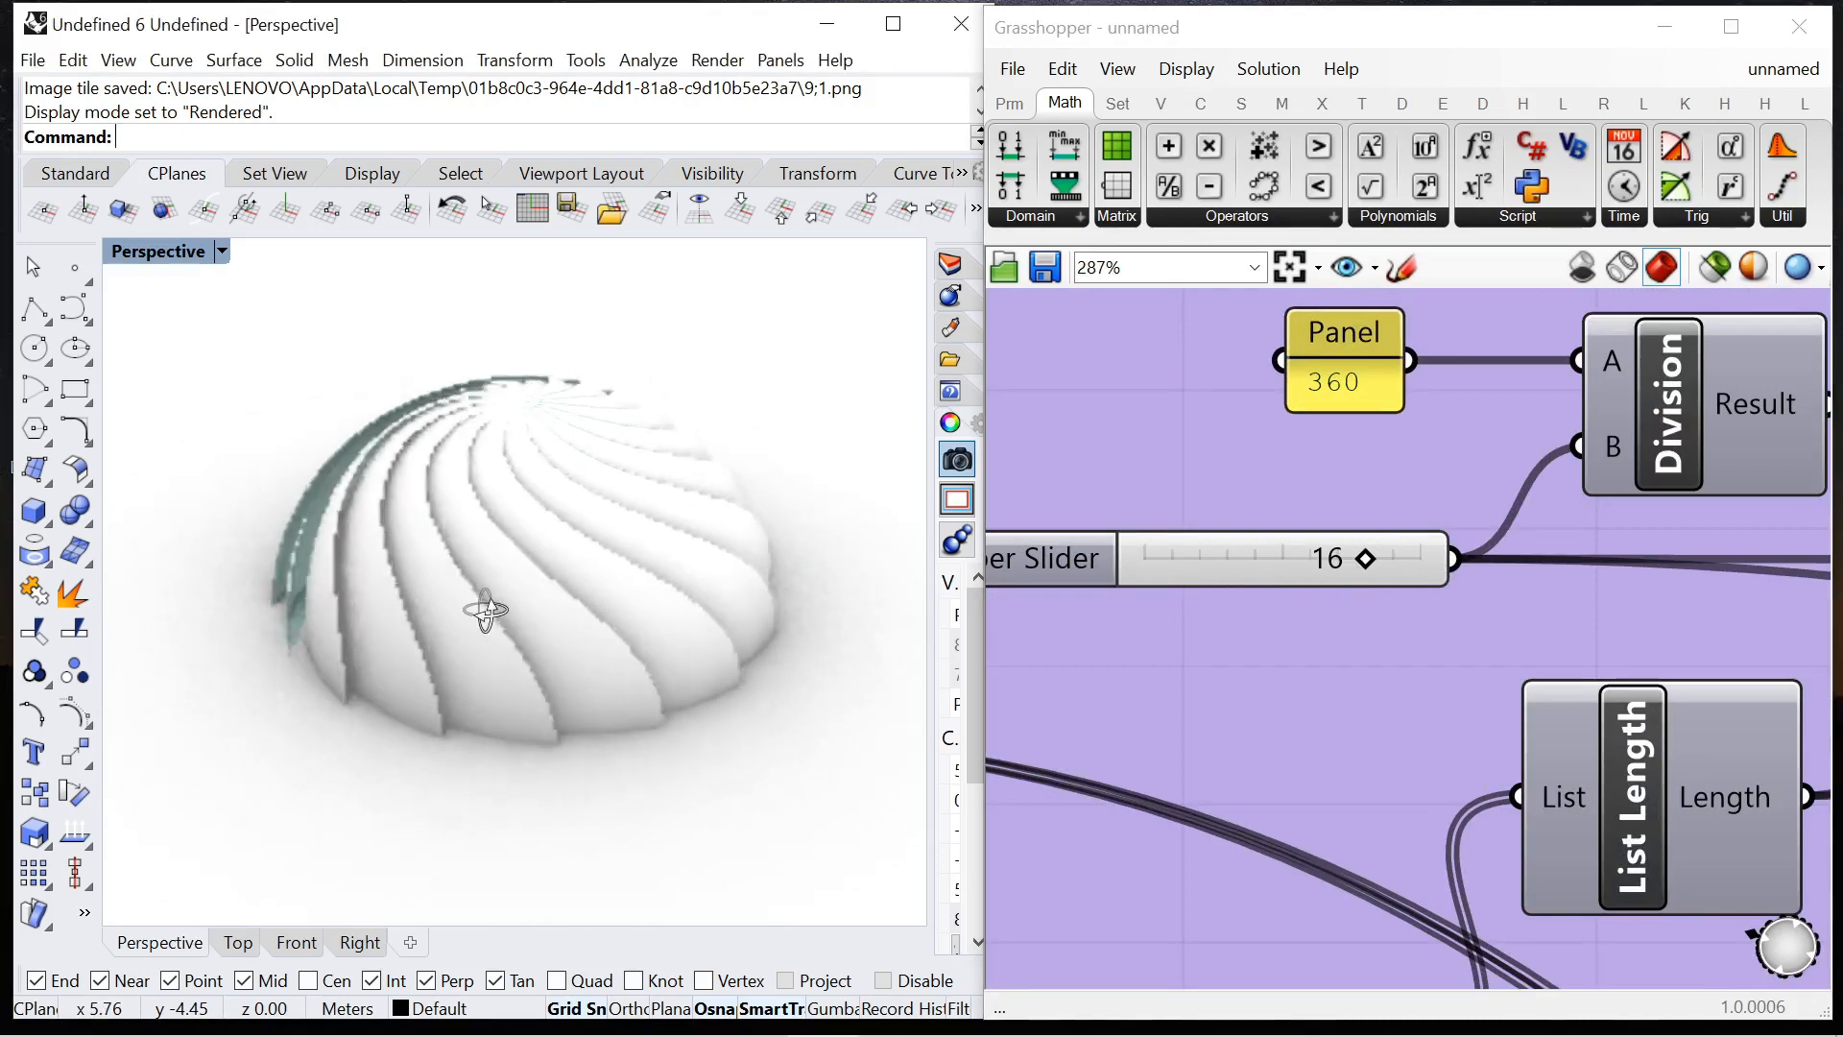
Preview the finished swirled dome while varying the Maelstrom component's First and Second radius sliders.
scroll(1632, 403, "up", 3)
left_click_drag(1618, 403, 1434, 401)
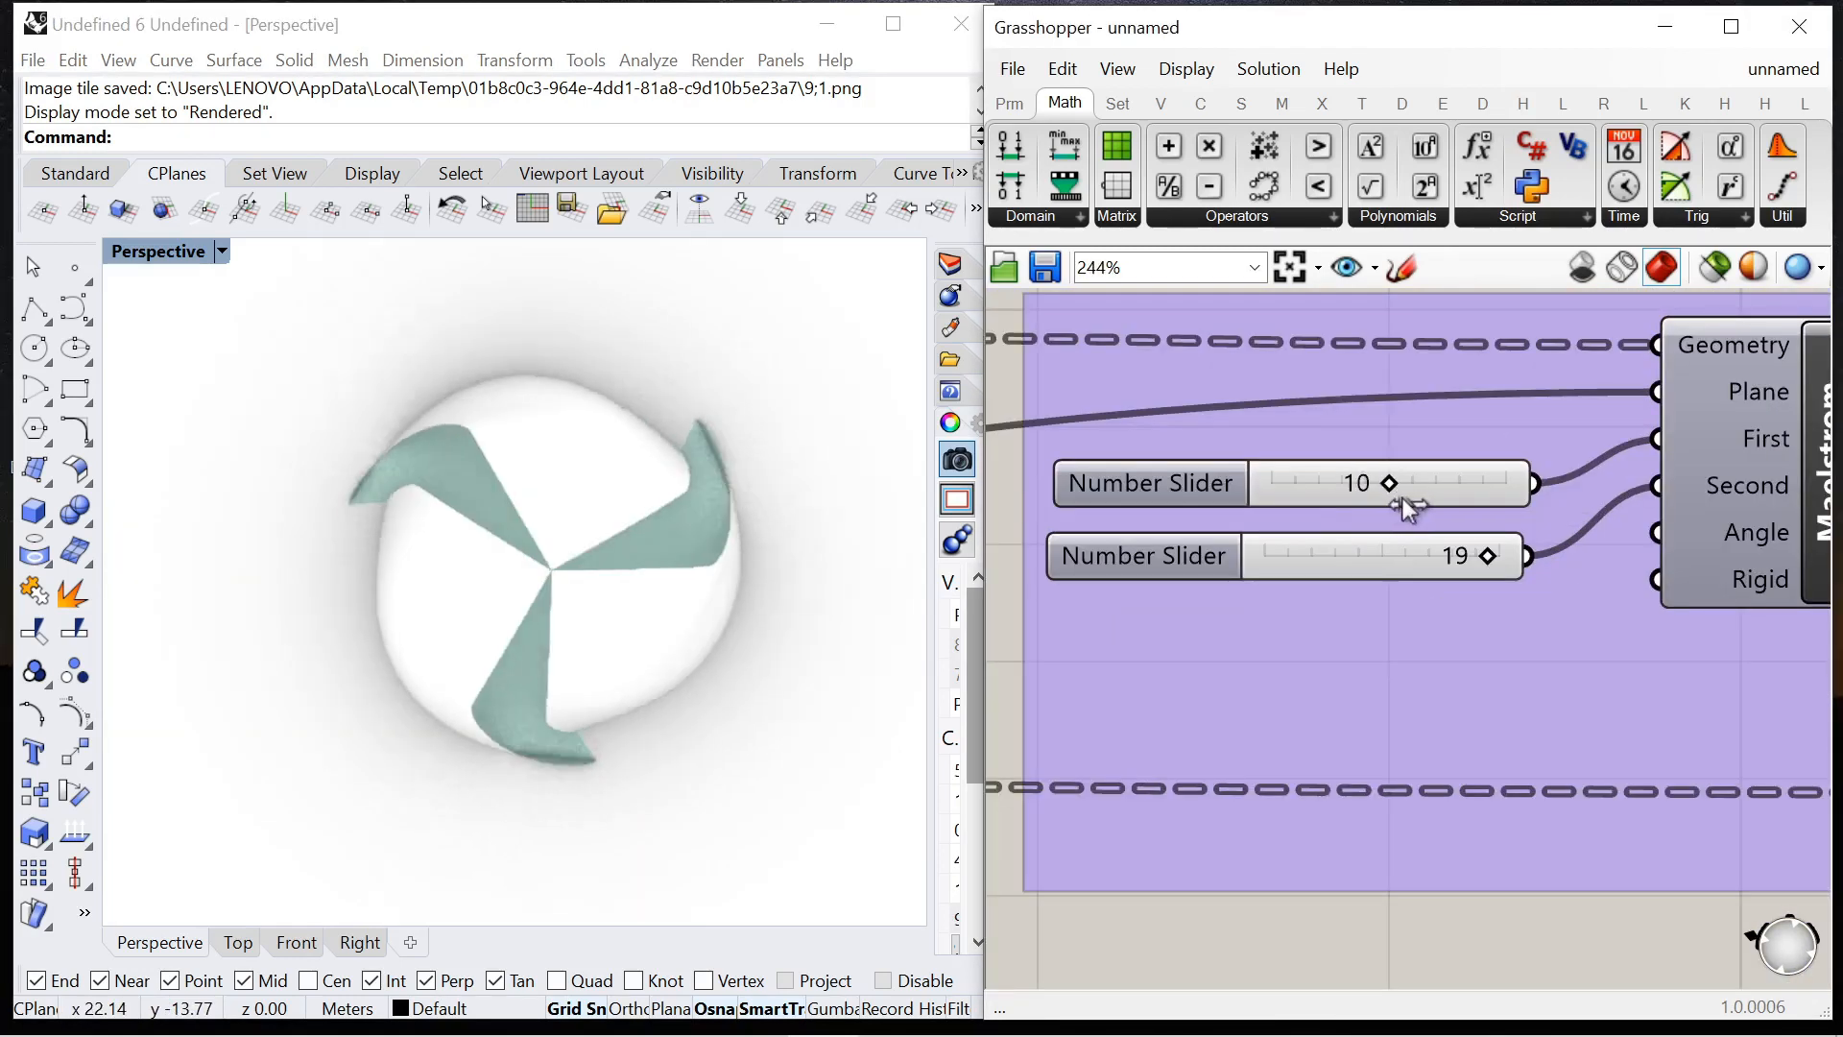
left_click_drag(1402, 501, 1282, 495)
left_click_drag(1489, 556, 1470, 564)
right_click_drag(658, 659, 391, 608)
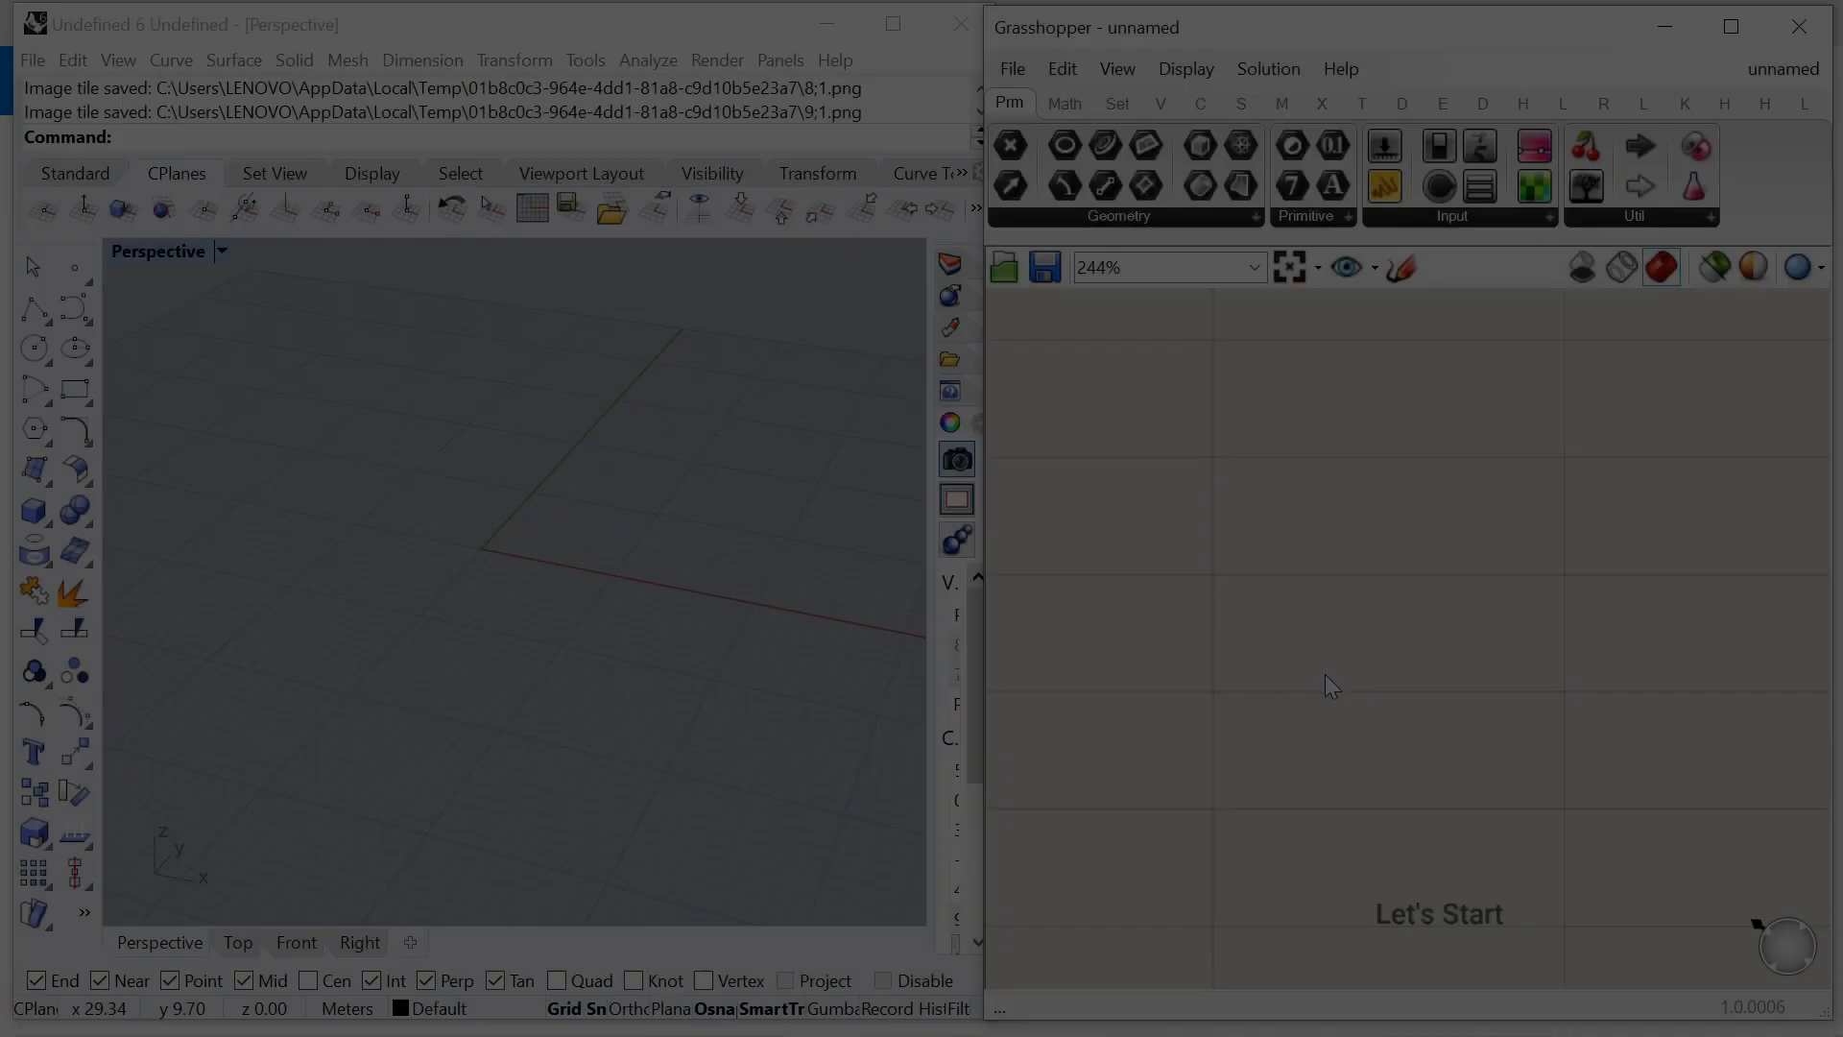
Add a Circle component with Plane and Radius inputs to the empty canvas.
type("circle")
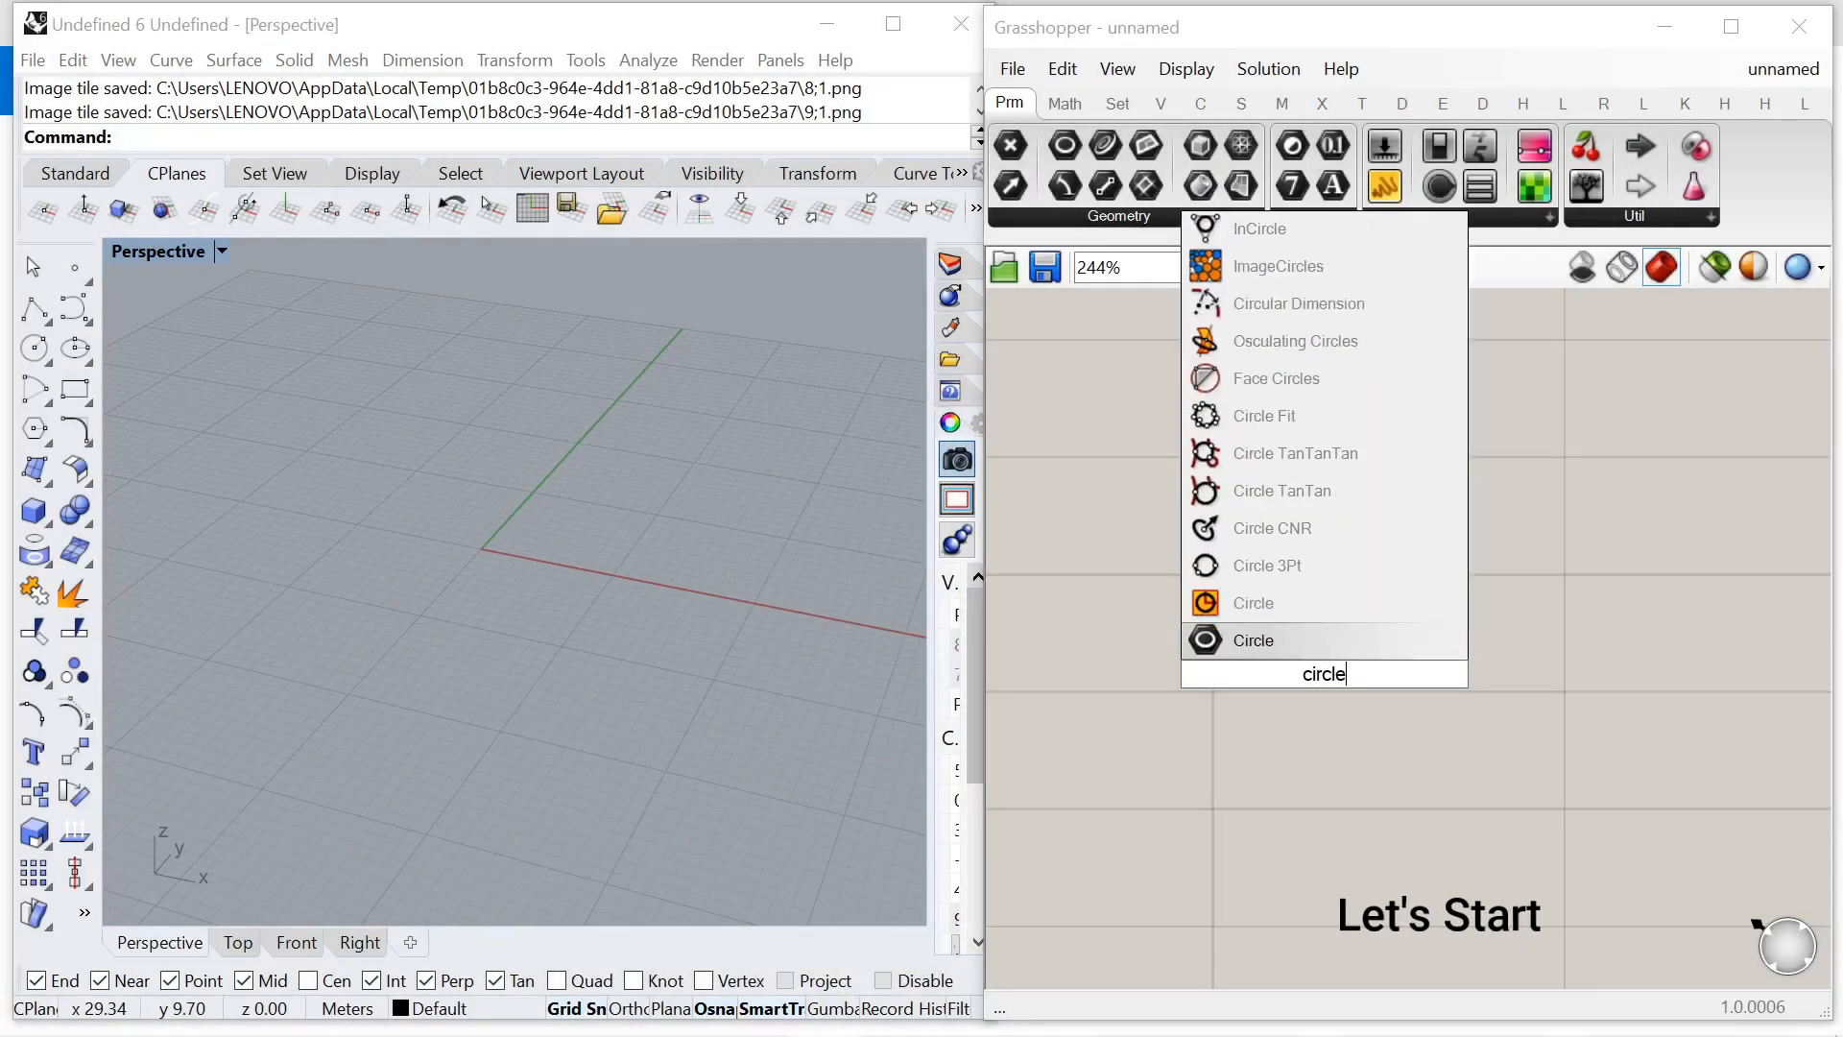
left_click(1311, 603)
scroll(1366, 584, "down", 2)
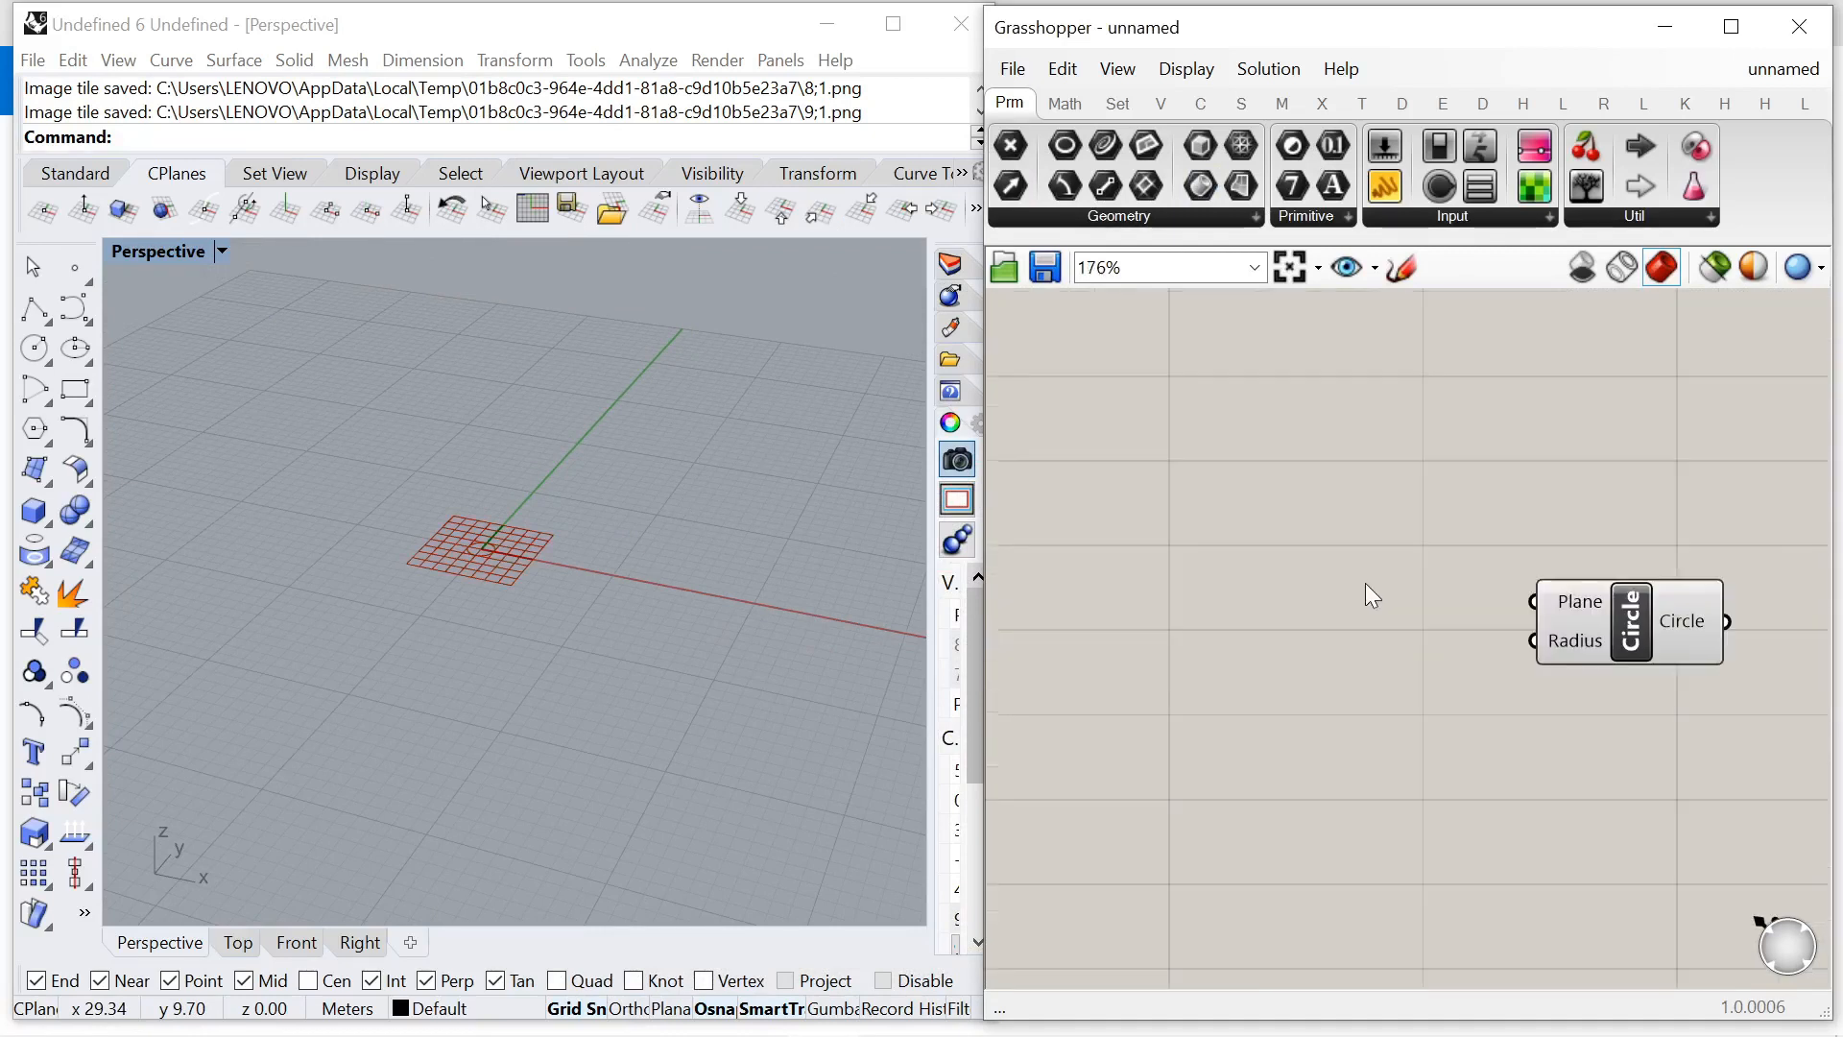
Add a number slider ranging from 0 to 20, wire it to the circle's Radius and raise its value.
double_click(1344, 601)
type("0<20")
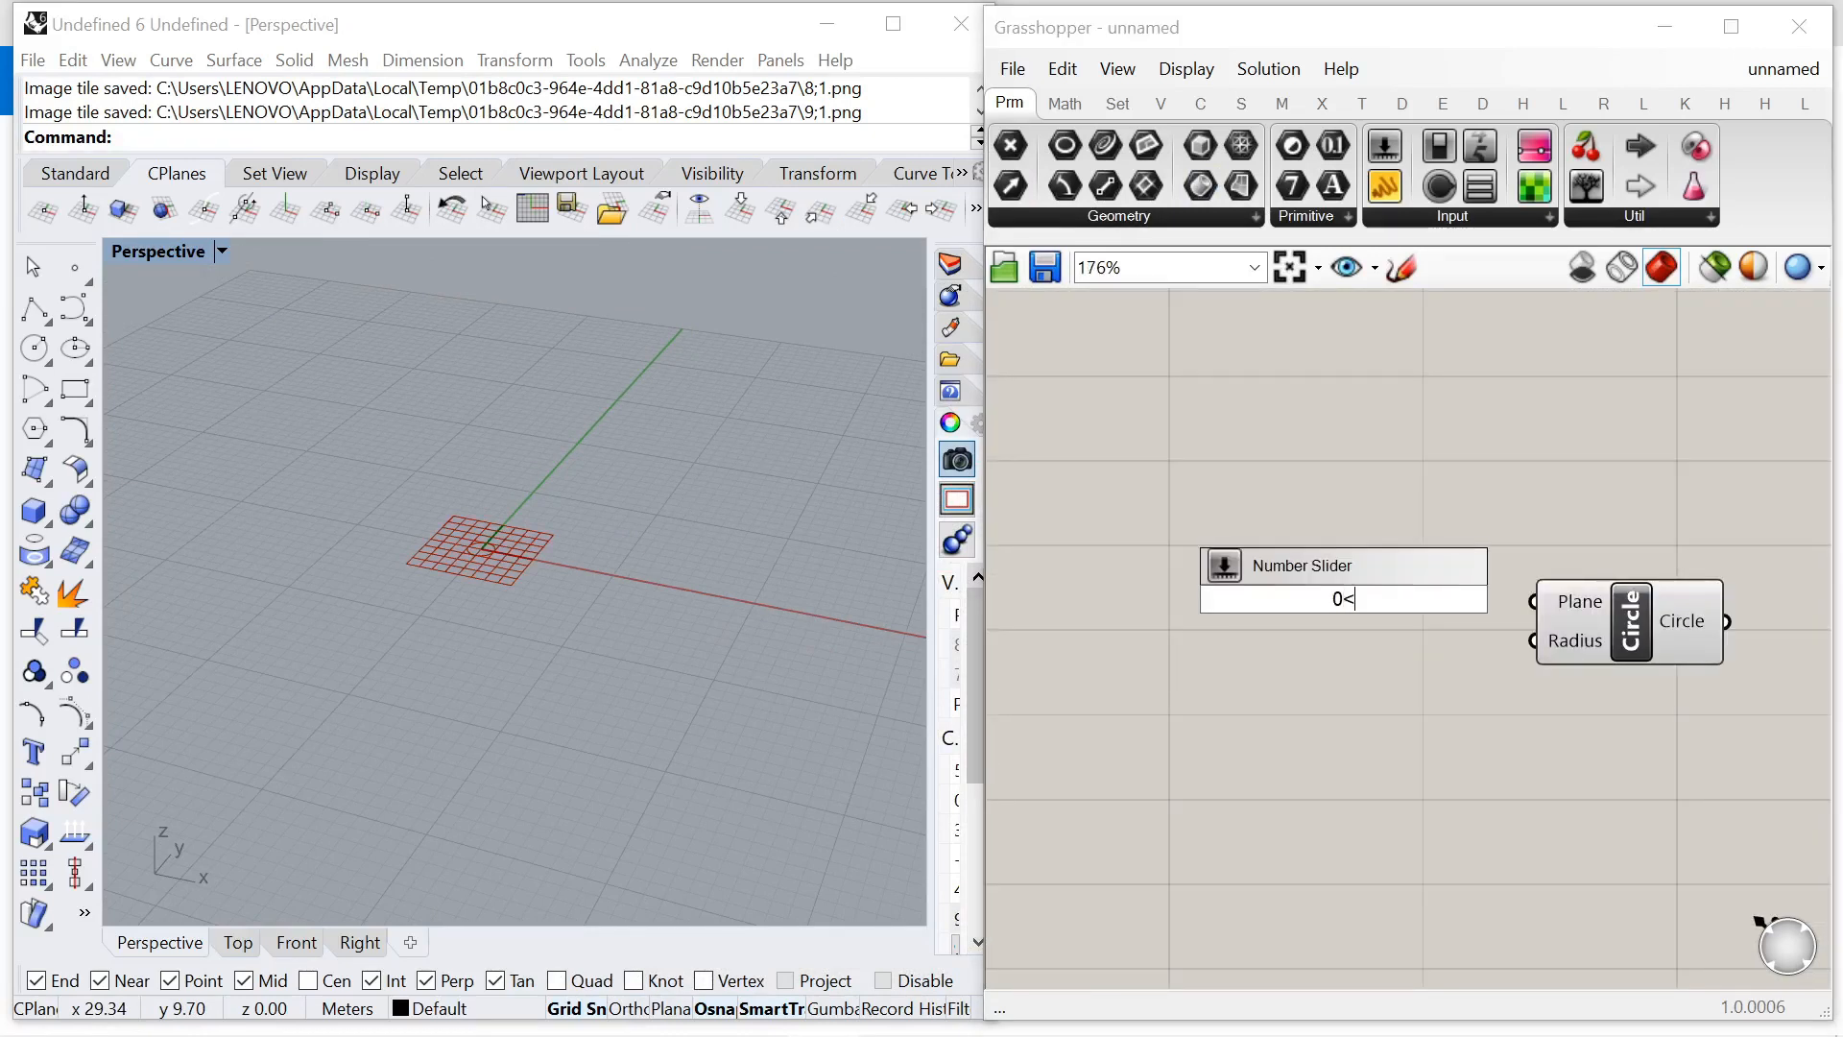
key("Return")
left_click_drag(1231, 599, 1122, 613)
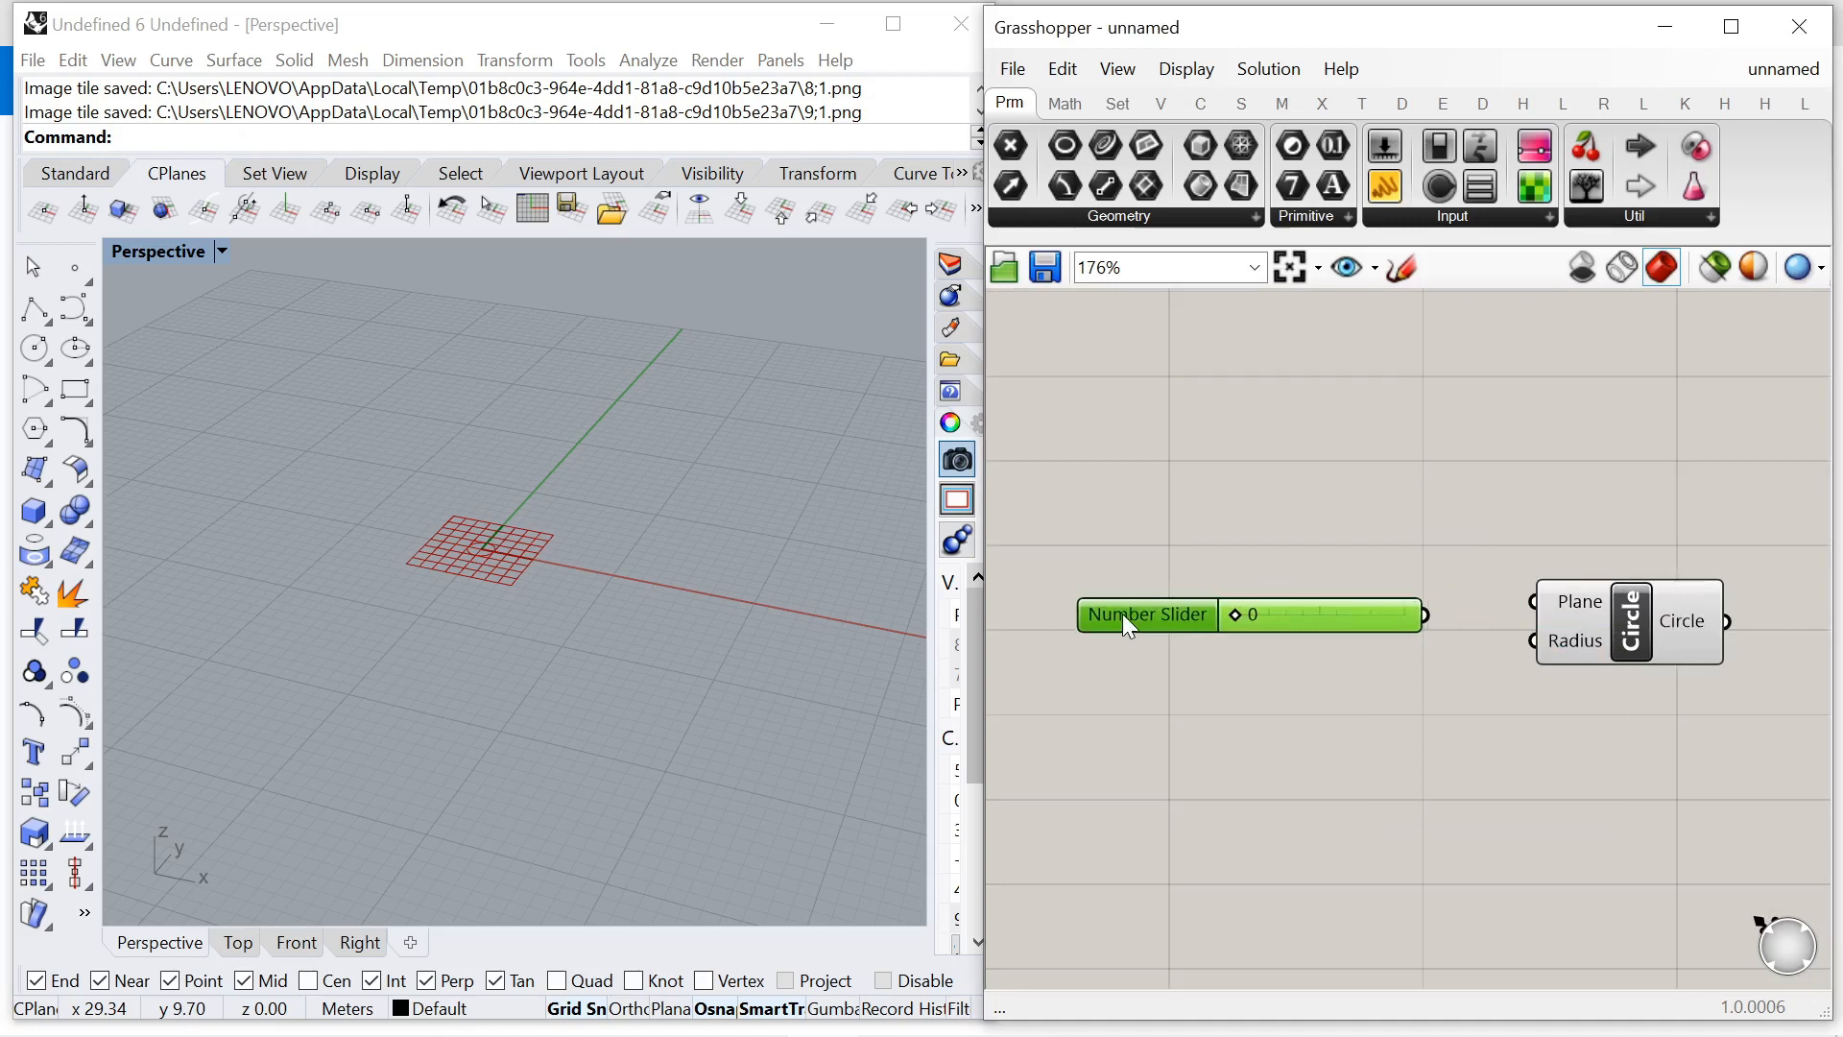
scroll(1411, 614, "up", 2)
left_click_drag(1430, 613, 1585, 646)
mouse_move(1167, 614)
left_mouse_down()
mouse_move(1379, 613)
mouse_move(1251, 643)
mouse_move(1311, 647)
left_mouse_up()
left_click_drag(1100, 624, 1173, 644)
left_click(1178, 567)
Add a Scale component and feed the circle into its Geometry input.
scroll(659, 568, "down", 2)
scroll(1374, 516, "down", 6)
scroll(1550, 582, "up", 4)
scroll(1527, 595, "up", 4)
double_click(1515, 604)
type("scale")
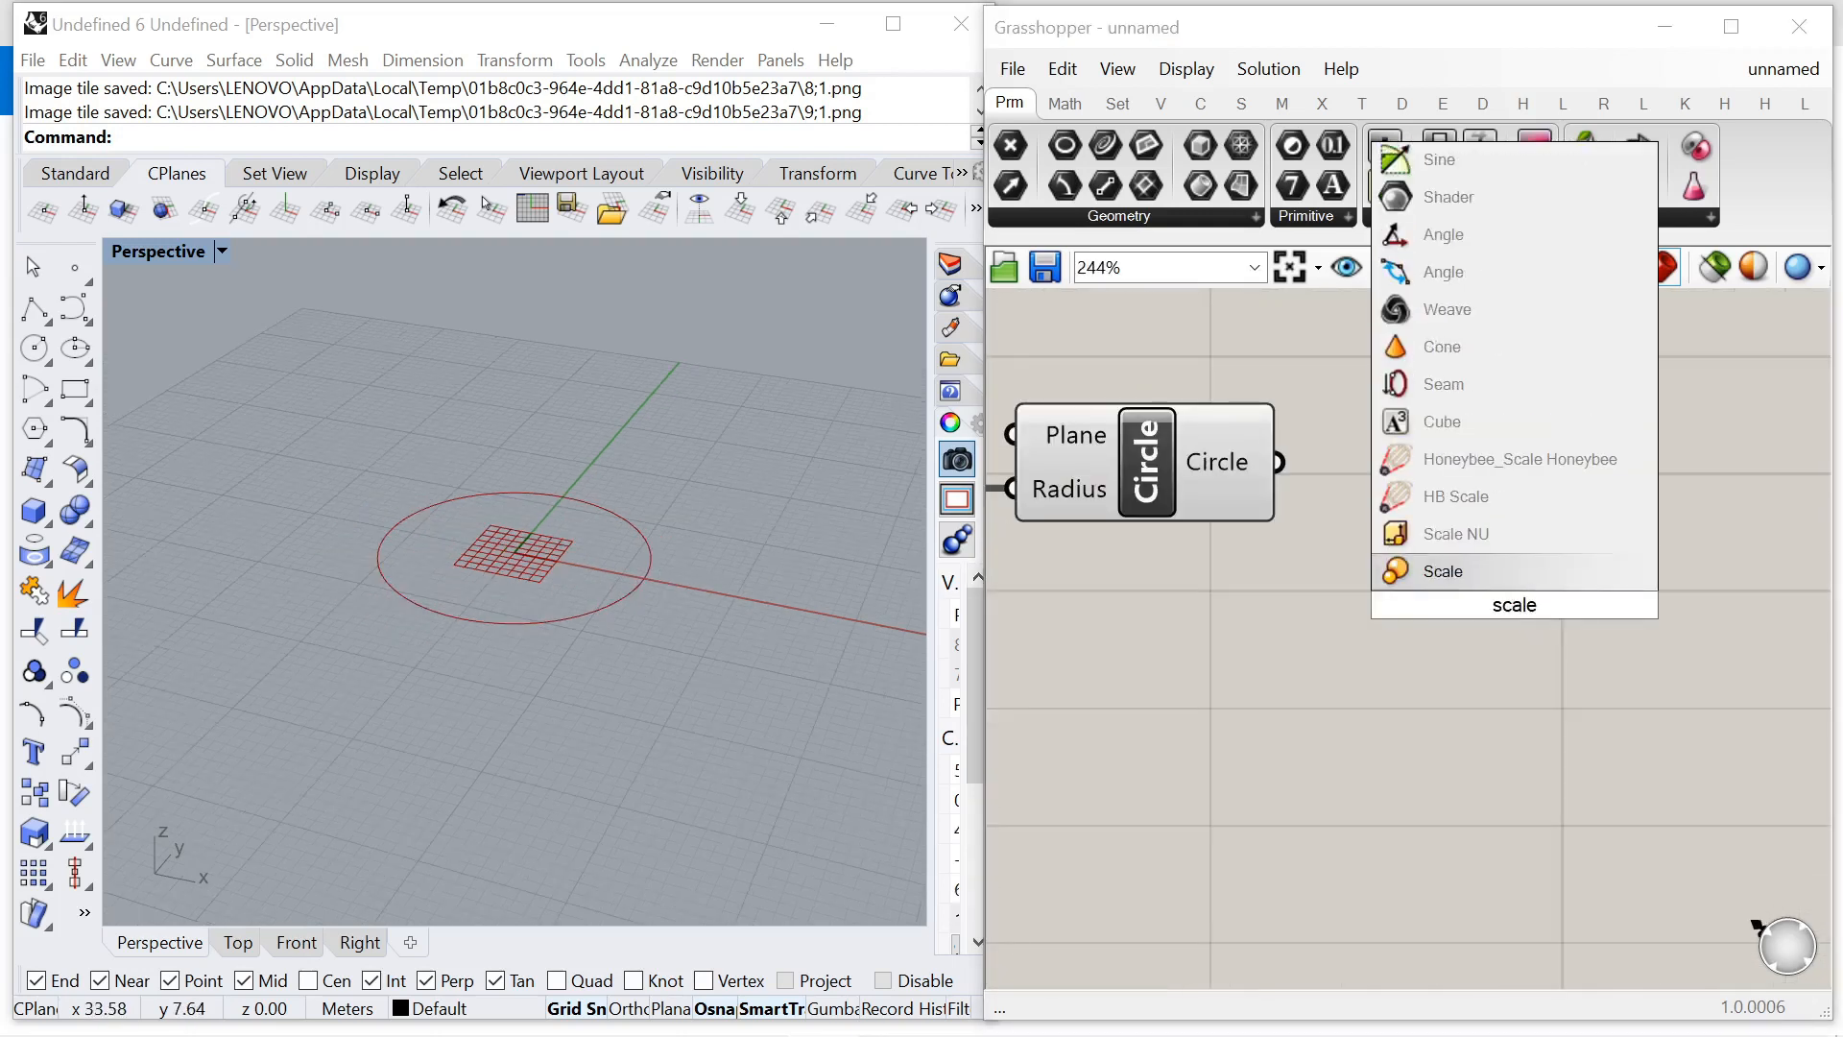
key("Return")
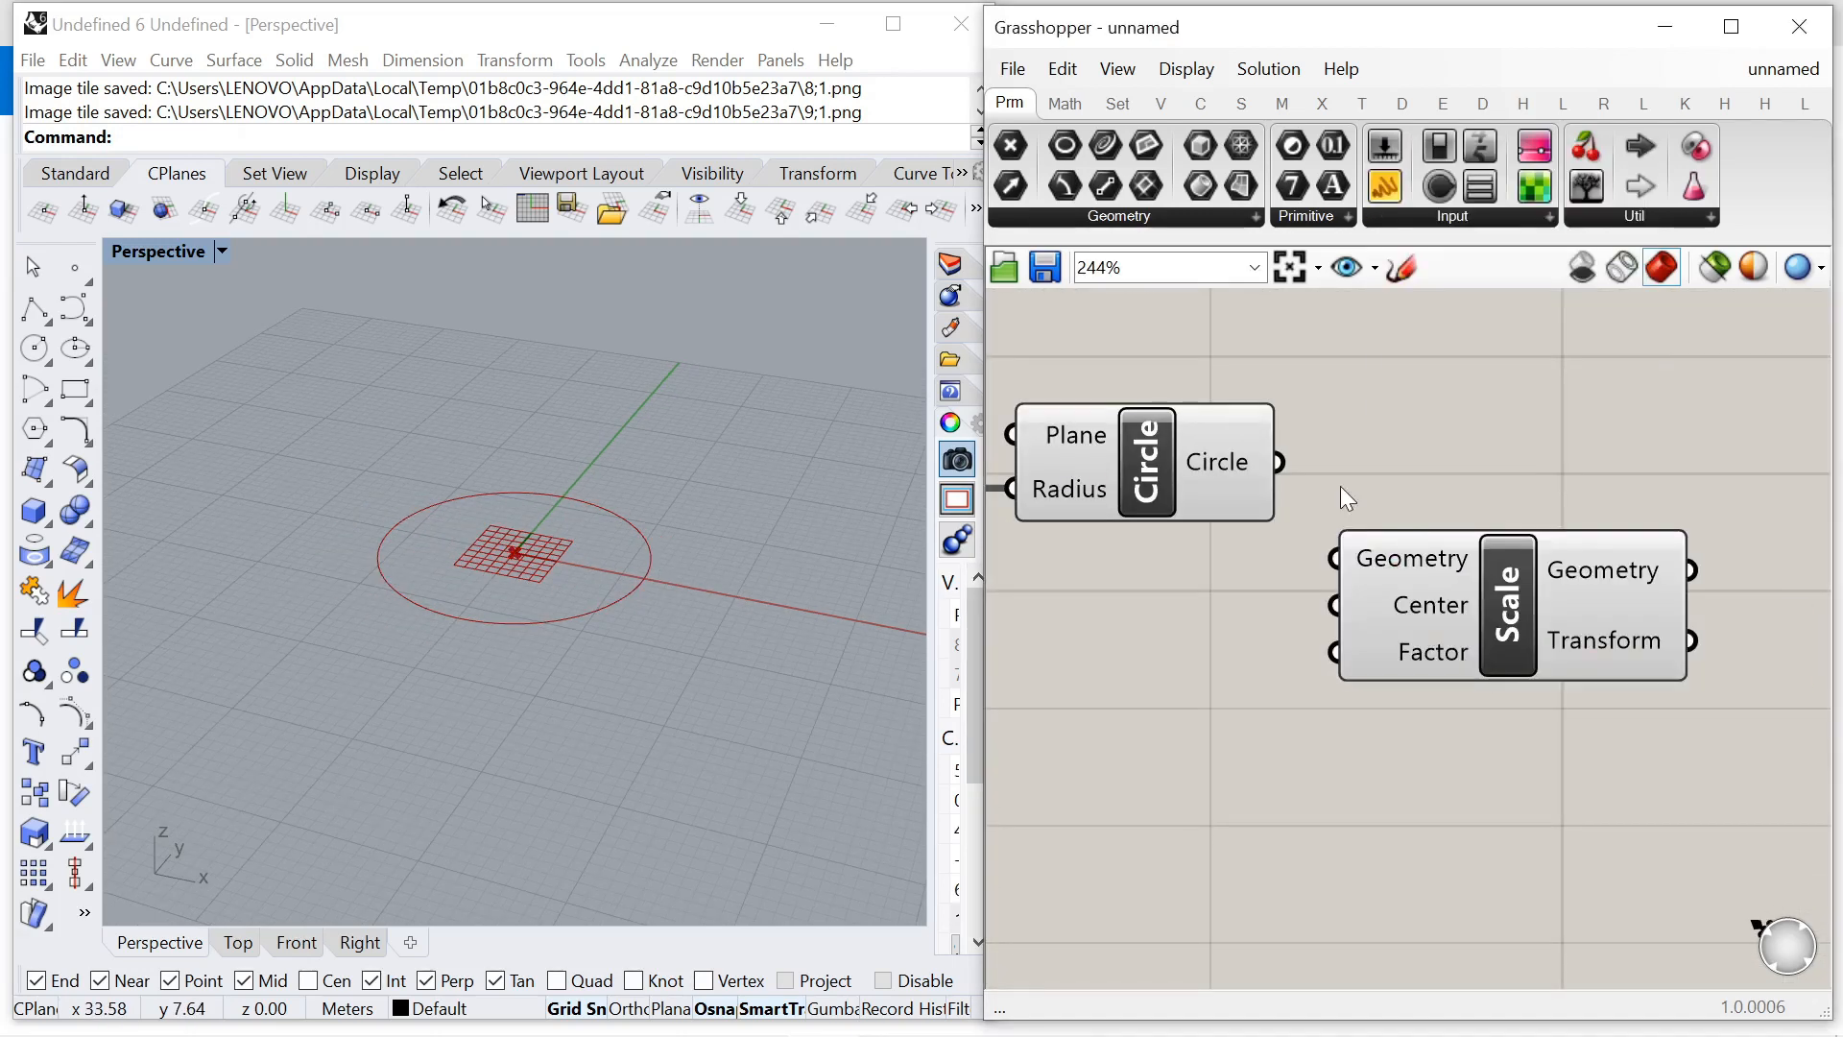
left_click_drag(1278, 463, 1695, 536)
scroll(1329, 580, "down", 4)
left_click(1329, 580)
Add an Area component fed by the circle, wire its Centroid to Scale's Center and space the components apart.
double_click(1361, 649)
type("area")
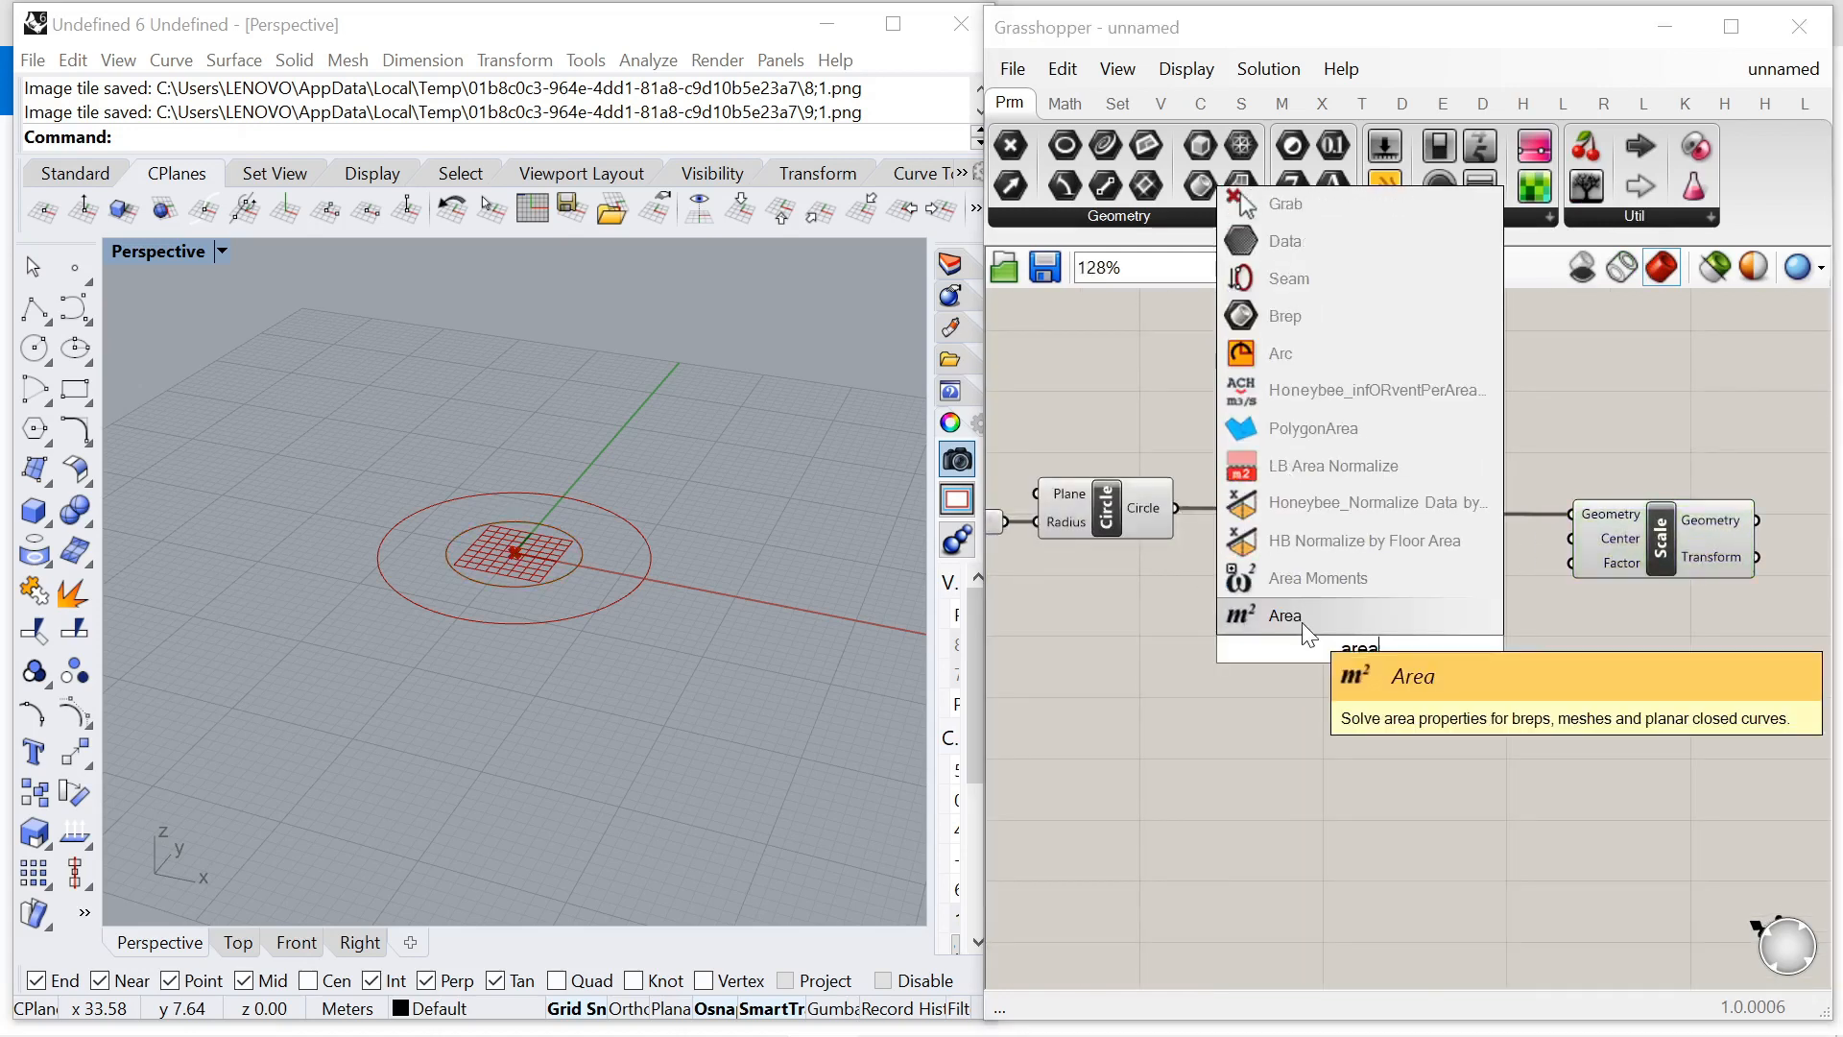
left_click(1302, 622)
left_click_drag(1179, 509, 1267, 651)
left_click_drag(1450, 661, 1675, 532)
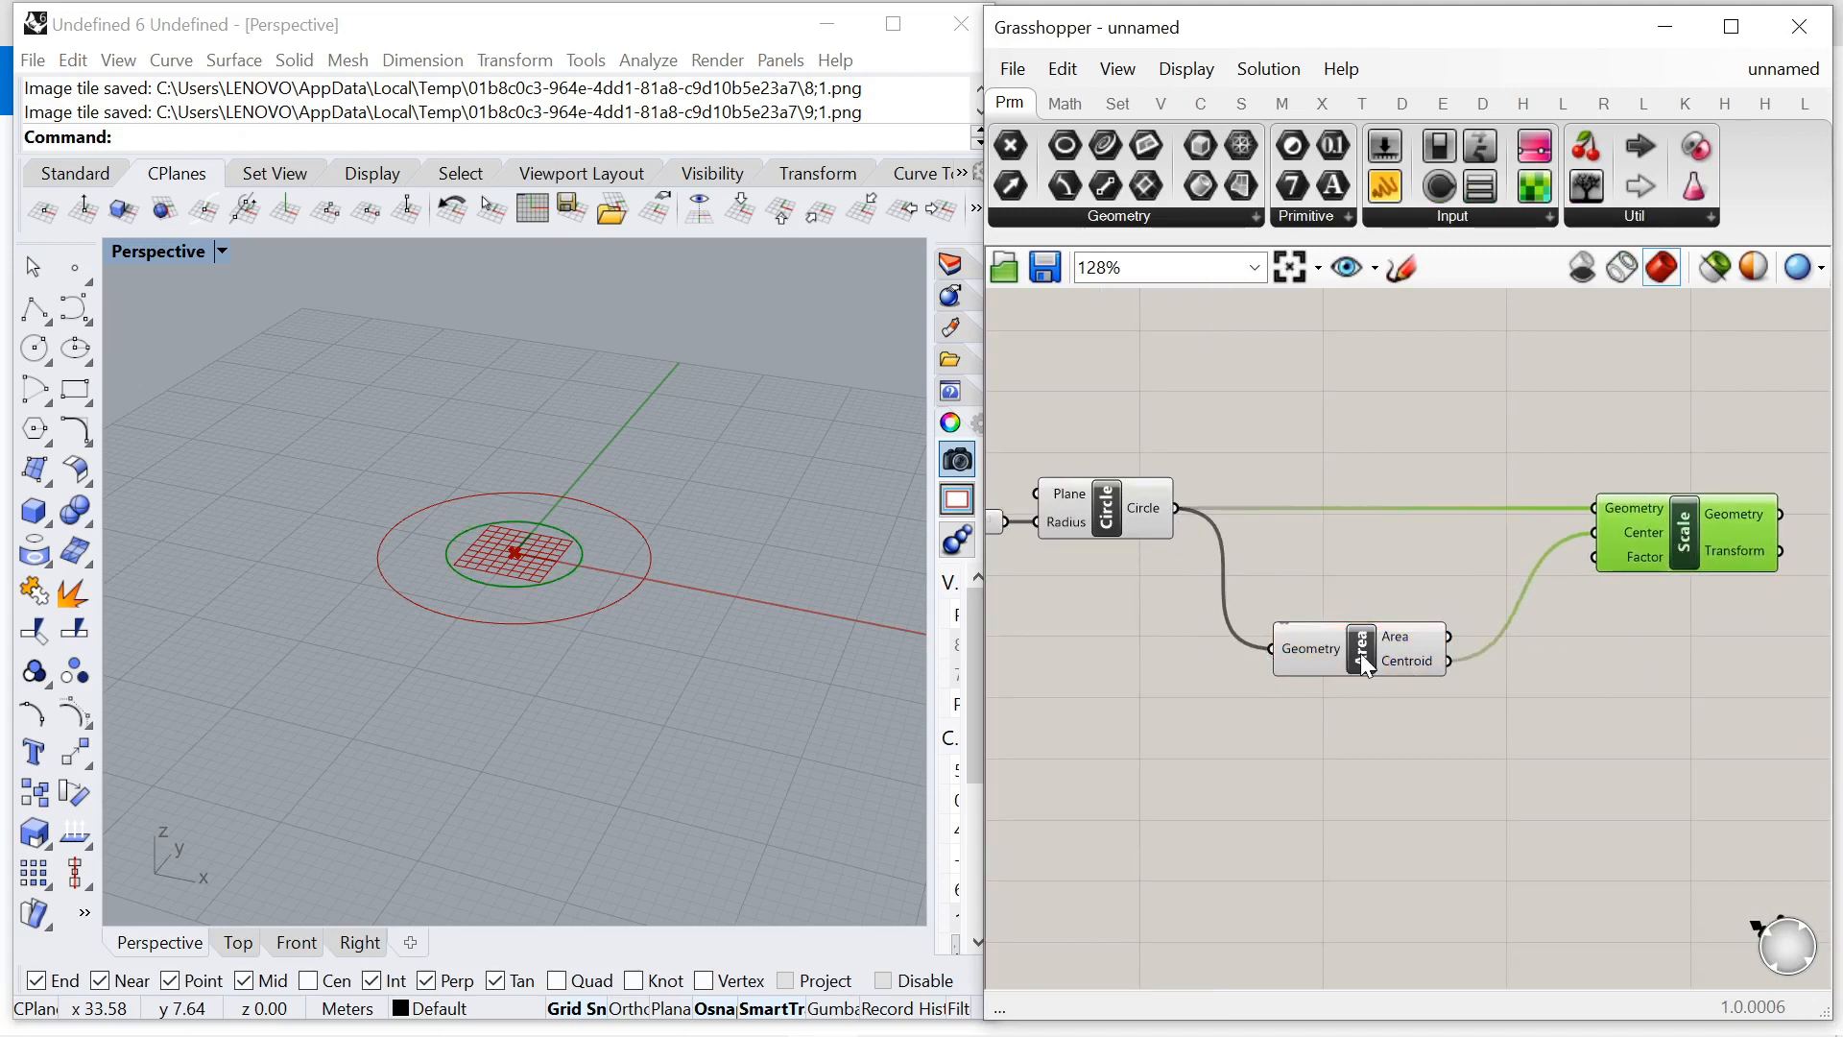
left_click_drag(1359, 658, 1365, 625)
left_click_drag(1660, 523, 1748, 520)
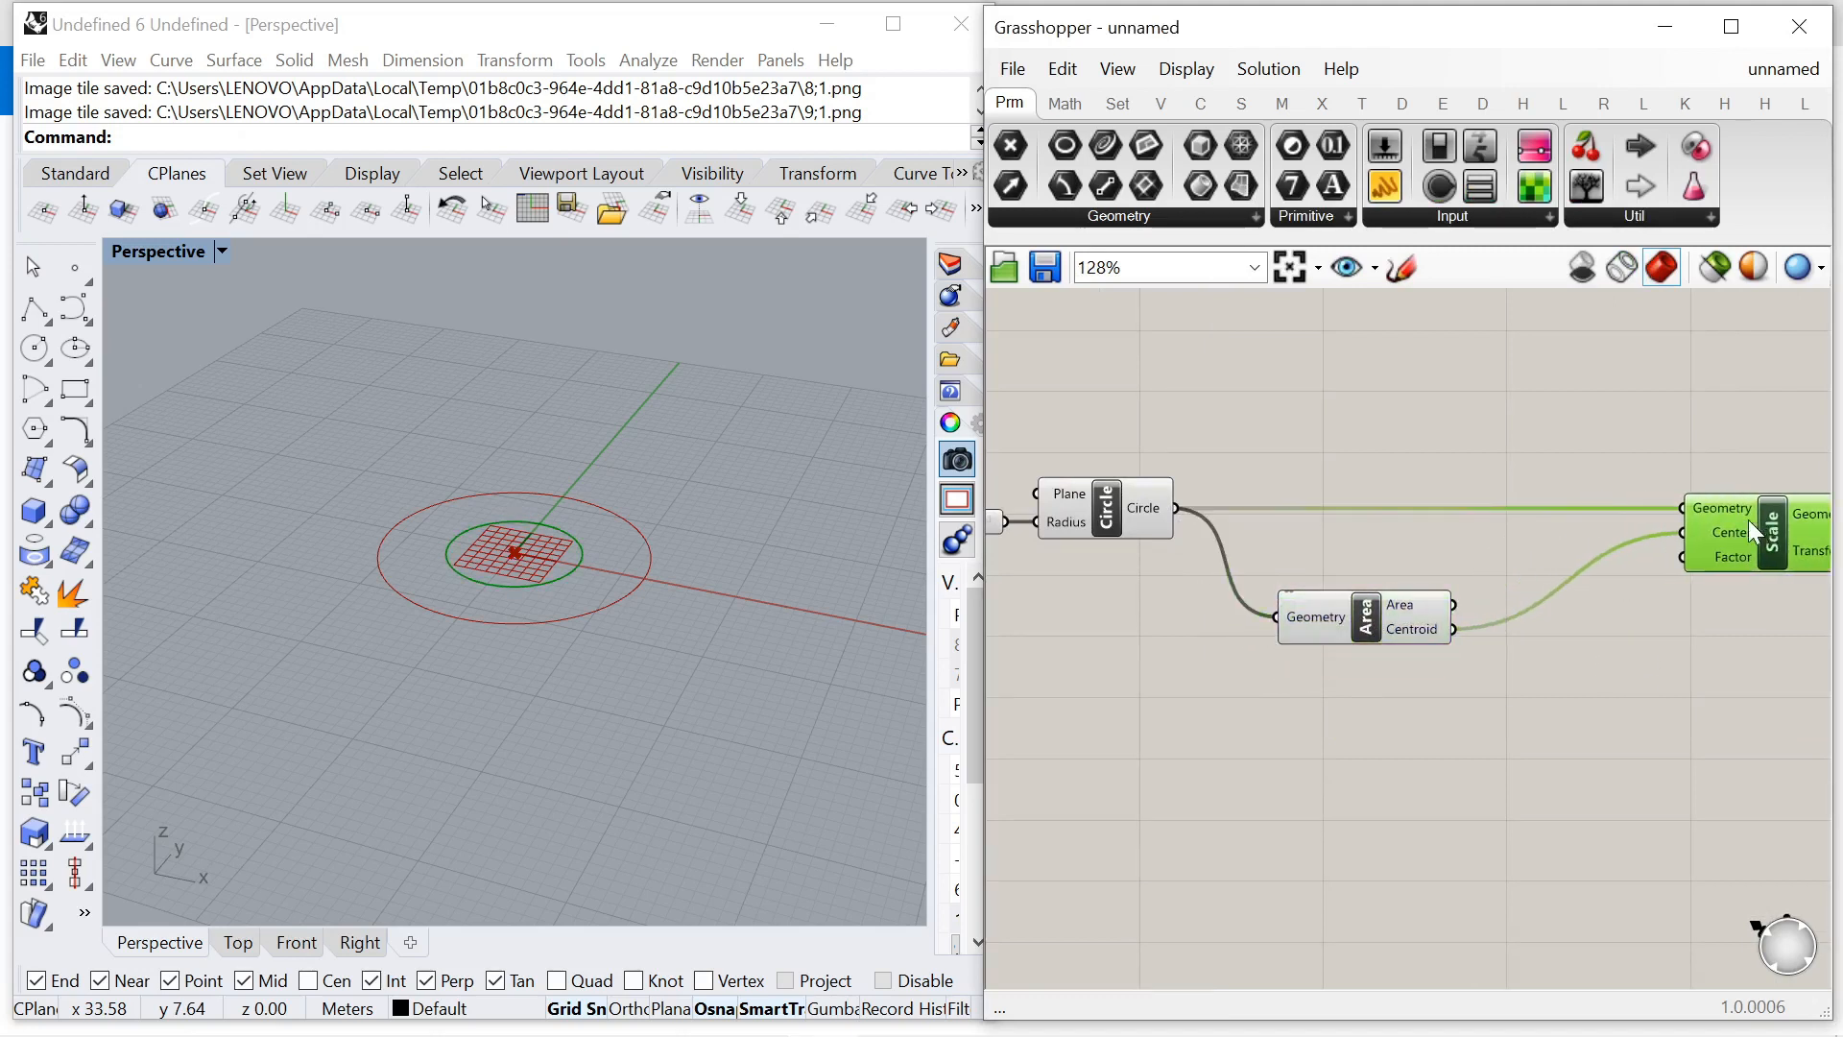
Add a Gene Pool component above the wire between Circle and Scale.
double_click(1404, 384)
type("gene")
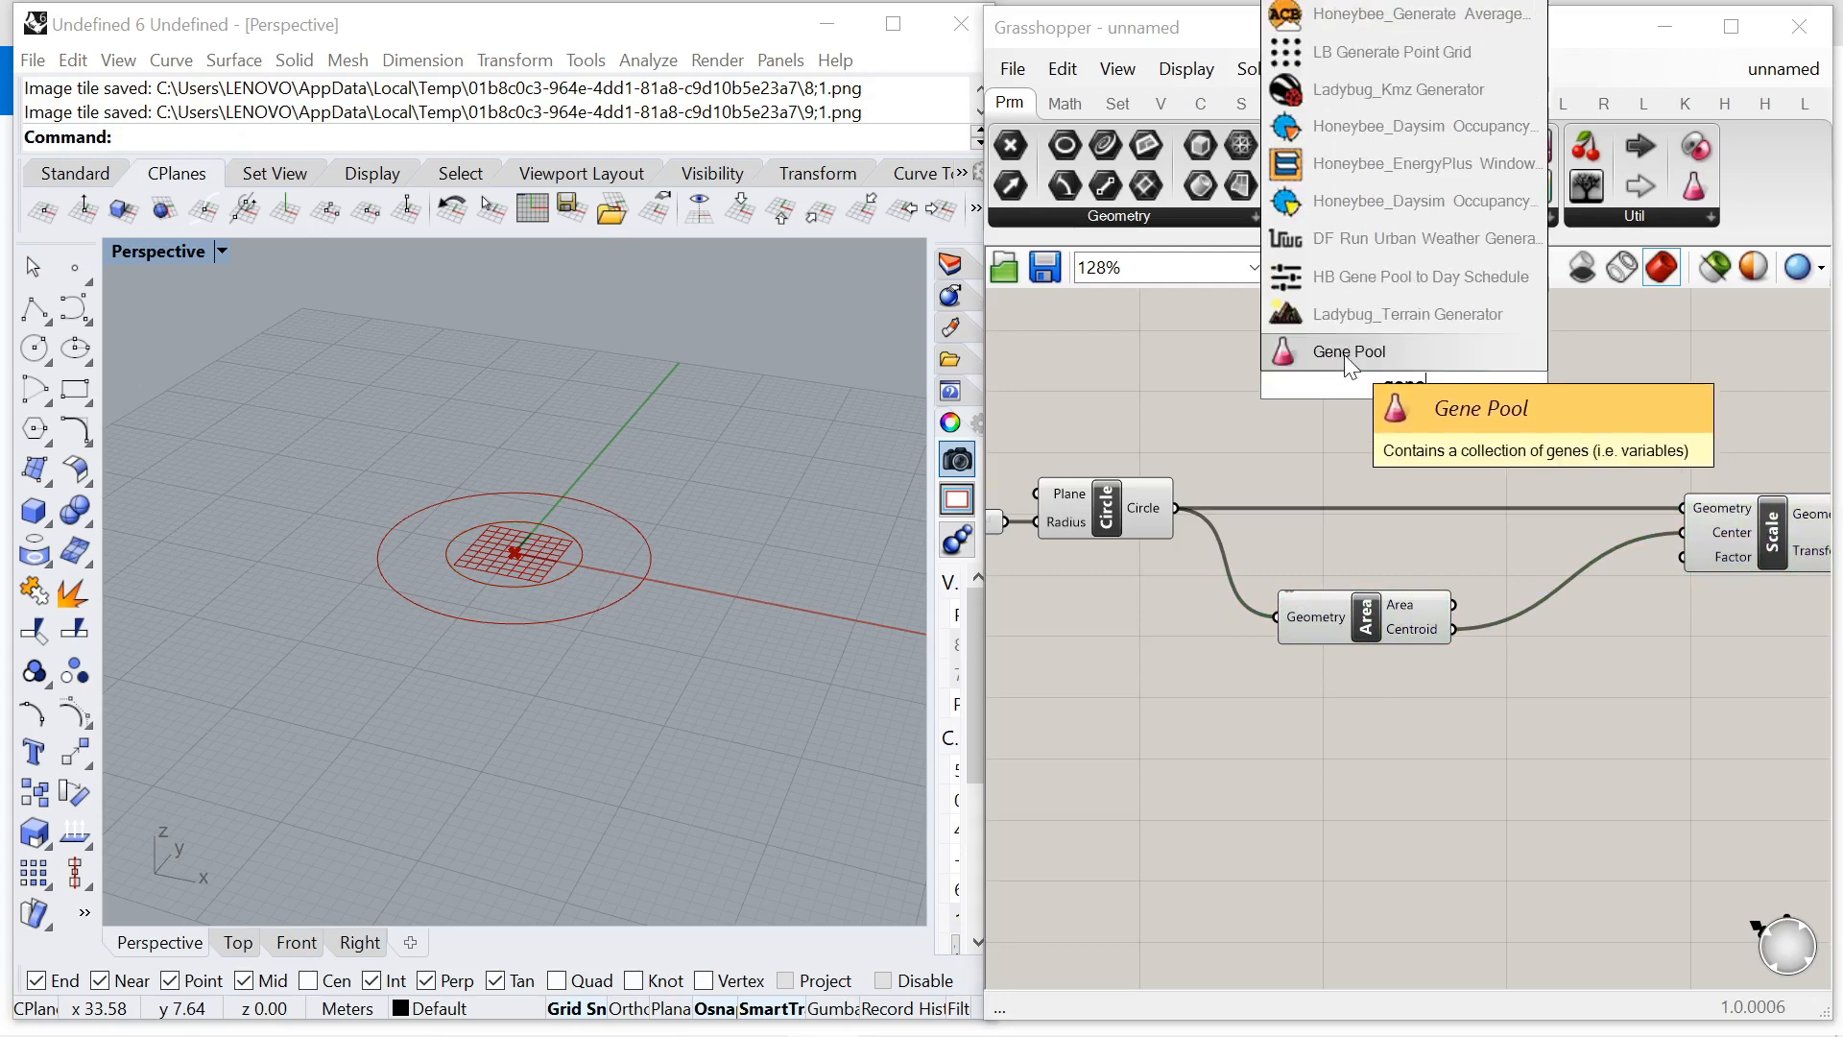
key("Return")
Configure the gene pool with 3 genes, 1 decimal, a minimum of 1 and a maximum of 2.
double_click(1475, 386)
left_click_drag(1502, 327, 1445, 331)
double_click(1571, 289)
type("3")
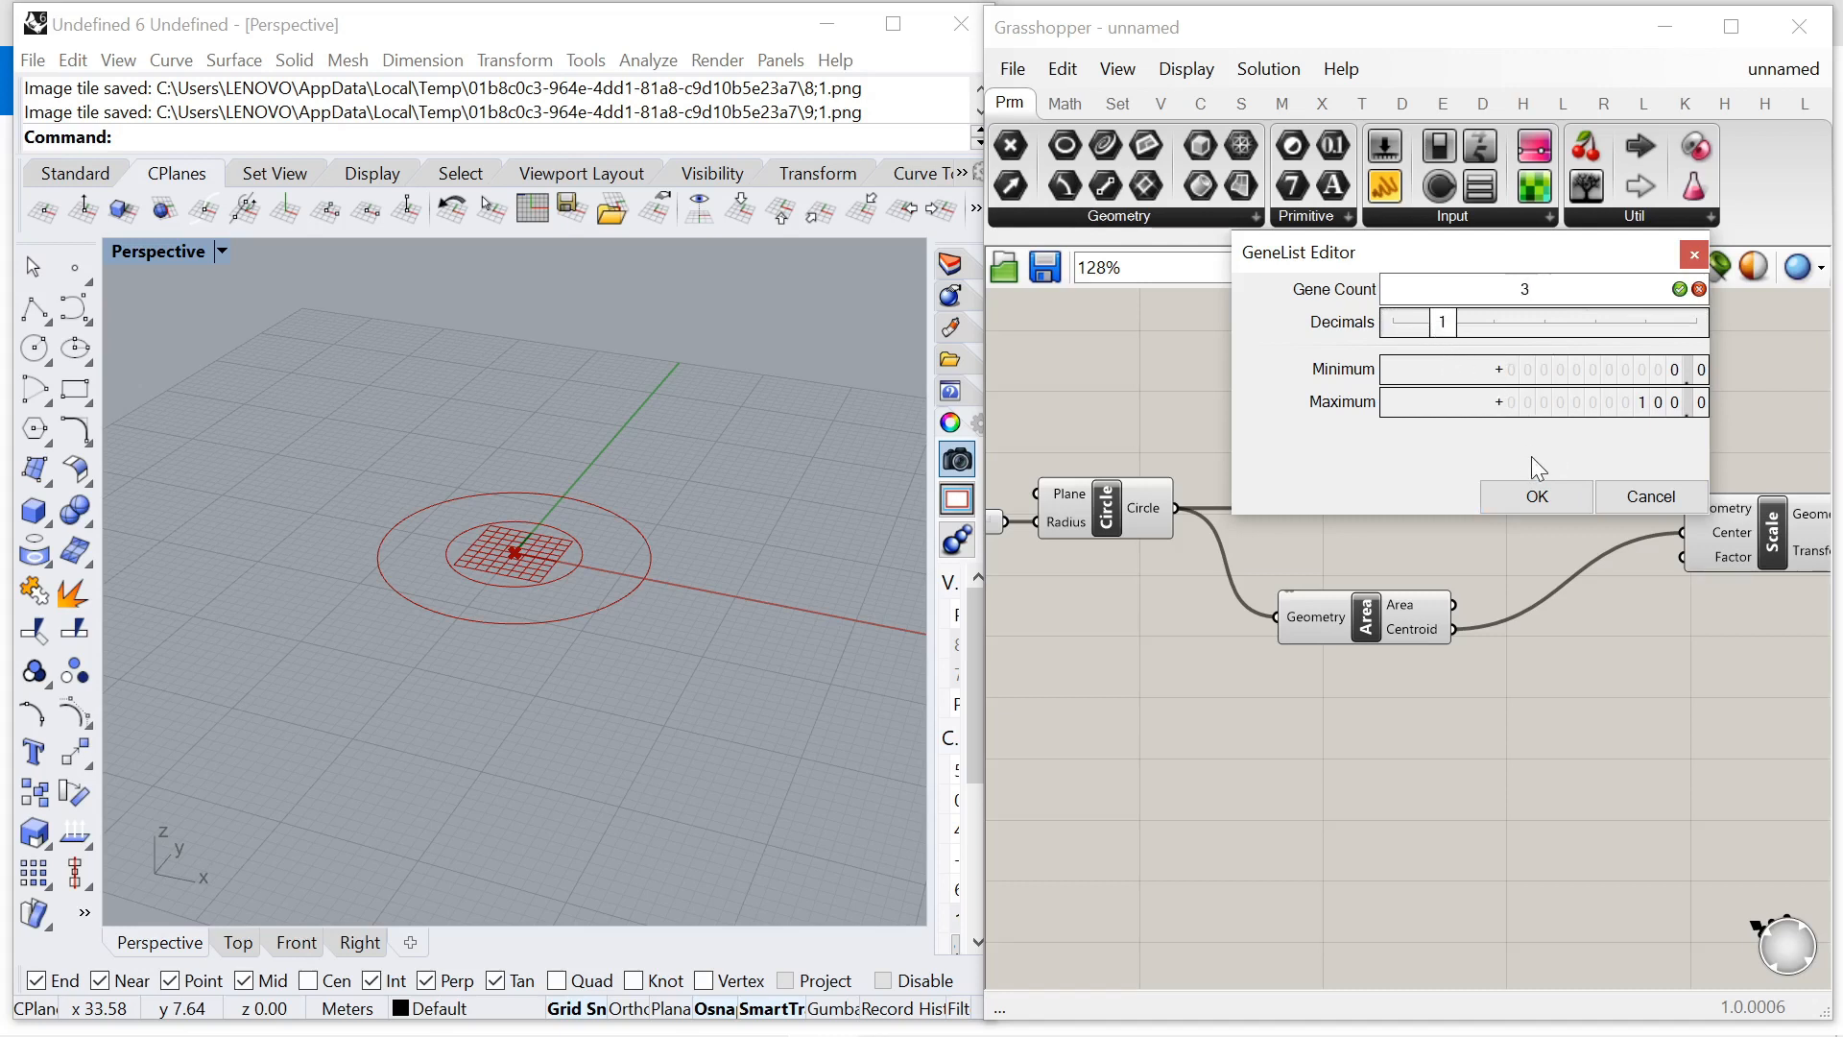
double_click(1524, 371)
type("1")
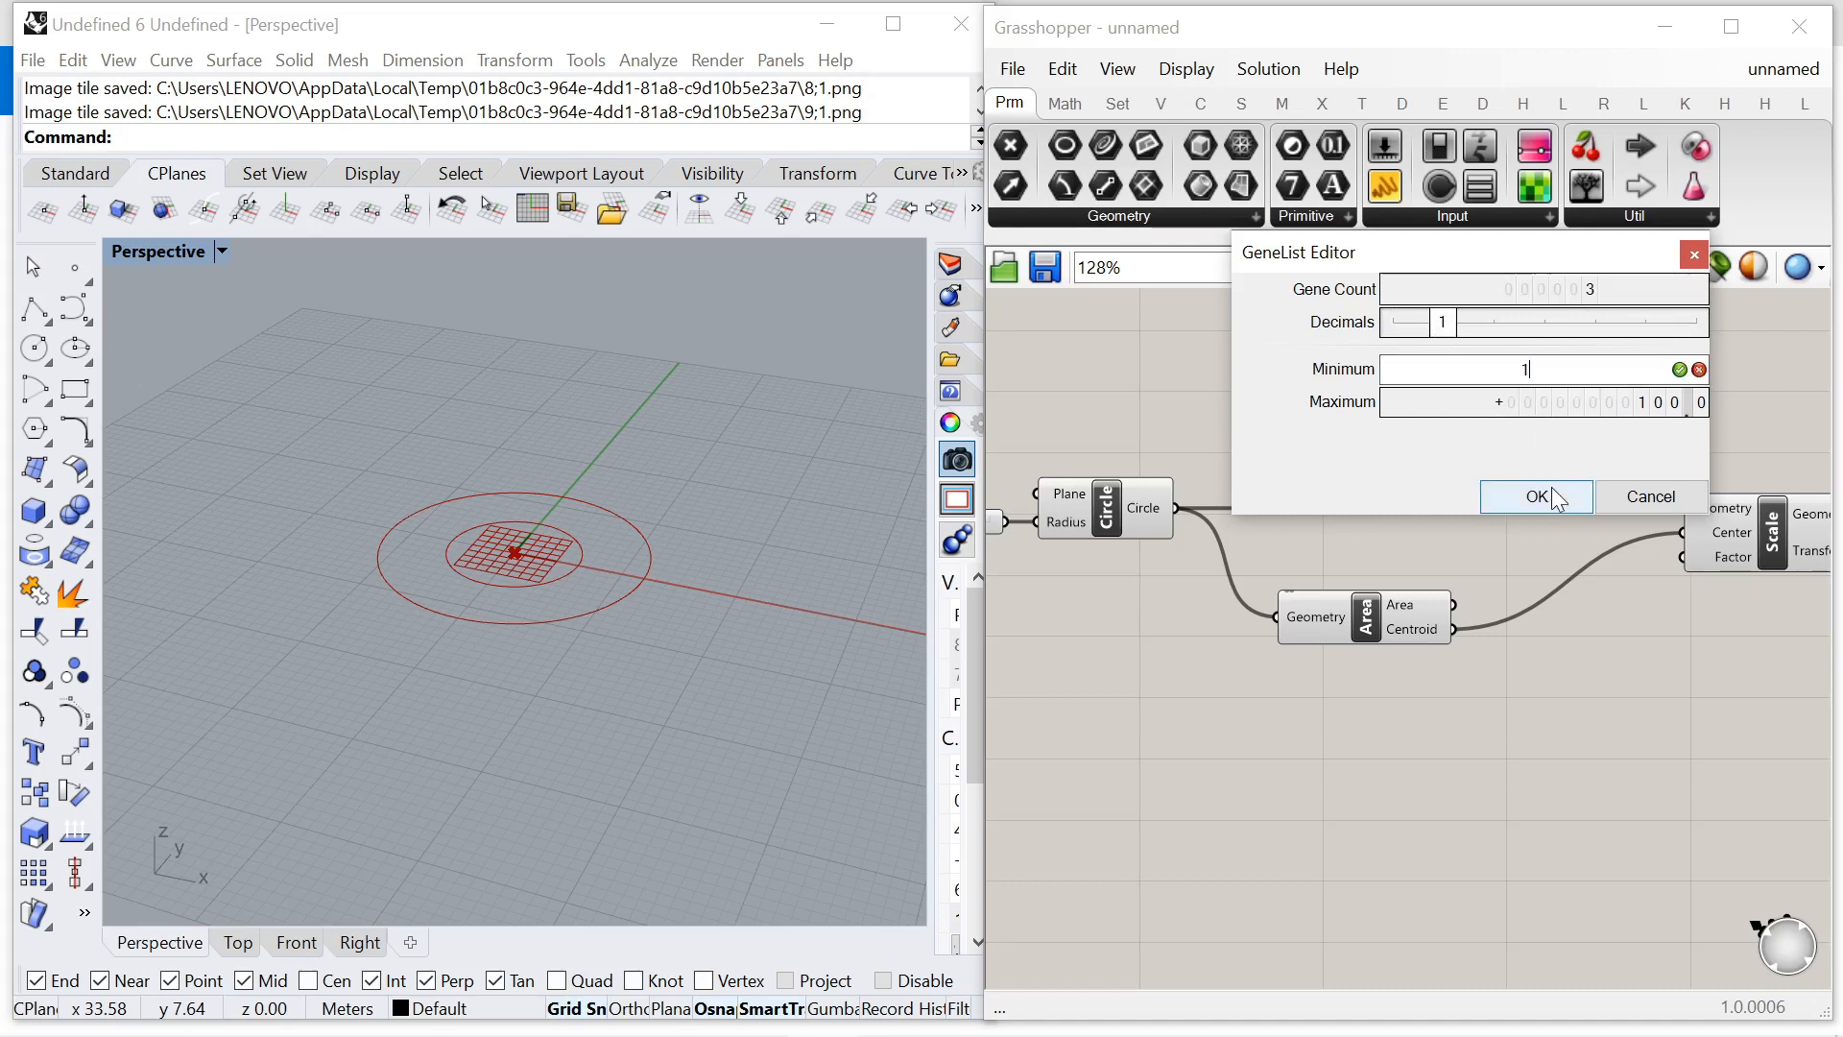
key("Return")
double_click(1532, 403)
type("2")
left_click(1537, 497)
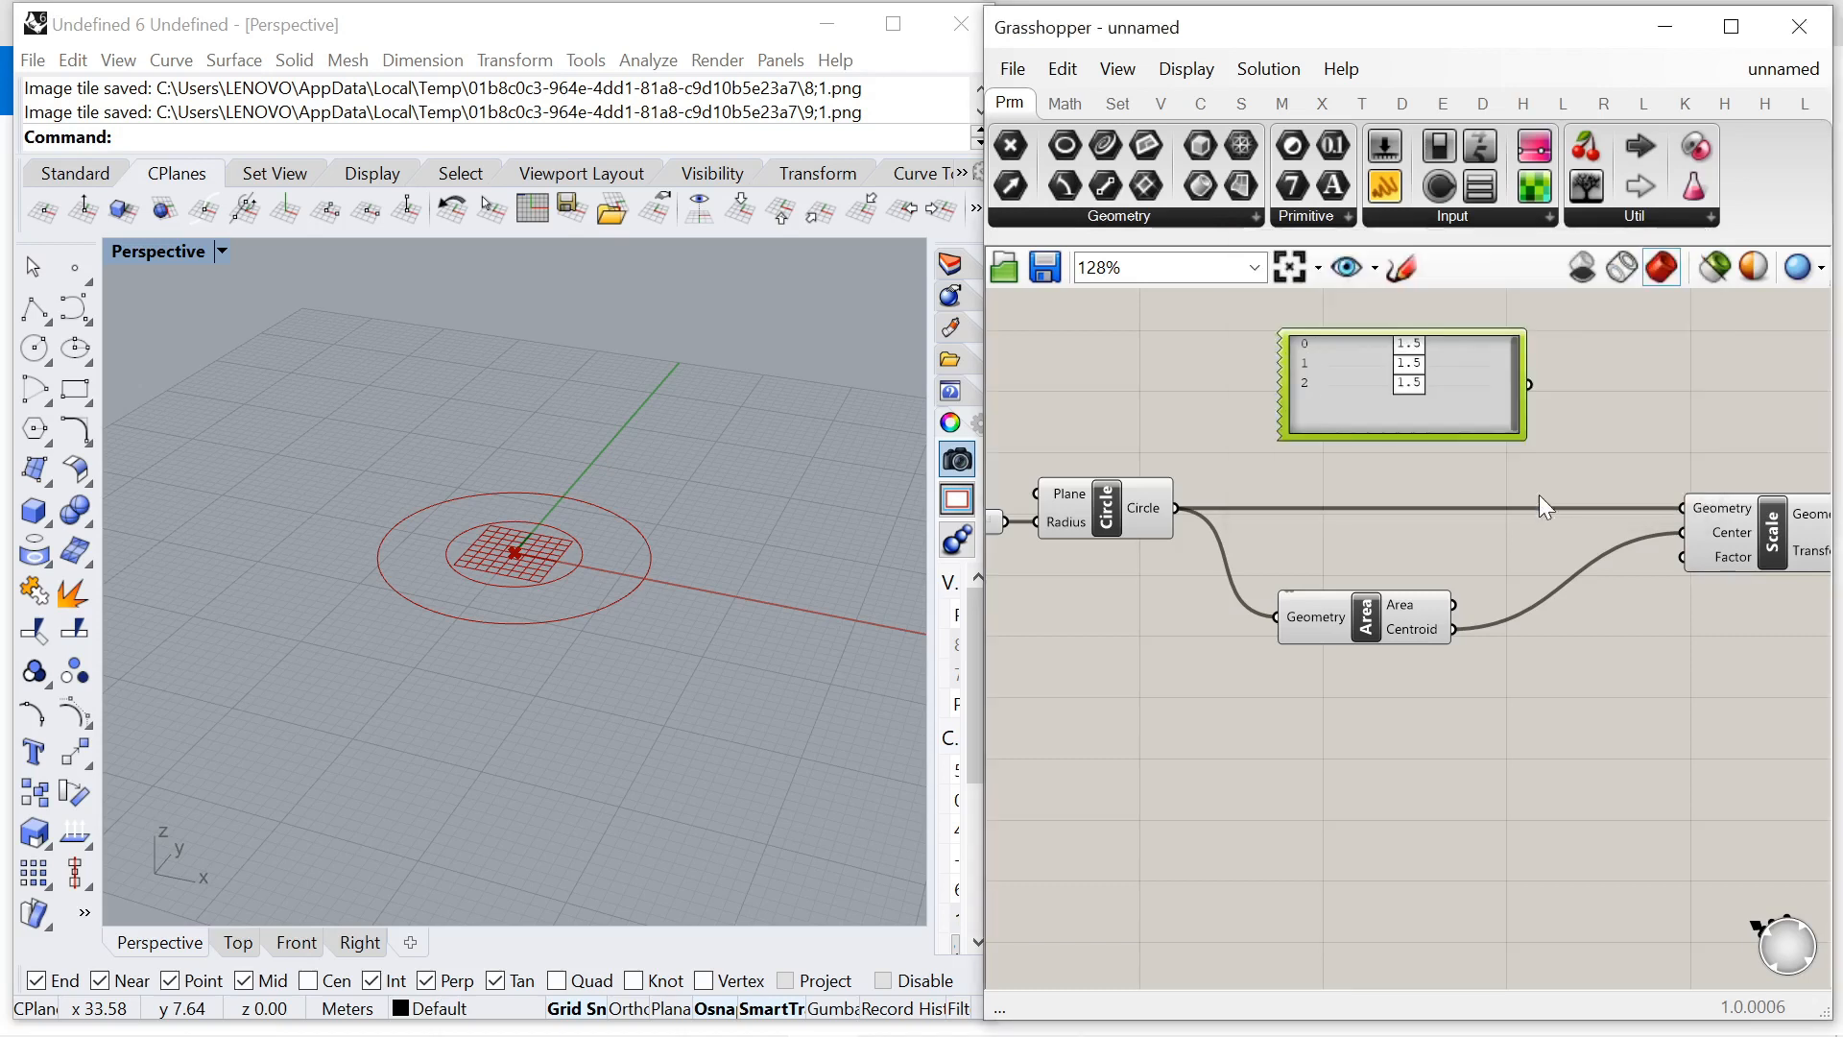
Wire the gene pool to Scale's Factor and set its values to 1.0, 1.1 and 1.2.
left_click_drag(1529, 385, 1678, 557)
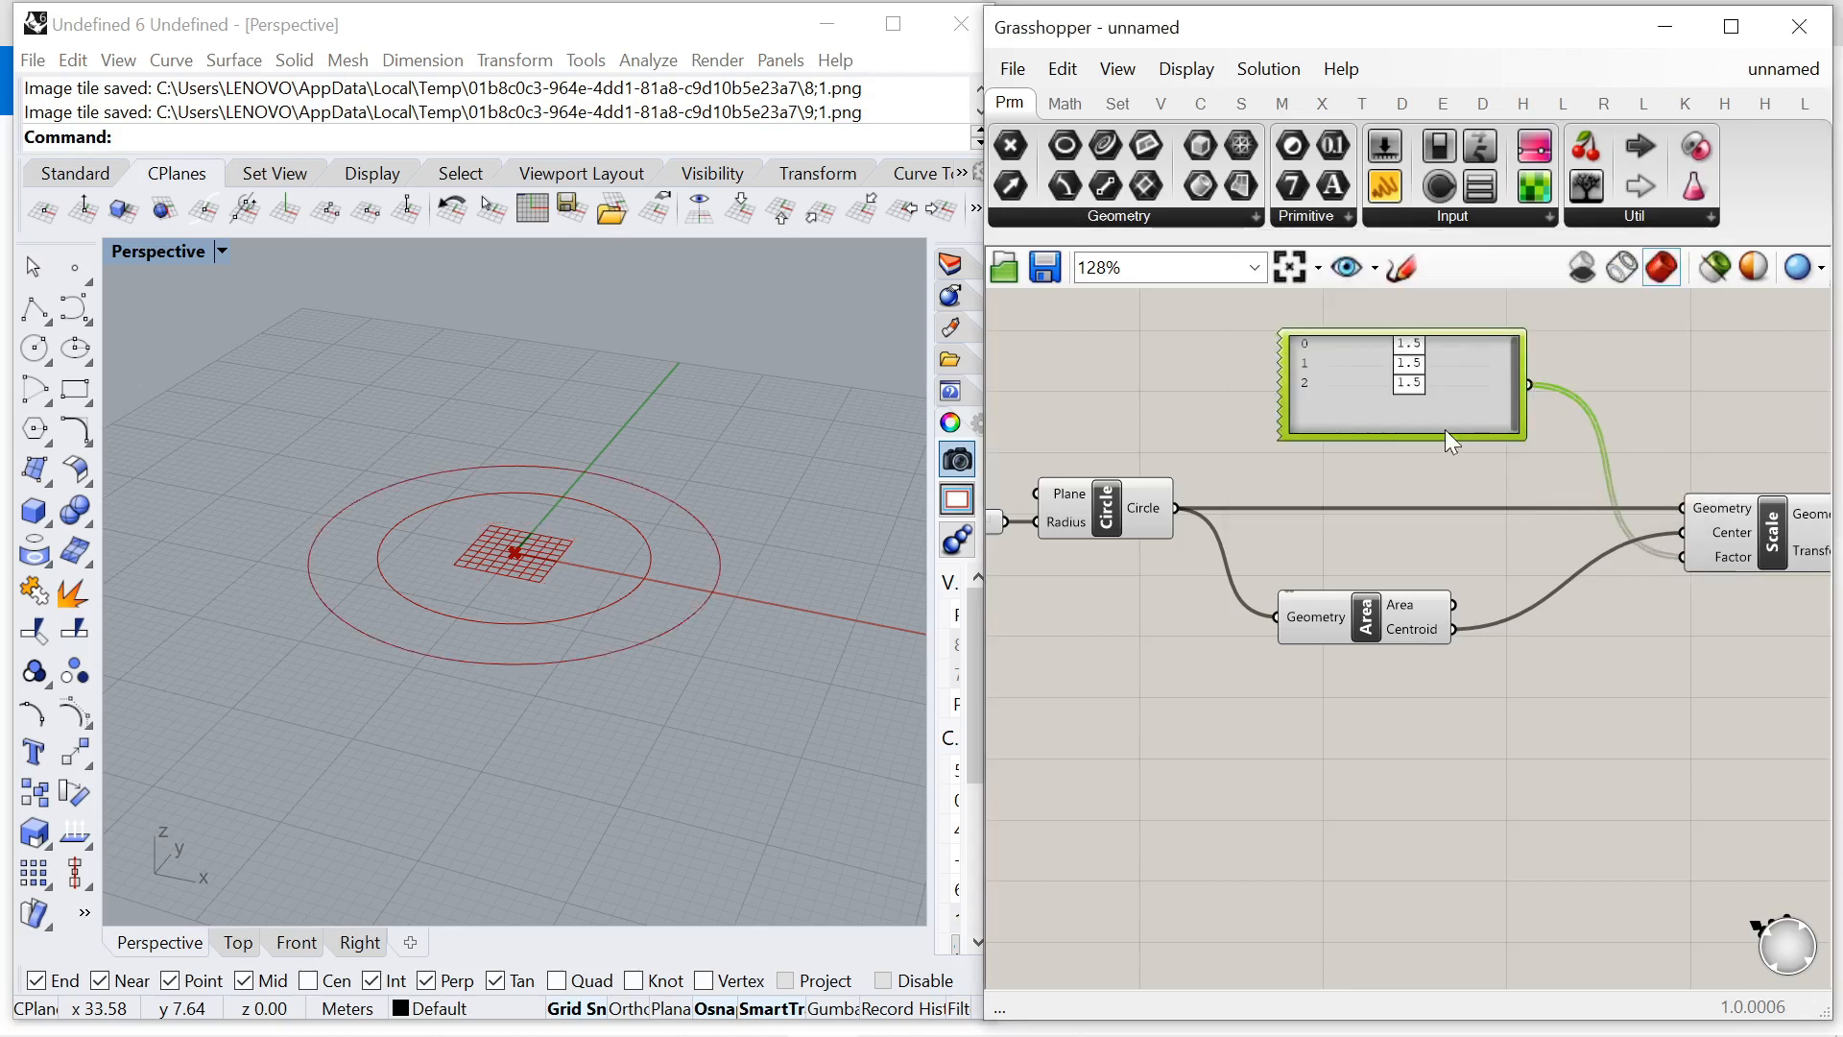
left_click_drag(1425, 439, 1425, 421)
scroll(1402, 340, "up", 3)
left_click_drag(1418, 347, 1258, 370)
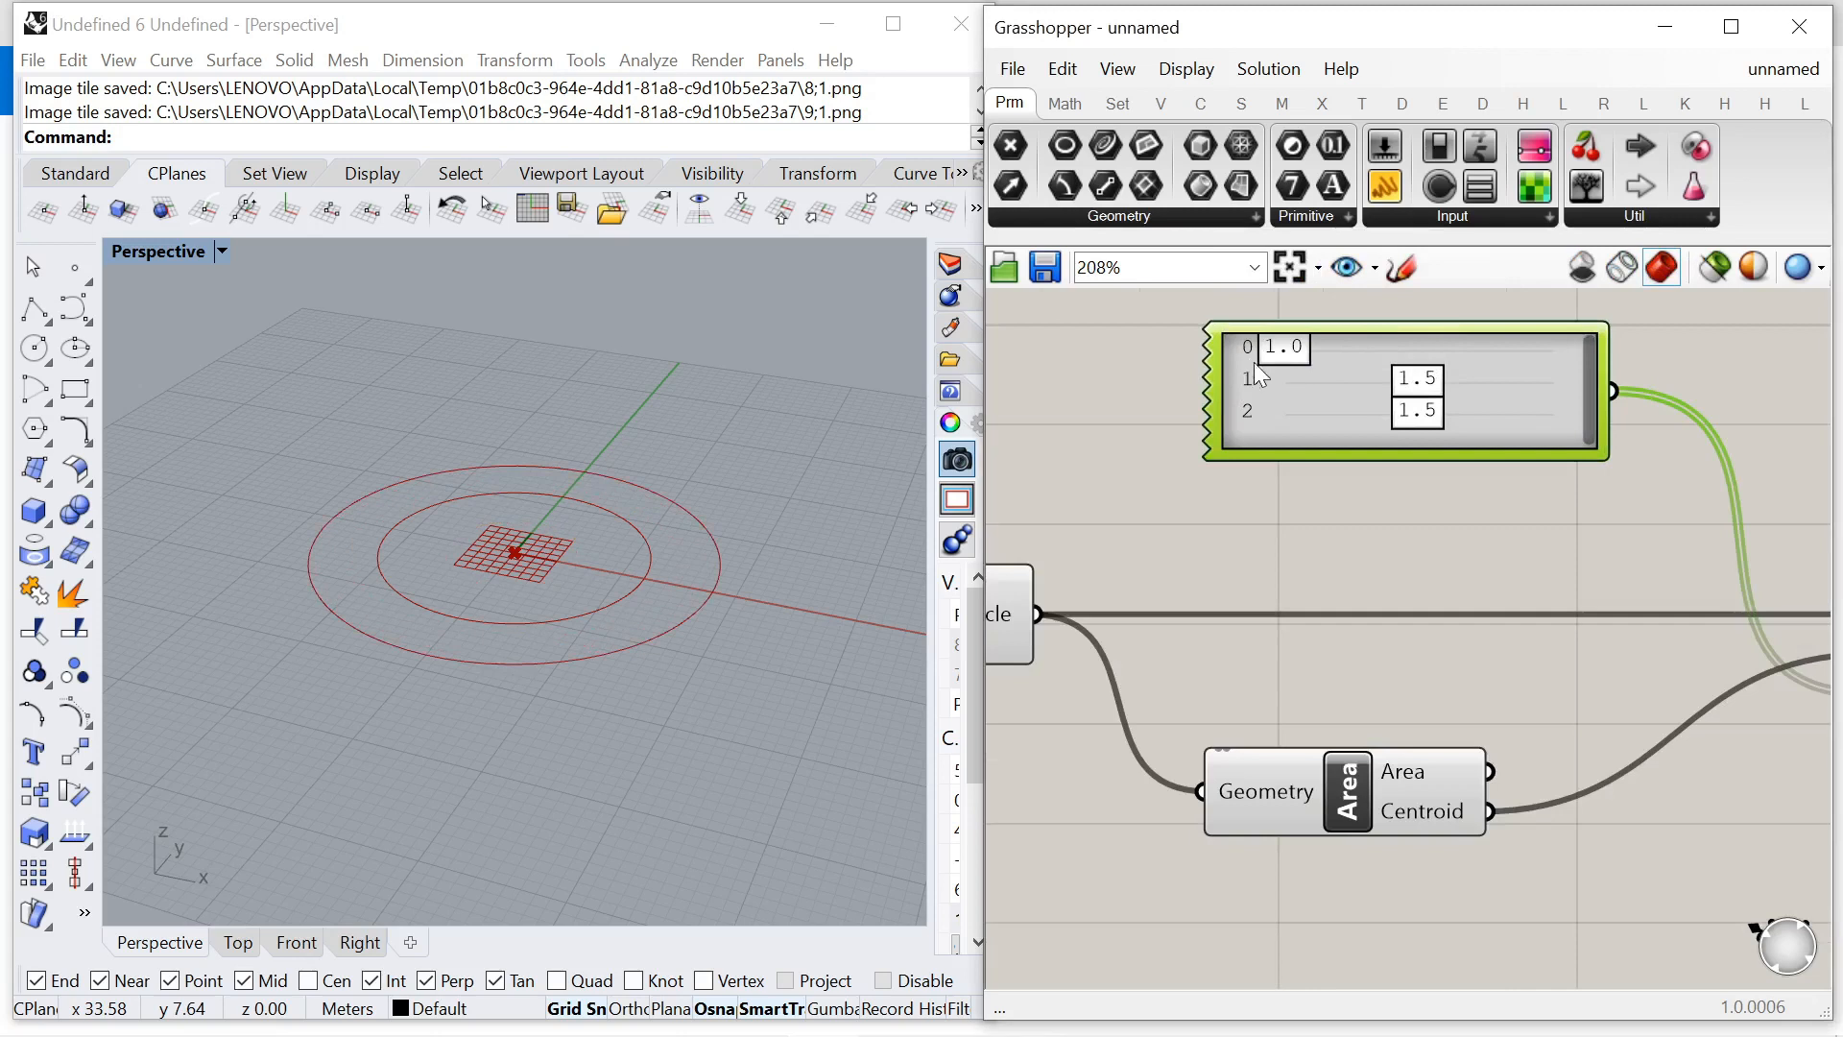
left_click_drag(1418, 391, 1336, 423)
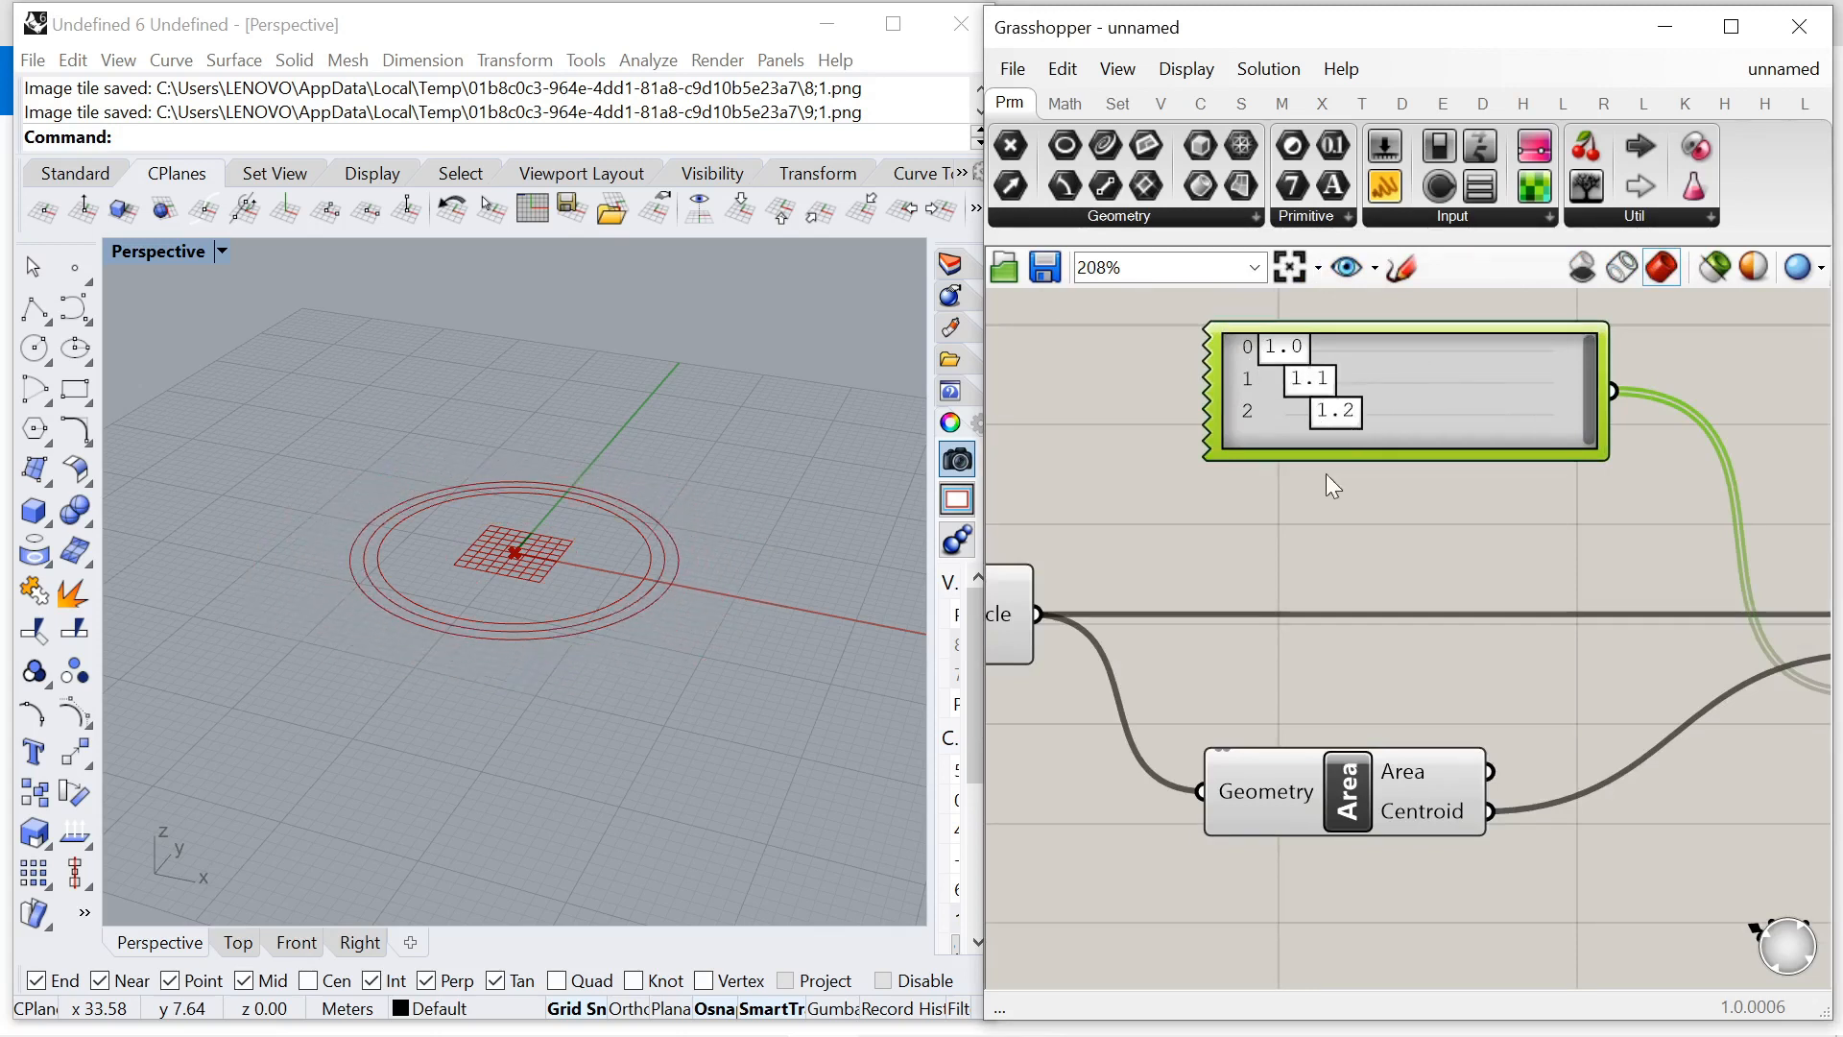
left_click(1307, 479)
Add a Divide Curve component after Scale and feed the scaled circles into its Curve input.
scroll(1217, 490, "down", 5)
right_click_drag(1556, 611, 1312, 505)
left_click(1438, 526)
scroll(1527, 508, "down", 2)
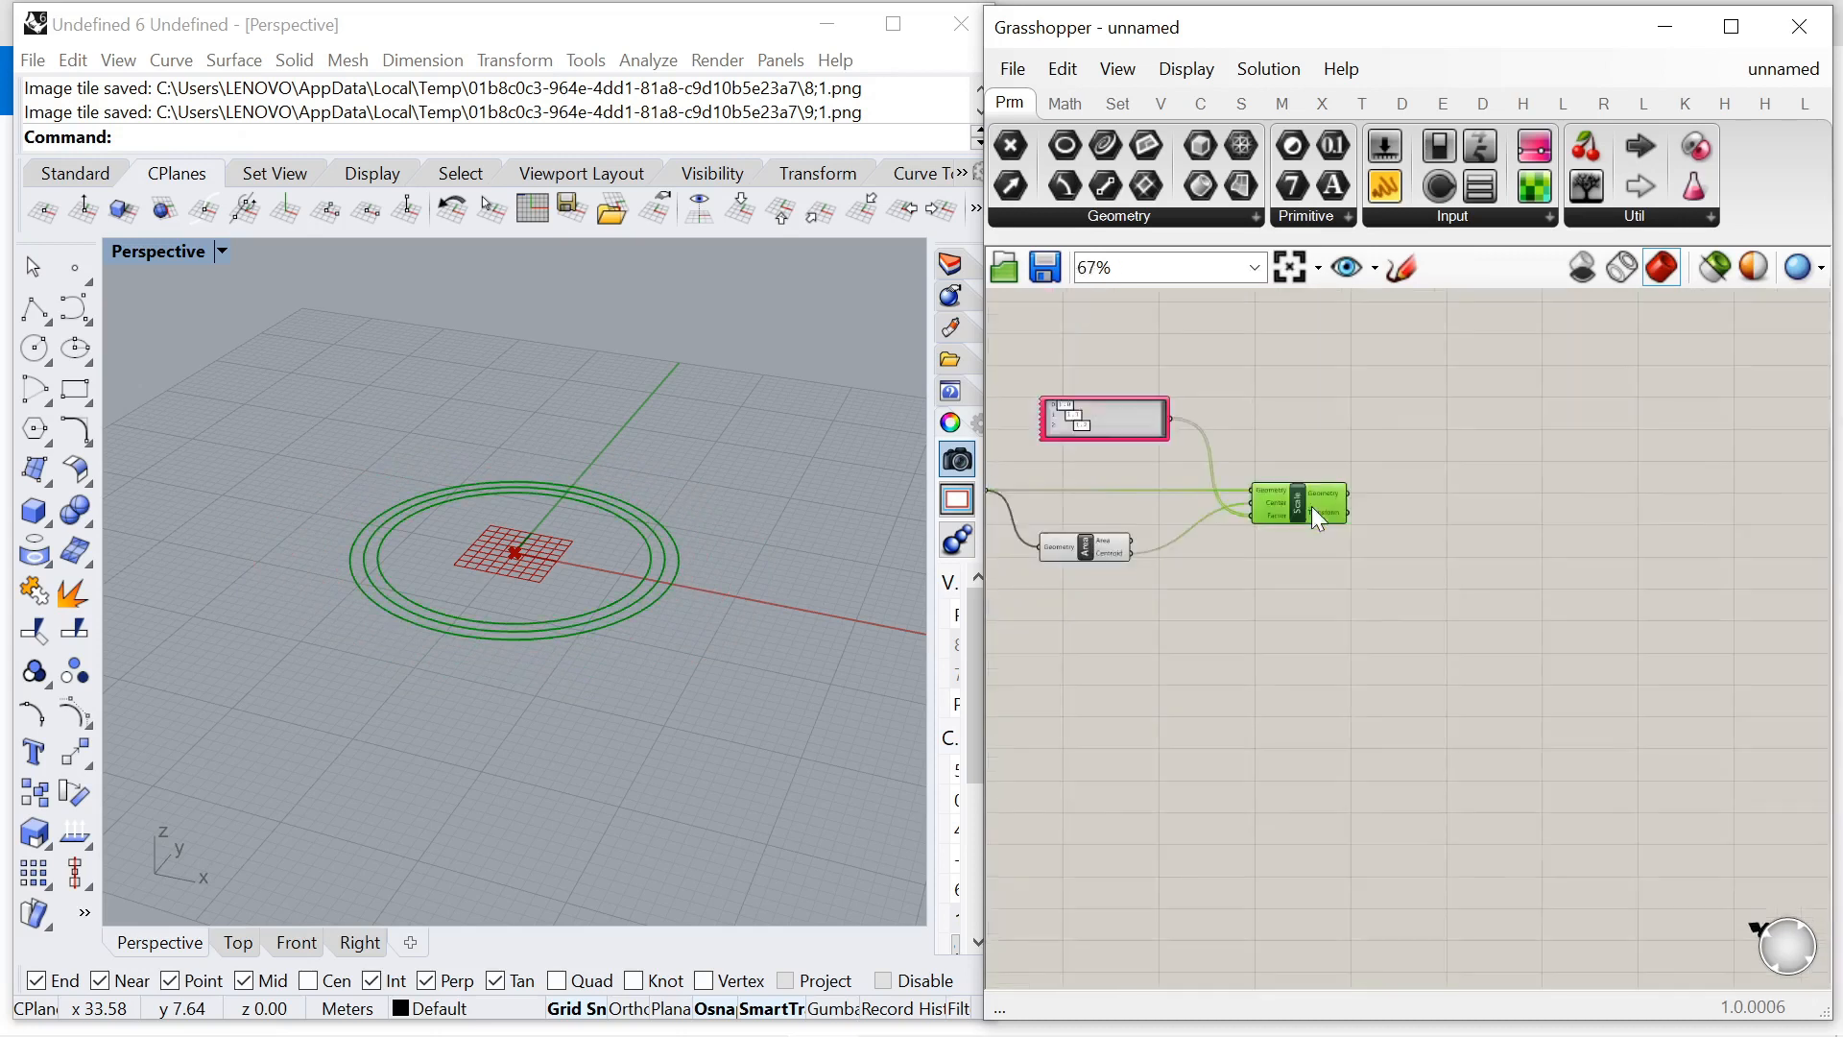
scroll(1469, 513, "up", 4)
double_click(1509, 553)
type("divide")
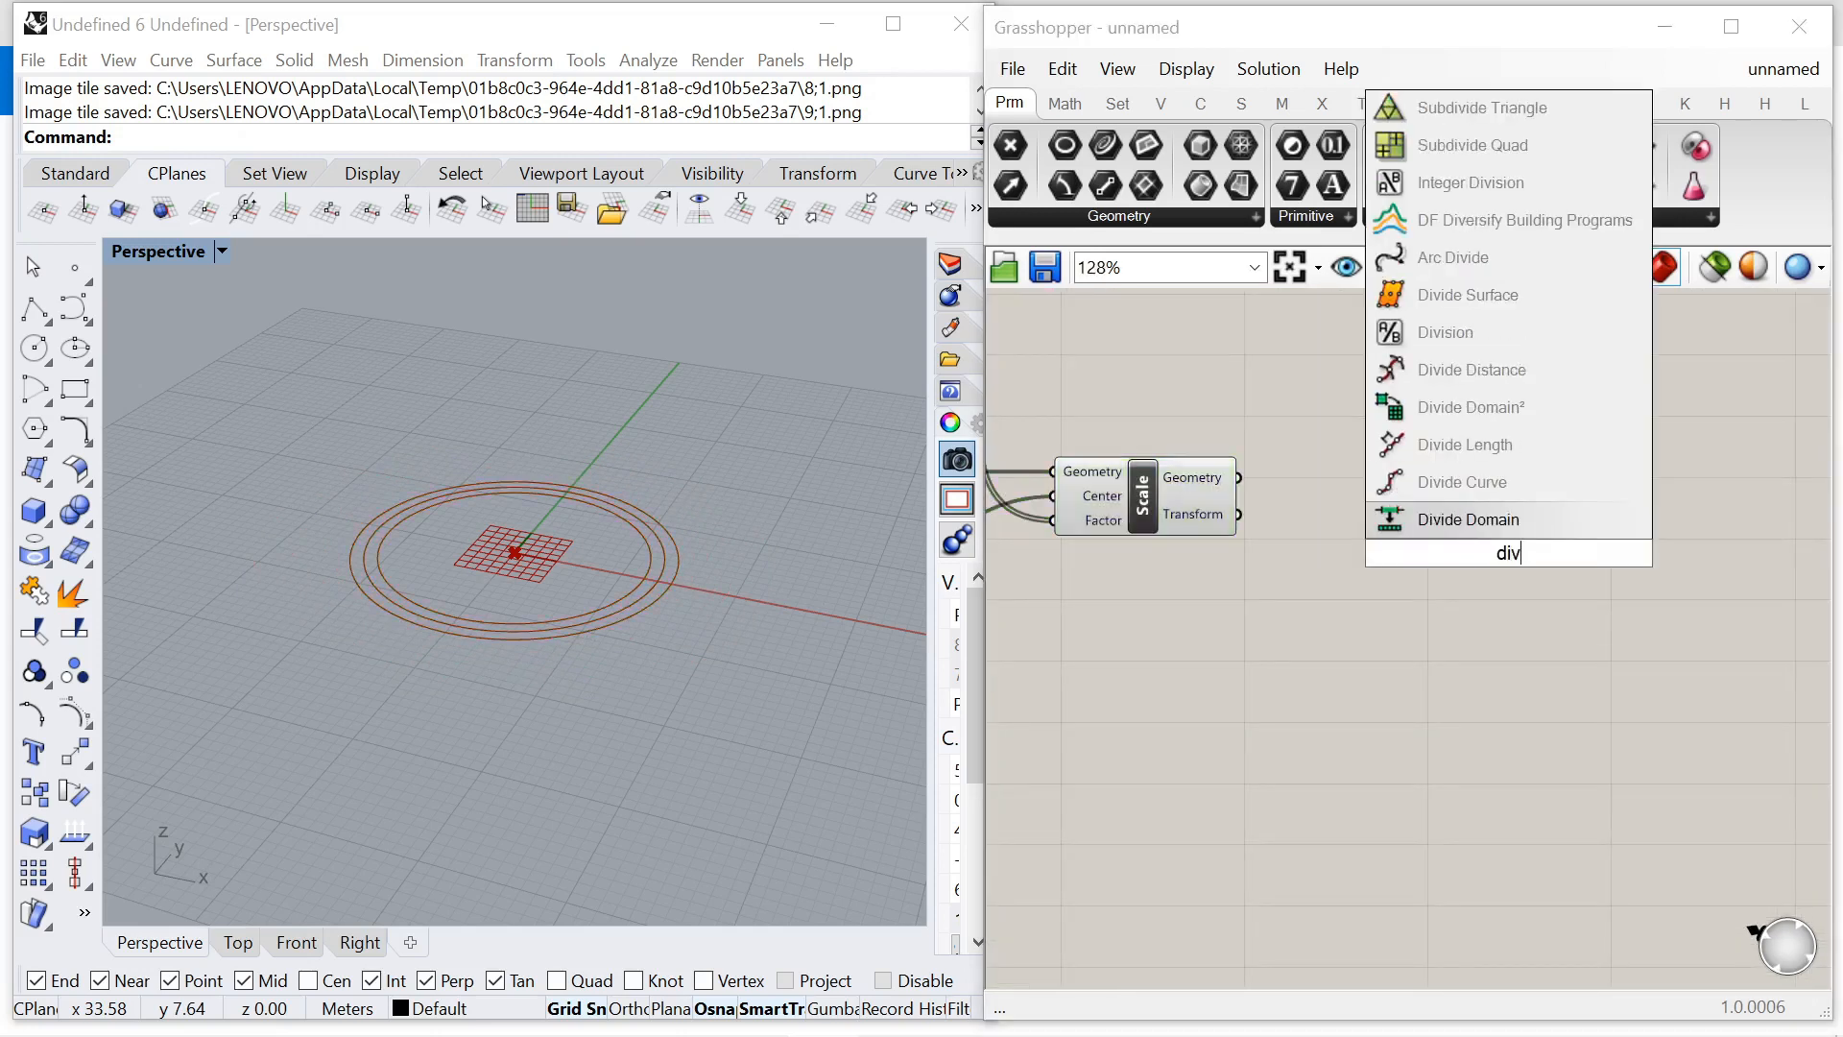
left_click(1512, 523)
left_click_drag(1238, 478, 1442, 504)
scroll(1479, 571, "down", 4)
right_click_drag(1479, 571, 1371, 583)
scroll(1371, 584, "up", 2)
left_click_drag(1374, 579, 1612, 560)
Add a number slider from 0 to 20, wire it to Divide Curve's Count and set it to 5.
double_click(1339, 434)
type("0<20")
key("Return")
scroll(1431, 434, "up", 2)
left_click_drag(1424, 430, 1609, 589)
left_click_drag(1287, 430, 1318, 453)
left_click_drag(1208, 436, 1230, 630)
left_click(1163, 764)
scroll(1128, 600, "down", 2)
left_click(1125, 581)
left_click(1270, 455)
Move the Divide Curve component and its count slider farther right of the Scale component.
scroll(1258, 499, "down", 4)
scroll(1478, 576, "up", 1)
left_click_drag(1486, 661, 1248, 564)
left_click_drag(1490, 576, 1667, 567)
left_click(1223, 543)
Add a Rotate component above the Scale output and wire the scaled circles into its Geometry input.
scroll(1223, 544, "up", 5)
double_click(1344, 434)
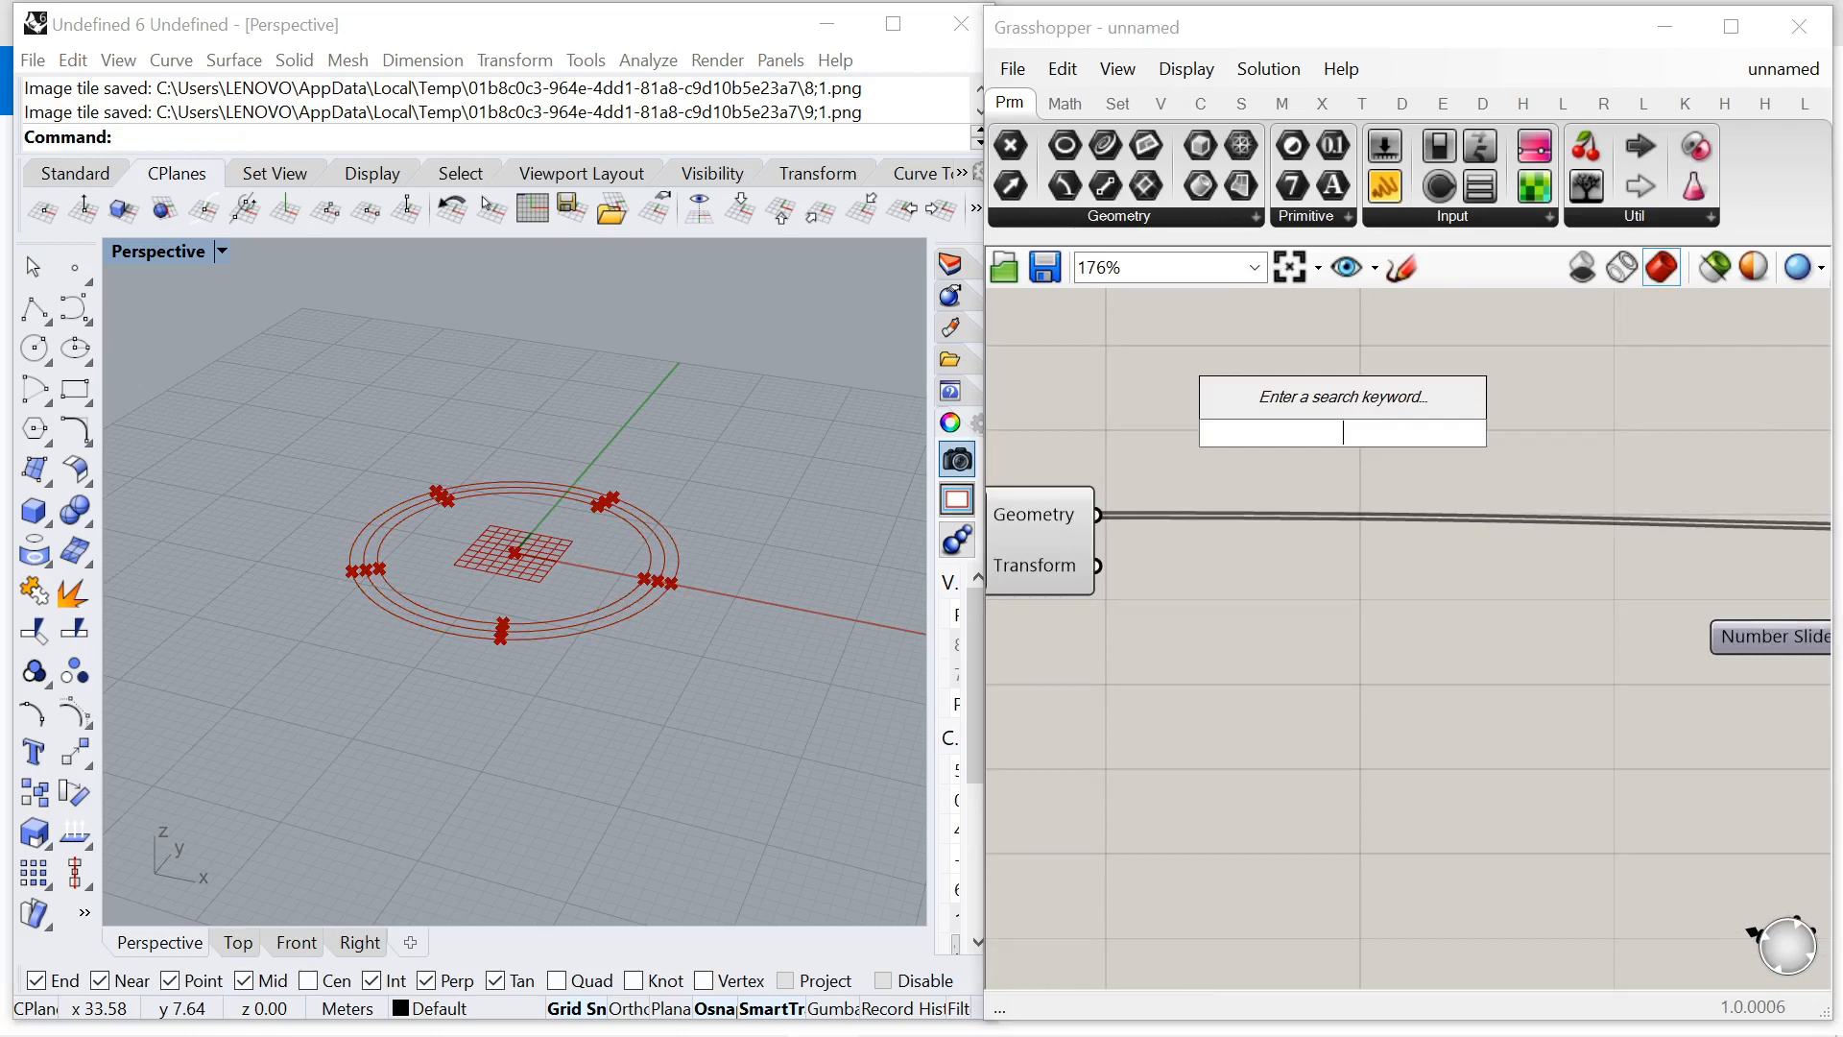
type("rotate")
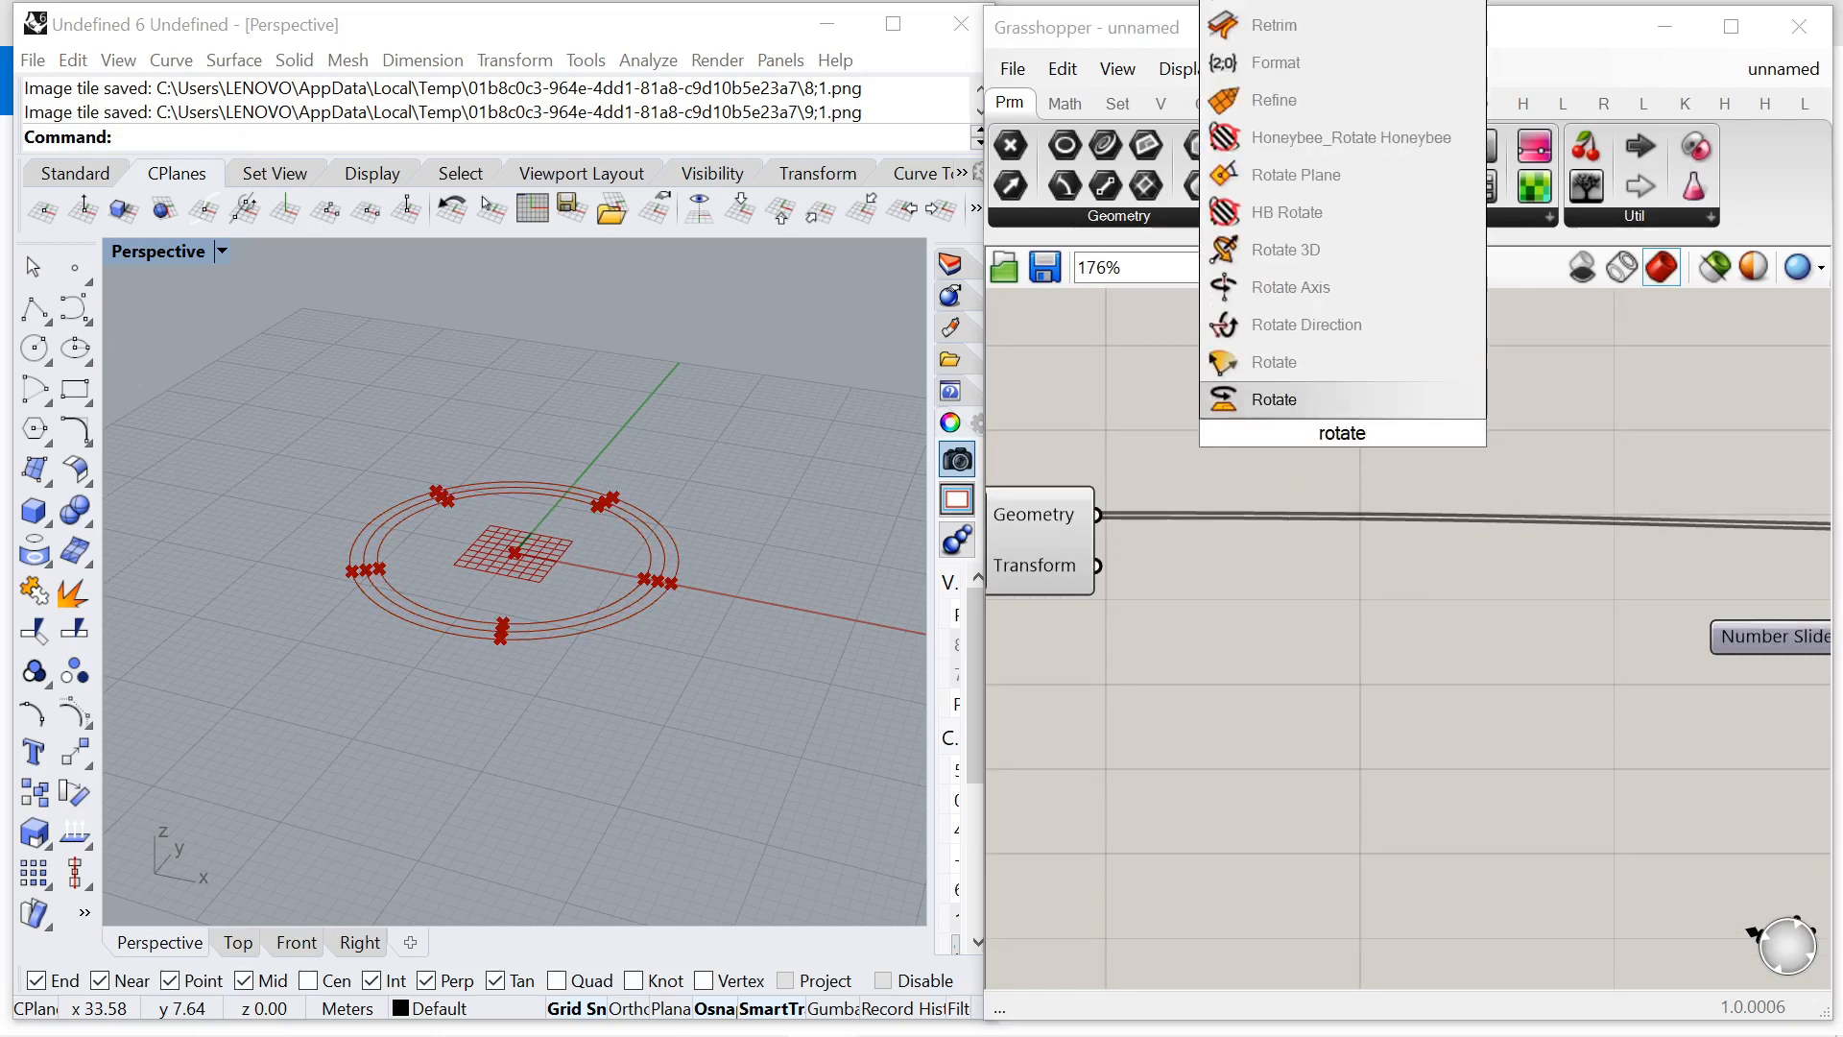
left_click(1293, 402)
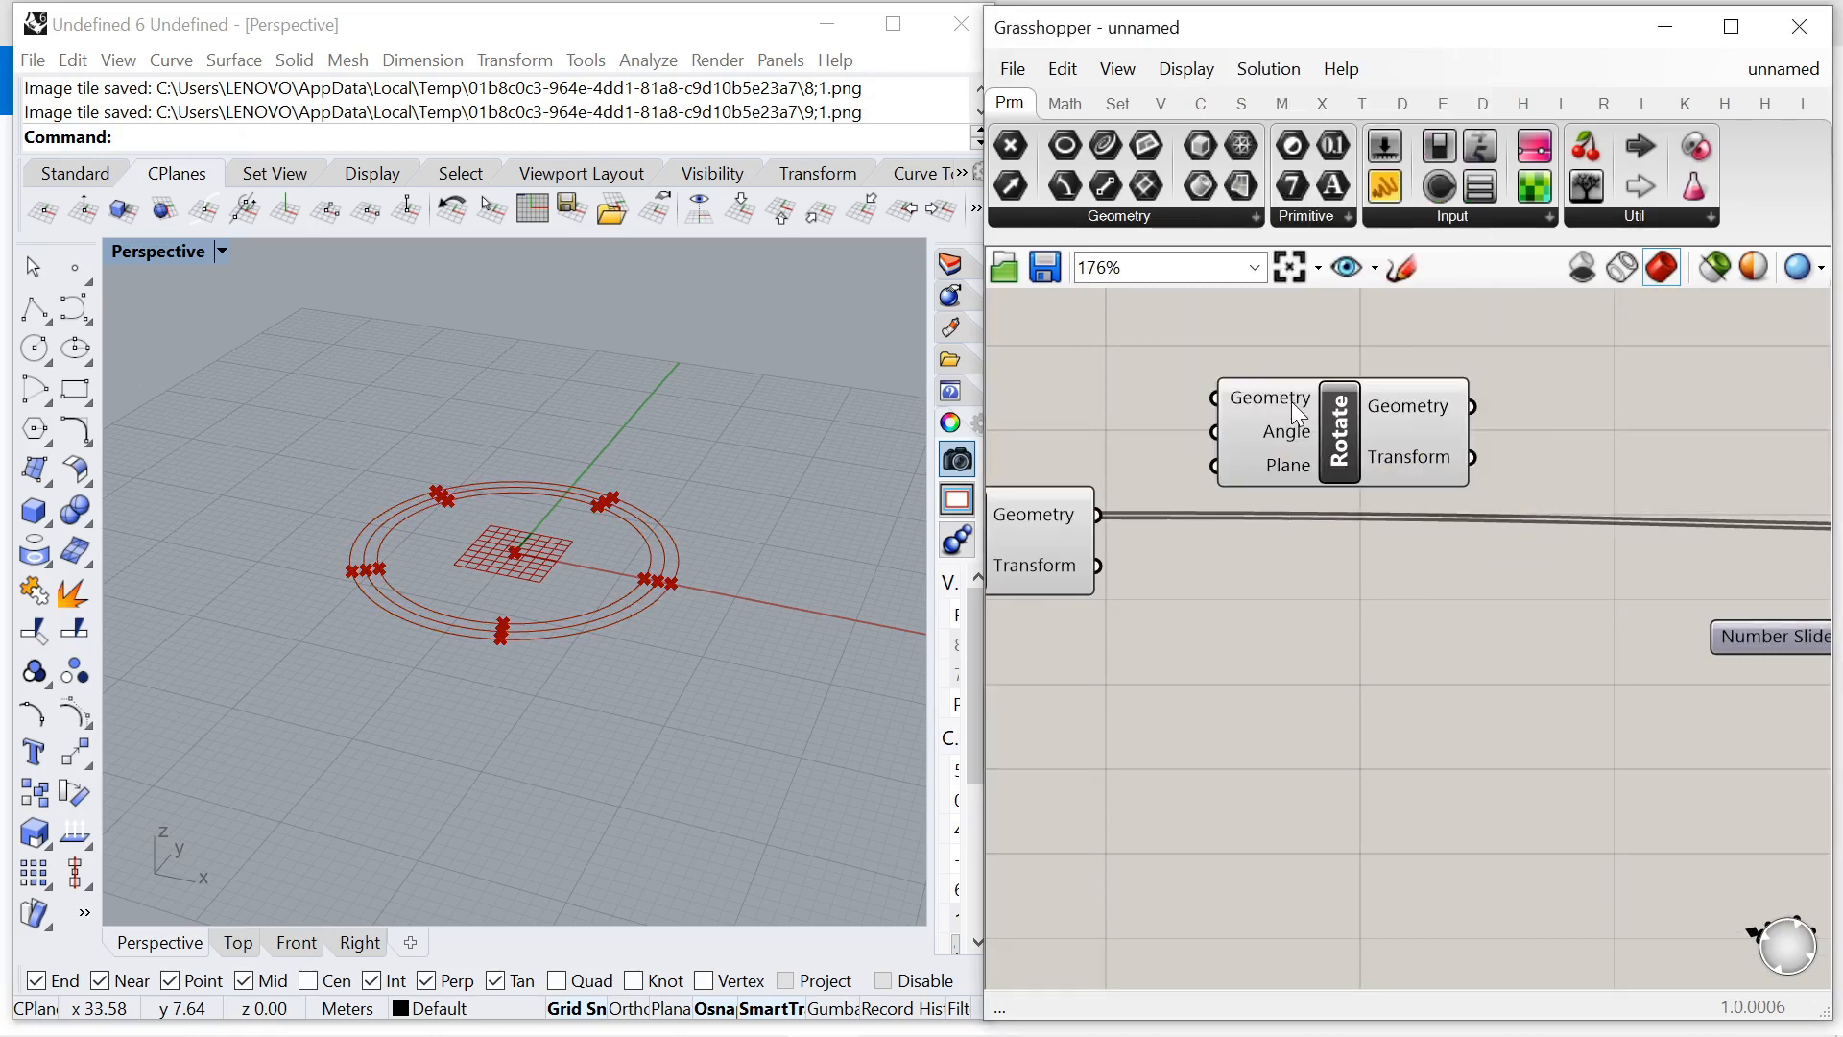
left_click_drag(1106, 512, 1310, 376)
scroll(1162, 488, "down", 4)
scroll(1212, 459, "up", 2)
scroll(1363, 413, "up", 5)
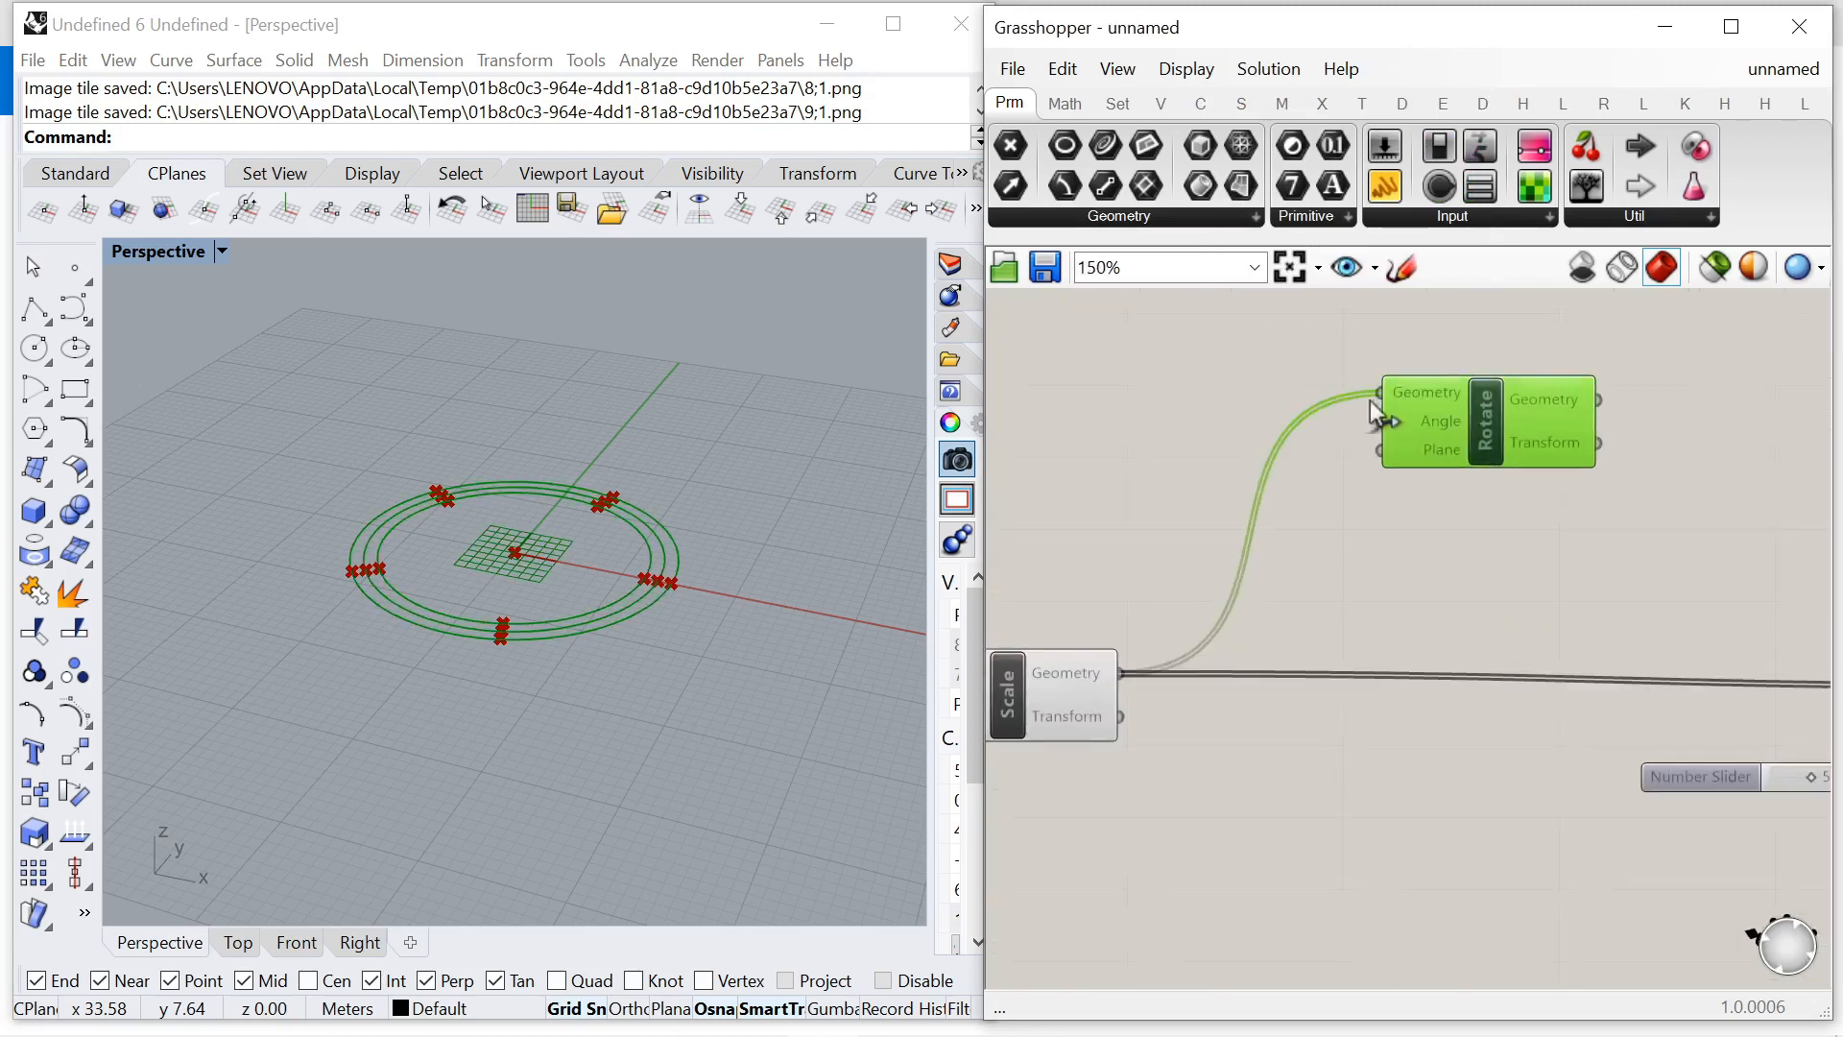
Set the Rotate component's Angle input to degrees.
right_click(1440, 430)
left_click(1515, 651)
scroll(1398, 596, "down", 5)
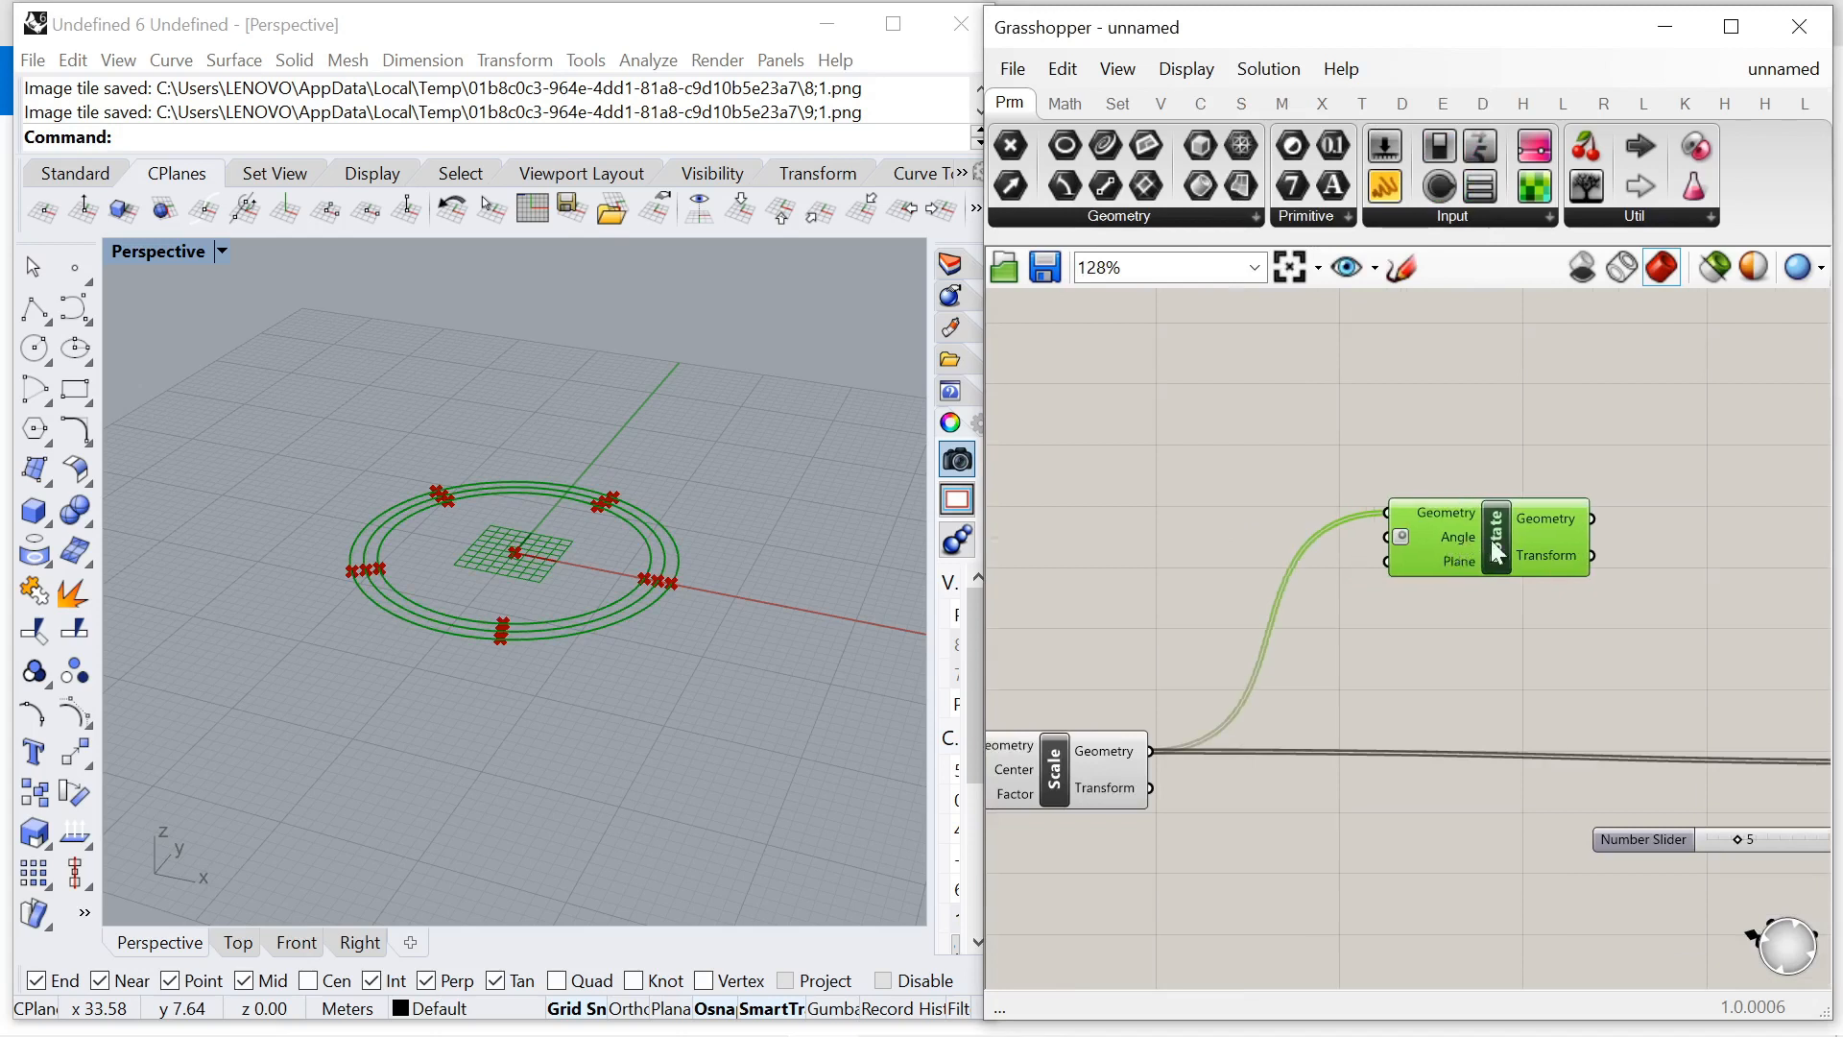
Add a Series component and wire its output to Rotate's Angle input.
double_click(1338, 403)
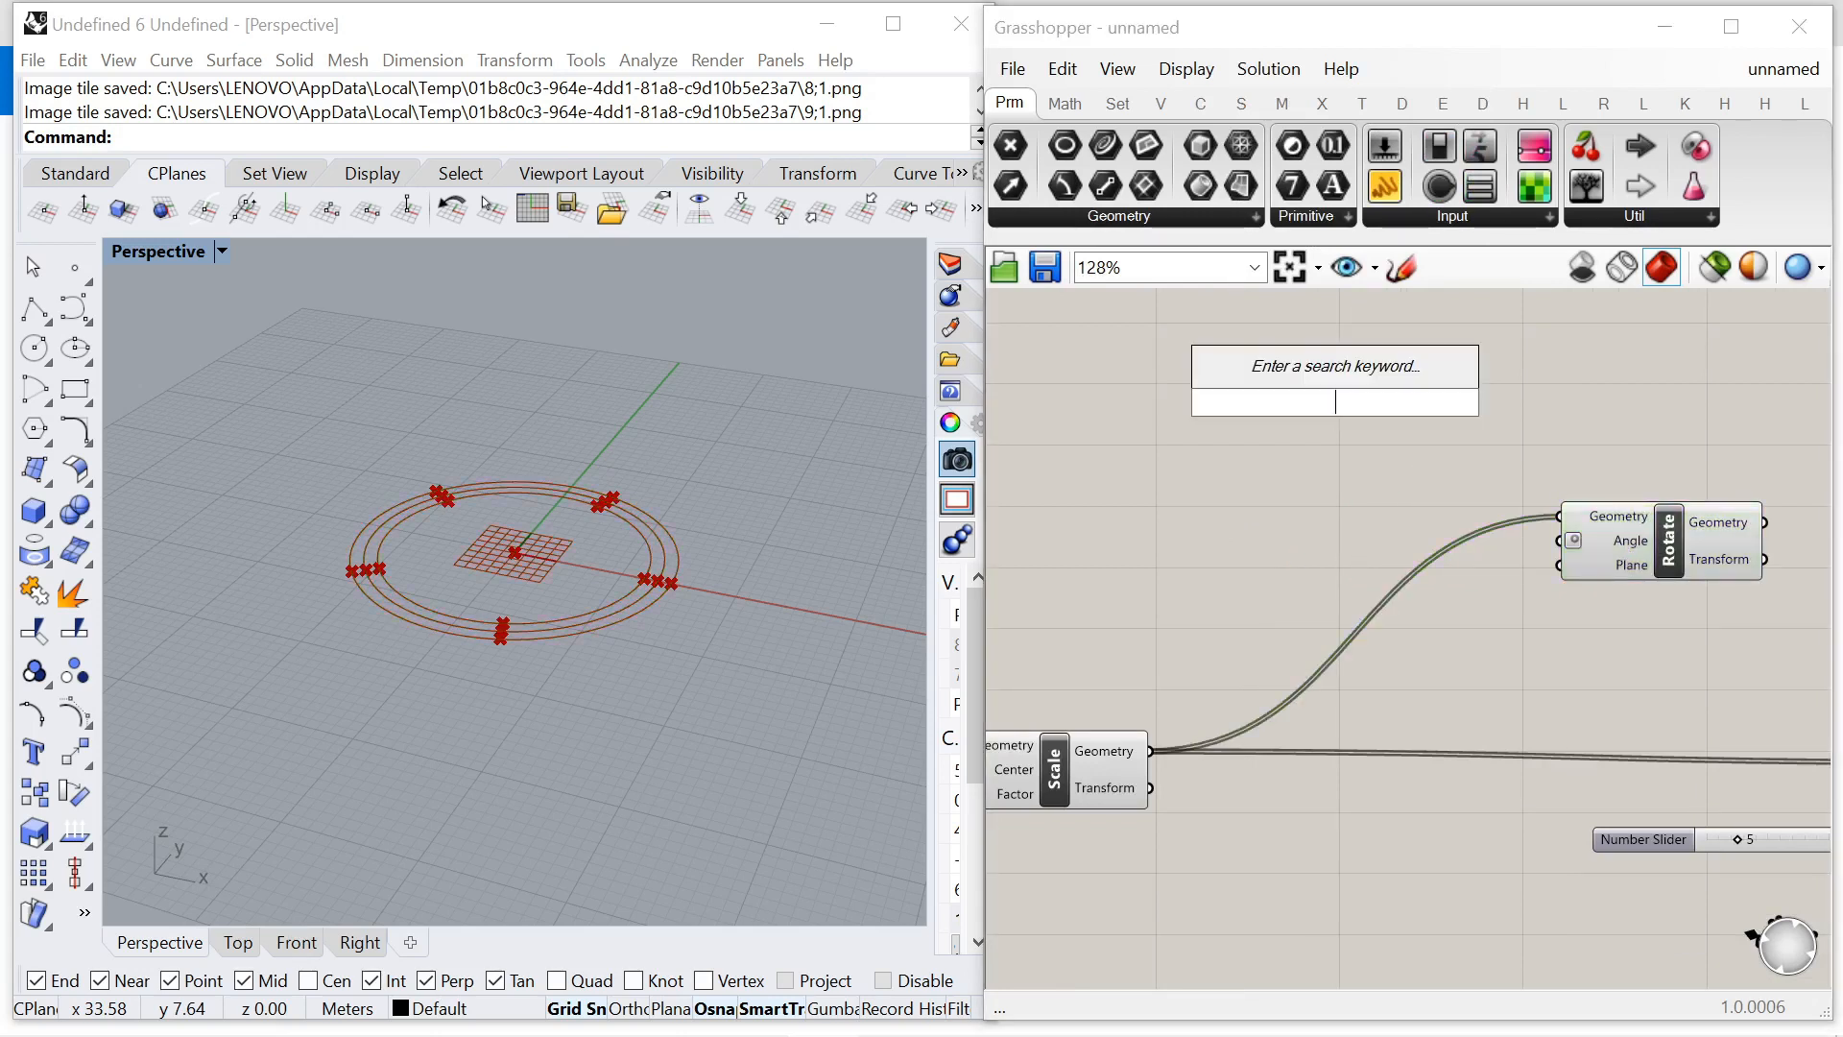
type("series")
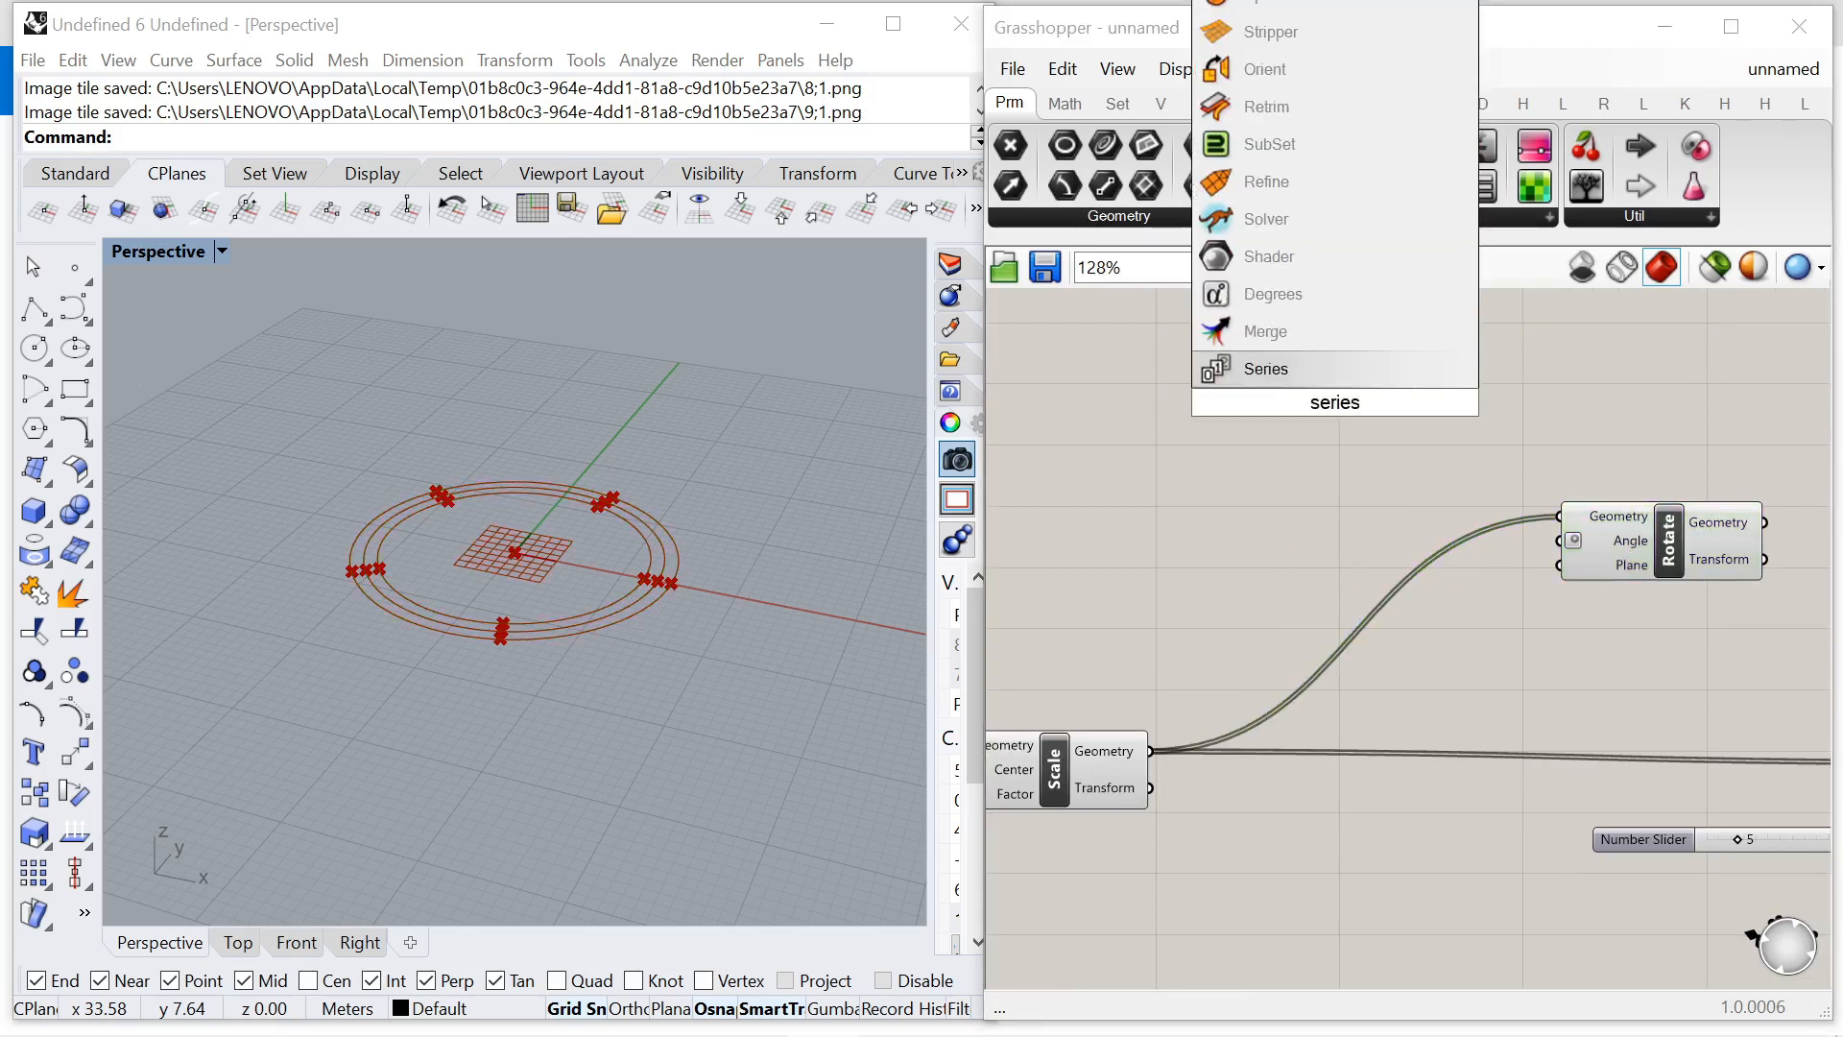
key("Return")
scroll(1496, 399, "up", 2)
left_click_drag(1380, 404, 1471, 578)
left_click_drag(1296, 410, 1392, 452)
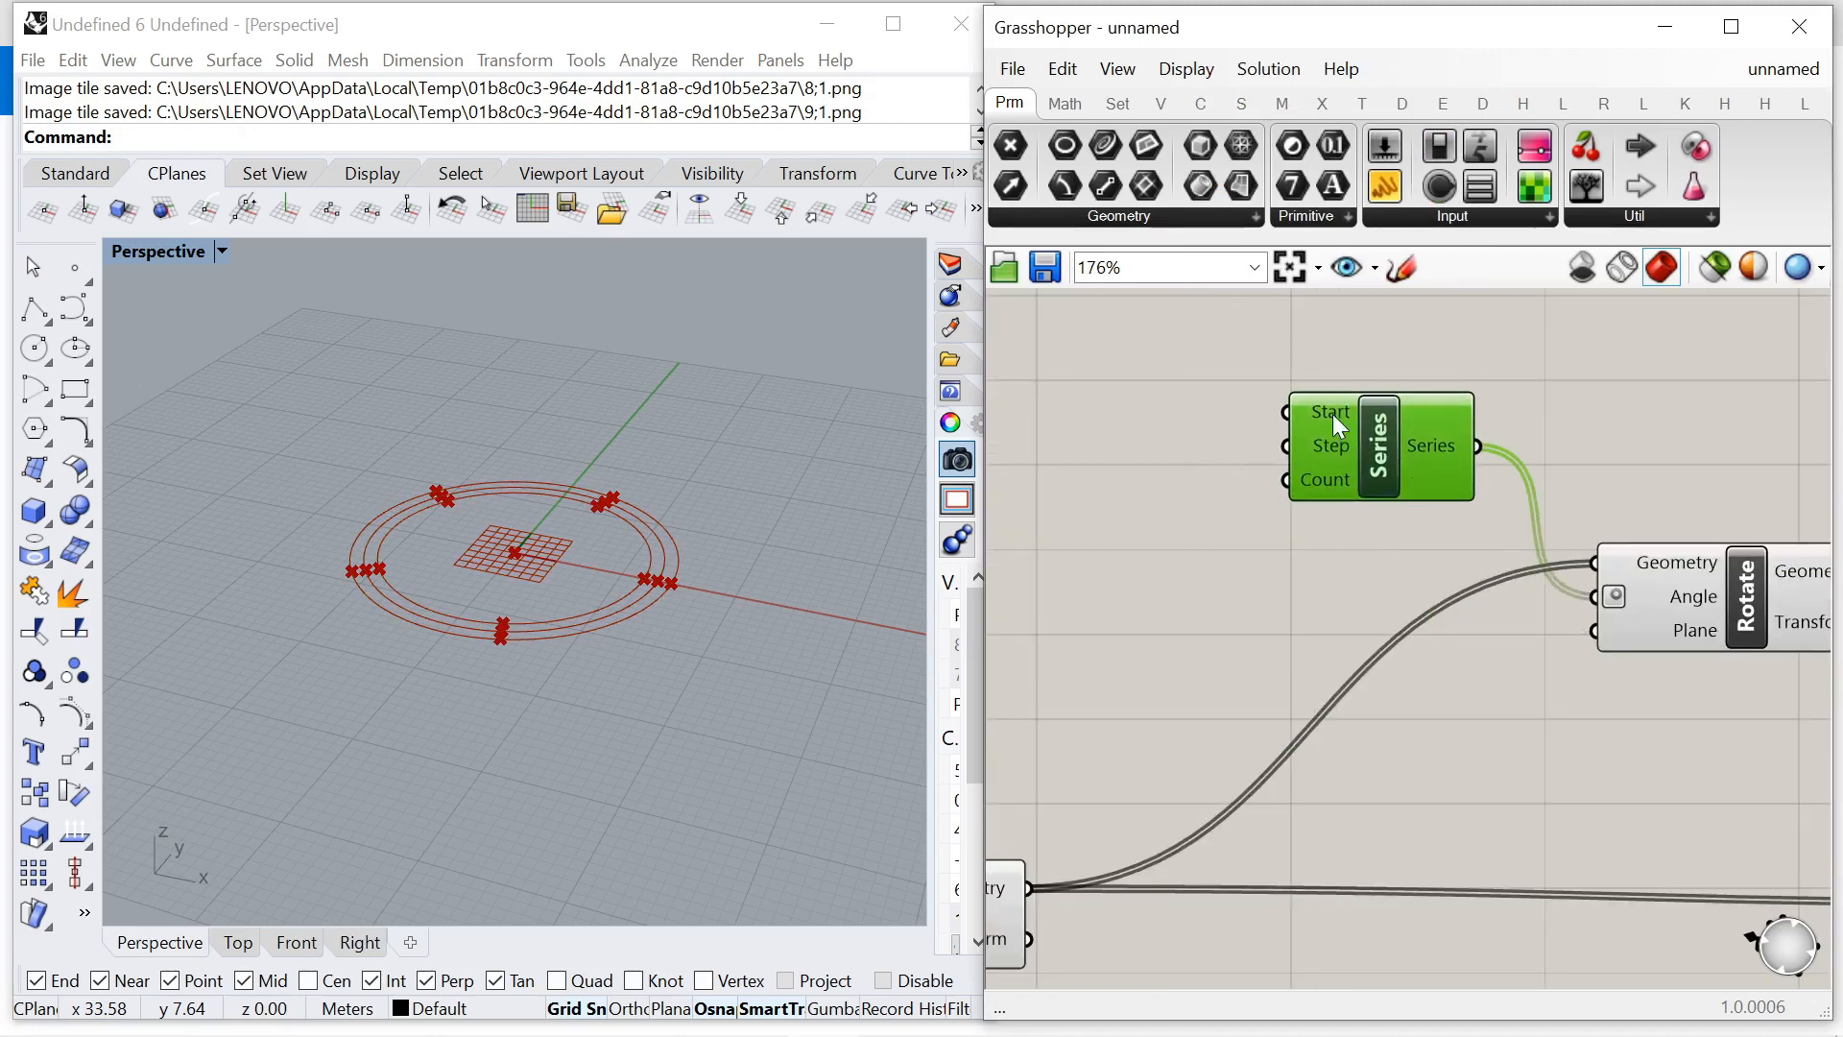
Move the Divide Curve count slider to the left of the Series component.
mouse_move(1328, 448)
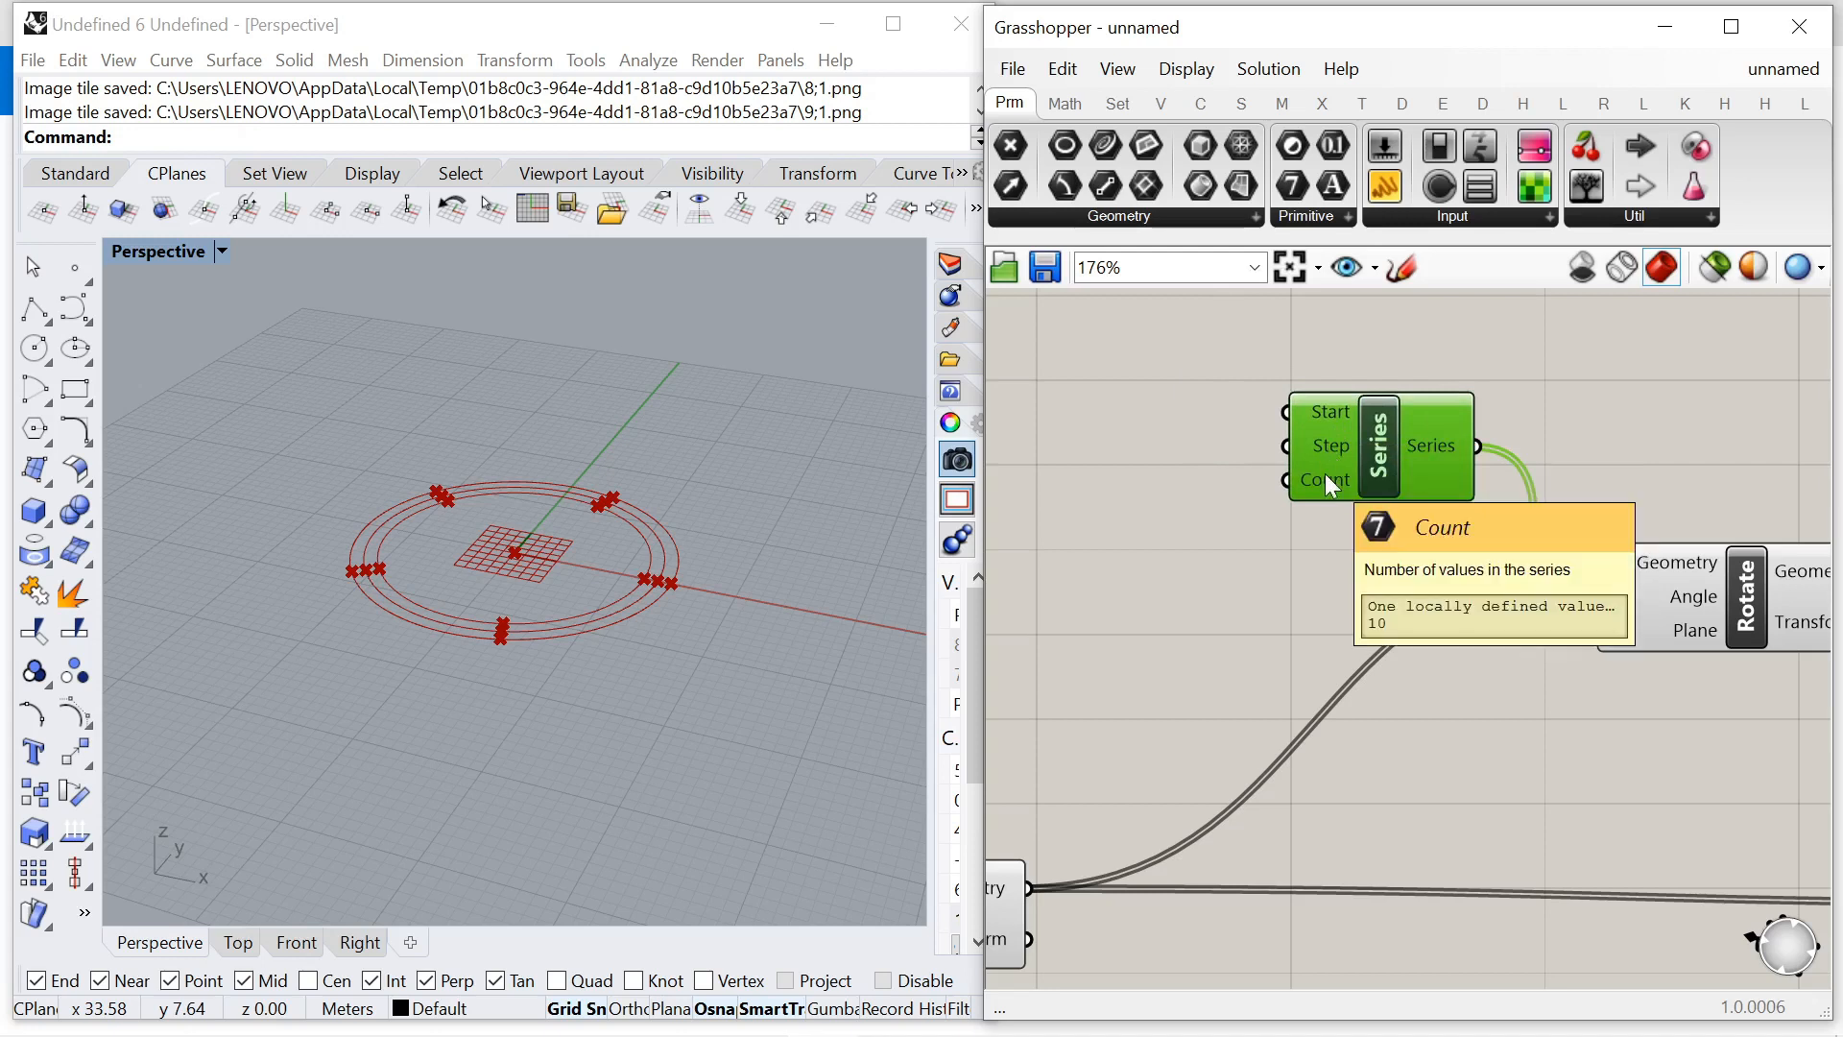
scroll(1438, 539, "down", 4)
scroll(1398, 544, "up", 3)
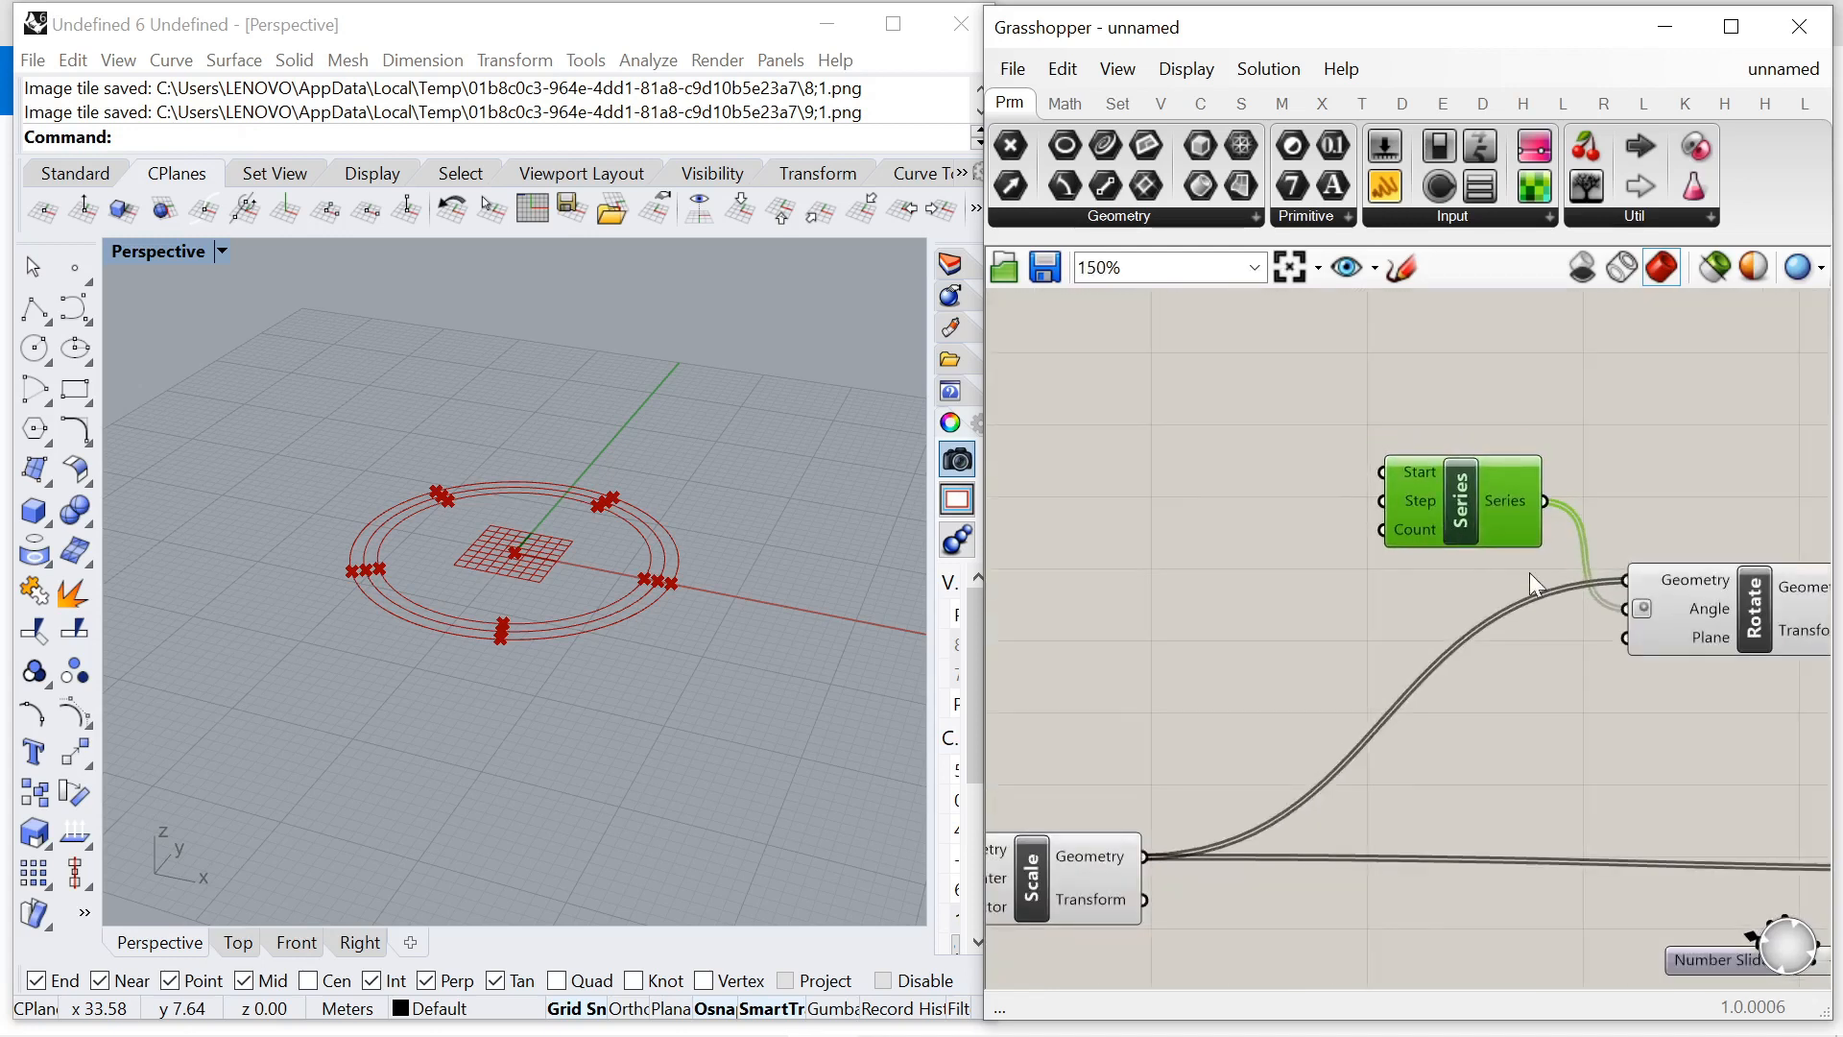
scroll(1530, 572, "down", 3)
scroll(1678, 799, "up", 3)
scroll(1668, 785, "down", 3)
left_click_drag(1646, 769, 1179, 562)
Add a Division component between the count slider and the Series component.
left_click(1068, 102)
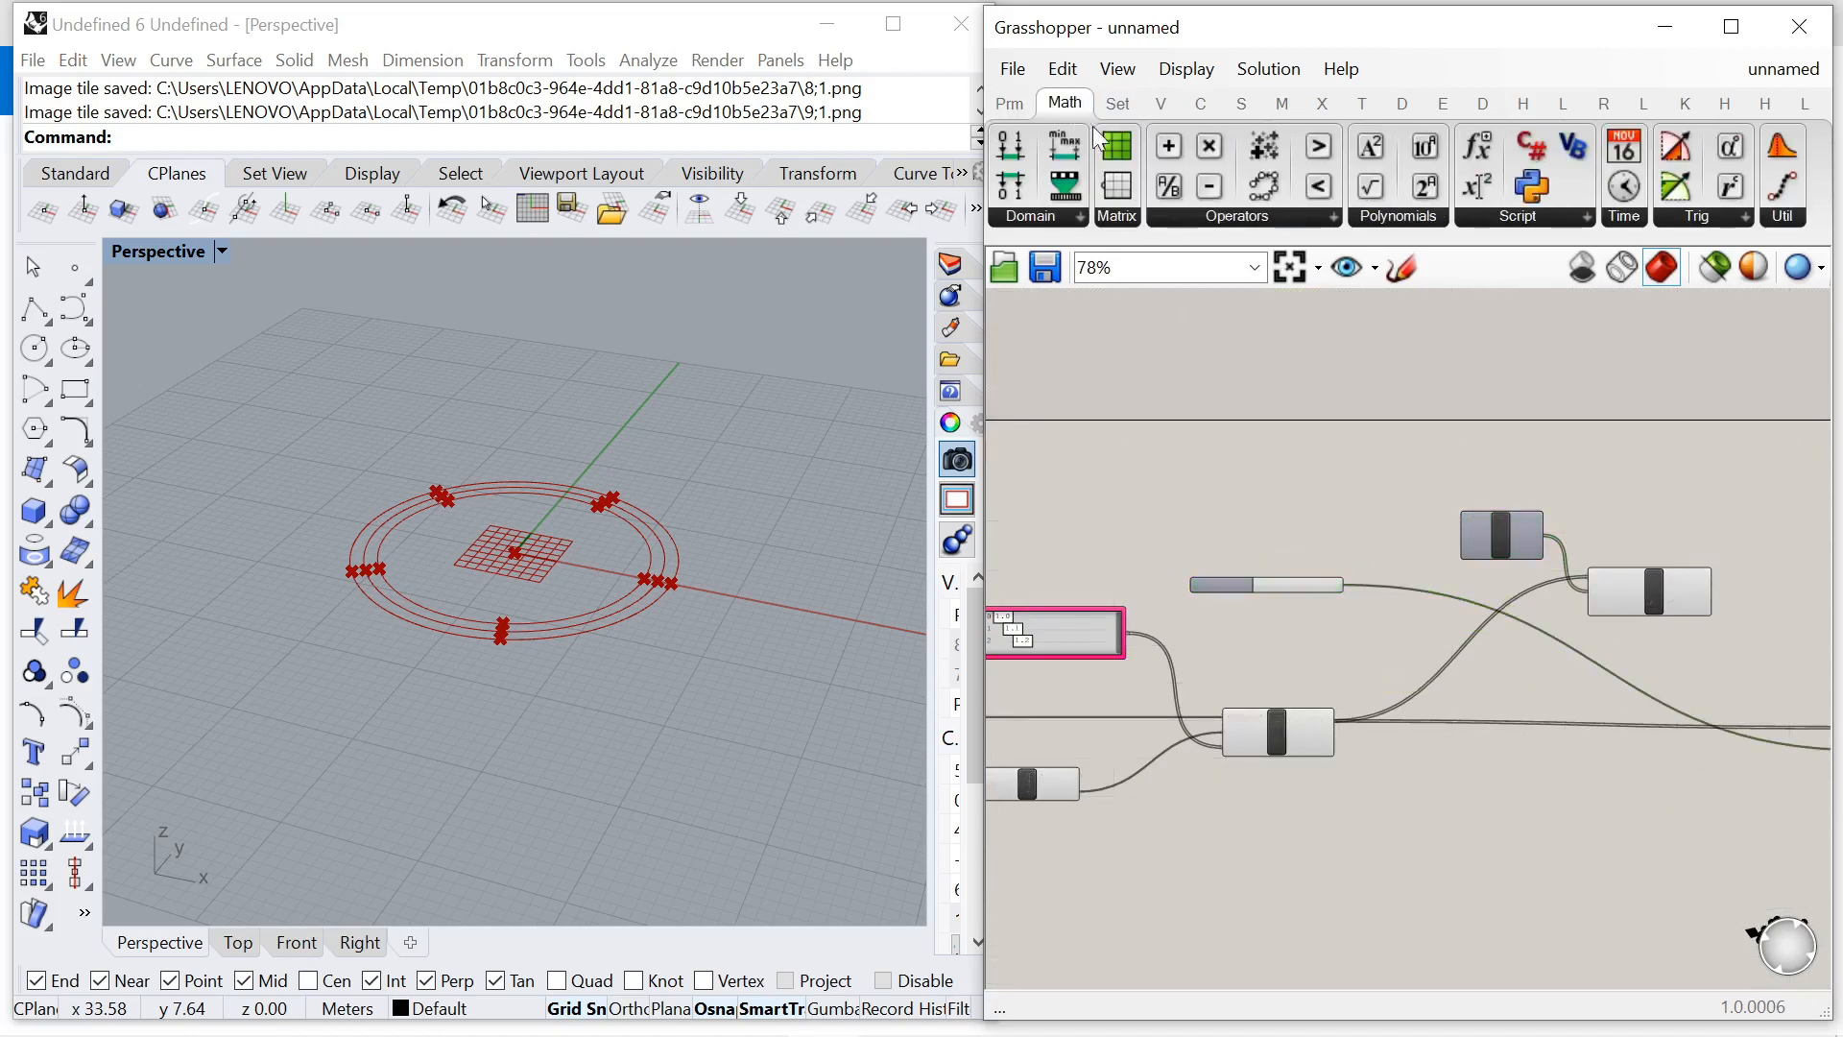
left_click(1168, 185)
scroll(1209, 547, "up", 5)
left_click(1269, 507)
left_click_drag(1329, 522, 1673, 544)
Add a panel containing 360 as Division's A input and wire the count slider to its B input.
double_click(1345, 514)
type("\"360")
key("Return")
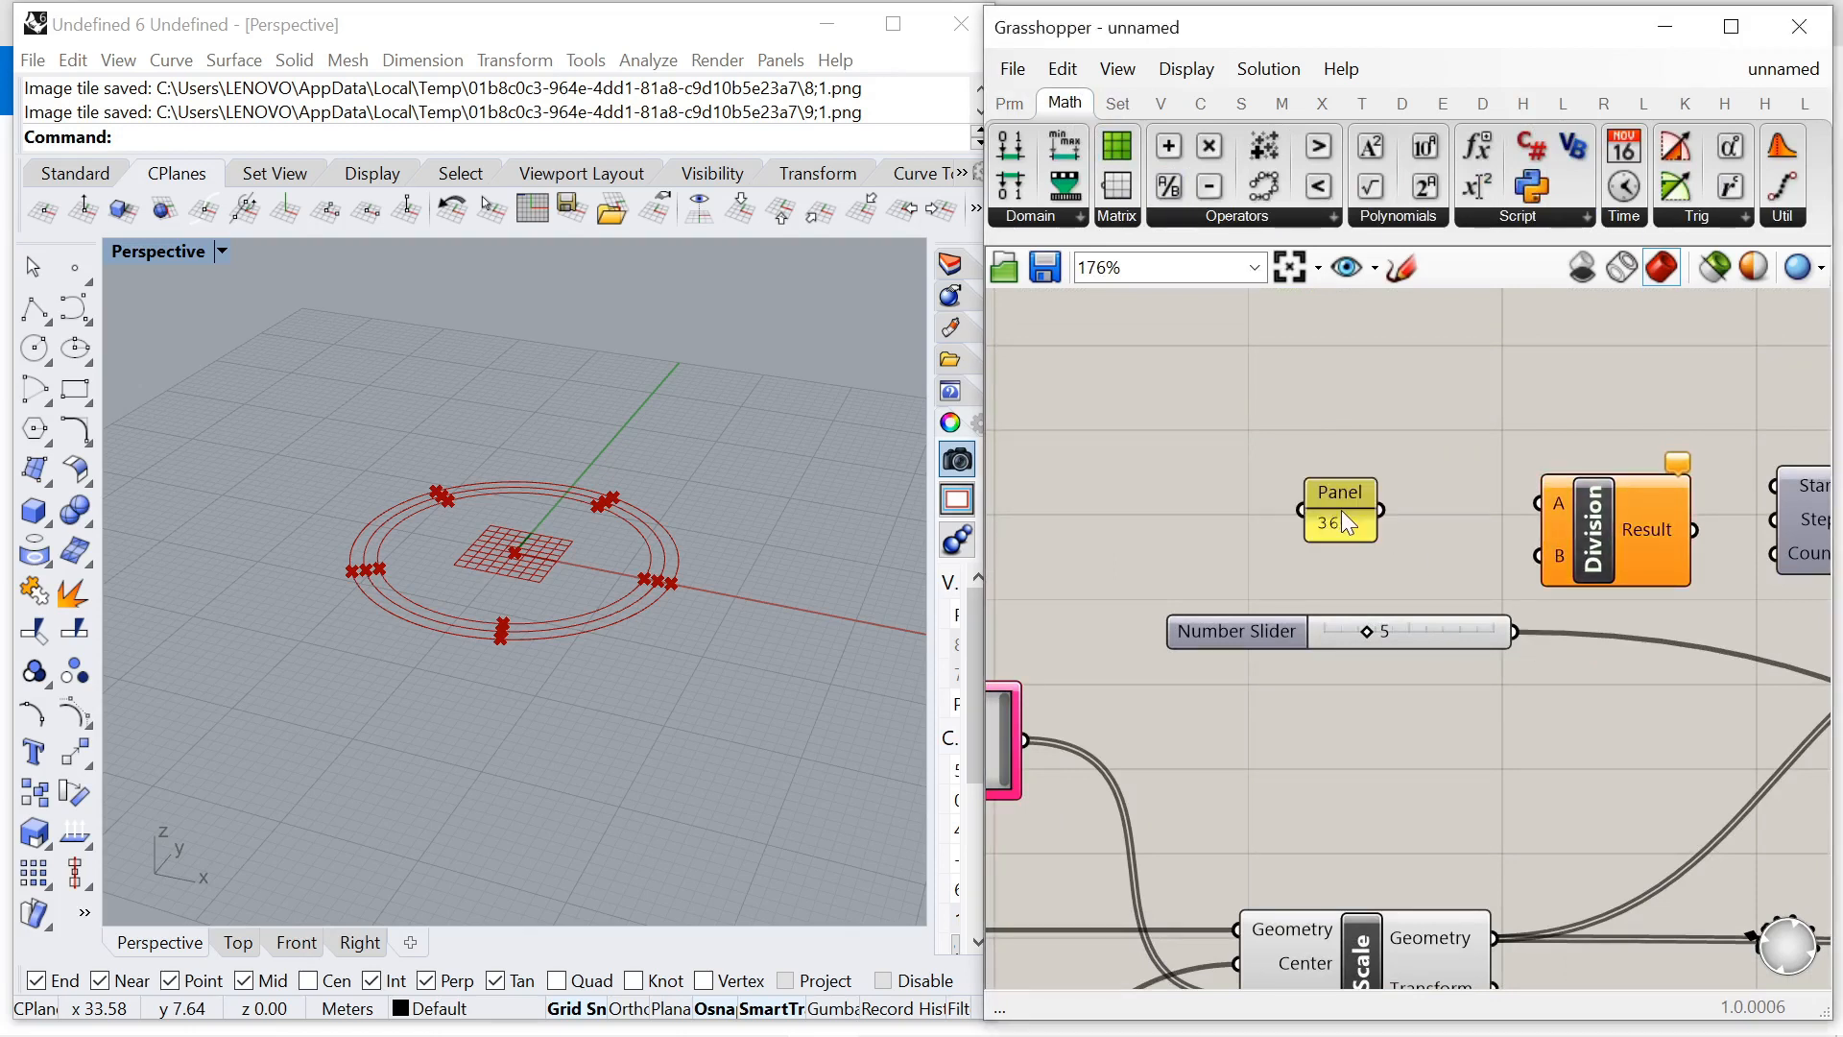
left_click_drag(1379, 511, 1540, 504)
scroll(1529, 574, "down", 3)
scroll(1524, 544, "up", 2)
mouse_move(1742, 676)
left_mouse_down()
mouse_move(1526, 530)
mouse_move(1739, 670)
left_mouse_up()
Shift the Series and Rotate components farther right to leave space after the Division component.
left_click_drag(1779, 507, 1498, 580)
scroll(1495, 580, "down", 3)
left_click_drag(1607, 592, 1722, 593)
left_click(1569, 486)
Check the Division result, and tidy the positions of the Division component and the 360 panel.
scroll(1431, 555, "up", 4)
scroll(1432, 567, "up", 1)
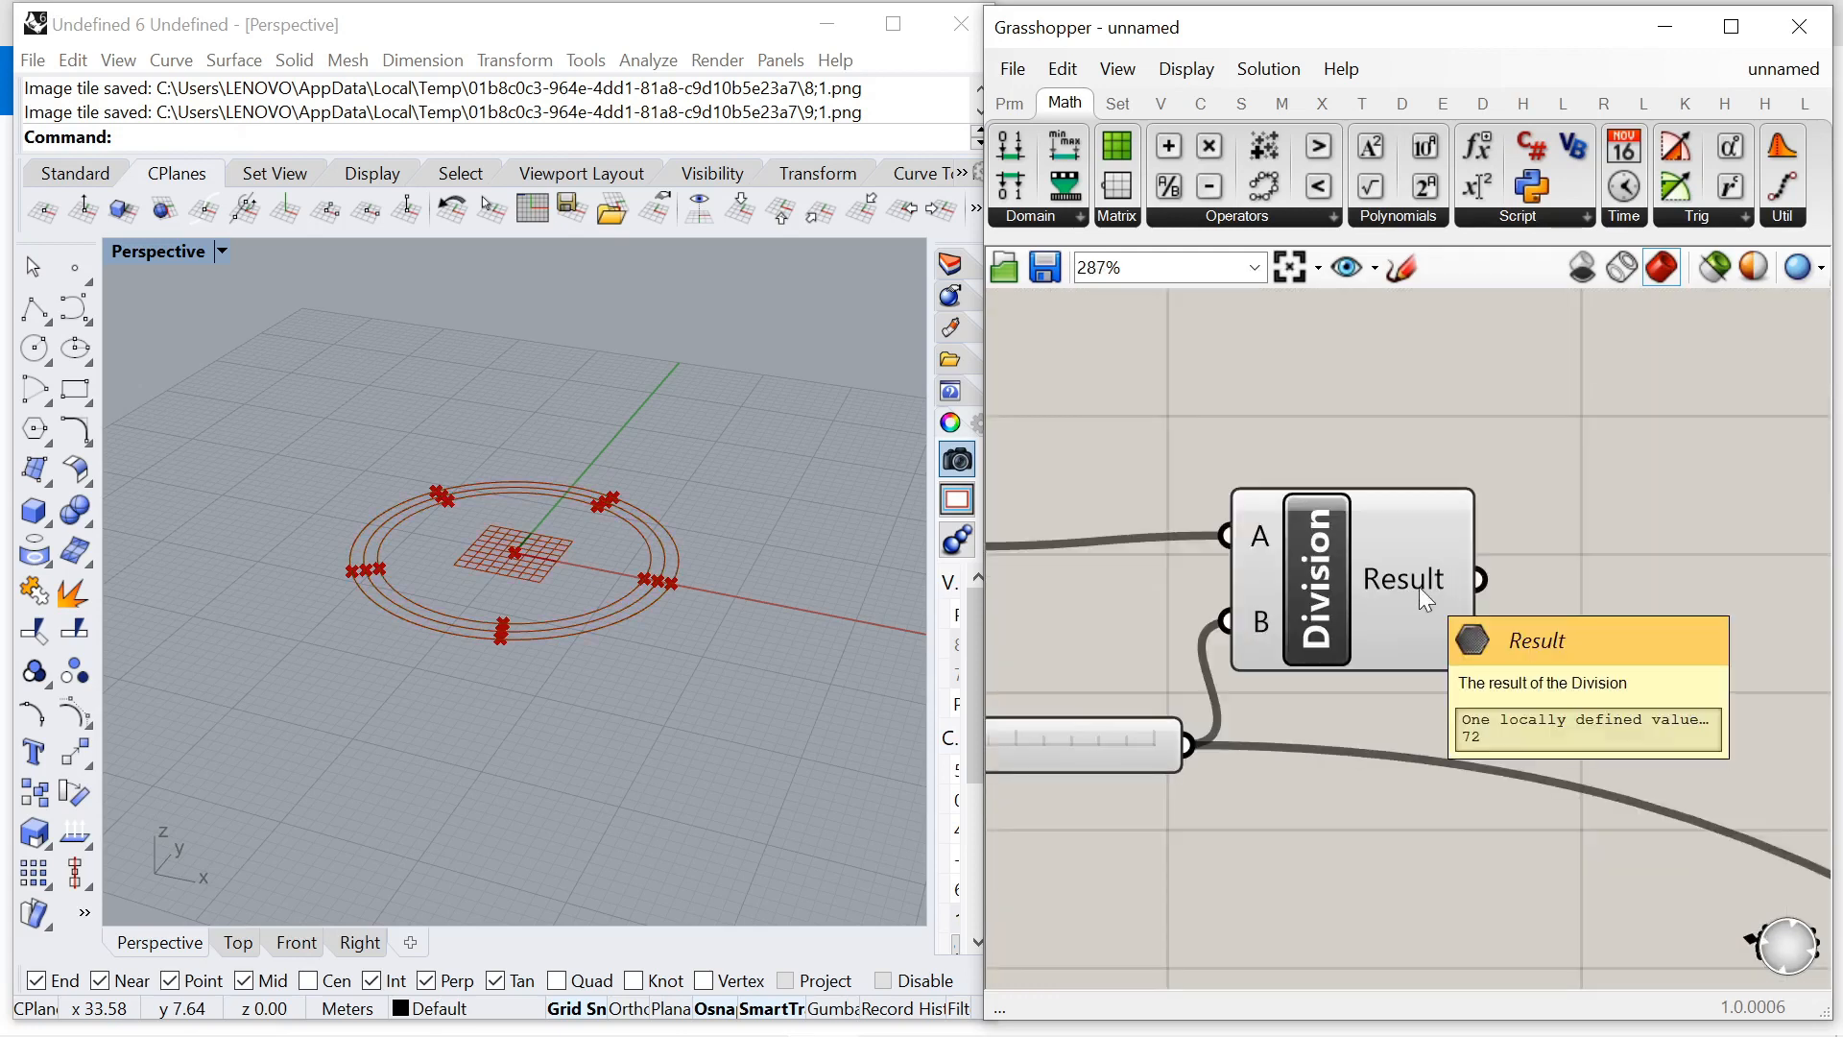
scroll(1335, 576, "down", 3)
left_click_drag(1335, 583, 1368, 586)
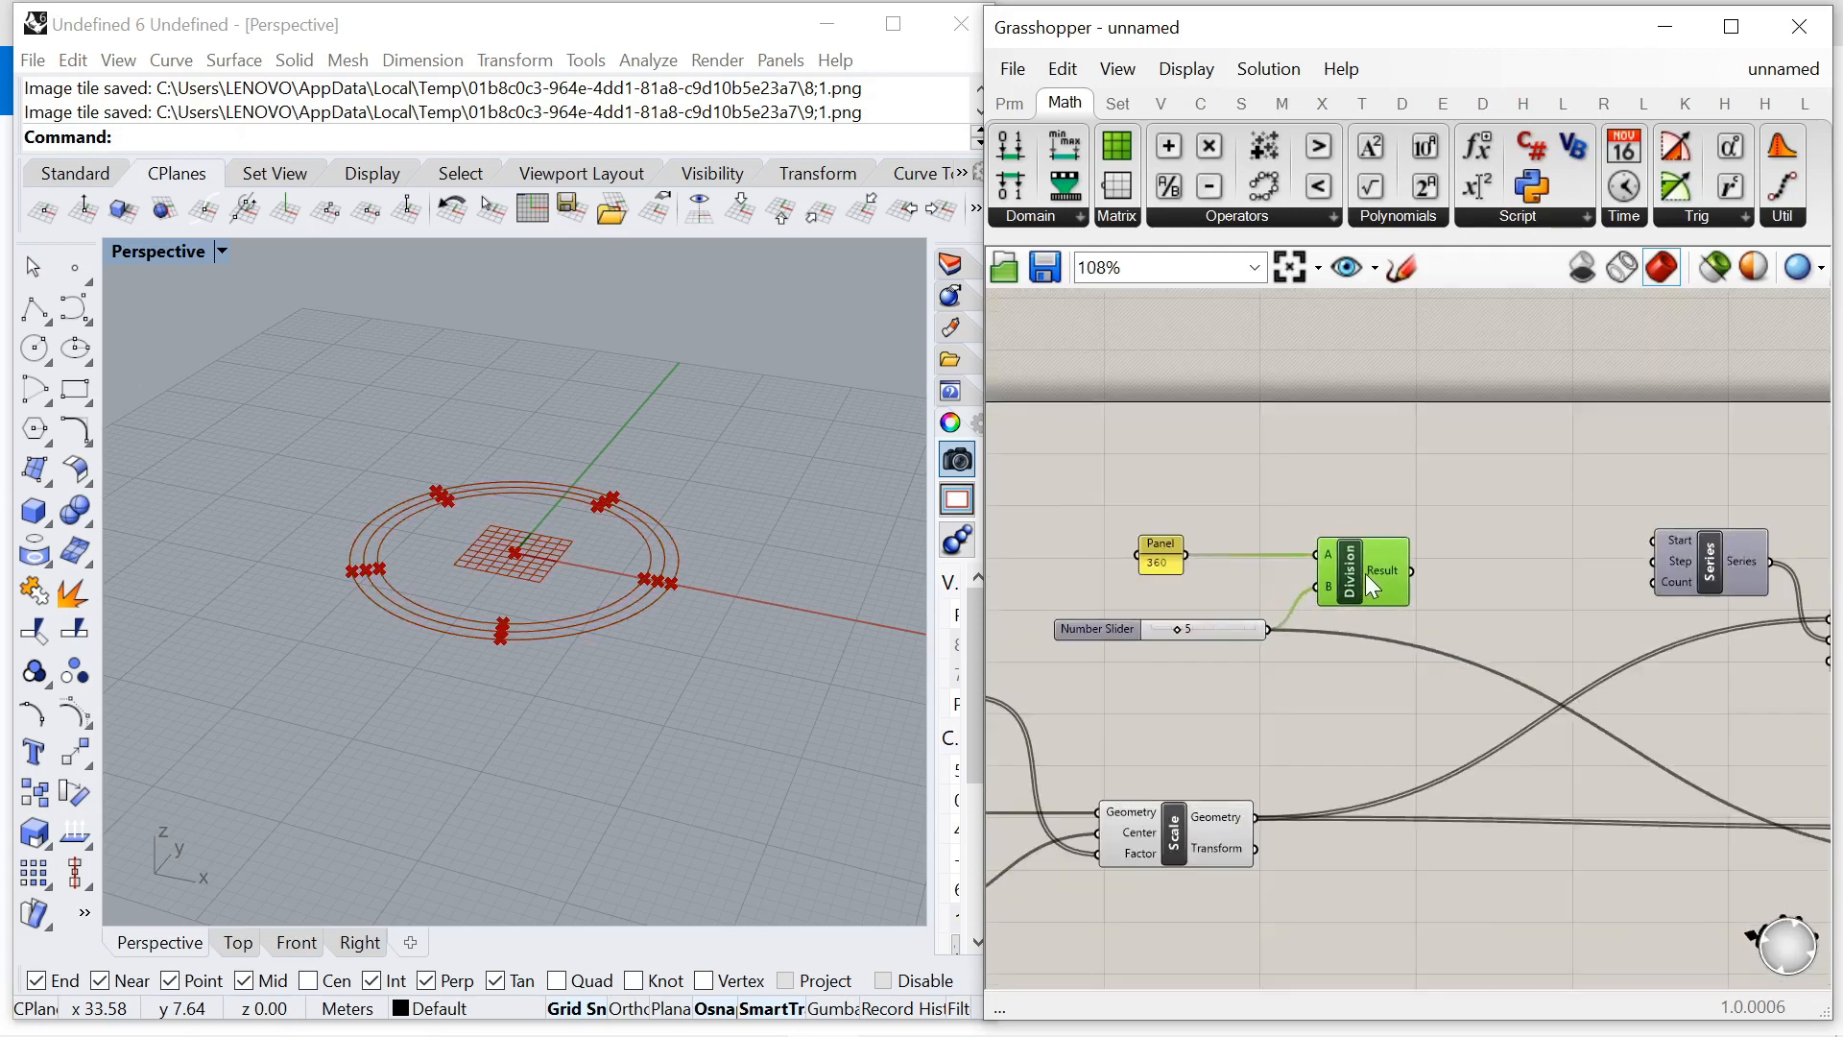
left_click(1162, 555)
left_click_drag(1163, 555, 1229, 555)
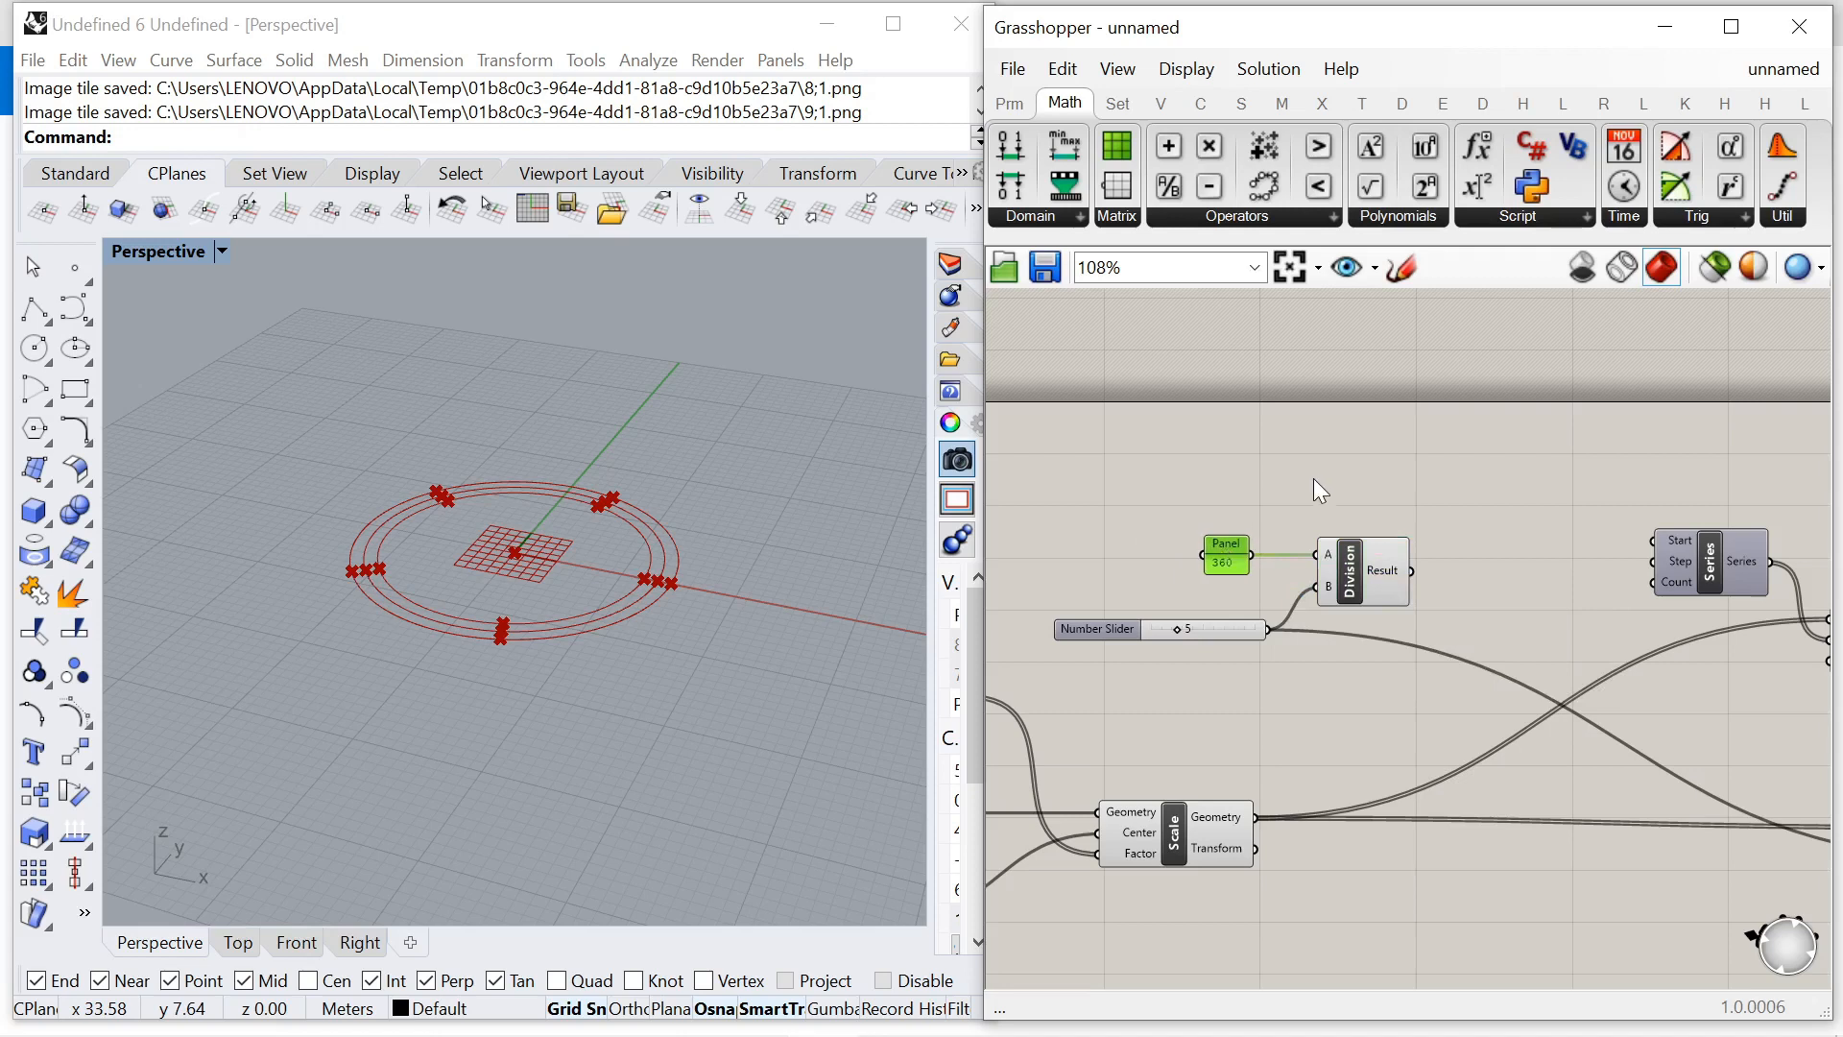
Add a second Division component after the first and wire the first Division's Result into its A input.
scroll(1440, 571, "up", 3)
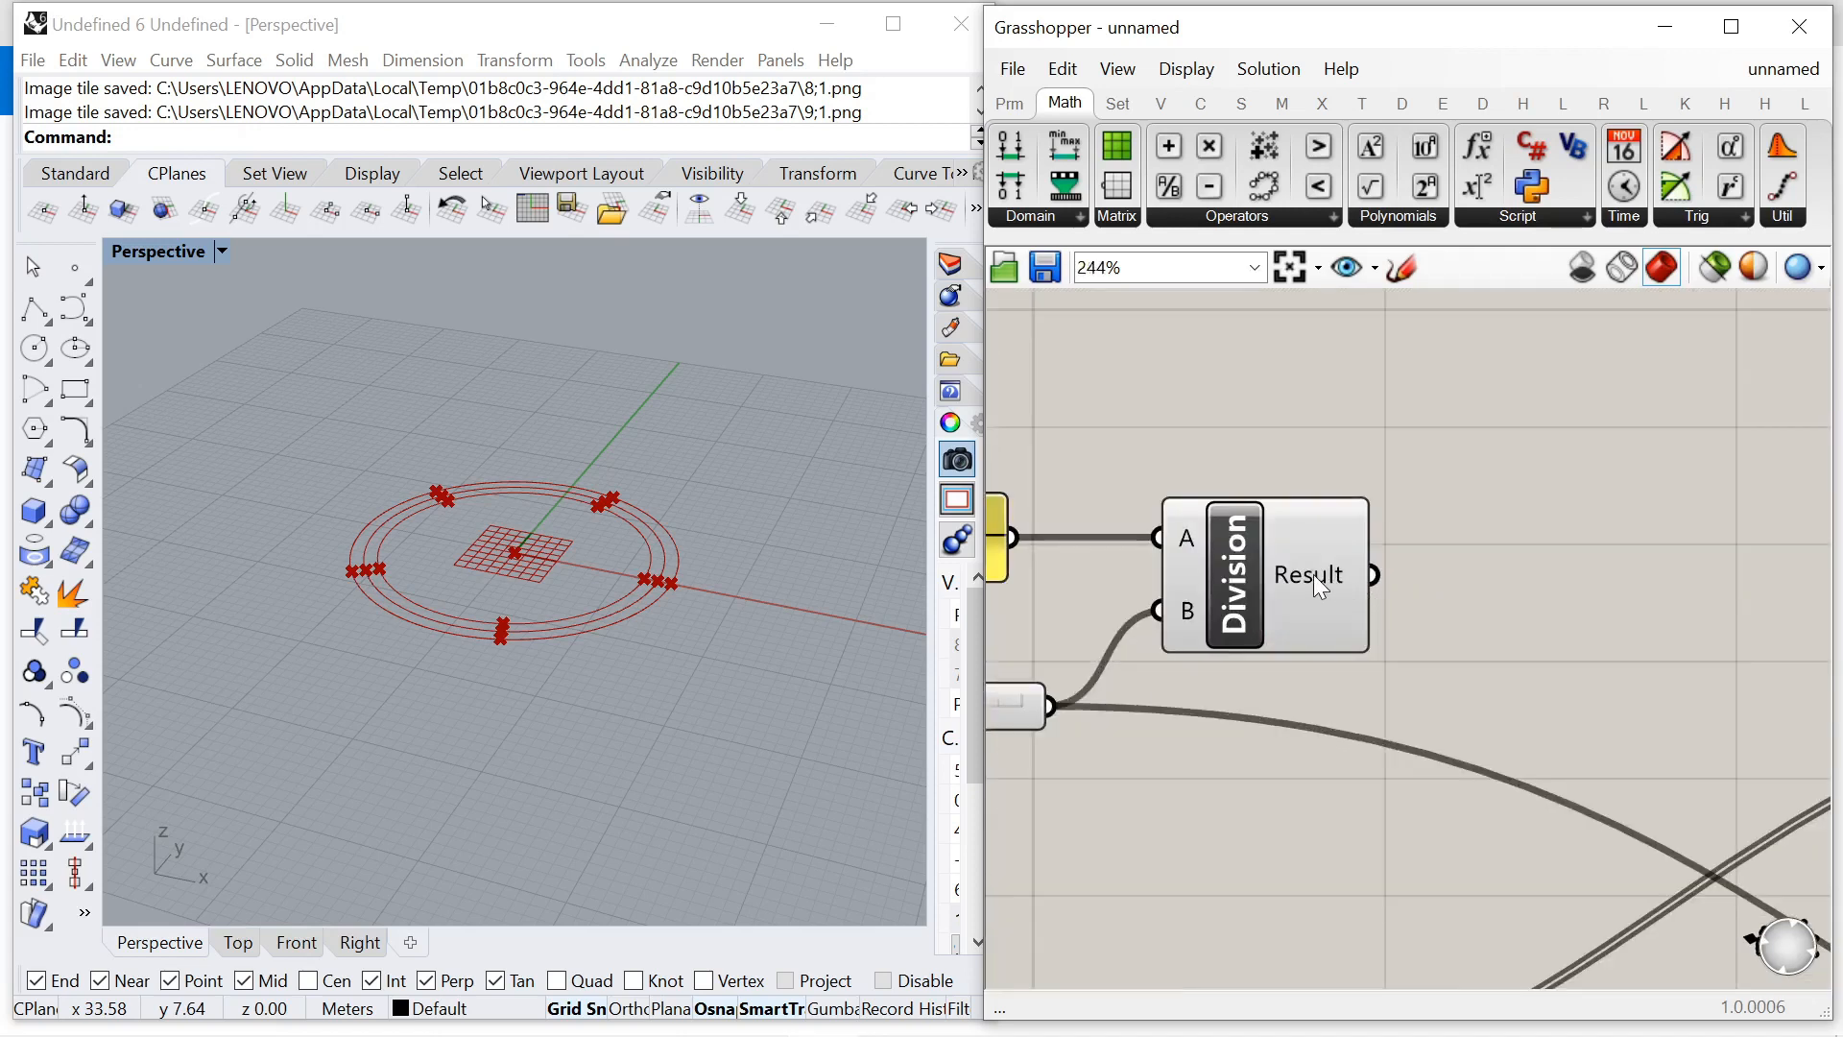
scroll(1313, 575, "down", 2)
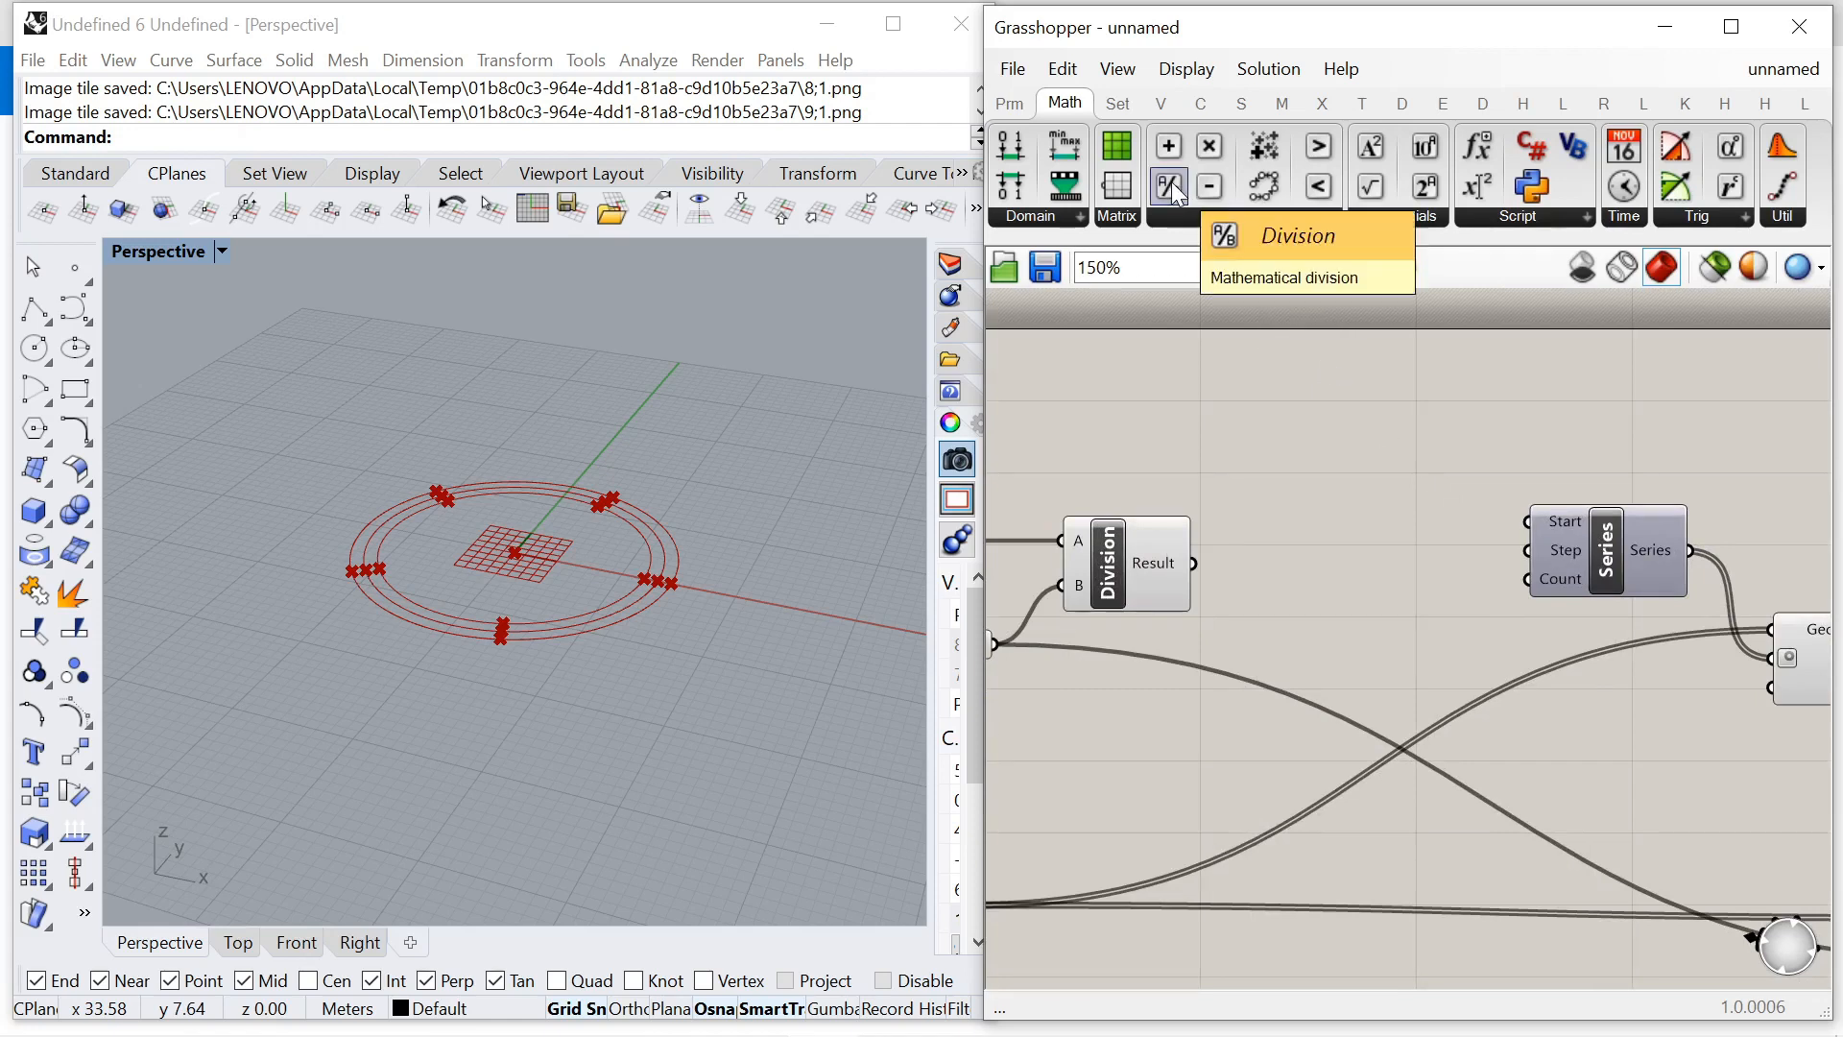
left_click_drag(1177, 192, 1332, 622)
scroll(1208, 659, "down", 3)
scroll(1338, 590, "up", 5)
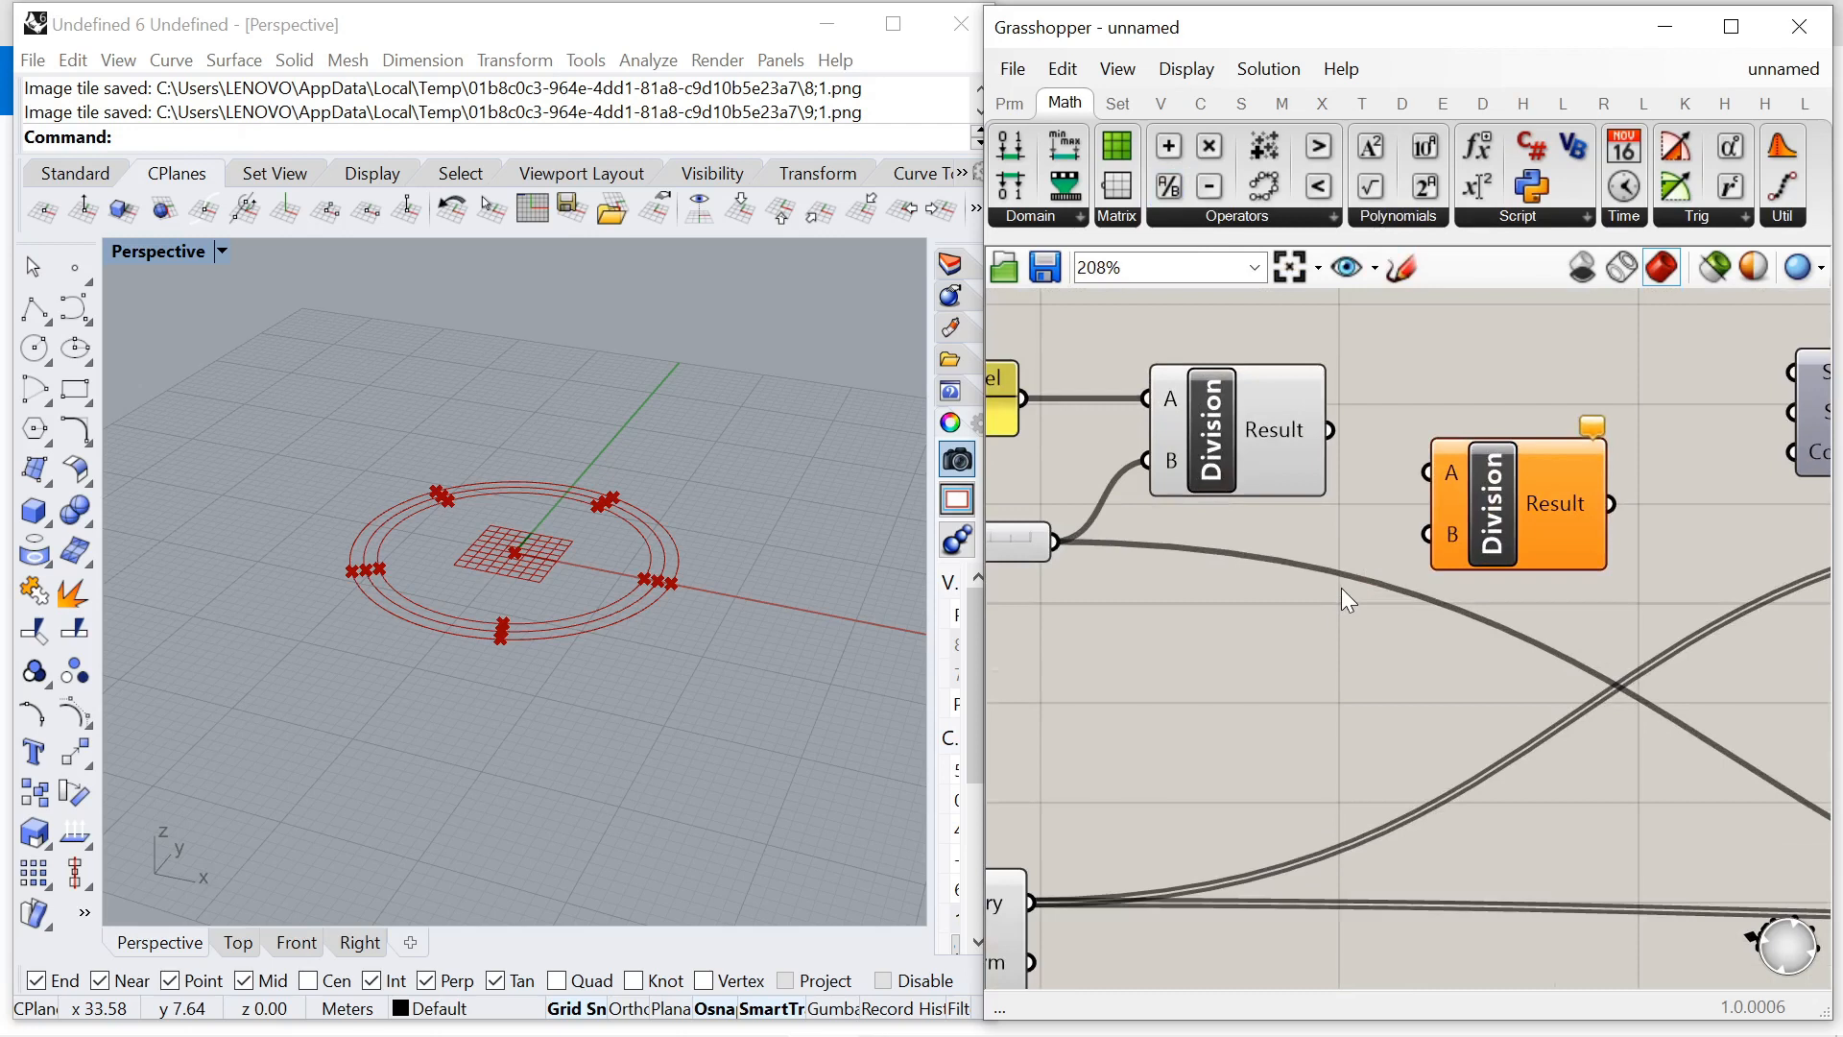
scroll(1367, 630, "down", 3)
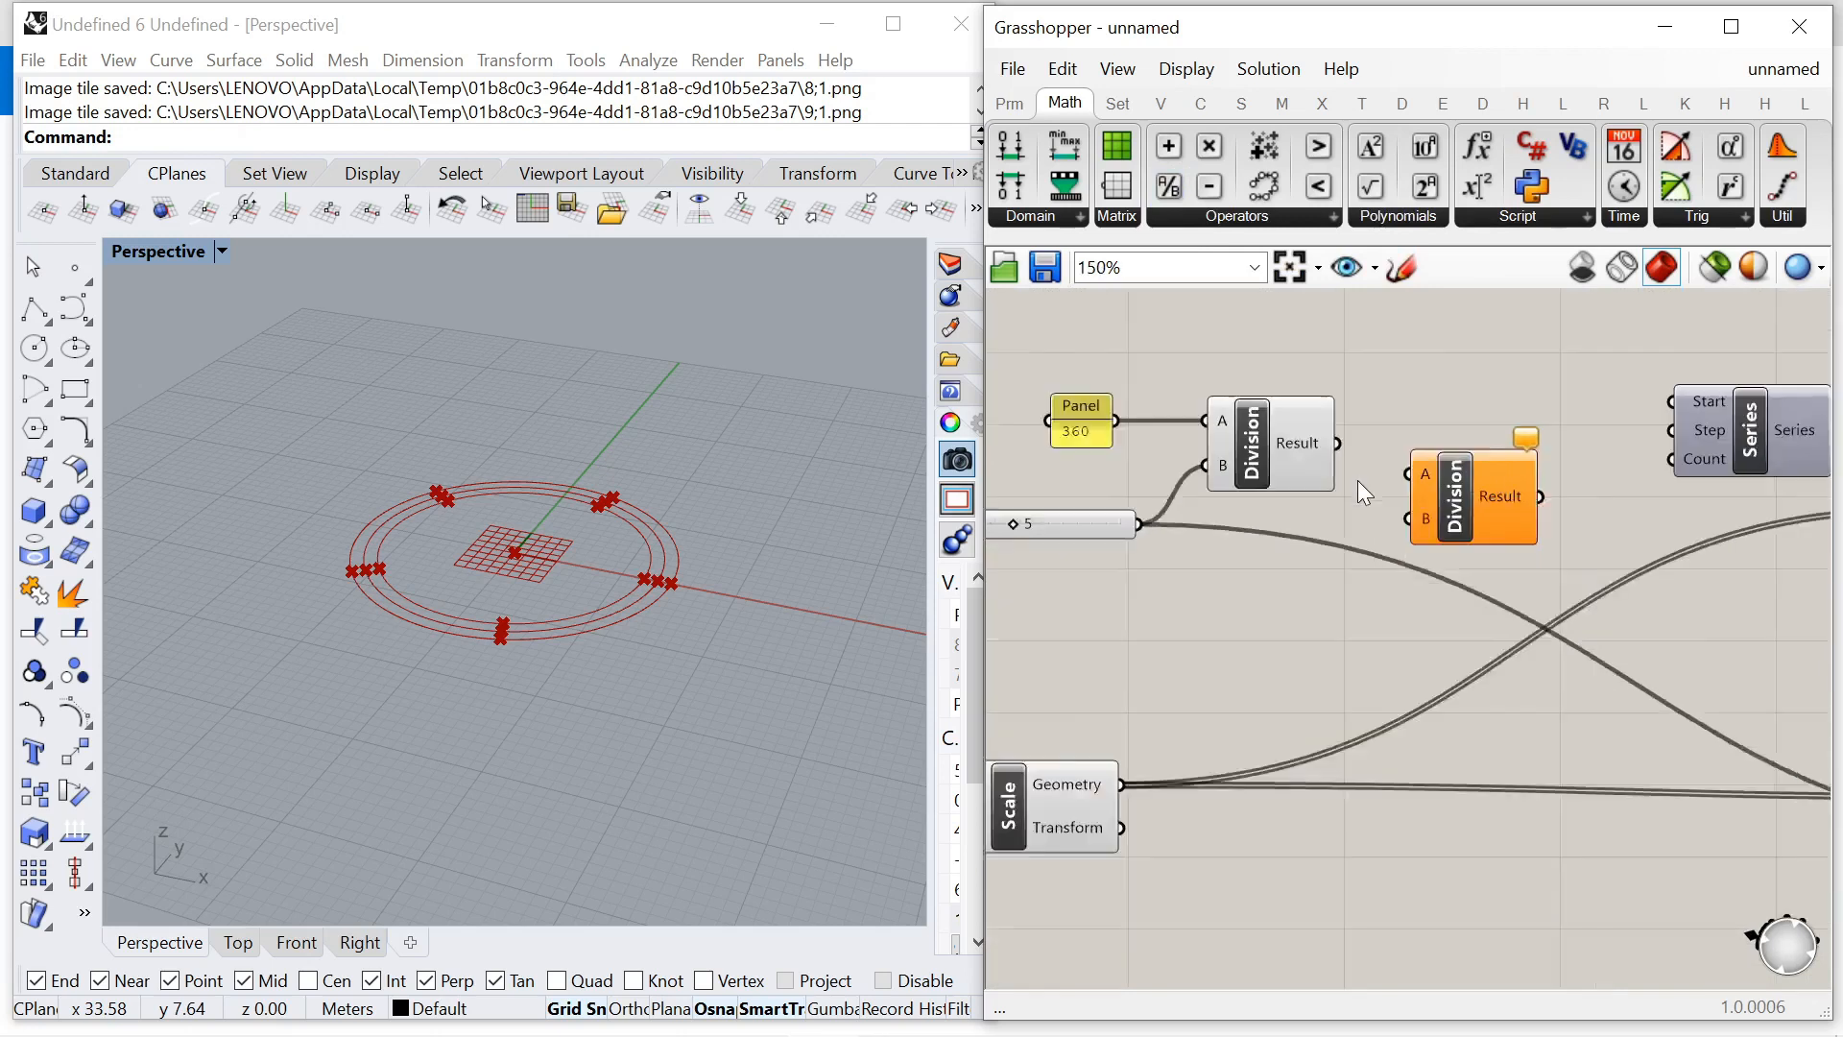
left_click_drag(1340, 449, 1401, 476)
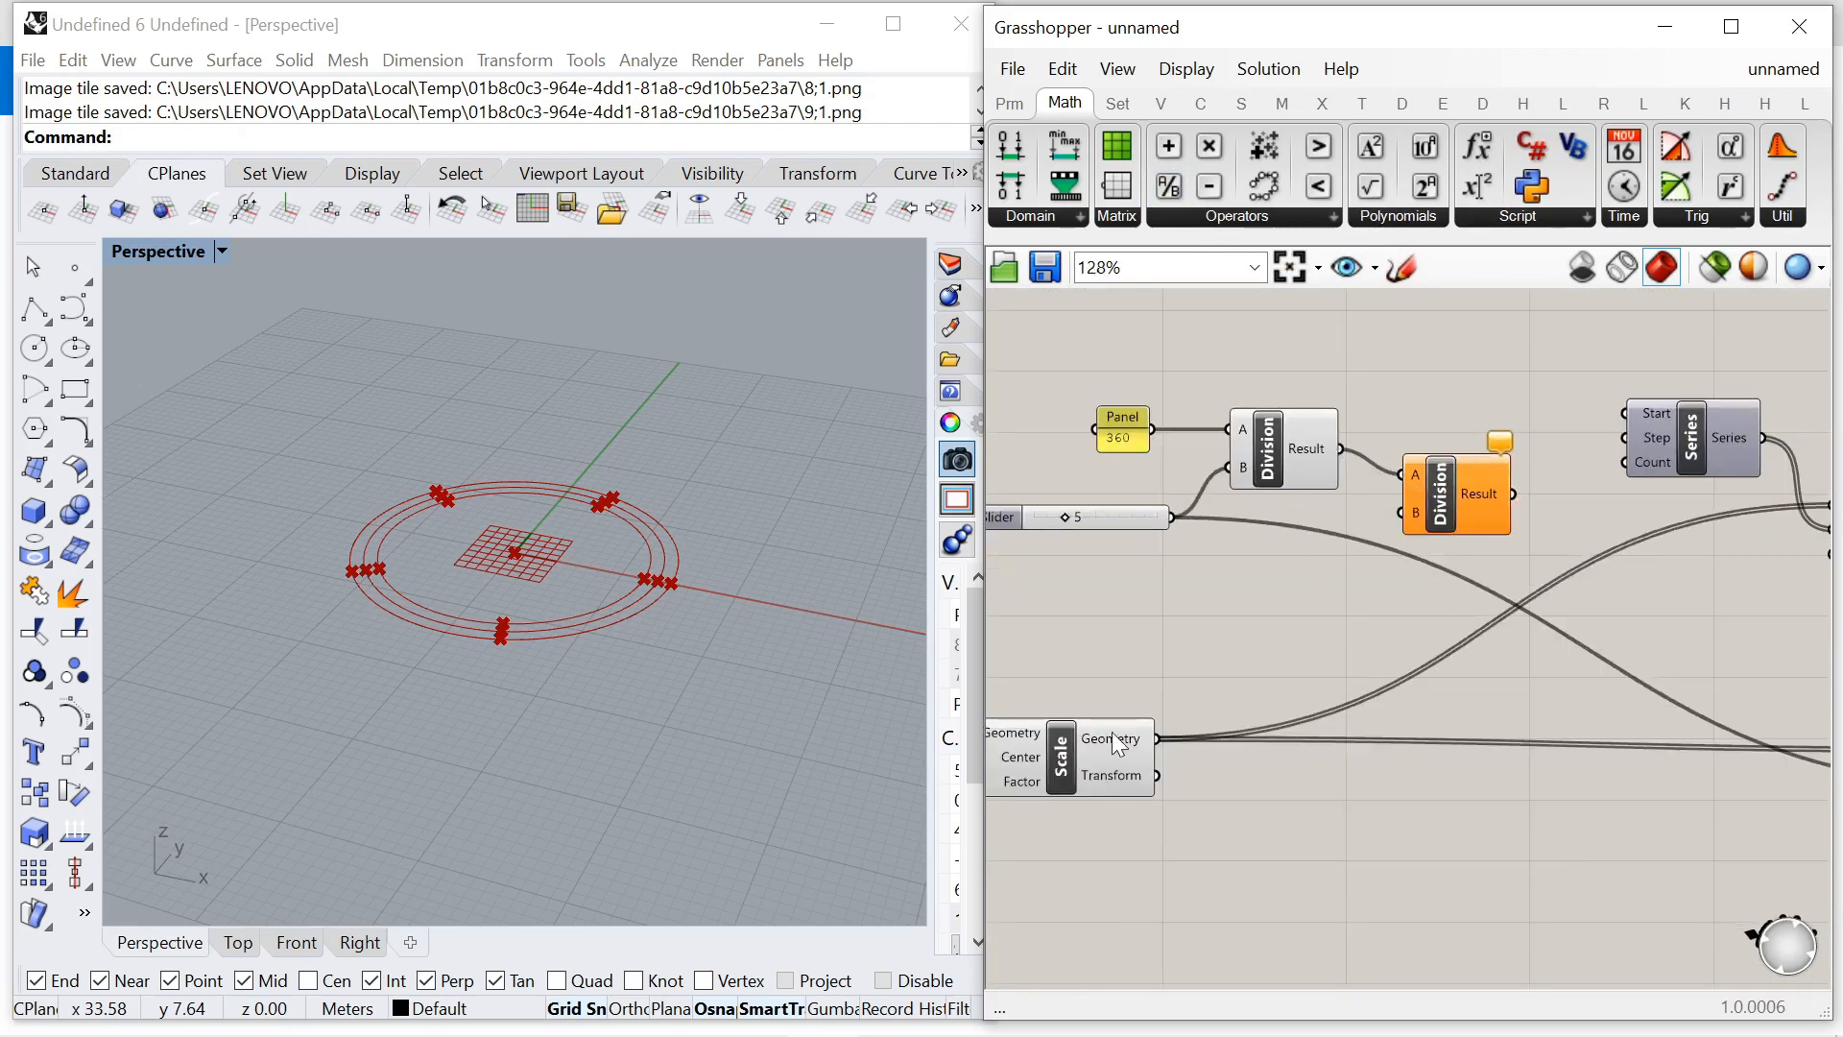
double_click(1255, 634)
type("l")
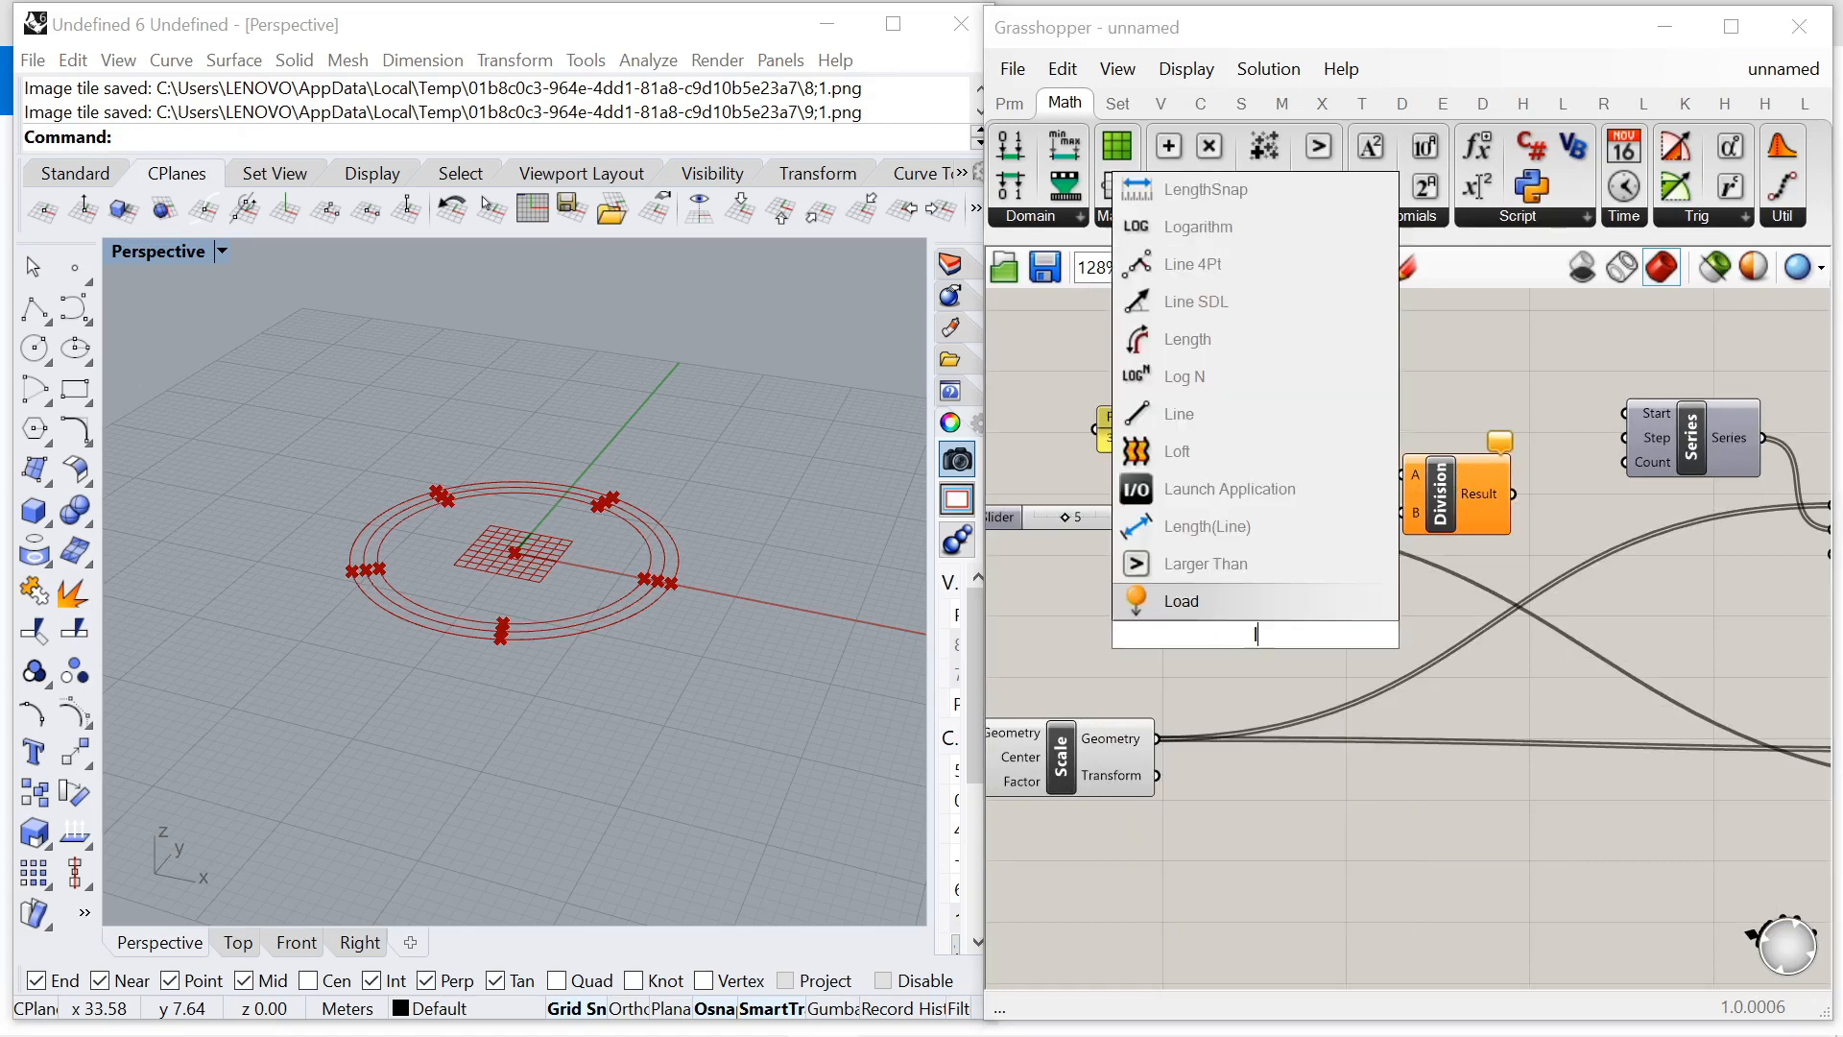
type("ist leng")
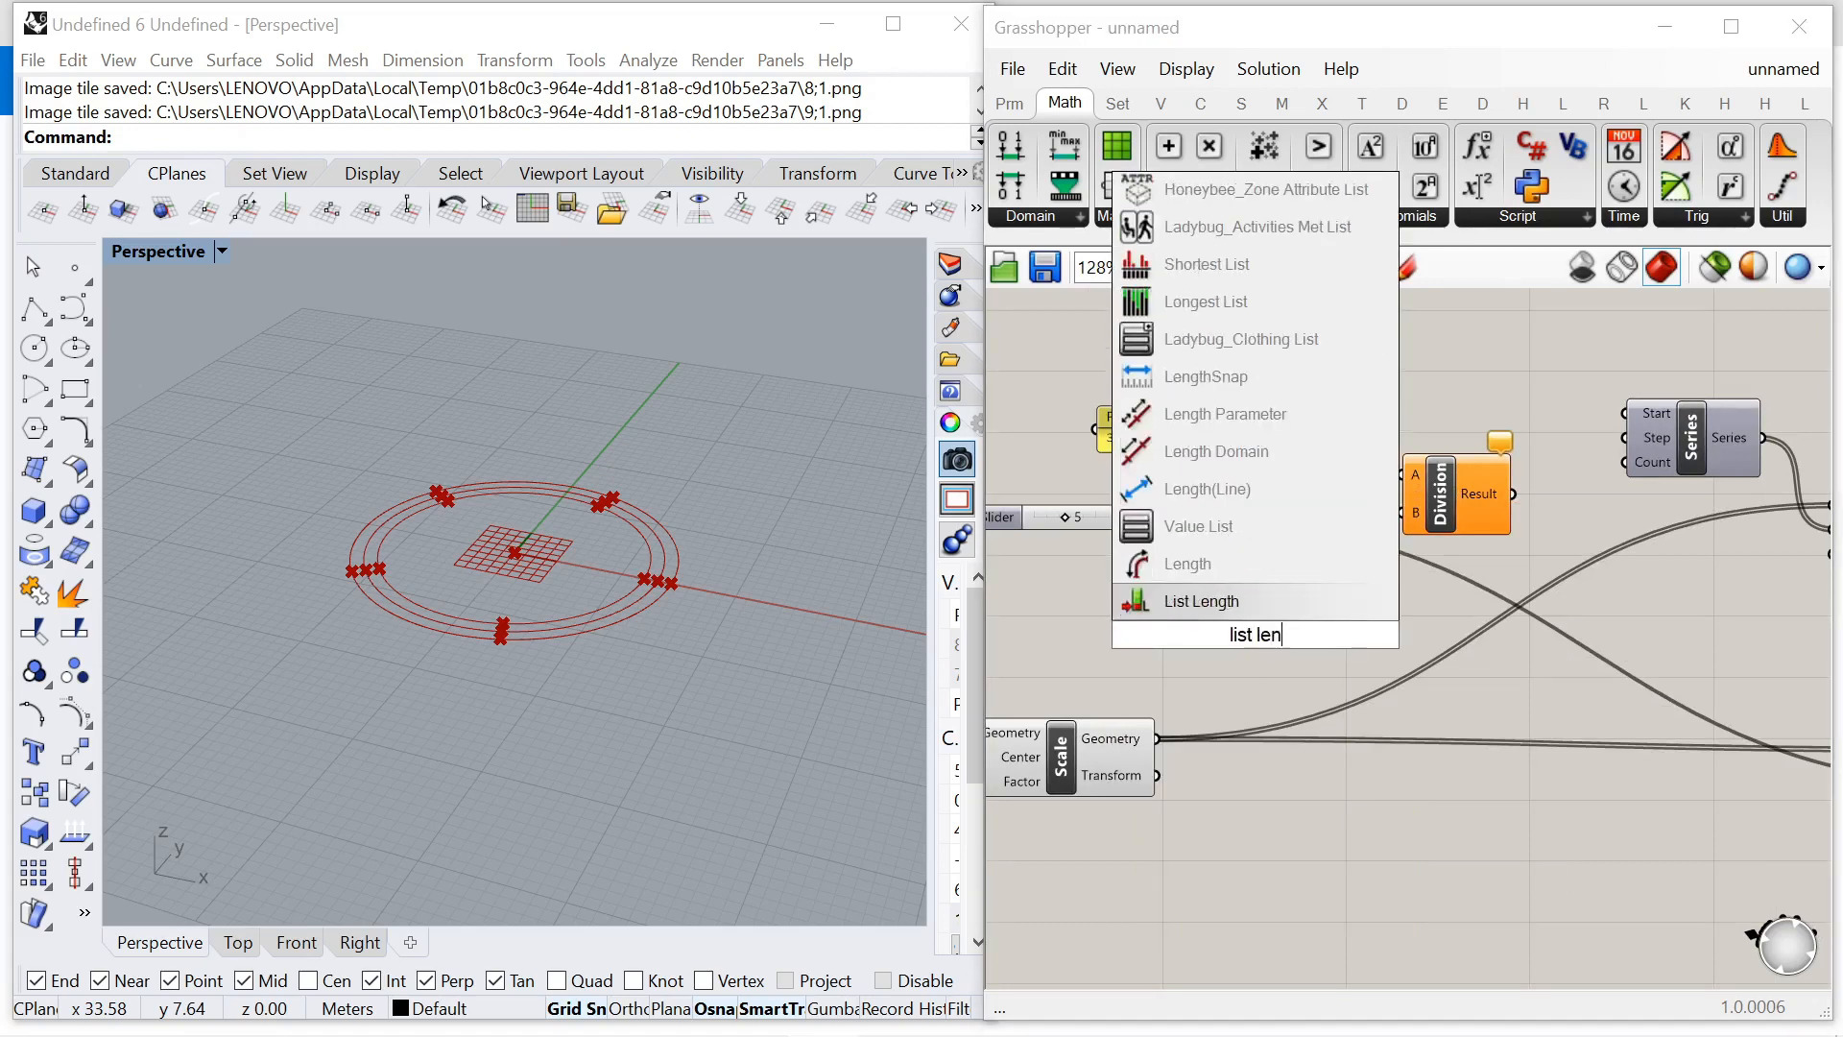
left_click(1236, 576)
left_click(1207, 638)
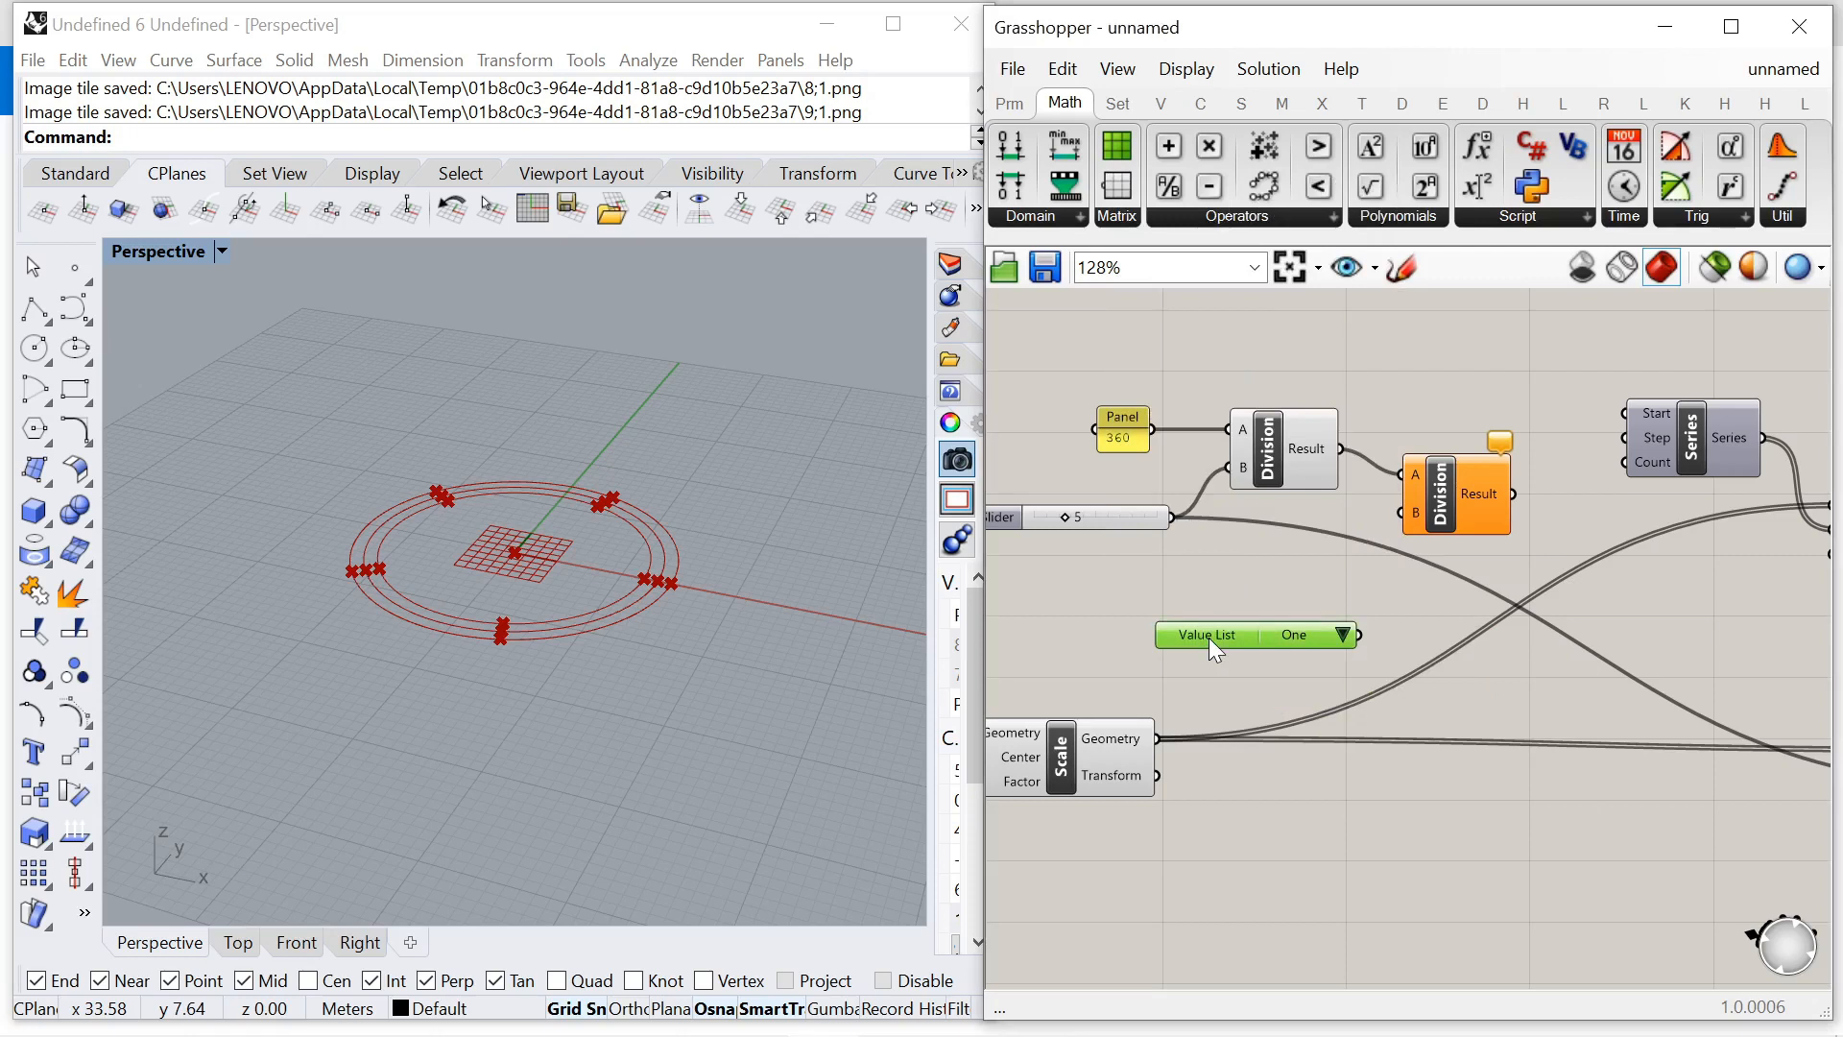
key("Delete")
Add a List Length component fed by Scale's Geometry output and wire its Length into the second Division's B input.
double_click(1208, 637)
type("list leng")
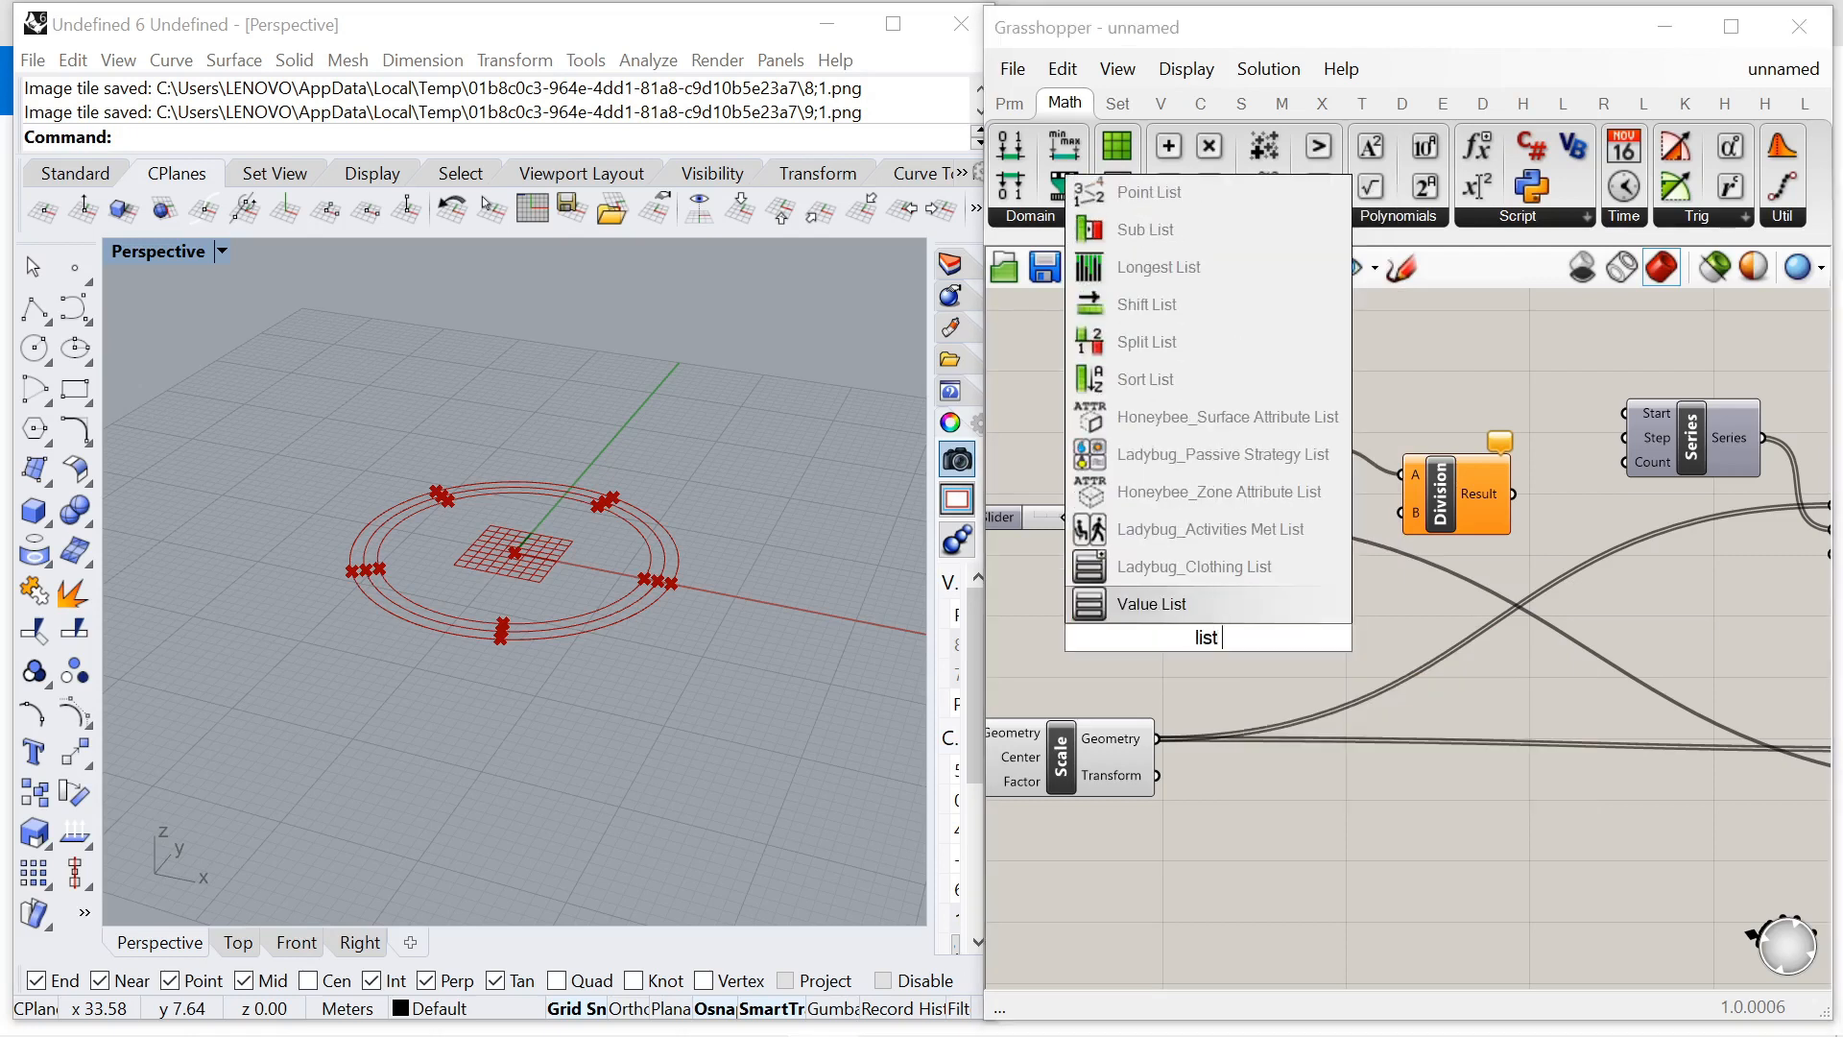
key("Return")
left_click_drag(1157, 738, 1201, 623)
left_click_drag(1330, 623, 1401, 512)
scroll(1440, 494, "down", 3)
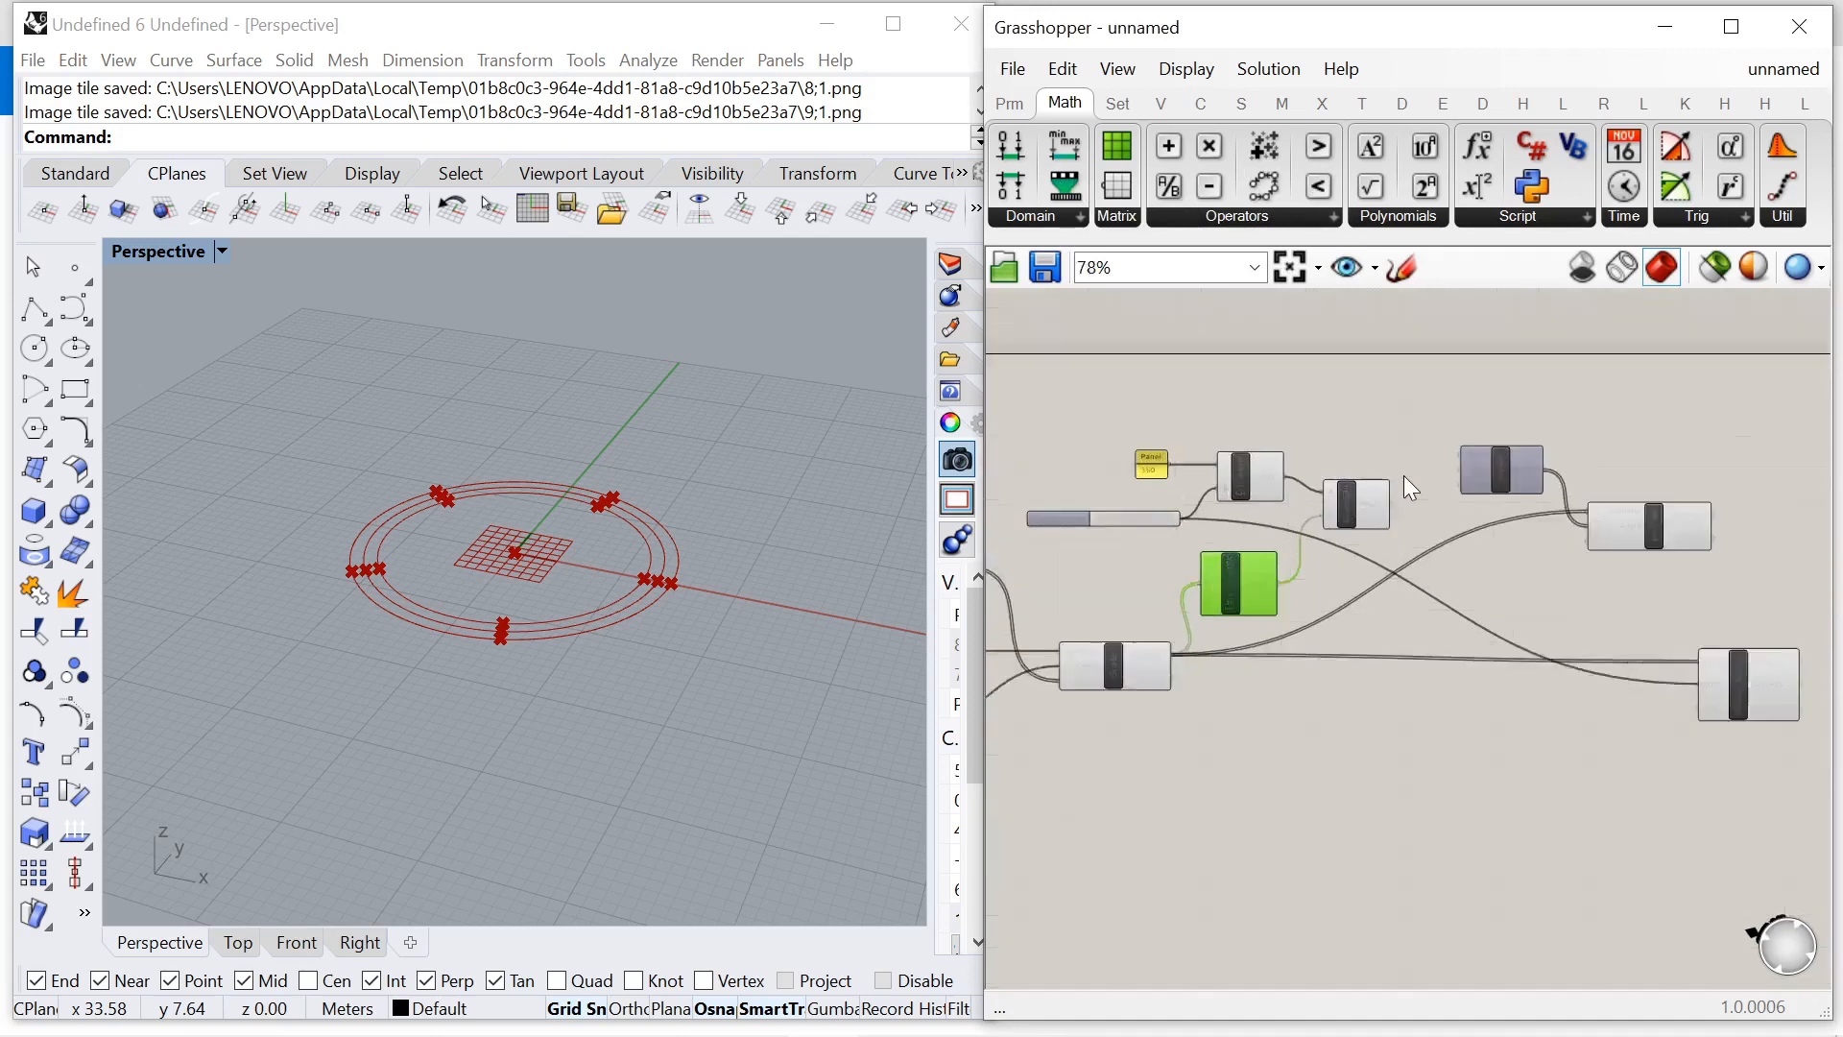
Wire the second Division's Result into the Step input of the Series component.
scroll(1551, 438, "up", 5)
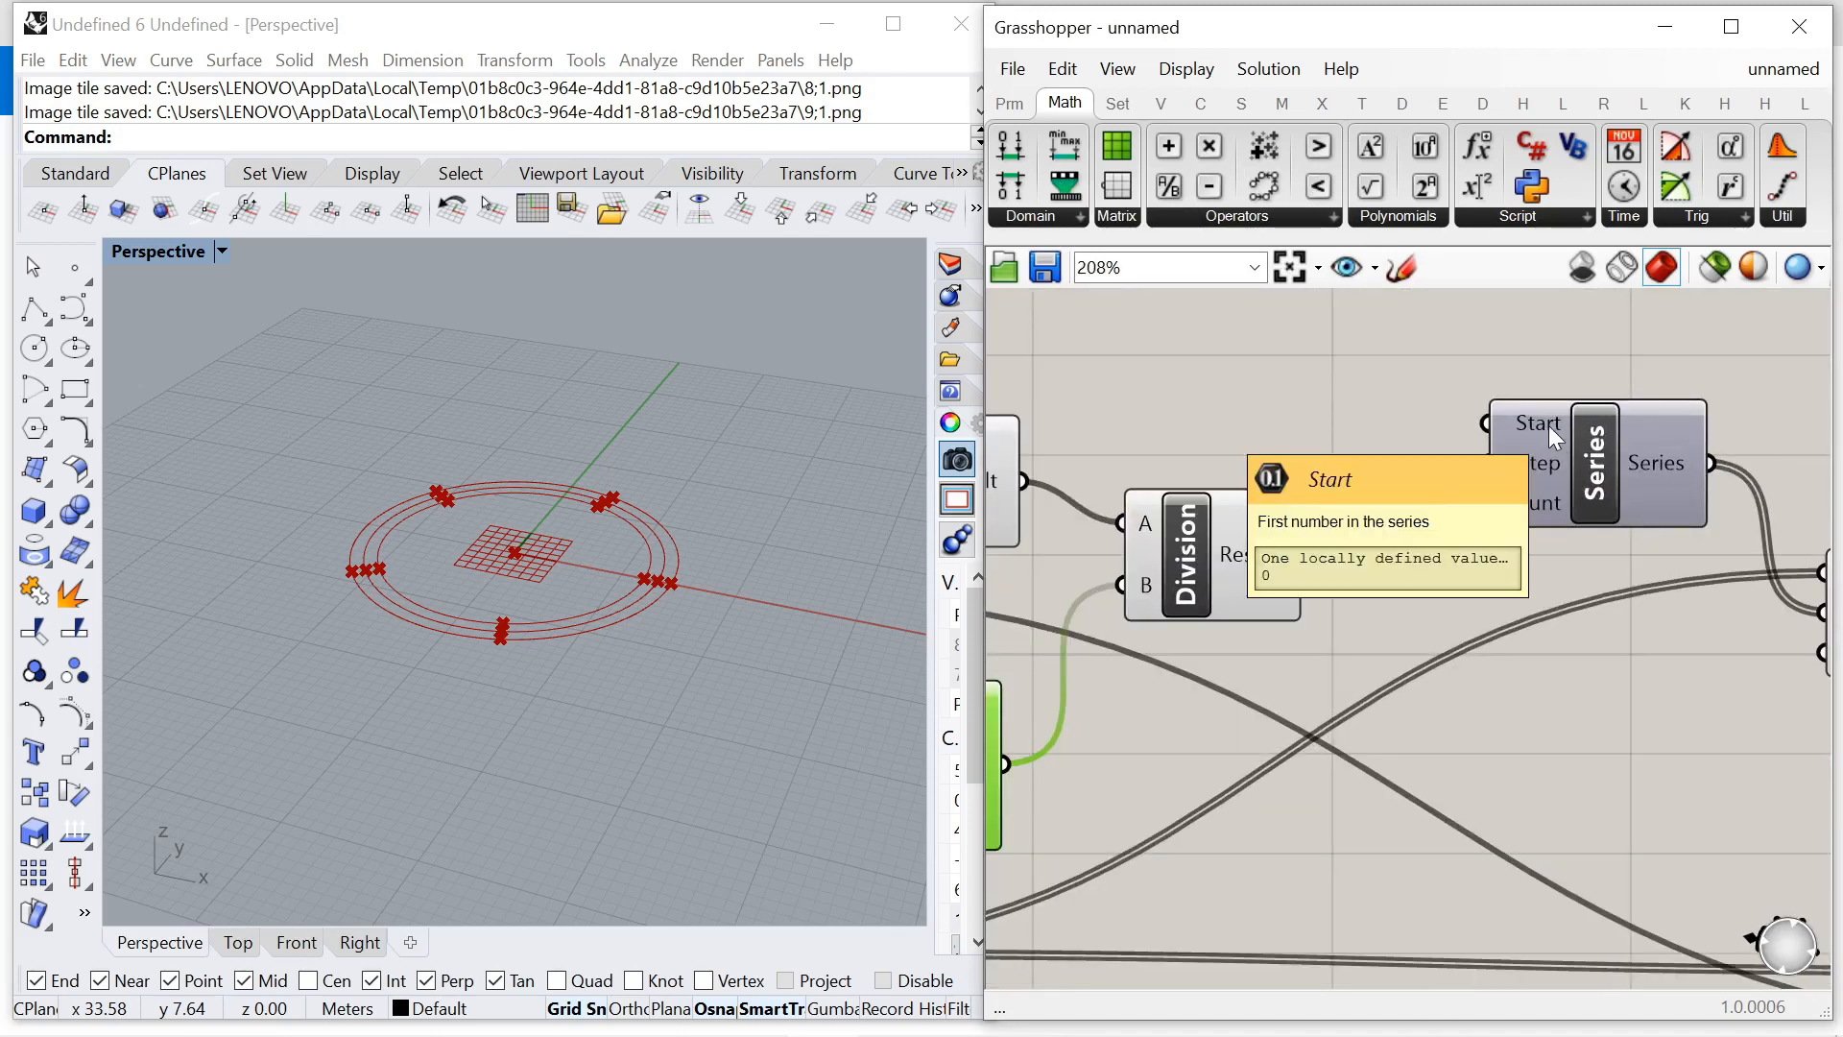
scroll(1318, 574, "down", 2)
scroll(1267, 569, "up", 2)
left_click_drag(1267, 564, 1444, 473)
Wire Rotate's Geometry output into Divide Curve's Curve input, replacing the direct connection from Scale.
scroll(1344, 518, "down", 5)
left_click(1545, 652)
scroll(1519, 566, "up", 4)
scroll(1518, 564, "down", 1)
left_click_drag(1400, 472, 1756, 700)
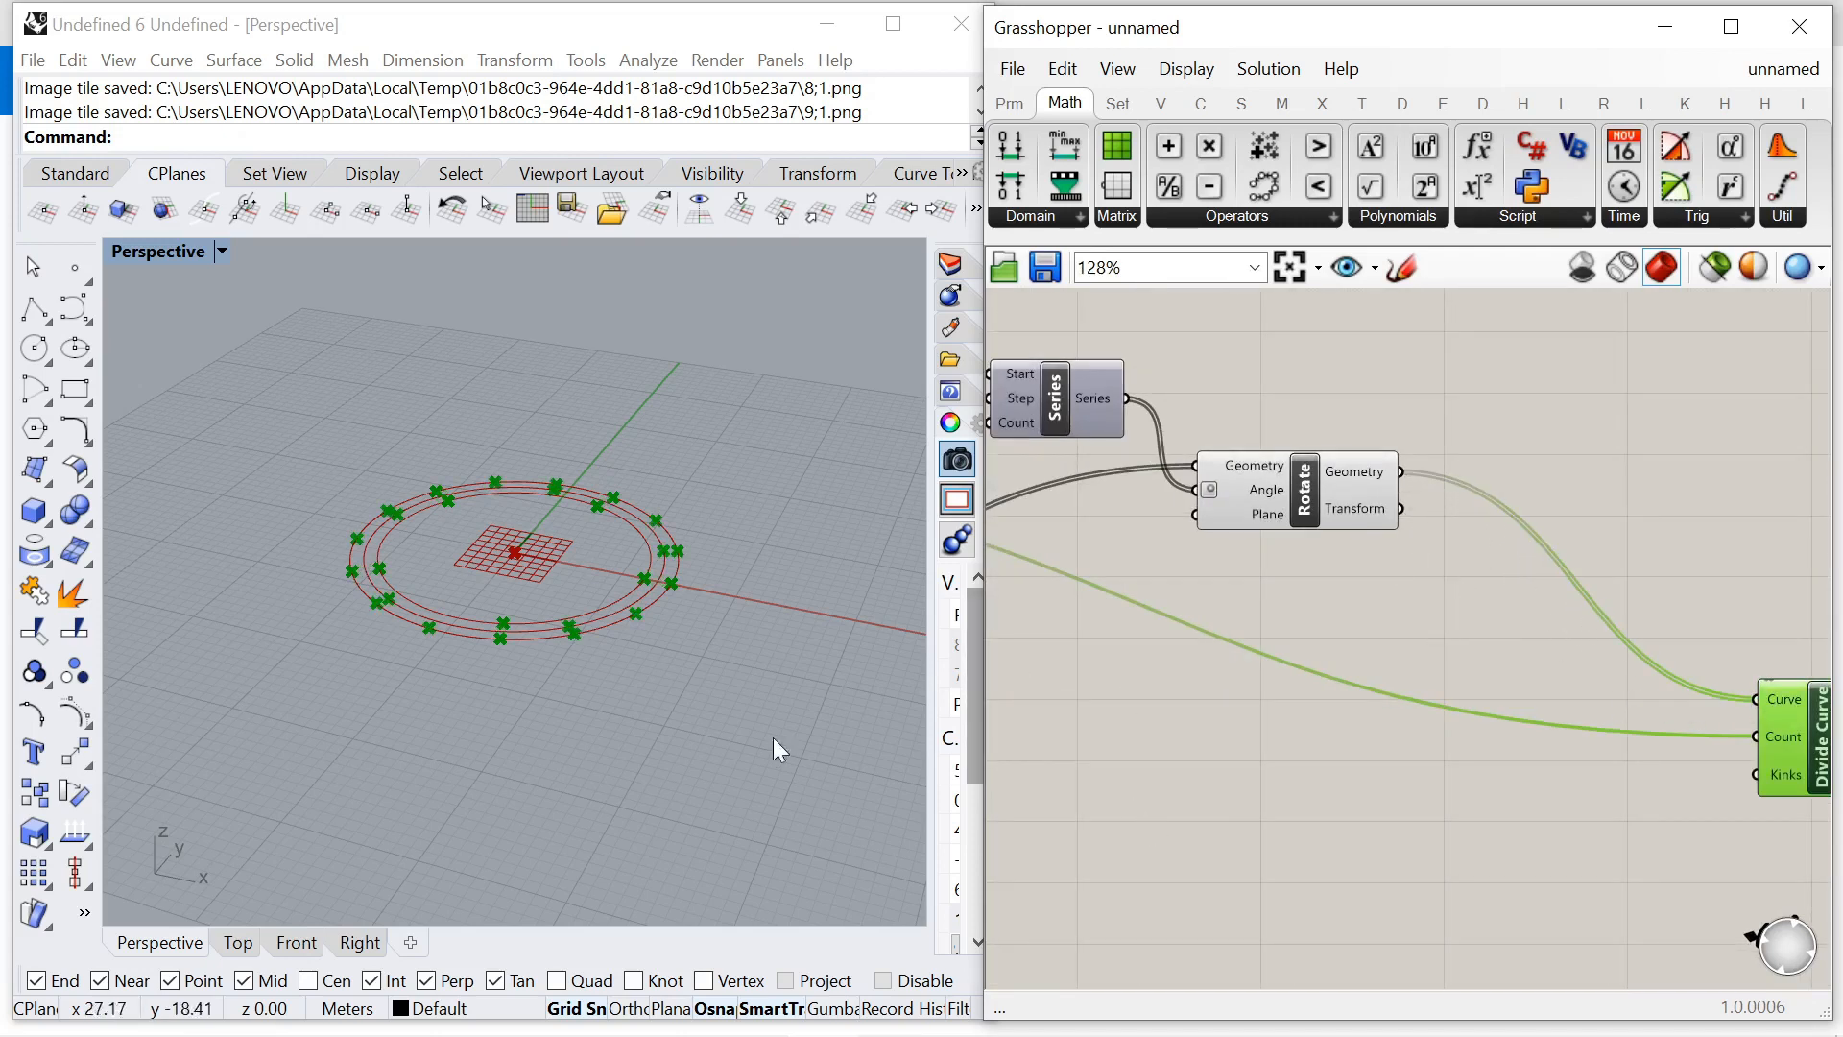
Turn off the viewport preview of the Rotate and Scale components.
left_click(1317, 516)
middle_click(1291, 389)
left_click(1379, 432)
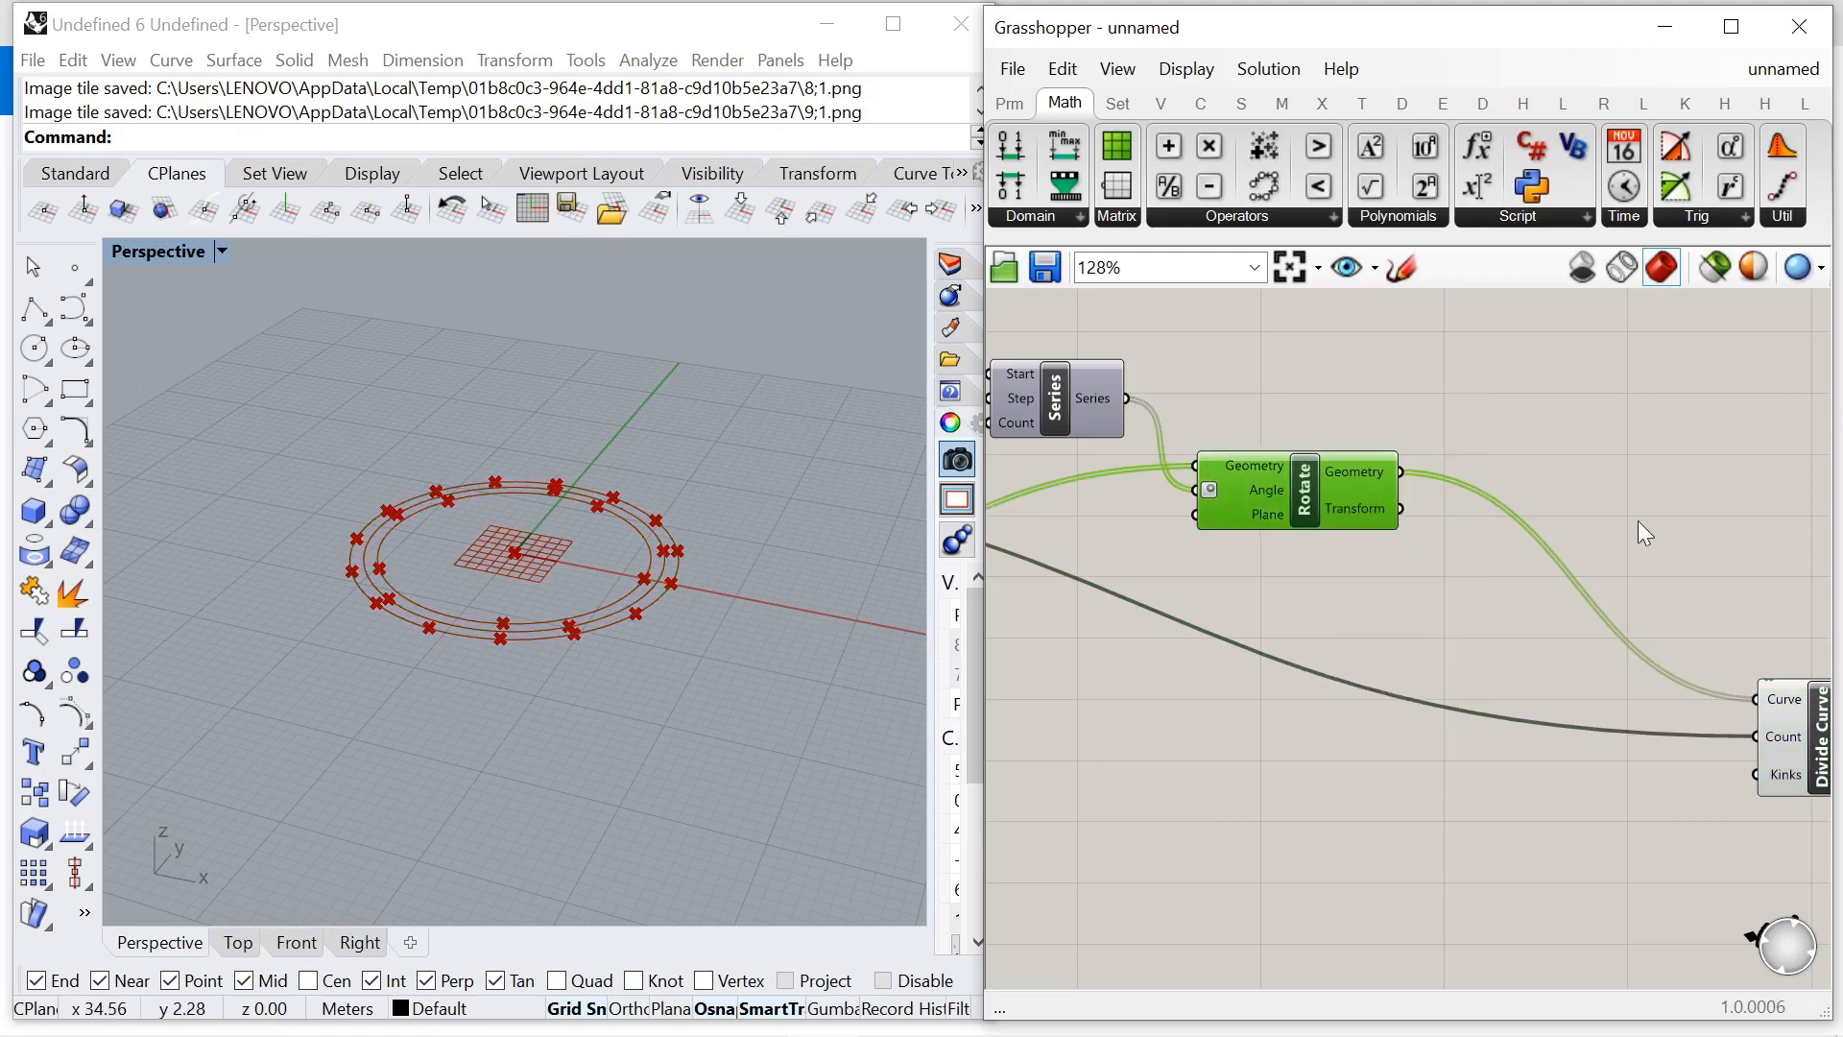
scroll(1637, 516, "down", 2)
right_click_drag(1107, 480, 1334, 499)
scroll(1371, 480, "down", 2)
left_click_drag(1312, 663, 1214, 614)
left_click(1103, 636)
middle_click(1088, 550)
left_click(1183, 595)
left_click(1173, 715)
Examine the division points in the Perspective view, highlighting them by selecting the Divide Curve component.
right_click_drag(497, 653, 511, 703)
scroll(566, 653, "up", 5)
right_click_drag(645, 681, 510, 700)
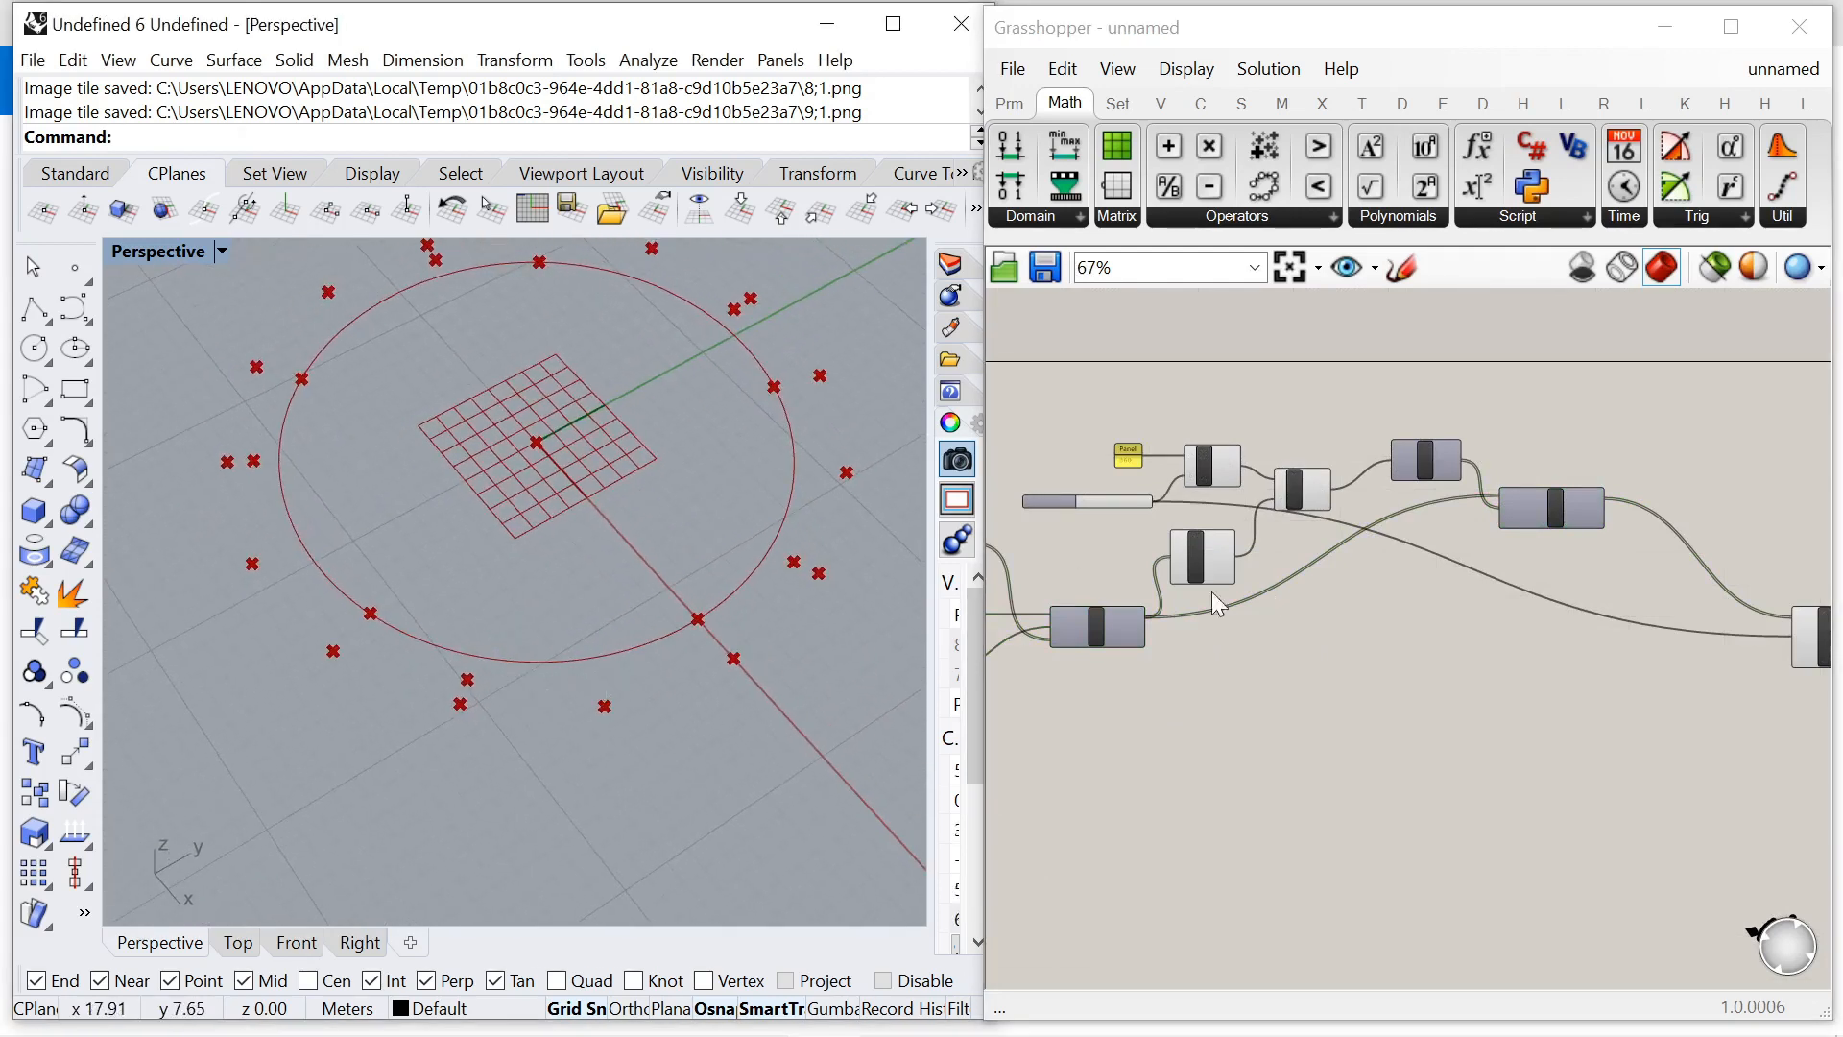
scroll(1179, 576, "down", 3)
scroll(1613, 594, "up", 4)
left_click(1573, 574)
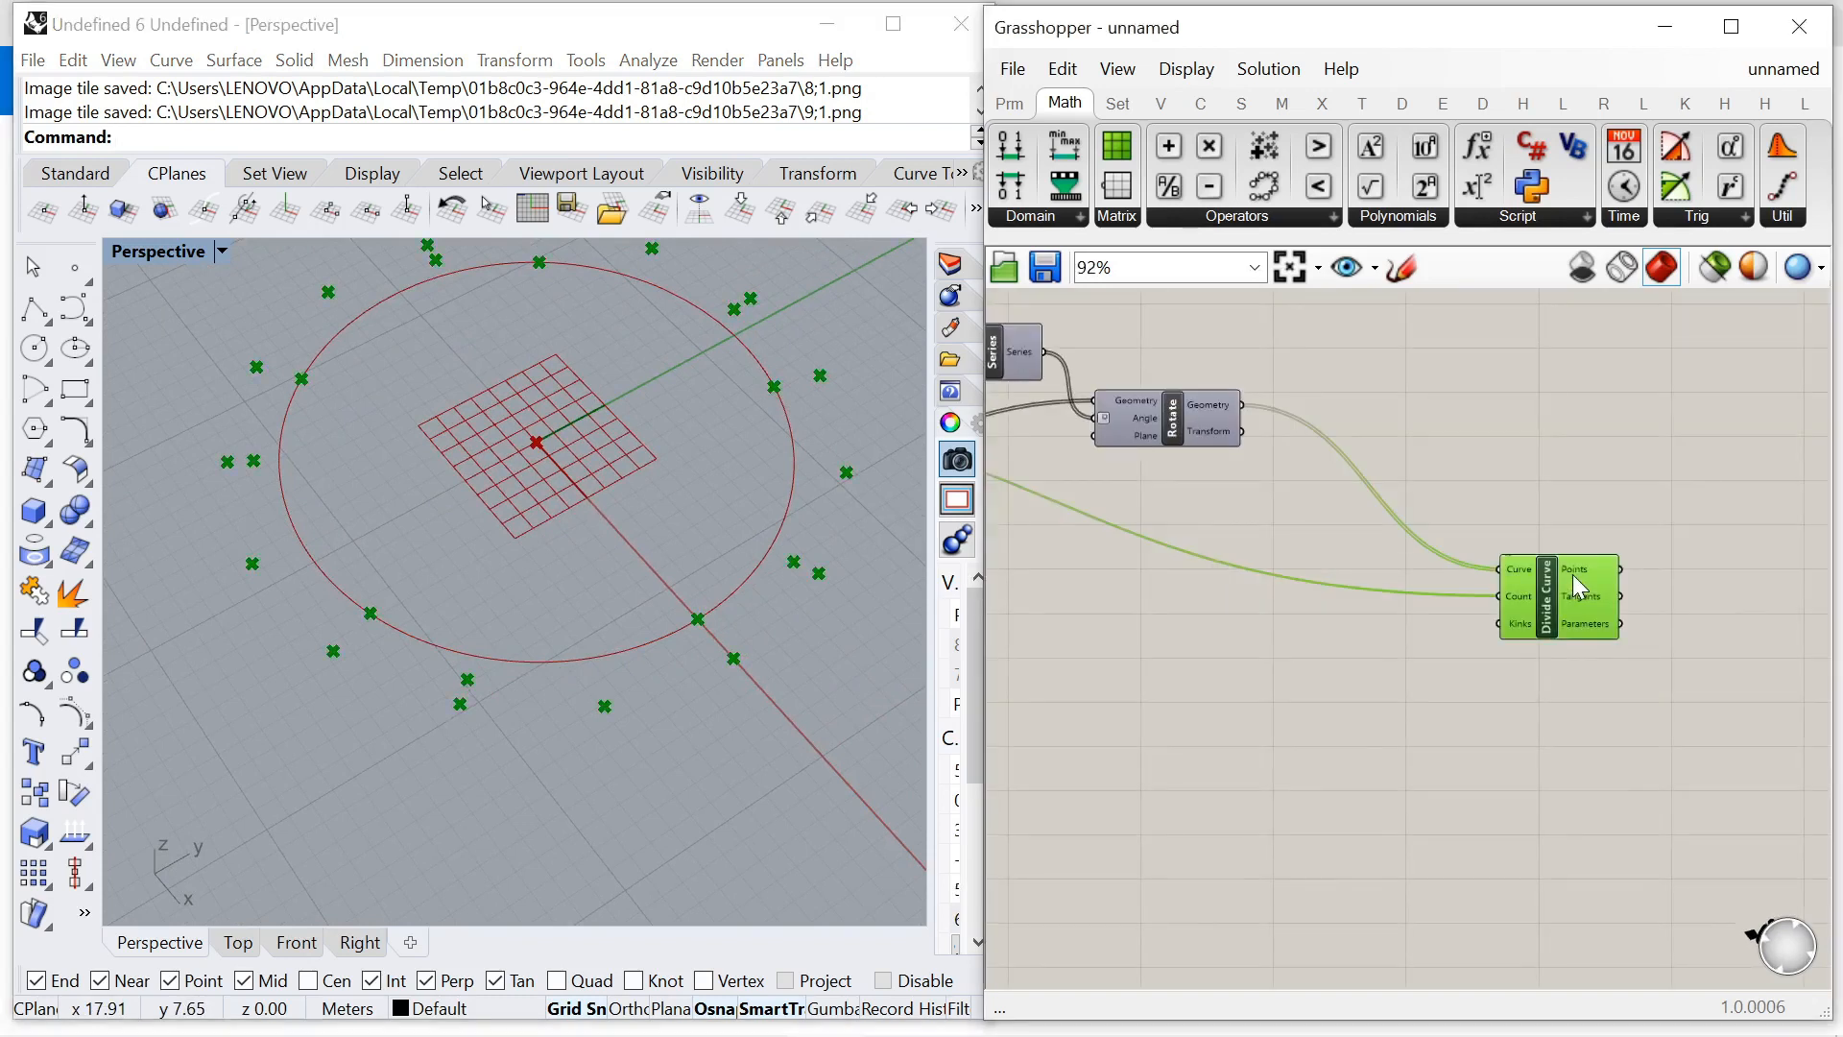
left_click(1552, 501)
Wire List Length's Length output into the Count input of Series and nudge the second Division component upward.
scroll(1550, 498, "down", 4)
scroll(1147, 413, "up", 6)
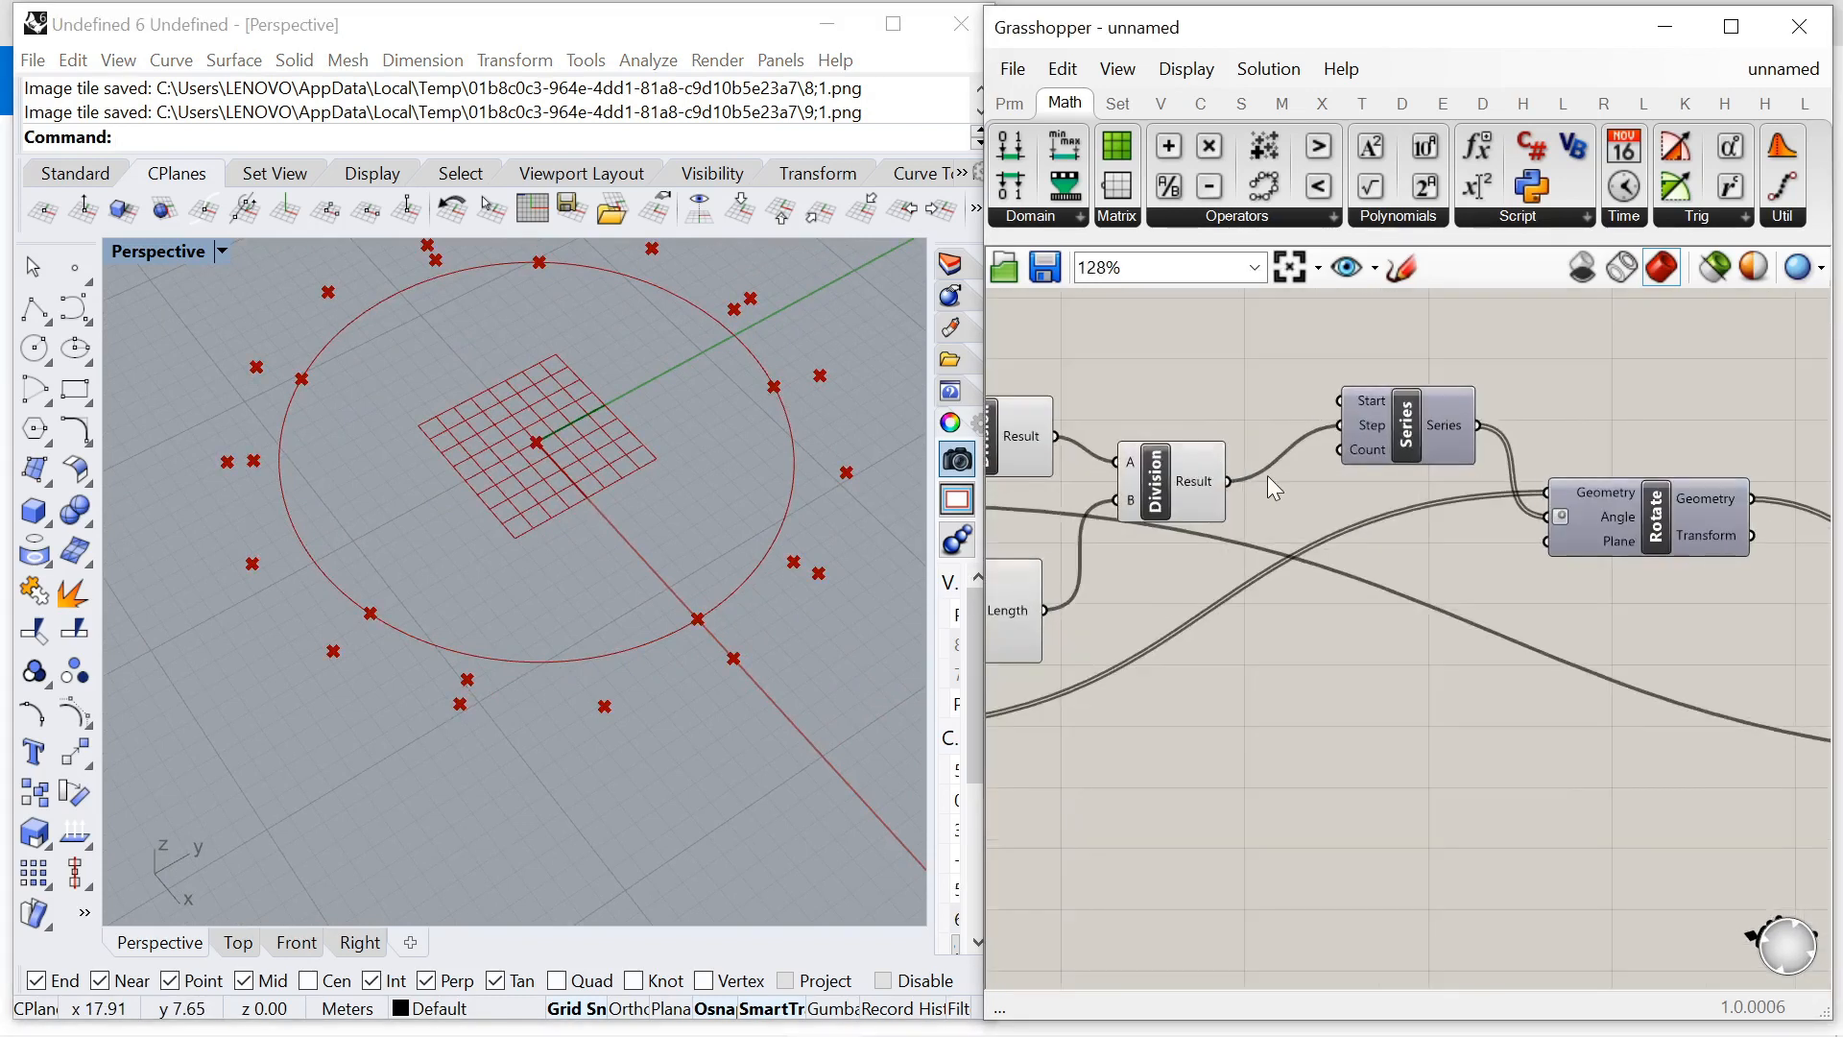
mouse_move(1369, 453)
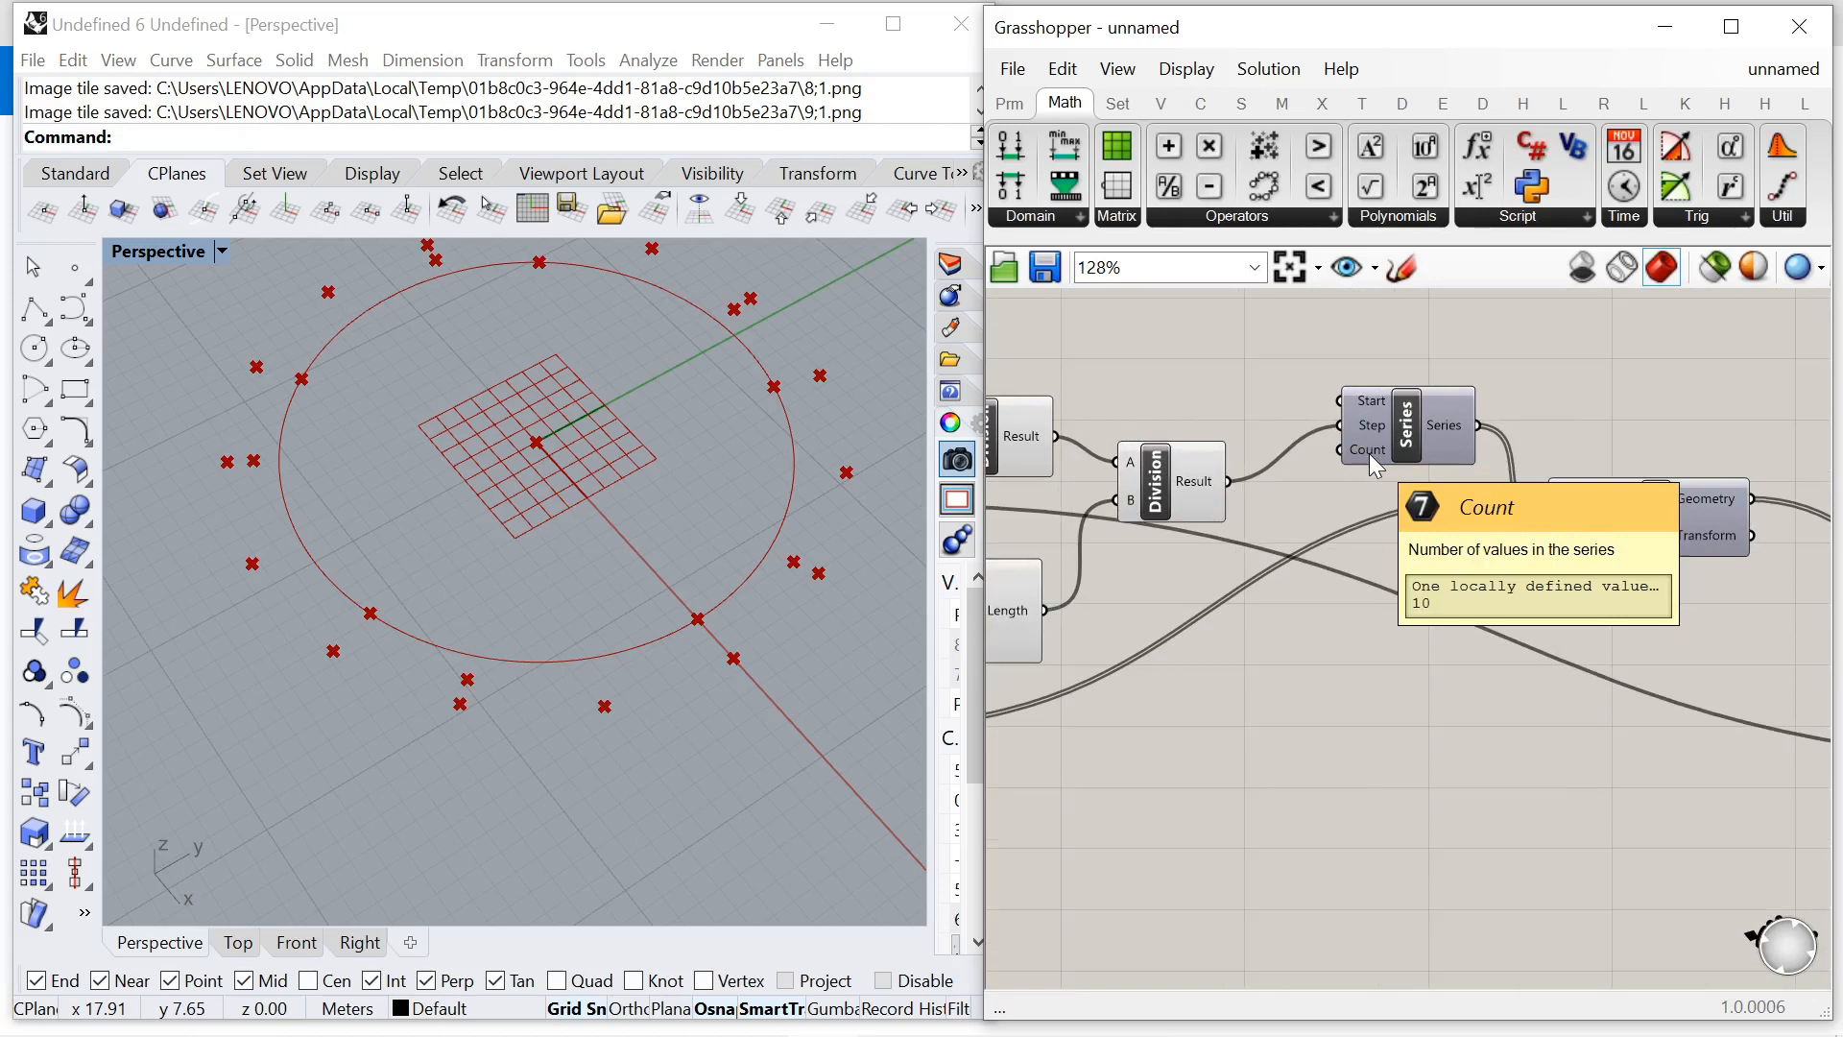
scroll(1296, 470, "down", 2)
scroll(1181, 543, "up", 2)
left_click_drag(1092, 582, 1376, 429)
left_click_drag(1233, 453, 1227, 430)
Check the updated Divide Curve points from another angle, and tidy the positions of the Series and second Division components.
scroll(1558, 593, "down", 4)
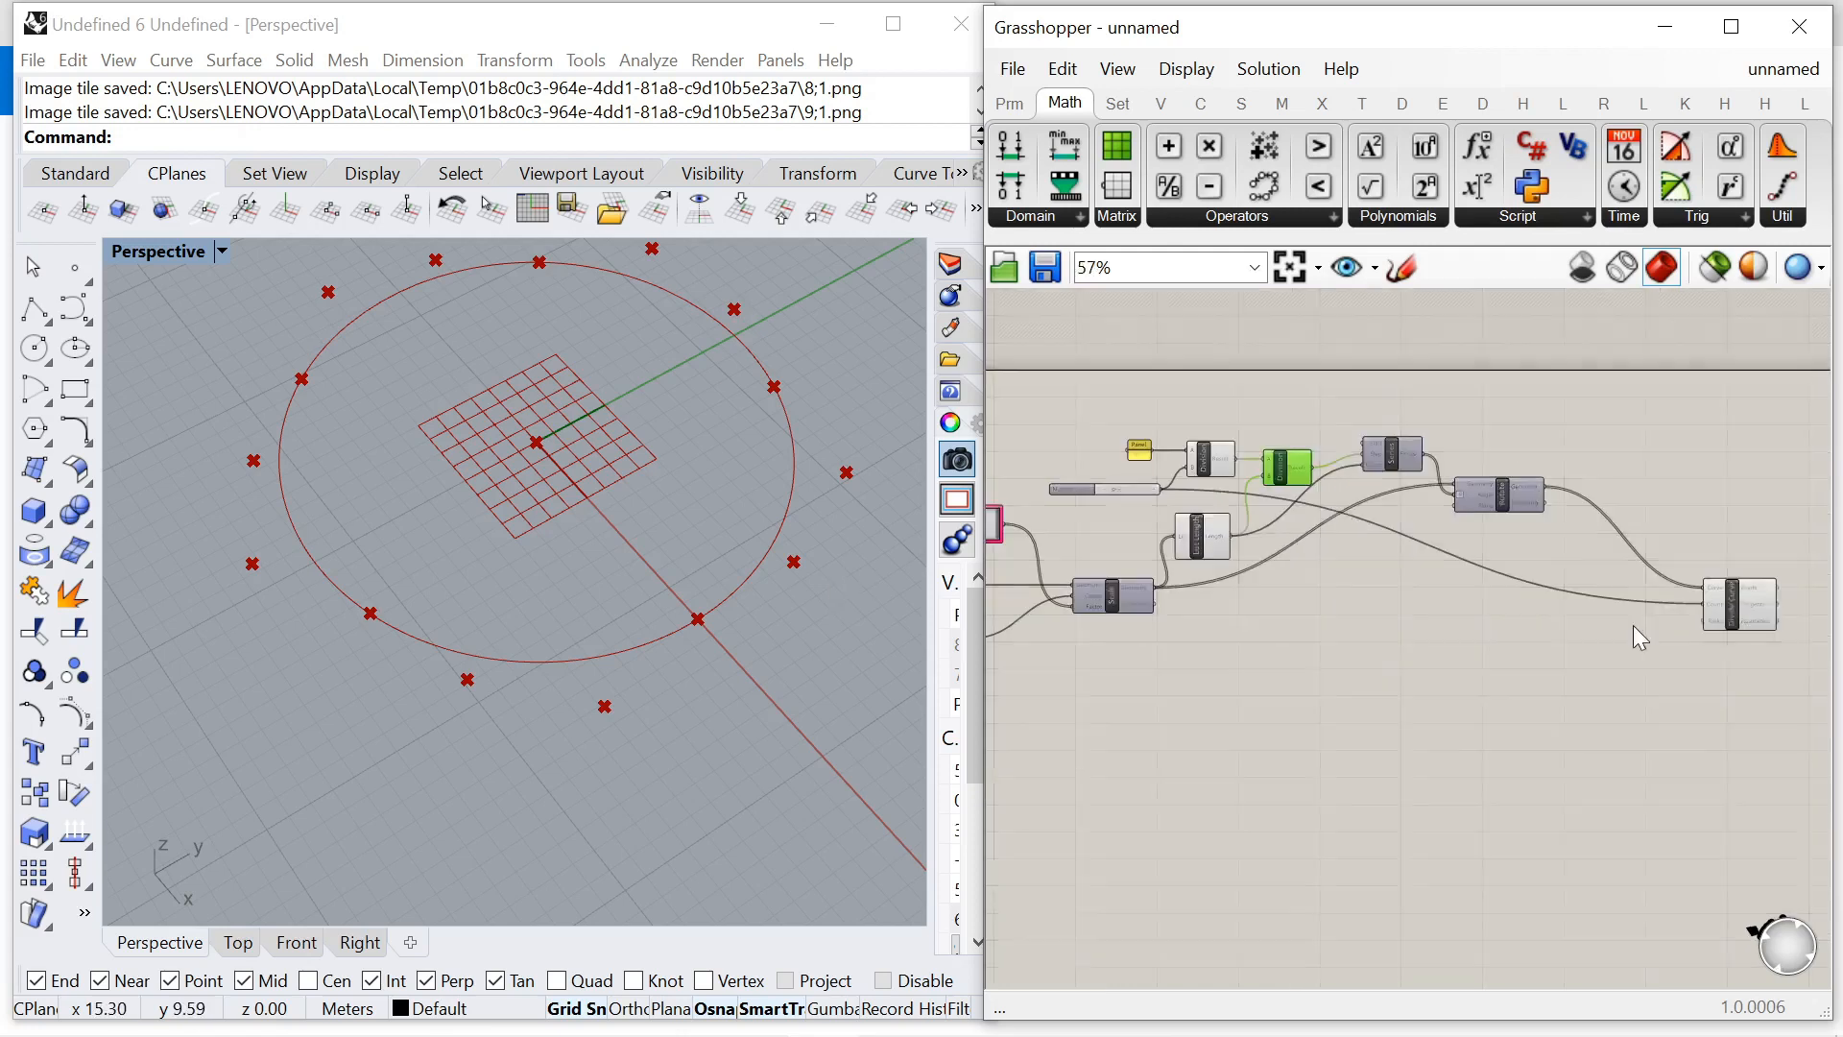
scroll(1776, 579, "up", 3)
left_click(1776, 590)
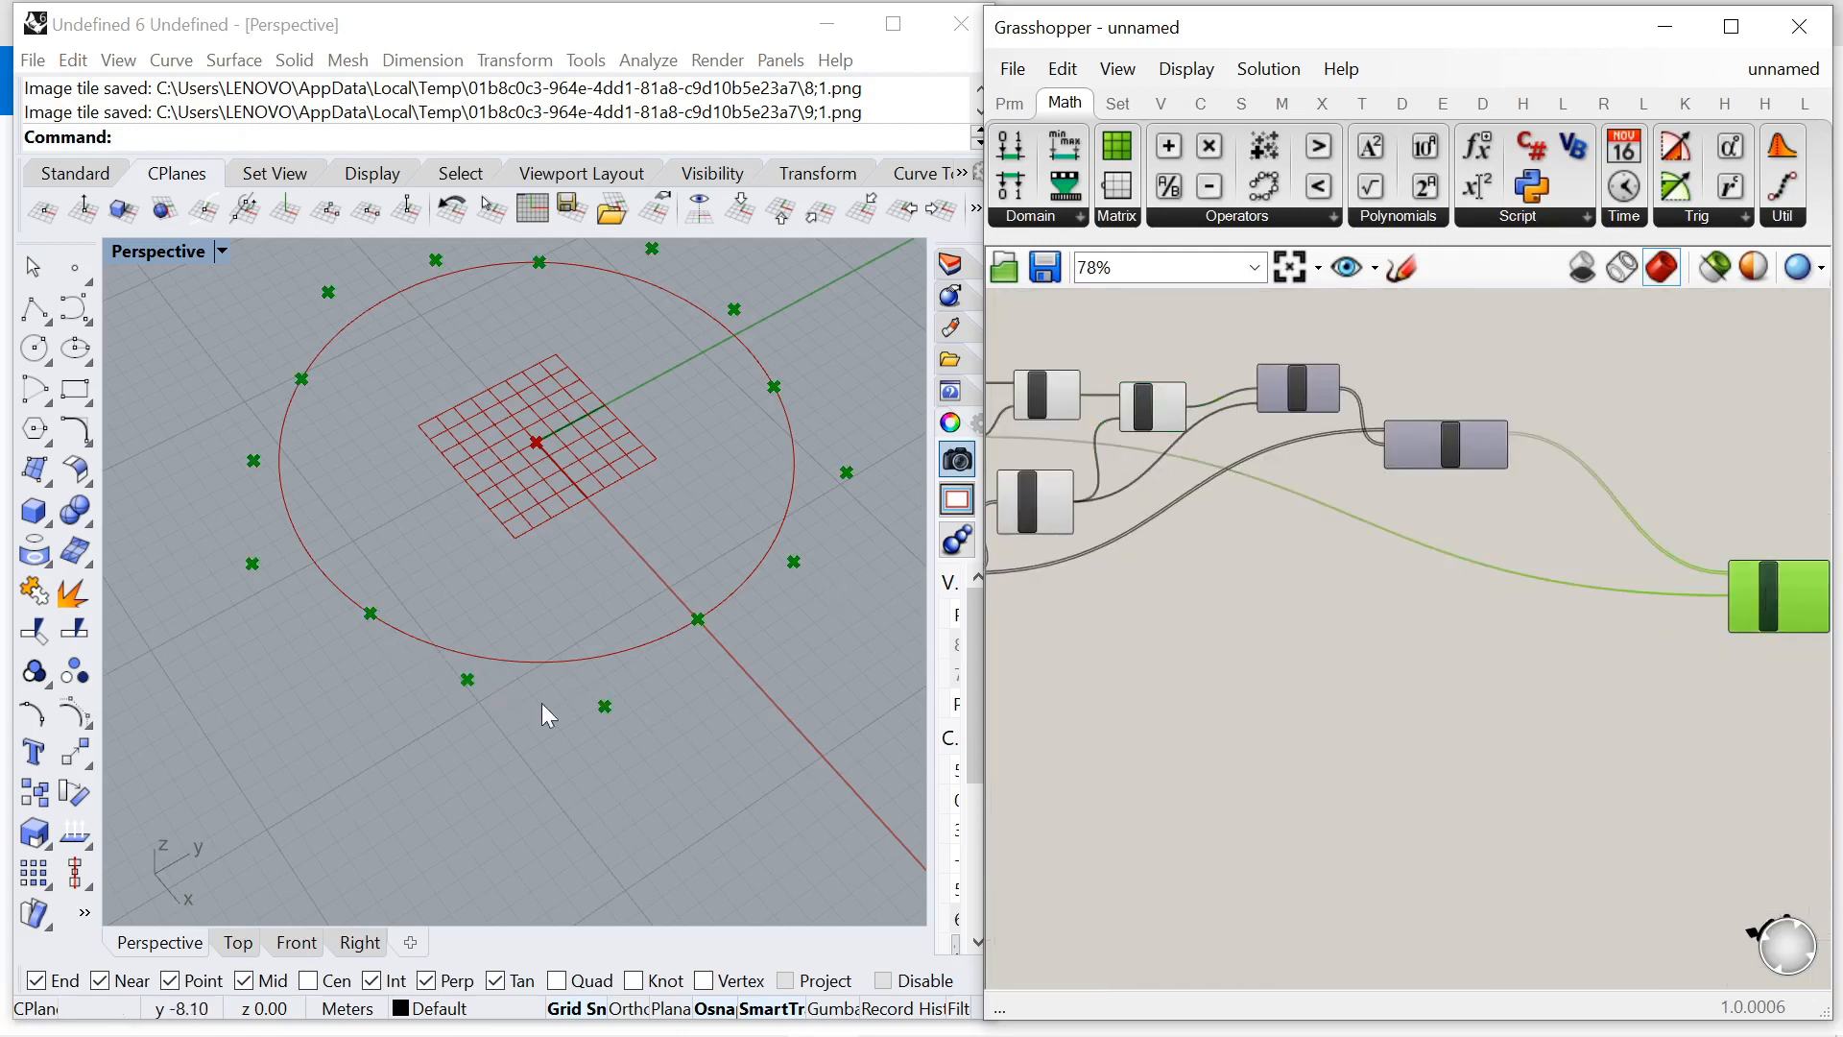
right_click_drag(672, 713, 624, 726)
scroll(1321, 521, "down", 4)
scroll(1190, 421, "up", 6)
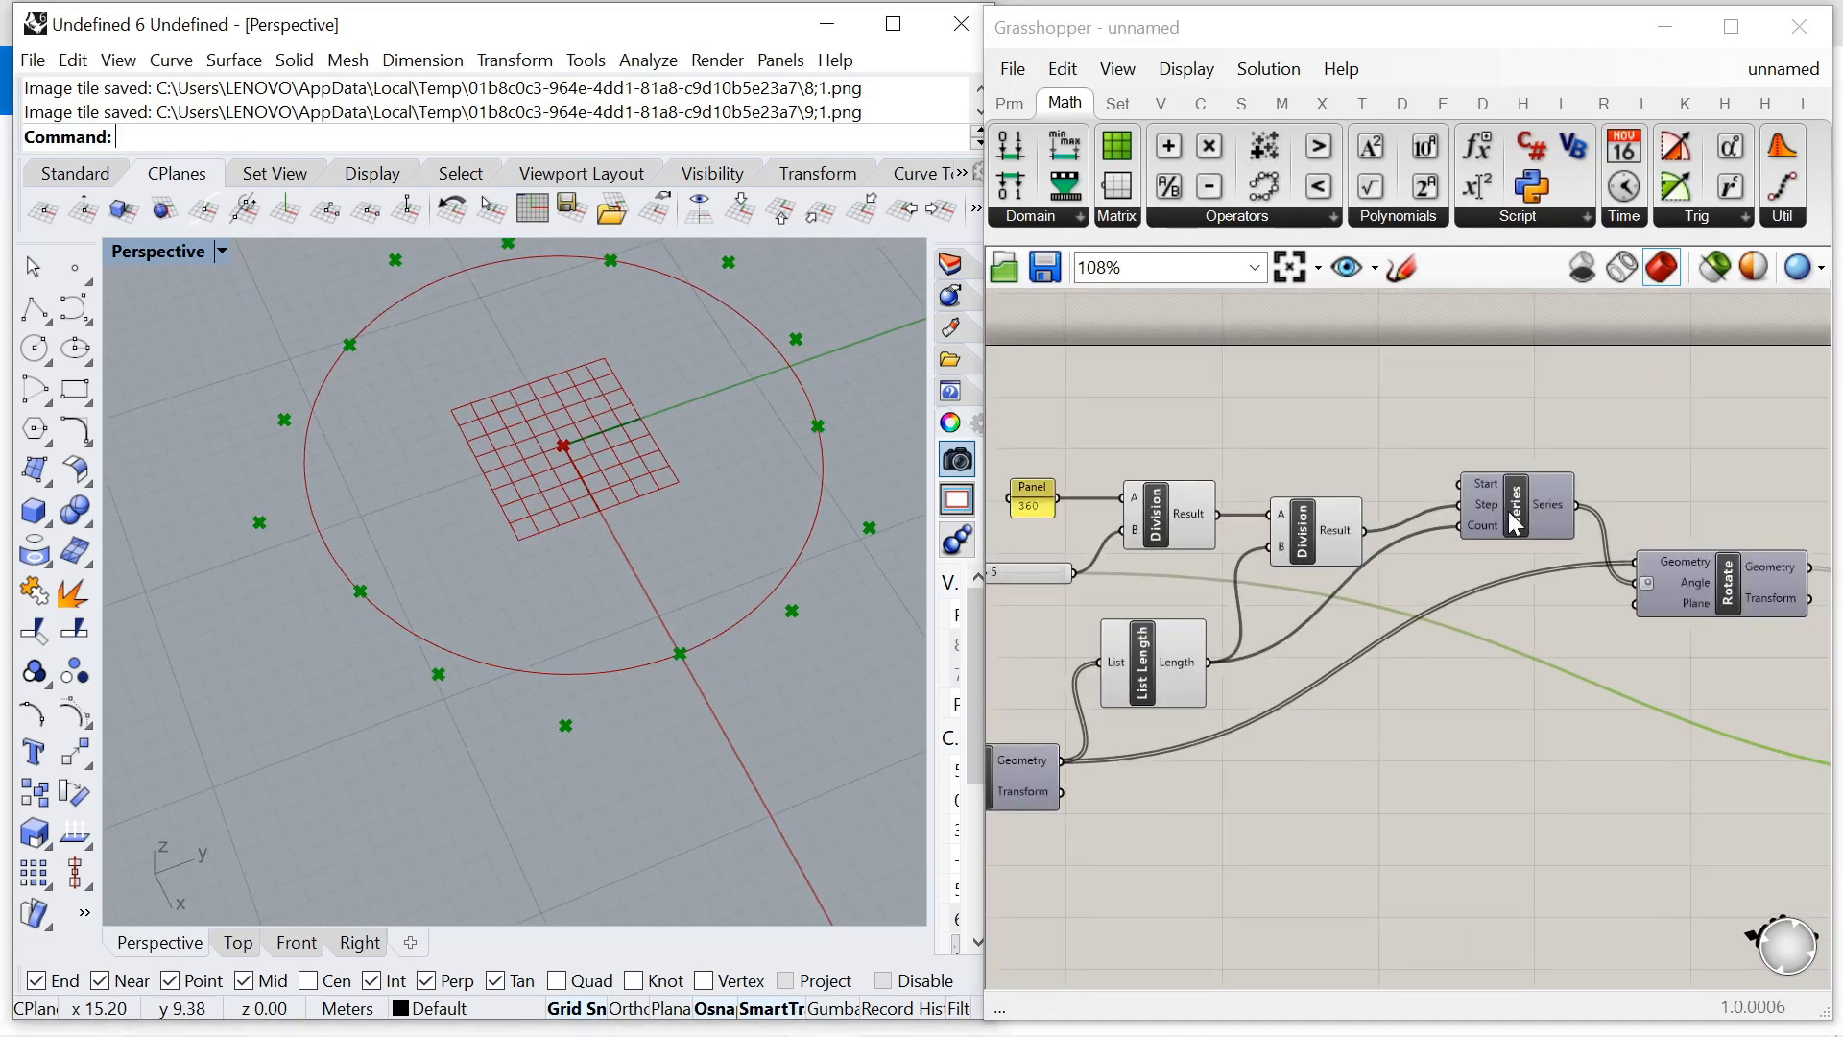
left_click_drag(1519, 509, 1531, 509)
left_click_drag(1306, 519, 1316, 512)
left_click(1272, 425)
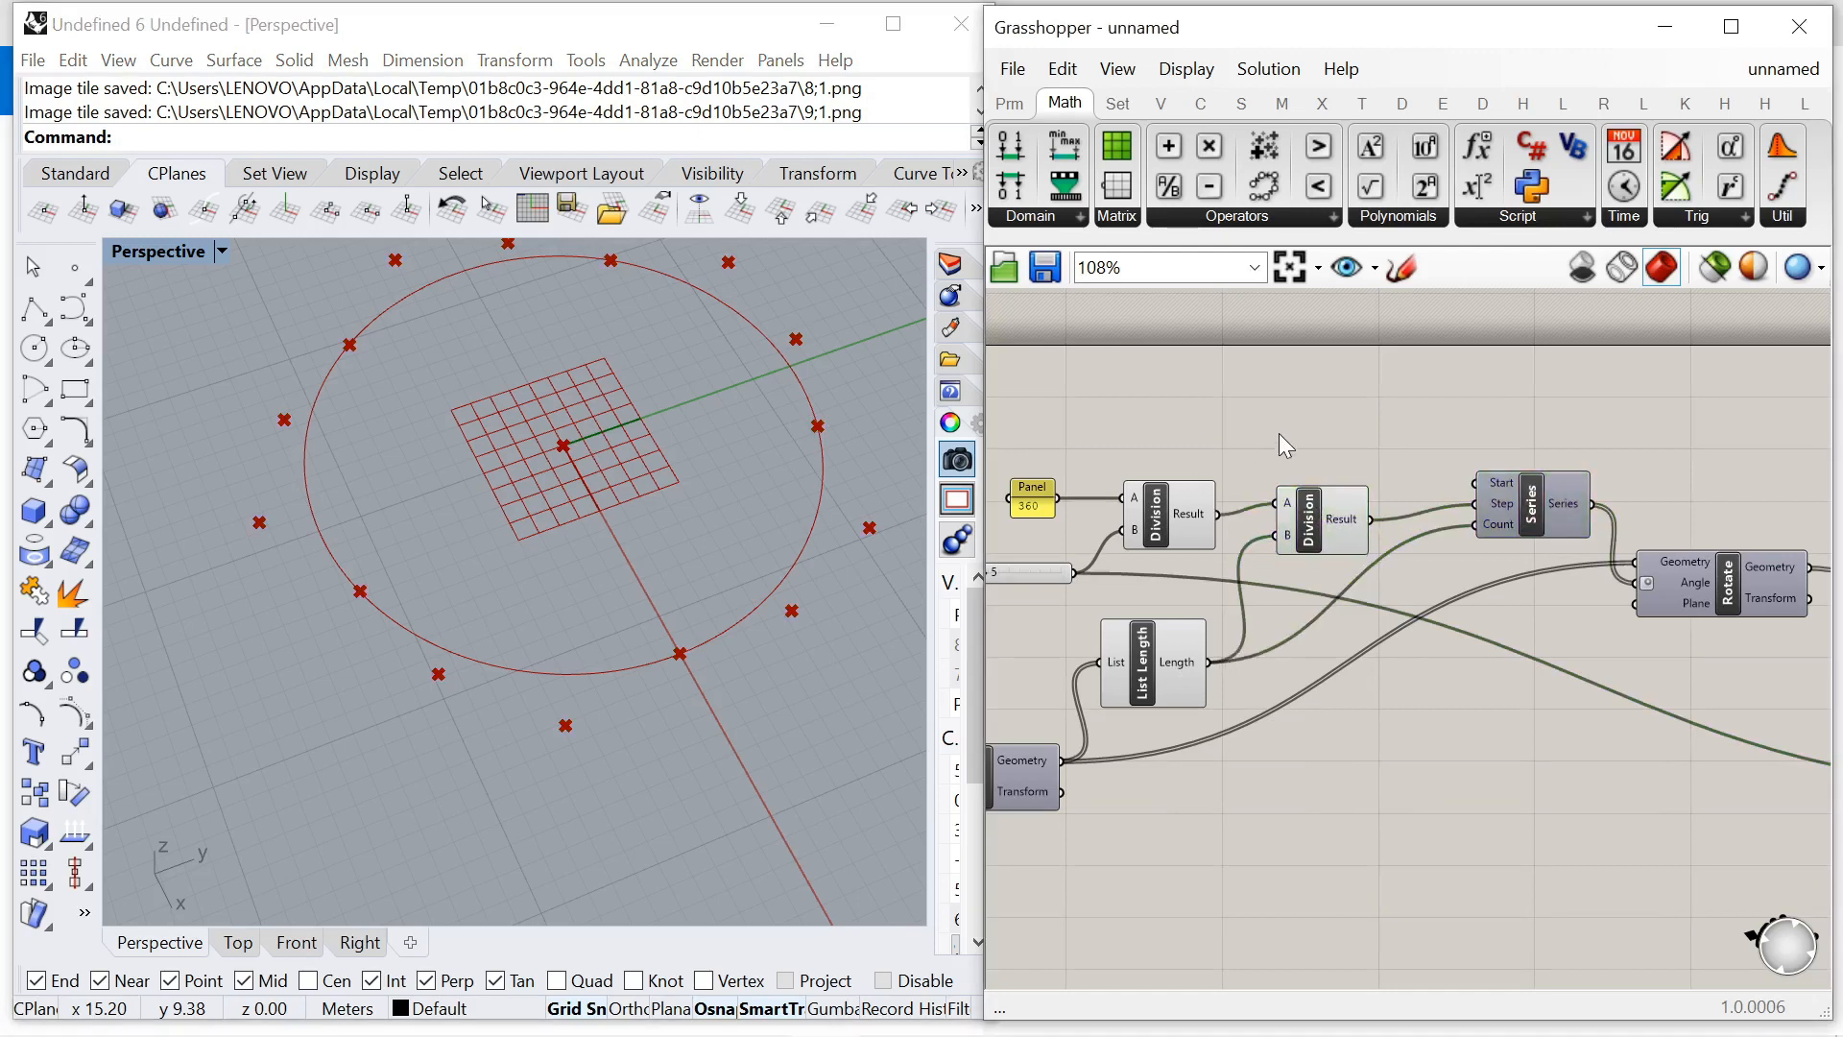
scroll(1371, 454, "down", 4)
scroll(1115, 527, "up", 5)
scroll(1302, 457, "down", 3)
scroll(1301, 457, "up", 2)
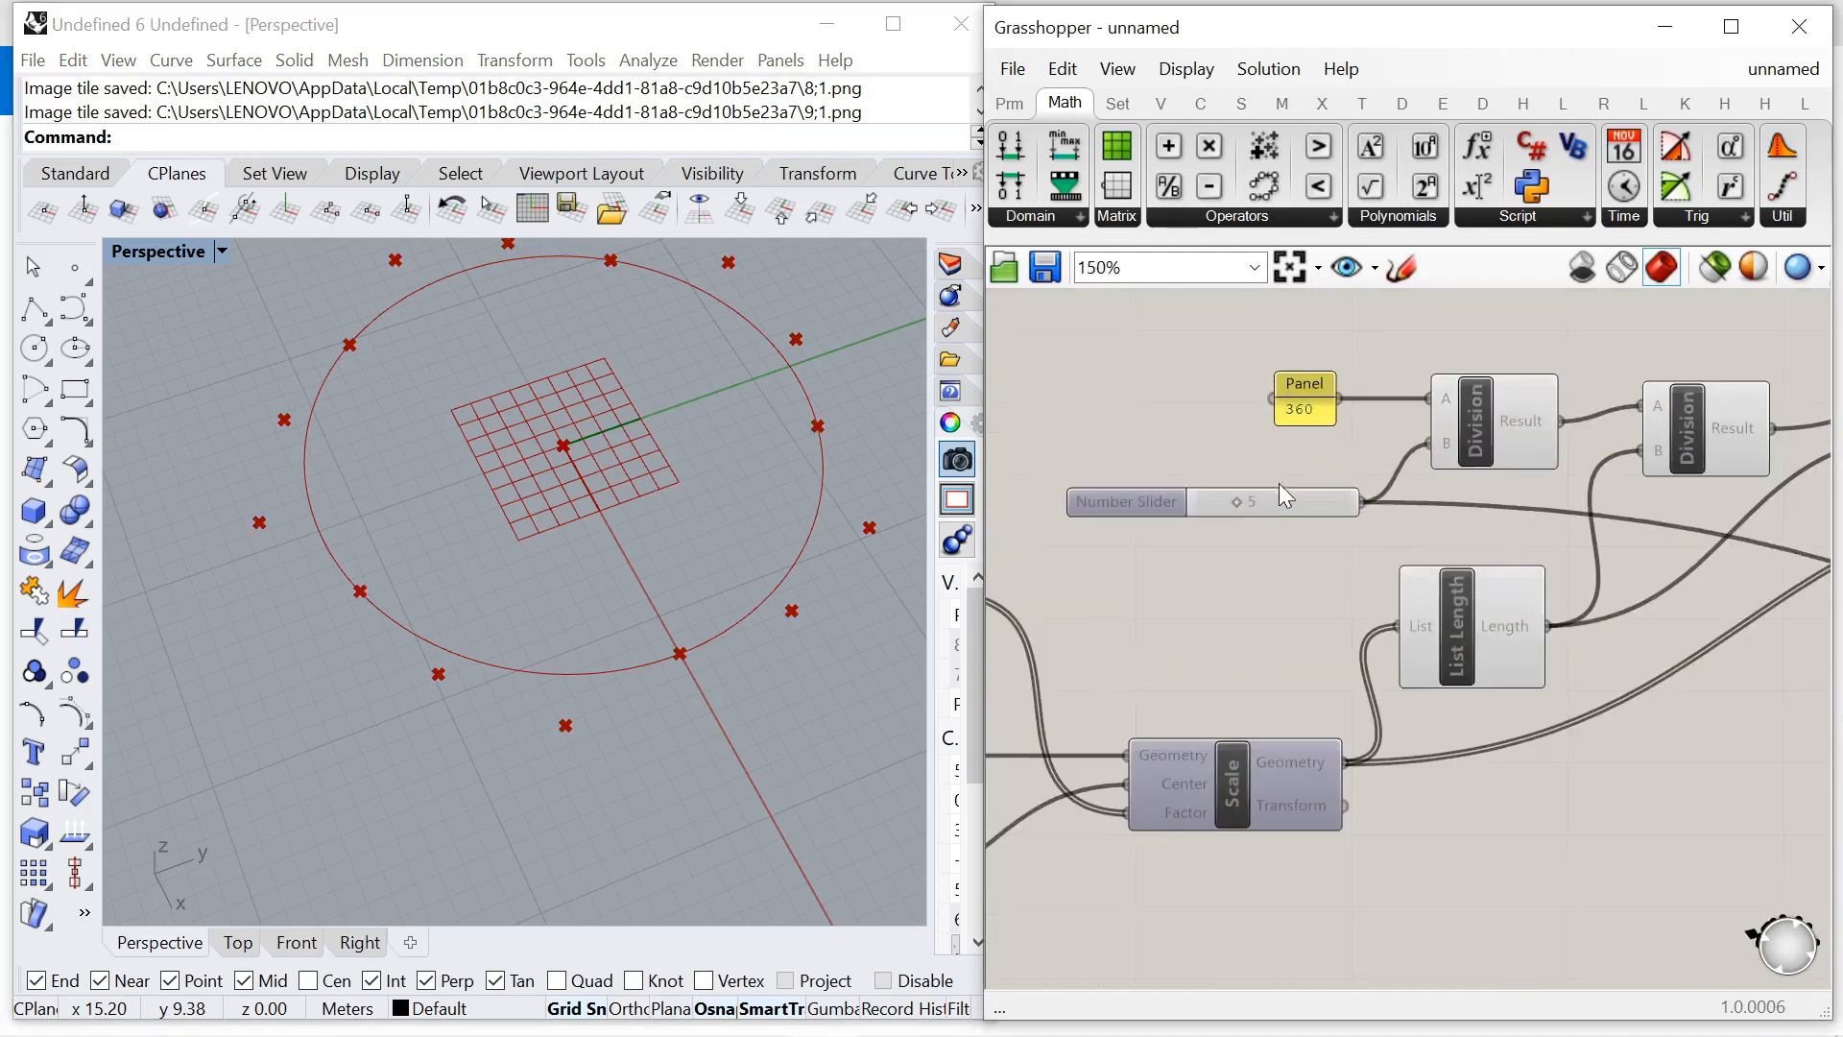
scroll(1277, 480, "up", 3)
left_click_drag(1236, 505, 1258, 504)
mouse_move(1261, 515)
left_mouse_down()
mouse_move(1210, 520)
mouse_move(1239, 531)
left_mouse_up()
scroll(1268, 510, "down", 4)
scroll(1519, 370, "up", 2)
scroll(1421, 485, "down", 3)
scroll(1642, 482, "up", 2)
Shift the Series and Rotate components farther right, and place an Addition component above the second Division's output.
scroll(1495, 497, "down", 3)
left_click_drag(1696, 584, 1558, 497)
left_click_drag(1690, 540, 1790, 552)
left_click(1478, 457)
scroll(1472, 456, "up", 4)
left_click_drag(1419, 410, 1540, 441)
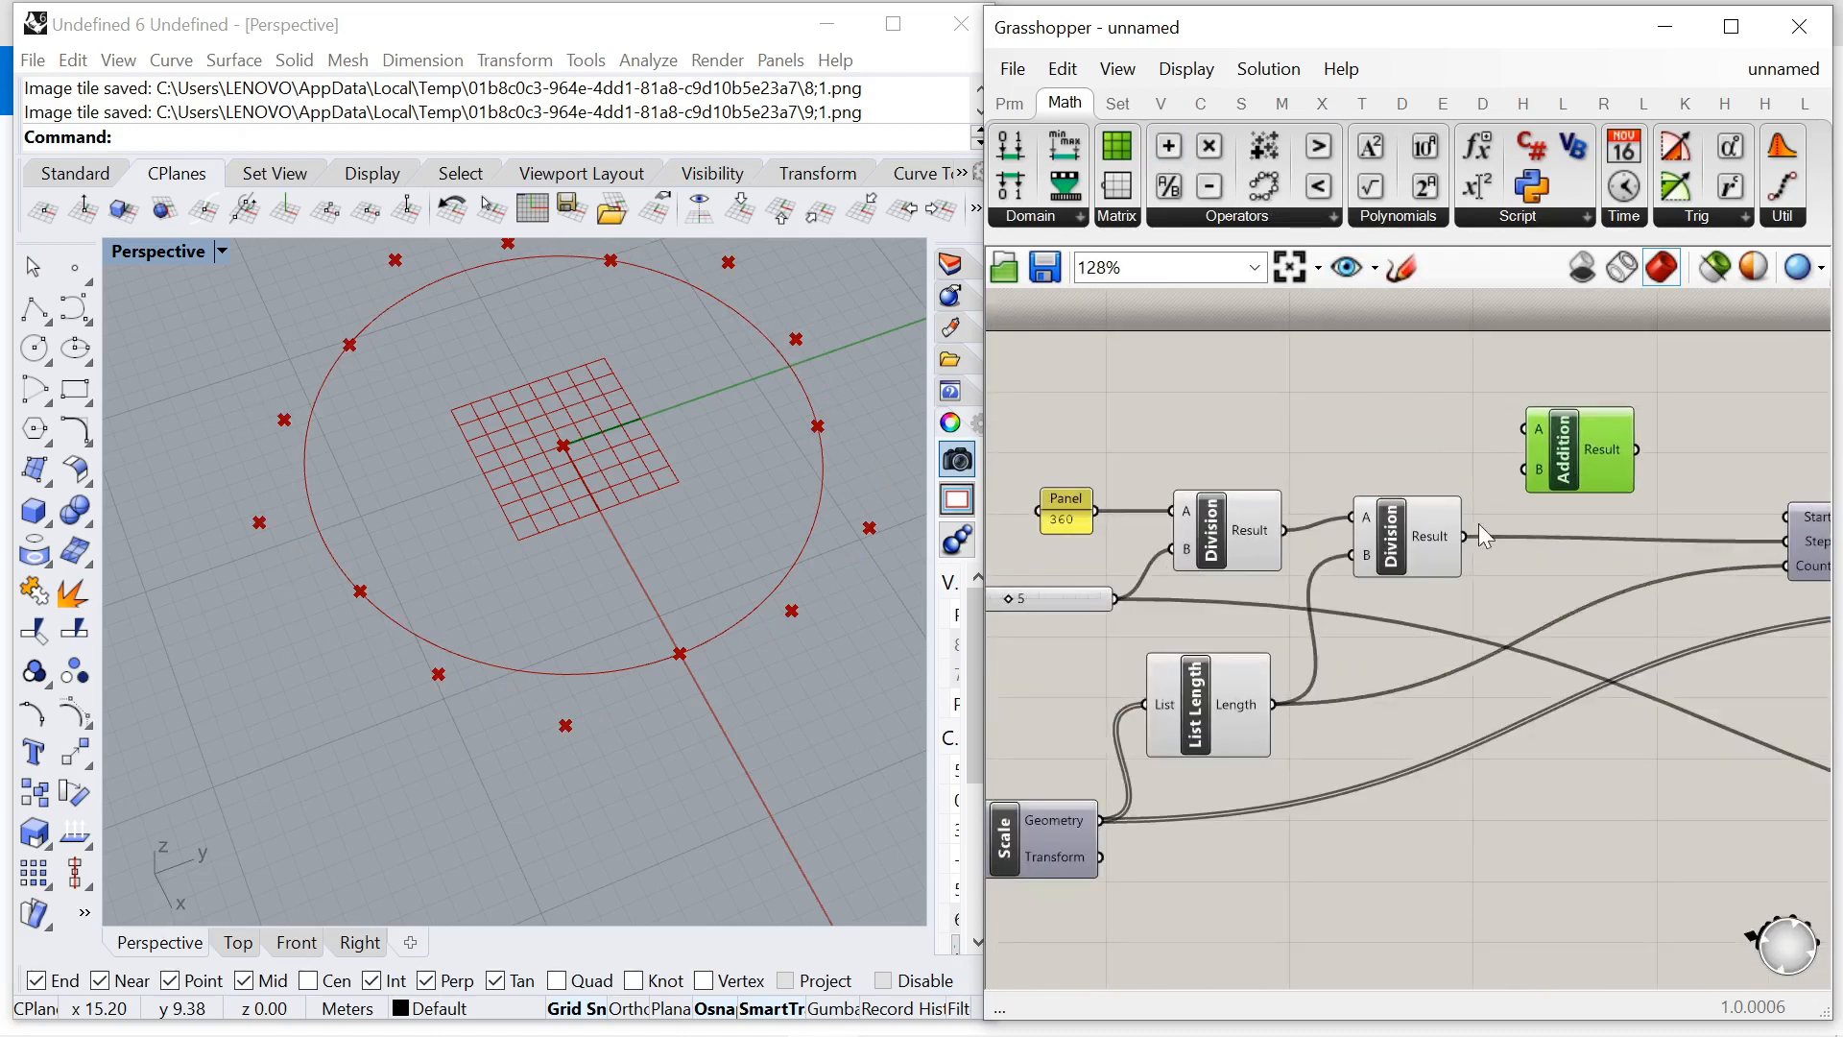
Wire the second Division's Result into Addition's B input and a new 0 to 10 number slider into its A input.
double_click(1363, 465)
type("0")
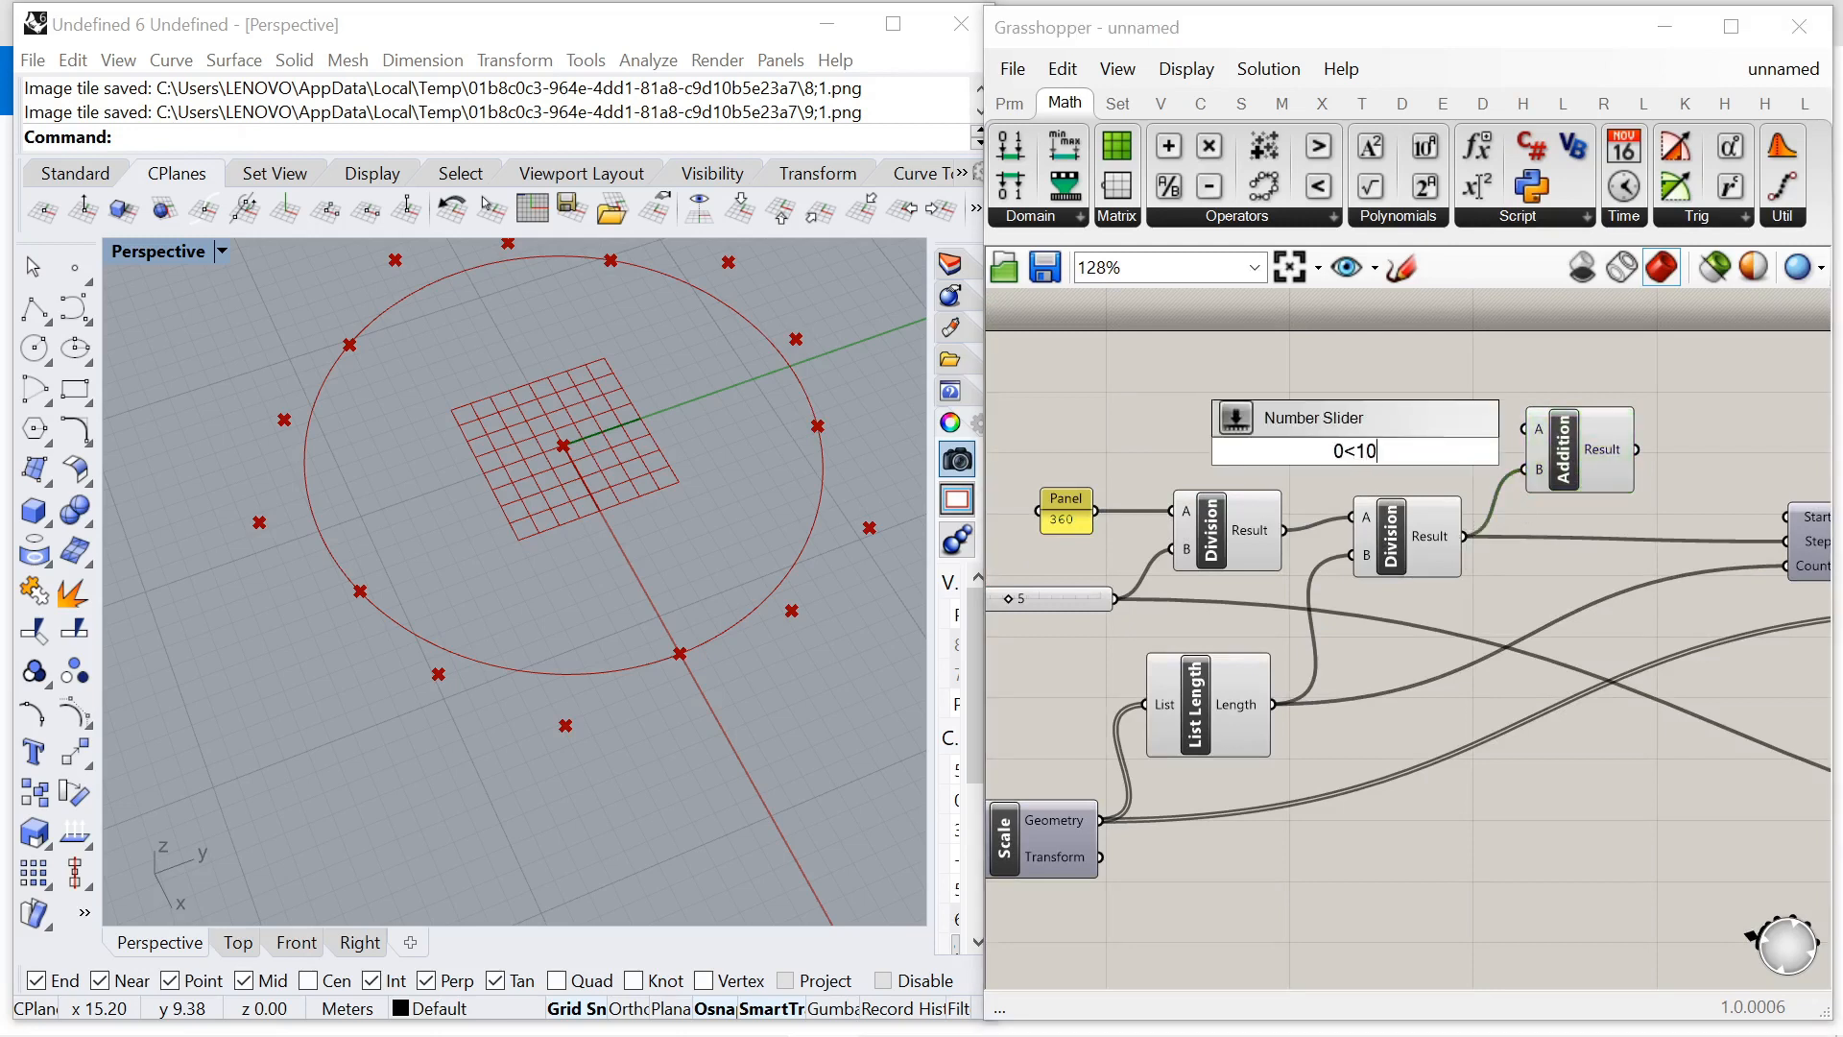
type("<10")
key("Return")
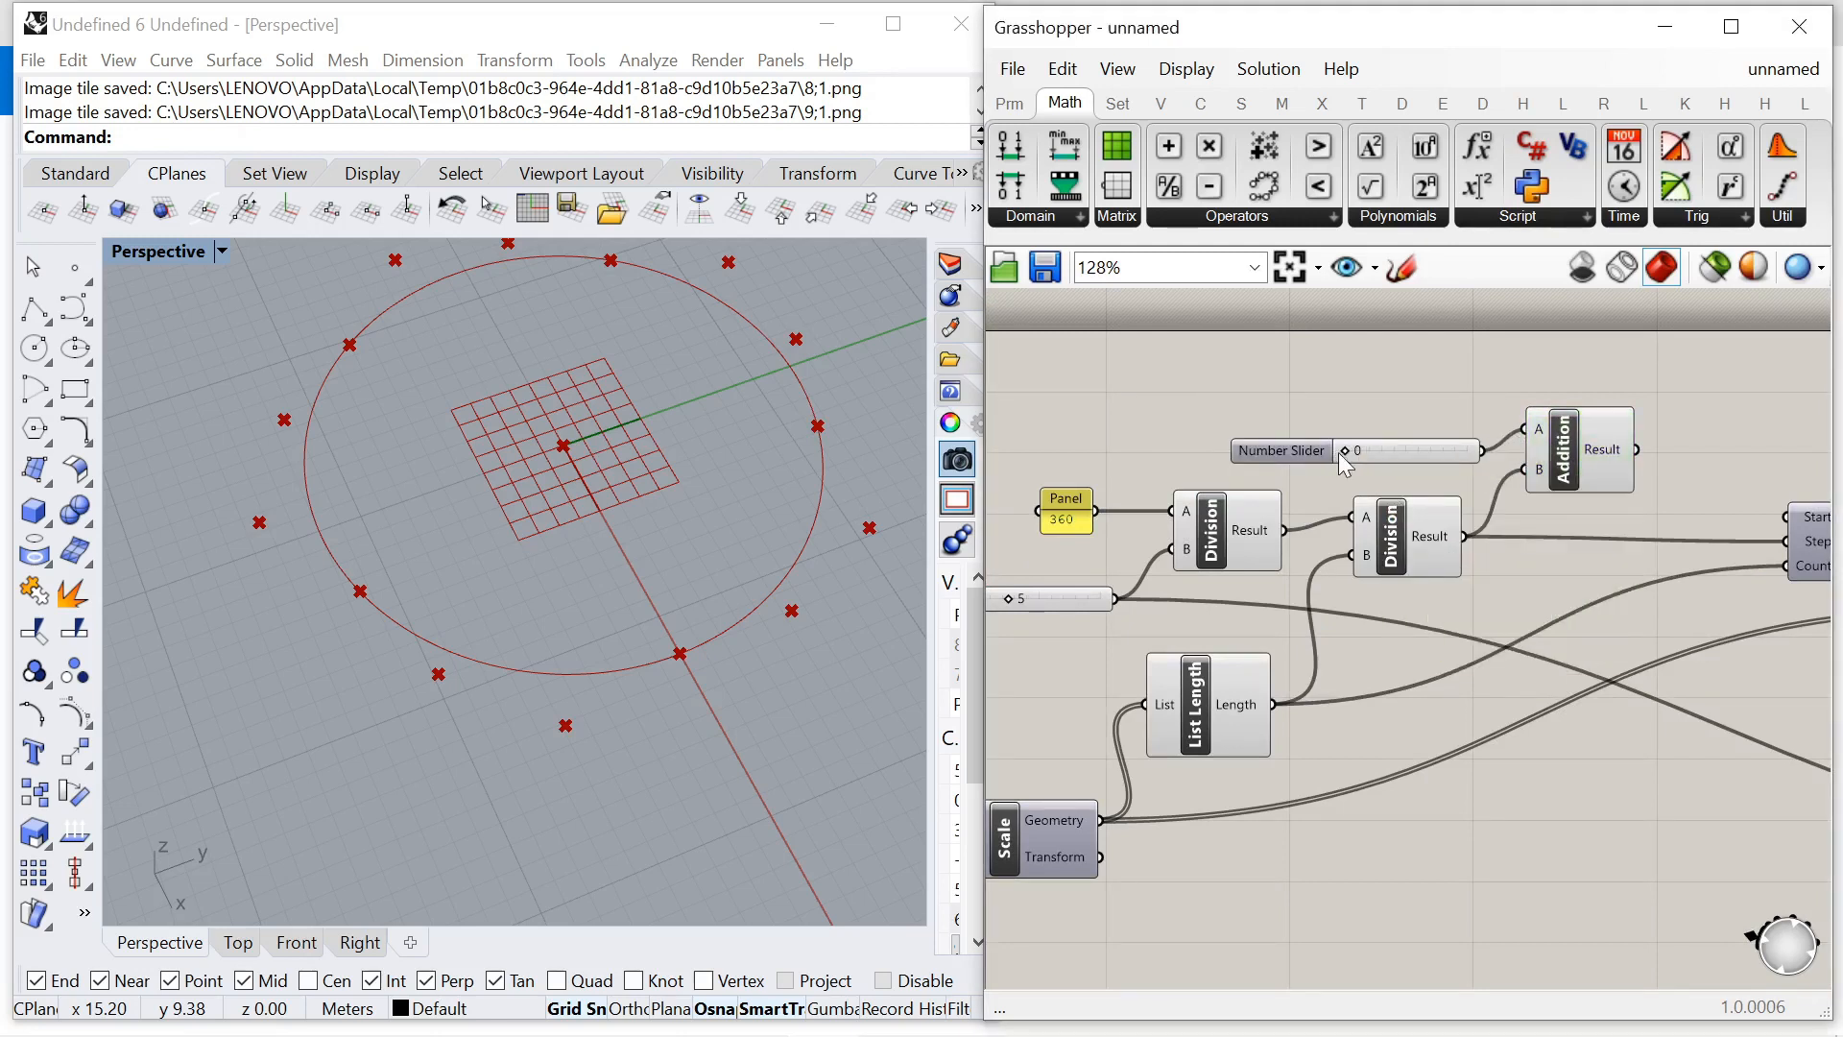
Wire Addition's Result into the Step input of Series and align the new slider with Addition's A input.
scroll(1592, 447, "down", 3)
scroll(1515, 430, "up", 2)
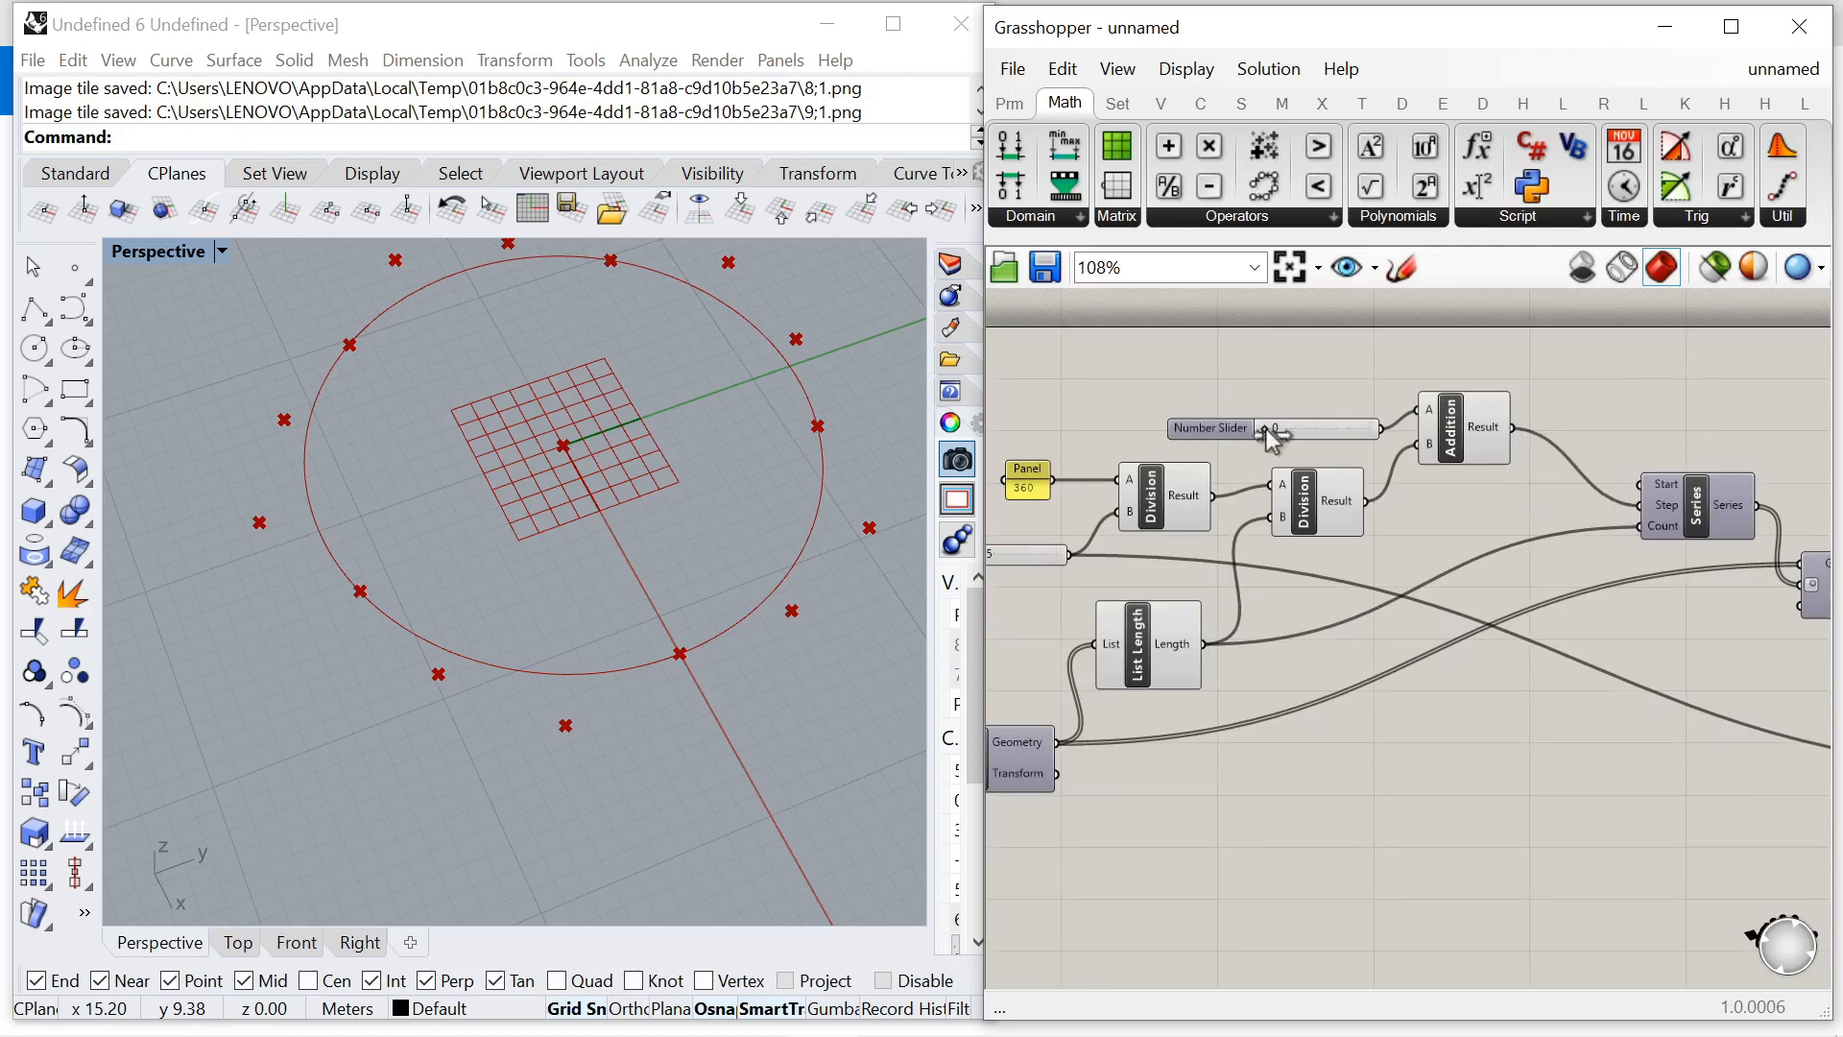
left_click_drag(1323, 444, 1207, 408)
left_click(1426, 764)
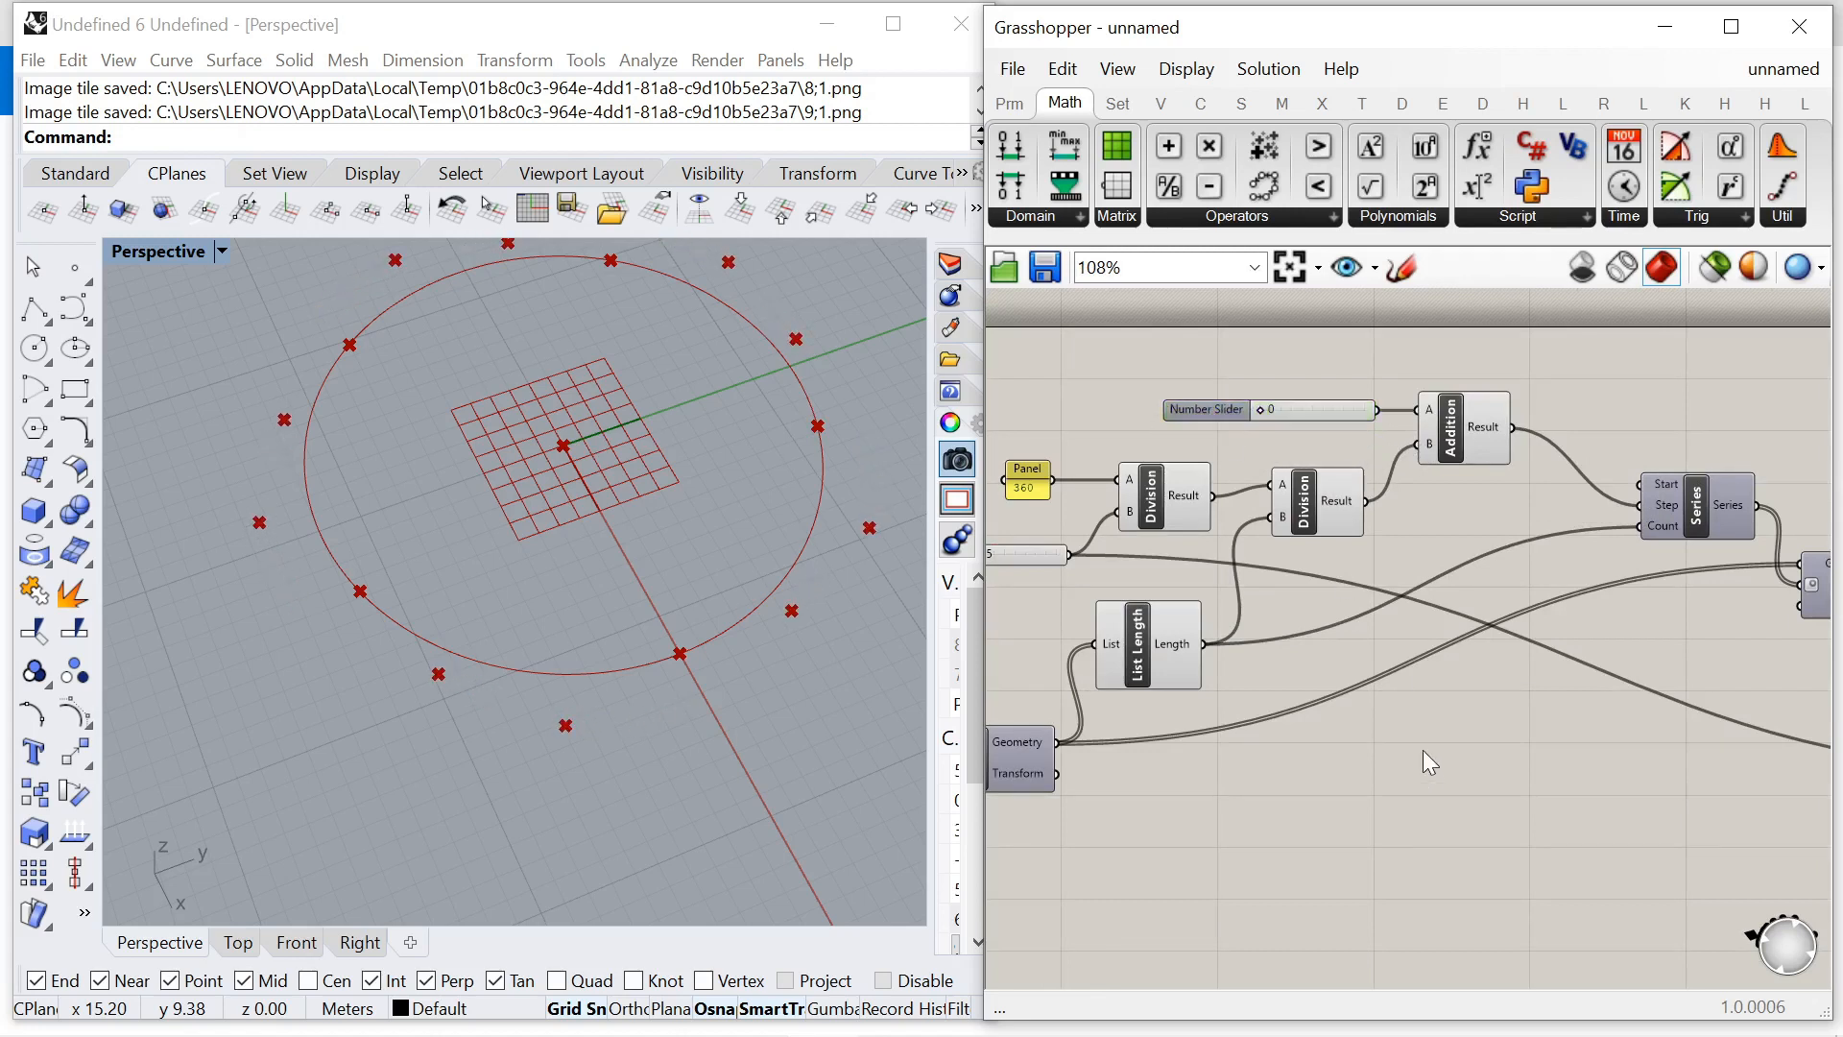
Add a Line component with Start Point and End Point inputs below the Divide Curve component.
scroll(1380, 515, "down", 5)
scroll(1728, 663, "up", 3)
scroll(1674, 577, "up", 3)
left_click(1626, 578)
left_click(1375, 695)
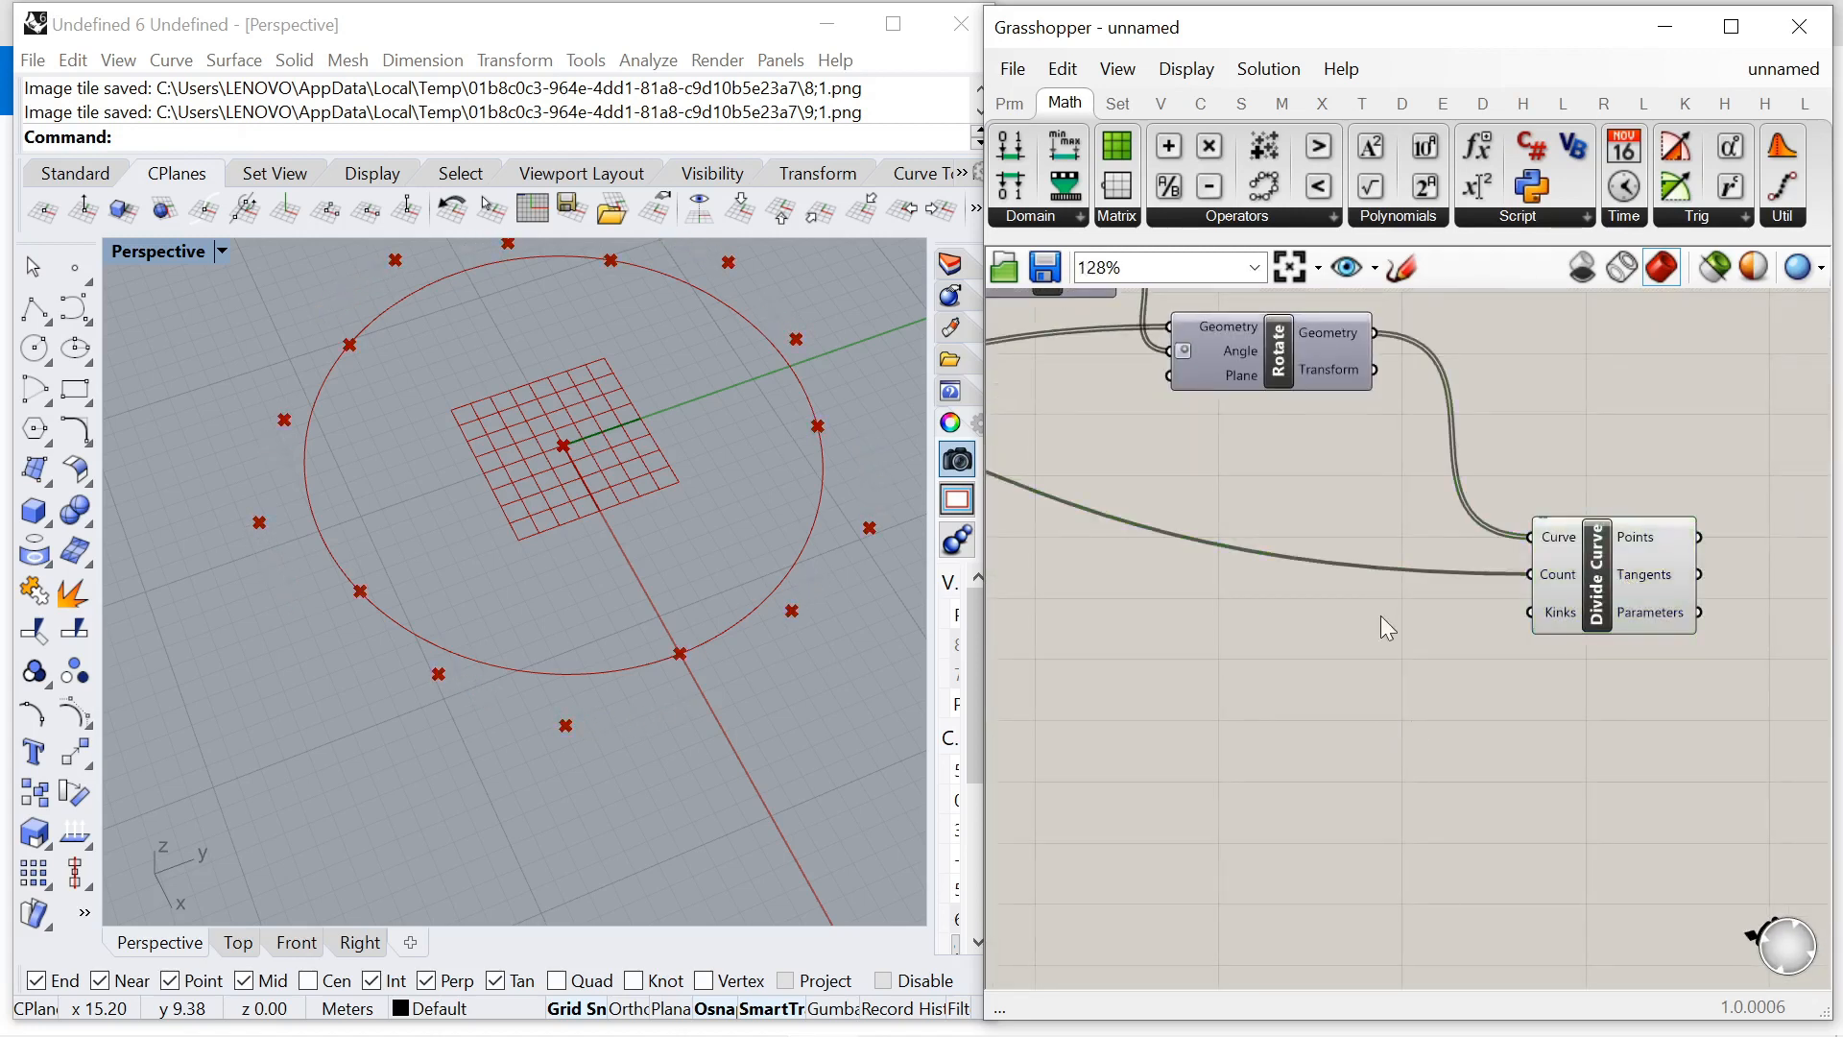
scroll(1392, 697, "down", 1)
right_click_drag(1675, 730, 1485, 572)
double_click(1495, 579)
type("line")
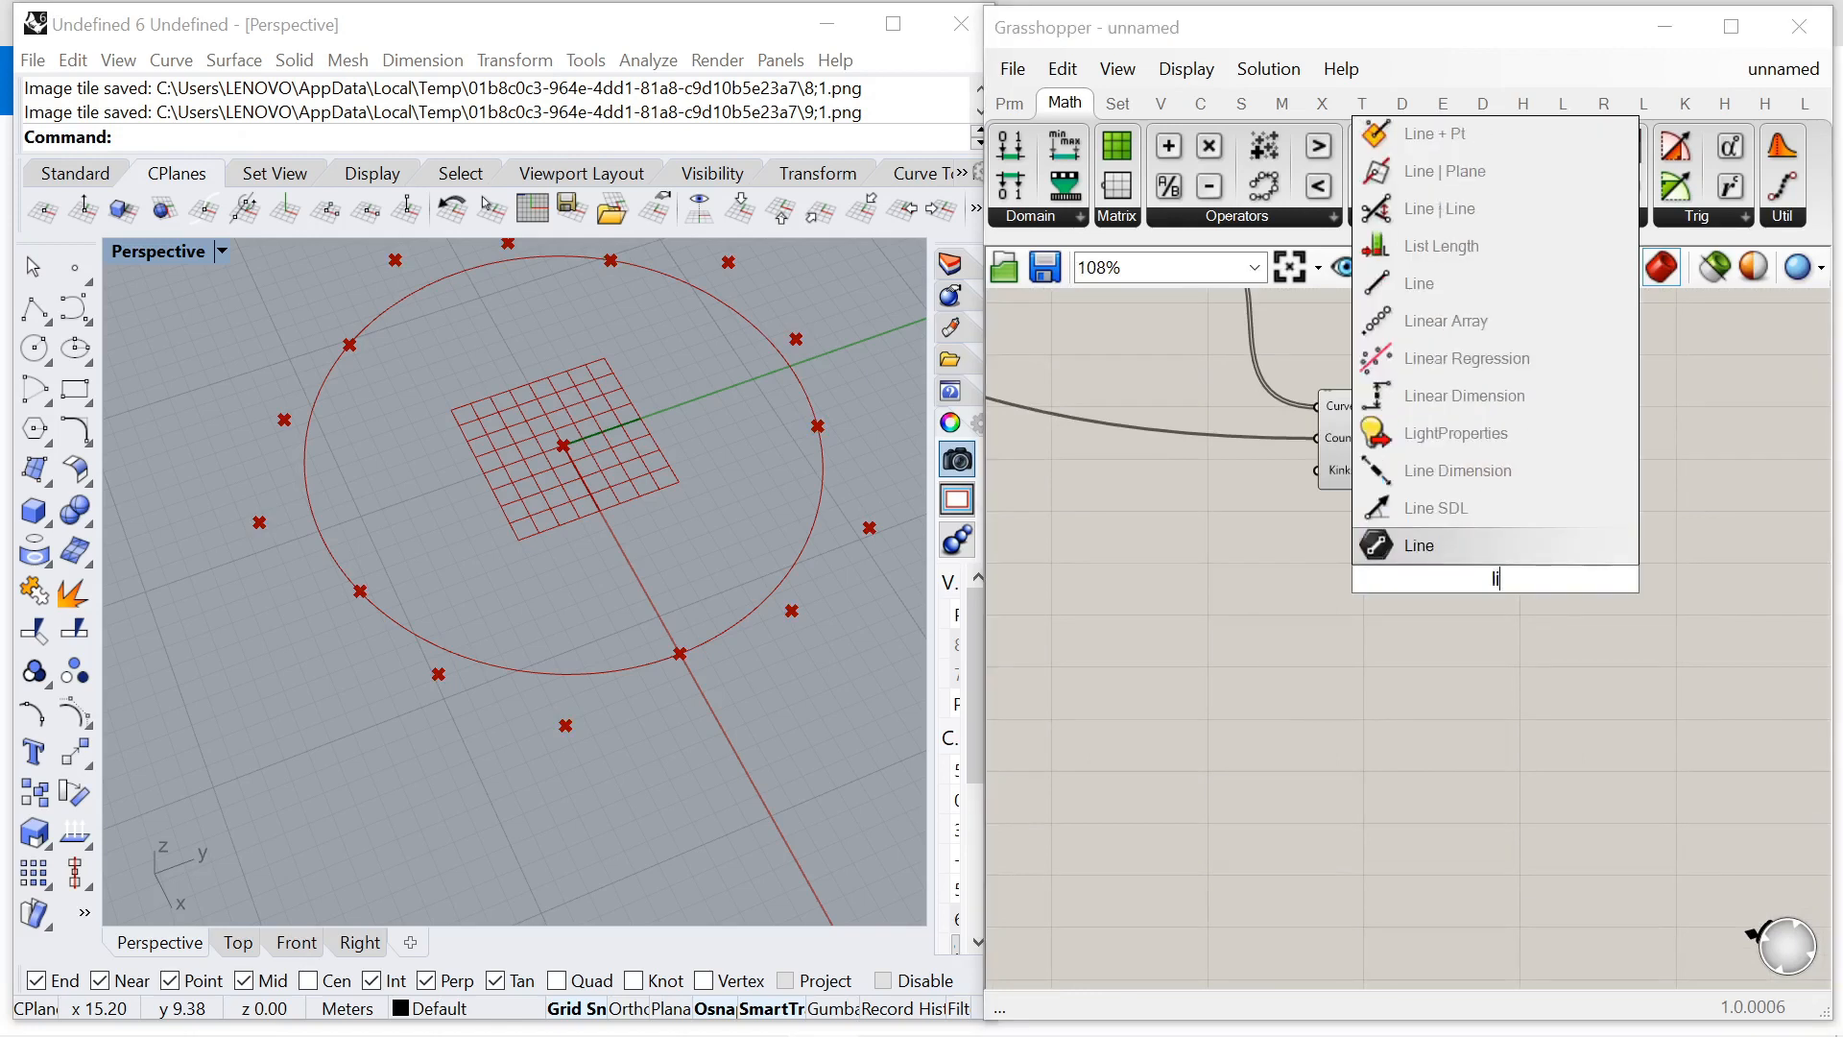
left_click(1449, 512)
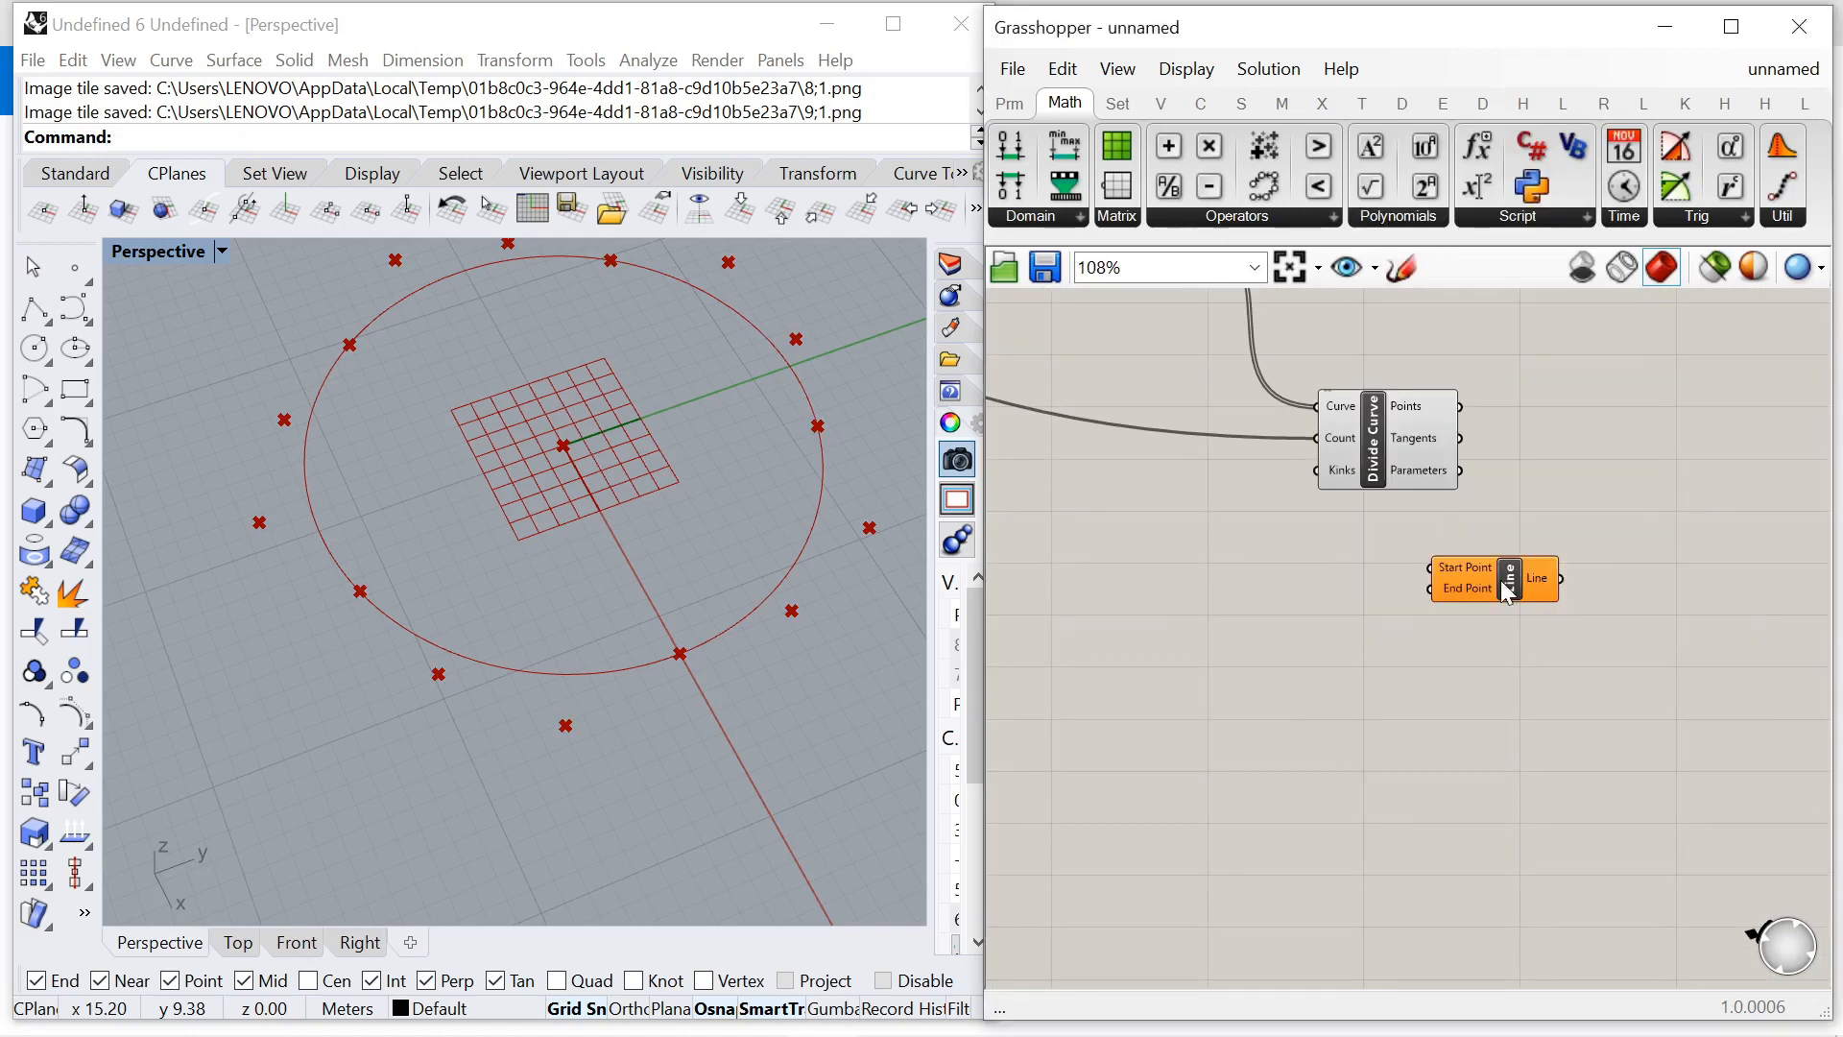
Wire Area's Centroid output into Line's Start Point input and place the Line component to the lower right of Divide Curve.
scroll(1573, 509, "down", 5)
scroll(1110, 512, "down", 1)
scroll(1496, 523, "up", 2)
left_click_drag(1495, 524, 1189, 528)
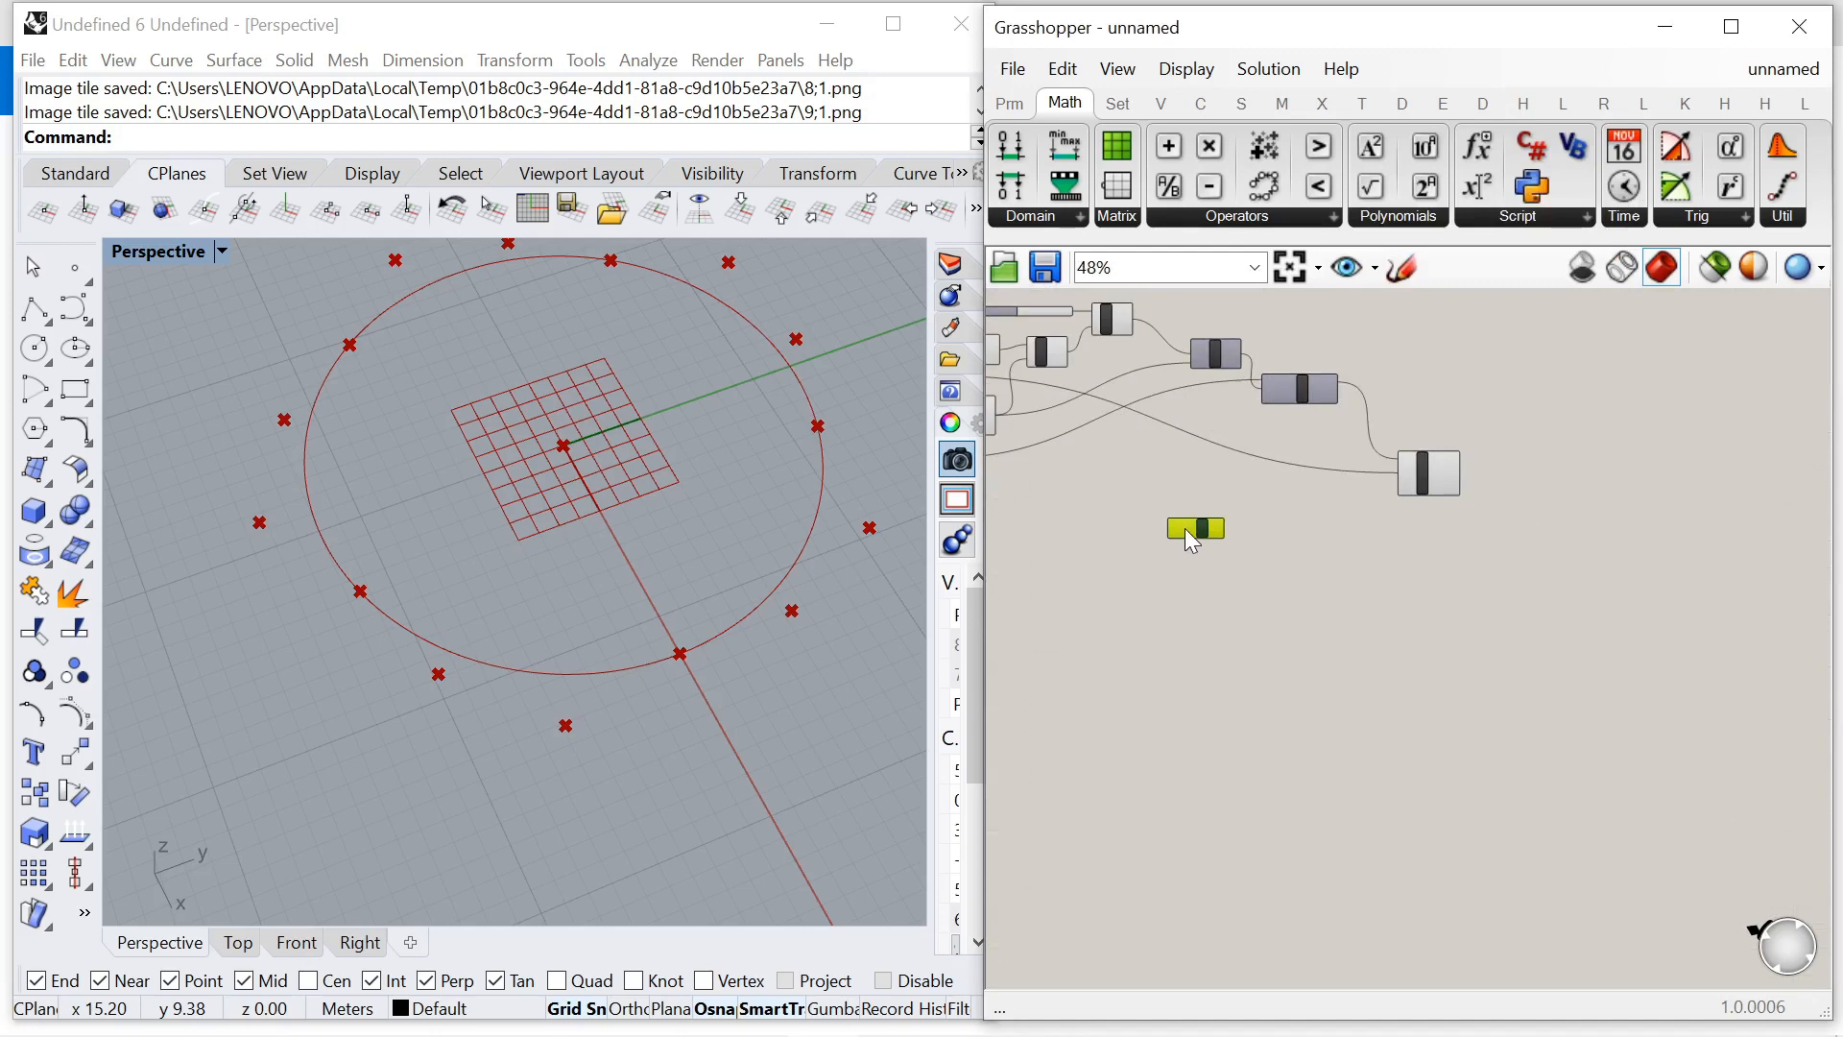
scroll(1188, 528, "down", 5)
scroll(1190, 515, "up", 10)
left_click(1234, 552)
scroll(1287, 571, "down", 2)
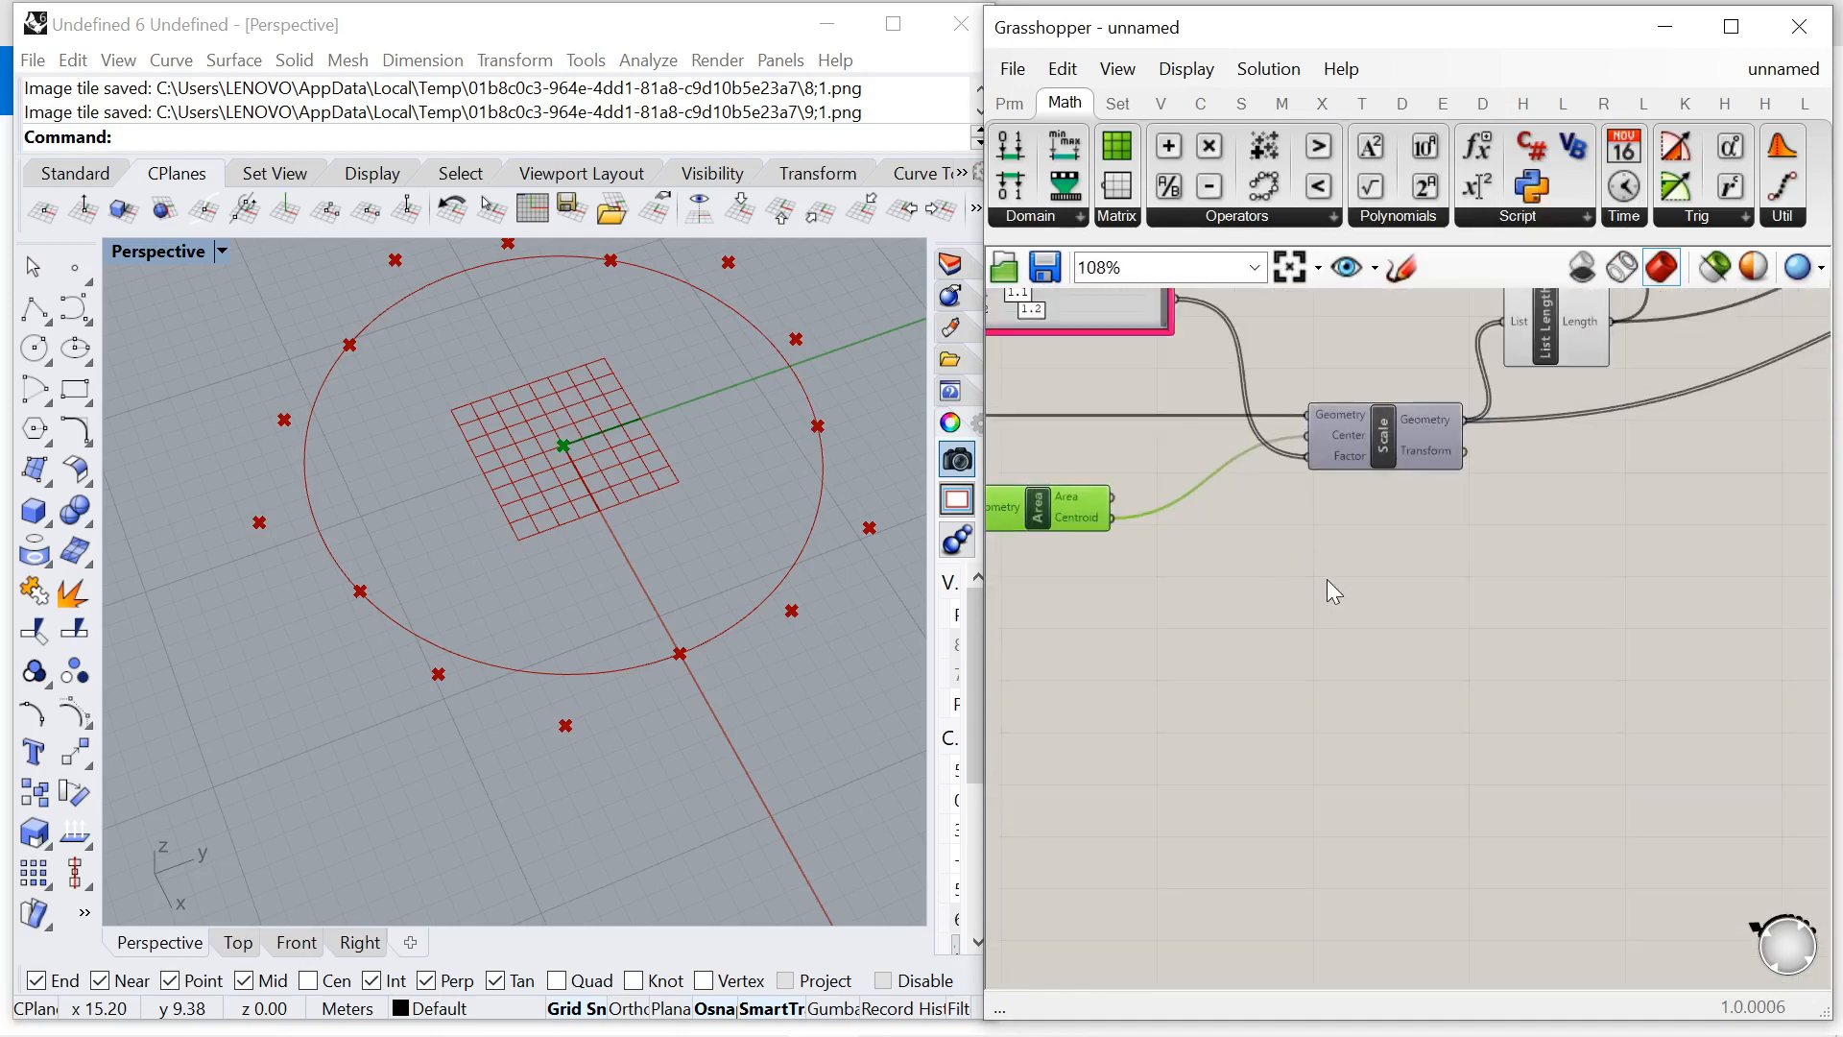
left_click_drag(1349, 547, 1636, 572)
scroll(1291, 638, "down", 8)
left_click_drag(1462, 610, 1632, 603)
Wire Divide Curve's Points output into Line's End Point input and view the radial lines from the center.
scroll(1601, 591, "up", 10)
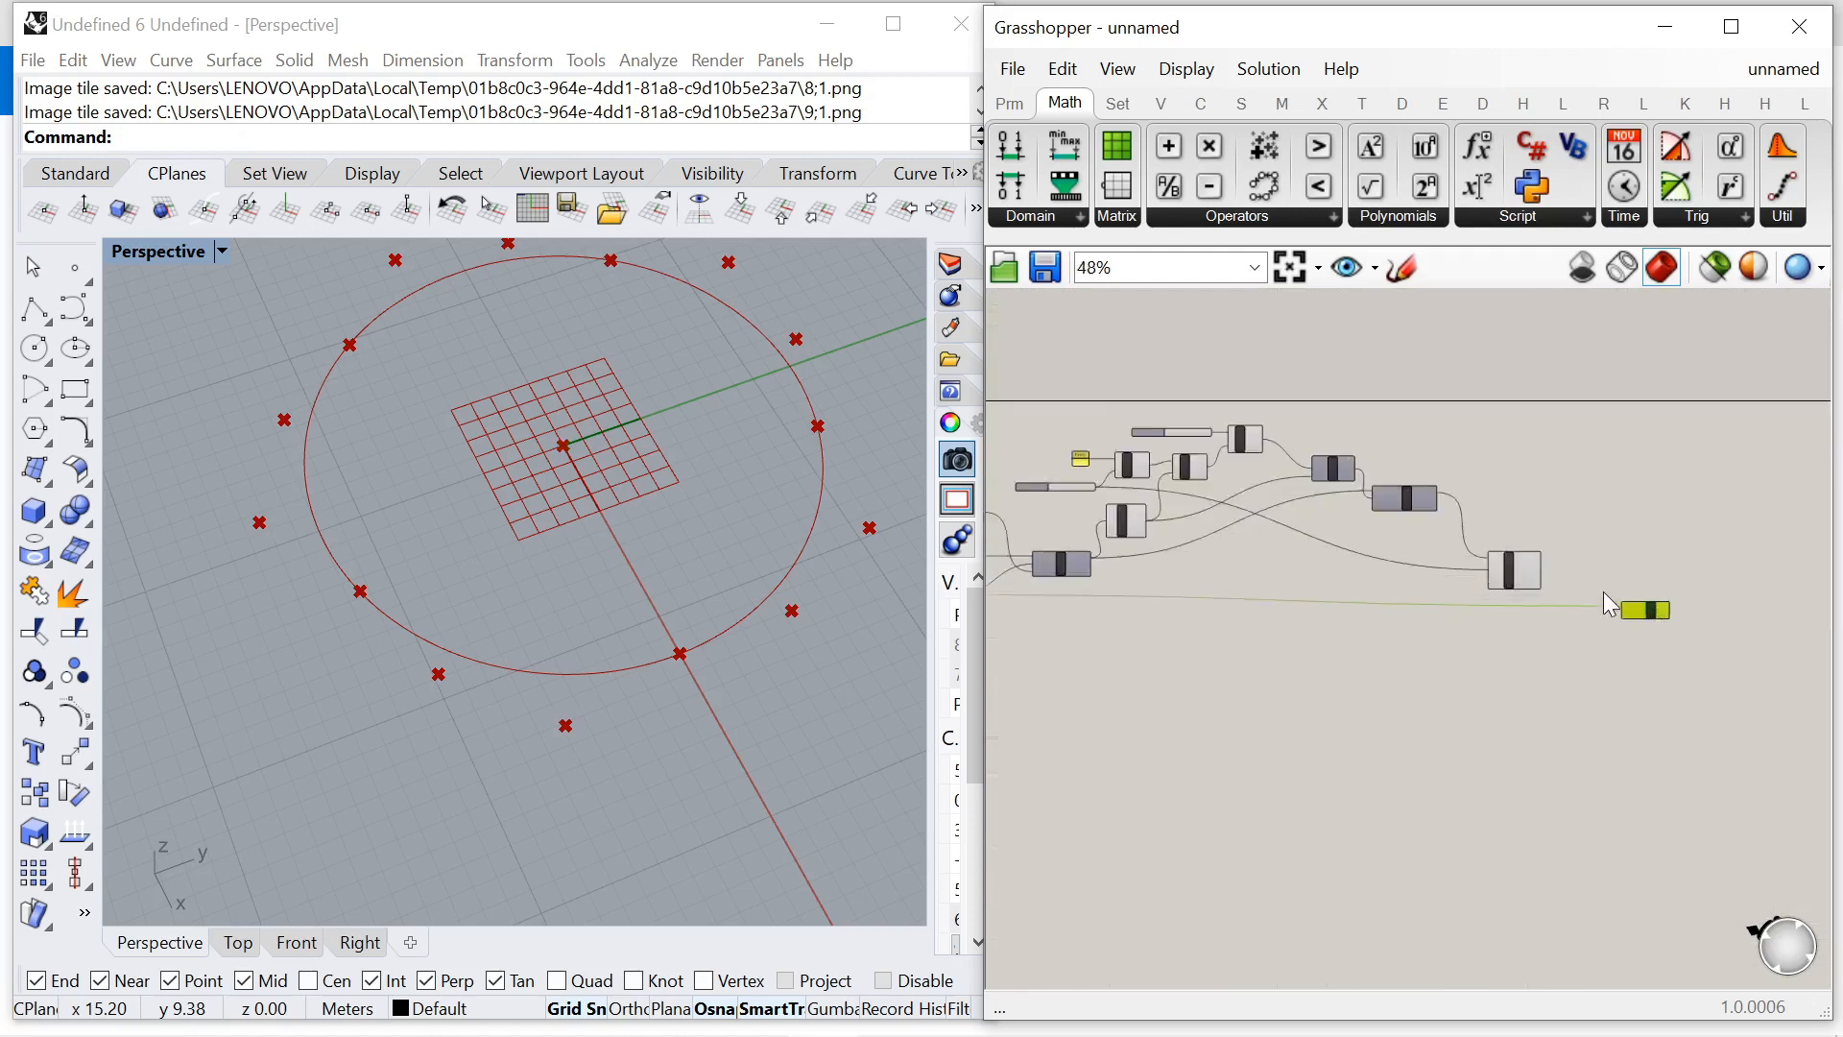
scroll(1499, 551, "down", 1)
right_click_drag(1499, 551, 1429, 530)
left_click(1234, 482)
left_click(1374, 462)
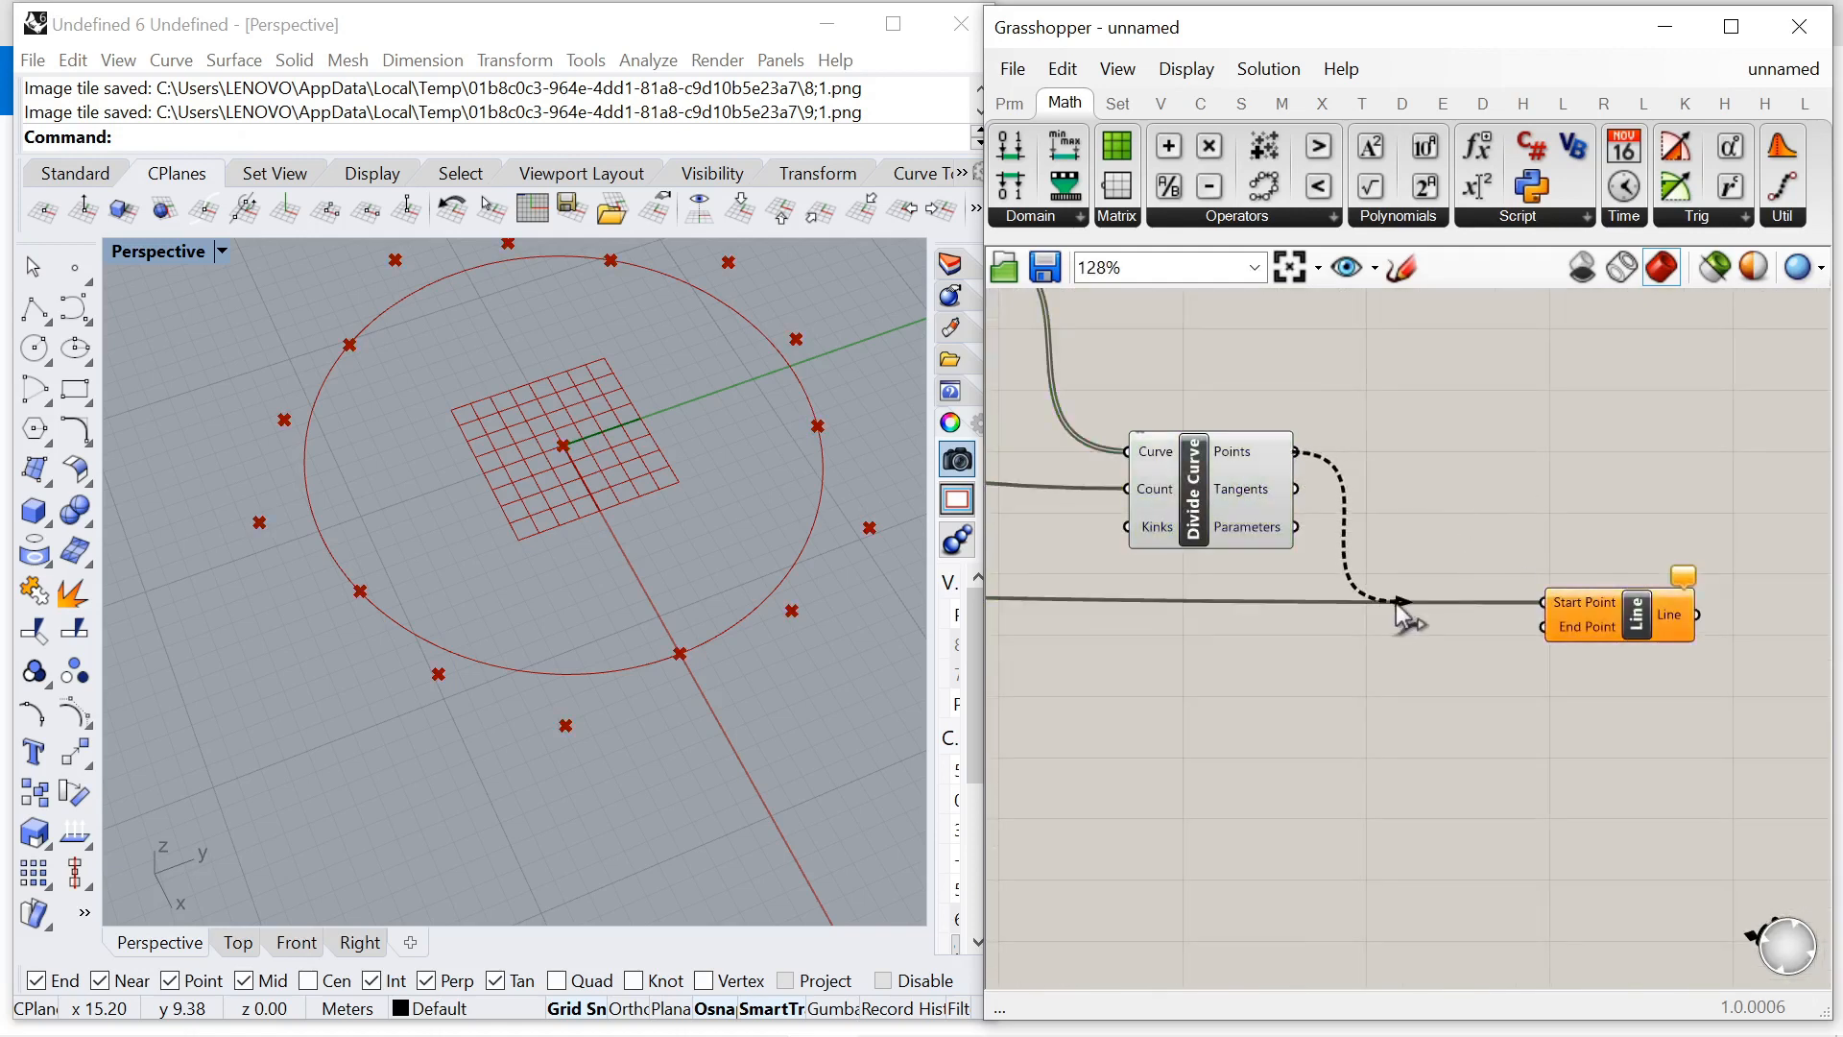
left_click_drag(1597, 616, 1590, 601)
left_click(1409, 672)
right_click_drag(636, 653, 594, 560)
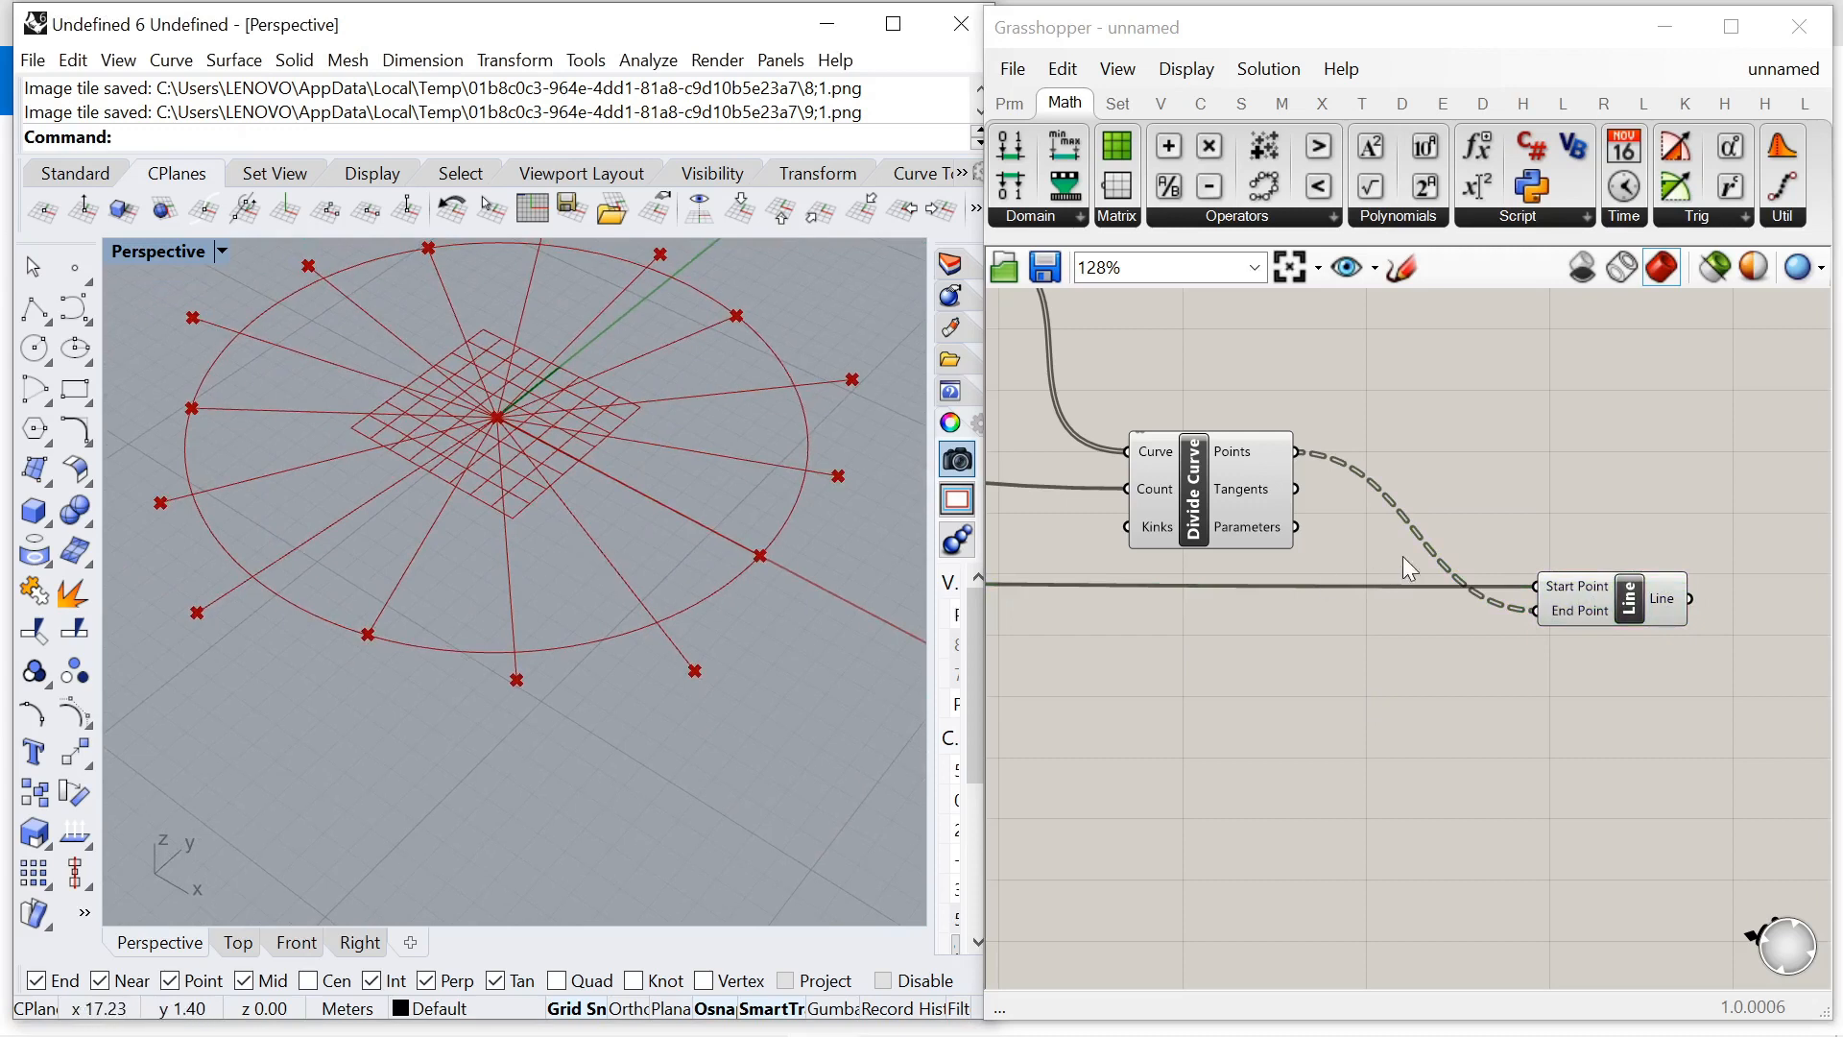
Select all the components of the definition, from the radius slider to Line, and group them.
scroll(1402, 556, "down", 4)
scroll(1390, 545, "up", 4)
left_click(1291, 521)
left_click(1542, 459)
scroll(1584, 486, "down", 5)
scroll(1584, 486, "down", 4)
left_click_drag(1035, 389, 1593, 522)
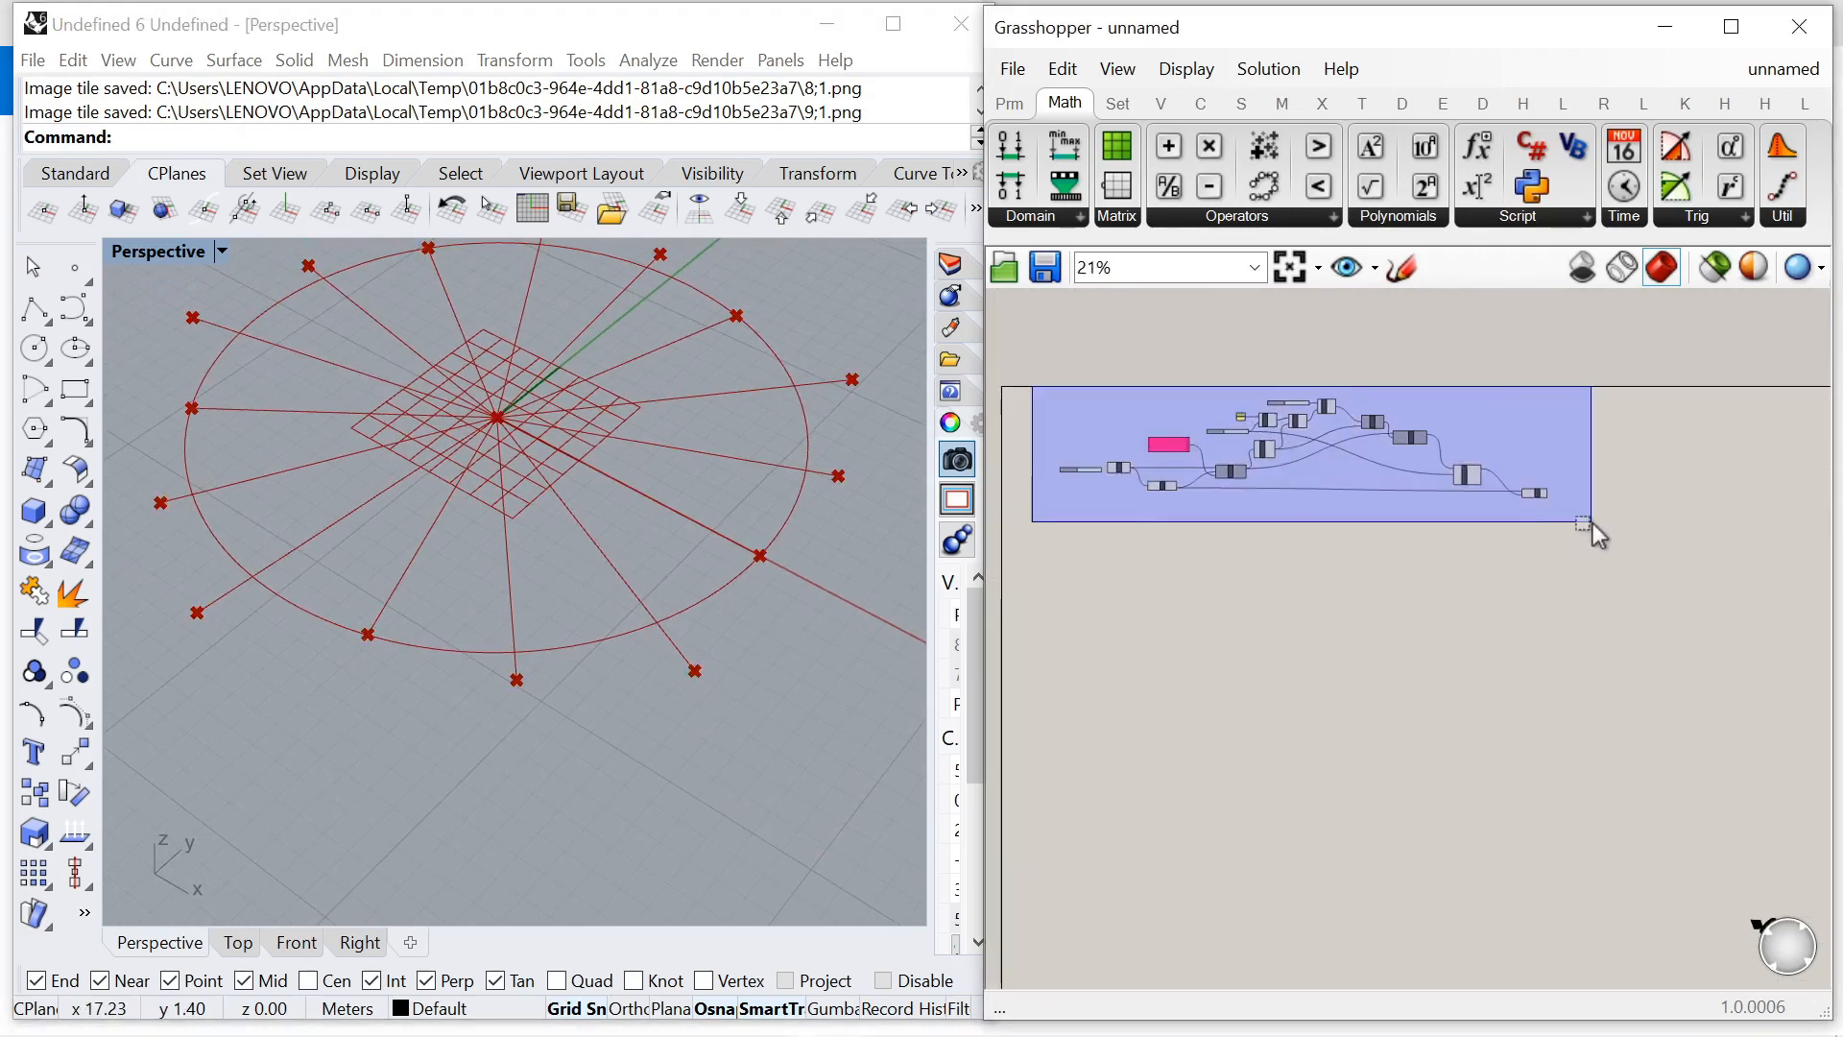
right_click(1518, 436)
left_click(1614, 632)
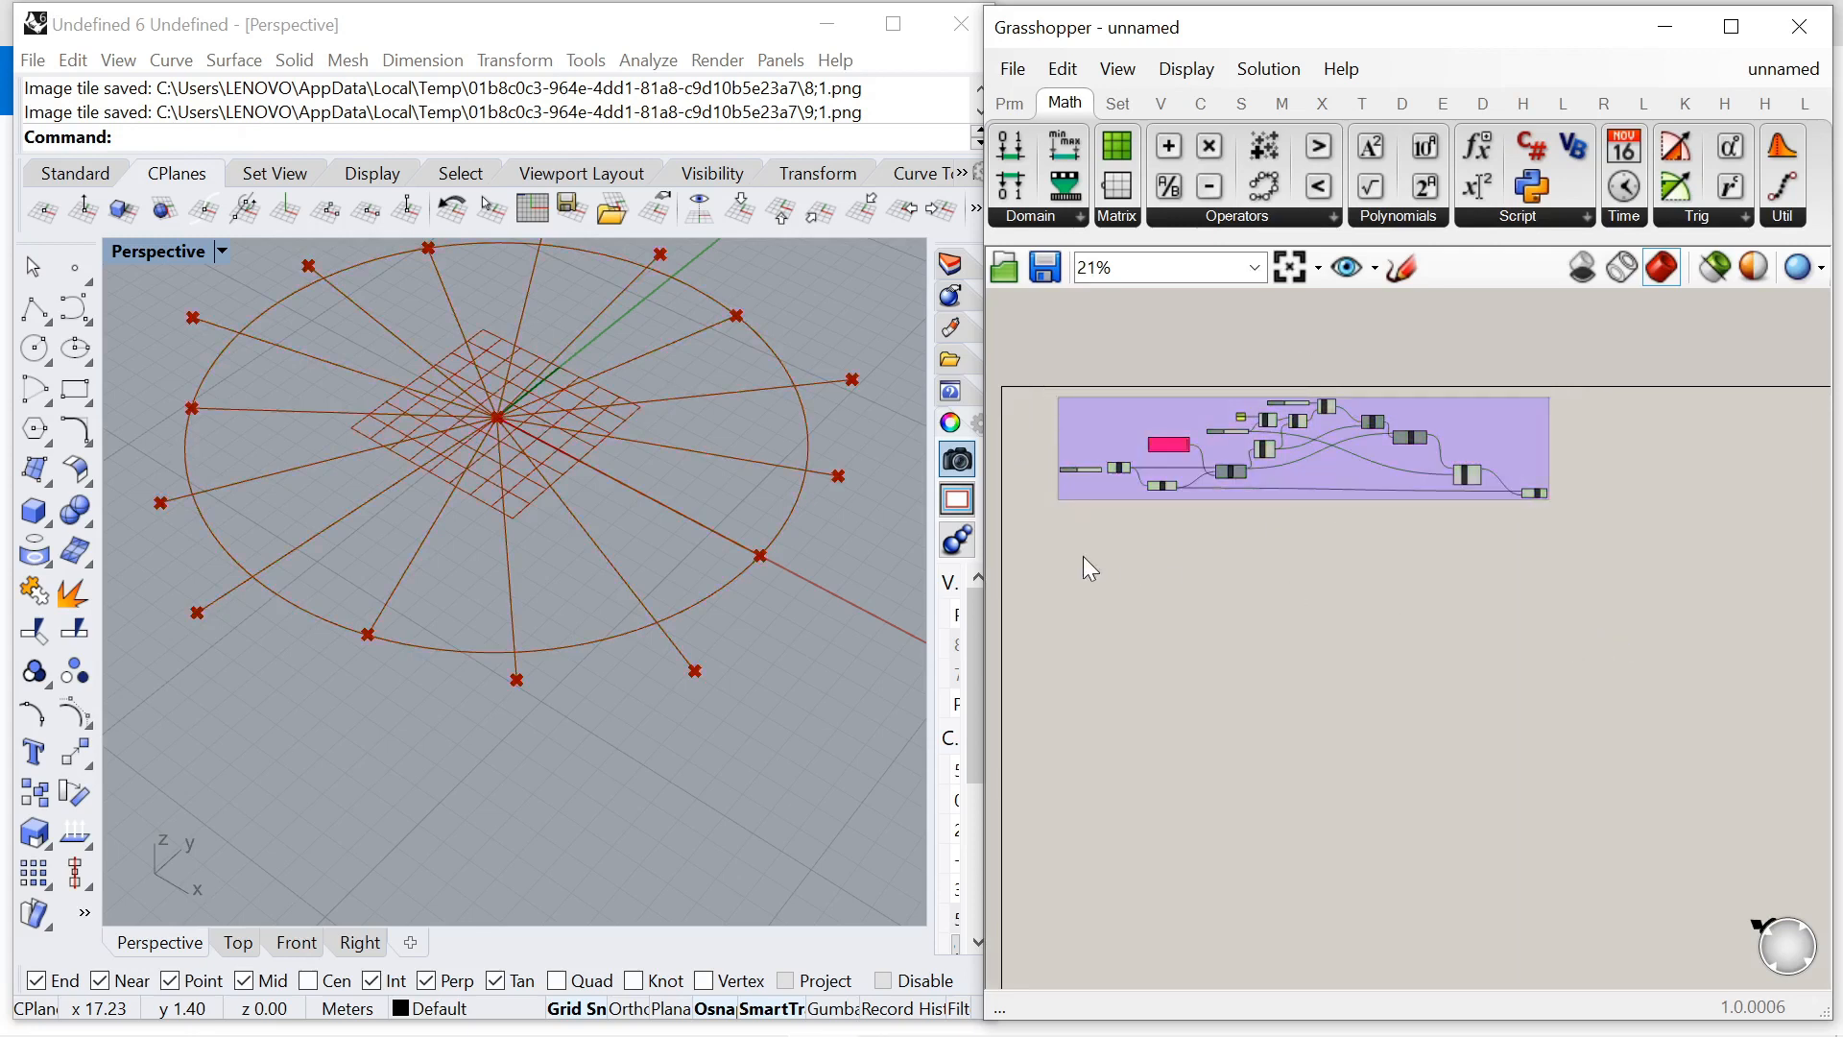
Add a Sphere component with Base and Radius inputs in the empty canvas below the group.
scroll(1178, 509, "up", 3)
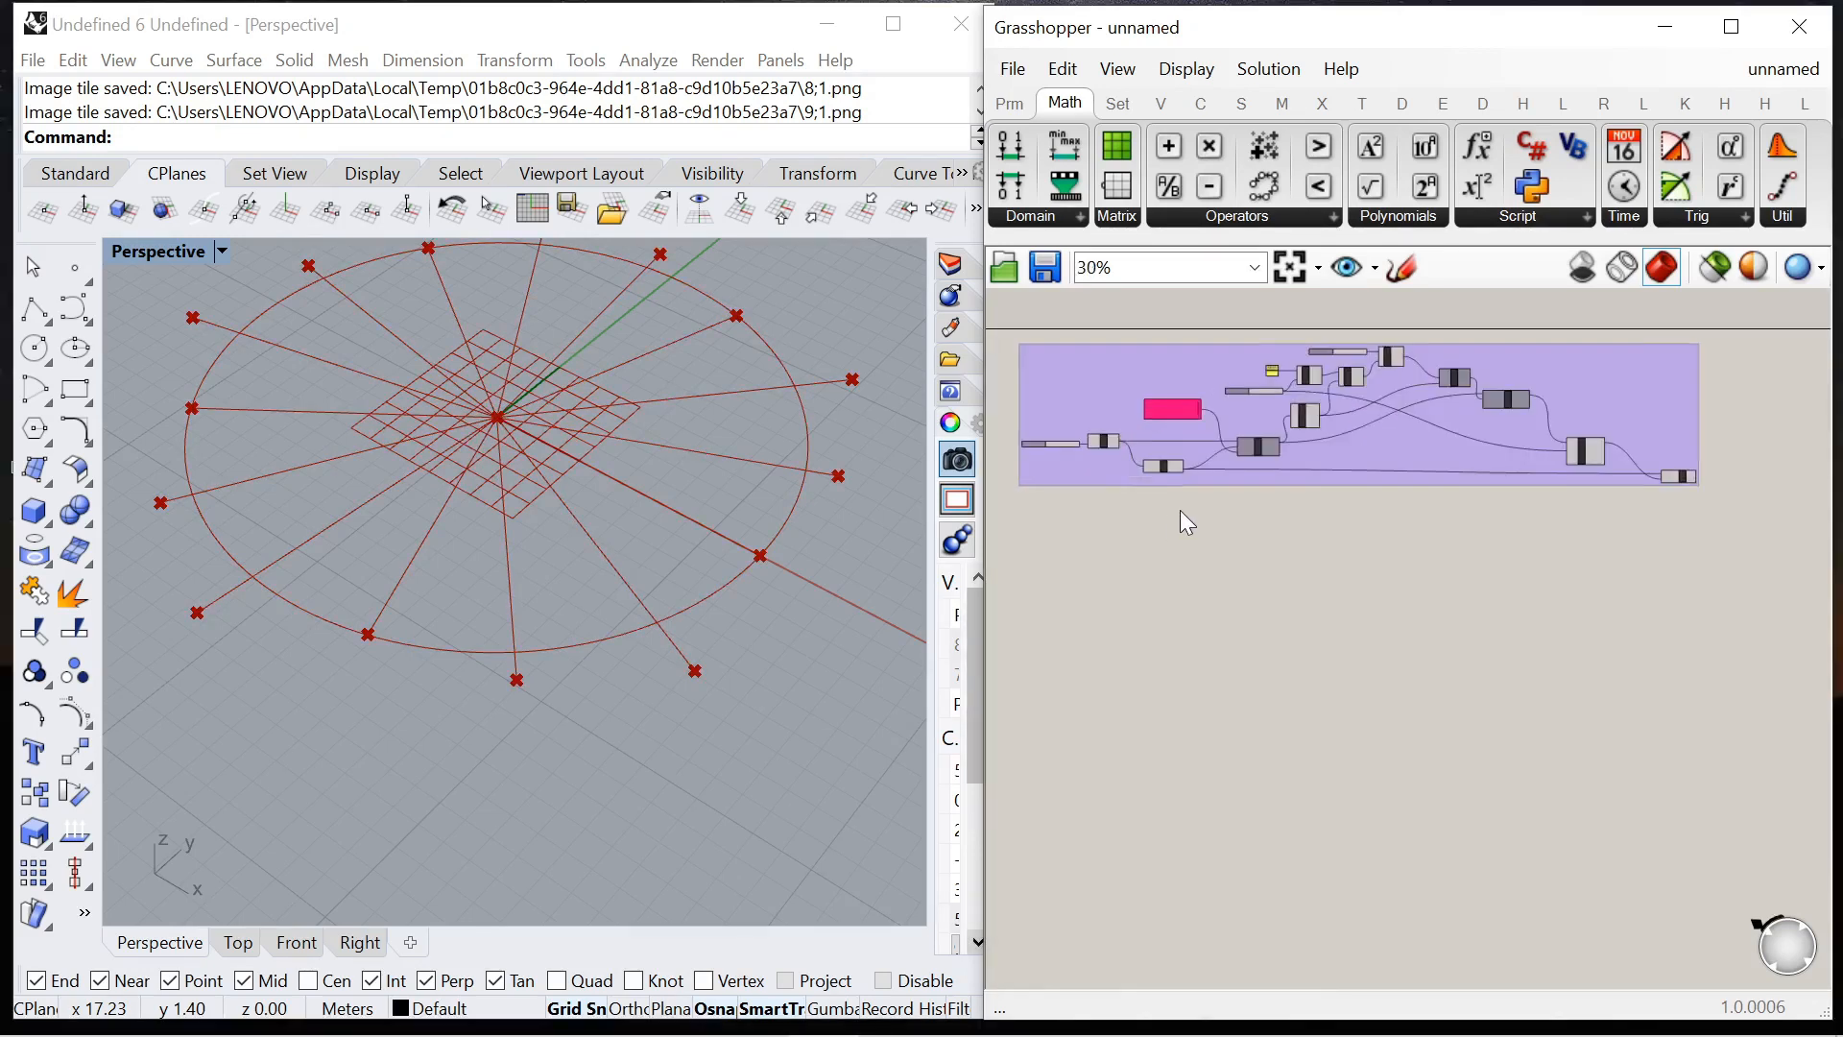
scroll(1268, 555, "up", 5)
double_click(1258, 568)
type("sphere")
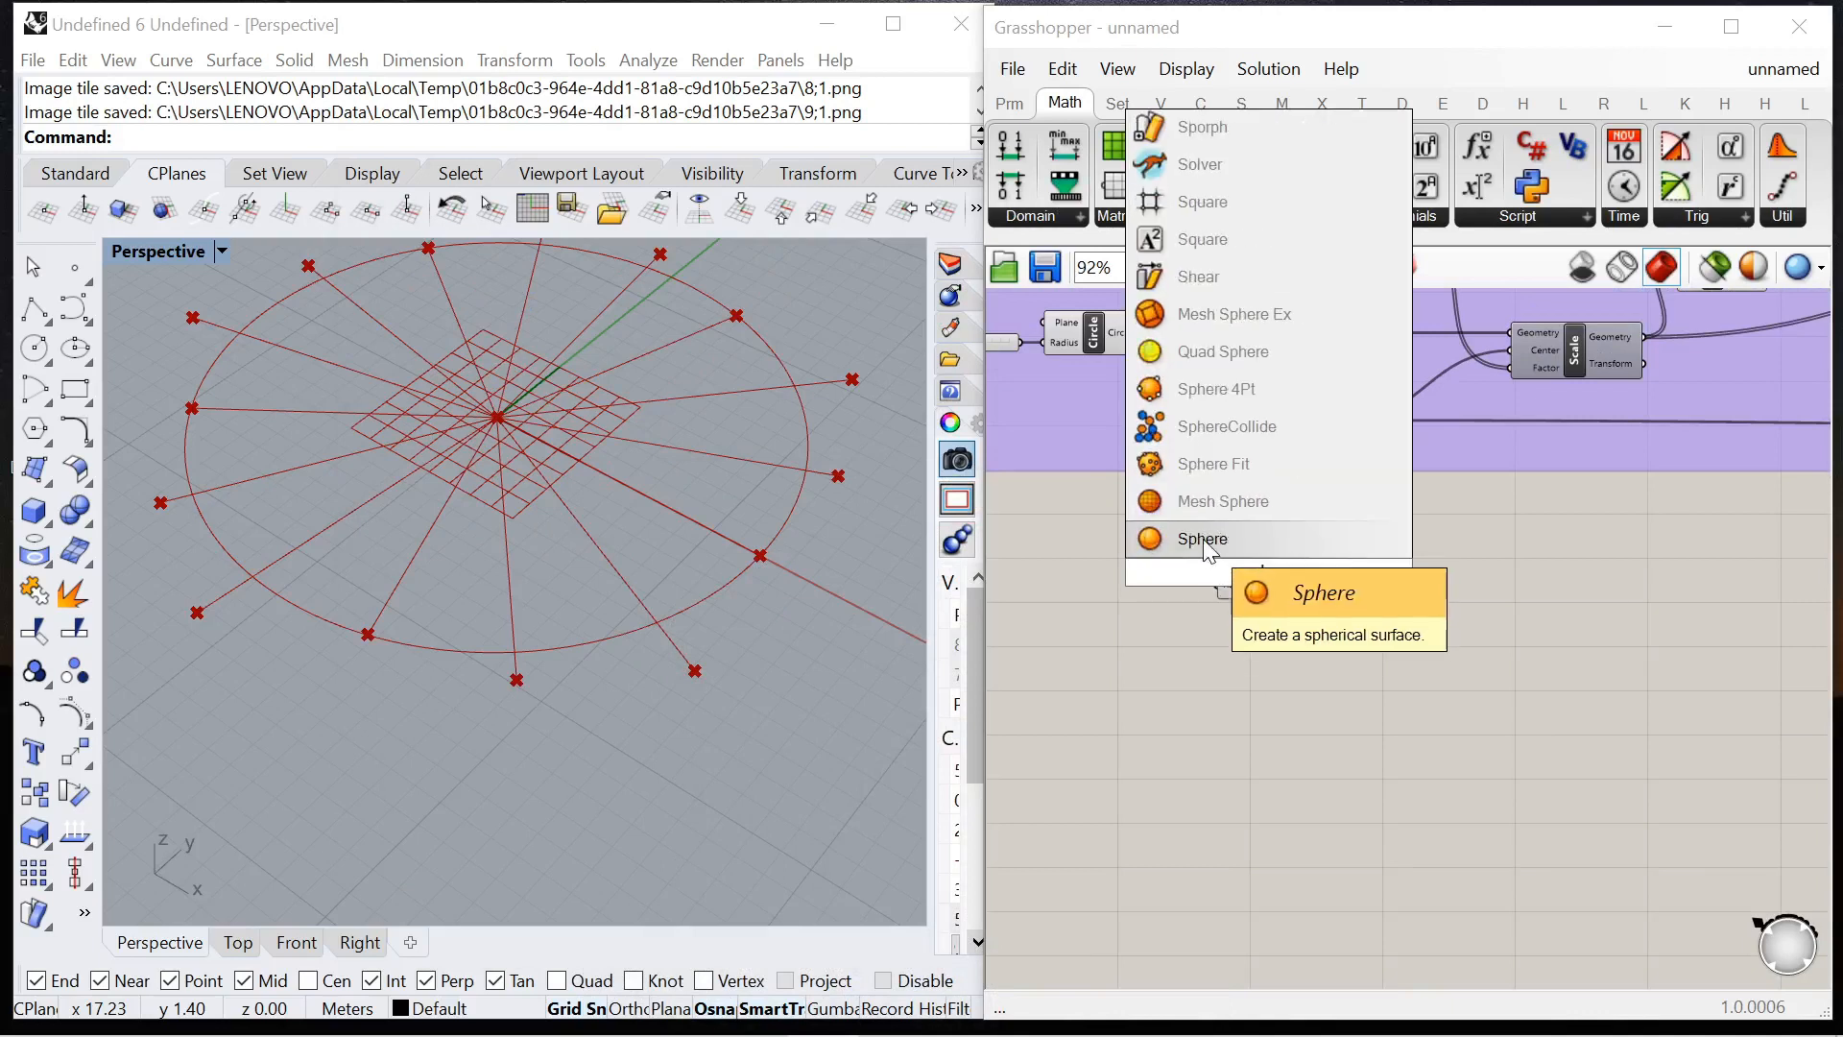
left_click(1201, 539)
scroll(1259, 591, "down", 2)
scroll(1339, 557, "up", 4)
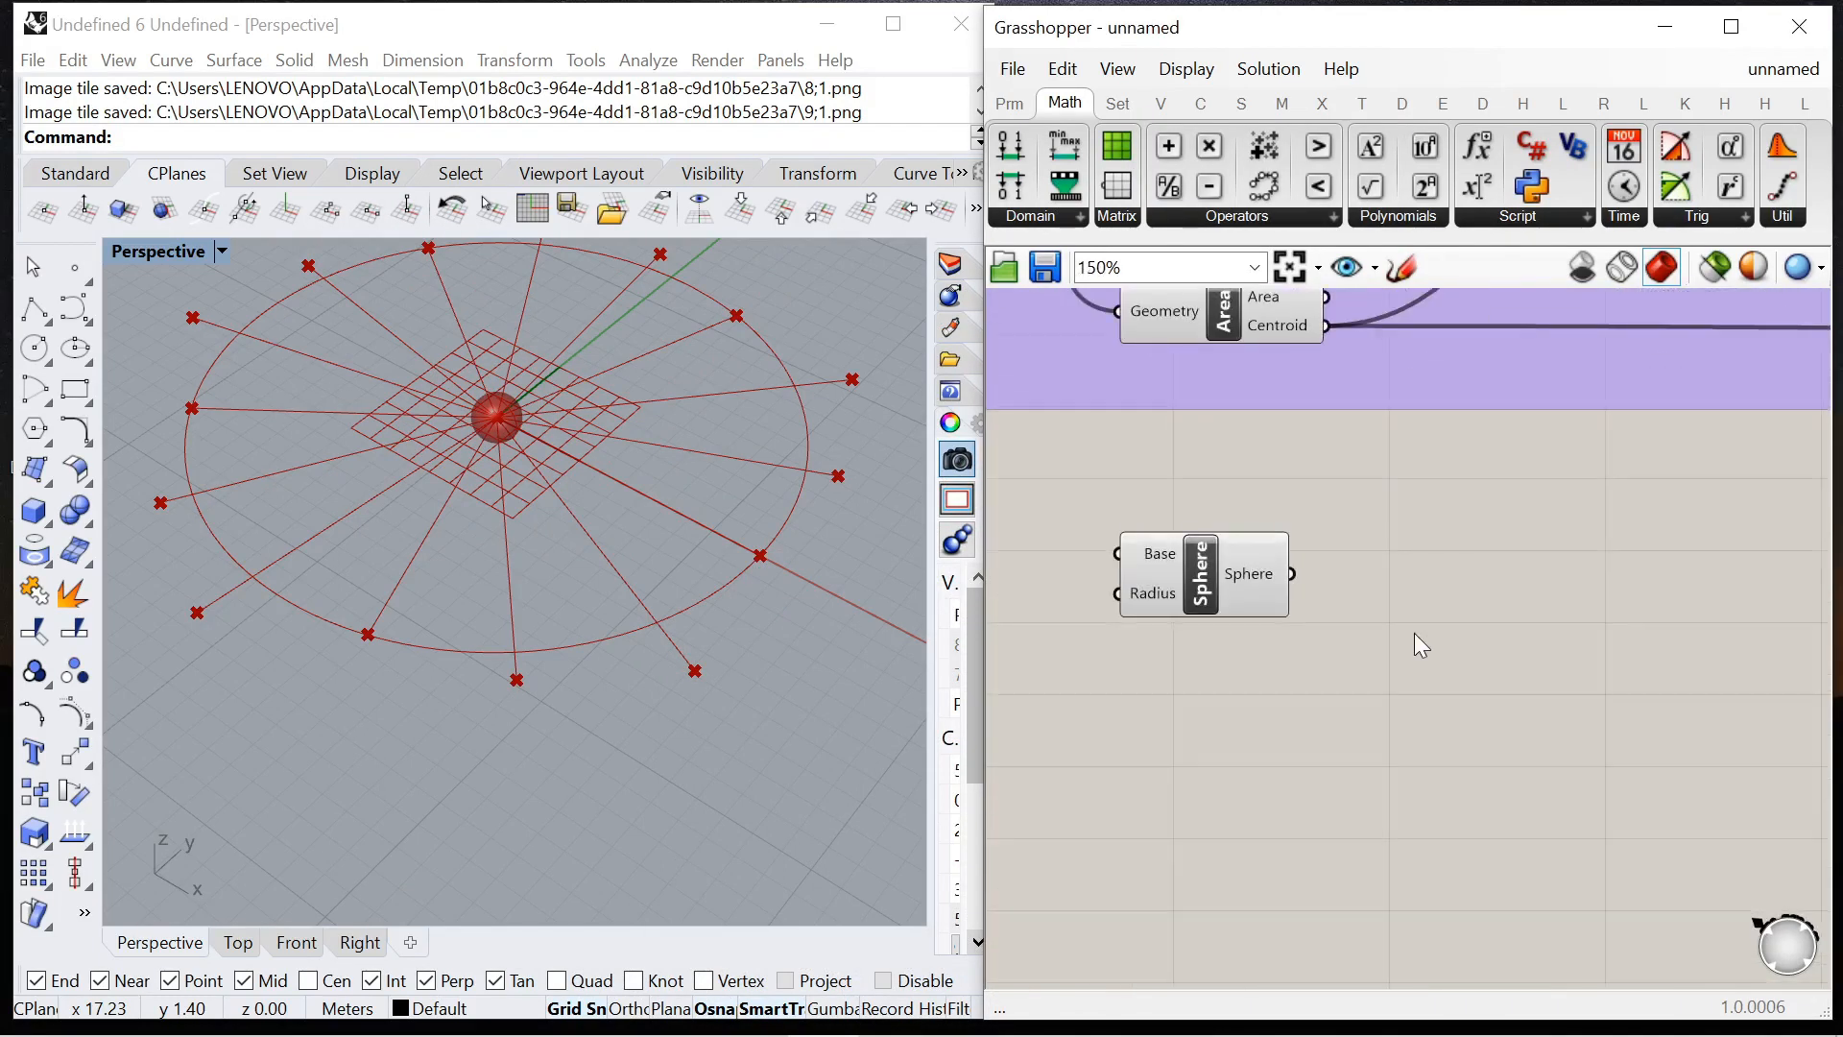
Add an Isotrim component and place it to the right of the Sphere component.
double_click(1414, 632)
type("isotrim")
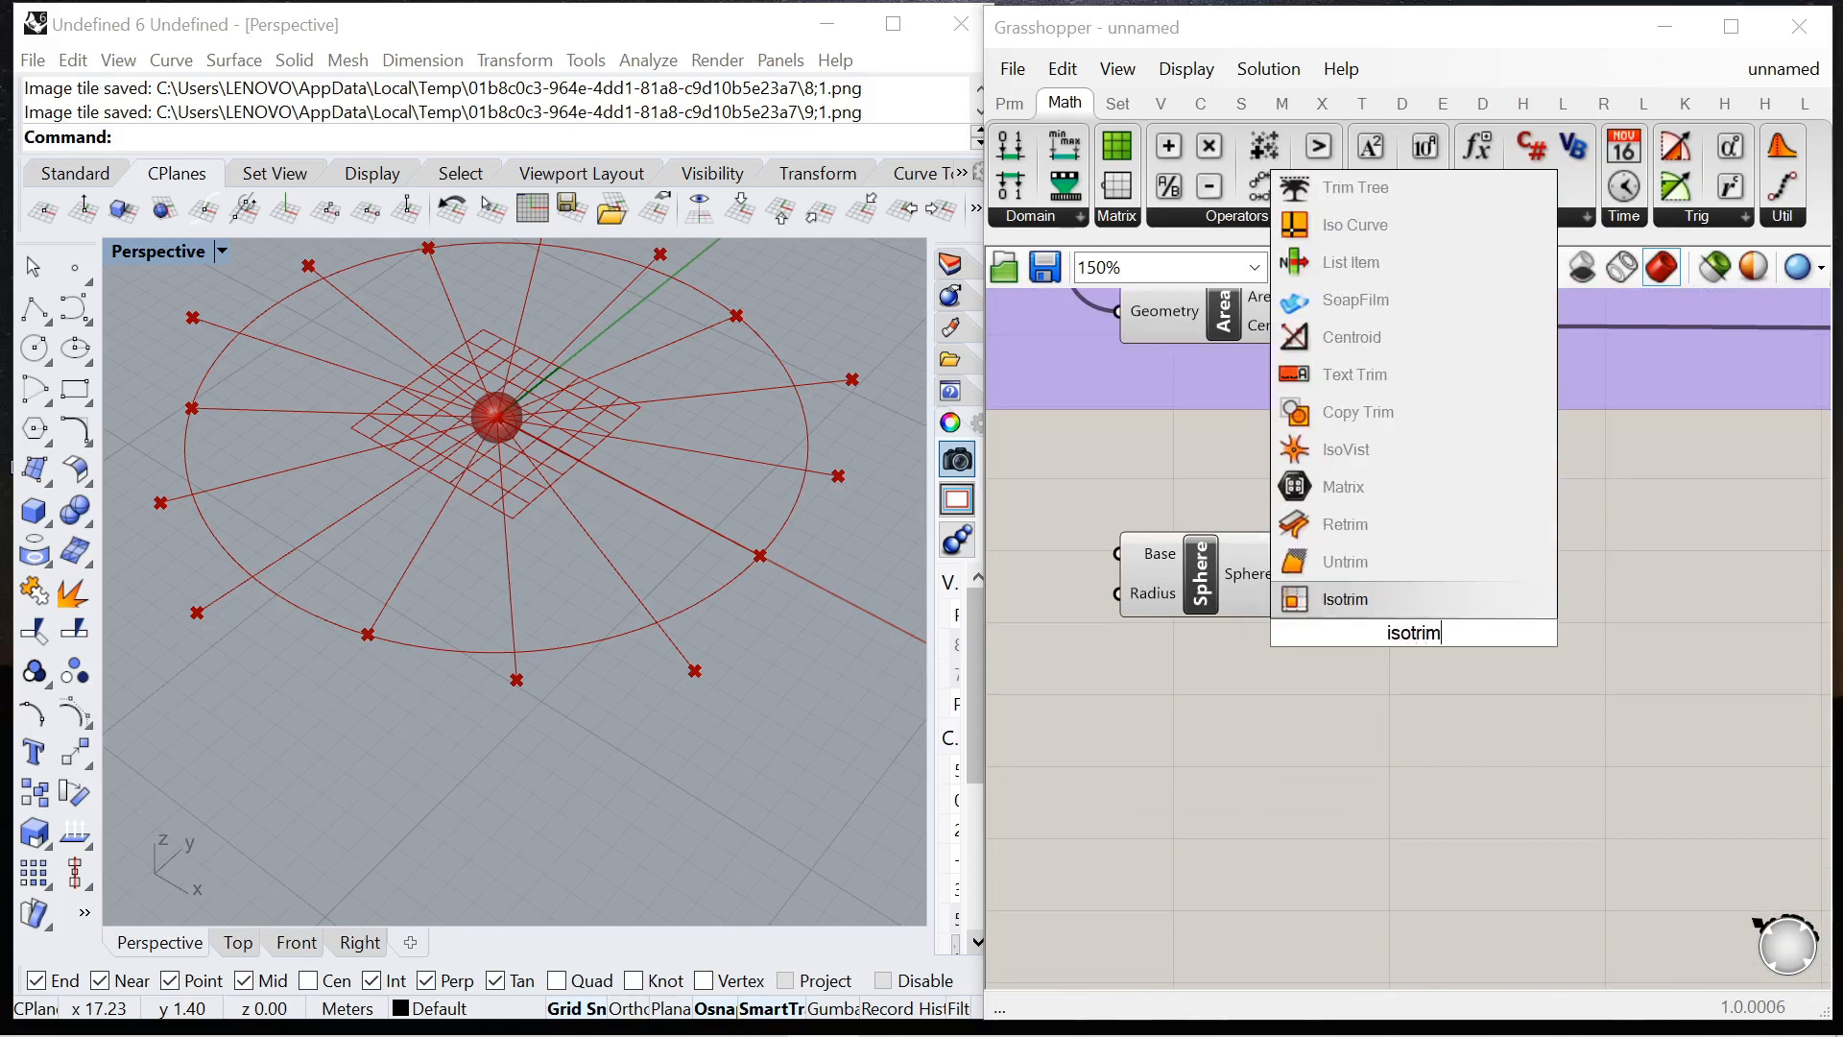
left_click(1365, 613)
left_click_drag(1384, 635, 1552, 612)
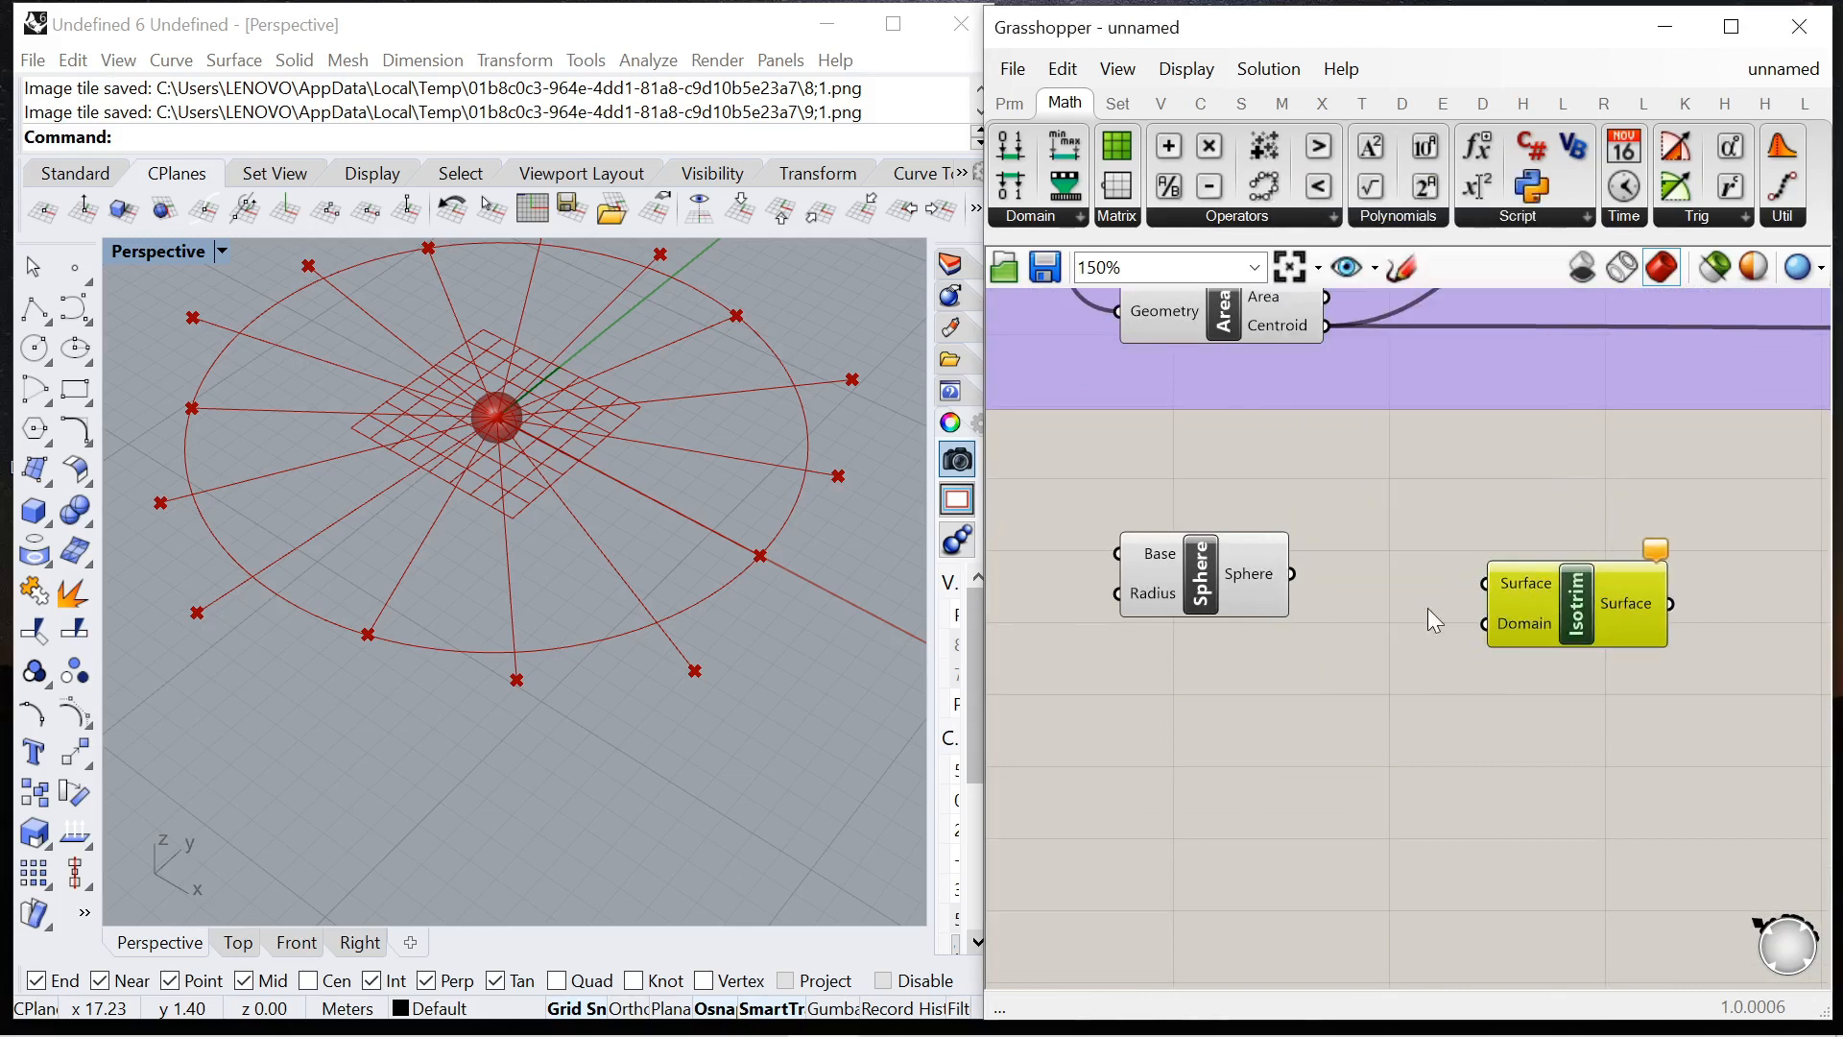
Wire the slider that drives the Circle's radius into Sphere's Radius input.
scroll(1401, 583, "down", 2)
scroll(1094, 399, "up", 1)
left_click_drag(1263, 702, 1415, 697)
scroll(1152, 624, "down", 8)
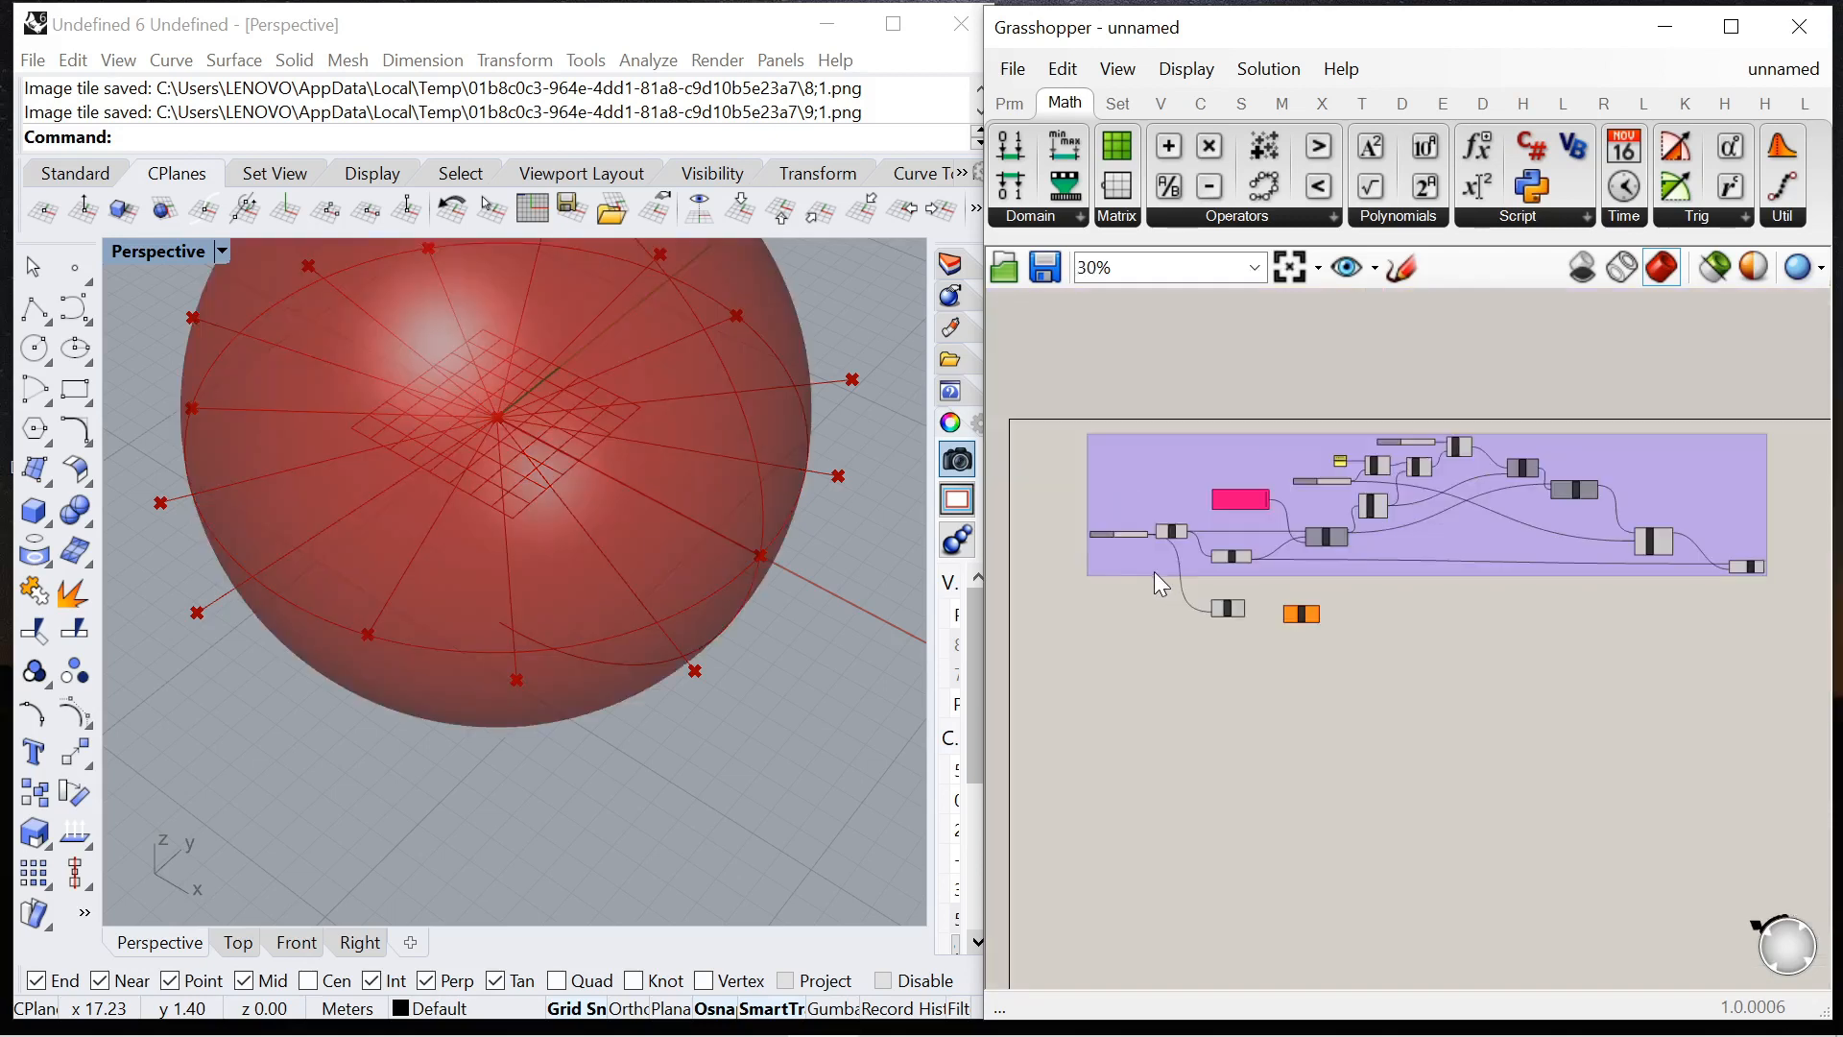
Turn off the preview of all components in the purple group.
left_click_drag(1070, 408, 1787, 585)
right_click(1598, 365)
left_click(1675, 409)
left_click(1599, 401)
scroll(1282, 641, "up", 8)
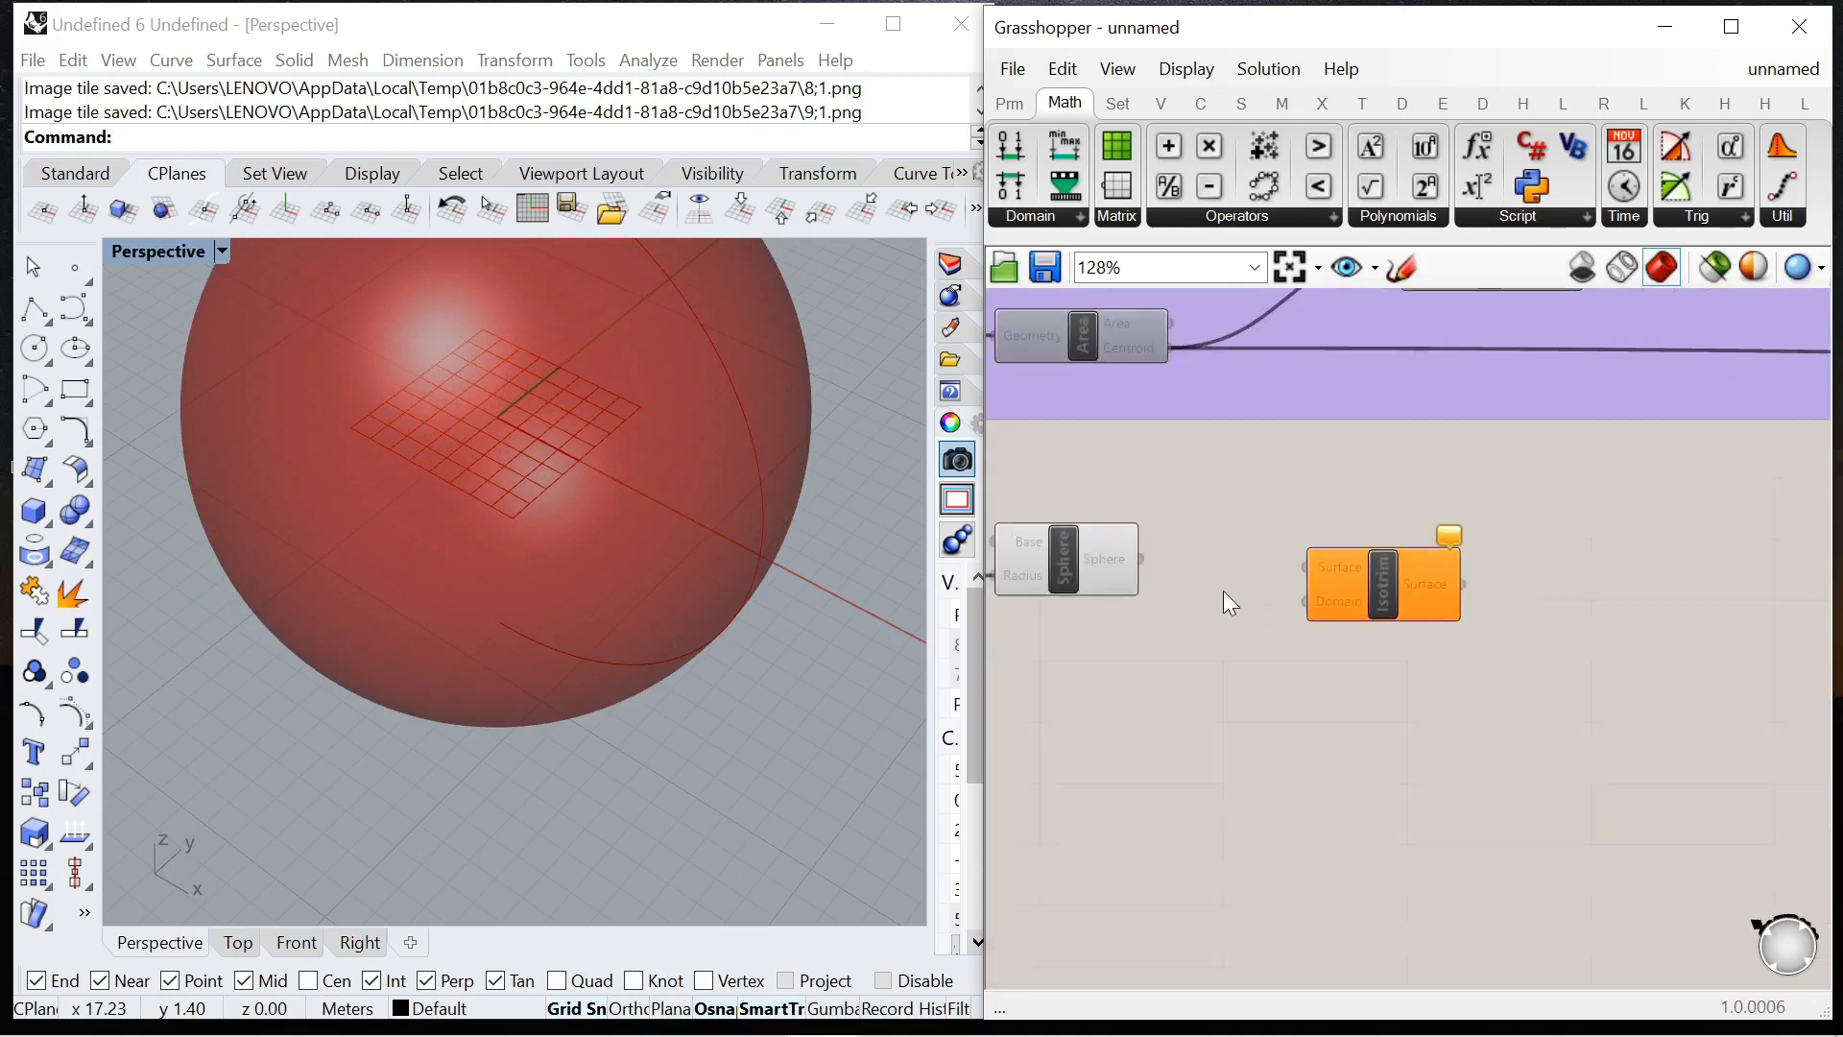
Wire Sphere into Isotrim's Surface and a new Divide Domain² component's Domain, and connect its Segments output to Isotrim's Domain.
left_click_drag(1356, 589, 1574, 592)
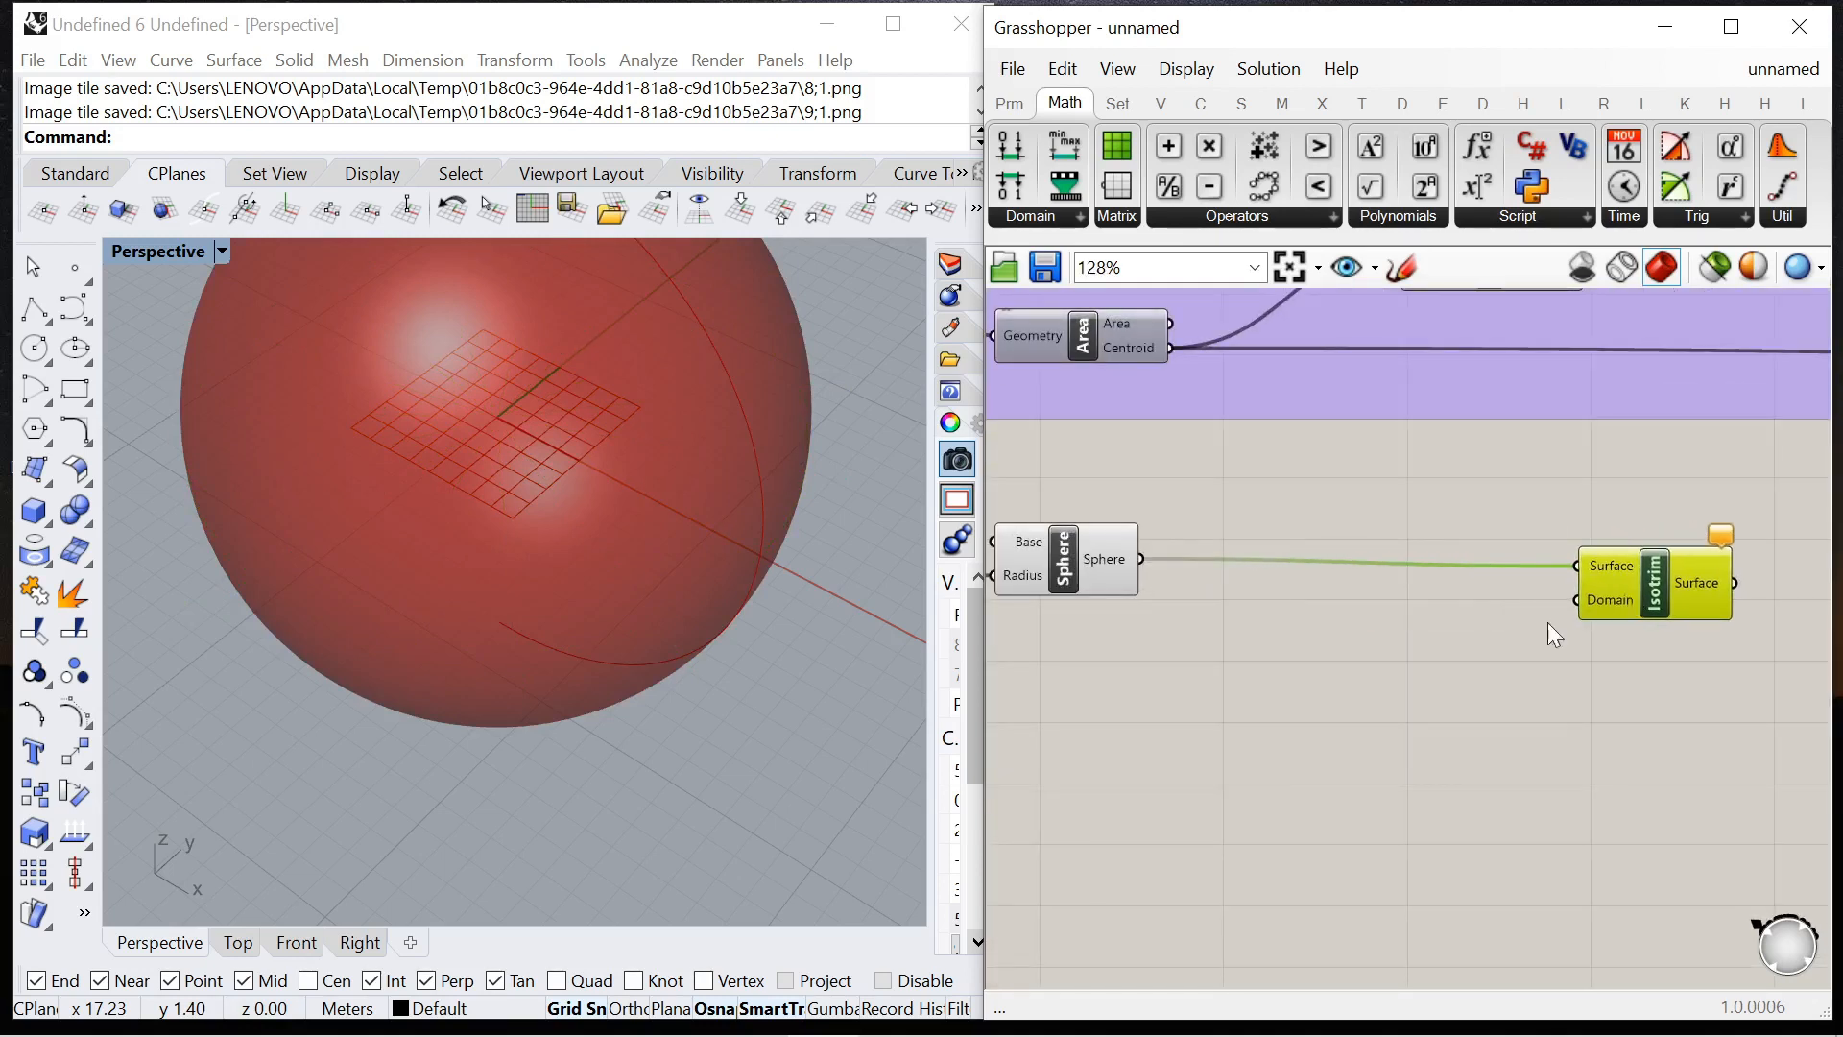
double_click(1352, 676)
type("divide")
left_click(1353, 630)
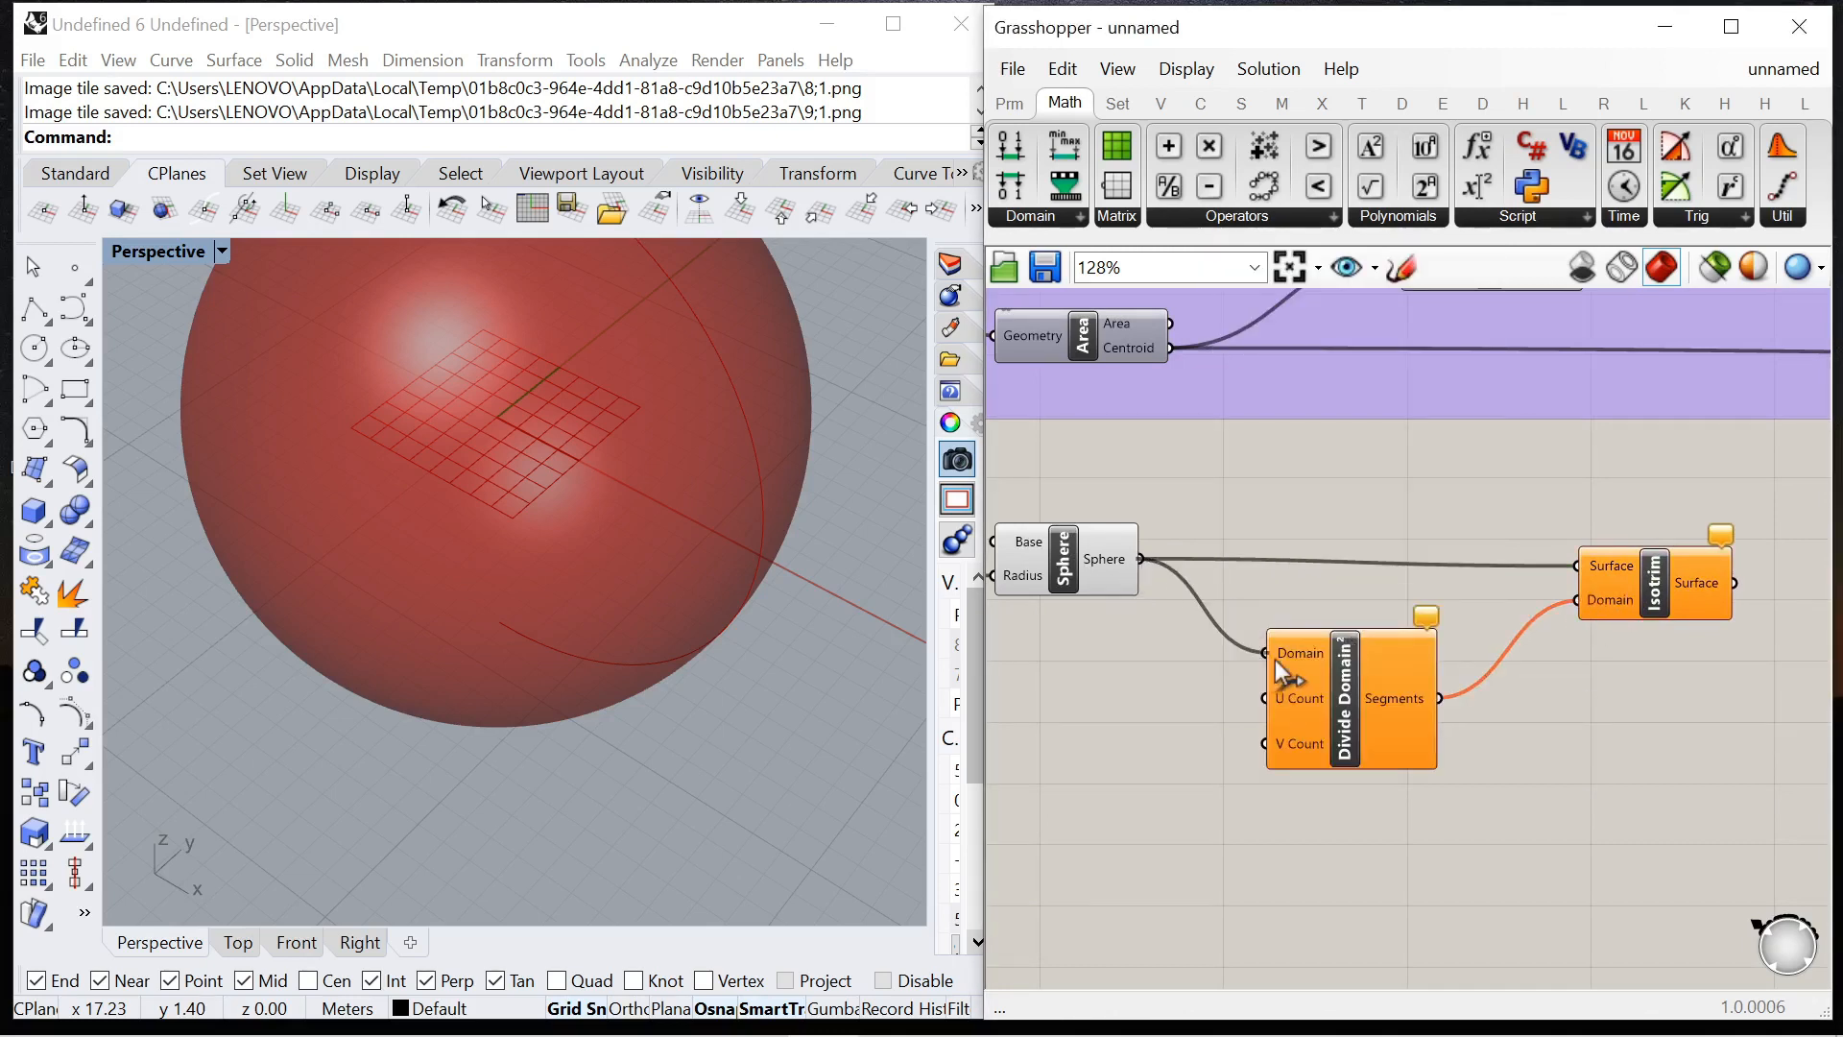
left_click_drag(1274, 659, 1309, 669)
left_click(1183, 778)
Turn off the preview of the Sphere component.
scroll(1189, 585, "down", 3)
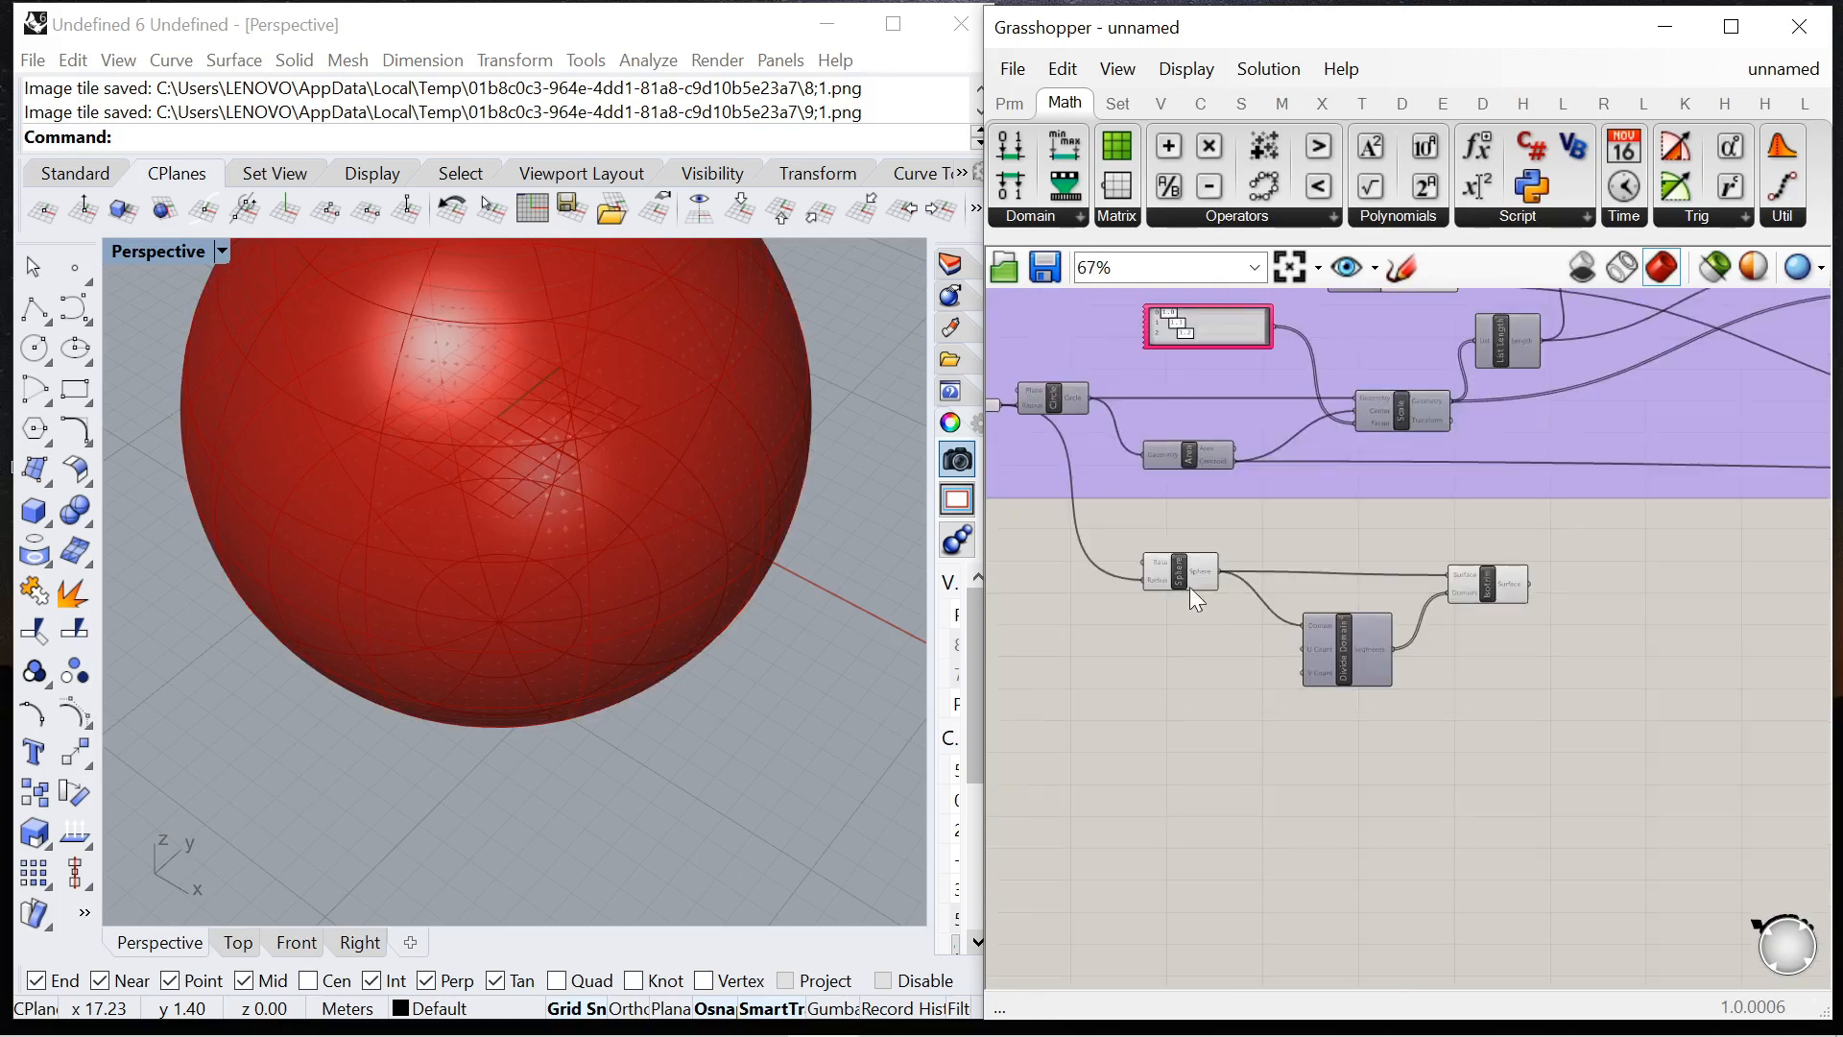
left_click(1188, 586)
scroll(1214, 676, "up", 3)
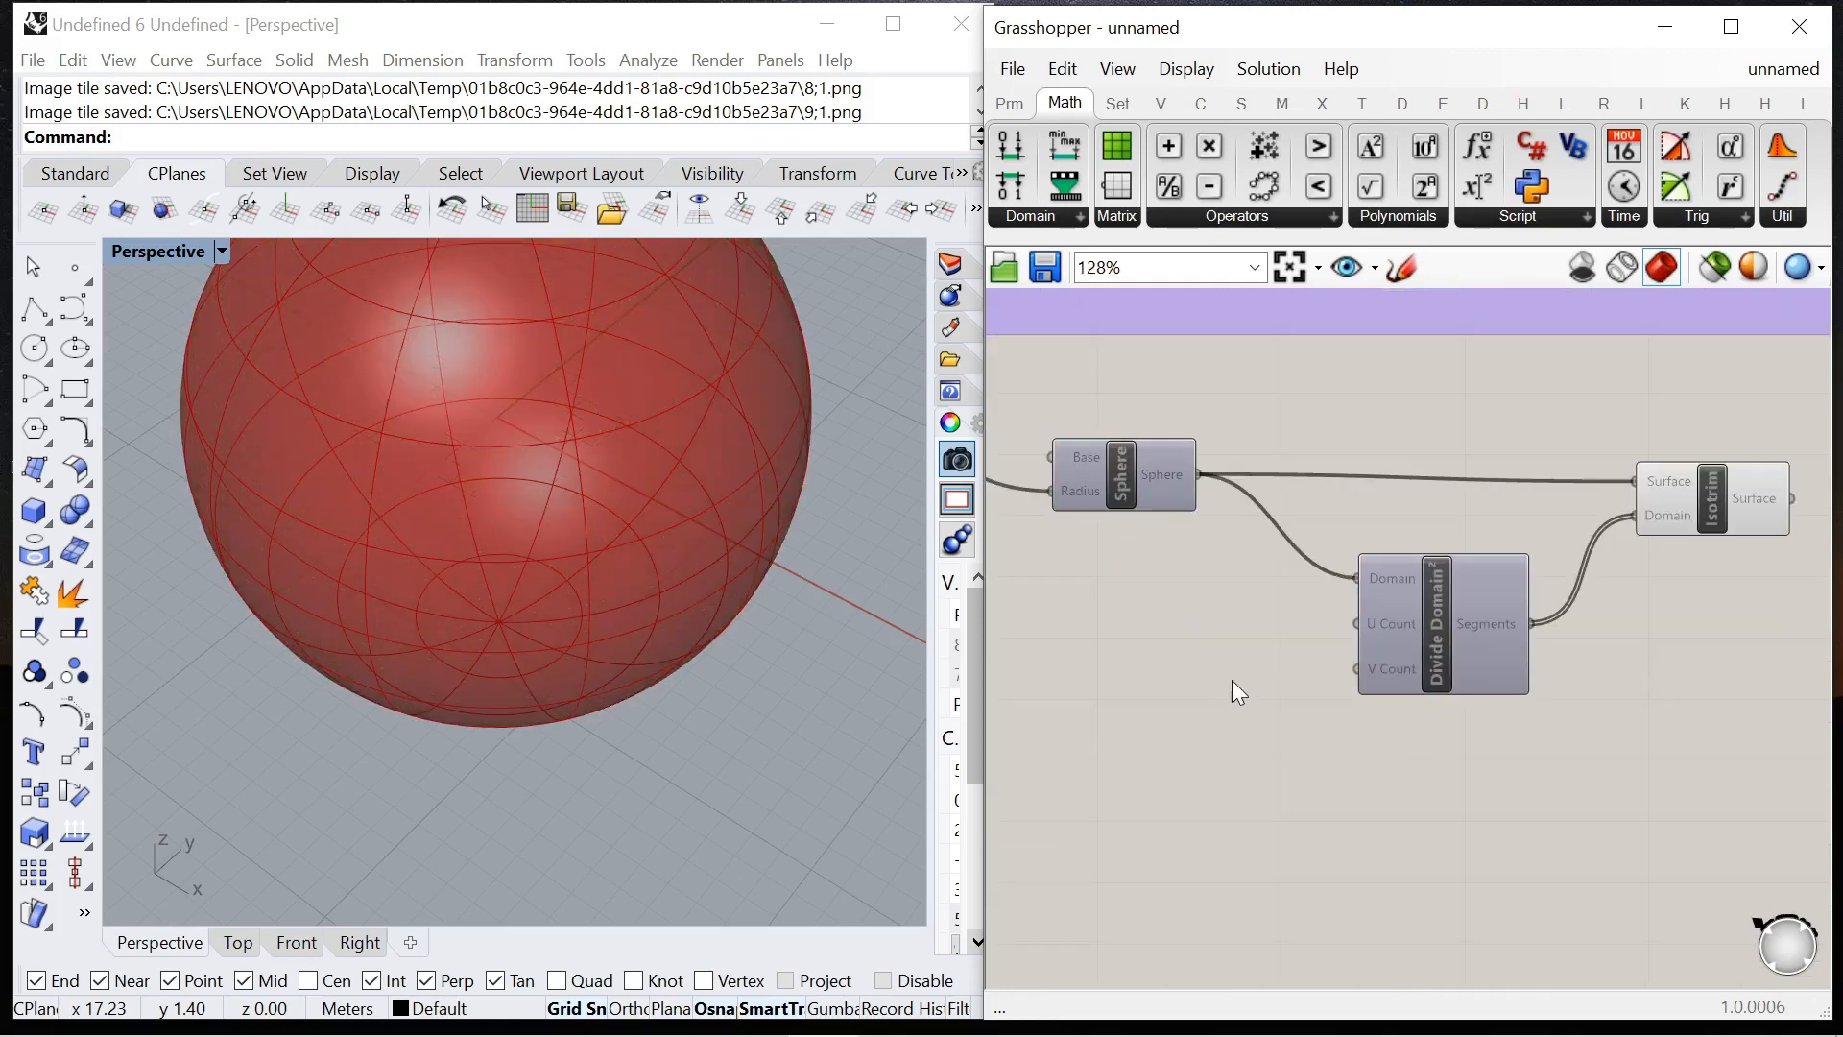
Add two number sliders ranging from 0 to 2 and wire them into Divide Domain²'s U Count and V Count inputs.
double_click(1229, 677)
type("0<")
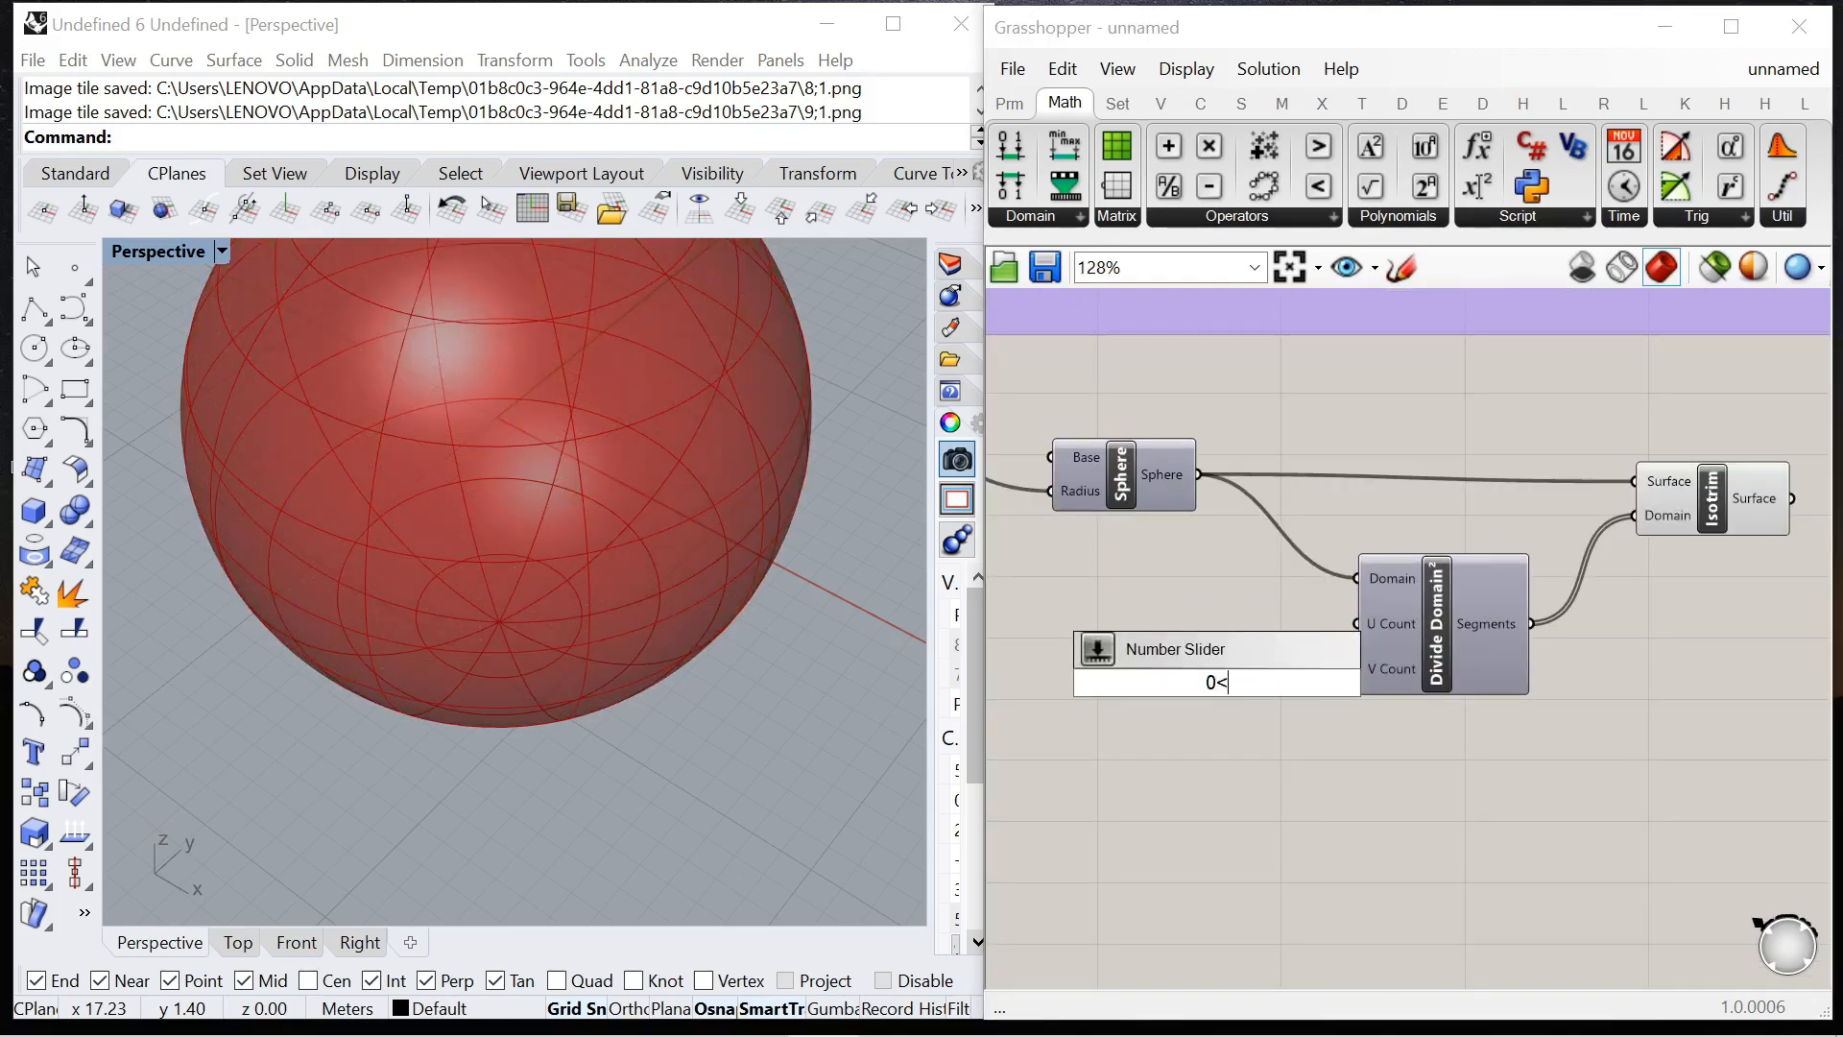
type("10")
key("Return")
left_click_drag(1140, 678, 1084, 656)
scroll(1252, 617, "up", 3)
left_click_drag(1425, 634, 1422, 630)
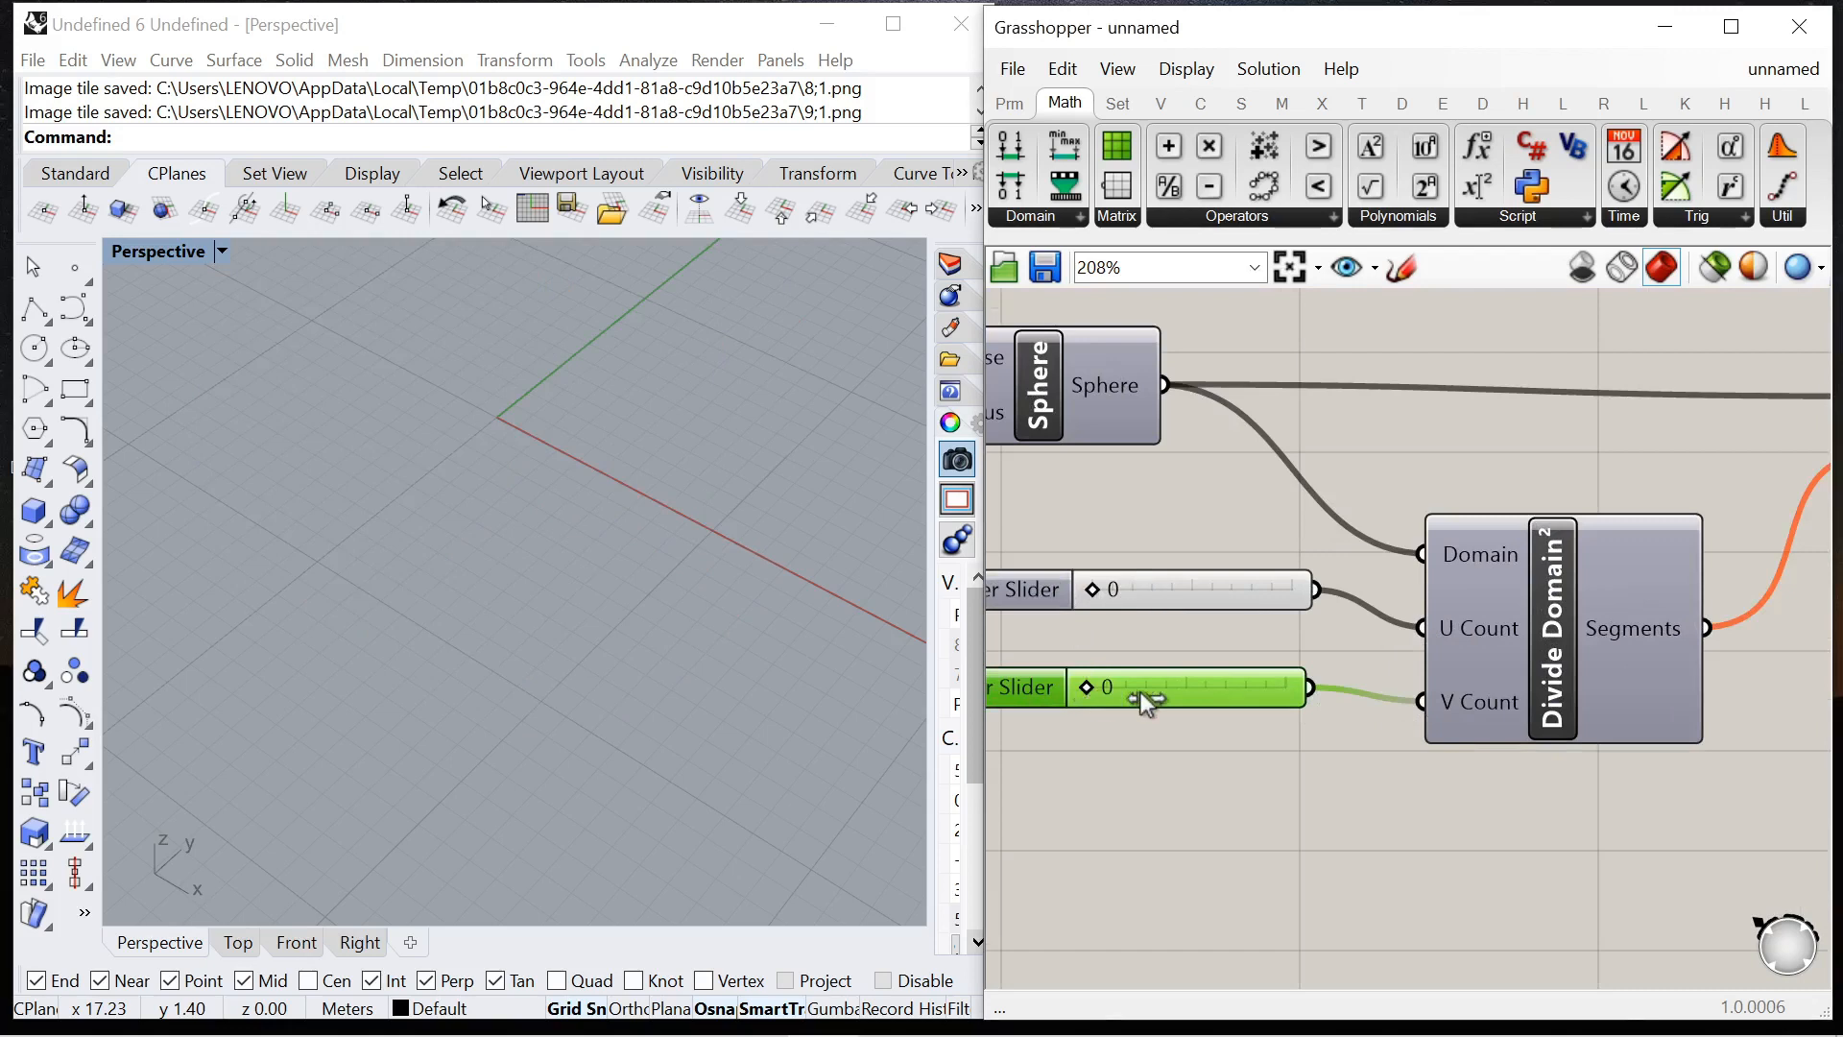
Set the U Count slider to 1 and the V Count slider to 2, viewing the divided sphere from the side.
left_click_drag(1102, 595, 1187, 692)
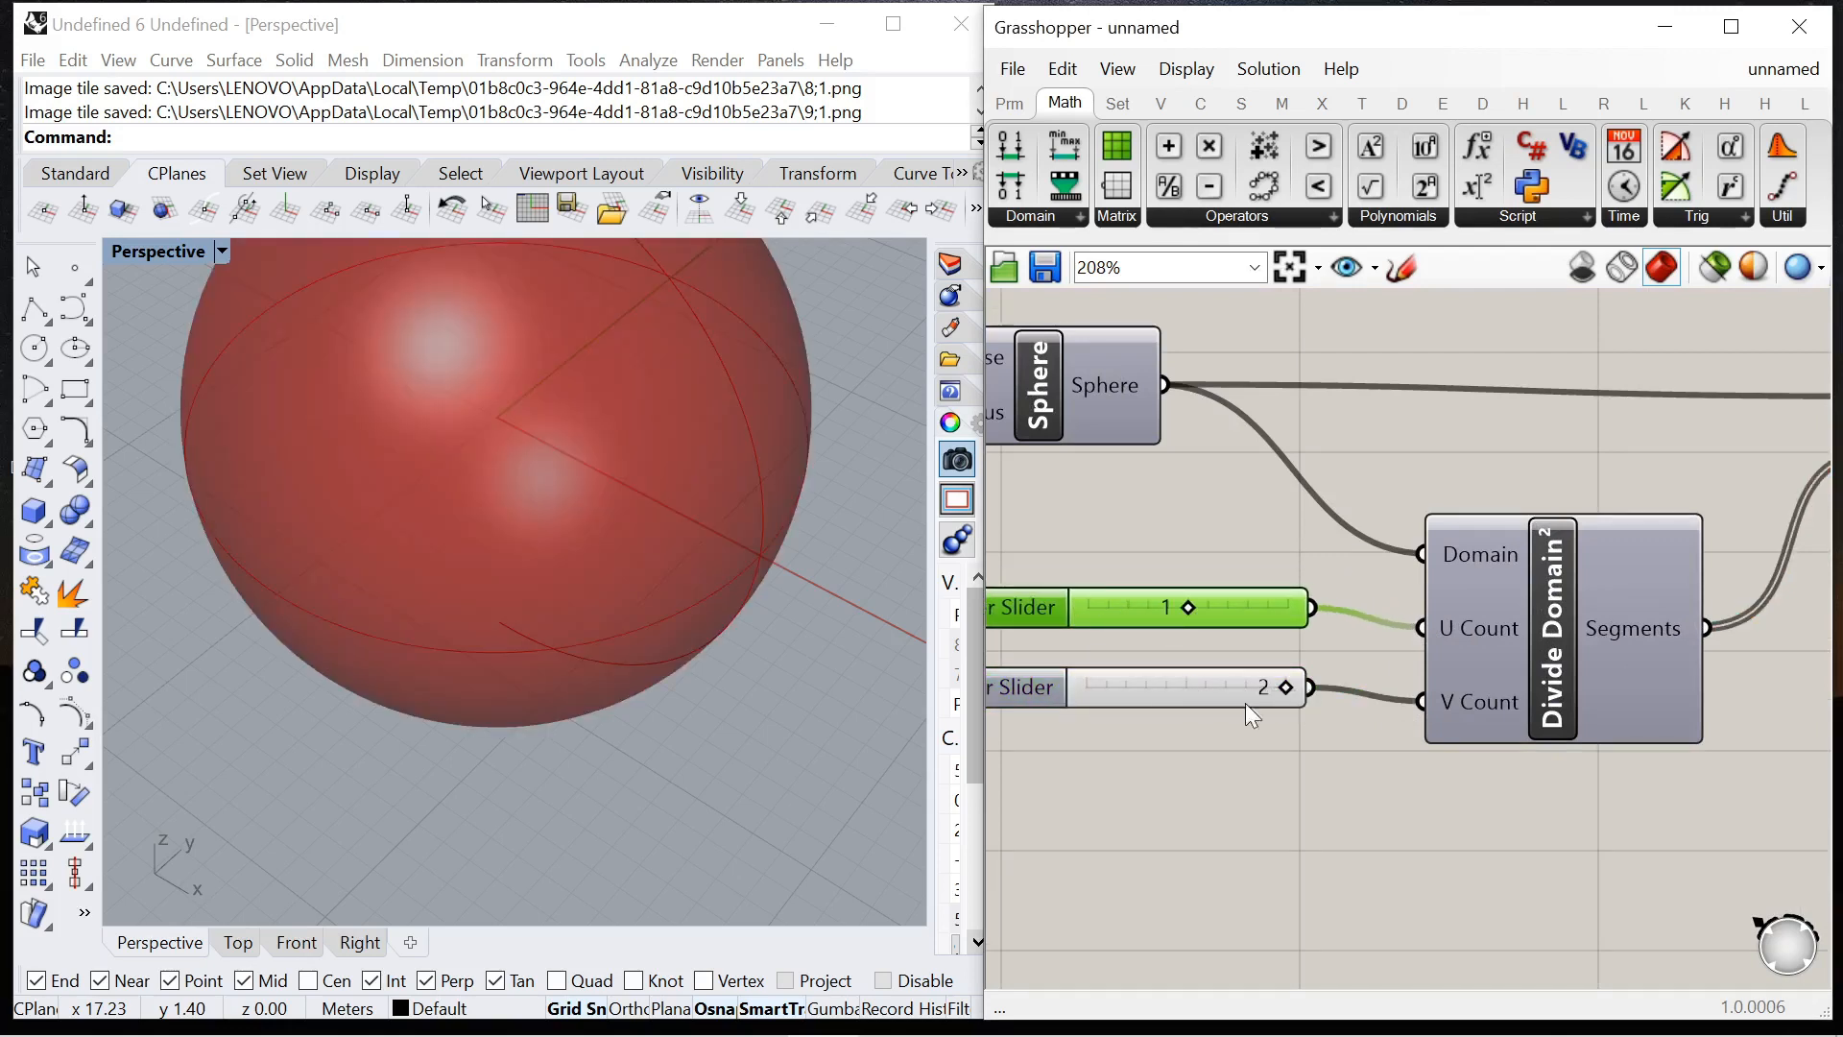
scroll(702, 637, "down", 6)
right_click_drag(706, 637, 580, 513)
scroll(1134, 584, "down", 5)
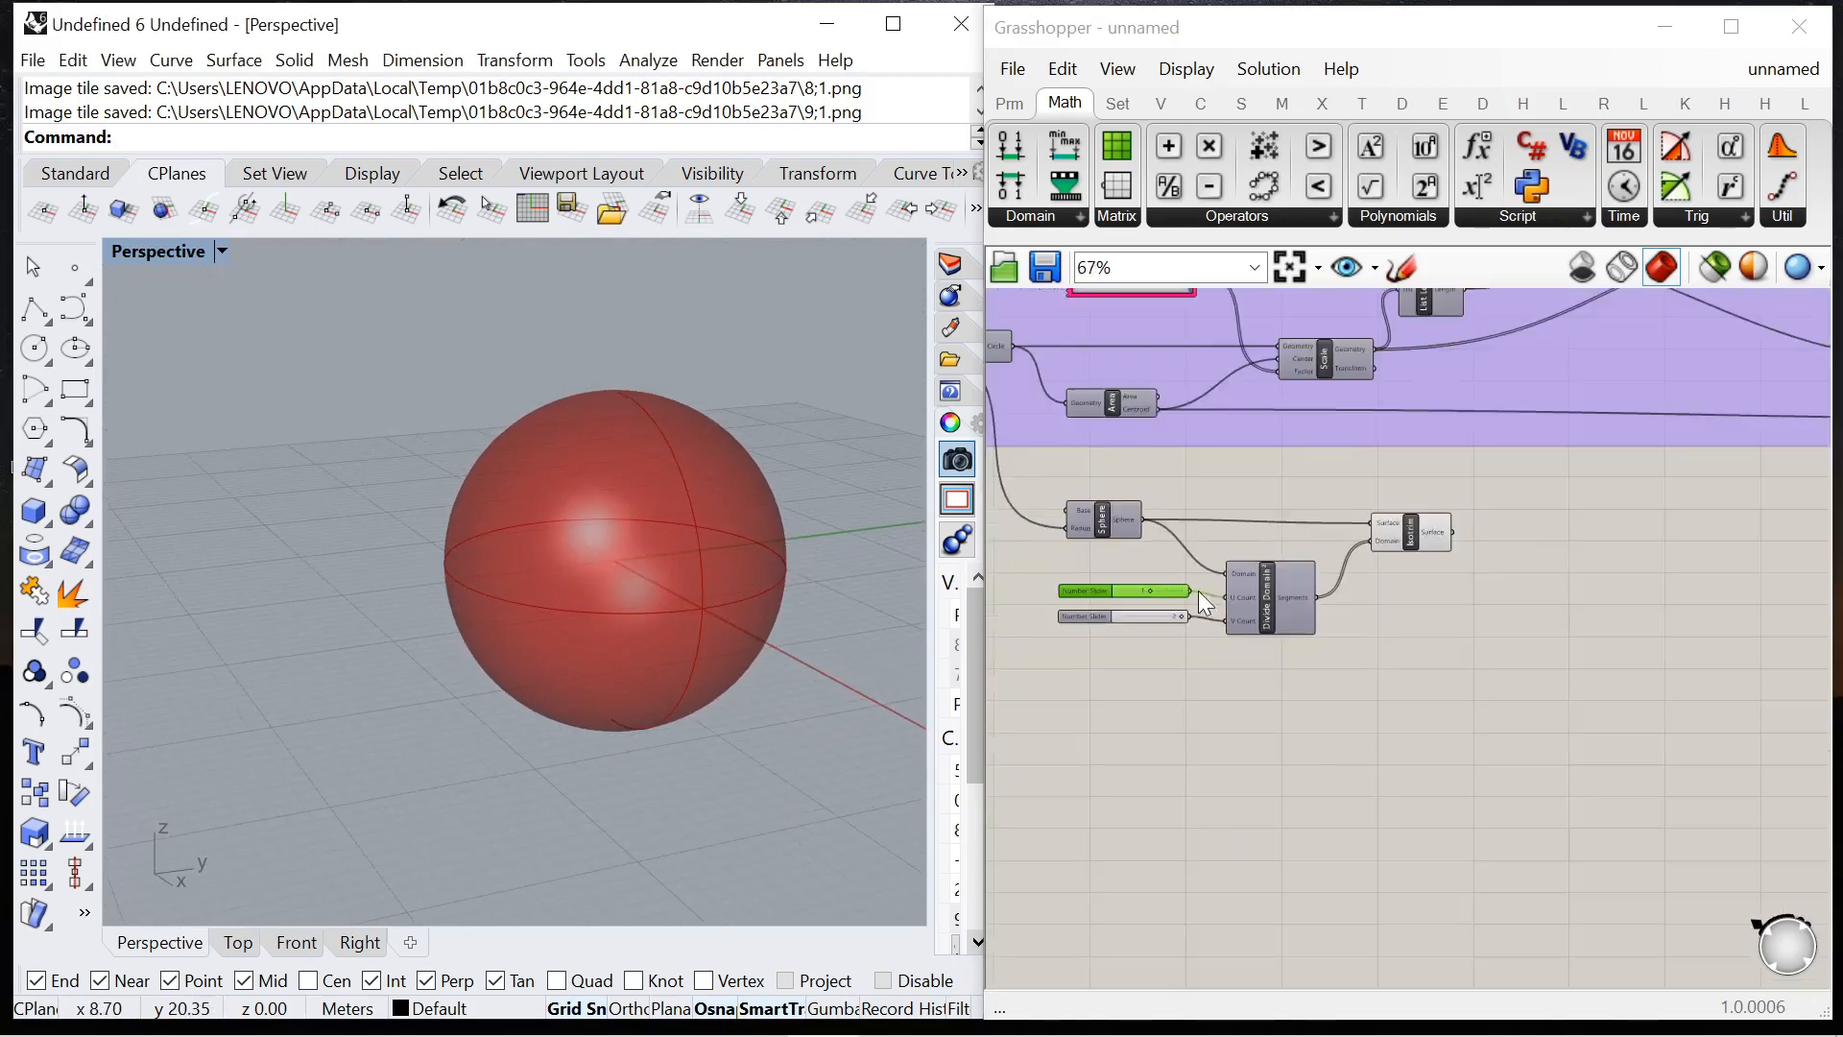
Highlight the Isotrim surfaces in the viewport and examine how the sphere is split.
scroll(1536, 566, "up", 4)
double_click(1536, 576)
left_click(1579, 780)
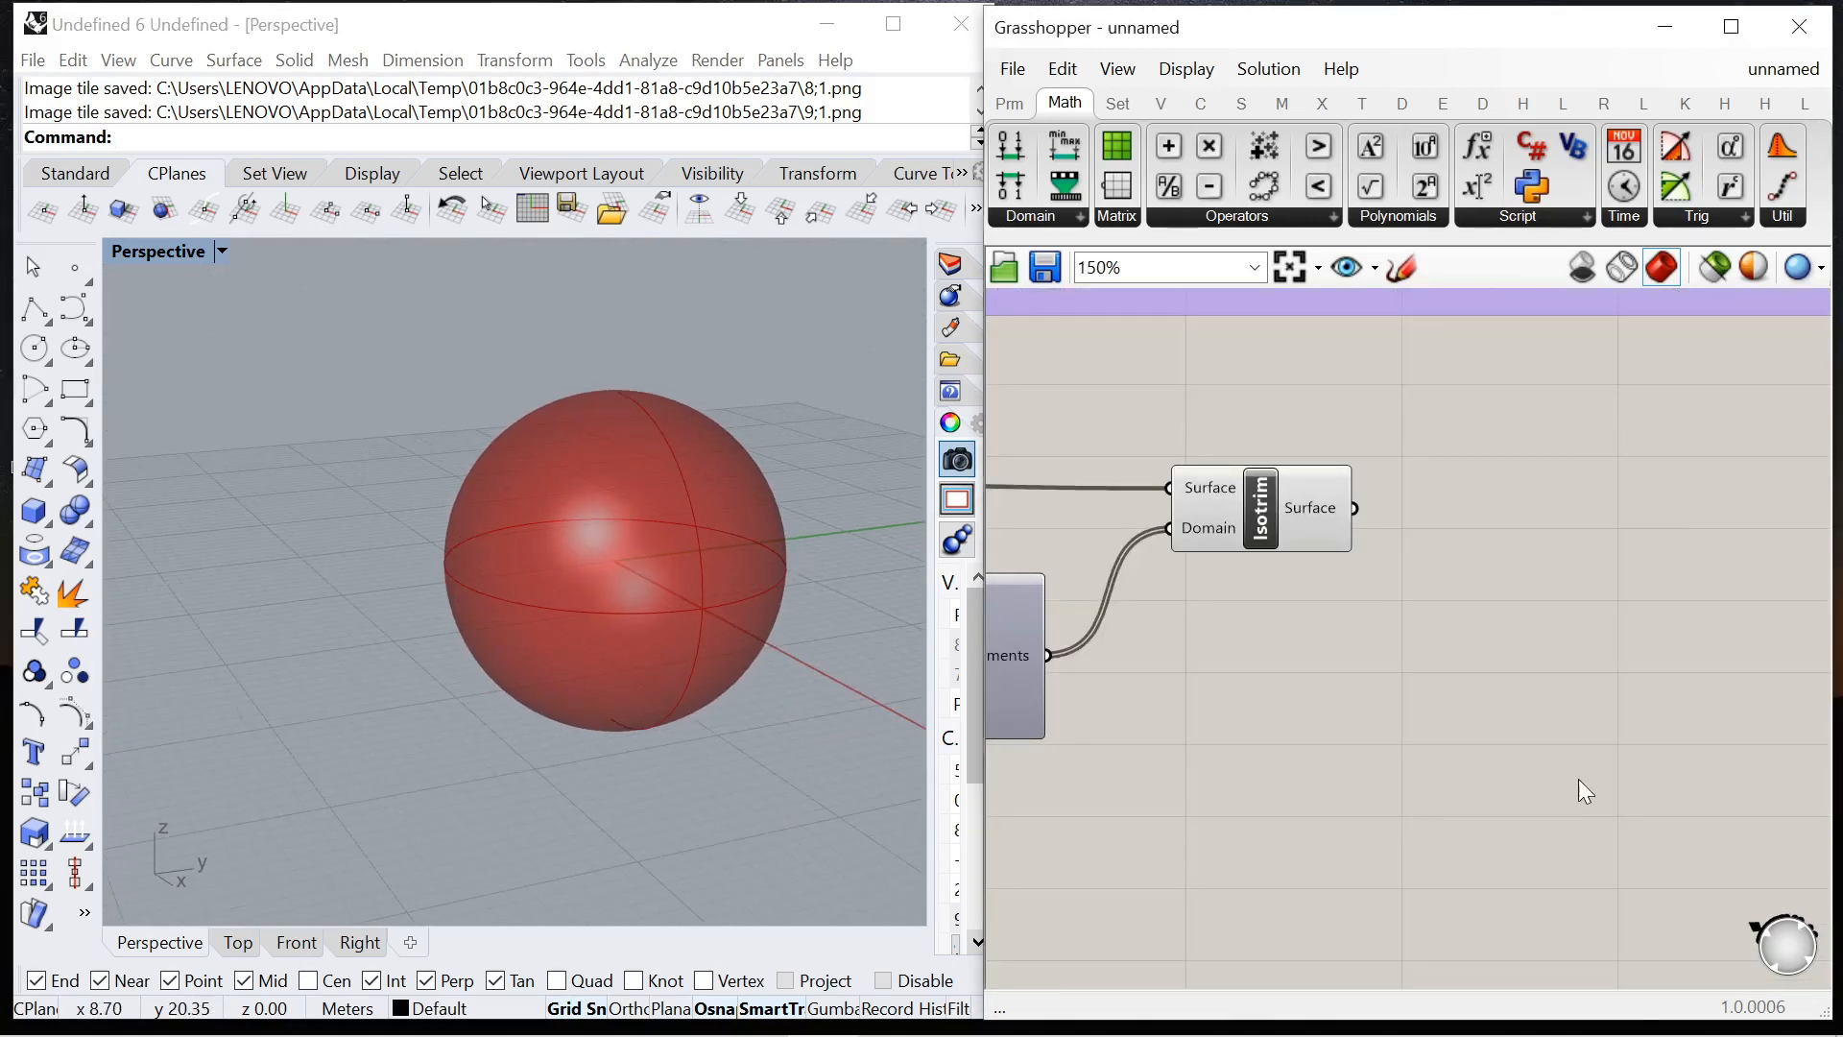
left_click(1252, 535)
right_click_drag(831, 531, 776, 651)
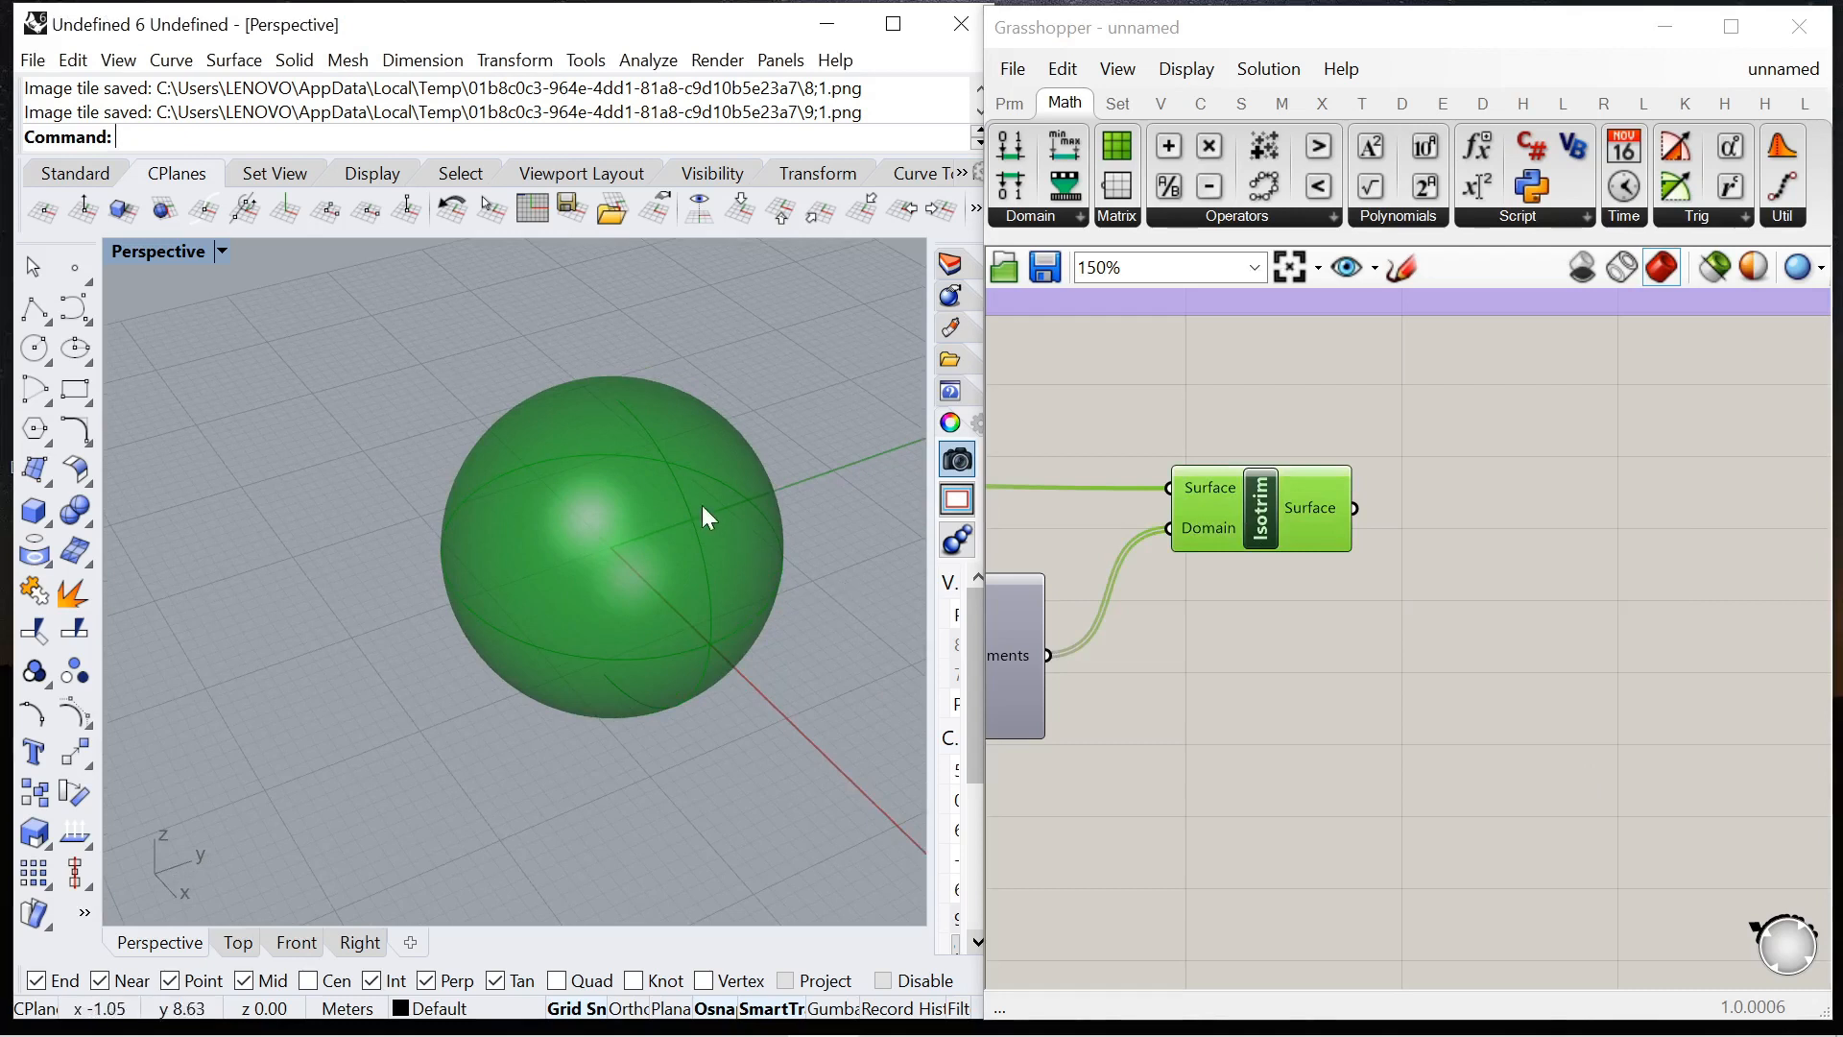
left_click(1300, 741)
Add a YZ Plane component and wire its Plane output into Sphere's Base input.
scroll(1426, 578, "down", 4)
scroll(1426, 578, "down", 5)
scroll(1121, 561, "up", 7)
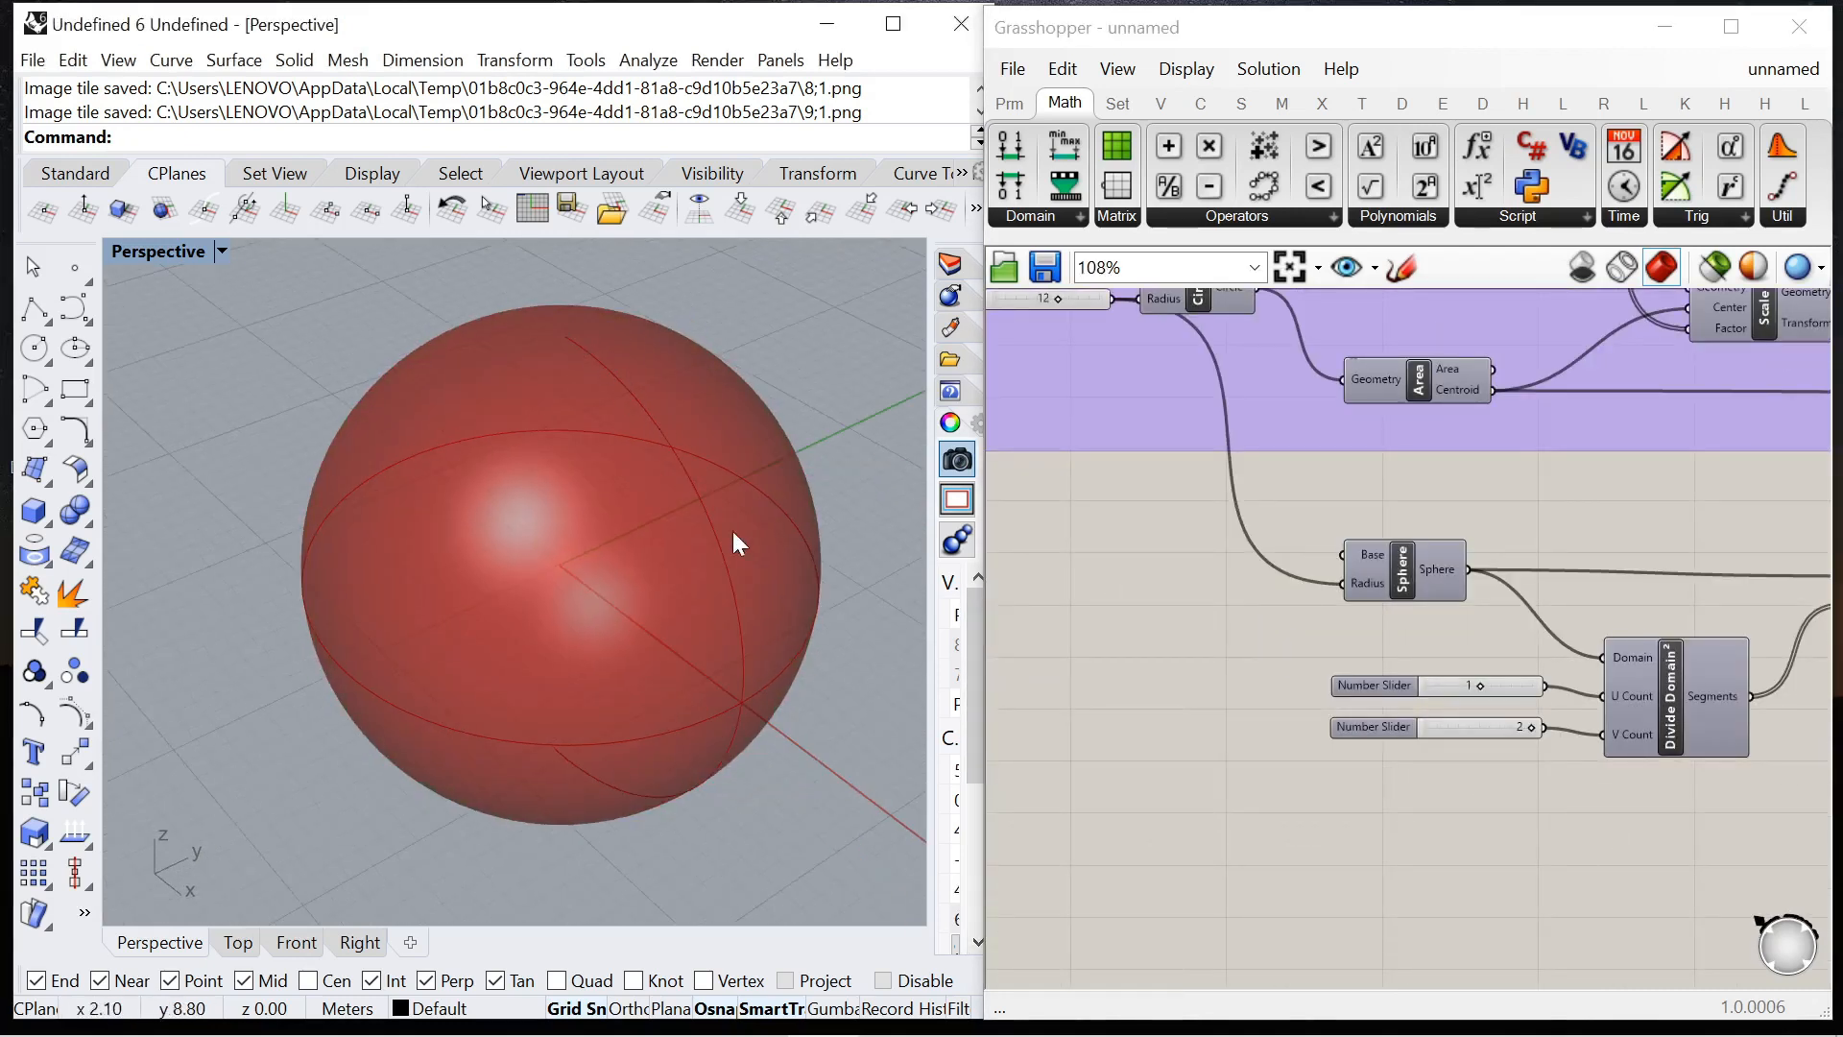
double_click(1181, 670)
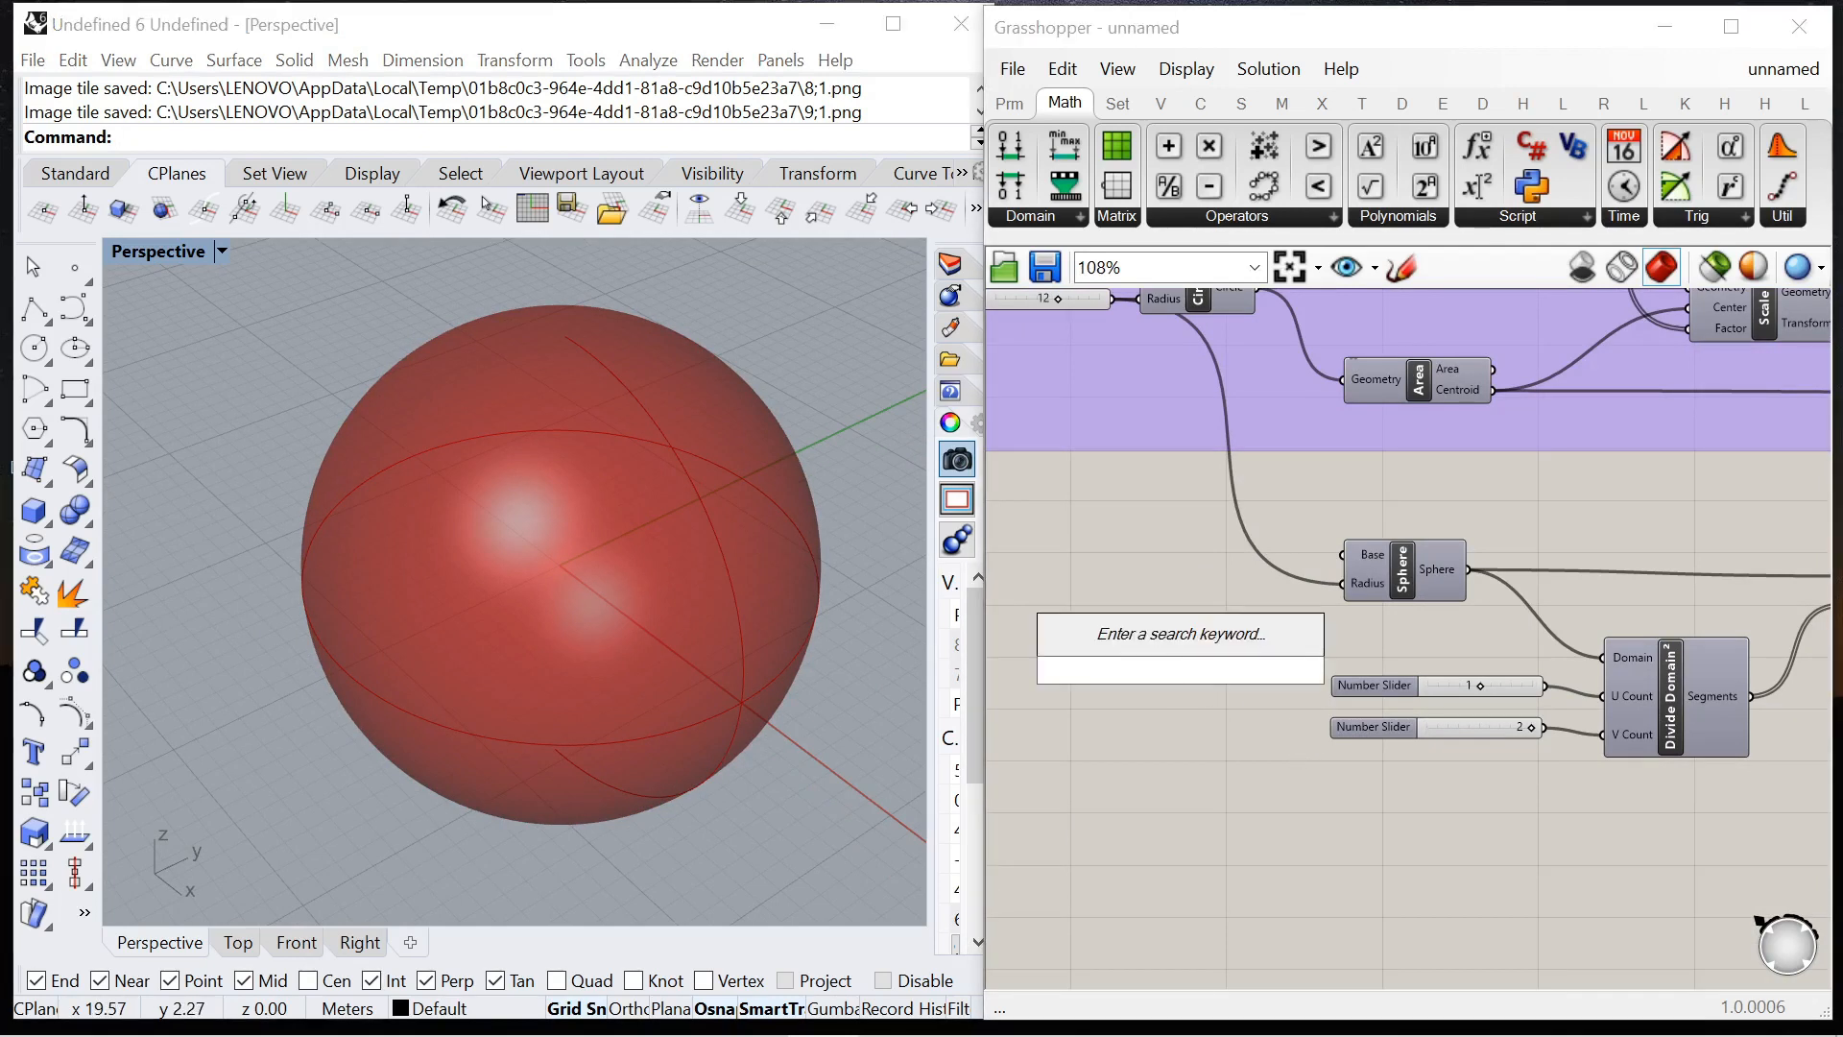
type("yz")
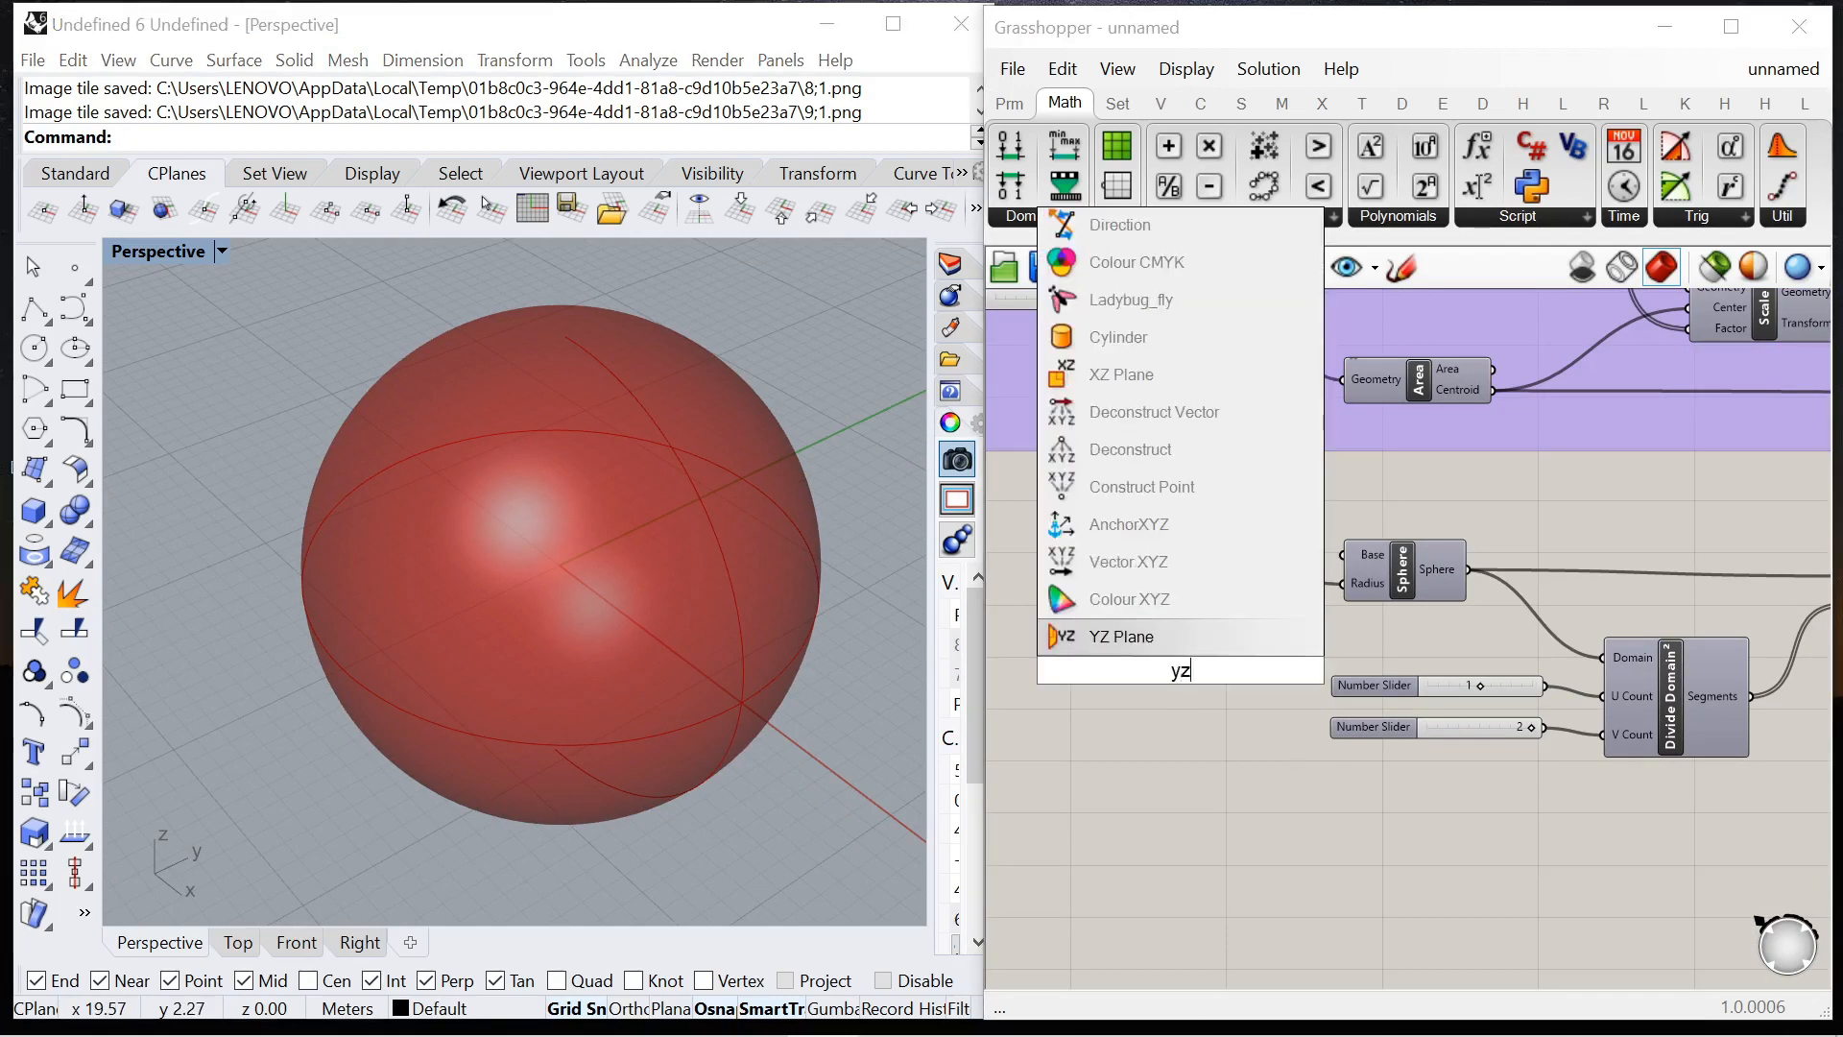
key("Return")
left_click_drag(1240, 671, 1342, 555)
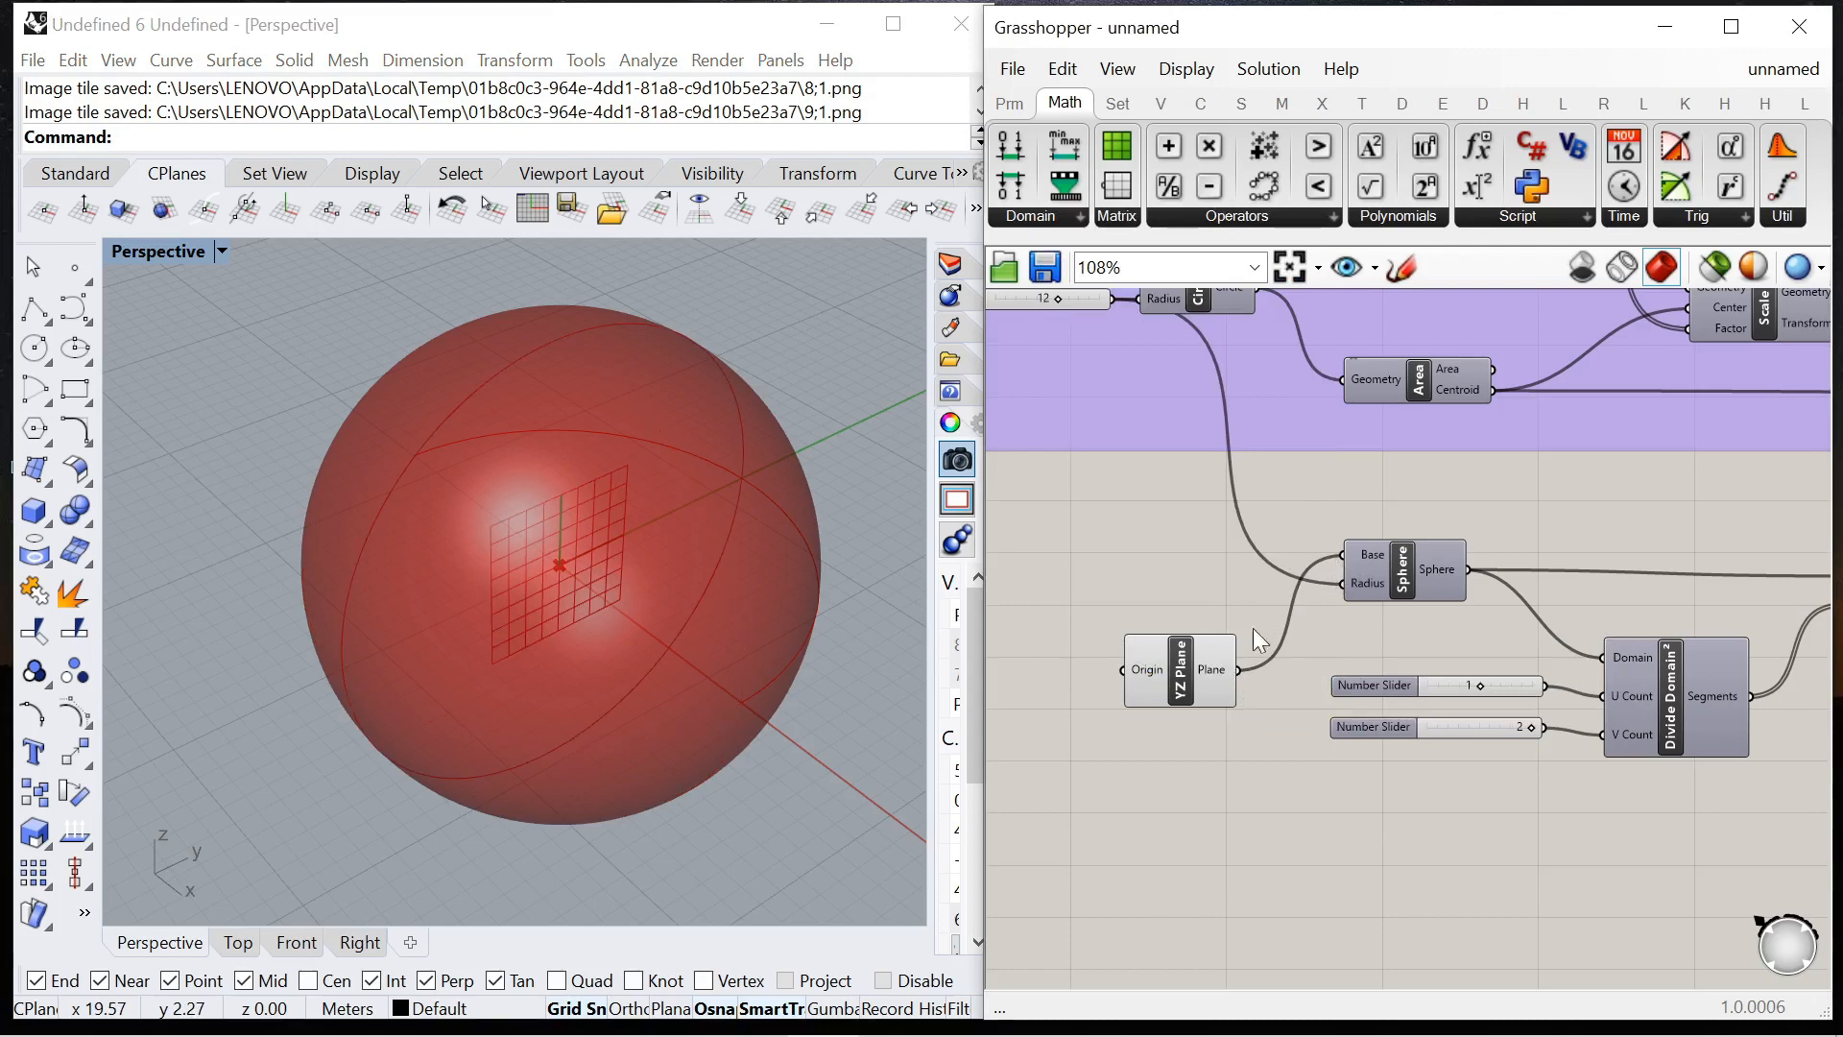
Set the U Count slider to 2 and the V Count slider to 1.
left_click(1265, 735)
scroll(1469, 710, "up", 5)
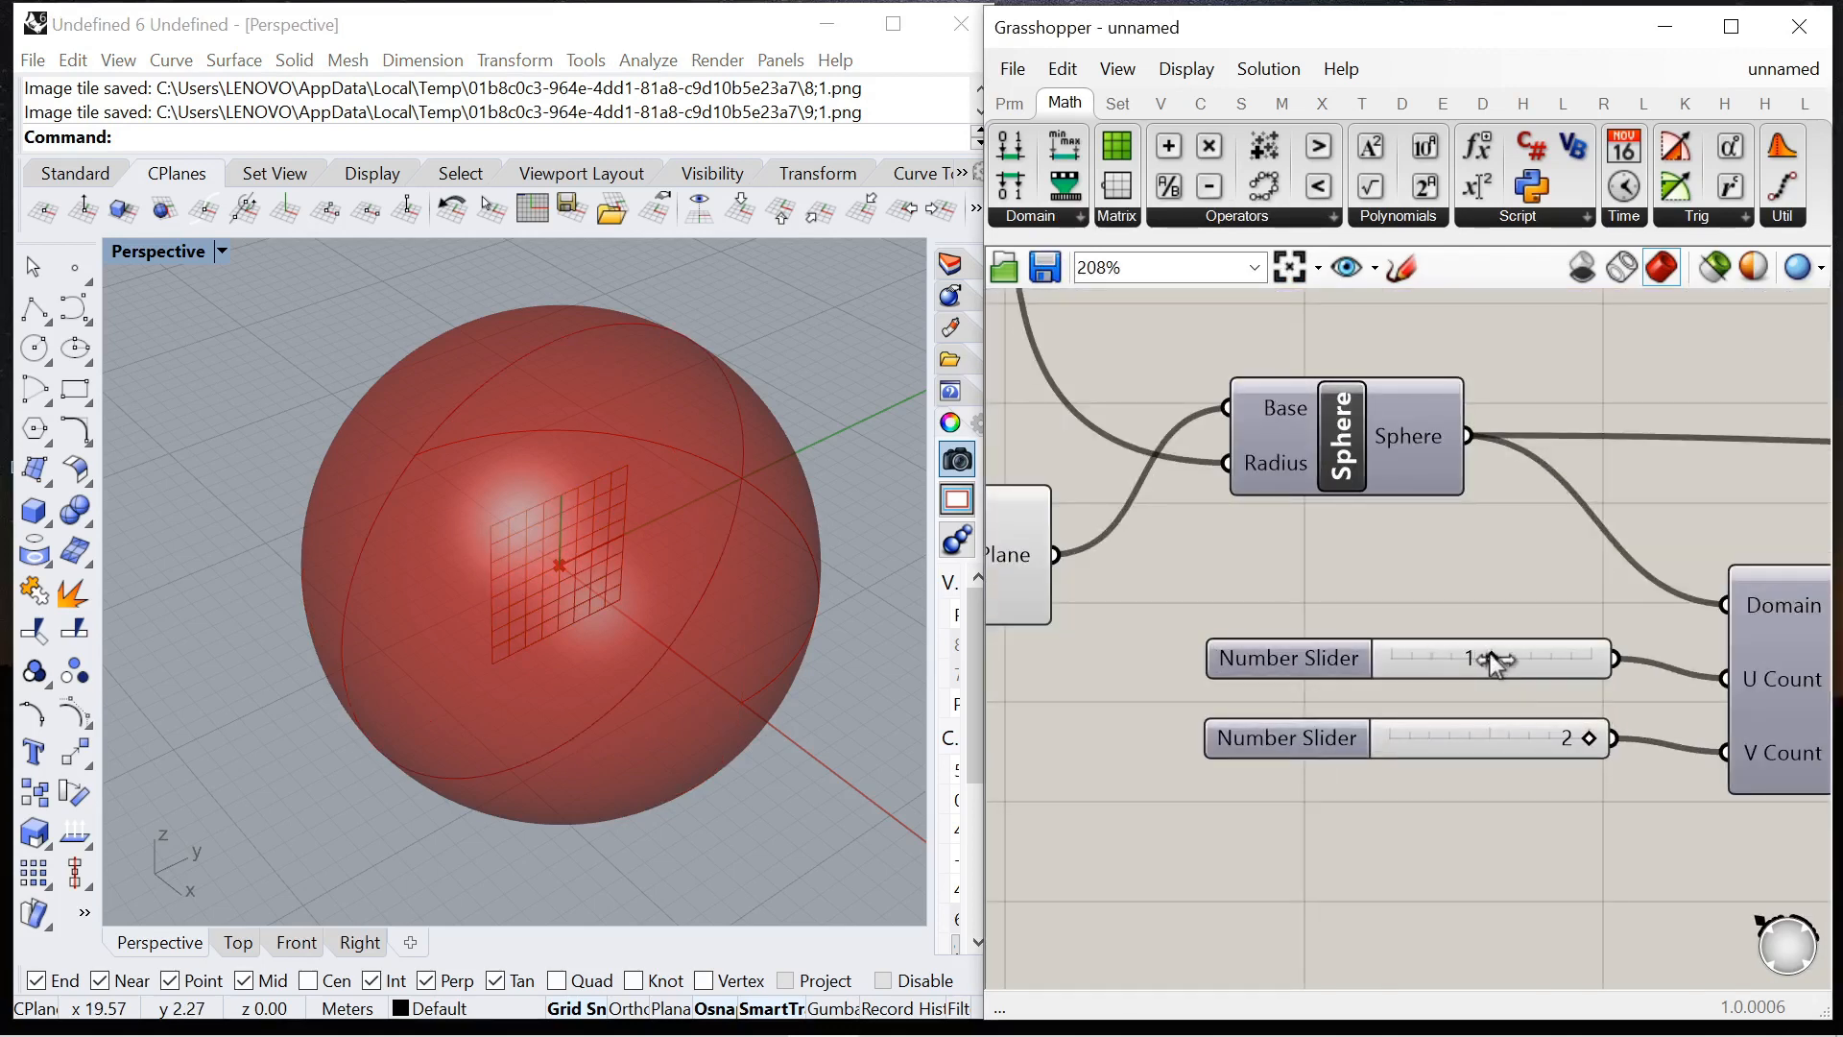
mouse_move(674, 556)
right_mouse_down()
mouse_move(547, 436)
mouse_move(699, 559)
right_mouse_up()
scroll(1430, 555, "down", 5)
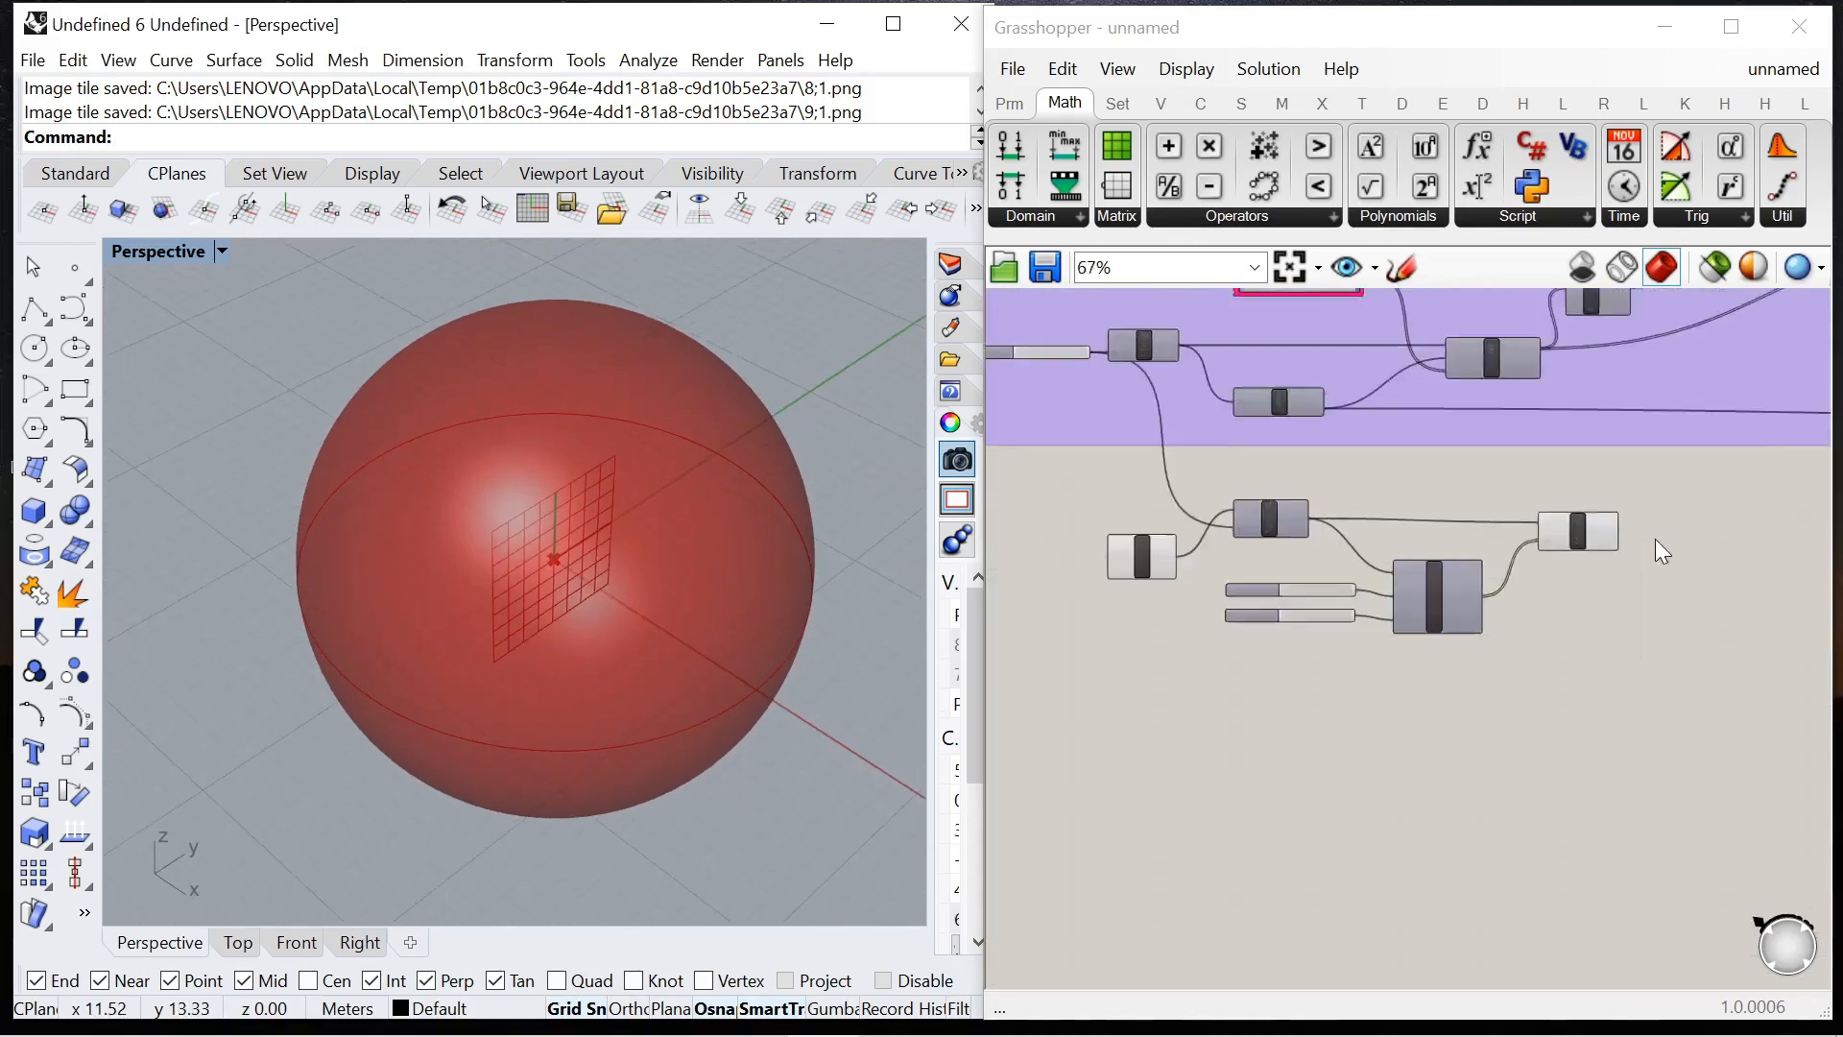
scroll(1655, 539, "up", 1)
left_click(1579, 677)
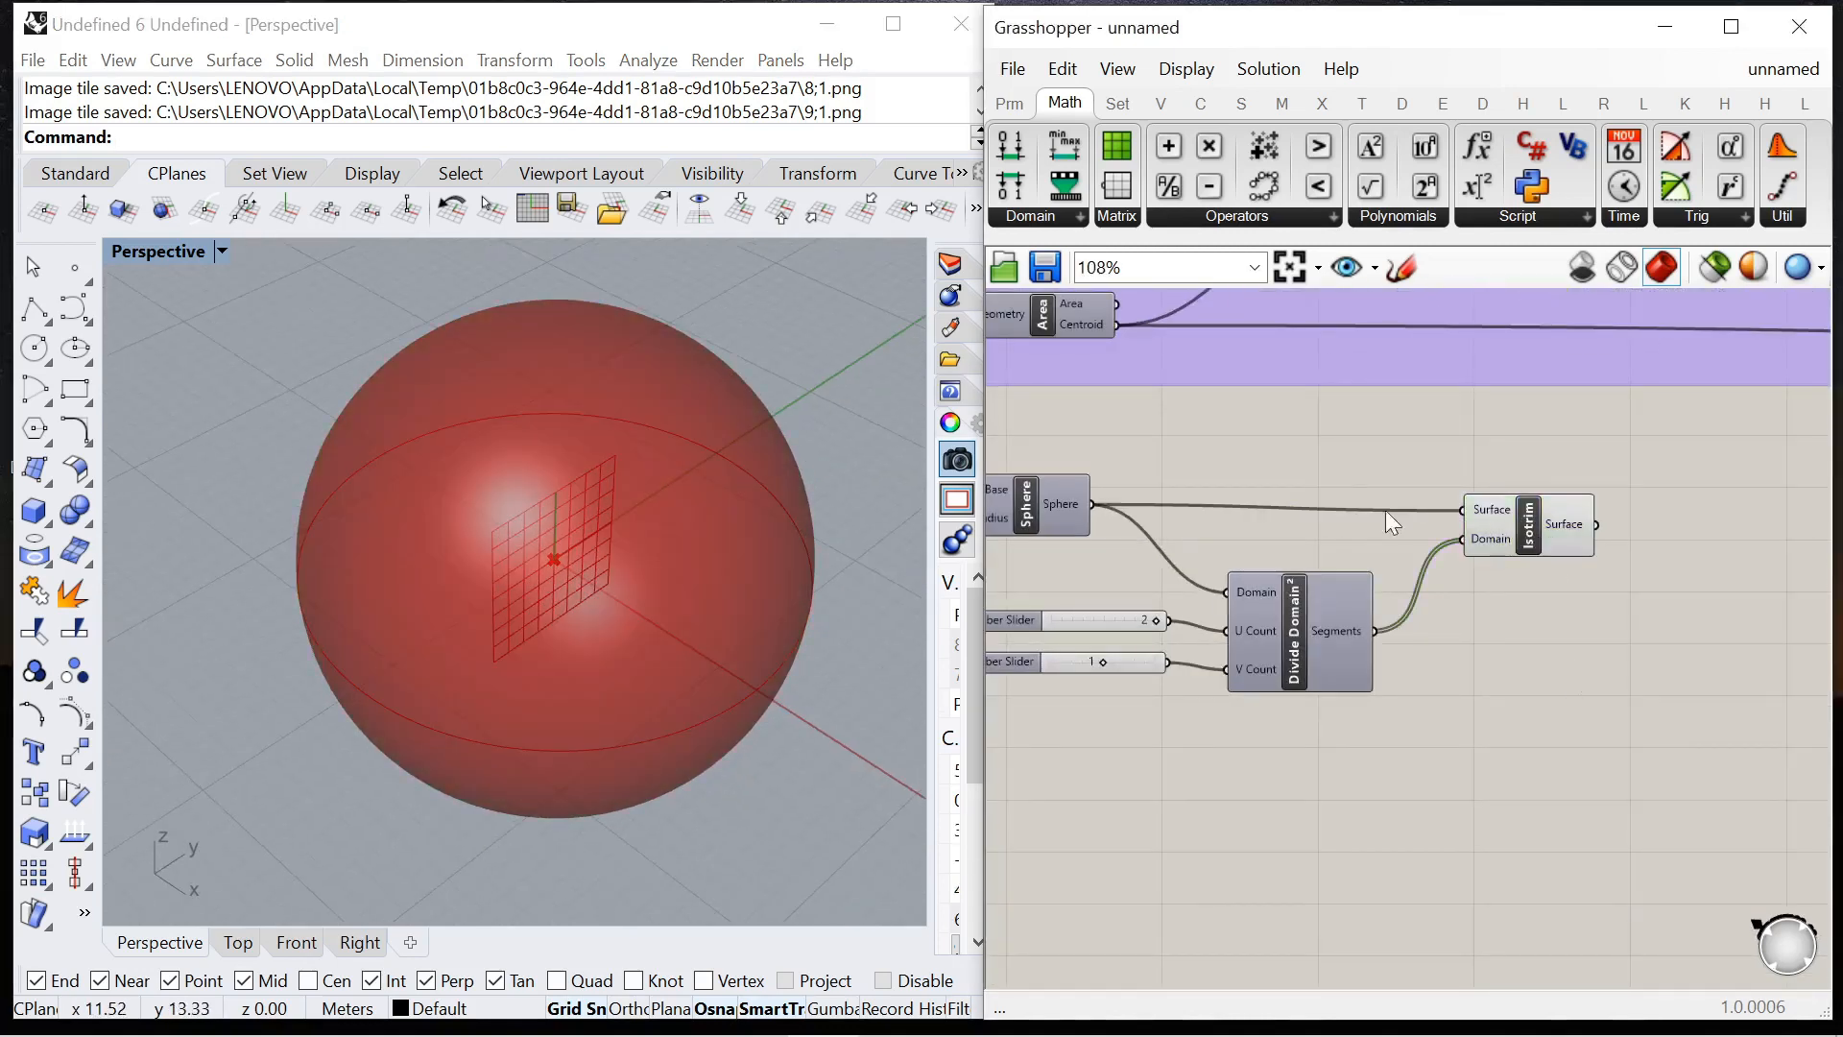
Add a List Item component to the right of Isotrim and wire Isotrim's Surface output into its List input.
right_click_drag(1683, 549, 1517, 528)
double_click(1518, 529)
type("lis")
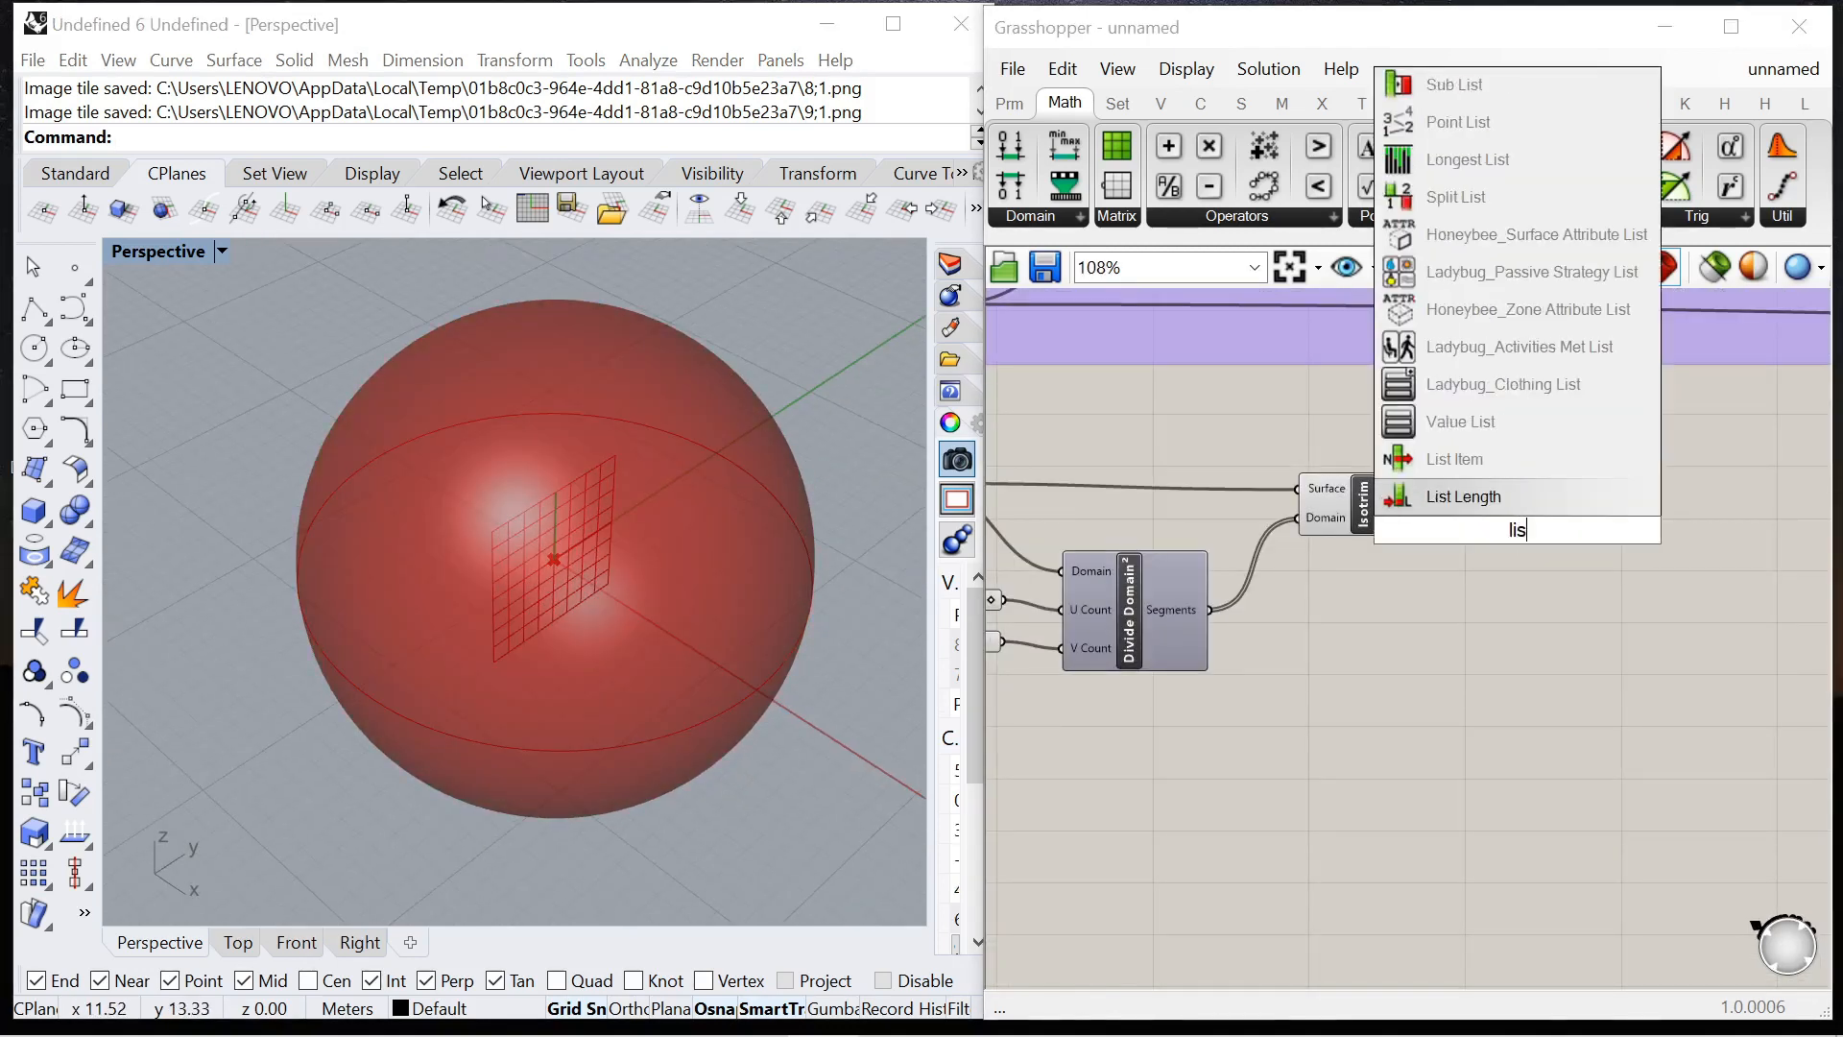
type("titem")
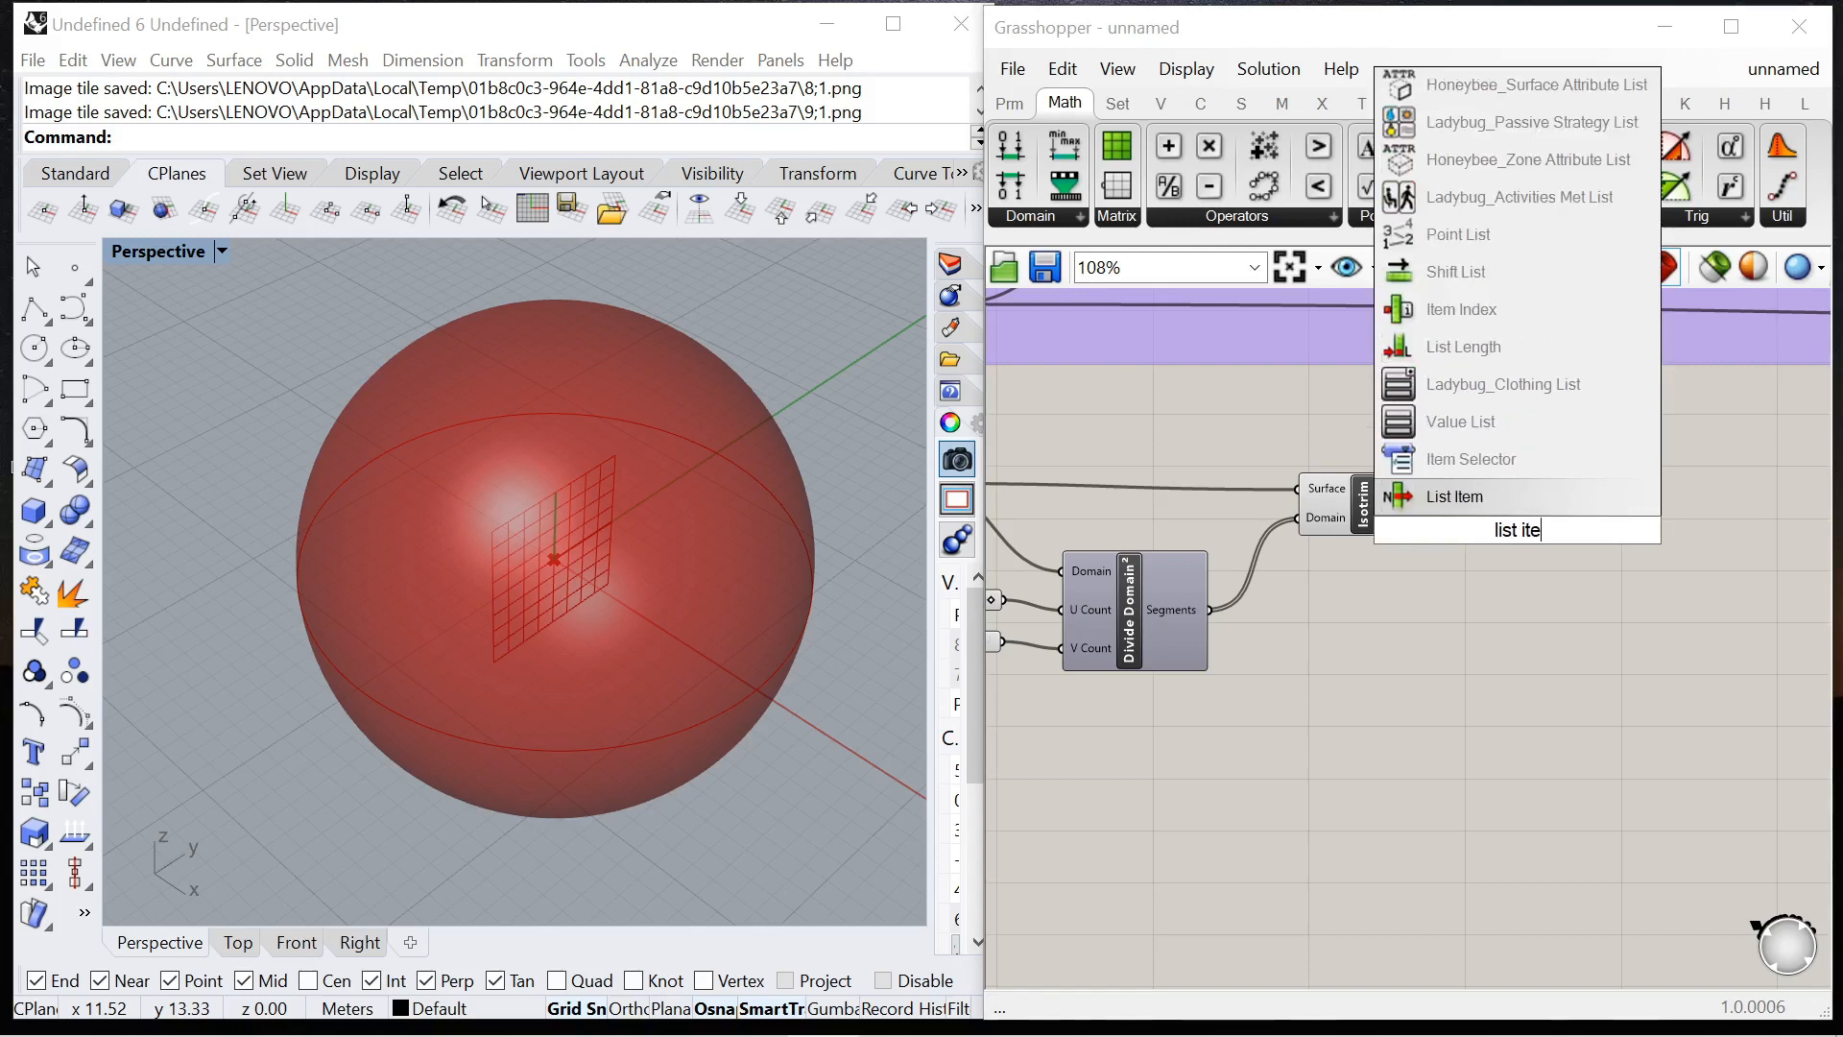
left_click(1500, 509)
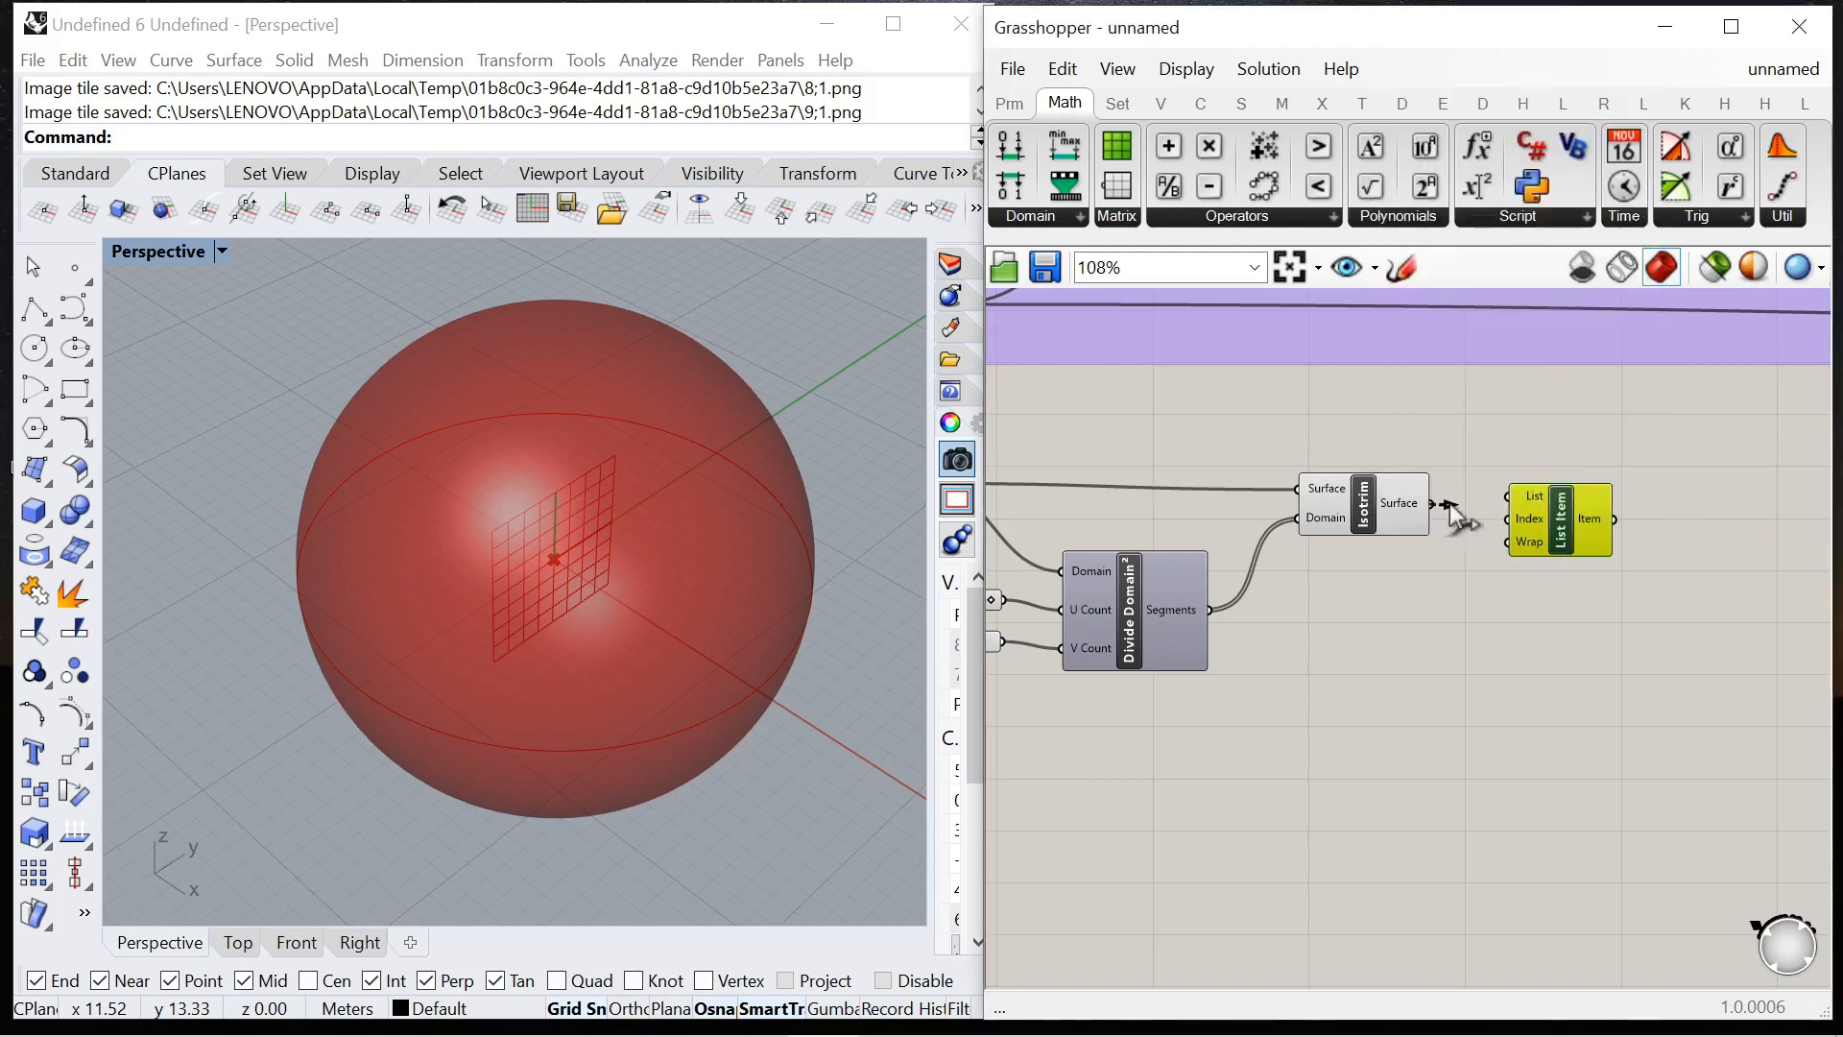
left_click_drag(1450, 507, 1530, 519)
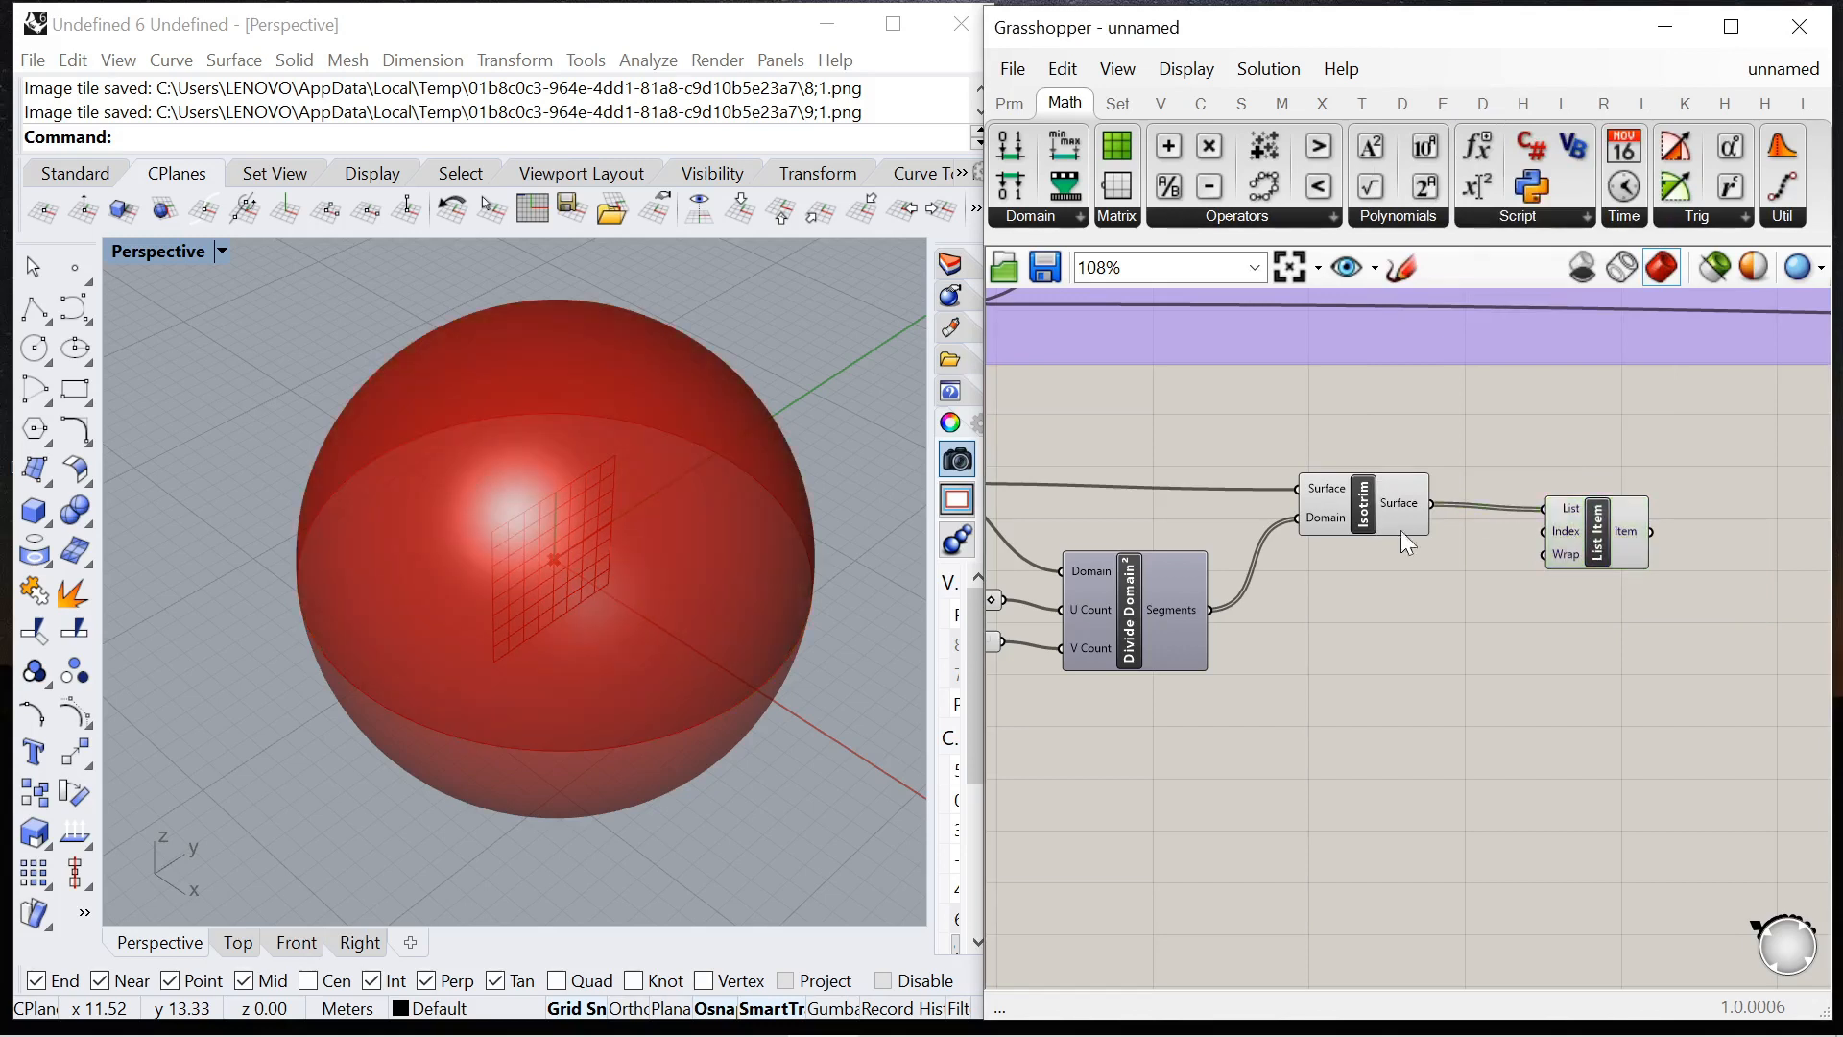
Turn off the preview of the Isotrim component.
left_click(1400, 523)
scroll(1407, 537, "down", 2)
middle_click(1398, 495)
left_click(1439, 459)
left_click(1489, 463)
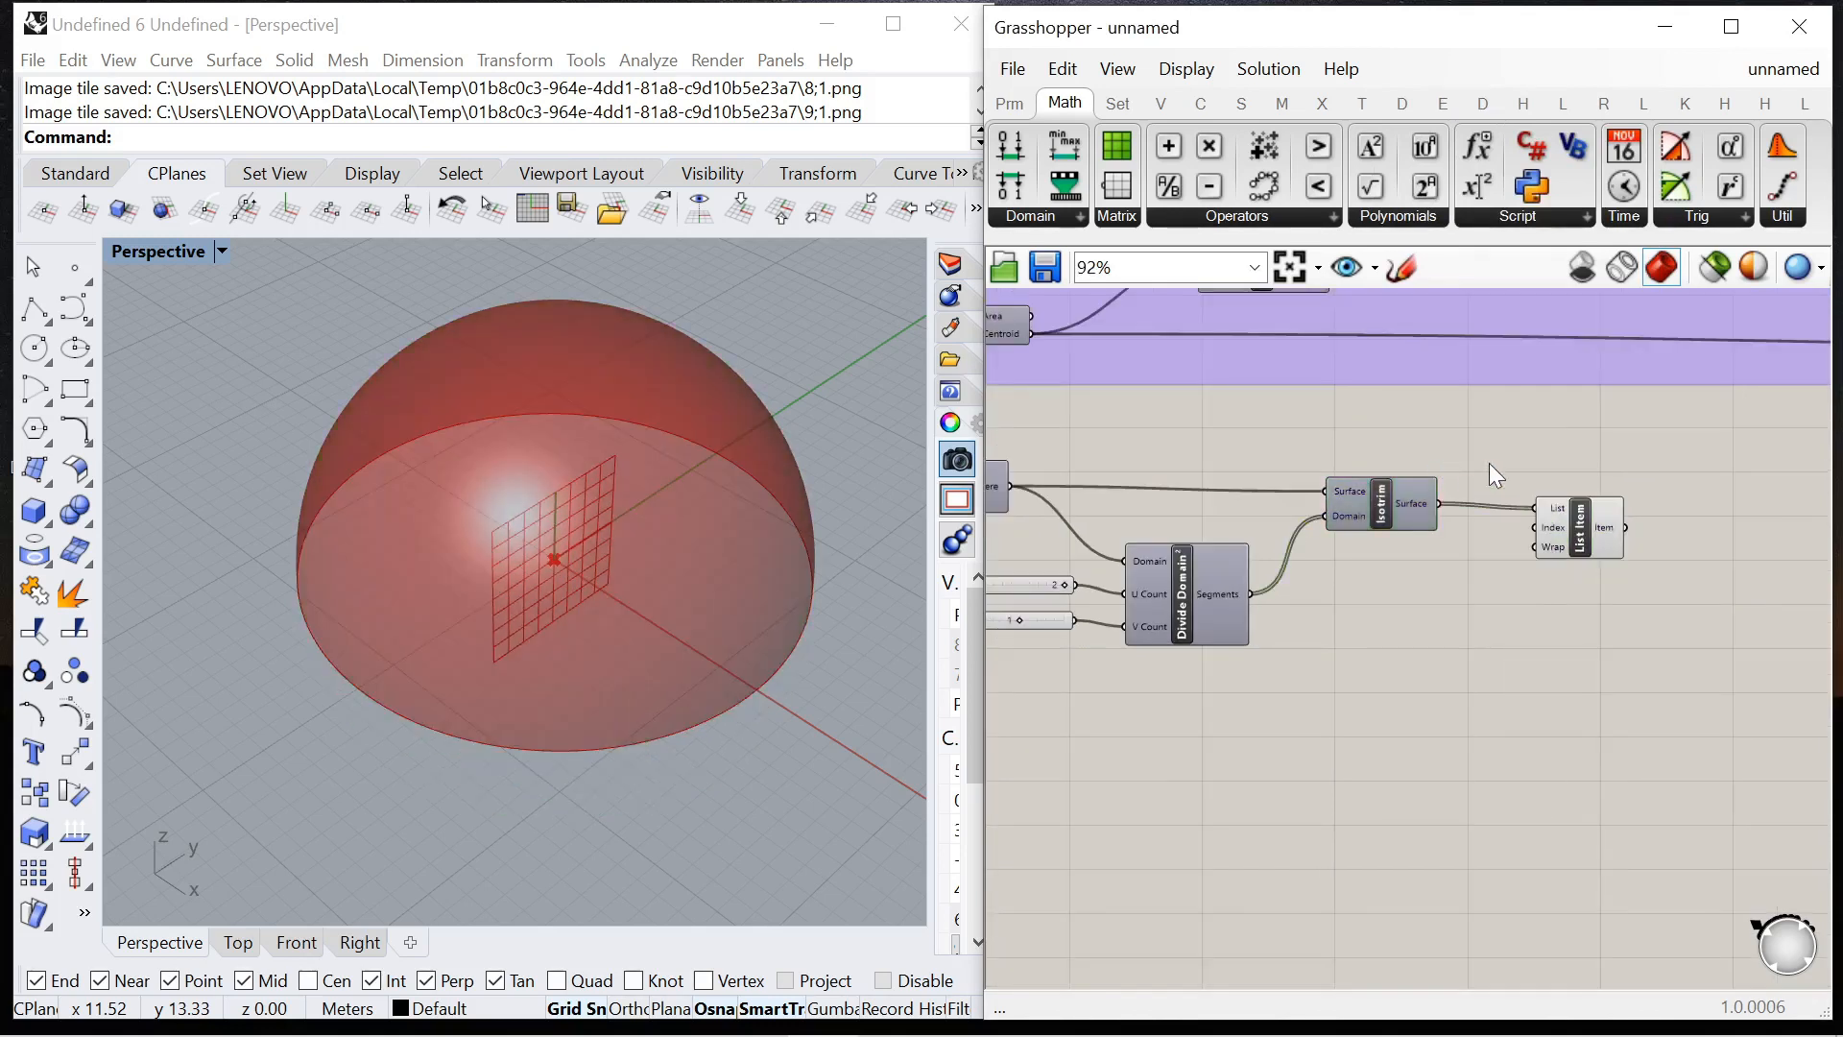
Add a Scale NU component to the right of List Item and wire List Item's Item output into its Geometry input.
right_click_drag(1489, 463, 1186, 449)
scroll(1190, 451, "down", 2)
scroll(1473, 513, "up", 1)
double_click(1472, 512)
type("scale")
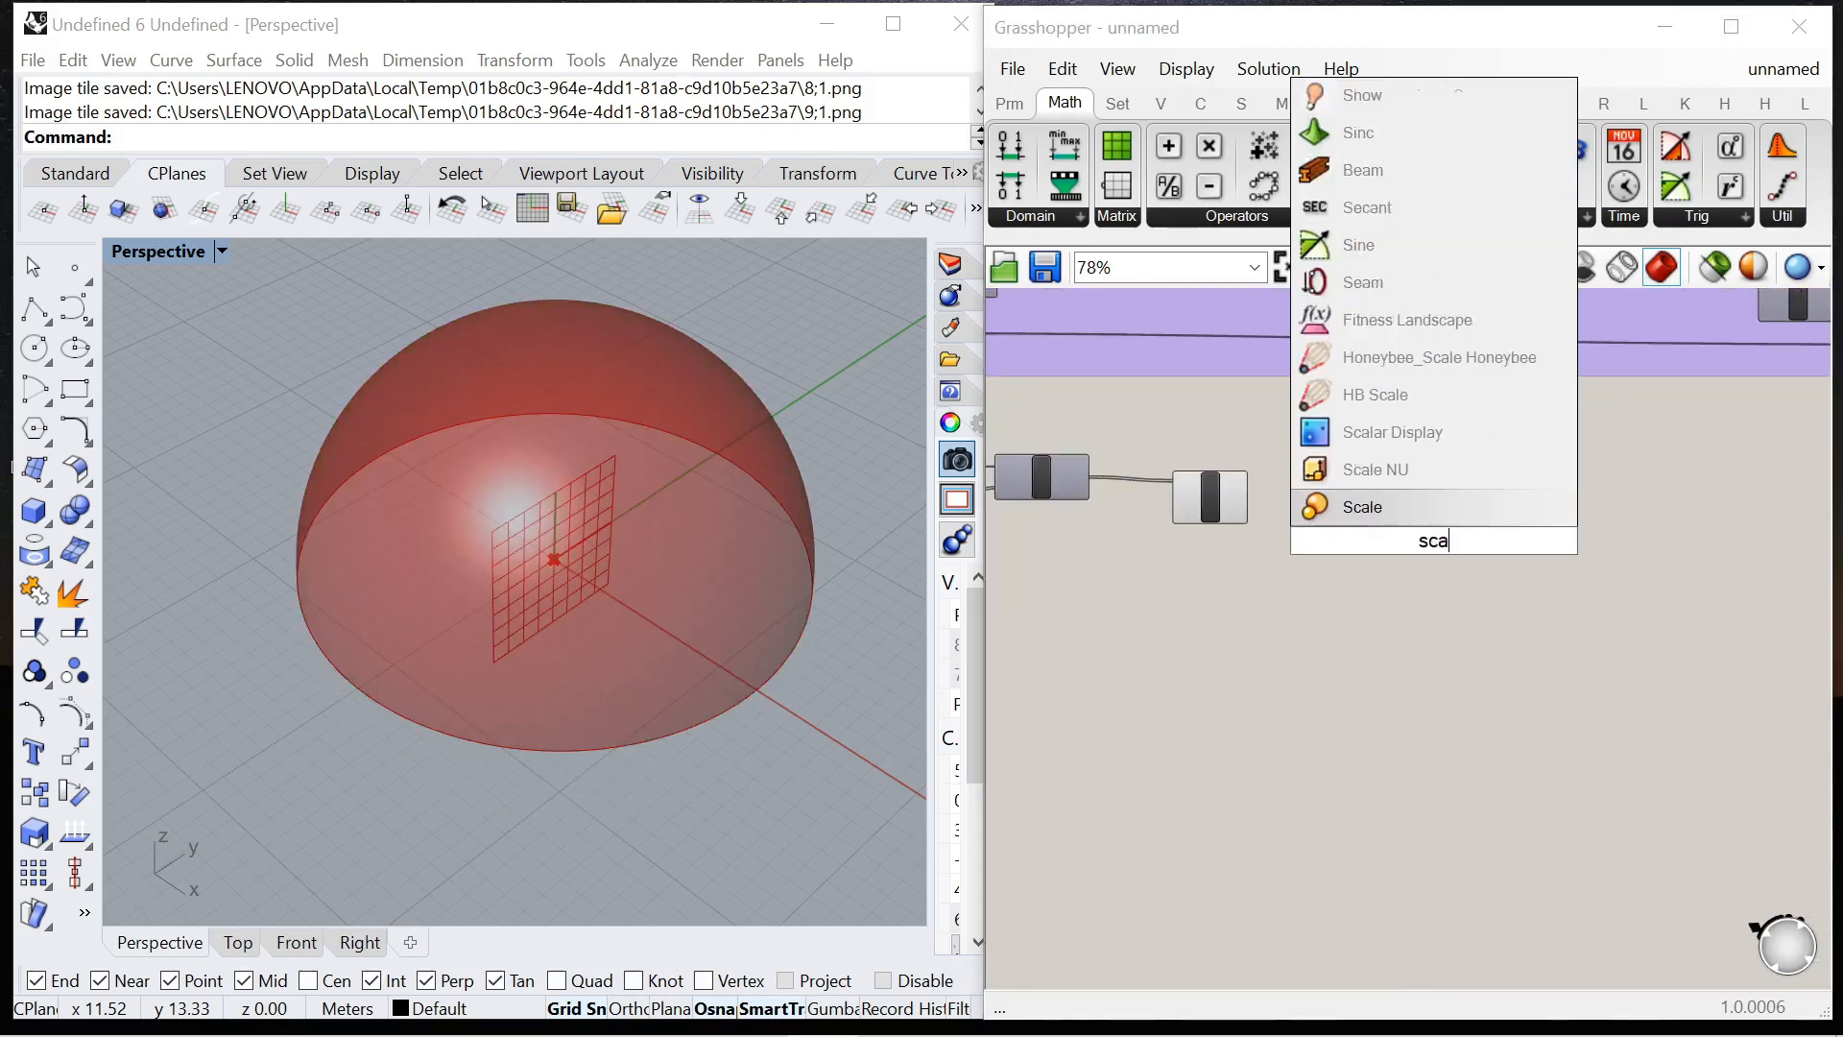
left_click(1384, 482)
scroll(1264, 518, "up", 3)
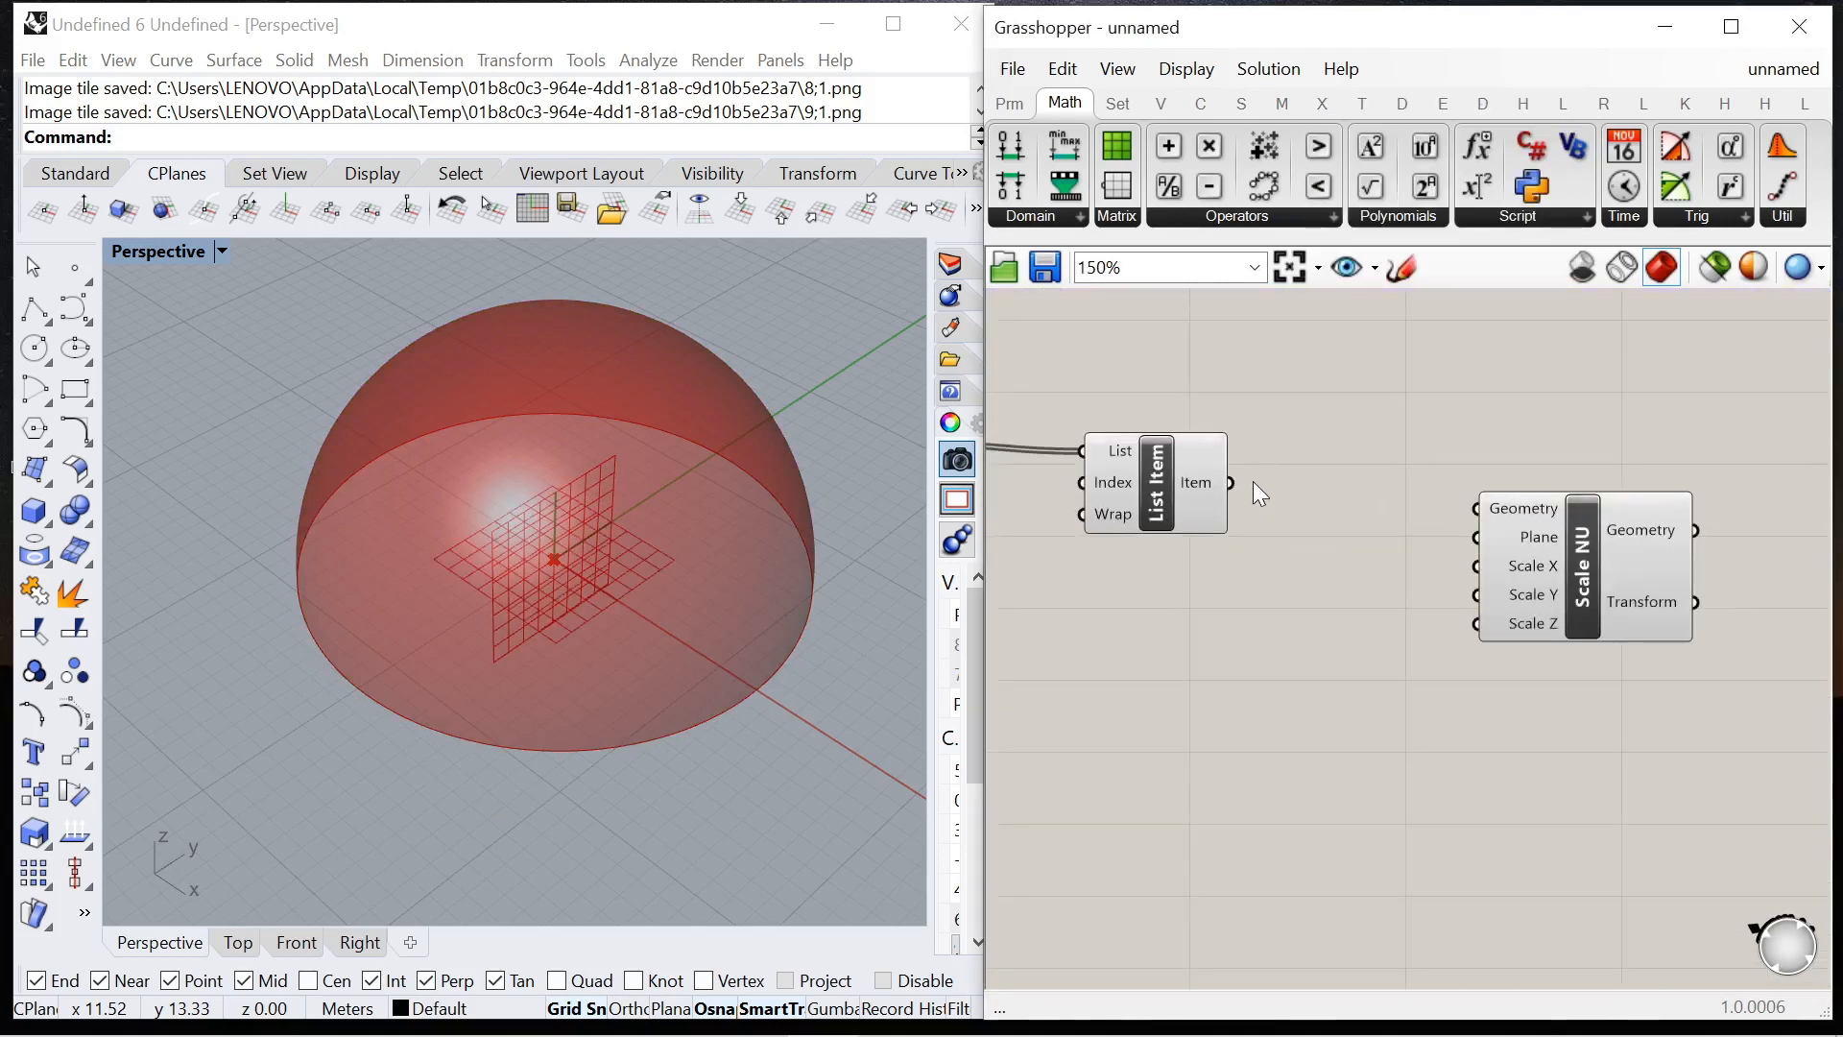
left_click_drag(1466, 509, 1662, 513)
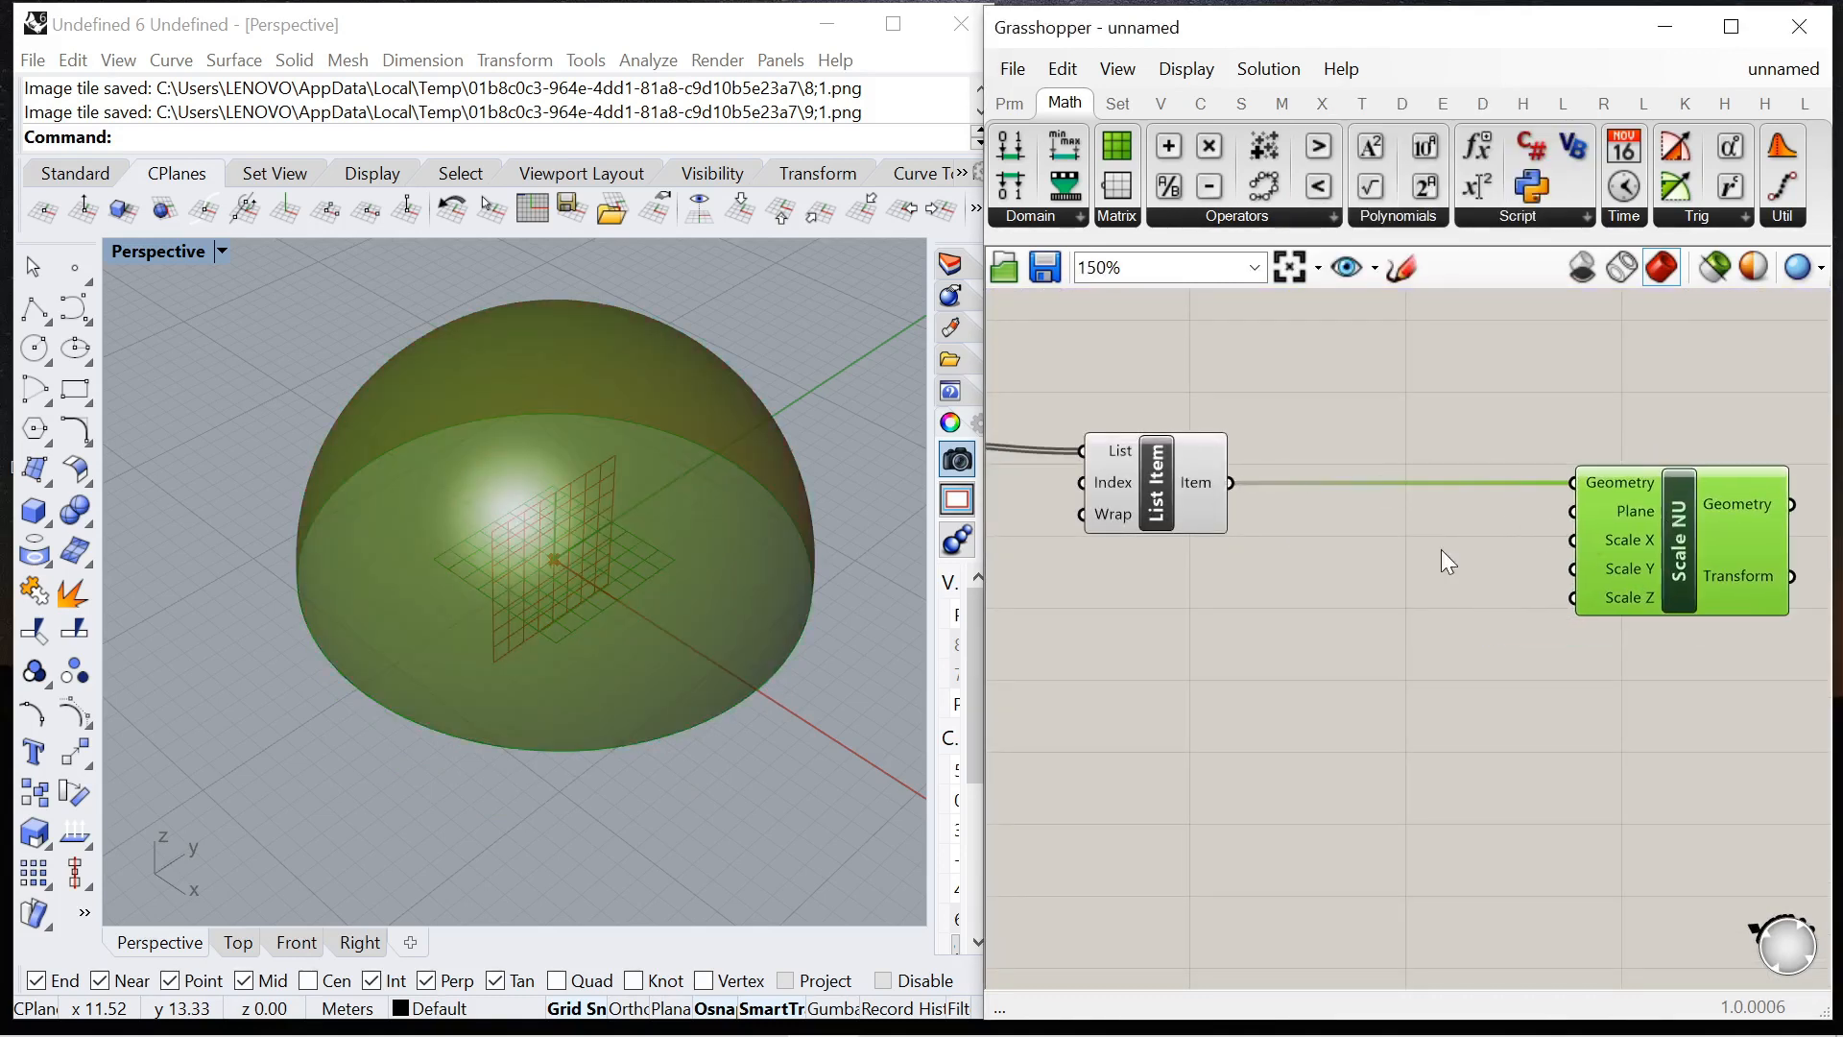
Add an XY Plane component below List Item and wire its Plane output into Scale NU's Plane input.
left_click(1460, 545)
scroll(1527, 527, "down", 2)
scroll(1534, 527, "up", 2)
double_click(1318, 587)
type("xy")
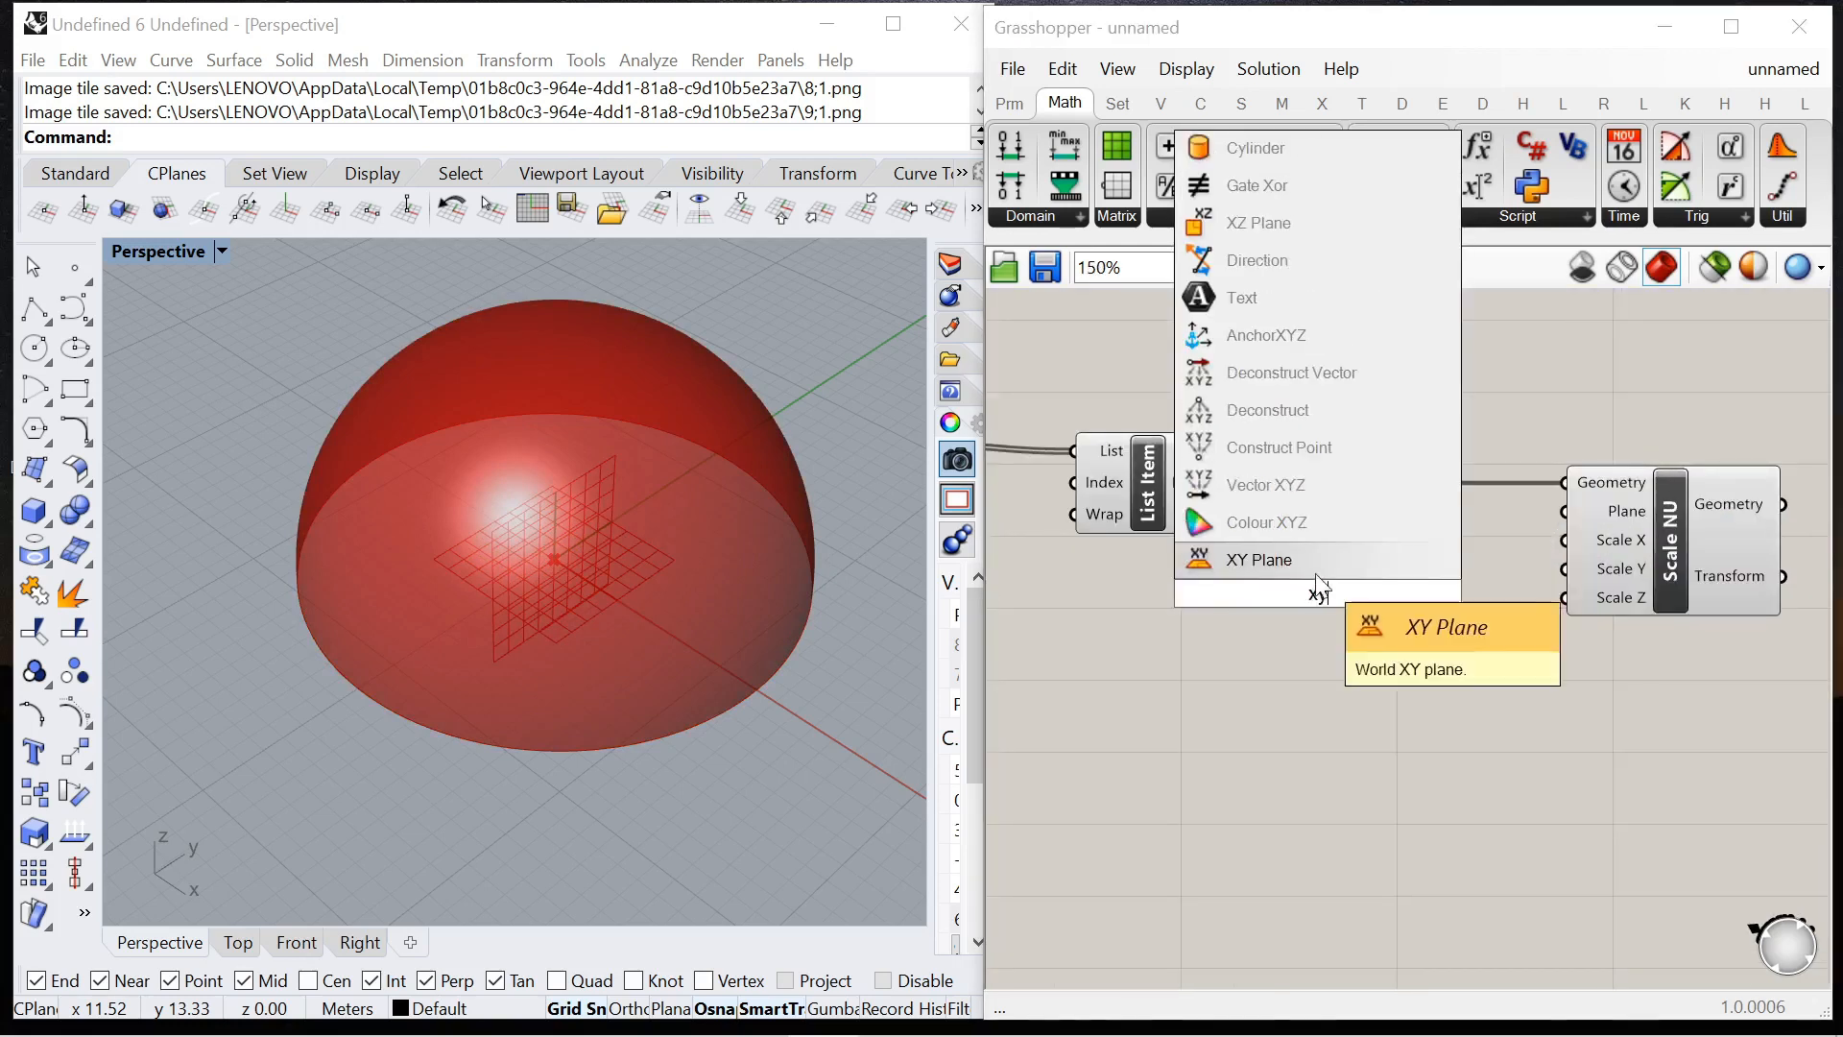
left_click(1325, 566)
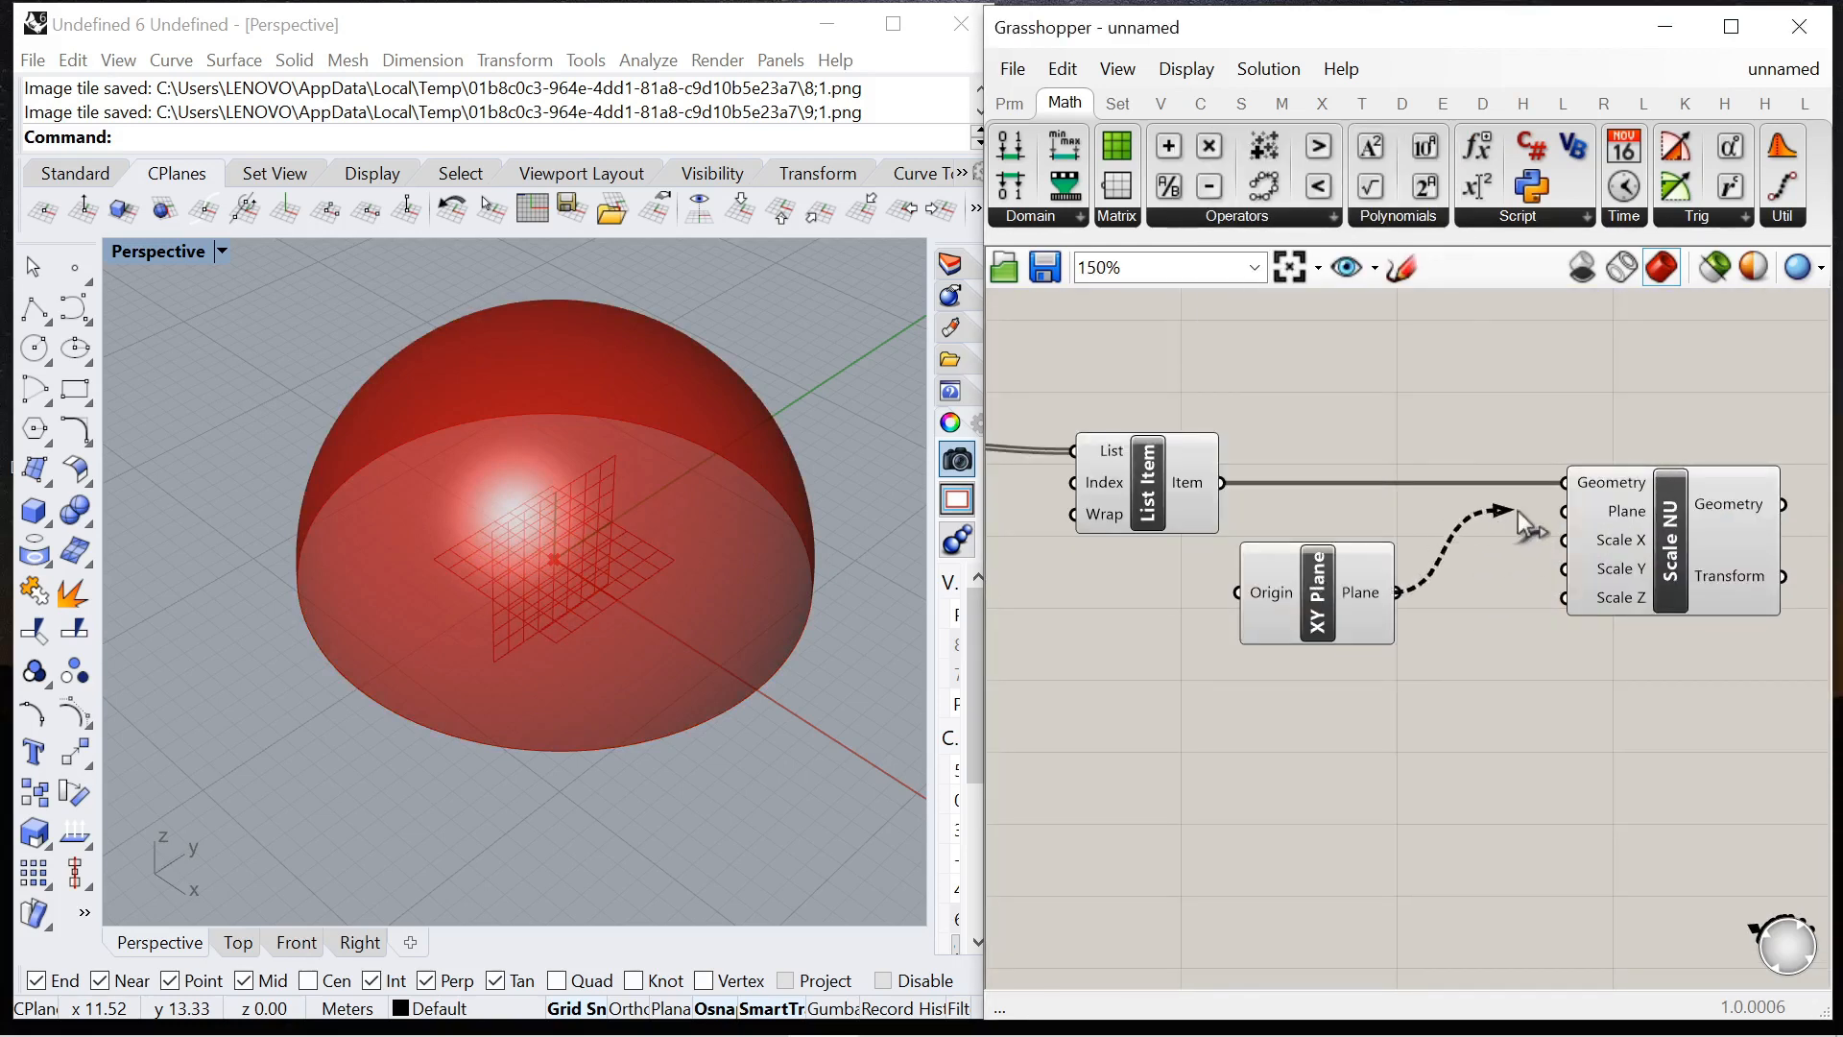
left_click_drag(1314, 629, 1170, 624)
left_click(1419, 693)
Wire the gene pool holding the scale factors into Scale NU's Scale X input.
scroll(1528, 593, "down", 6)
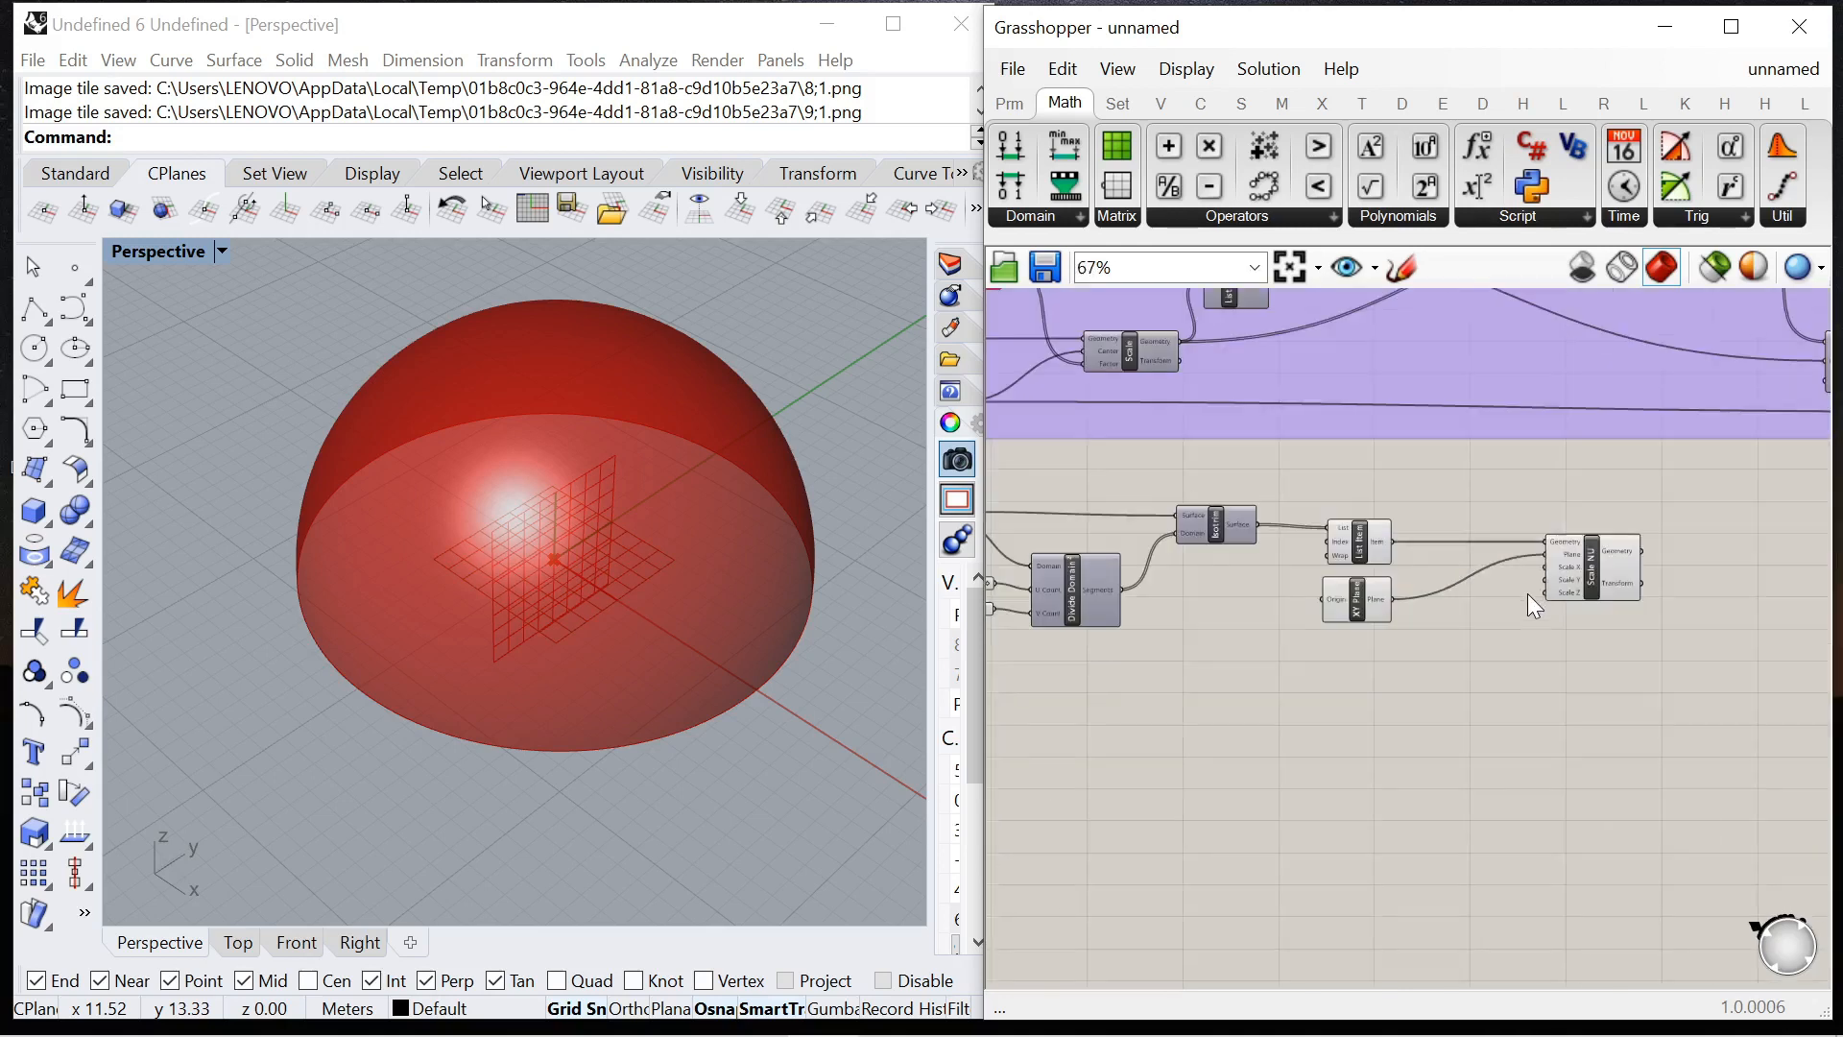
scroll(1344, 495, "up", 6)
scroll(1228, 428, "down", 3)
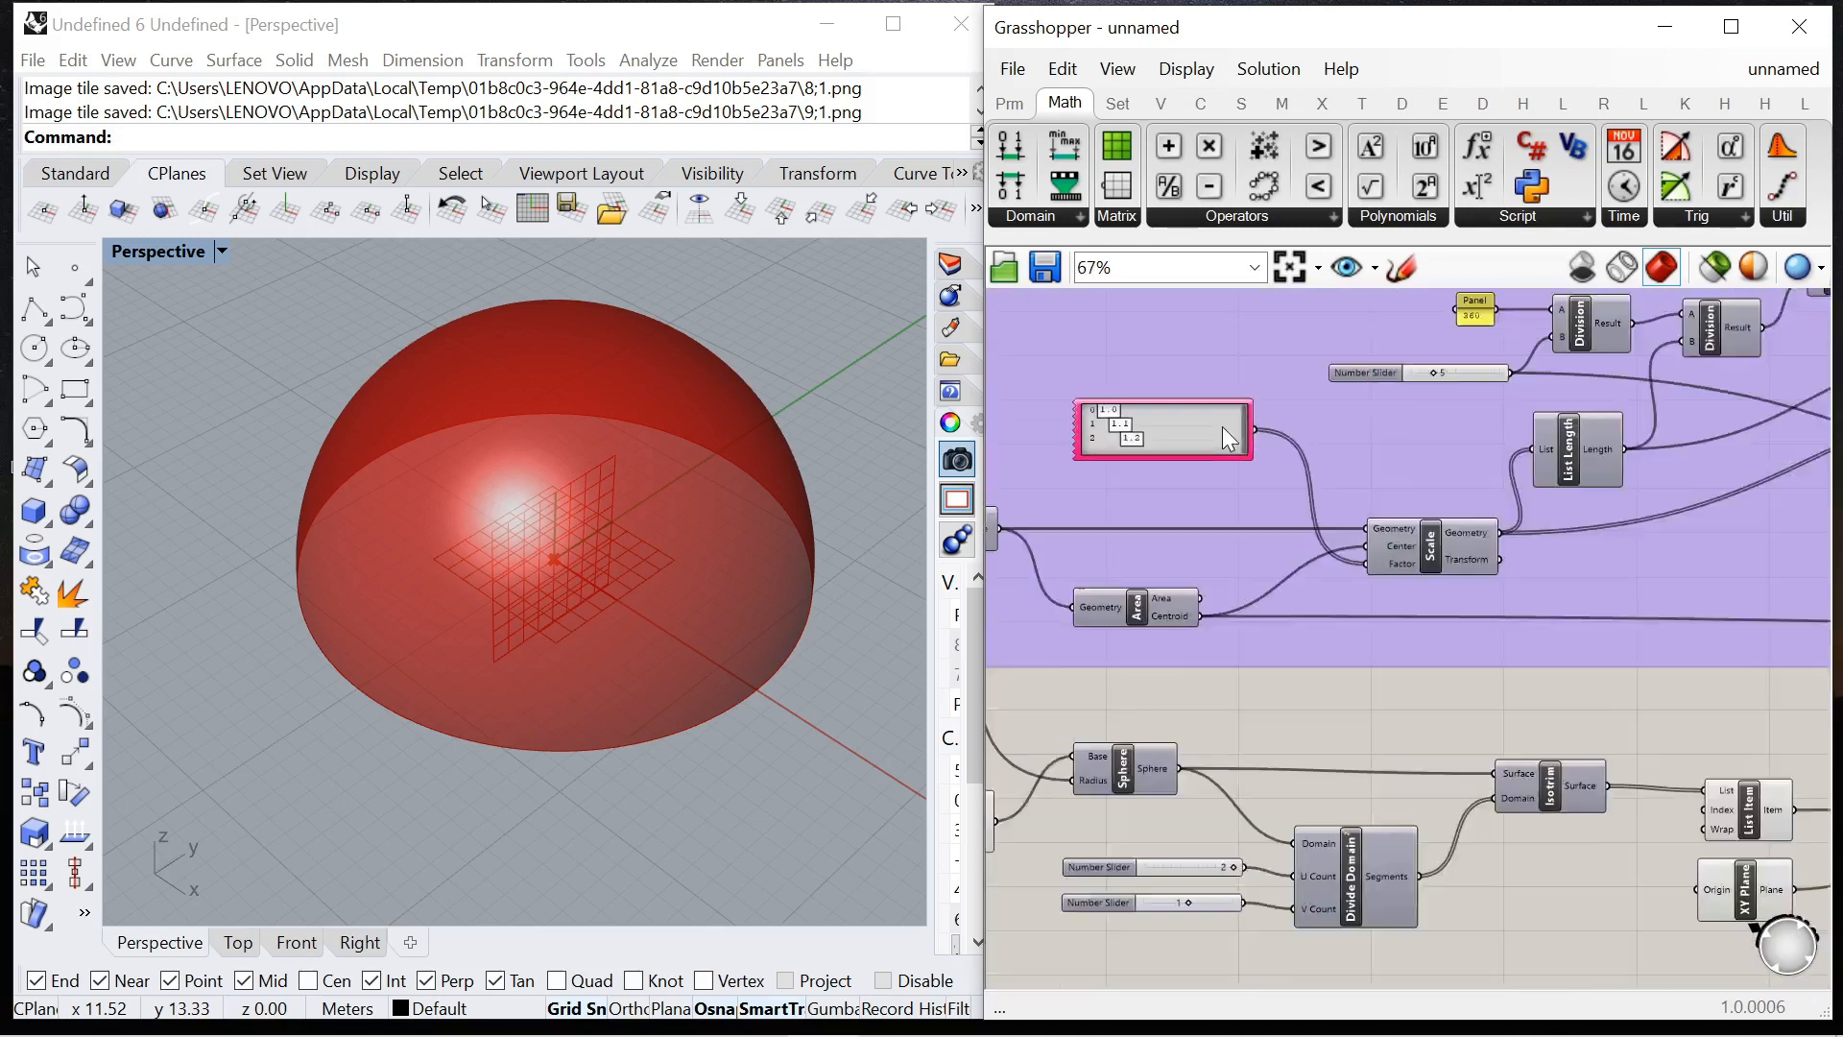
left_click_drag(1246, 430, 1656, 728)
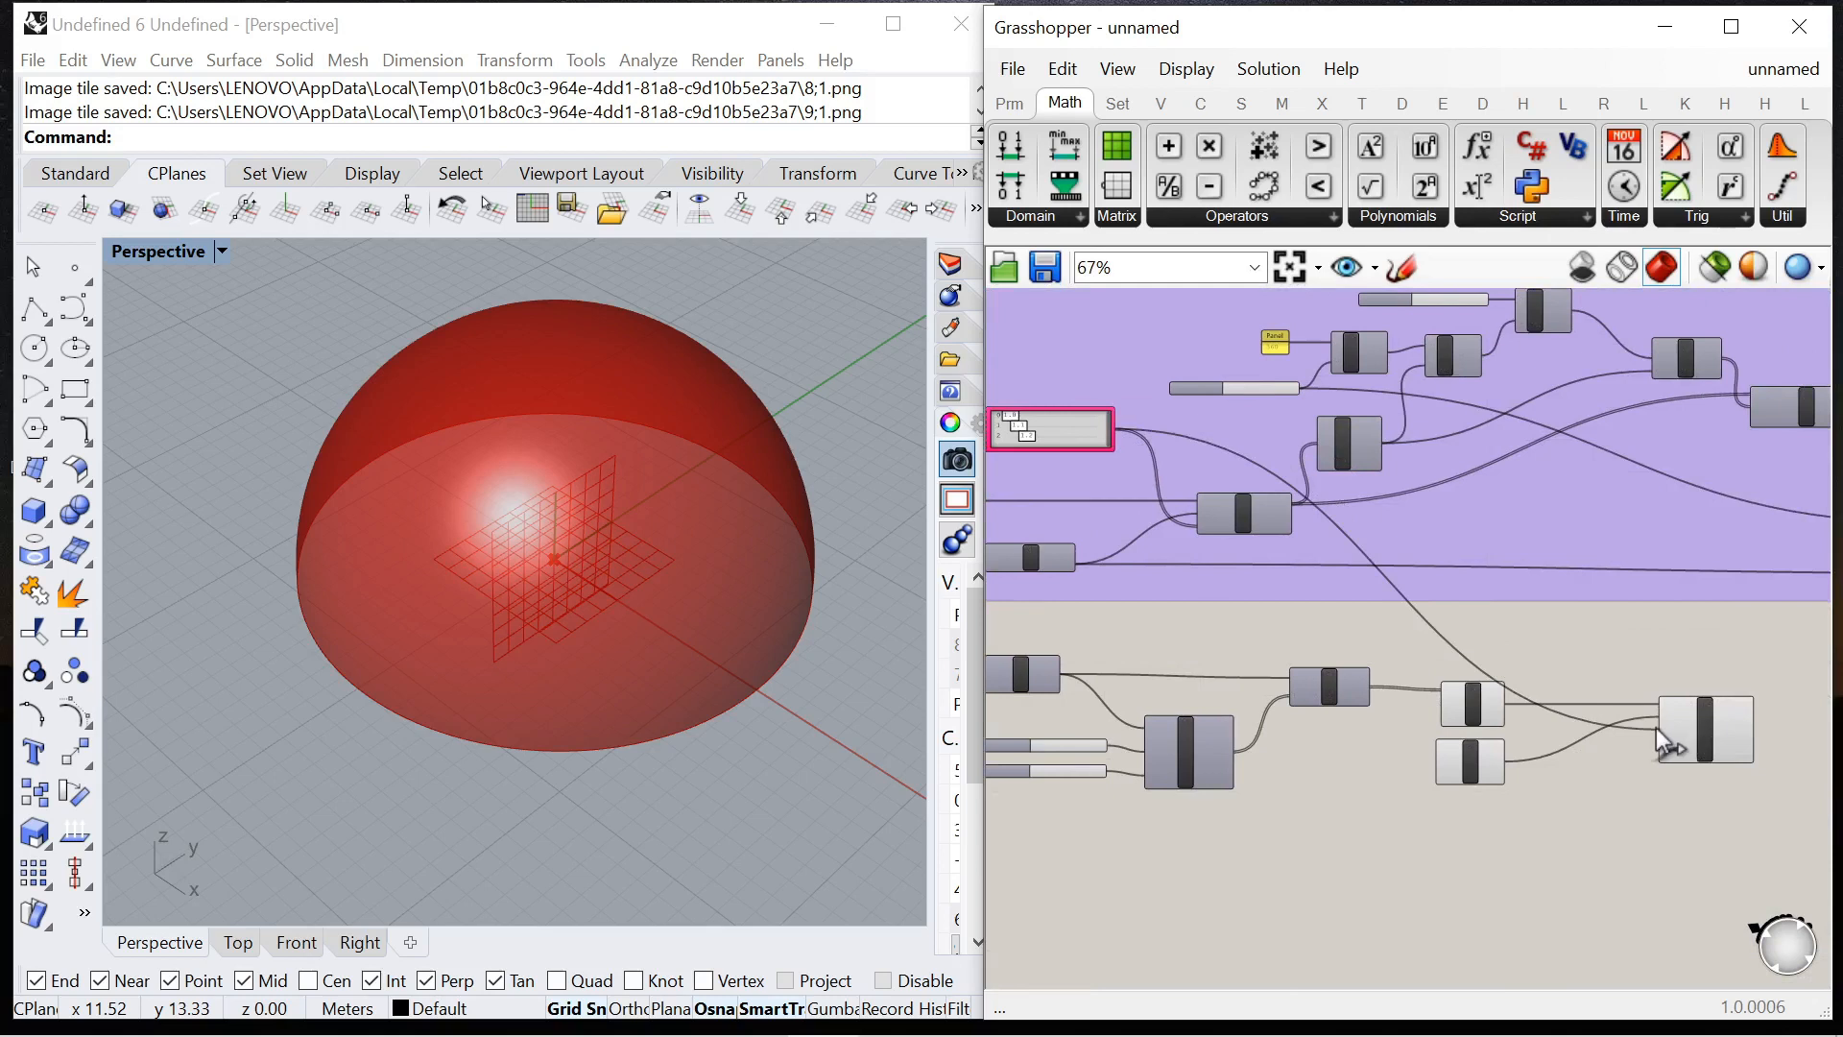
scroll(1680, 732, "up", 4)
scroll(1686, 715, "down", 3)
Wire the same gene pool into Scale NU's Scale Y input.
mouse_move(703, 676)
right_mouse_down()
mouse_move(766, 655)
mouse_move(716, 670)
right_mouse_up()
scroll(1149, 474, "down", 3)
scroll(1114, 457, "down", 2)
scroll(1116, 440, "up", 5)
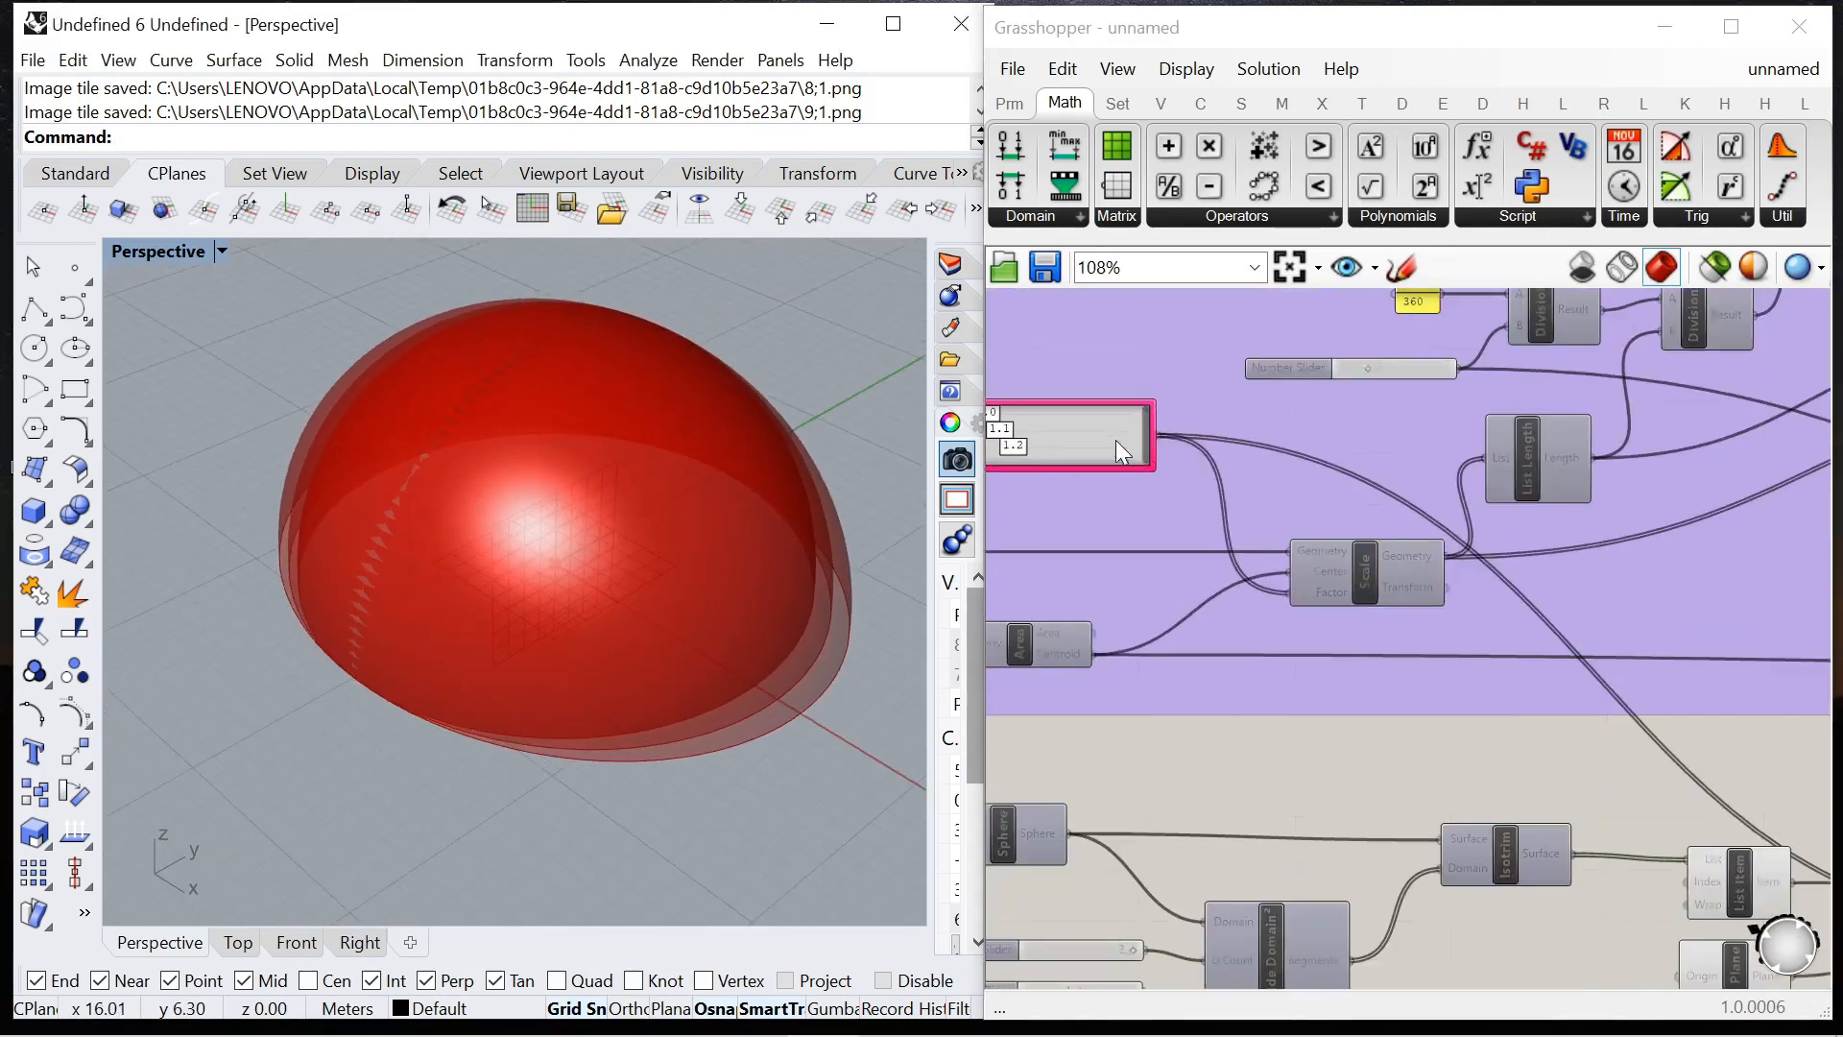
scroll(1149, 445, "down", 2)
left_click_drag(1152, 443, 1730, 758)
left_click(1655, 844)
mouse_move(664, 724)
right_mouse_down()
mouse_move(596, 637)
mouse_move(609, 564)
mouse_move(680, 748)
right_mouse_up()
Turn off the preview of the List Item component feeding Scale NU.
scroll(1280, 765, "up", 3)
left_click(1436, 787)
left_click(1417, 699)
scroll(1354, 626, "down", 3)
scroll(1311, 580, "up", 2)
right_click(1298, 568)
left_click(1367, 607)
scroll(1070, 659, "down", 3)
scroll(1131, 659, "up", 4)
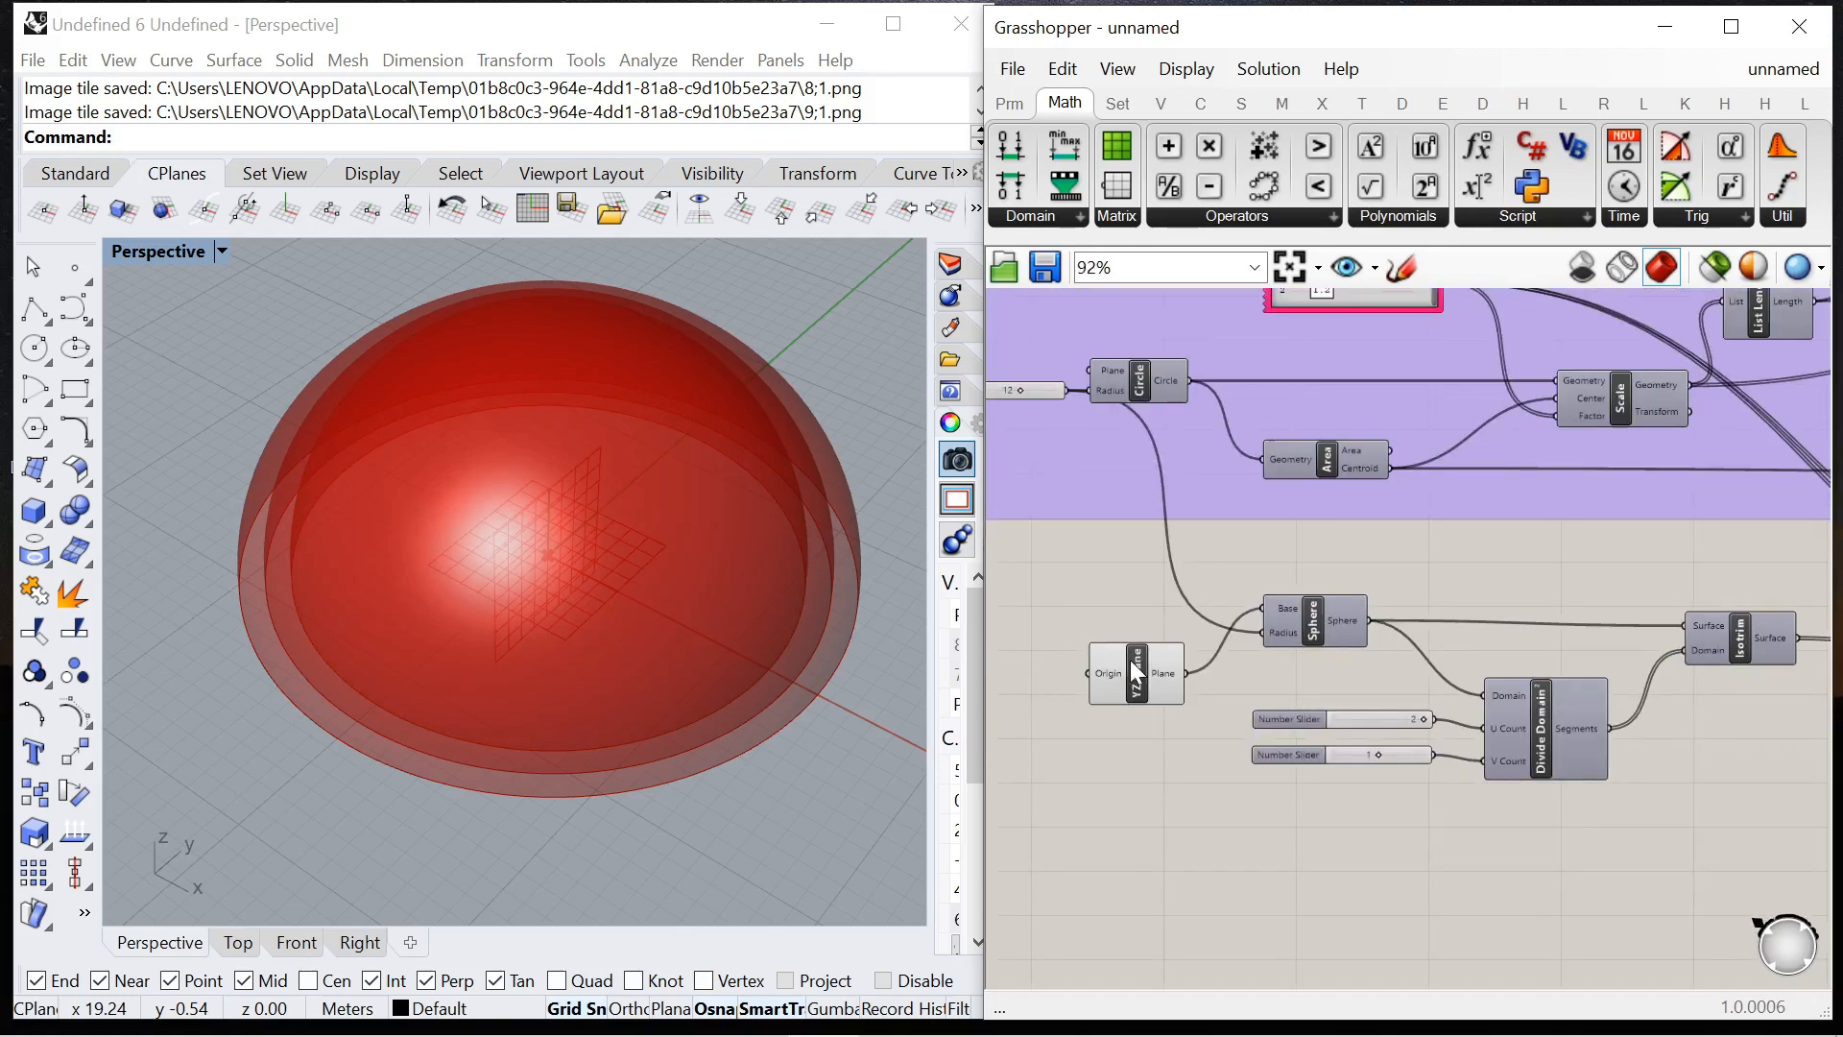
Move the Scale NU component farther to the right of List Item and XY Plane.
left_click(1190, 632)
scroll(1190, 632, "down", 7)
scroll(1430, 662, "up", 5)
scroll(1422, 678, "down", 5)
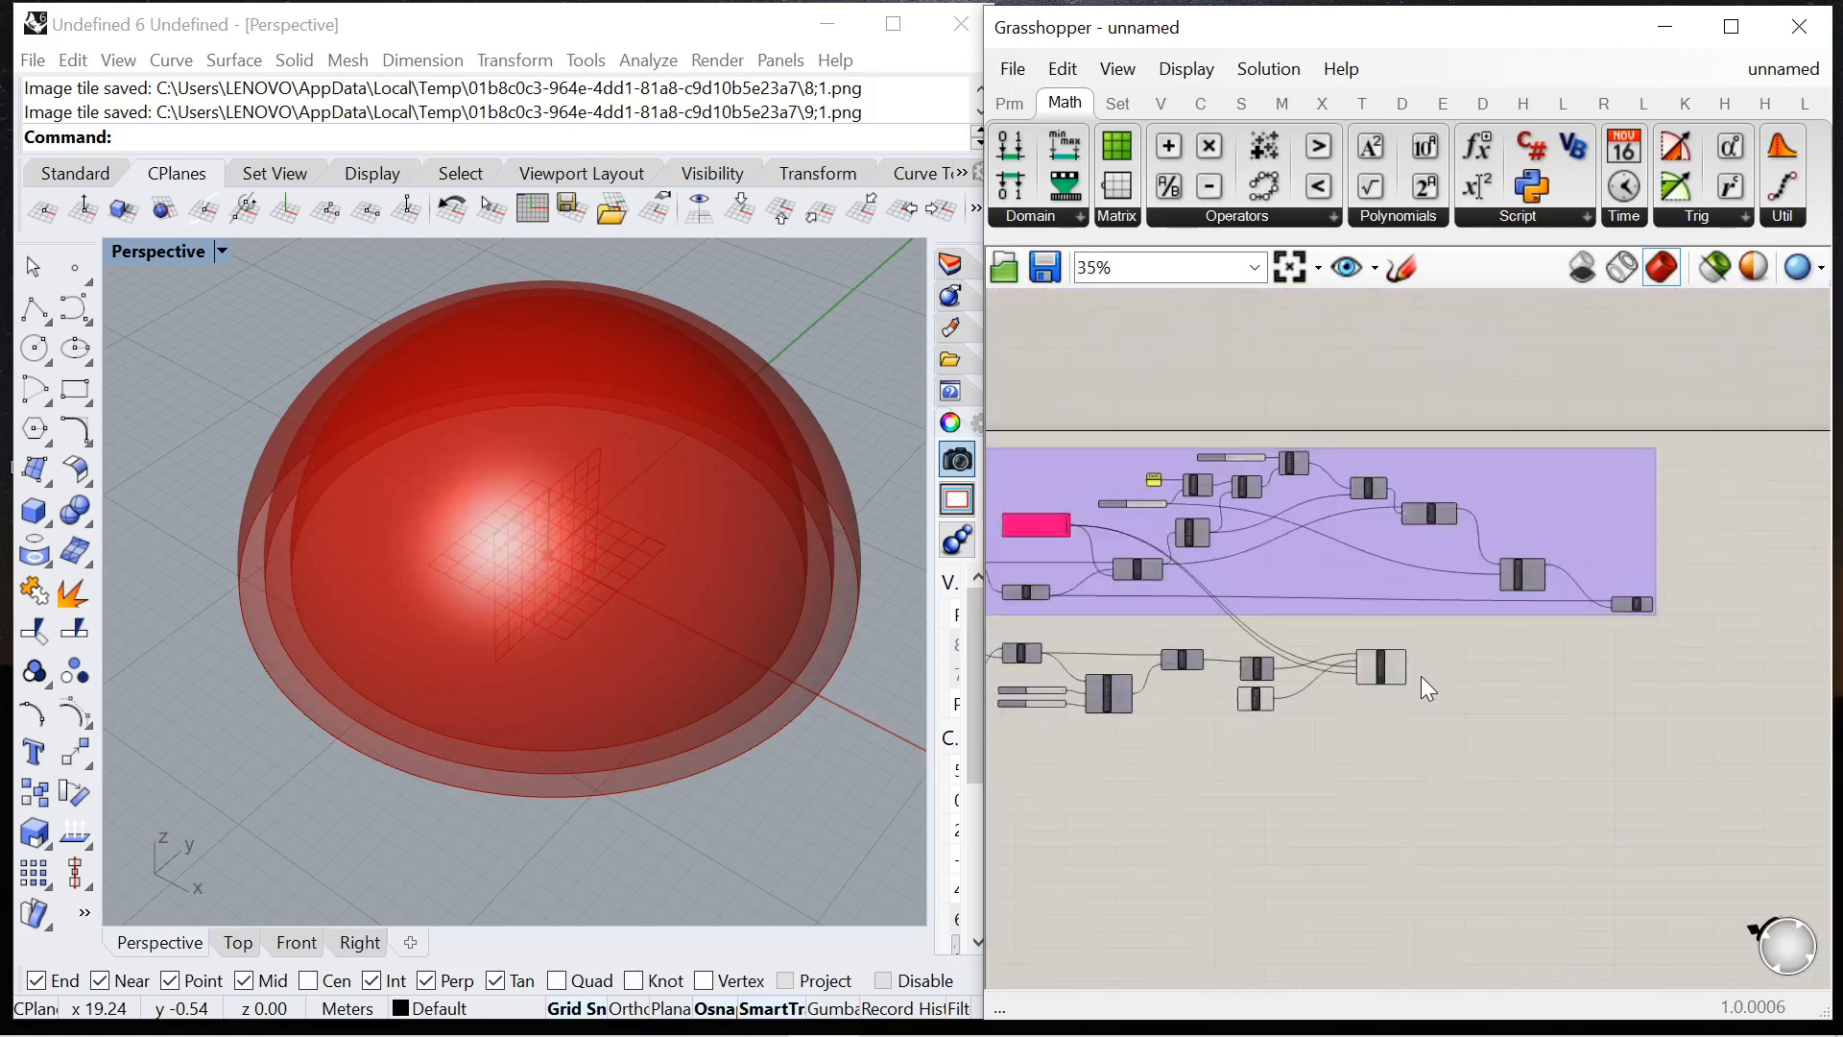
scroll(1411, 672, "up", 5)
left_click(1552, 674)
scroll(1484, 666, "down", 4)
scroll(1533, 672, "up", 3)
left_click_drag(1612, 670, 1384, 670)
scroll(1384, 670, "down", 2)
left_click(1339, 770)
scroll(1340, 770, "down", 4)
scroll(1329, 596, "up", 2)
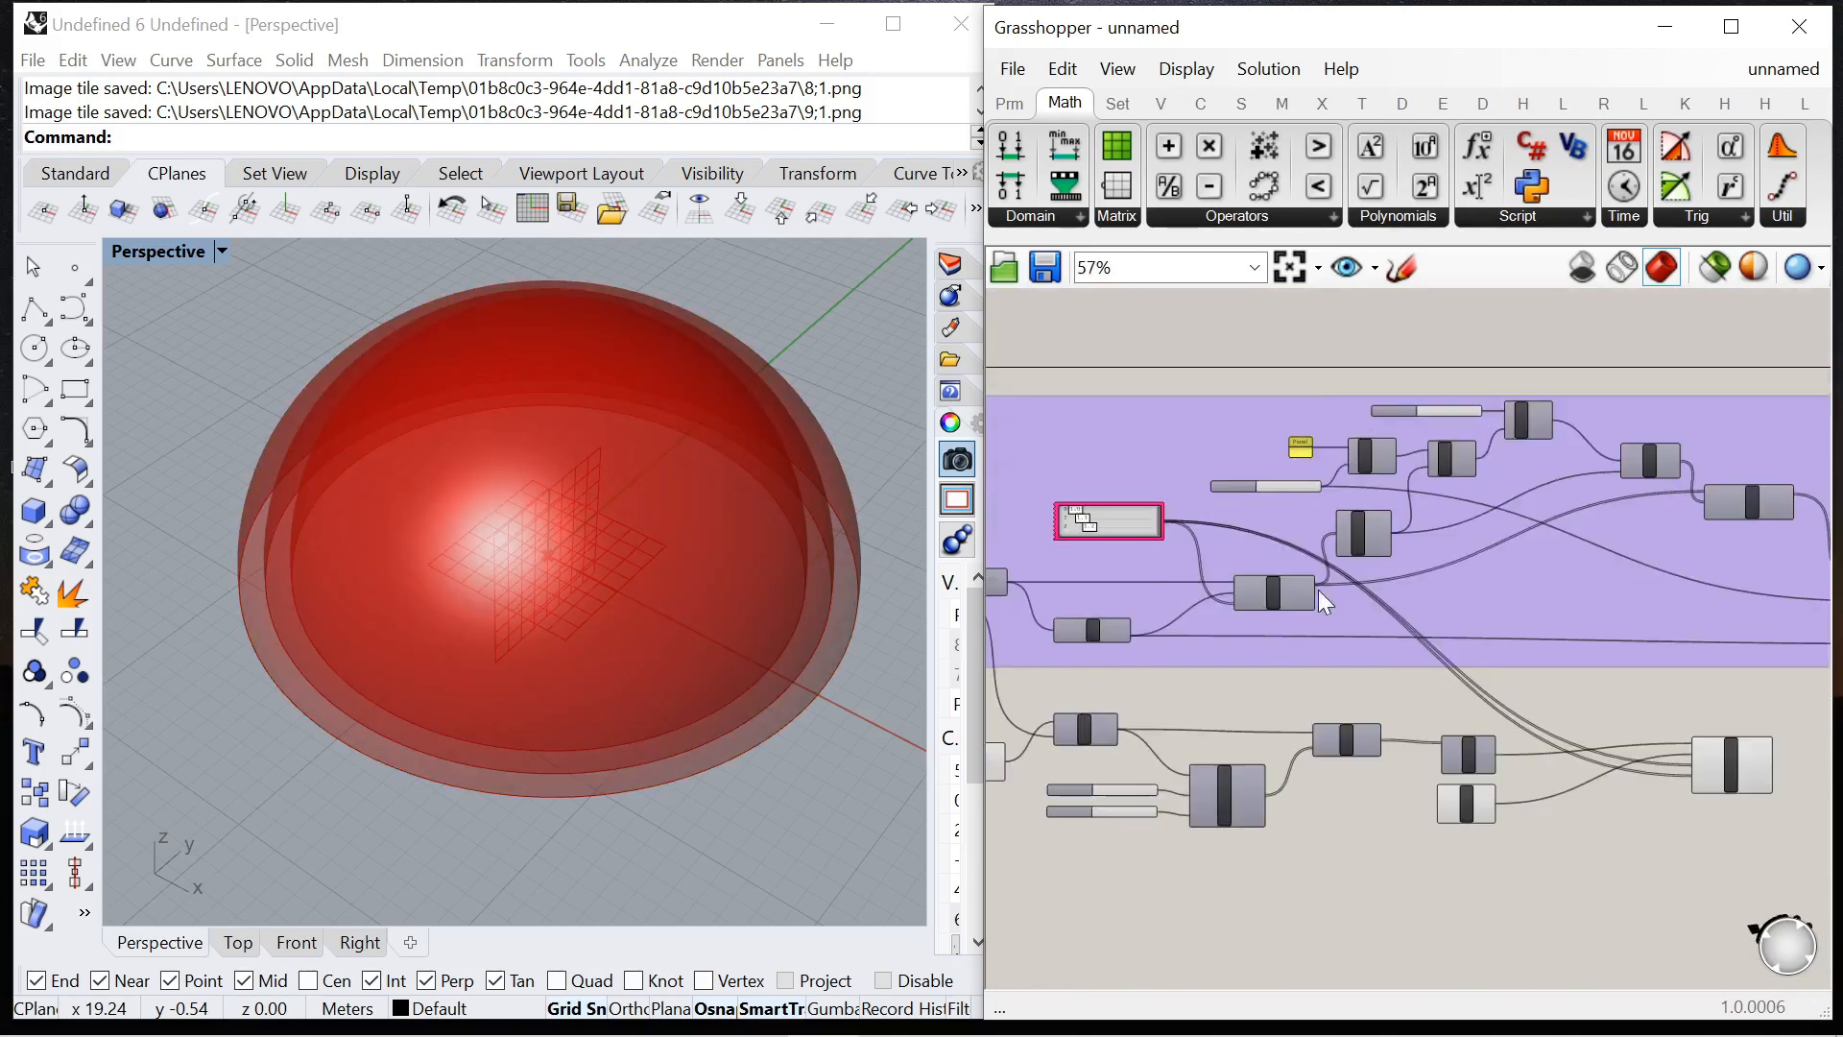
Turn on the preview of the Line component at the end of the purple group.
scroll(1707, 668, "down", 1)
scroll(1671, 615, "up", 6)
left_click(1560, 509)
right_click(1452, 597)
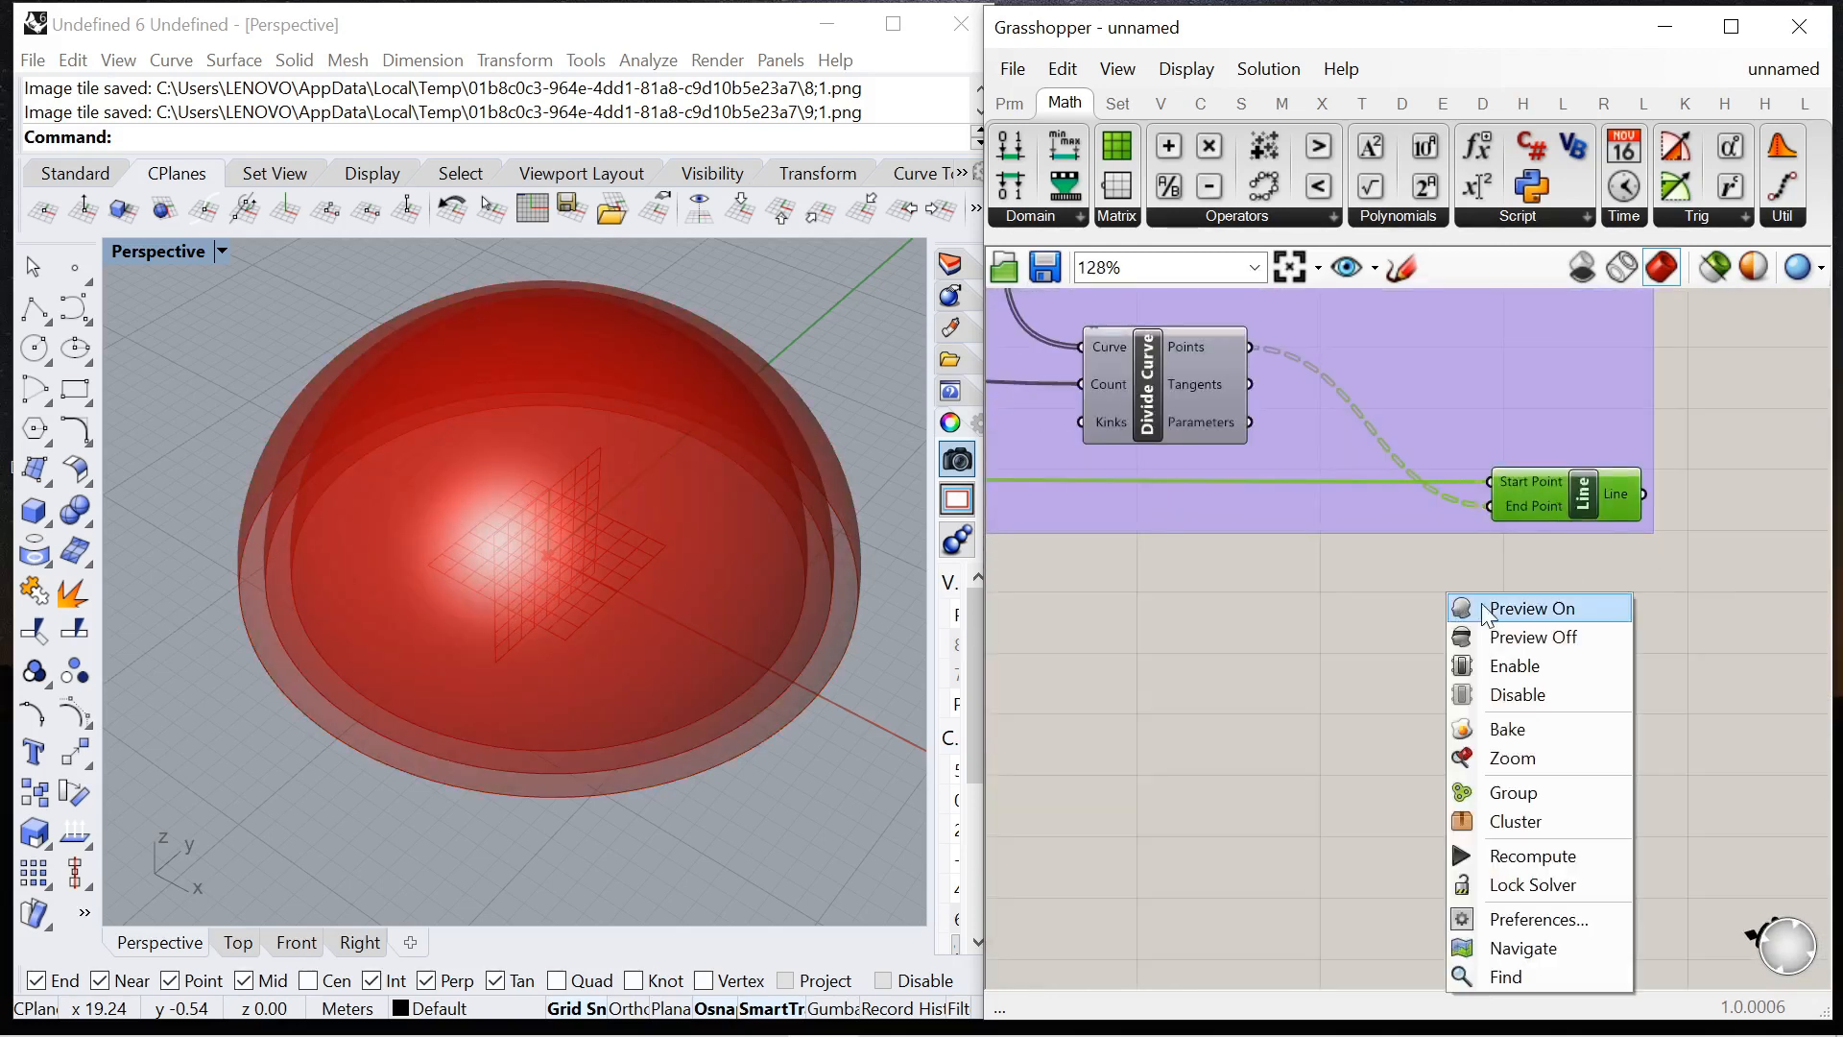
left_click(1494, 608)
left_click(1231, 756)
scroll(1327, 491, "down", 6)
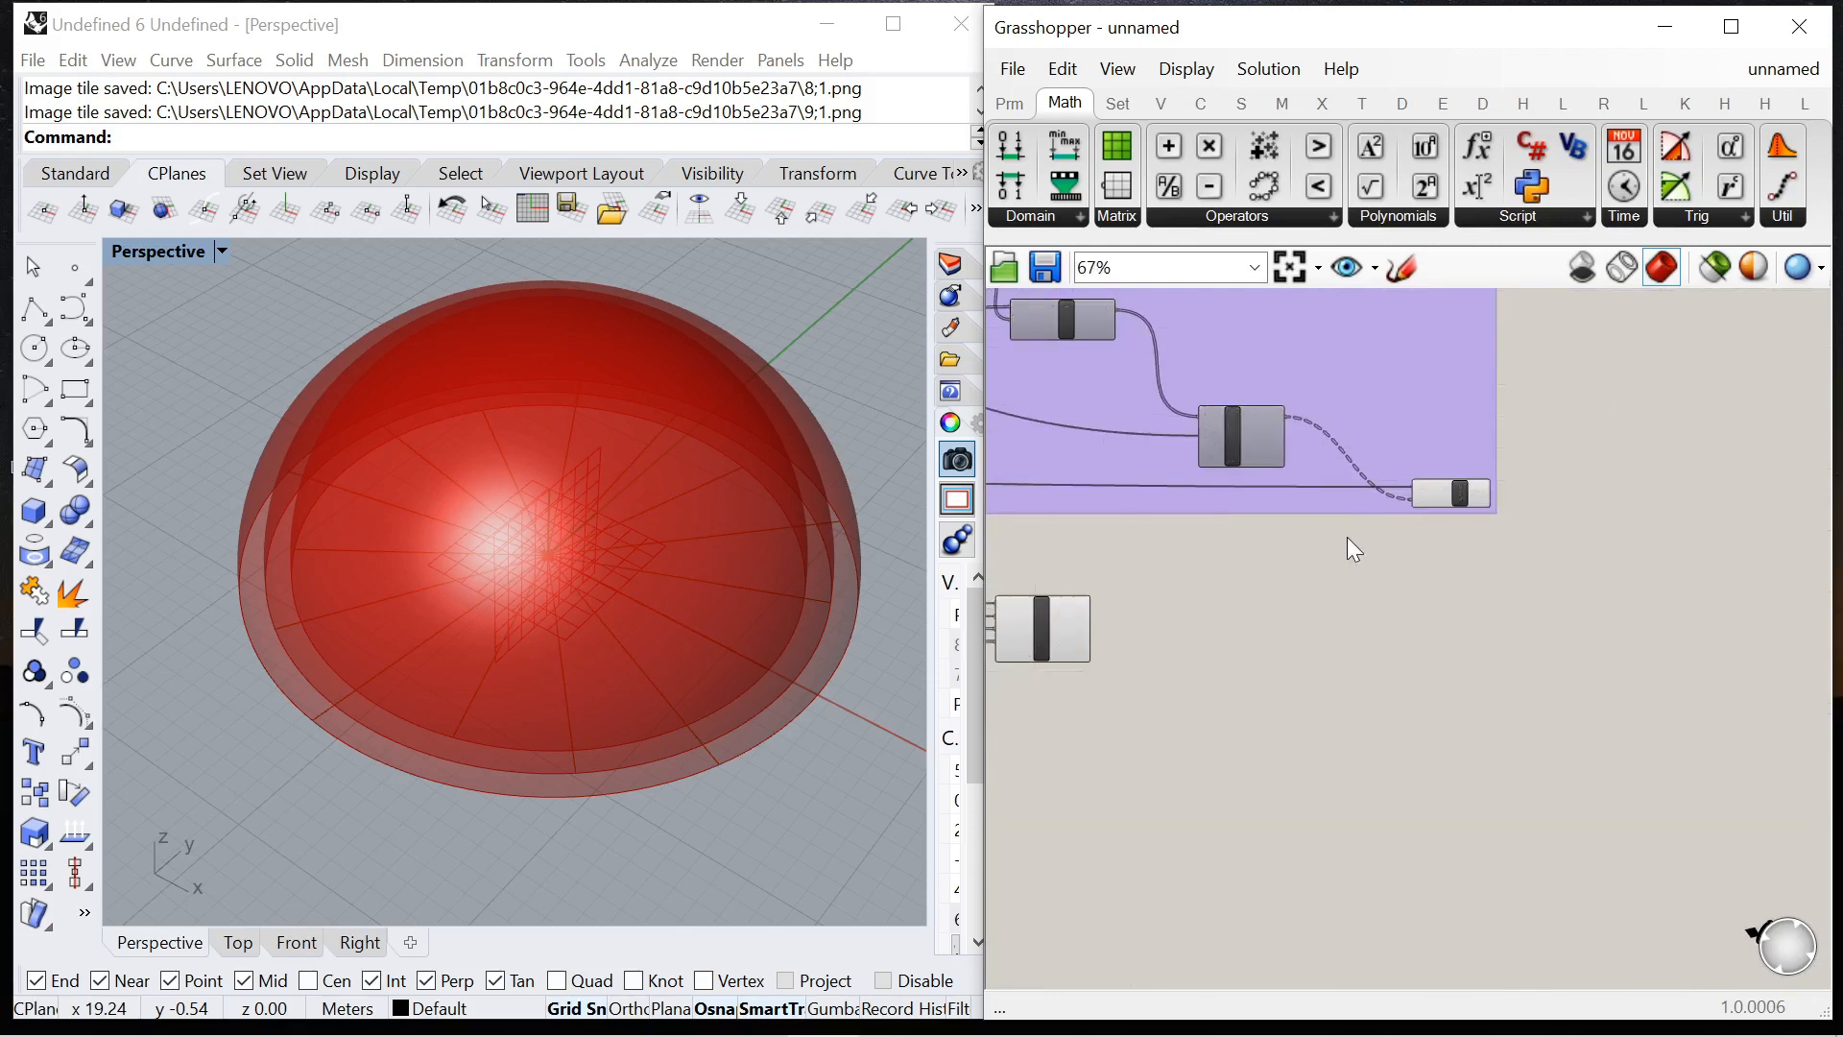
Add the Project component that projects a curve onto a brep, placing it below Line.
scroll(1319, 580, "up", 5)
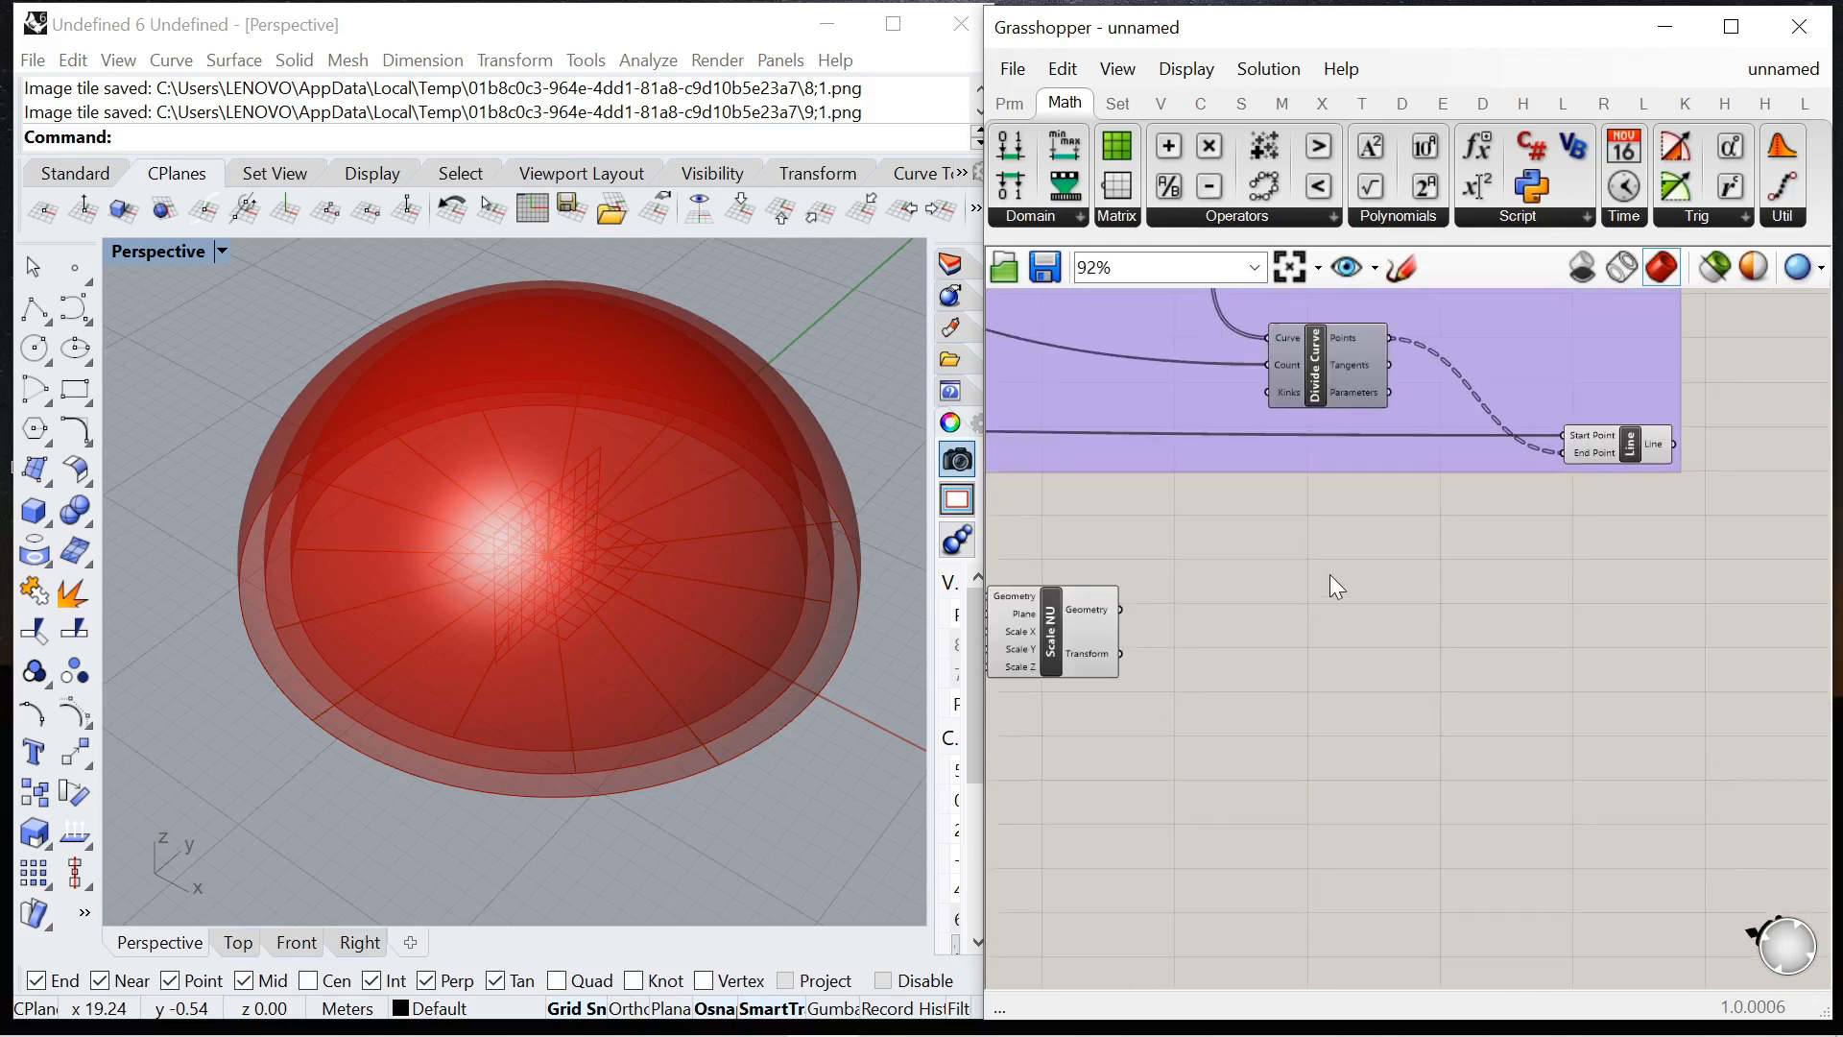
double_click(1454, 573)
type("pro")
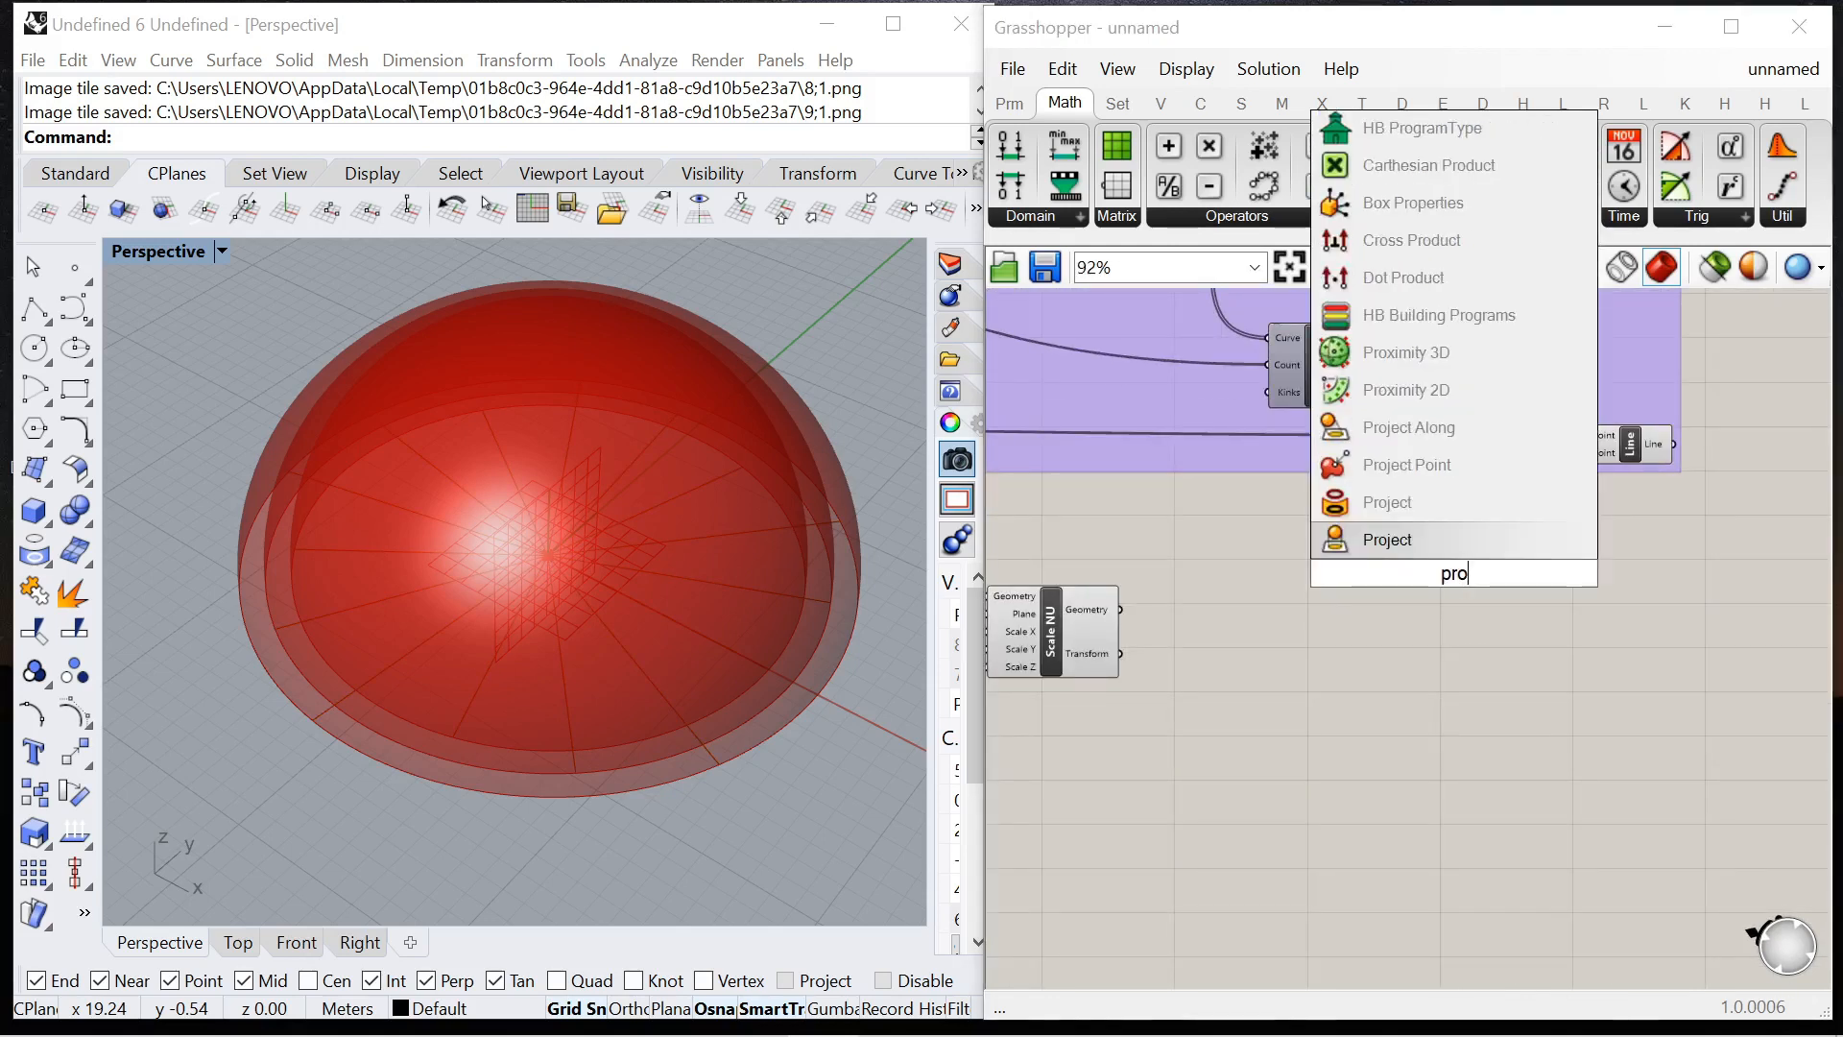
type("ject")
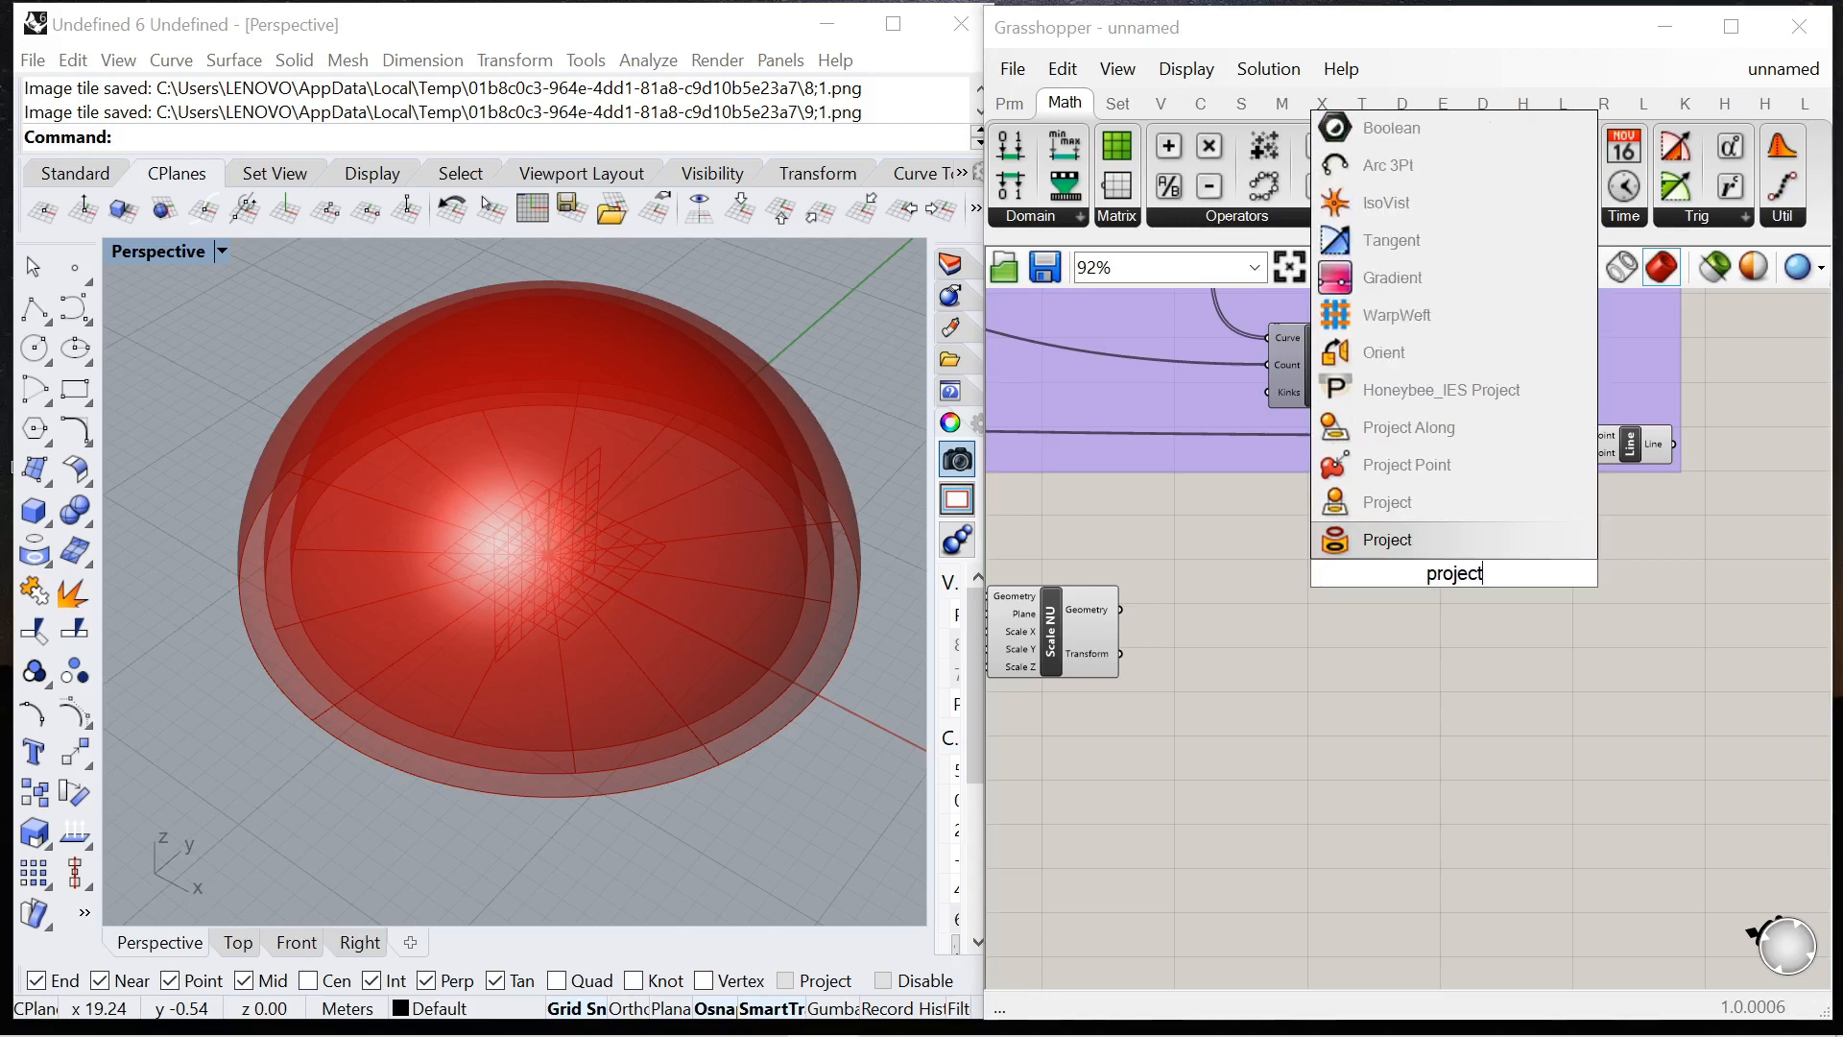
left_click(1411, 549)
Wire Scale NU's Geometry output into Project's Brep input and Line's output into its Curve input.
scroll(1142, 624, "up", 3)
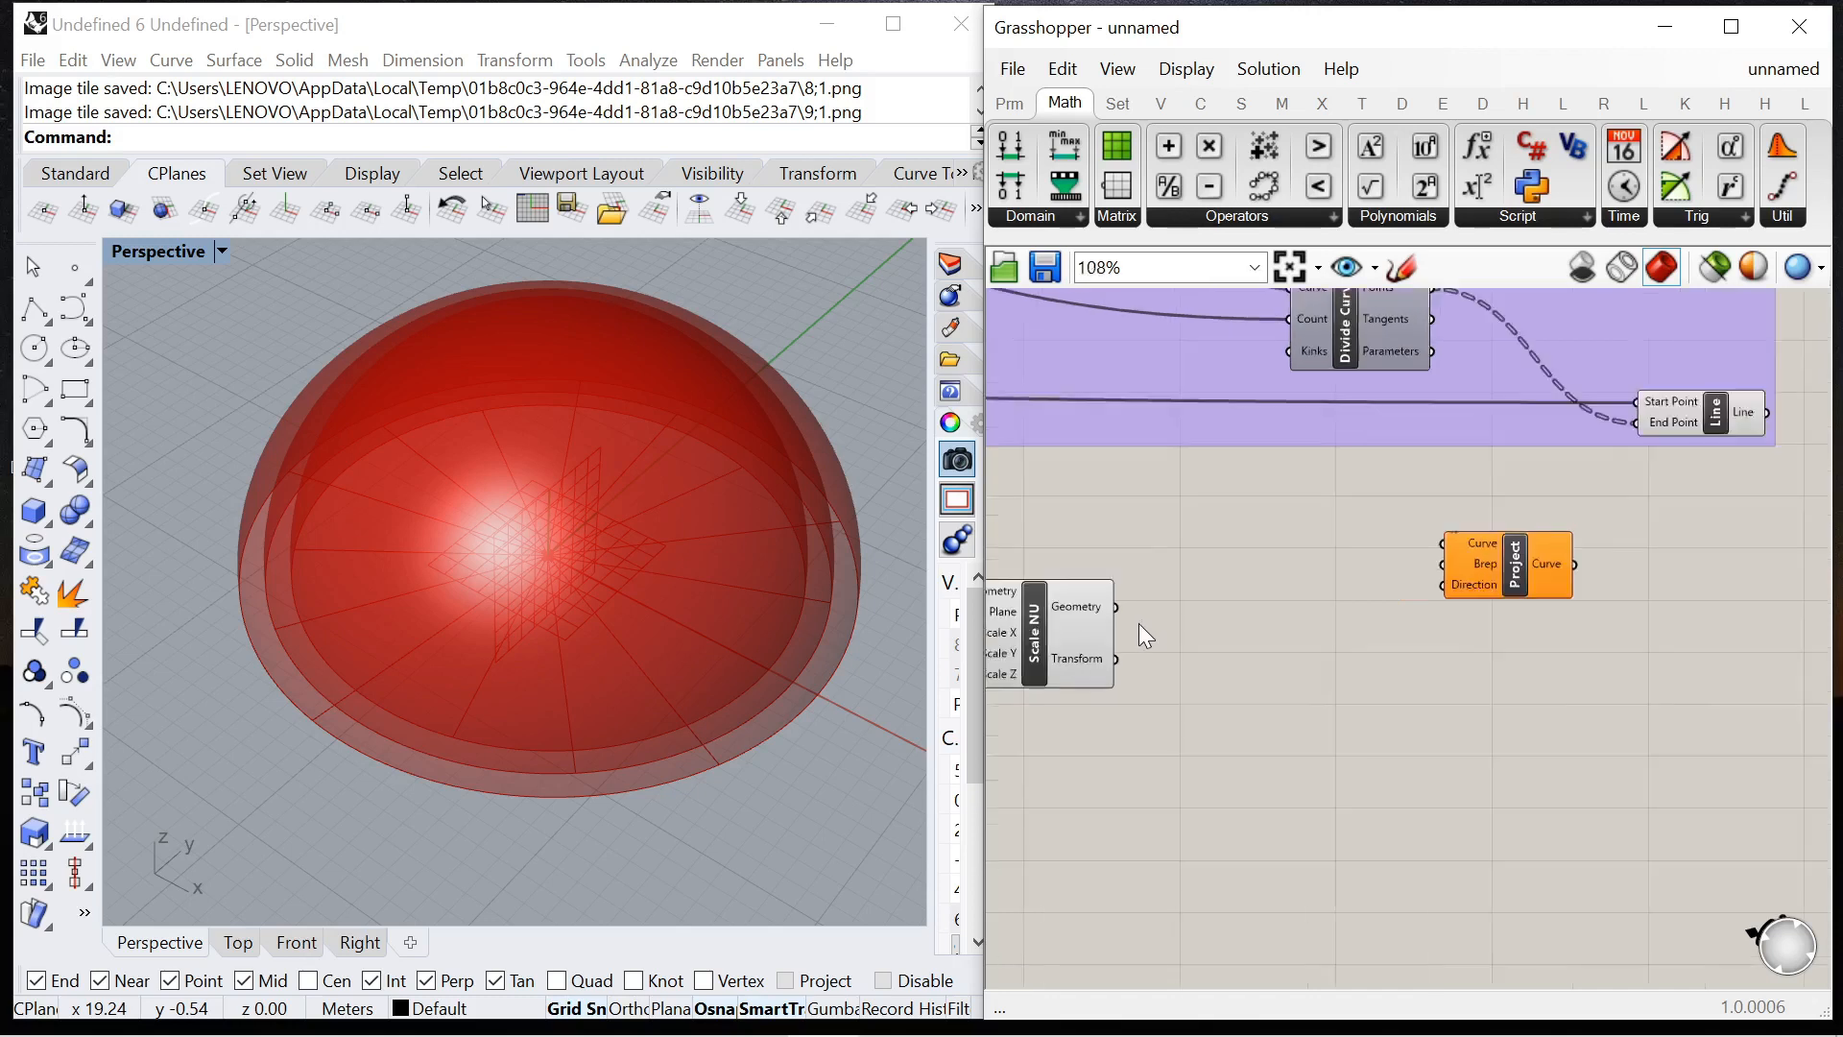
left_click(1085, 614)
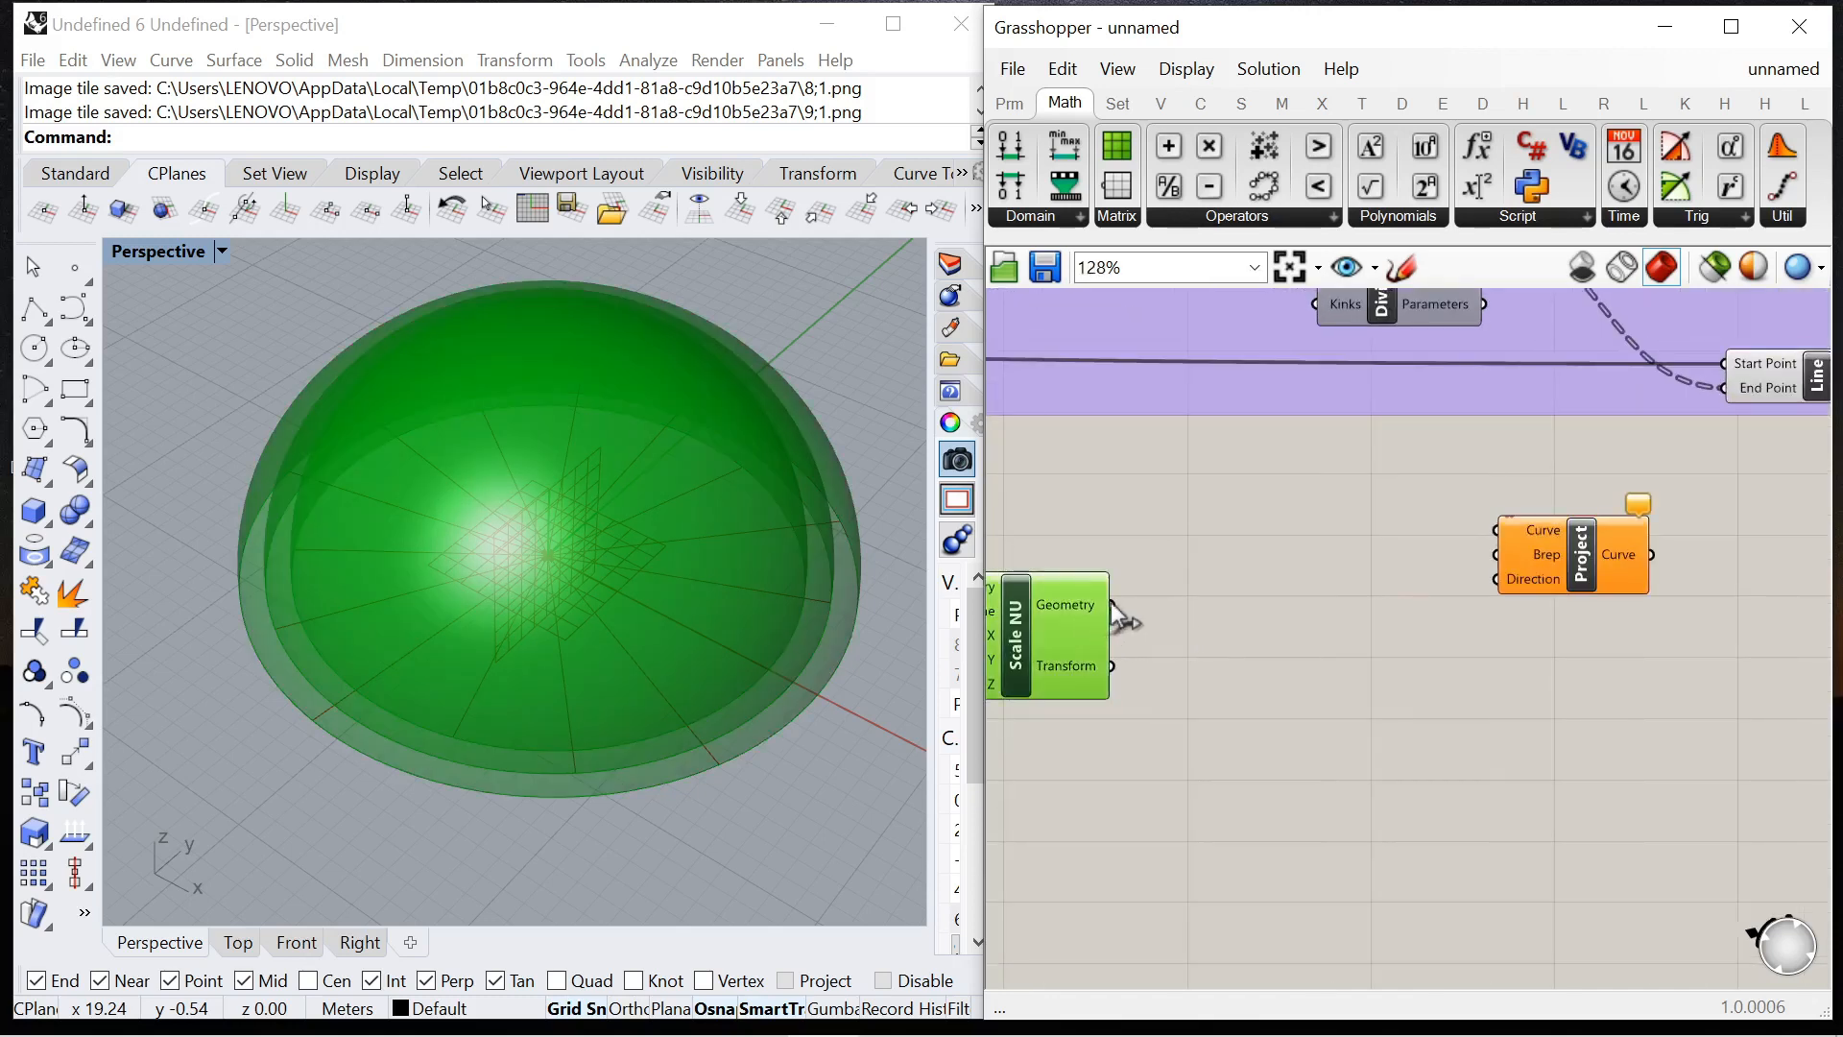
scroll(1296, 622, "down", 5)
scroll(1448, 595, "up", 2)
left_click_drag(1427, 584, 1703, 573)
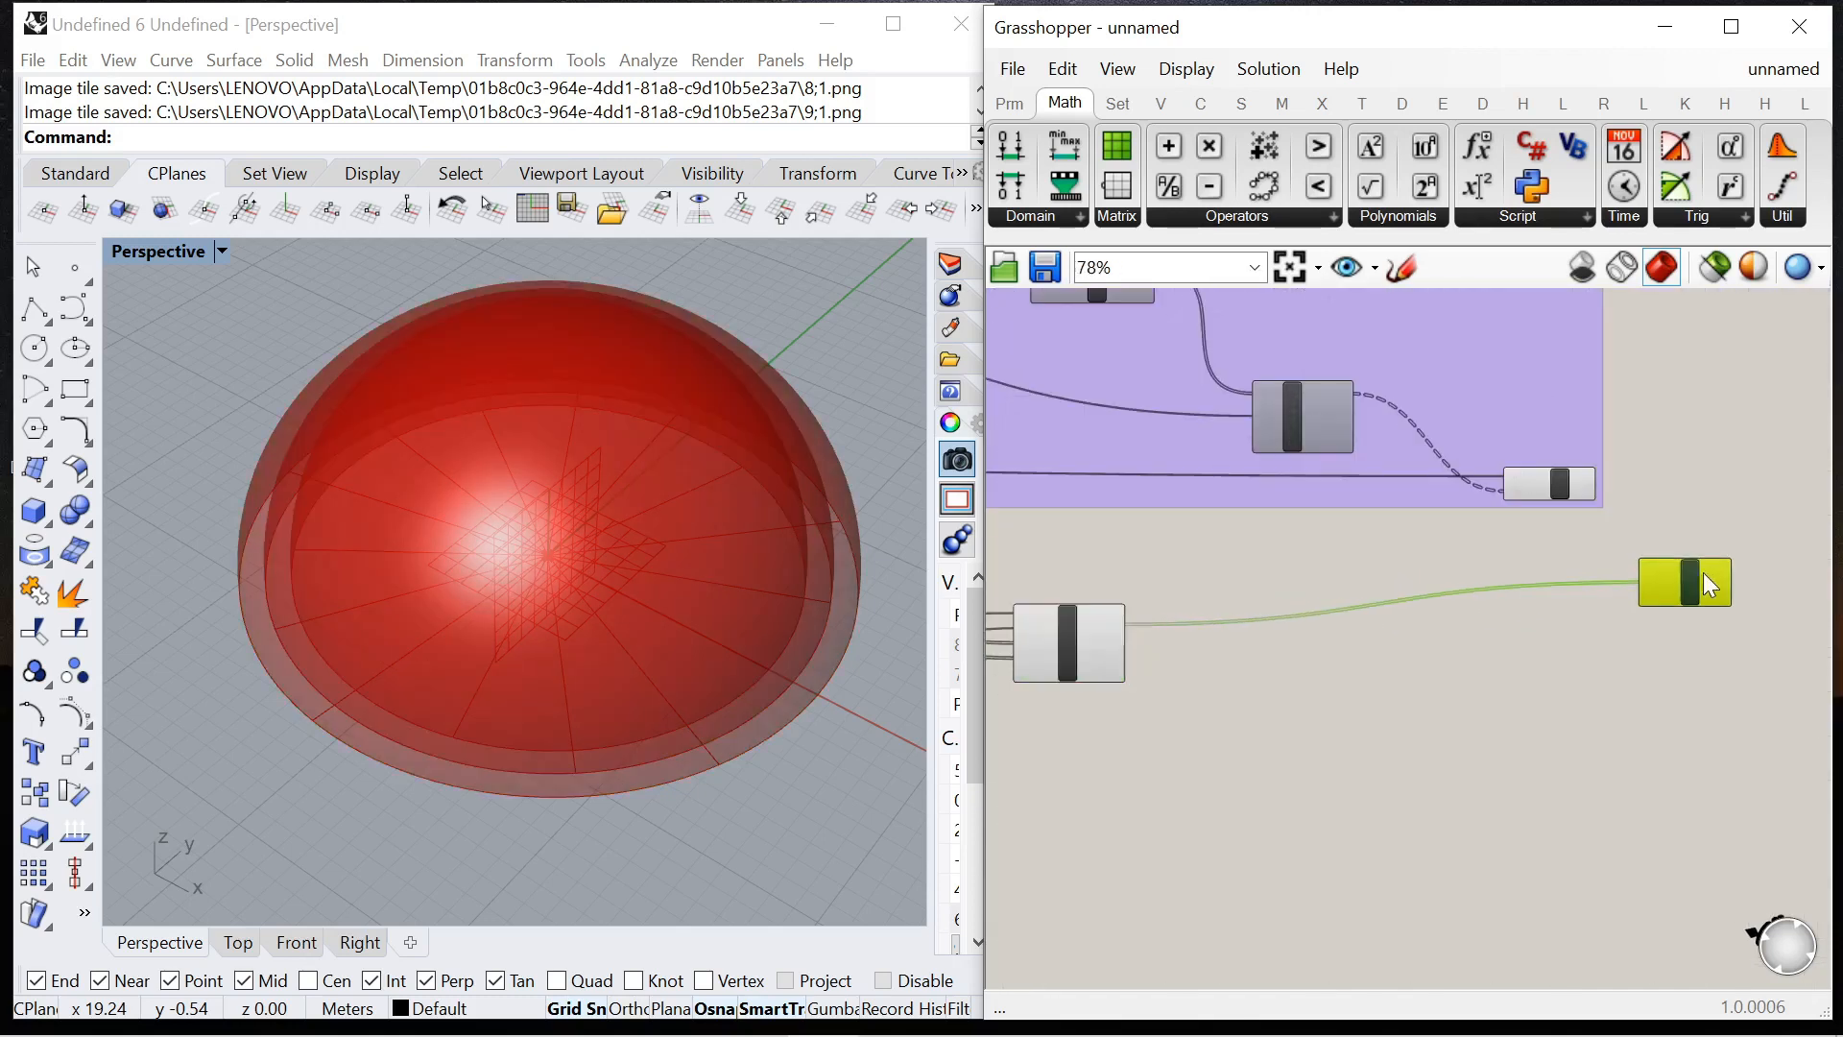
scroll(1626, 501, "up", 6)
left_click_drag(1644, 678, 1643, 678)
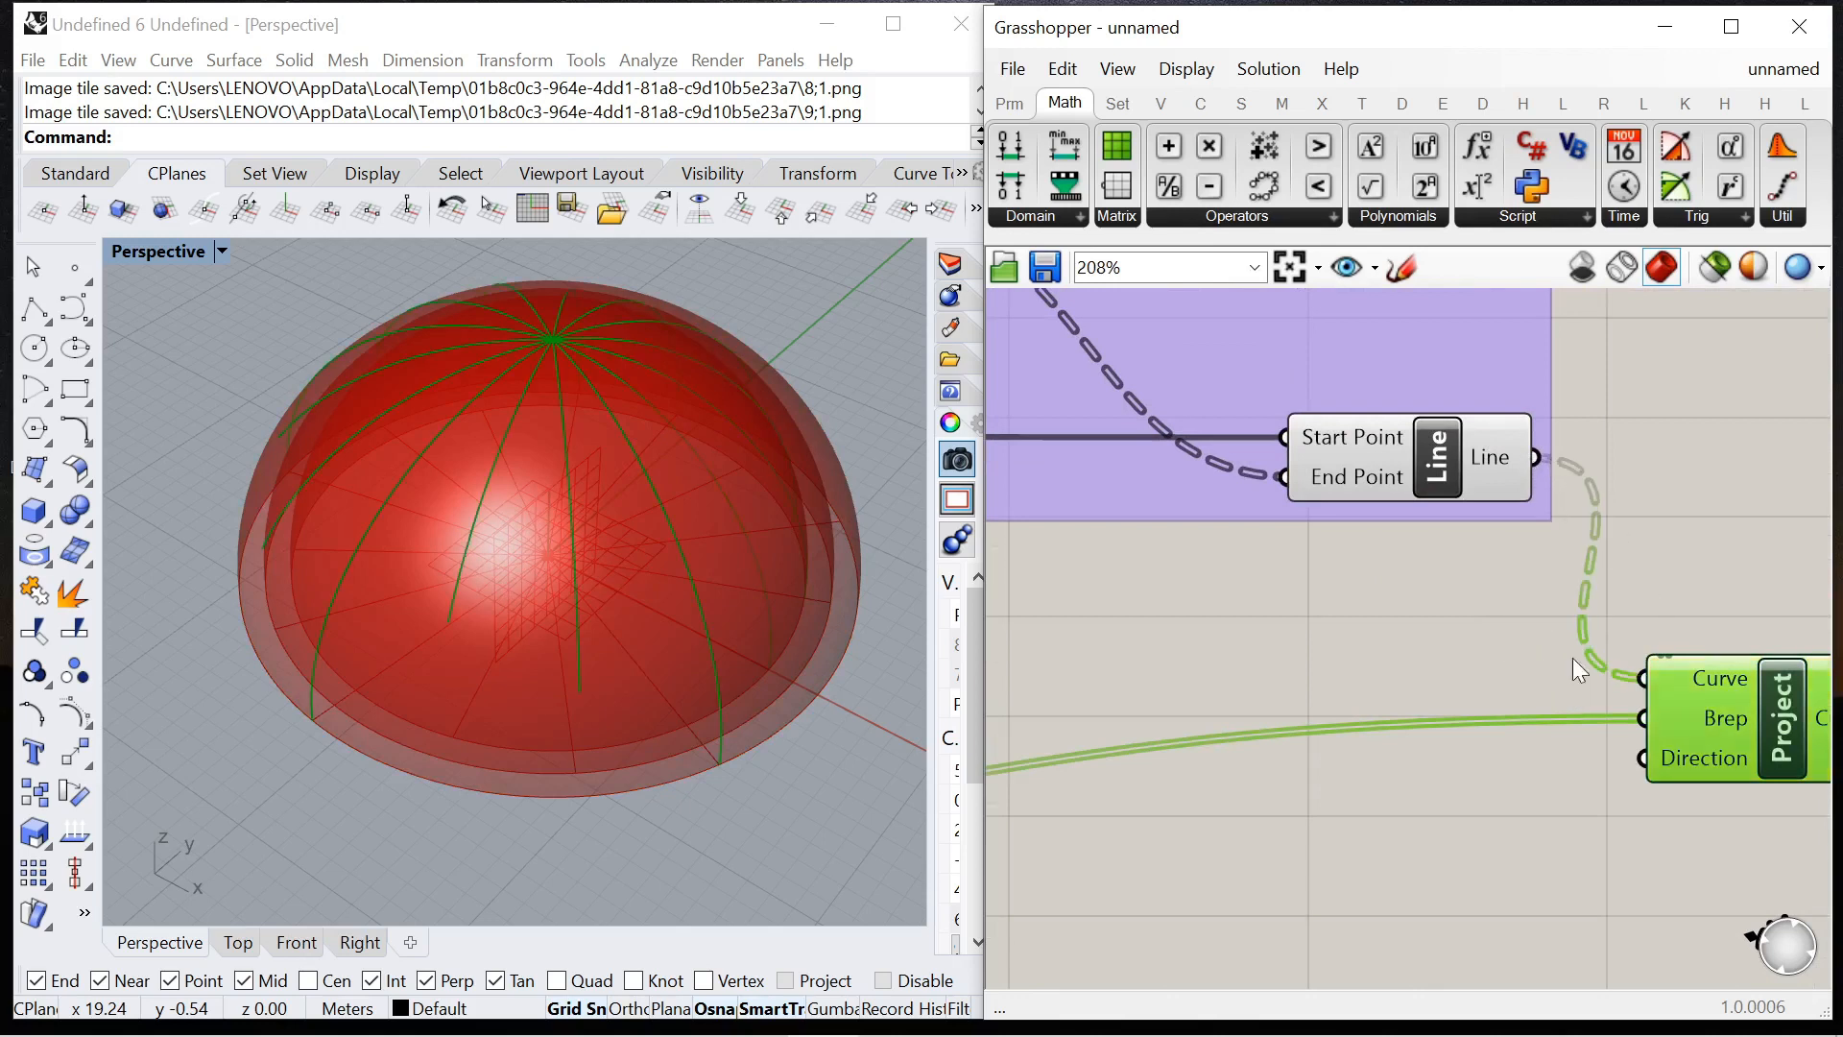
left_click(1405, 616)
Turn off the previews of the Line and Scale NU components.
scroll(1538, 521, "down", 7)
left_click(1528, 501)
right_click(1546, 499)
left_click(1668, 492)
left_click(1110, 626)
right_click(1095, 597)
left_click(1193, 595)
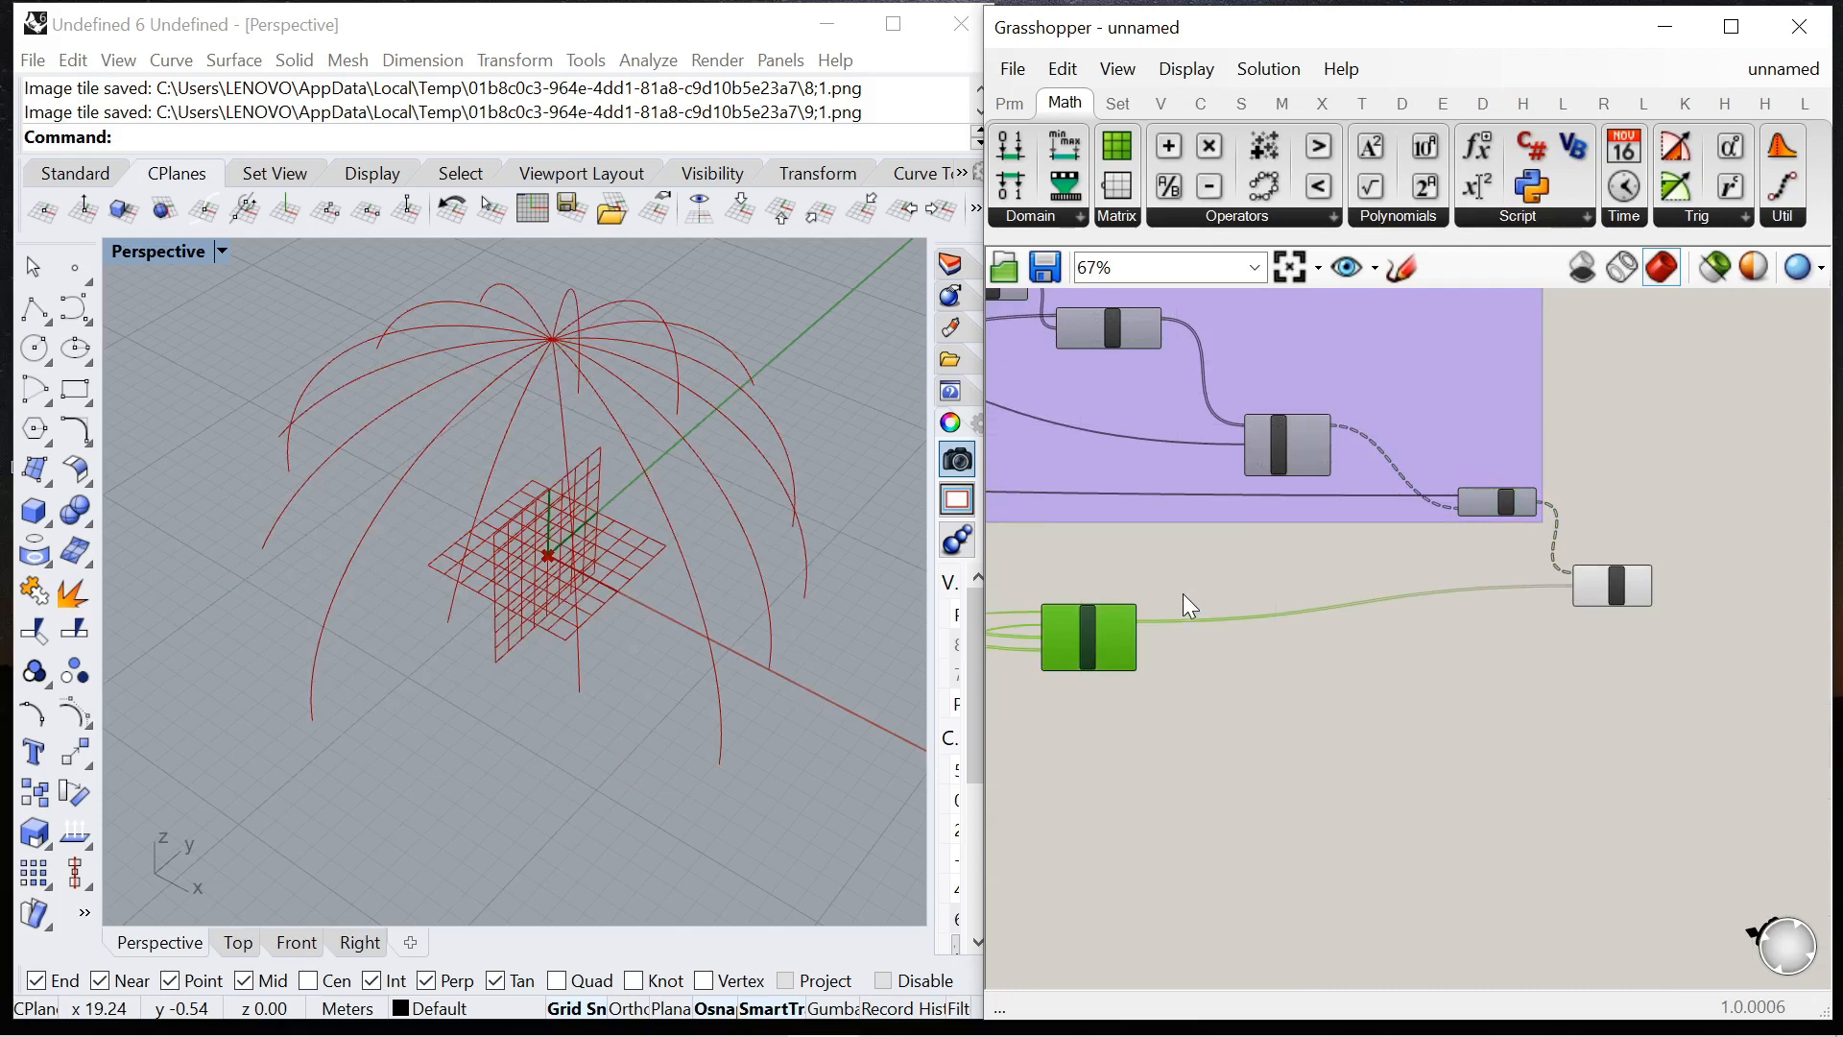
Move the Project component farther to the right of Line to make room between them.
right_click_drag(502, 625, 626, 545)
right_click_drag(557, 549, 382, 556)
scroll(1420, 523, "down", 5)
scroll(1488, 534, "up", 10)
scroll(1277, 556, "down", 2)
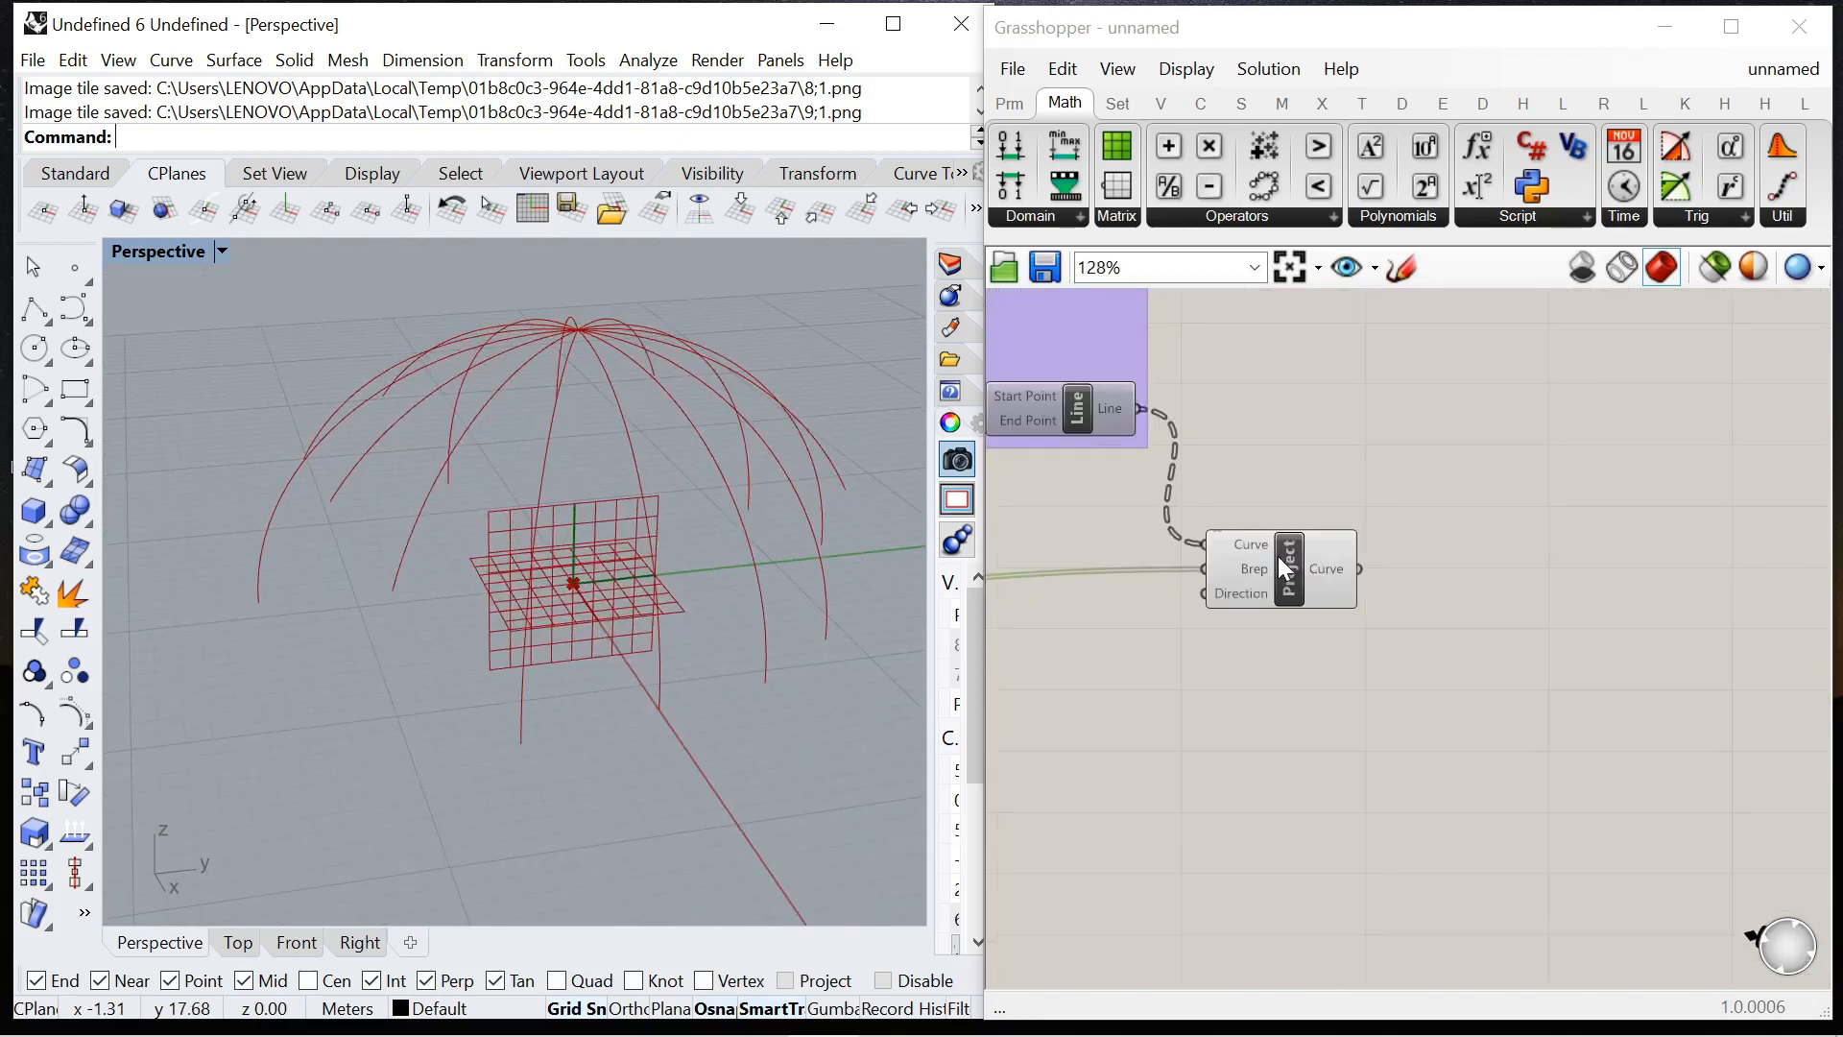
left_click(1365, 588)
scroll(1530, 680, "down", 3)
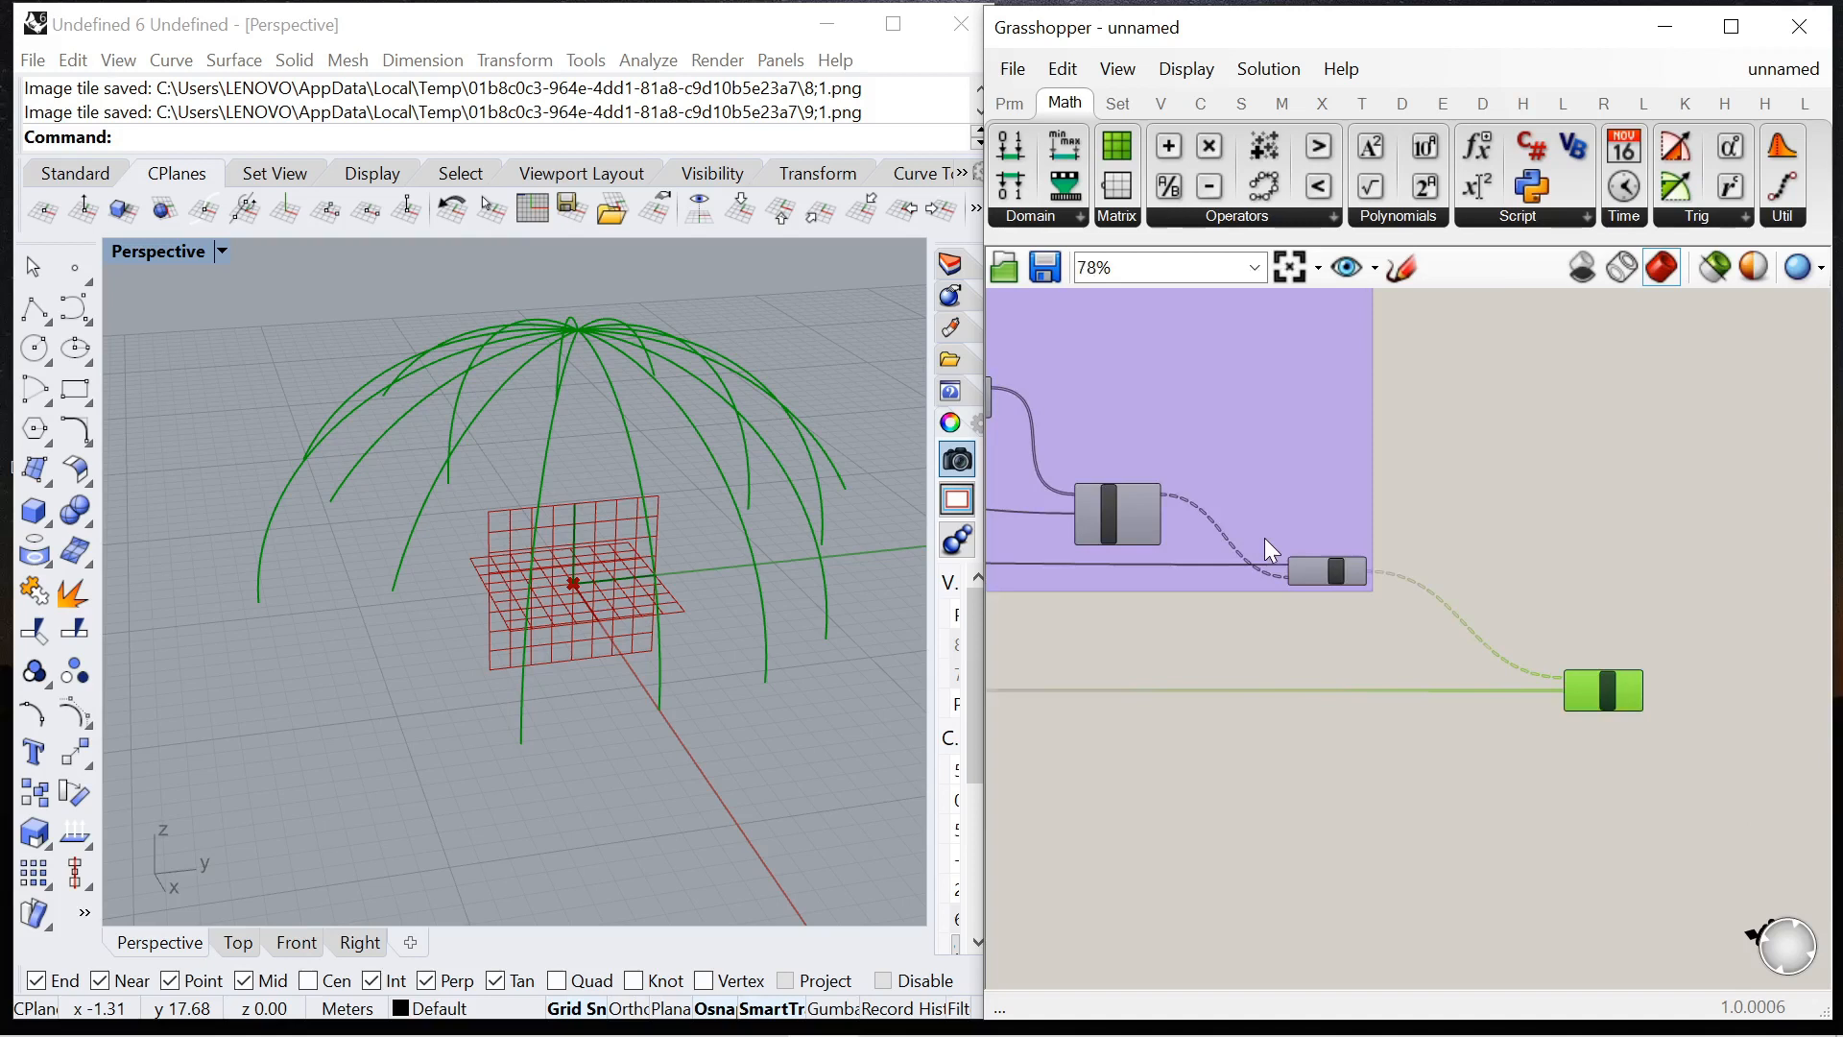
Turn the preview of the Line component back on.
scroll(1265, 538, "up", 2)
left_click(1379, 601)
scroll(1461, 527, "down", 1)
right_click(1463, 530)
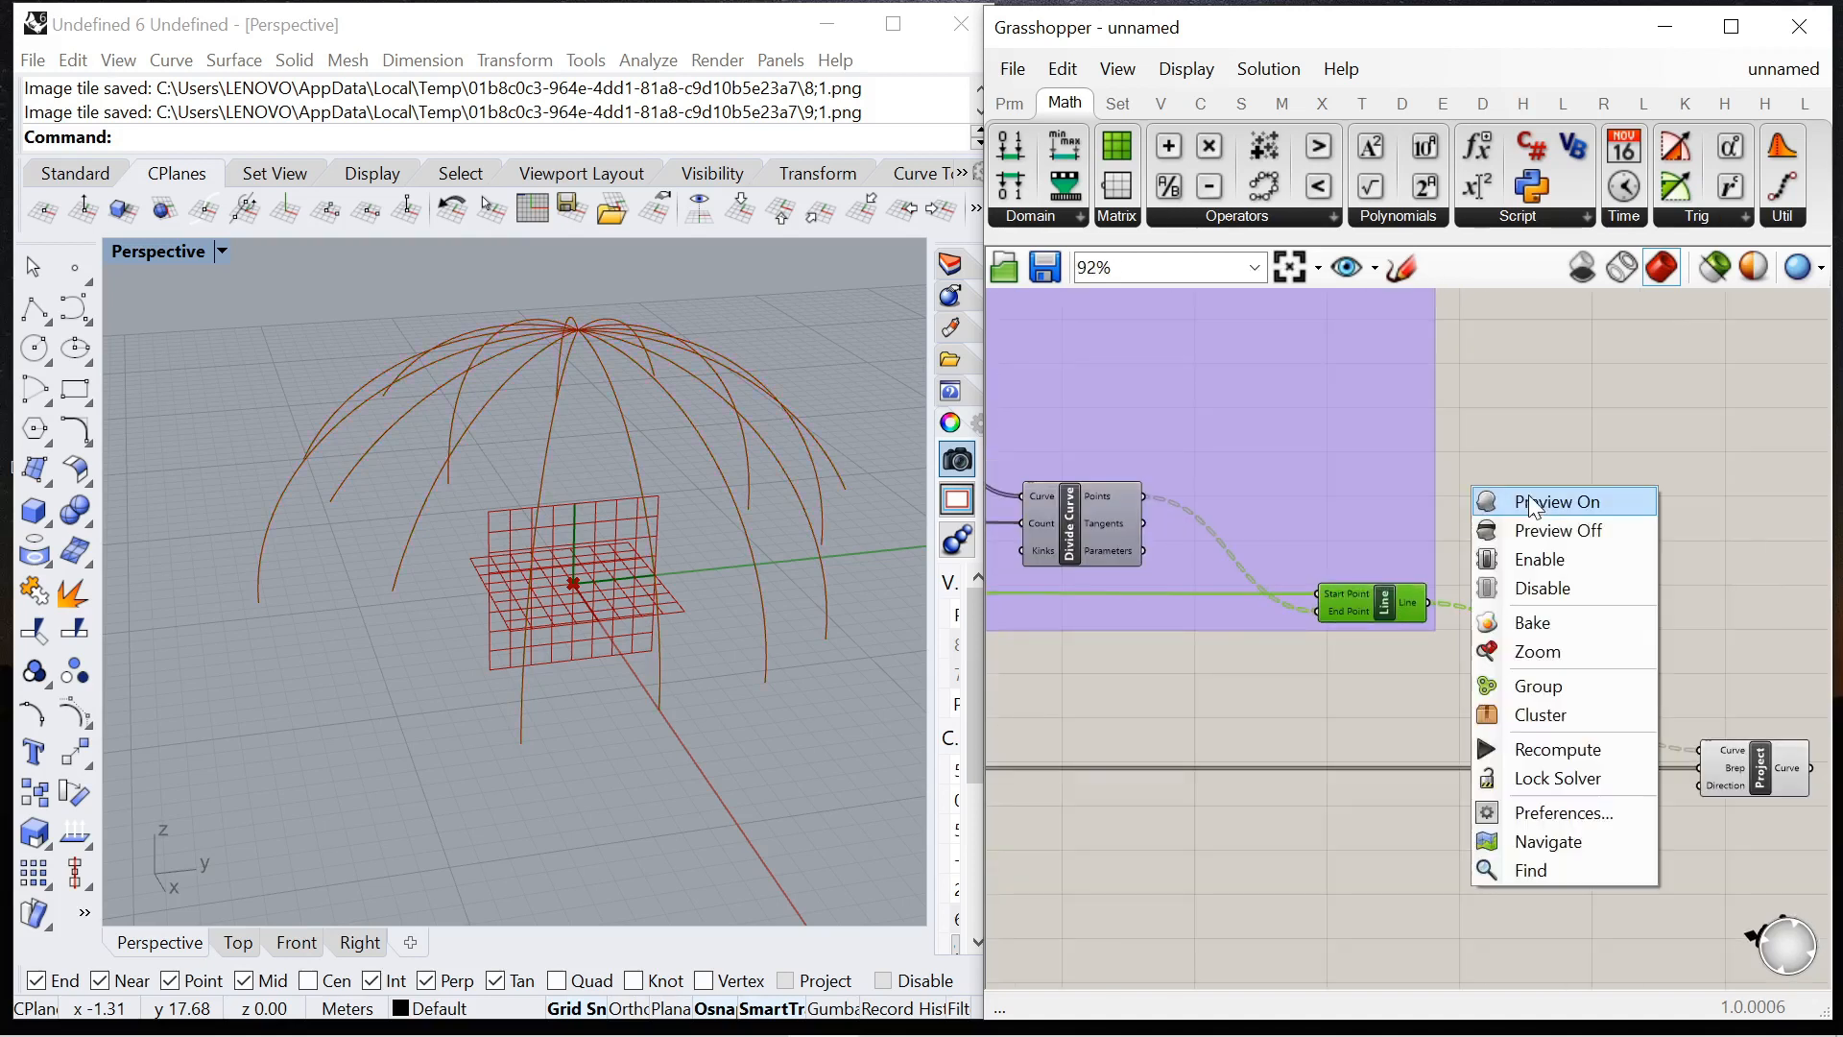
left_click(1524, 496)
right_click_drag(1707, 641, 1303, 587)
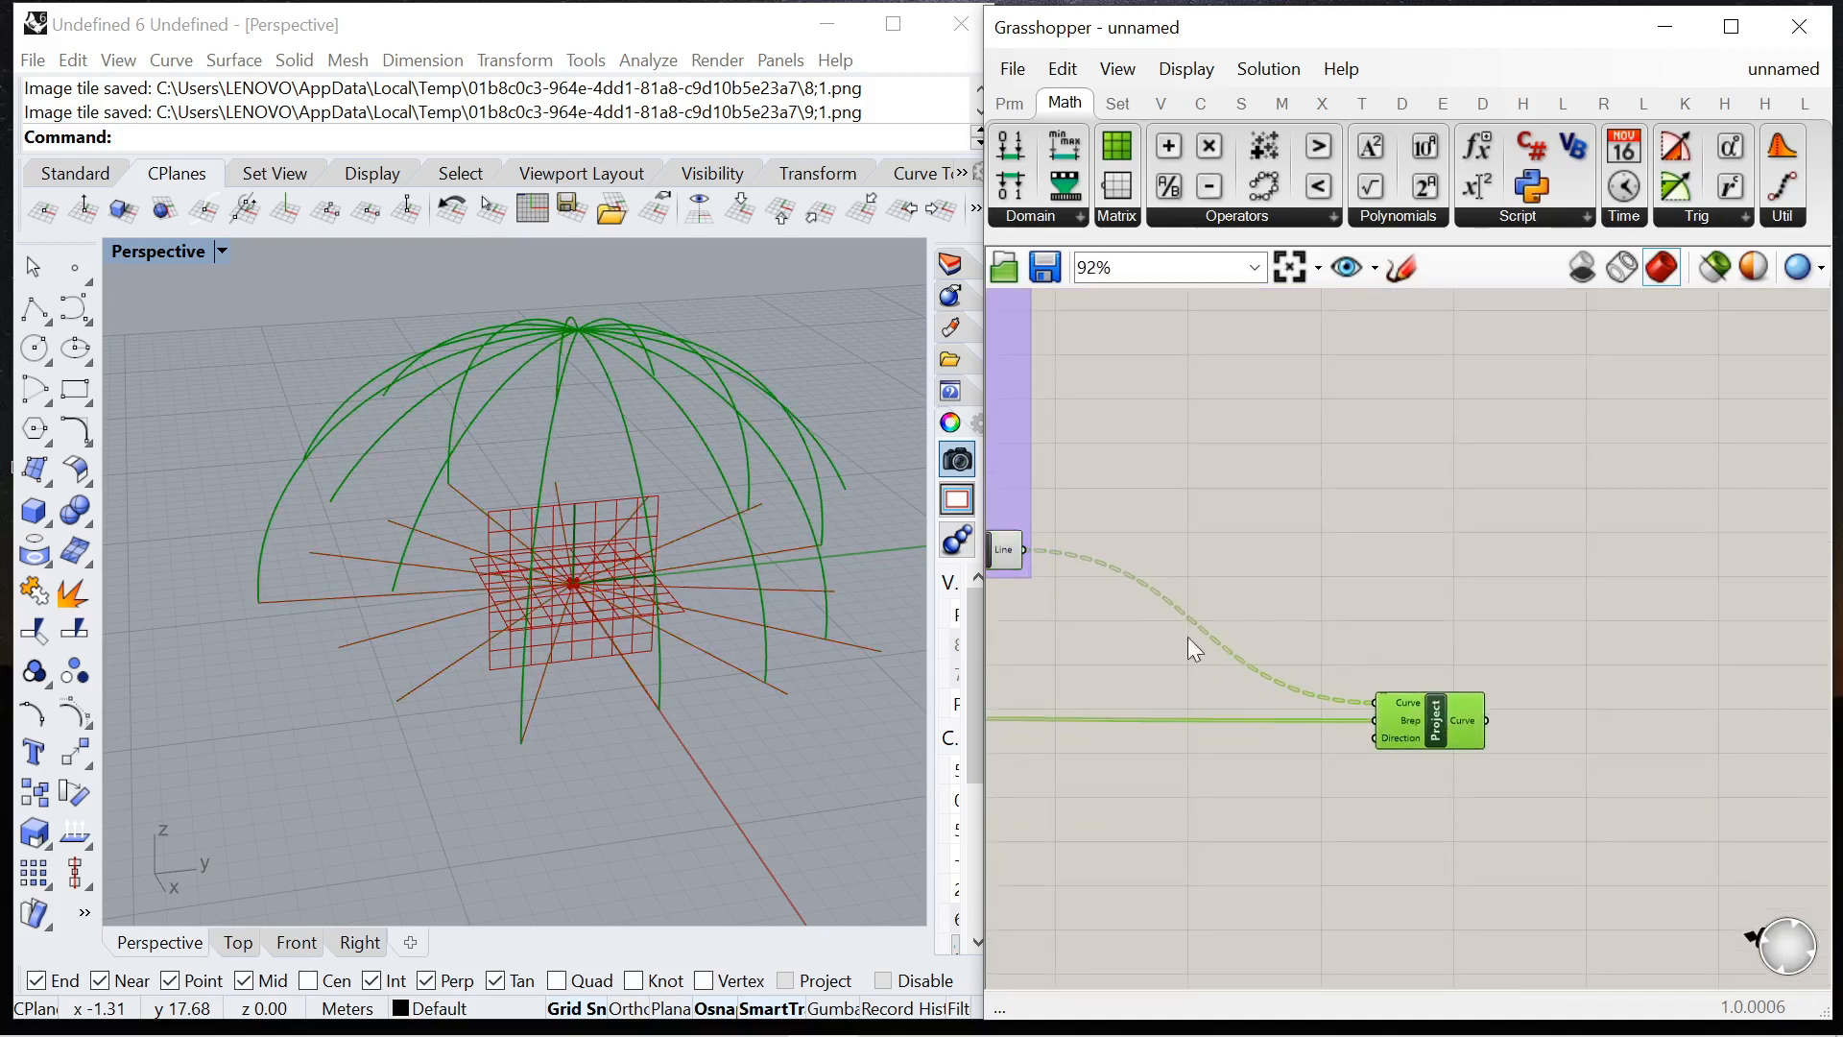
Add a Maelstrom component between Line and Project and wire Line's output into its Geometry input.
scroll(1179, 644, "up", 4)
scroll(1493, 541, "down", 3)
scroll(1248, 590, "up", 2)
double_click(1271, 587)
type("mael")
key("Return")
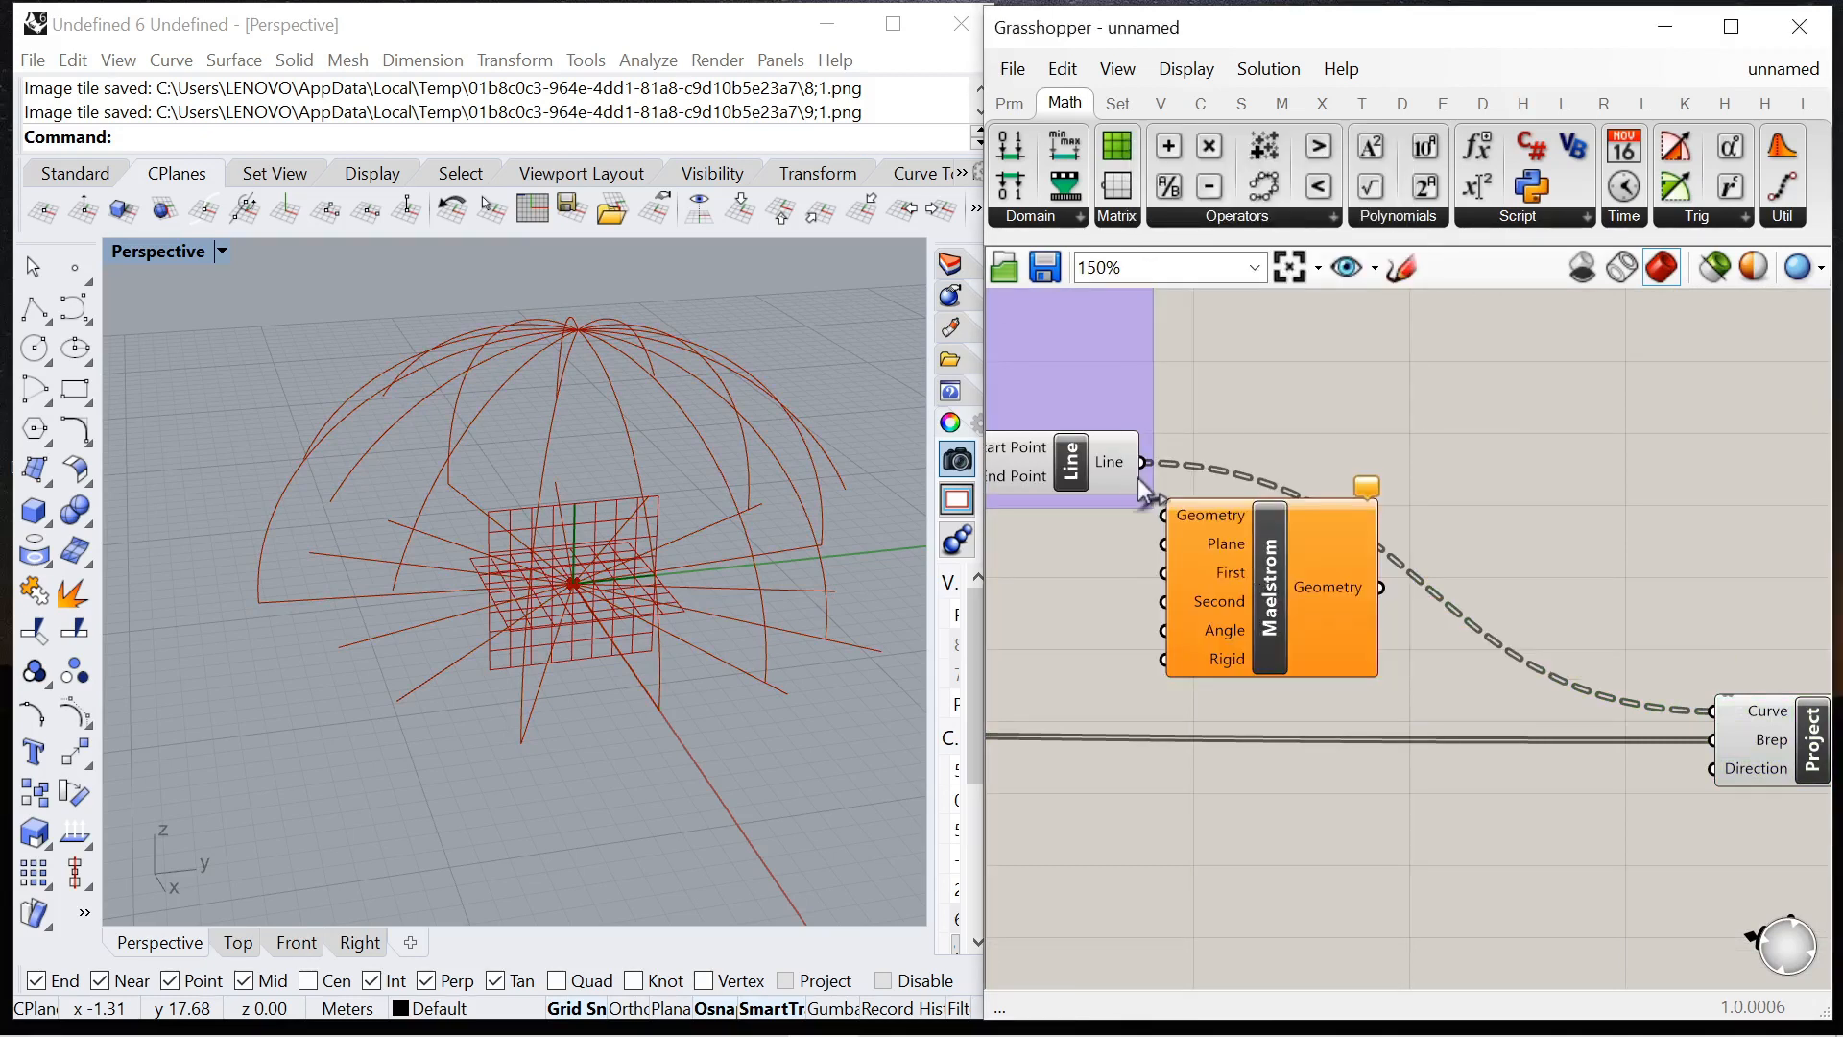
left_click_drag(1173, 518, 1173, 518)
left_click_drag(1250, 583, 1327, 499)
Replace Project's Curve input with Maelstrom's Geometry output and shift Maelstrom slightly to the right.
left_click_drag(1455, 500, 1713, 710)
right_click_drag(624, 663, 806, 581)
left_click_drag(1364, 523, 1459, 555)
Turn off the preview of the Project component.
left_click(1725, 742)
right_click(1656, 492)
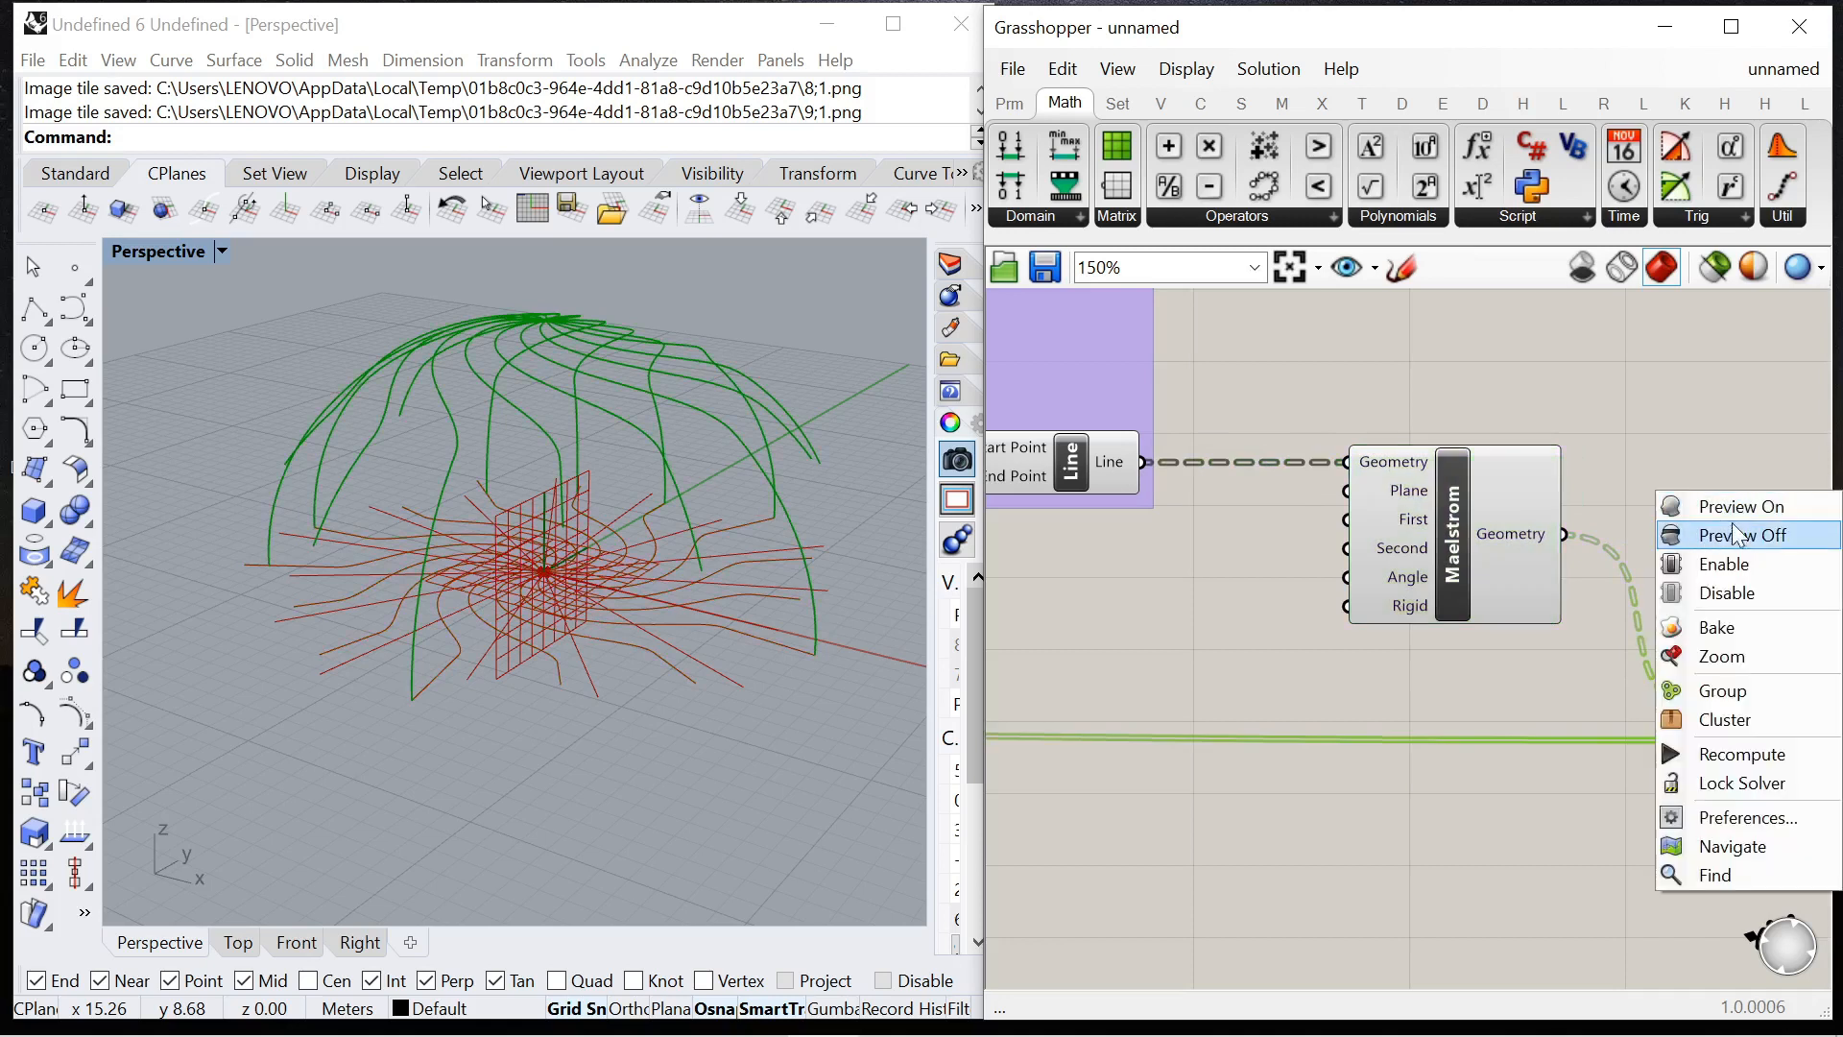
left_click(1728, 531)
right_click_drag(667, 628, 680, 628)
Turn off the previews of the YZ Plane component at the sphere and the XY Plane component at Scale NU.
scroll(1575, 470, "down", 10)
right_click_drag(1225, 511, 1594, 508)
scroll(1368, 527, "up", 5)
right_click(1160, 528)
left_click(1137, 437)
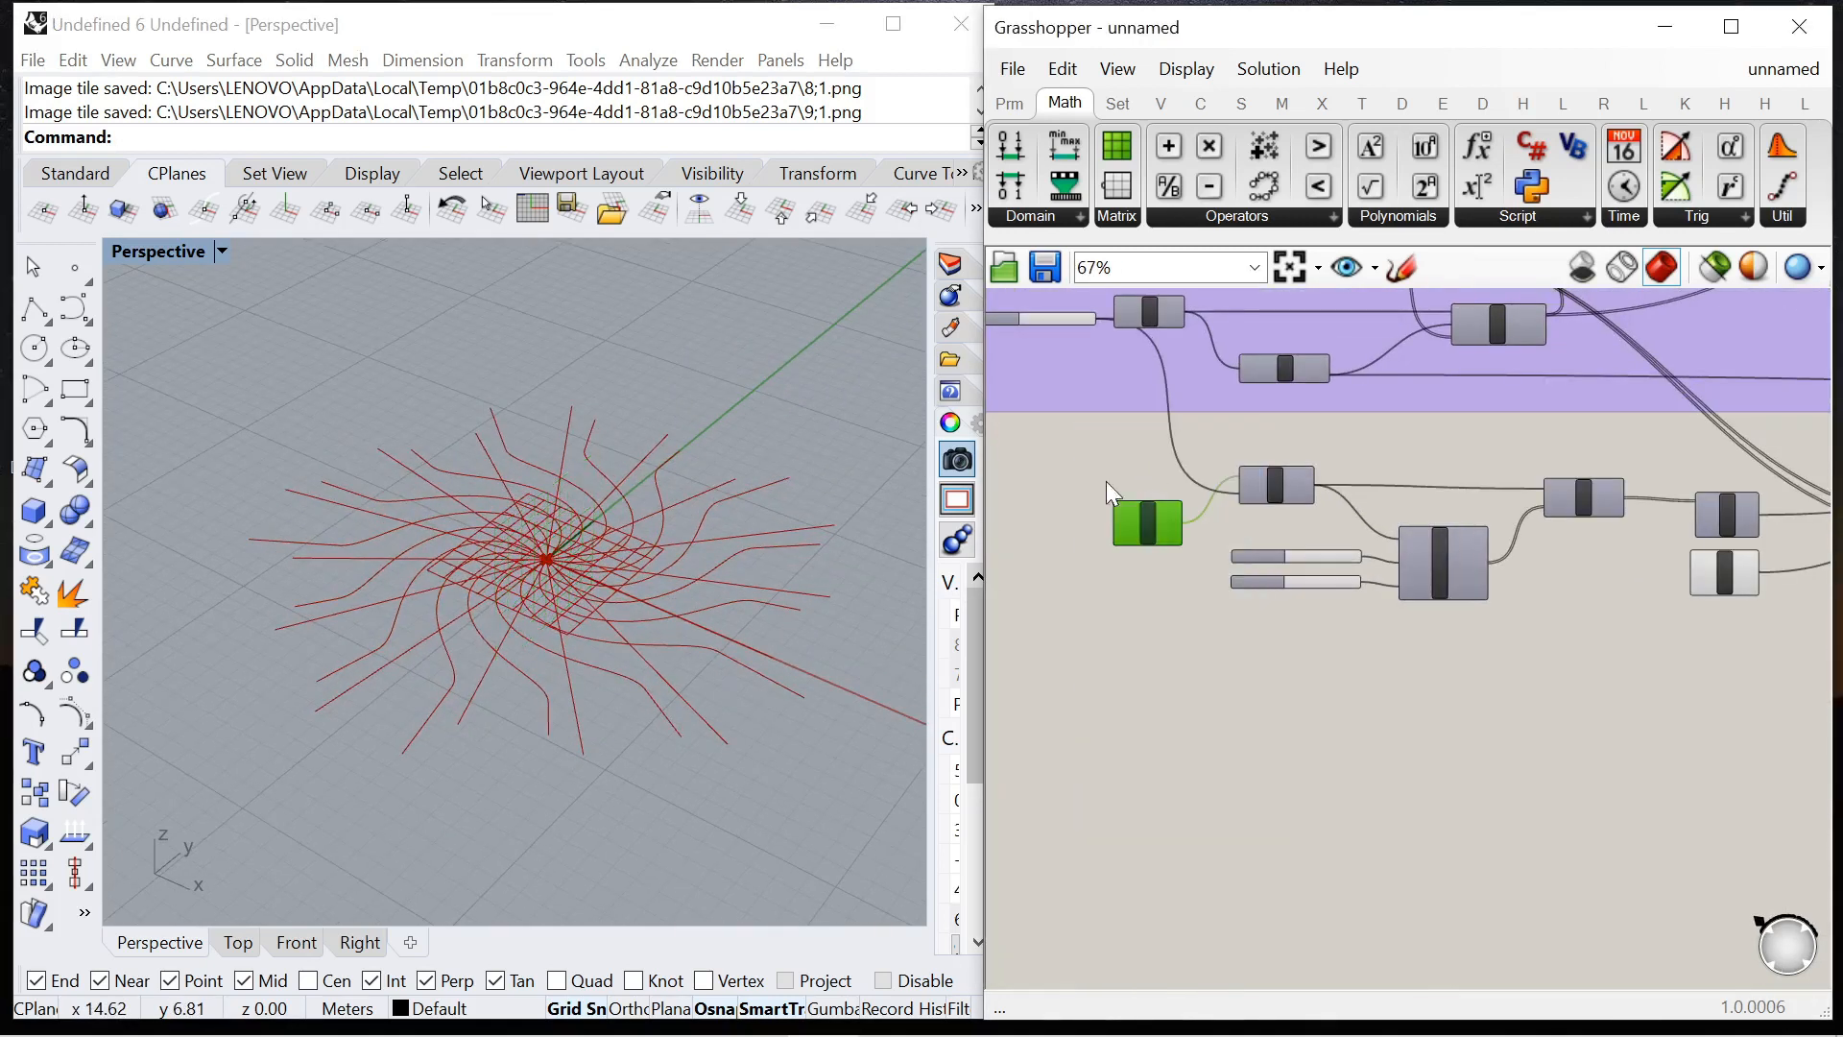
right_click_drag(629, 578, 637, 574)
right_click(1725, 579)
left_click(1599, 598)
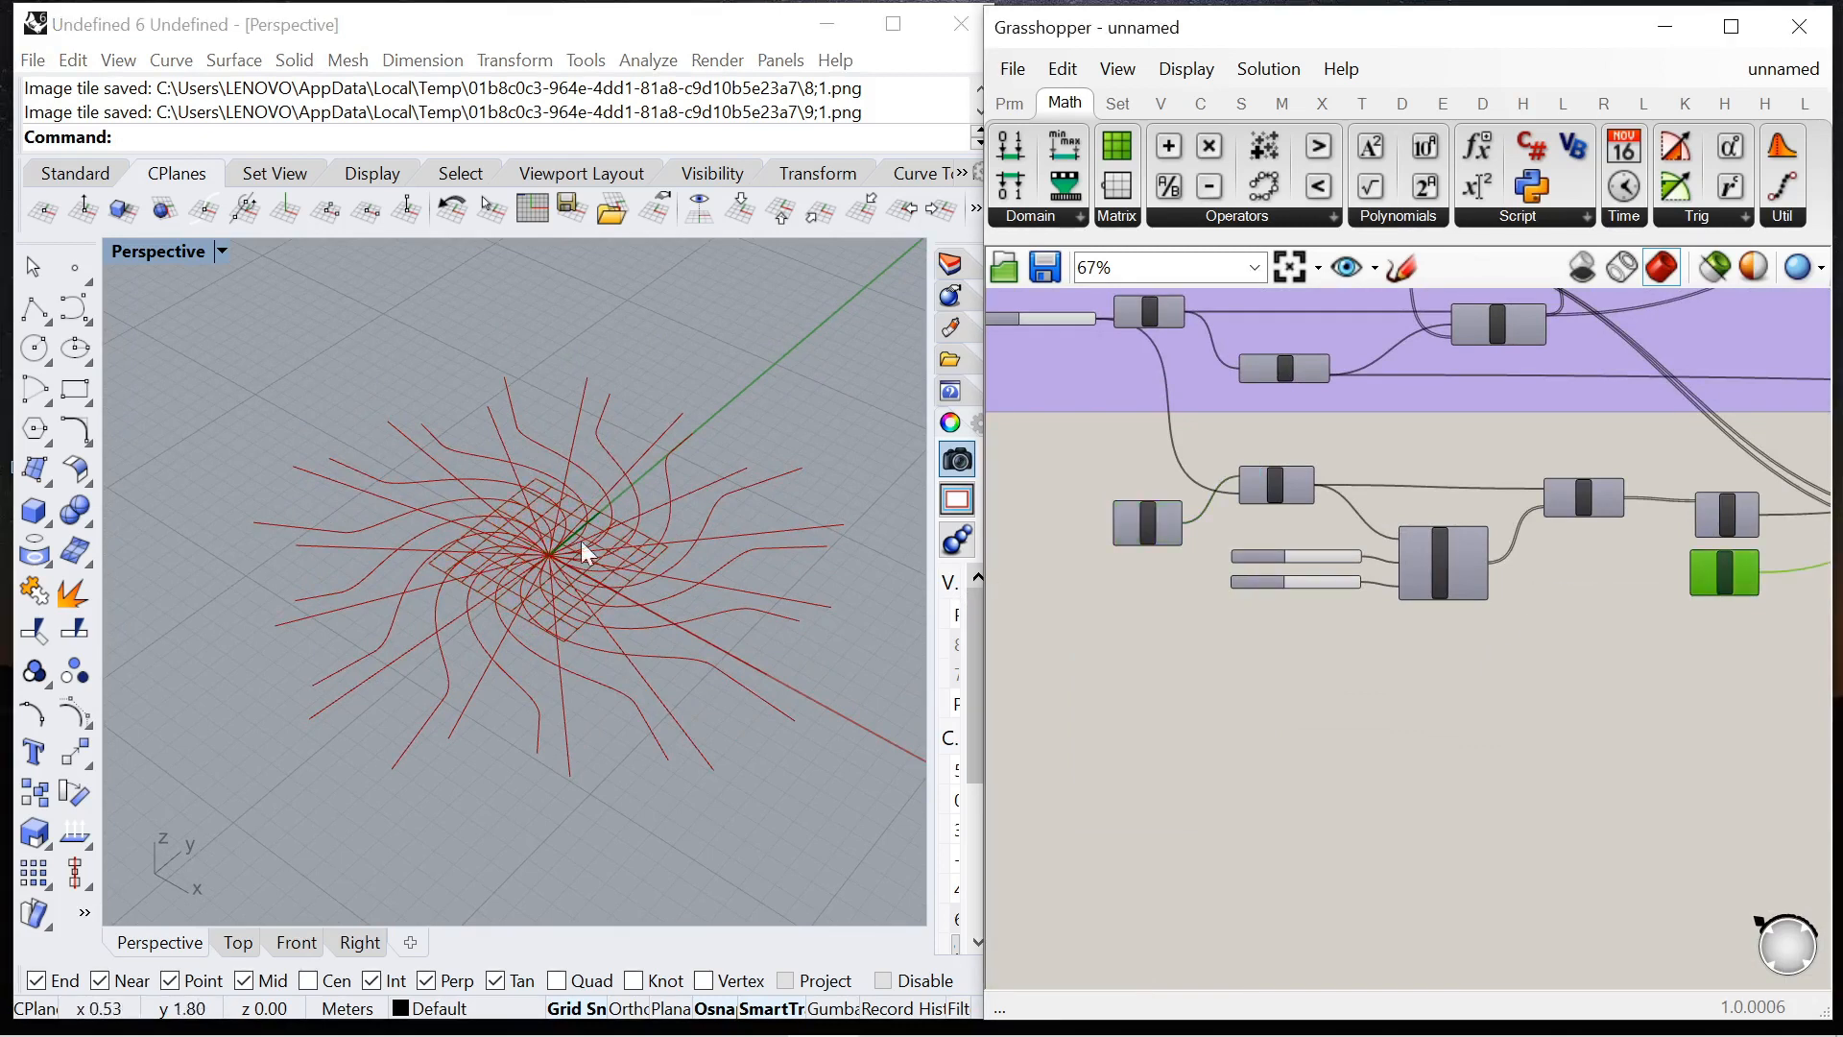
Review the whole definition from the purple group through Scale NU to Maelstrom and Project.
scroll(1558, 522, "down", 7)
scroll(1684, 464, "up", 8)
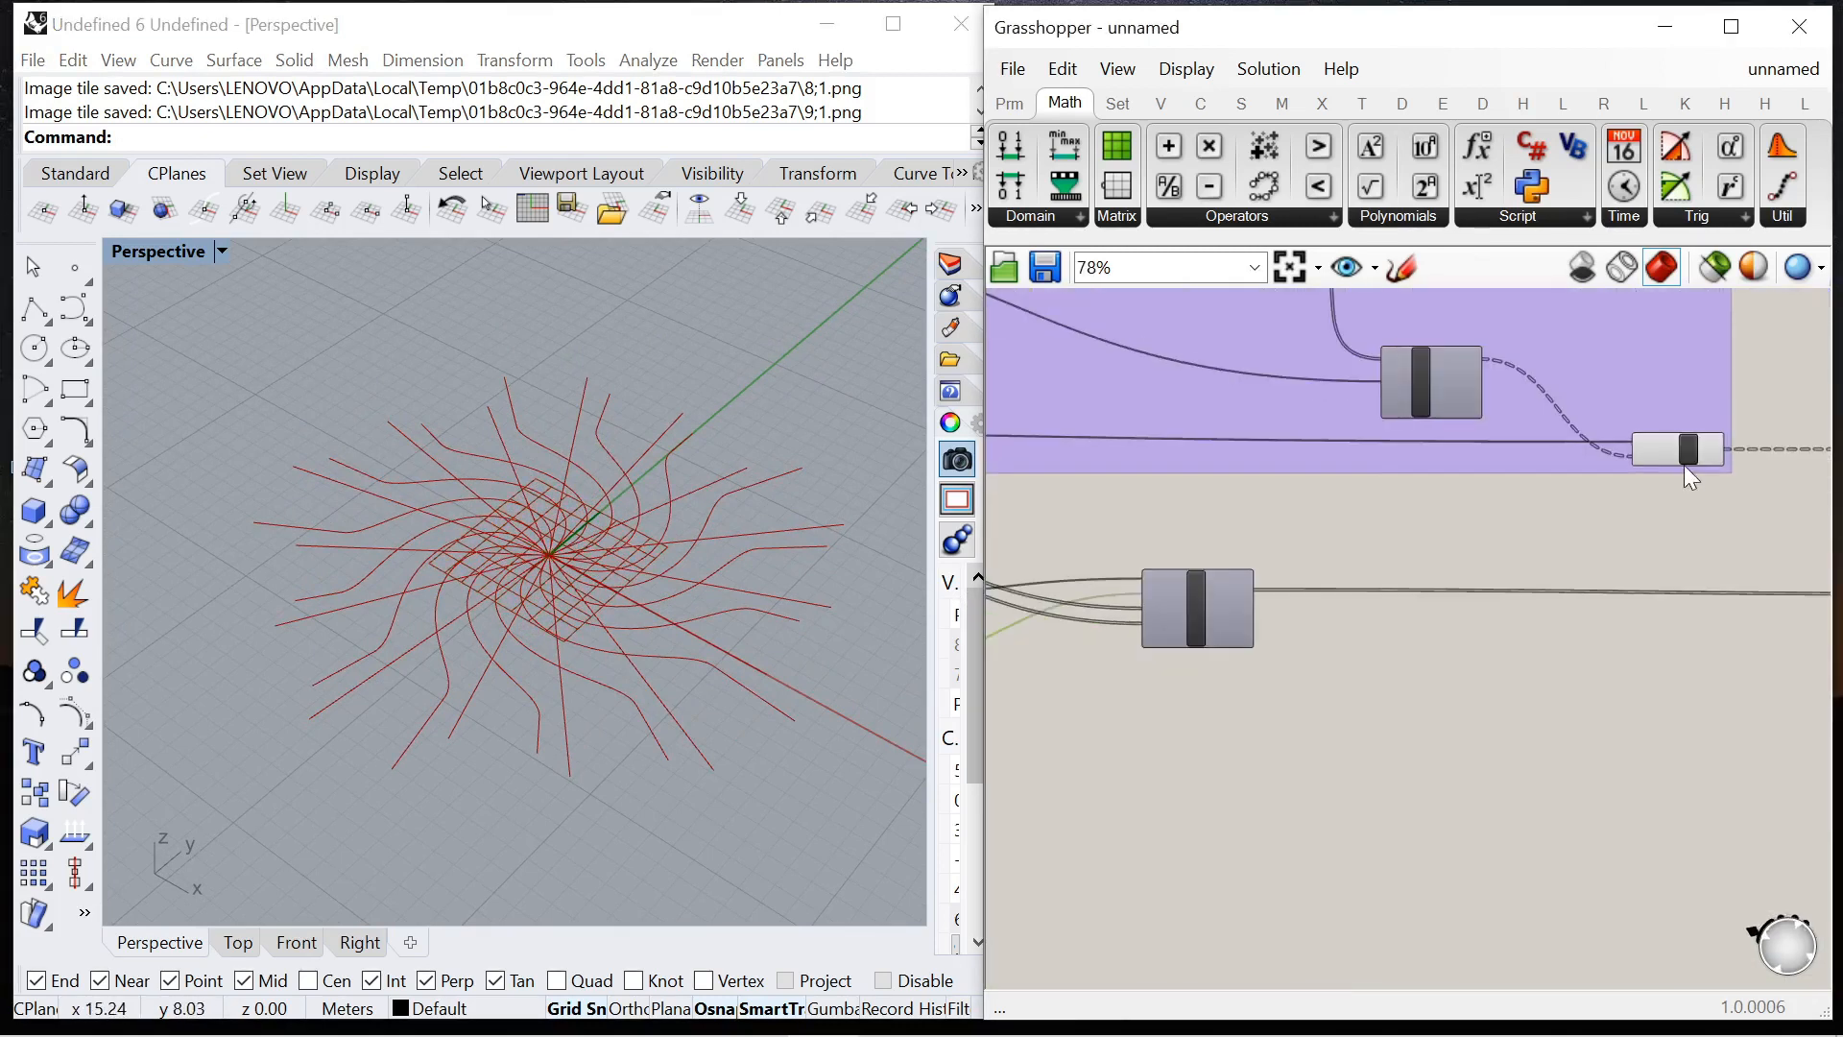
scroll(1574, 510, "down", 7)
left_click(1569, 522)
scroll(1334, 434, "up", 2)
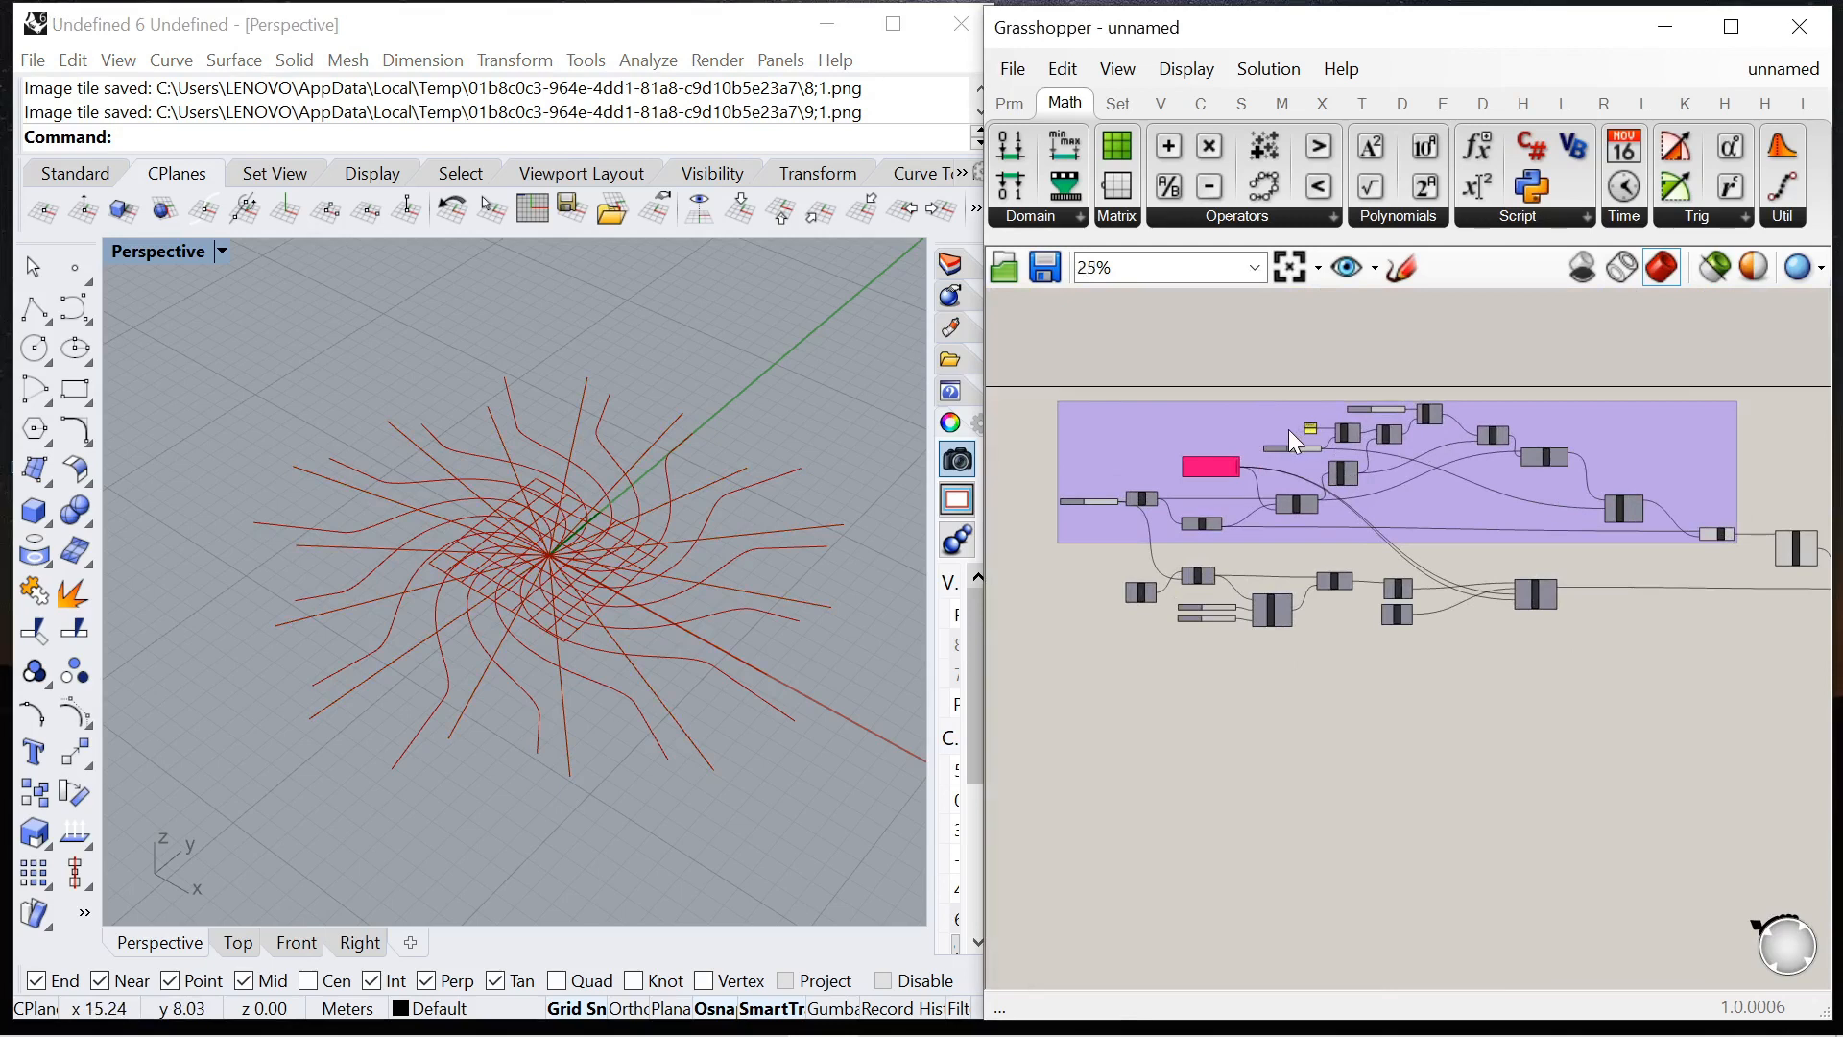
scroll(1289, 429, "down", 2)
scroll(1646, 532, "up", 9)
left_click(1402, 436)
left_click(1298, 488)
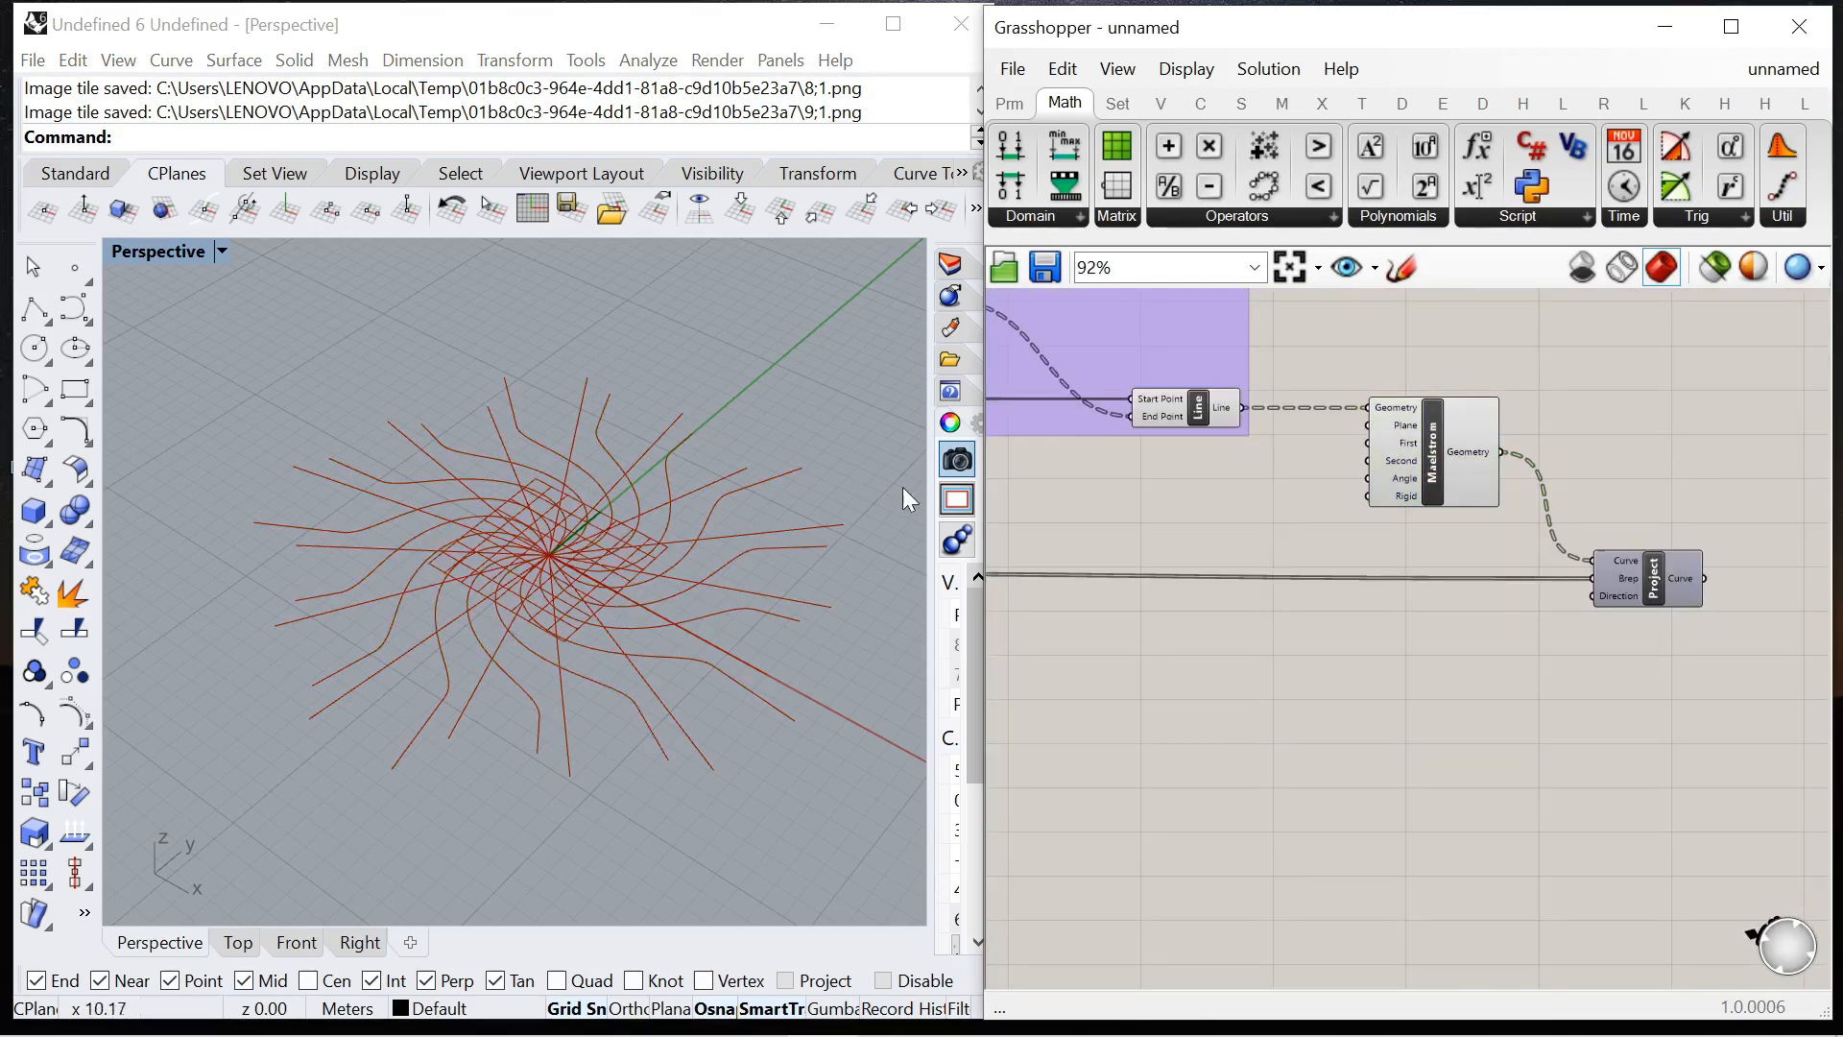
Move the Maelstrom and Project components farther to the right of Line.
scroll(1197, 413, "up", 2)
mouse_move(1459, 478)
left_mouse_down()
mouse_move(1499, 489)
mouse_move(1470, 486)
left_mouse_up()
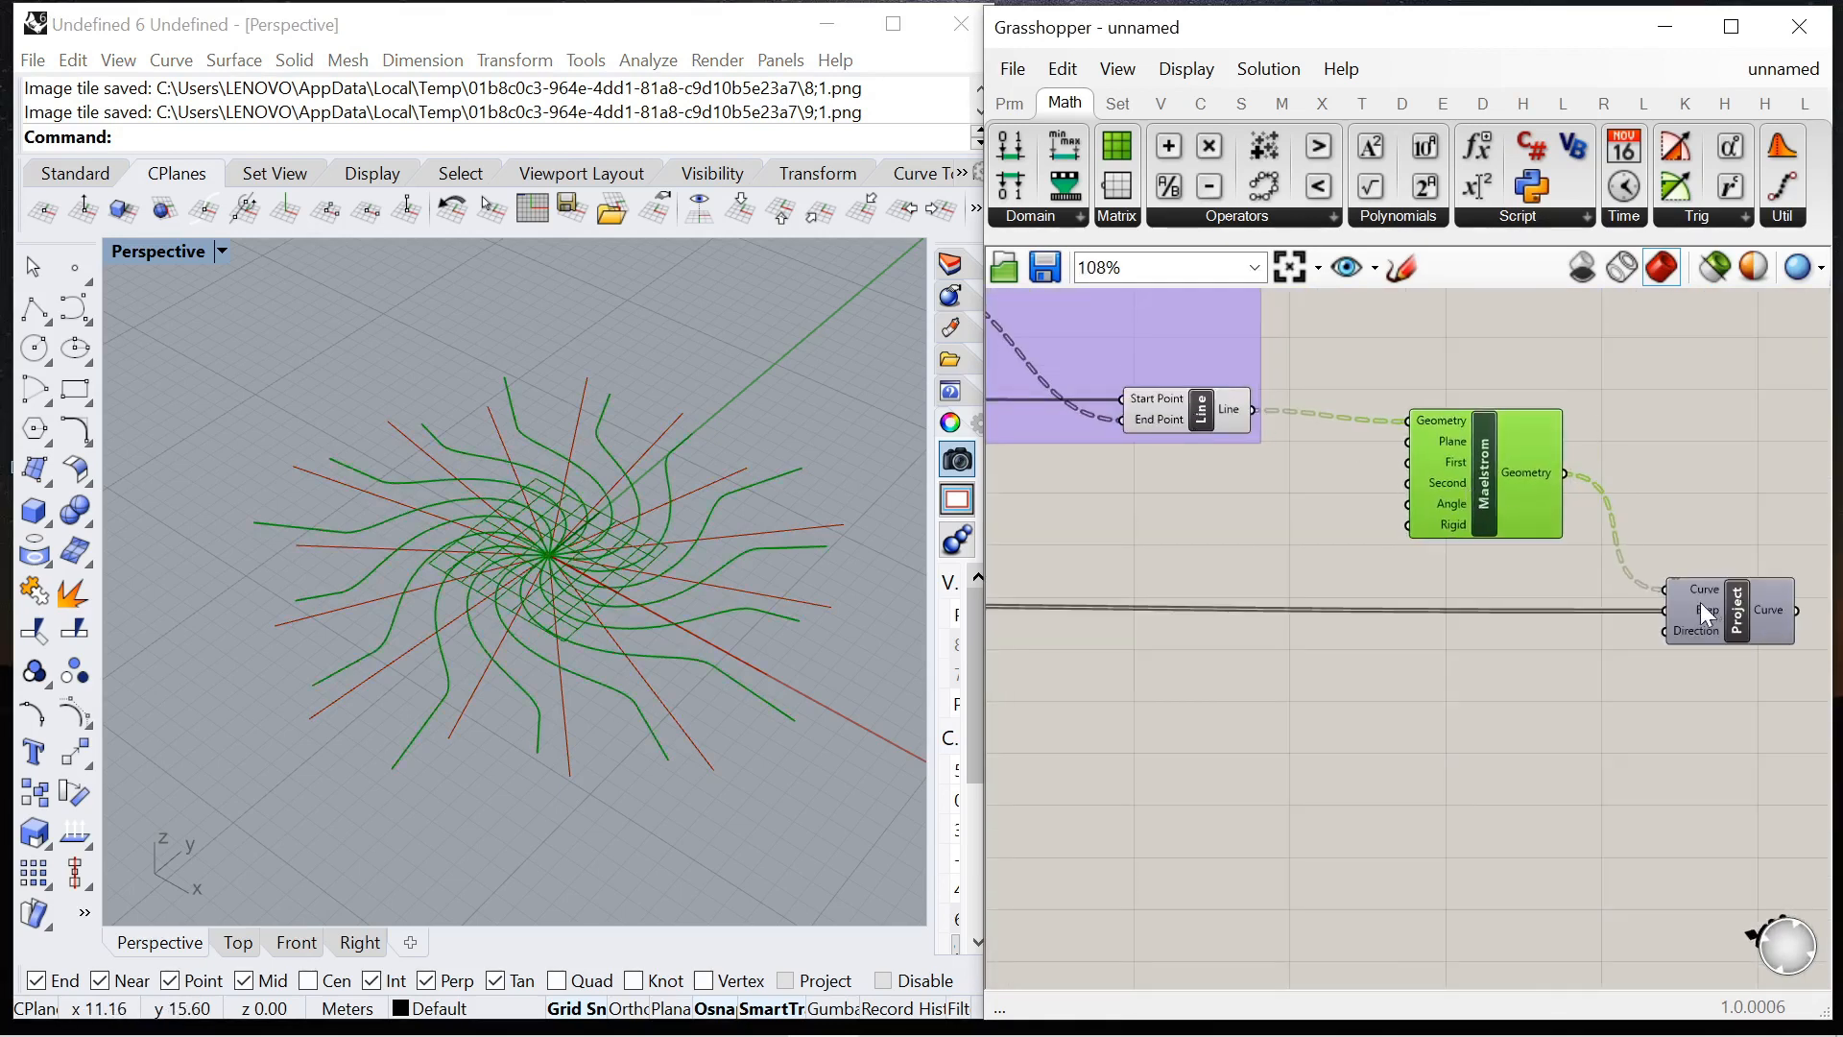
left_click_drag(1708, 602, 1763, 606)
left_click_drag(1442, 475, 1501, 472)
Wire the Plane output of the XY Plane component below List Item into Maelstrom's Plane input.
scroll(1530, 475, "down", 6)
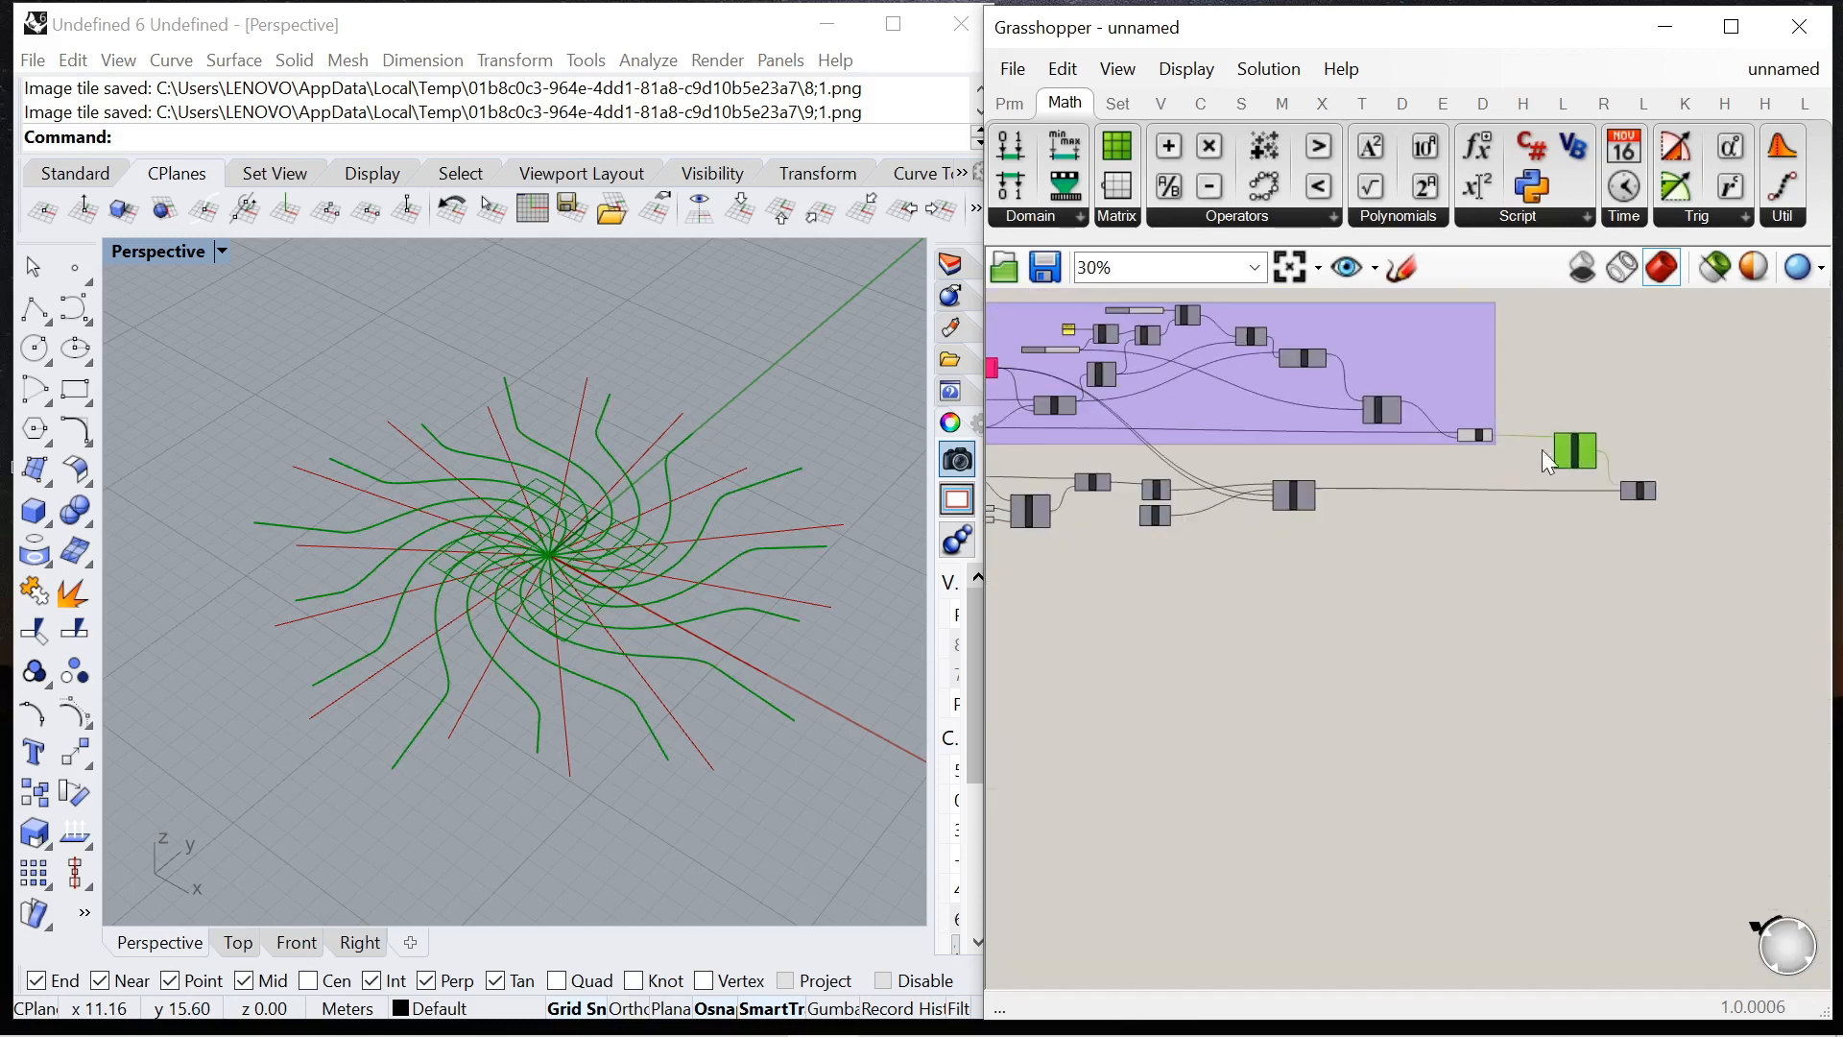
scroll(1185, 519, "up", 7)
left_click_drag(1173, 517, 1579, 539)
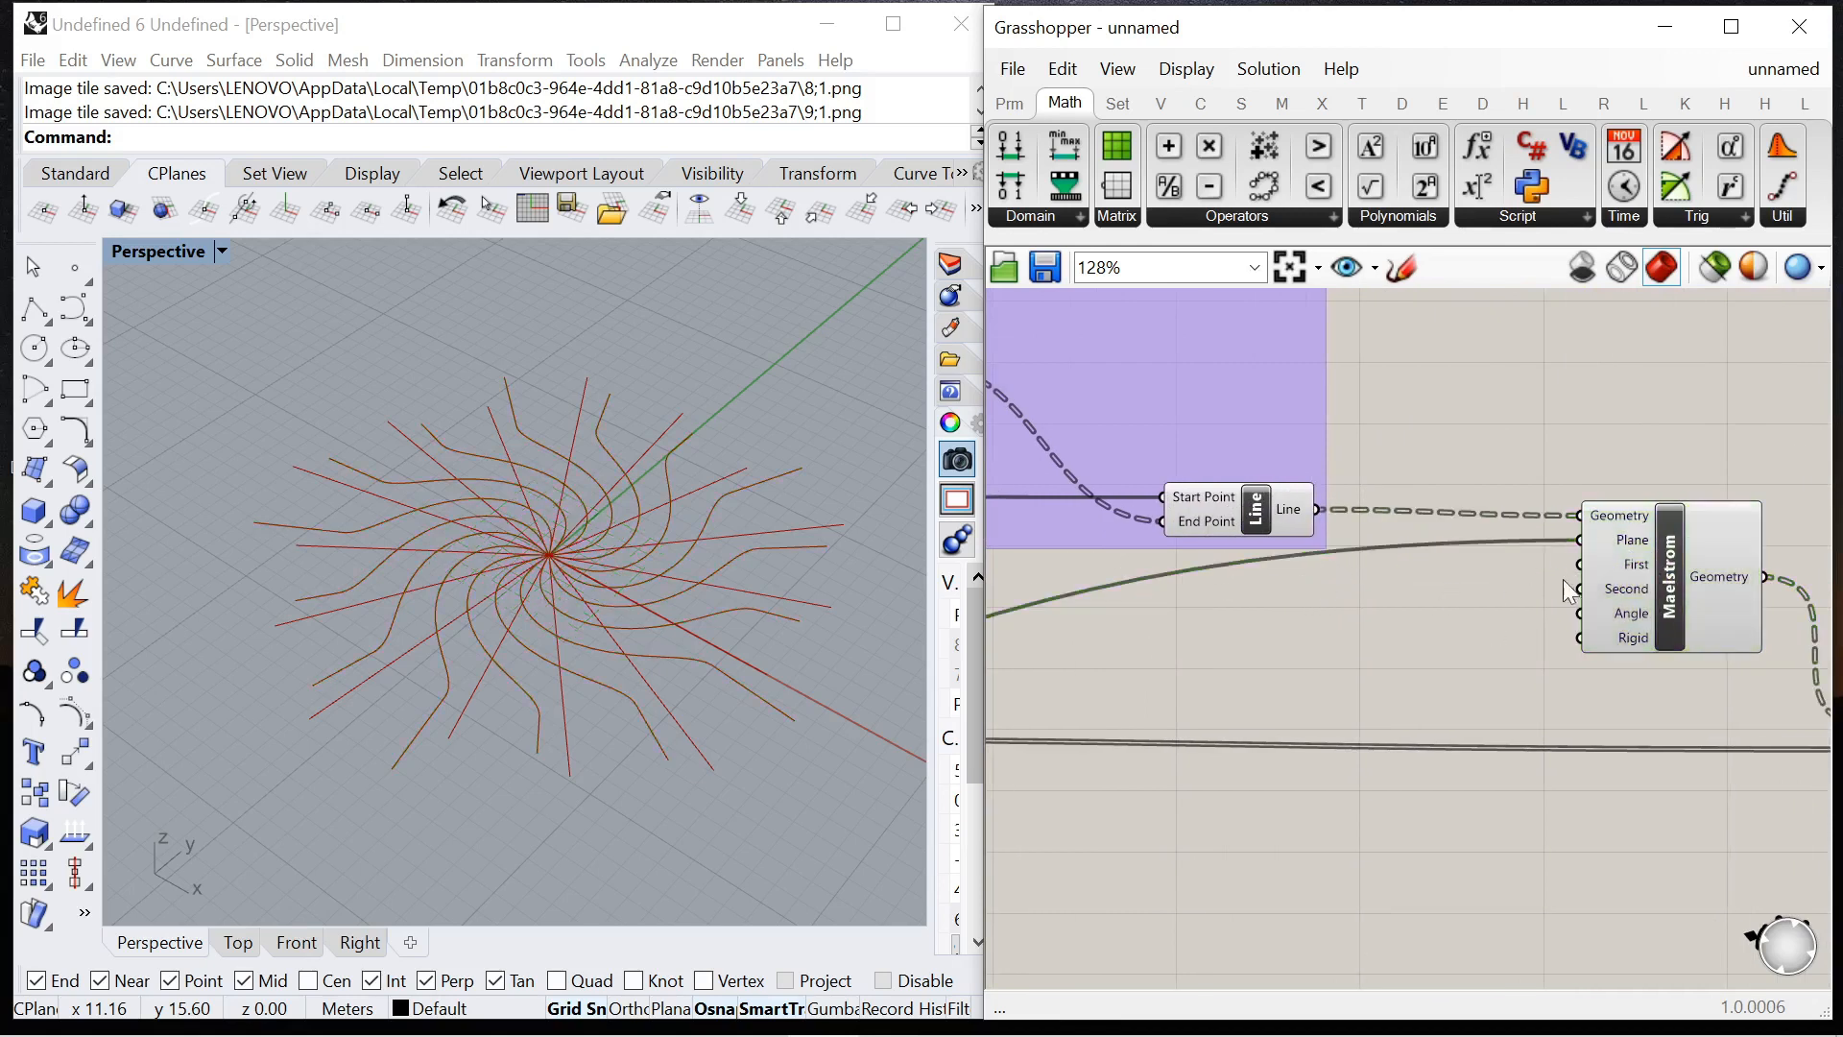
Add a Number Slider with range 0<20, duplicate it below, and wire the original into Maelstrom's First input.
double_click(1458, 606)
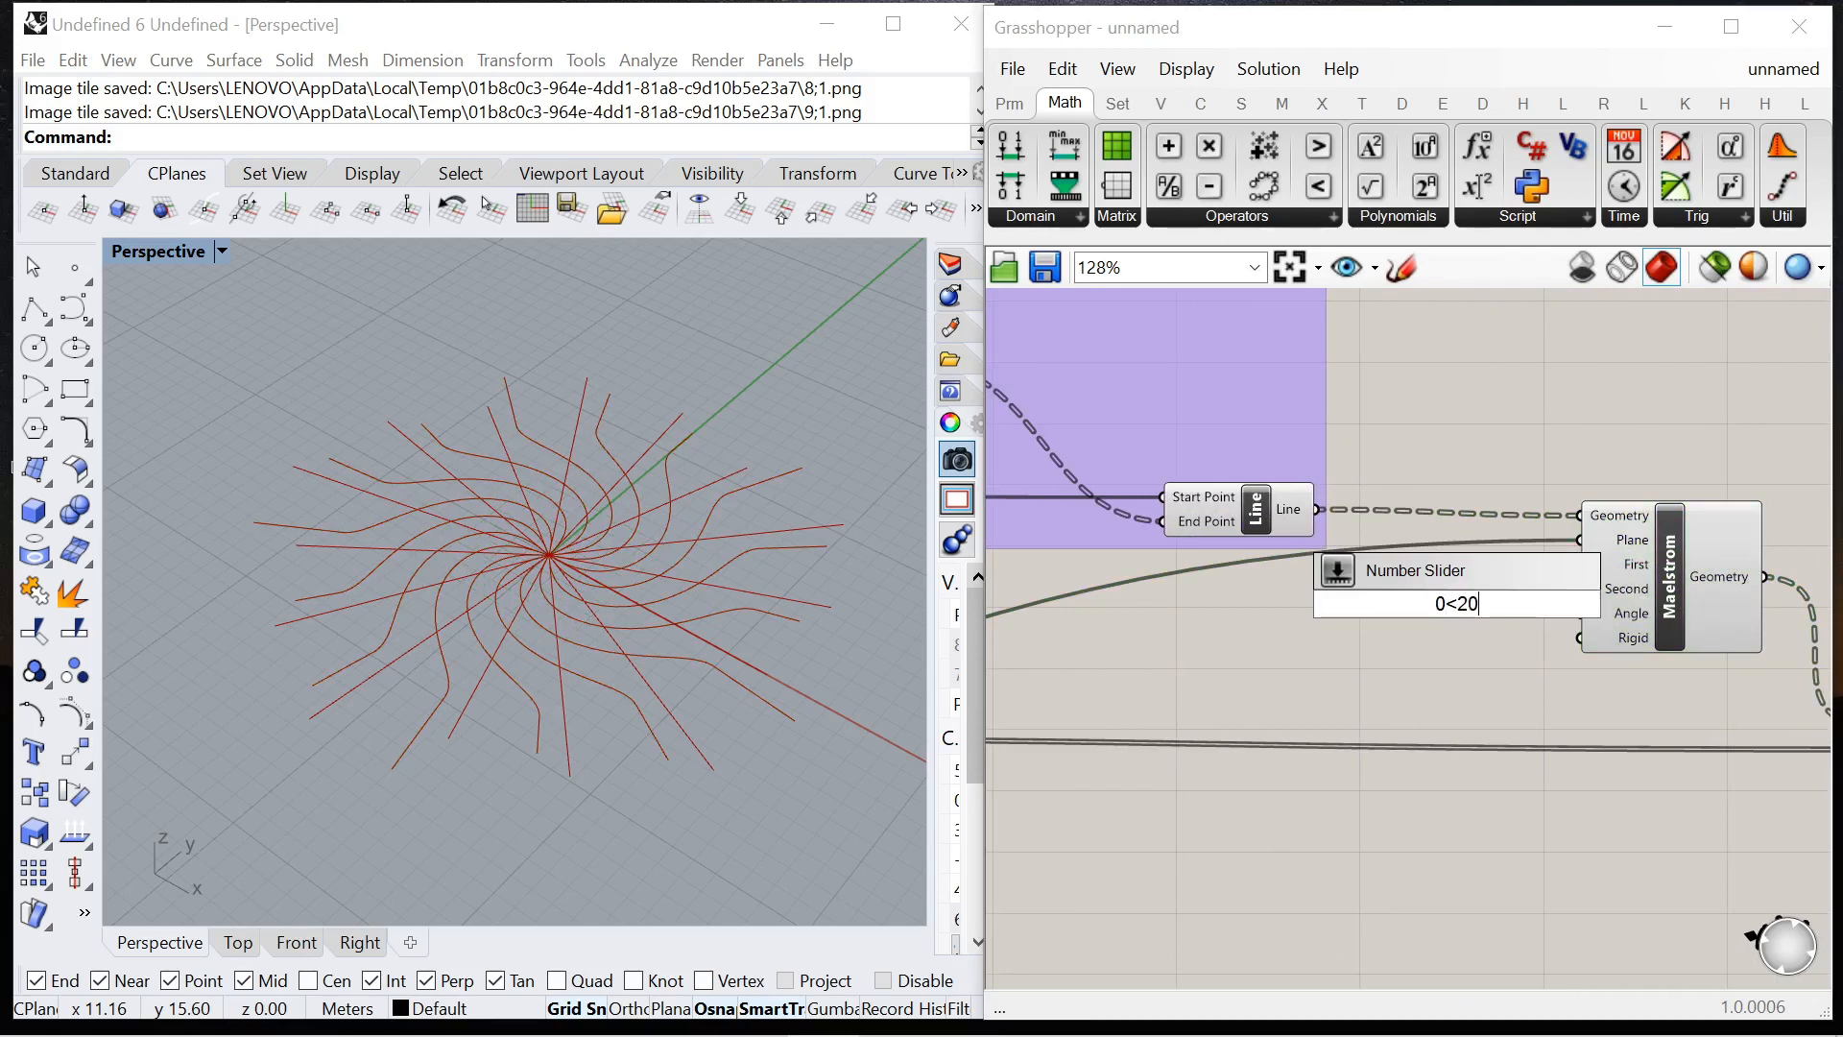
key("Return")
key("ctrl+c")
key("ctrl+v")
scroll(1479, 609, "up", 2)
left_click_drag(1495, 592, 1617, 548)
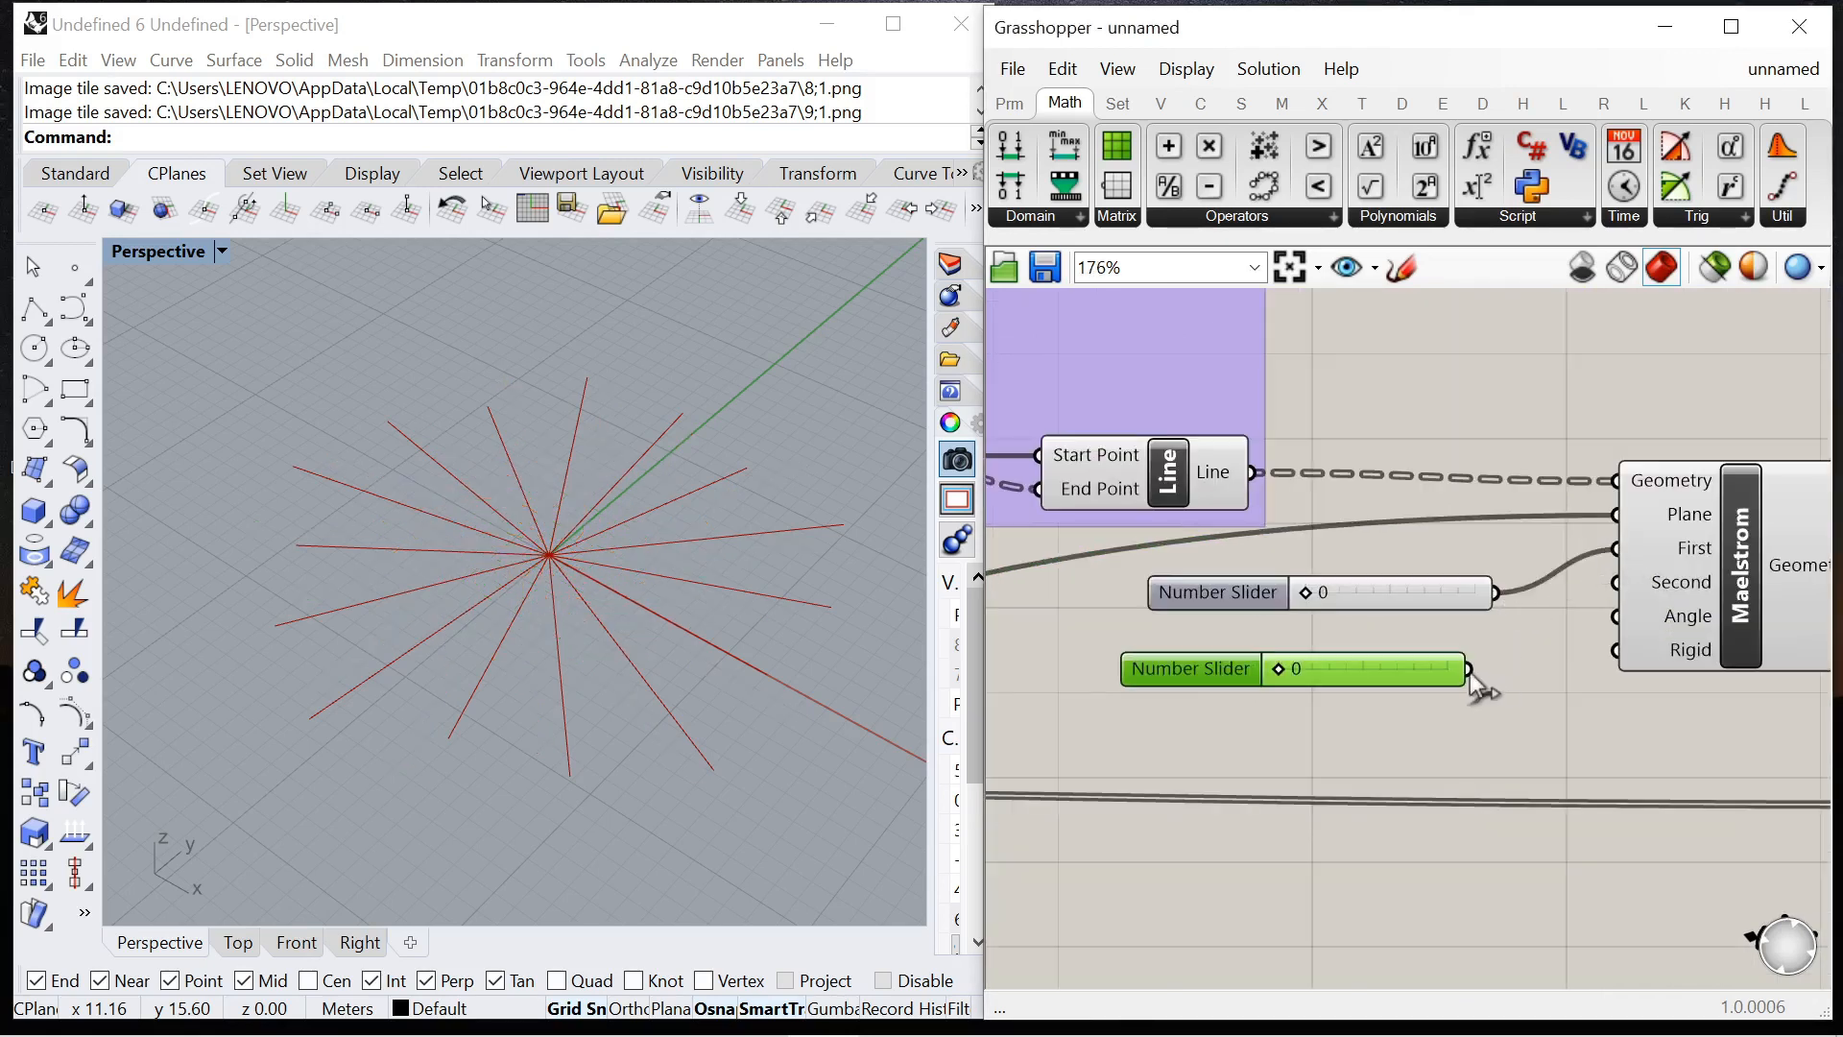
Wire the lower Number Slider into Maelstrom's Second input and stack the two sliders beside the component.
left_click_drag(1261, 583, 1290, 572)
left_click_drag(1217, 661, 1269, 626)
scroll(1306, 448, "down", 5)
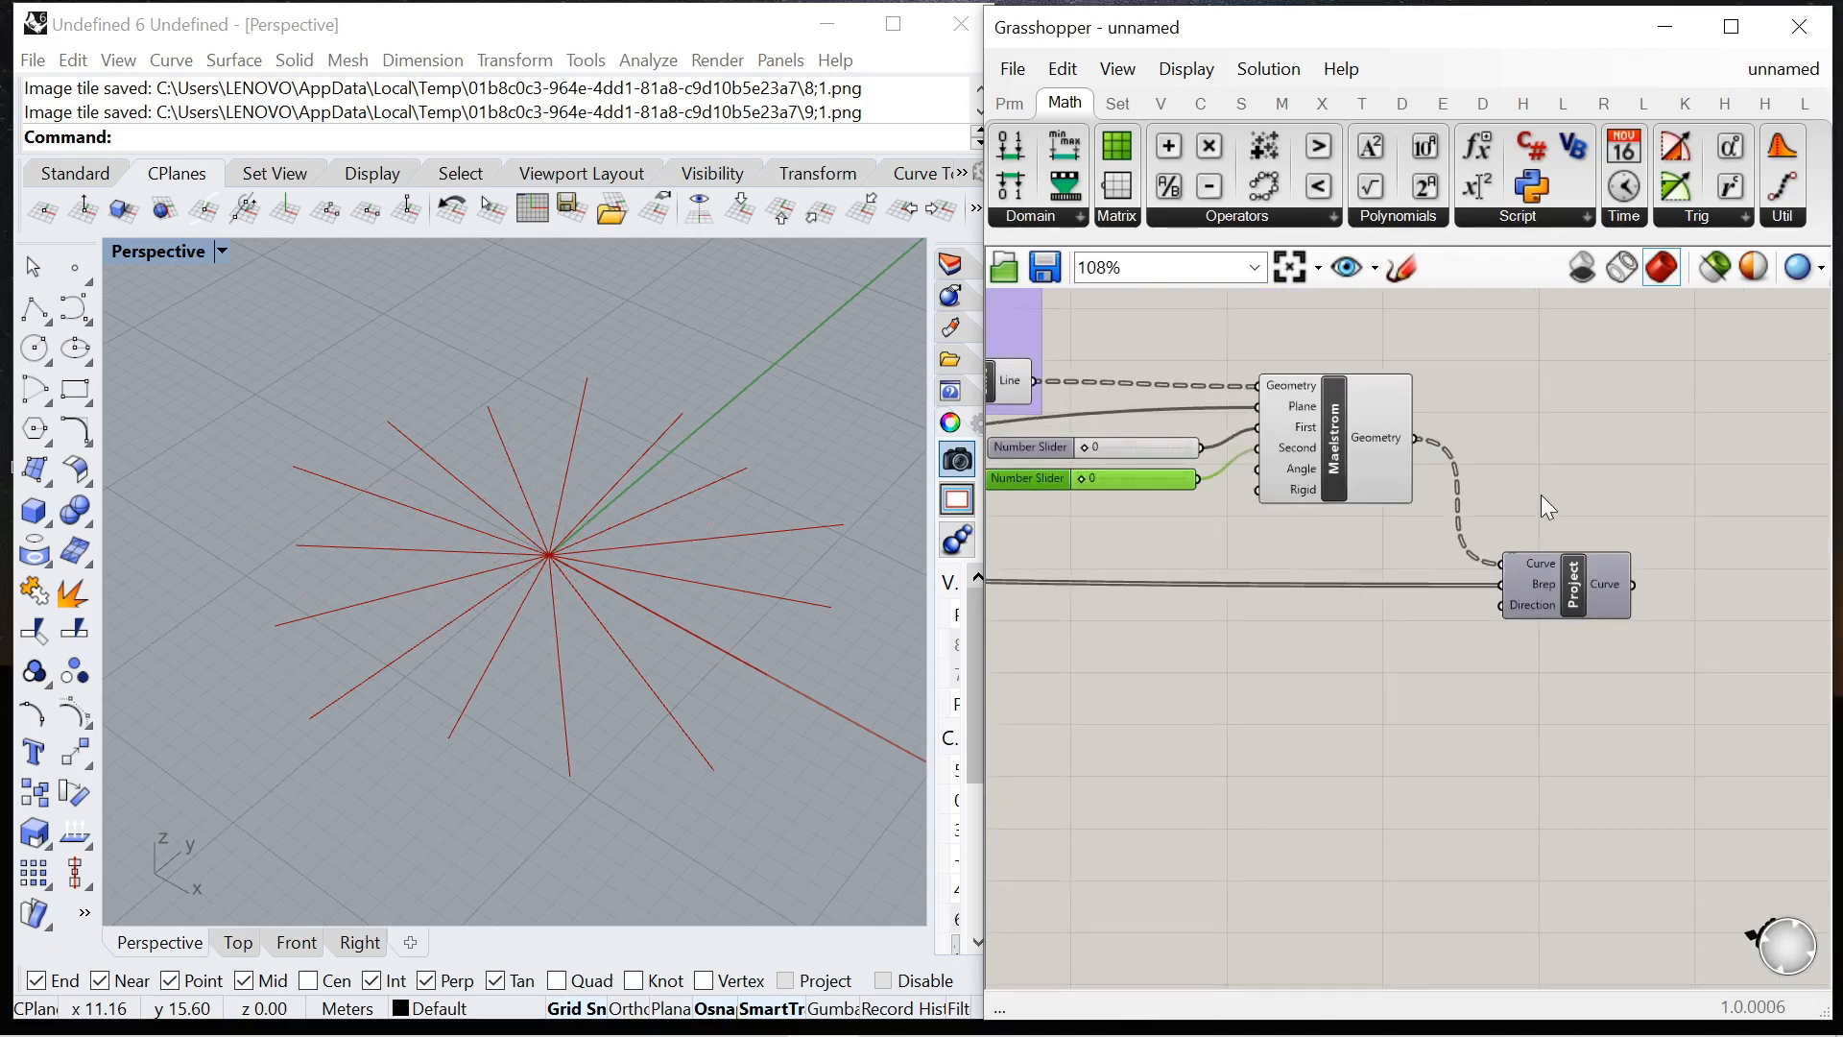
scroll(1267, 424, "up", 3)
scroll(1433, 562, "down", 3)
Move both Number Sliders, Maelstrom and Project together farther away from the Line component.
left_click_drag(1694, 692, 1361, 488)
left_click_drag(1477, 509, 1575, 518)
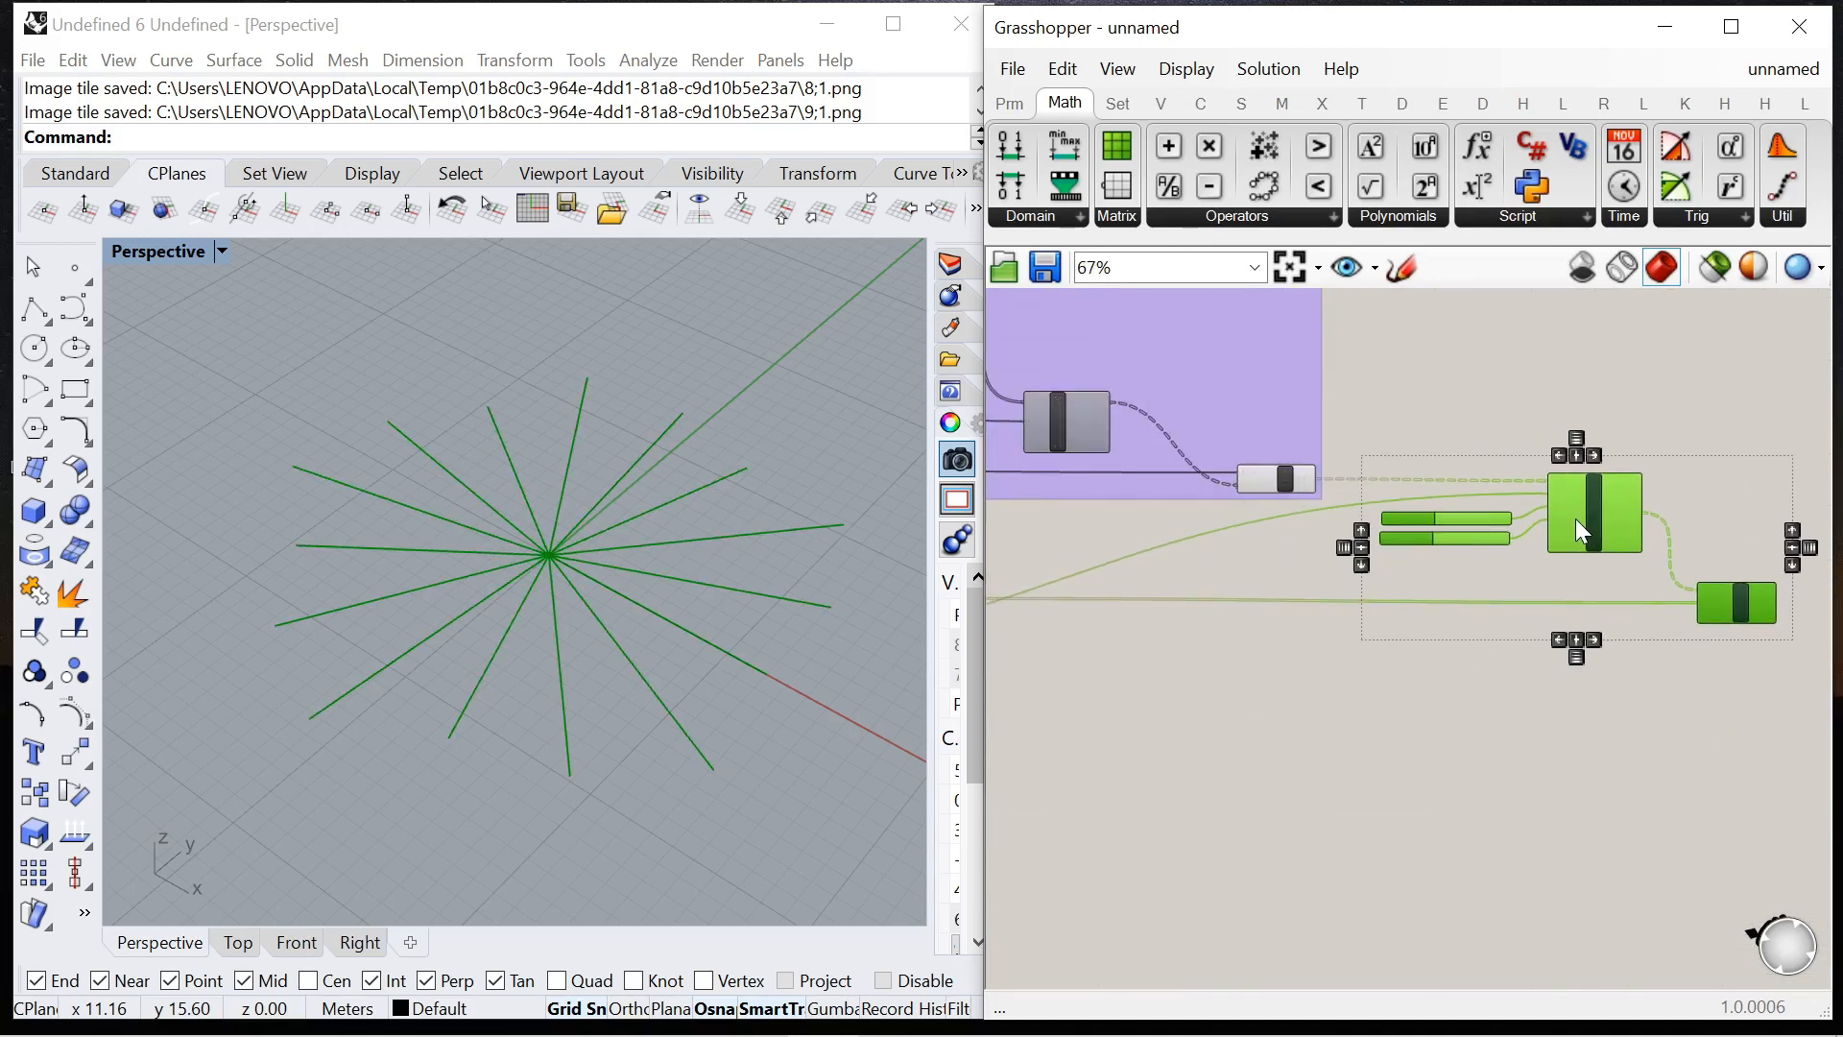
left_click(1498, 441)
scroll(1483, 461, "down", 3)
scroll(1506, 486, "up", 4)
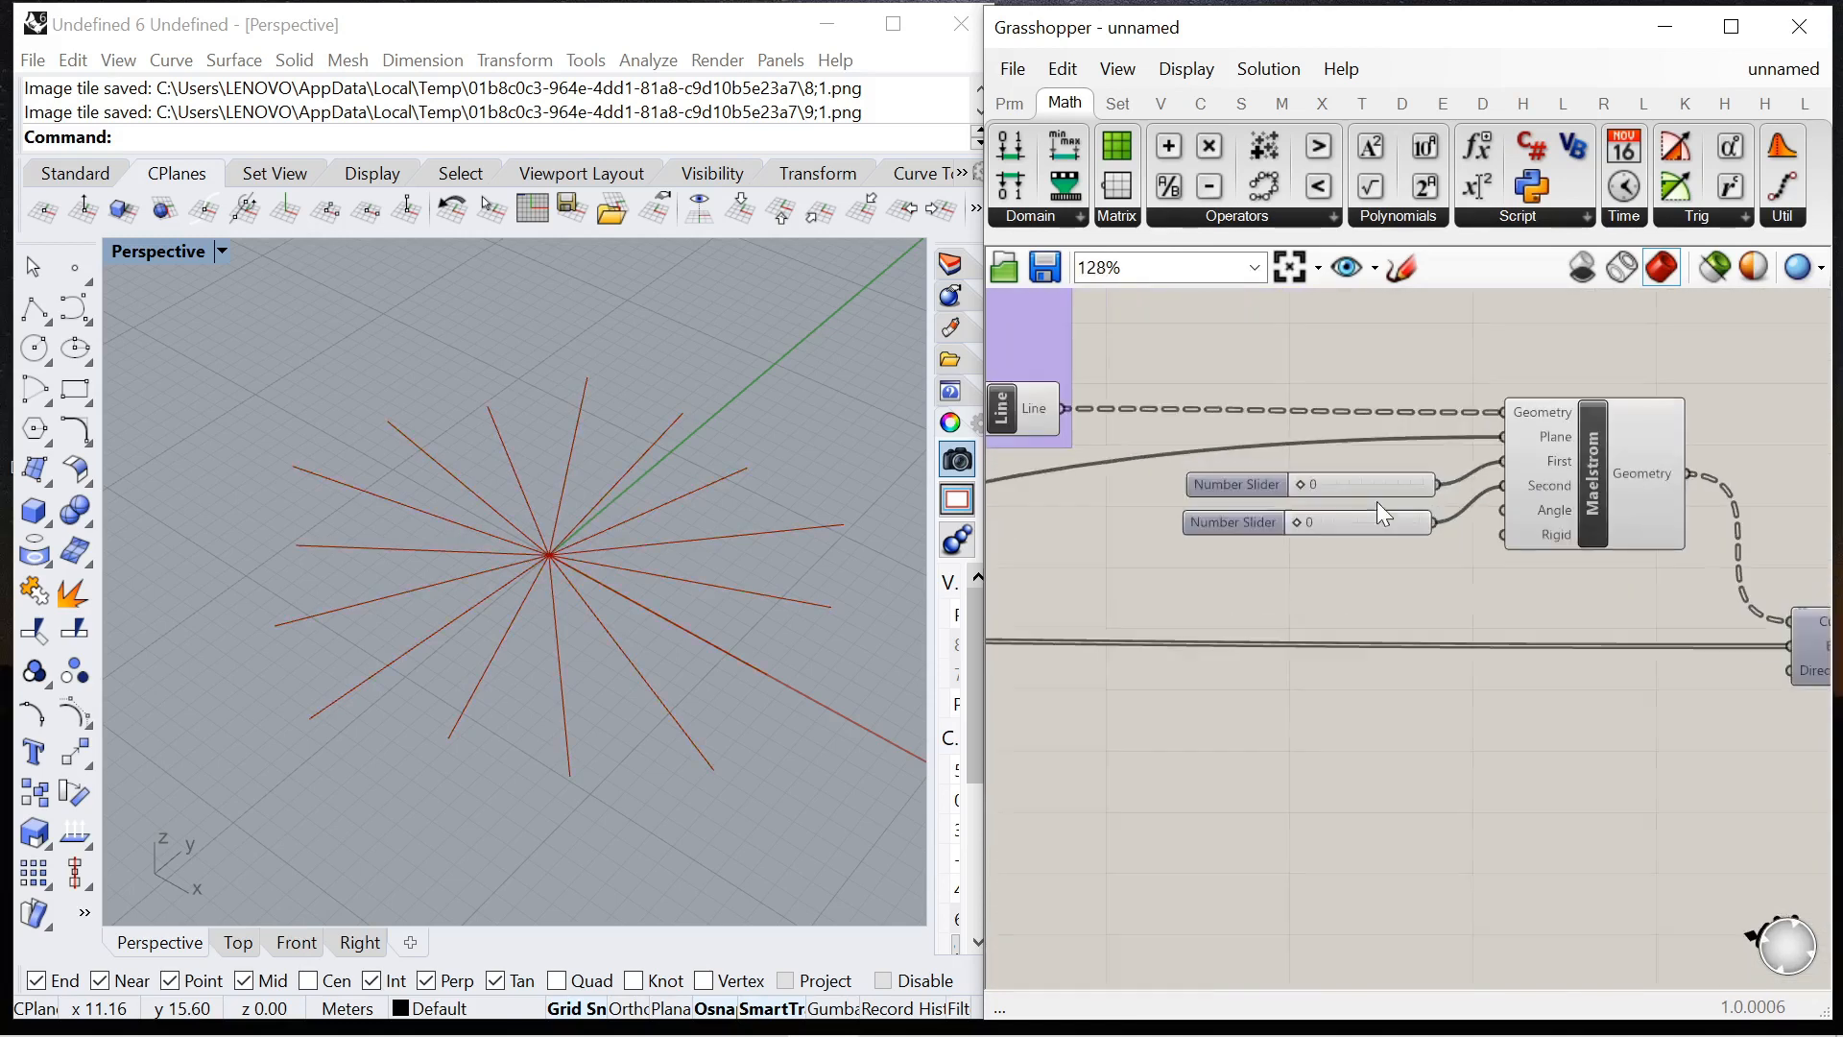
scroll(1304, 490, "down", 2)
Turn the preview on for Project and off for Maelstrom.
left_click(1766, 614)
right_click(1767, 615)
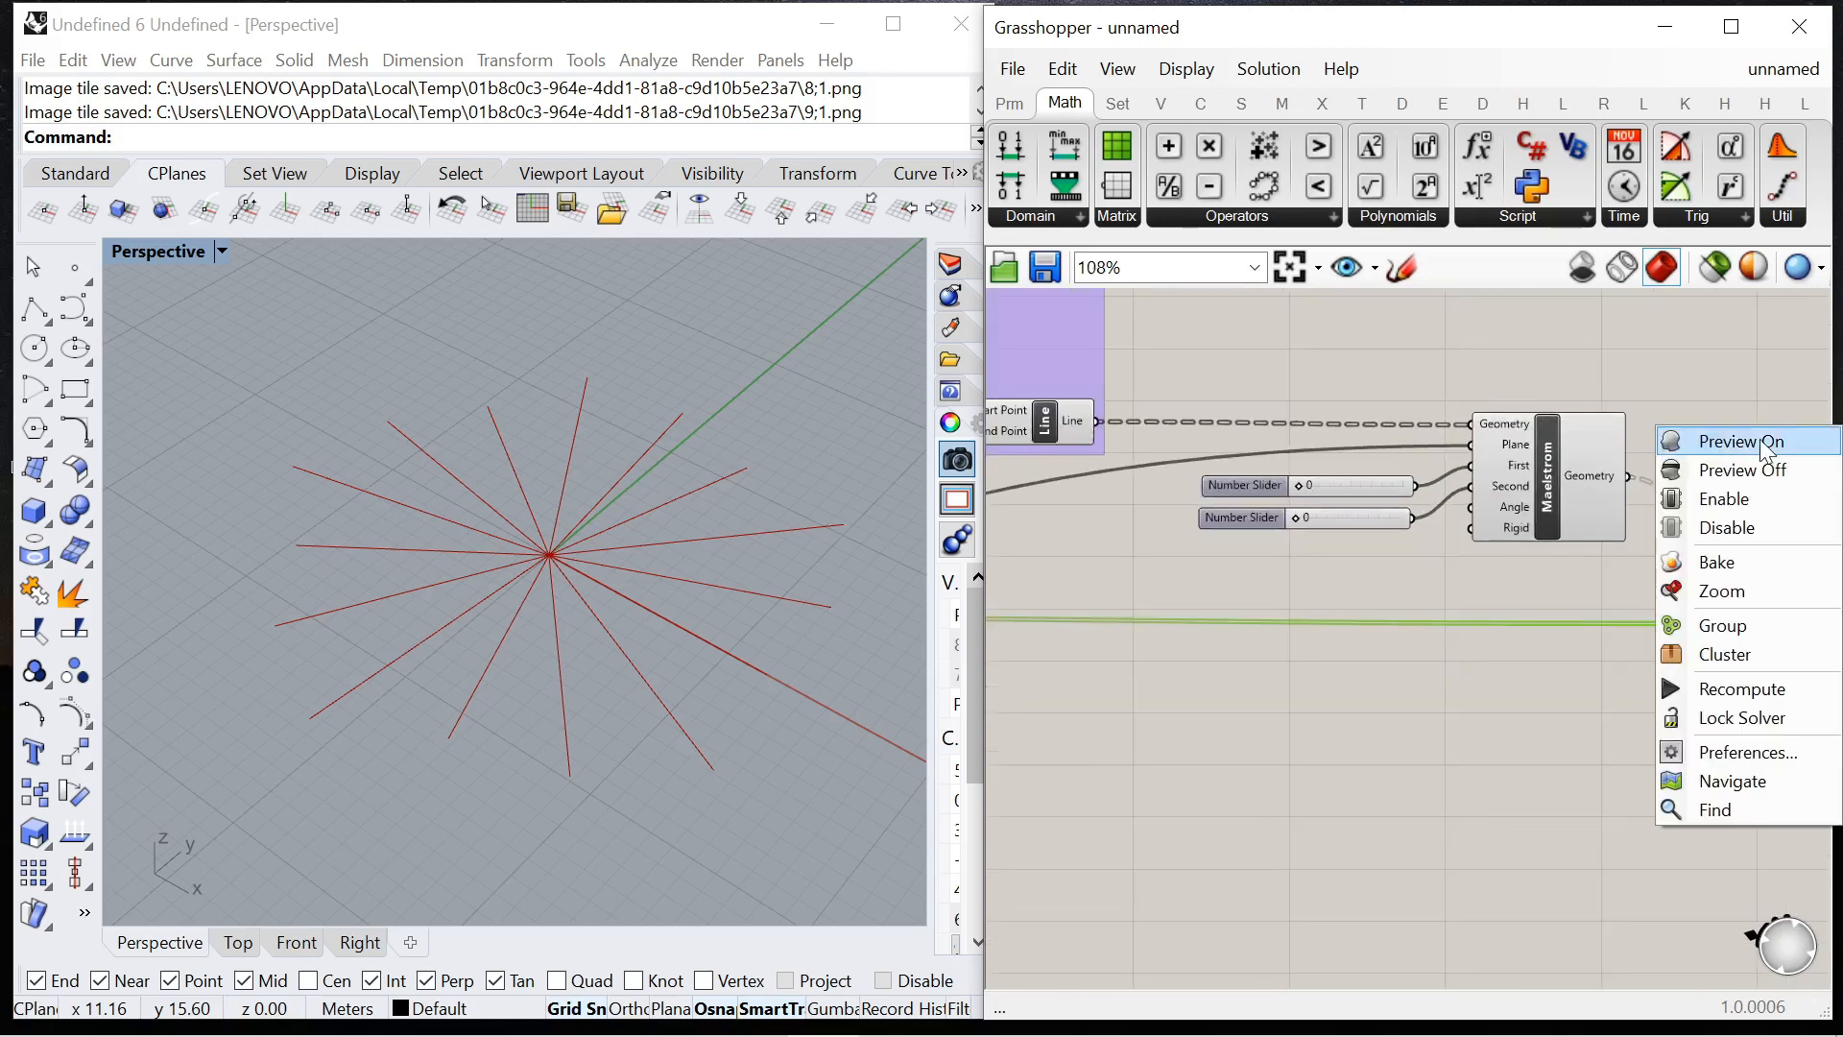
left_click(1687, 436)
left_click(1521, 459)
right_click(1469, 327)
left_click(1538, 372)
left_click(1538, 371)
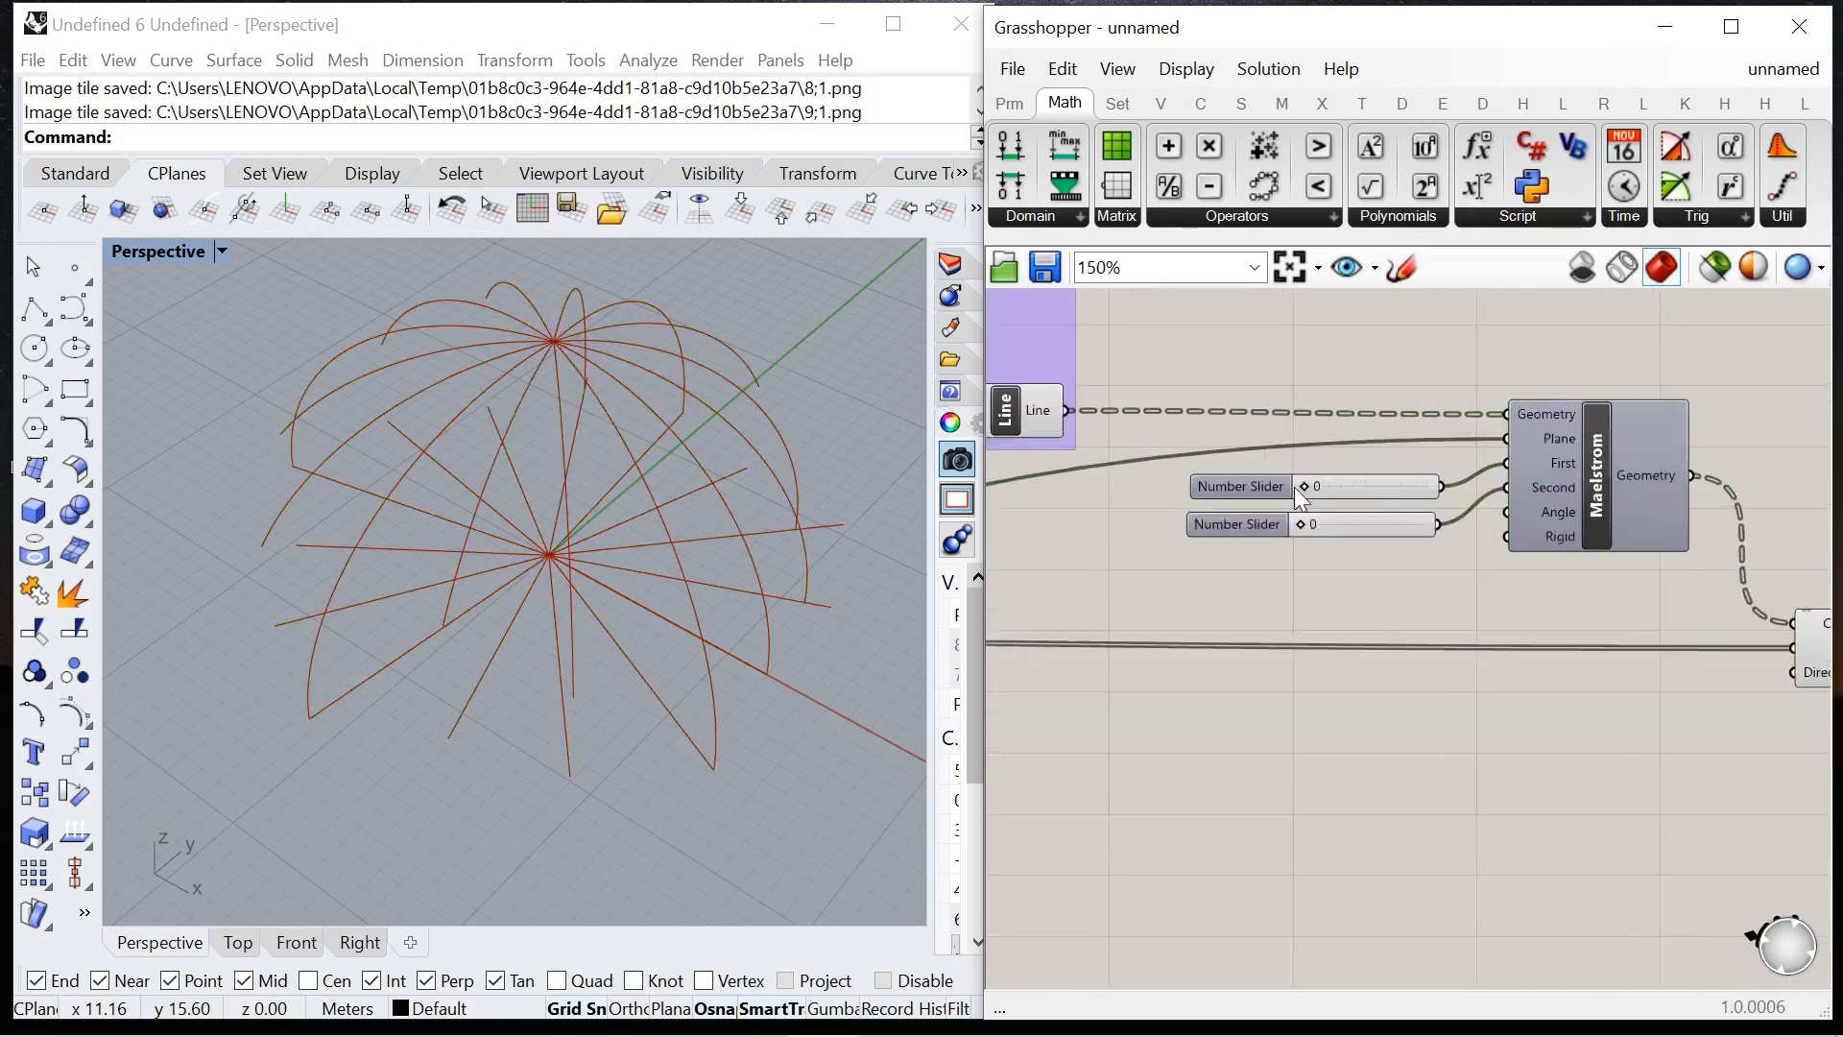
Set the slider for Maelstrom's First input to 2 and the one for Second to 18.
scroll(1313, 495, "up", 4)
left_click_drag(1349, 569, 1521, 602)
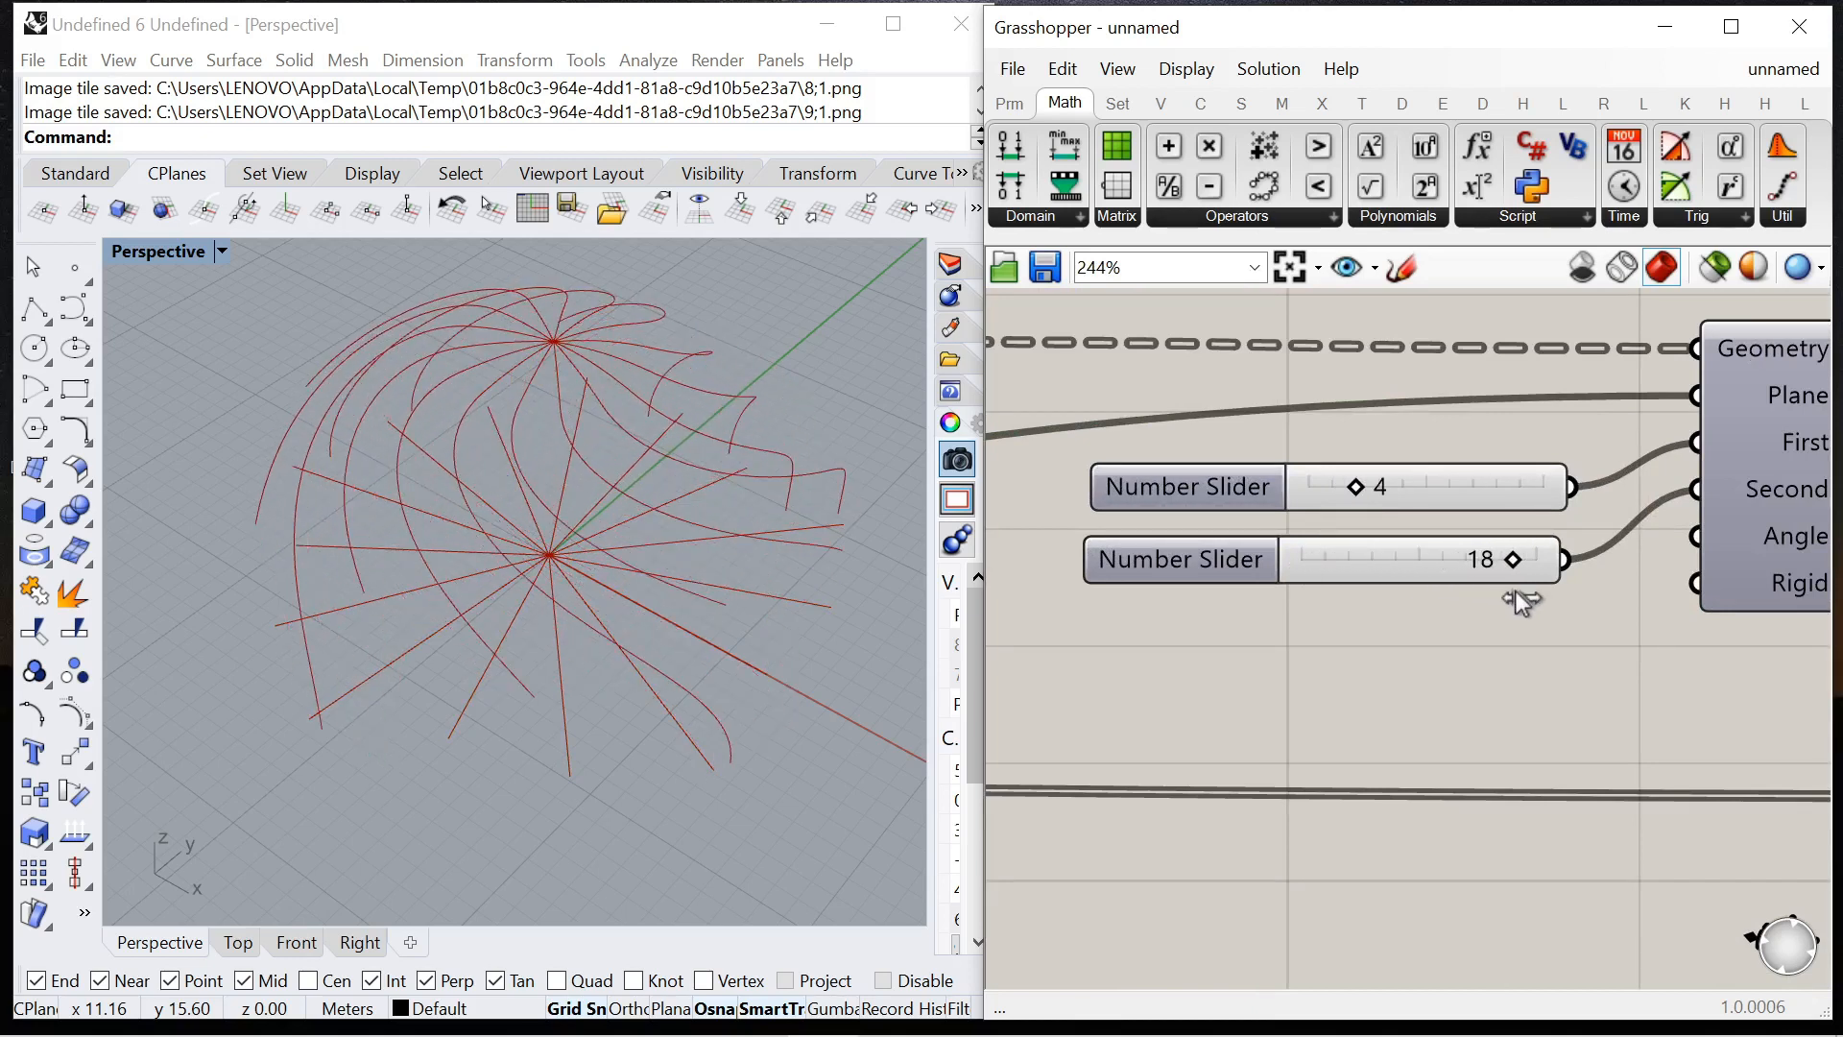
mouse_move(1364, 497)
left_mouse_down()
mouse_move(1469, 519)
mouse_move(1342, 509)
left_mouse_up()
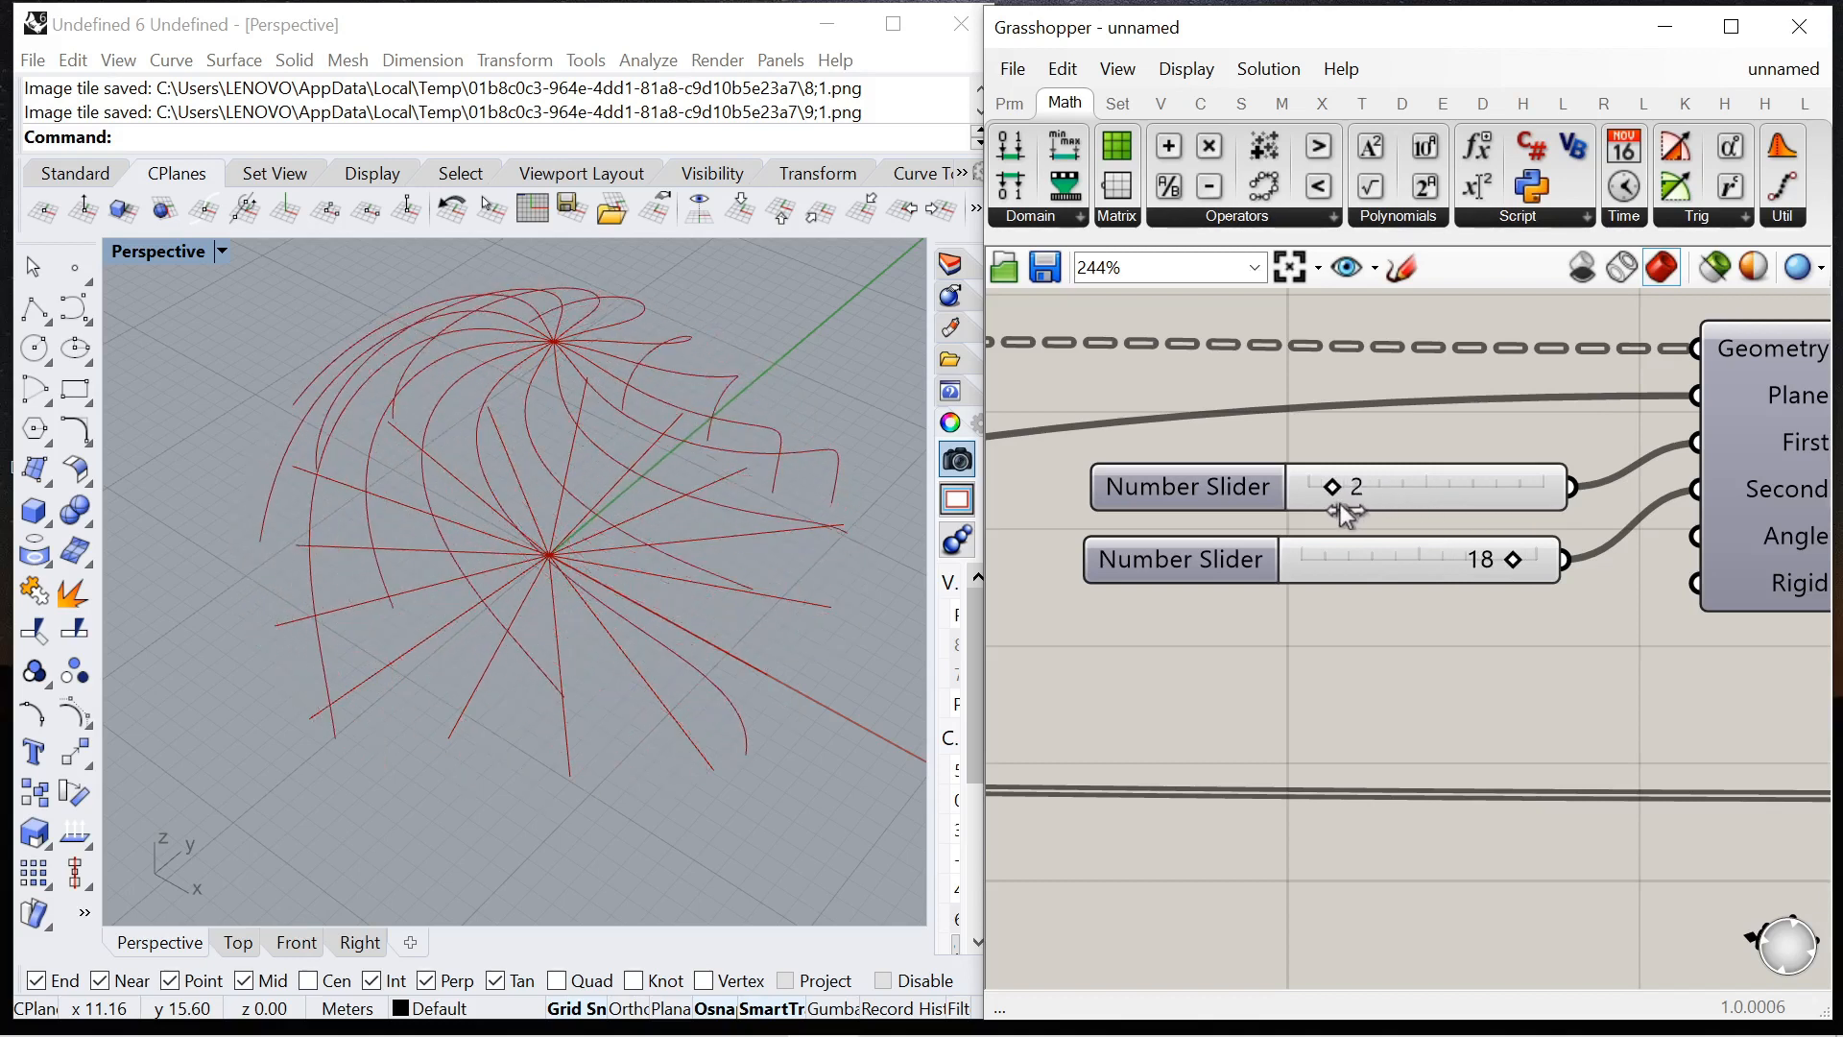
Turn off the preview of the Line component and turn on Maelstrom's preview.
scroll(1344, 509, "down", 5)
left_click(1282, 468)
right_click(1385, 373)
left_click(1454, 415)
left_click(1646, 518)
right_click(1538, 364)
left_click(1555, 376)
Lower both Maelstrom radius sliders slightly to adjust the twist of the curves.
scroll(1469, 523, "up", 4)
left_click_drag(1510, 523, 1490, 523)
mouse_move(1624, 571)
left_mouse_down()
mouse_move(1589, 574)
mouse_move(1598, 586)
left_mouse_up()
right_click_drag(700, 658, 677, 599)
Turn Maelstrom's preview back off so that only the projected curves are displayed.
scroll(1094, 558, "down", 4)
scroll(1211, 560, "down", 2)
left_click(1367, 540)
right_click(1358, 401)
left_click(1438, 446)
Turn on the preview of Scale NU to display the scaled half-sphere surfaces.
scroll(1536, 581, "down", 5)
scroll(1236, 612, "up", 11)
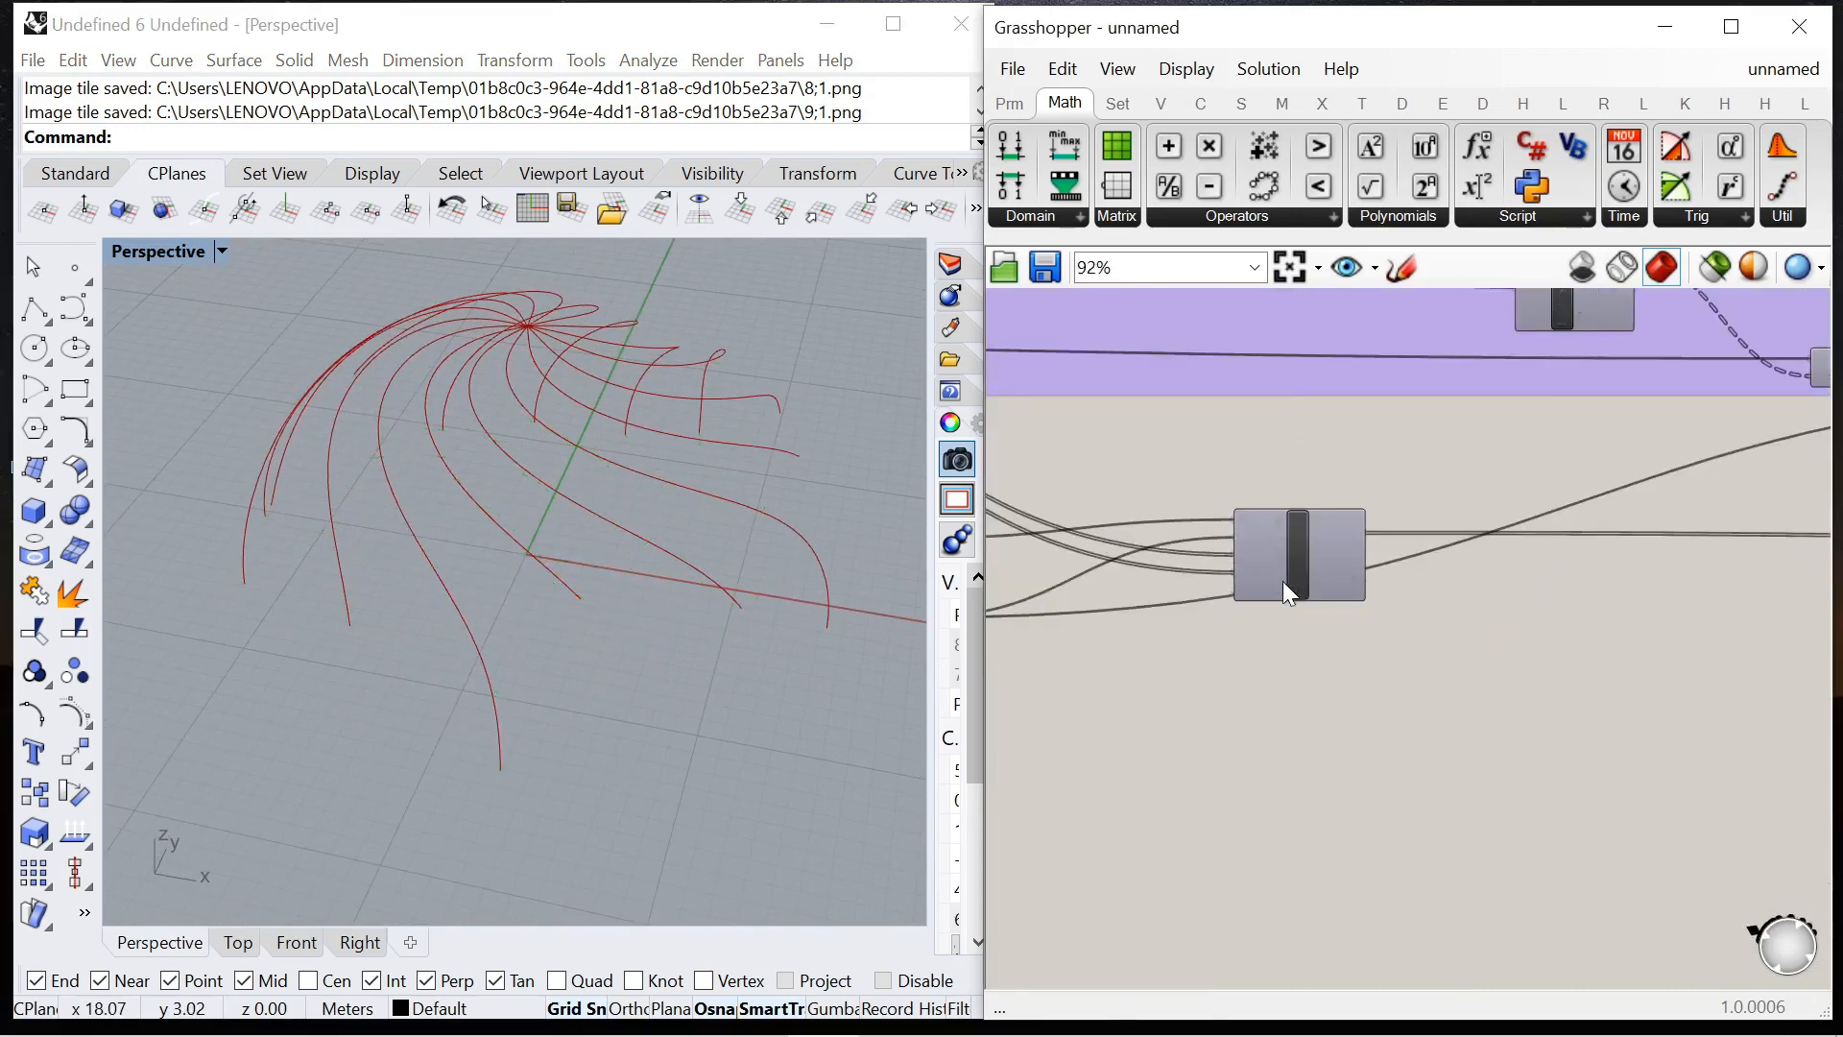
left_click(1310, 566)
right_click(1280, 340)
left_click(1330, 356)
mouse_move(600, 735)
right_mouse_down()
mouse_move(580, 745)
mouse_move(659, 733)
mouse_move(666, 679)
mouse_move(464, 638)
mouse_move(604, 704)
right_mouse_up()
Graft the Geometry output of the Scale NU component.
scroll(1210, 576, "down", 5)
scroll(1207, 566, "down", 4)
left_click(1524, 612)
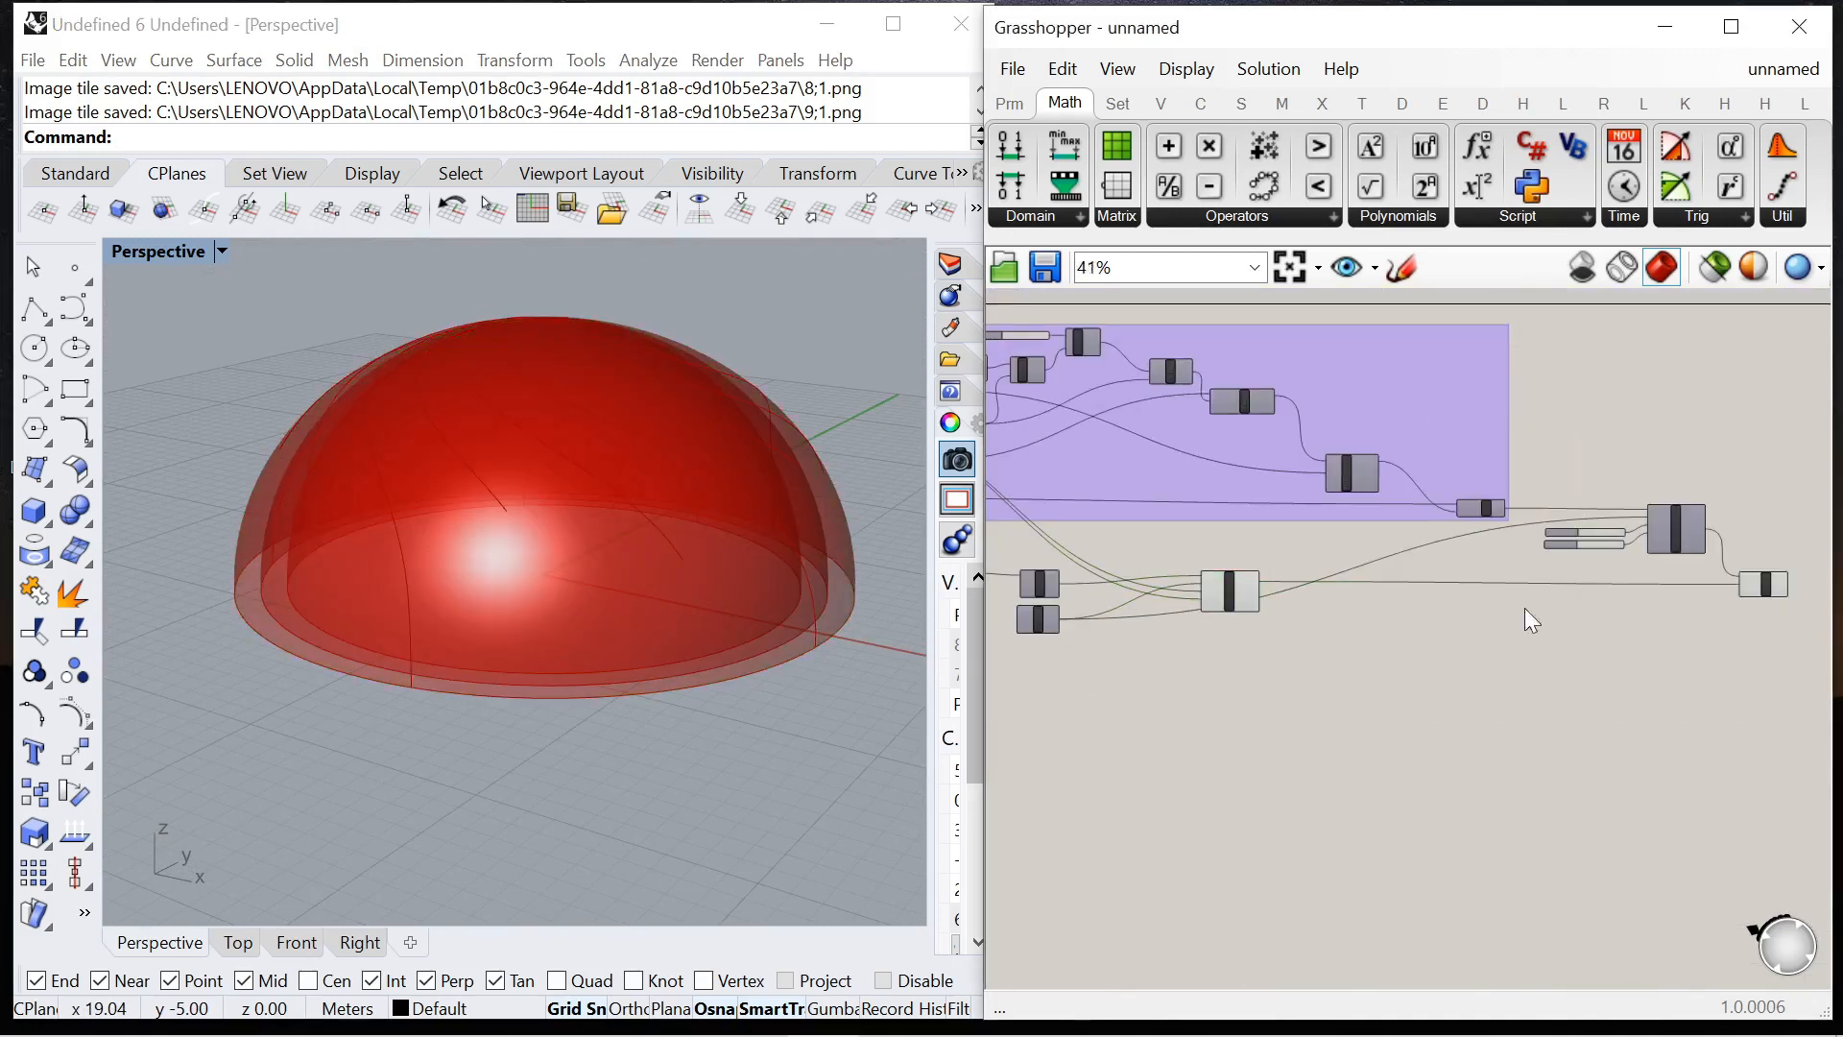
scroll(1755, 582, "up", 7)
scroll(1744, 551, "down", 5)
scroll(1103, 565, "up", 9)
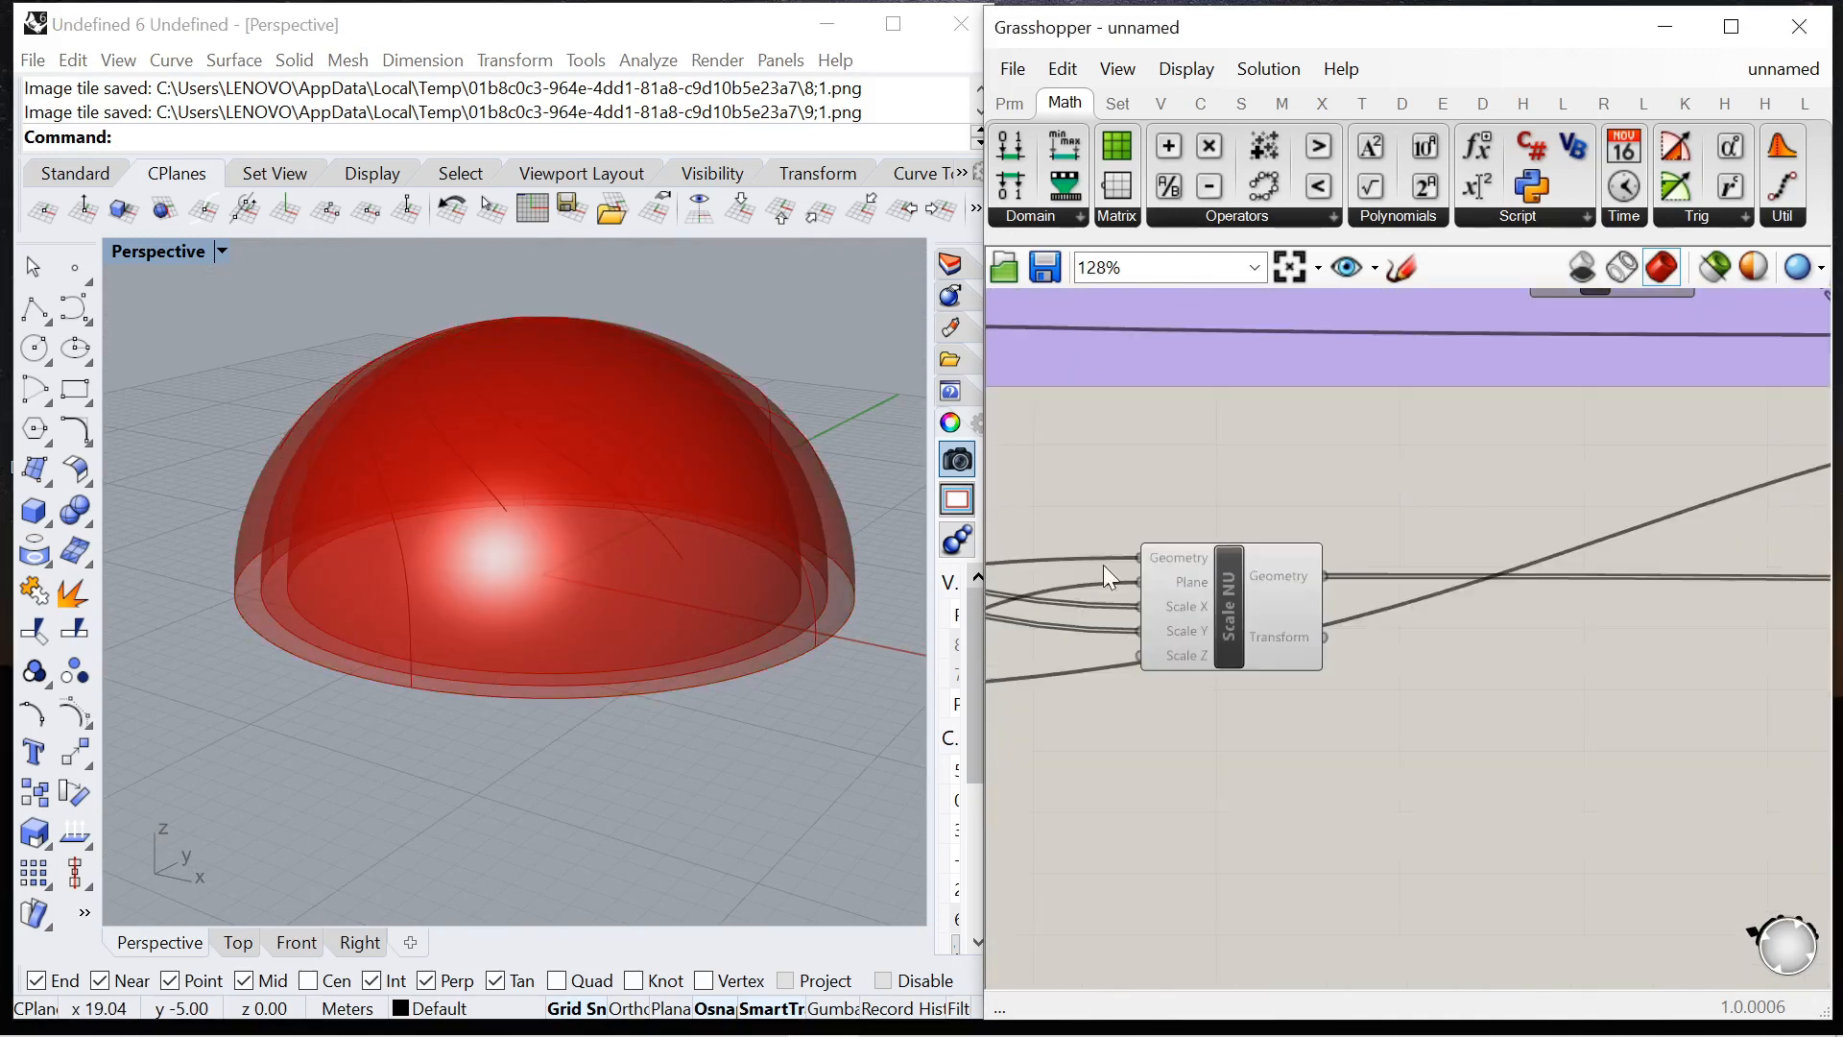
right_click(1269, 576)
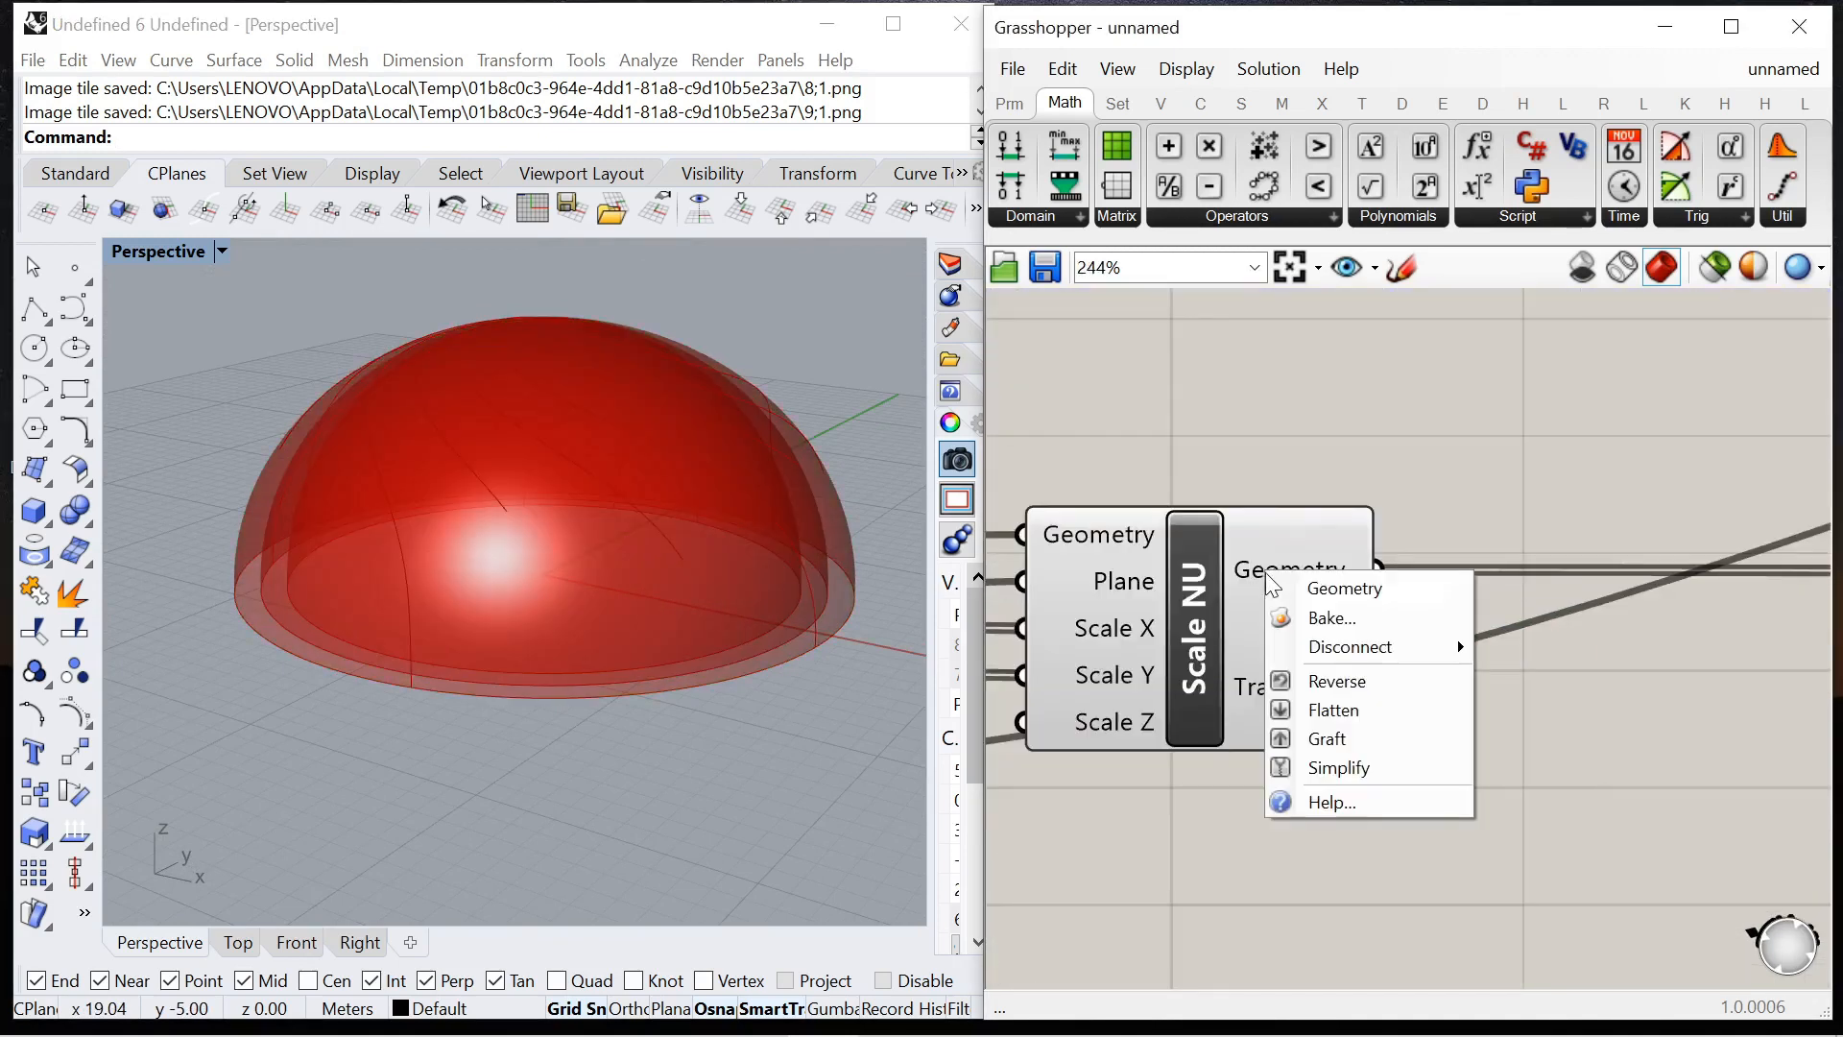
left_click(1335, 739)
Turn off the preview of Scale NU to hide the scaled surfaces.
scroll(1322, 807, "down", 5)
right_click_drag(614, 620, 798, 666)
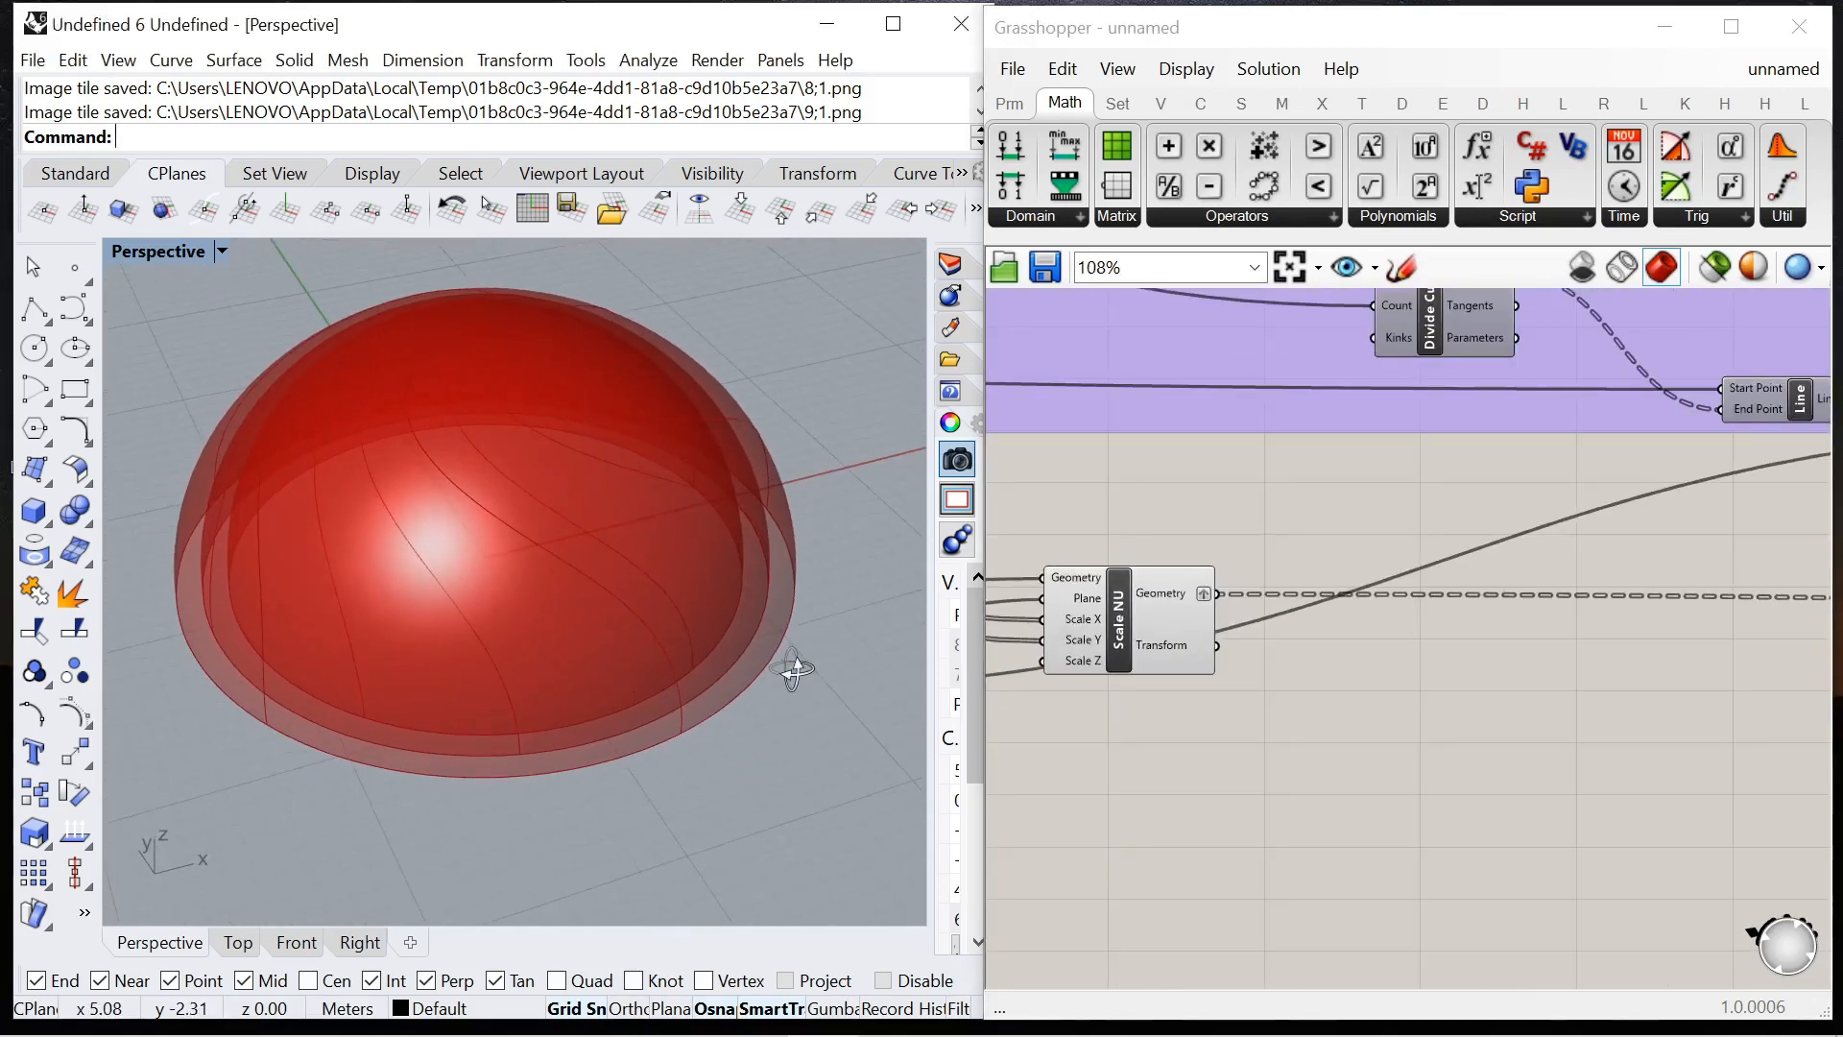
scroll(1155, 601, "down", 5)
left_click(1148, 603)
right_click(1219, 559)
left_click(1282, 601)
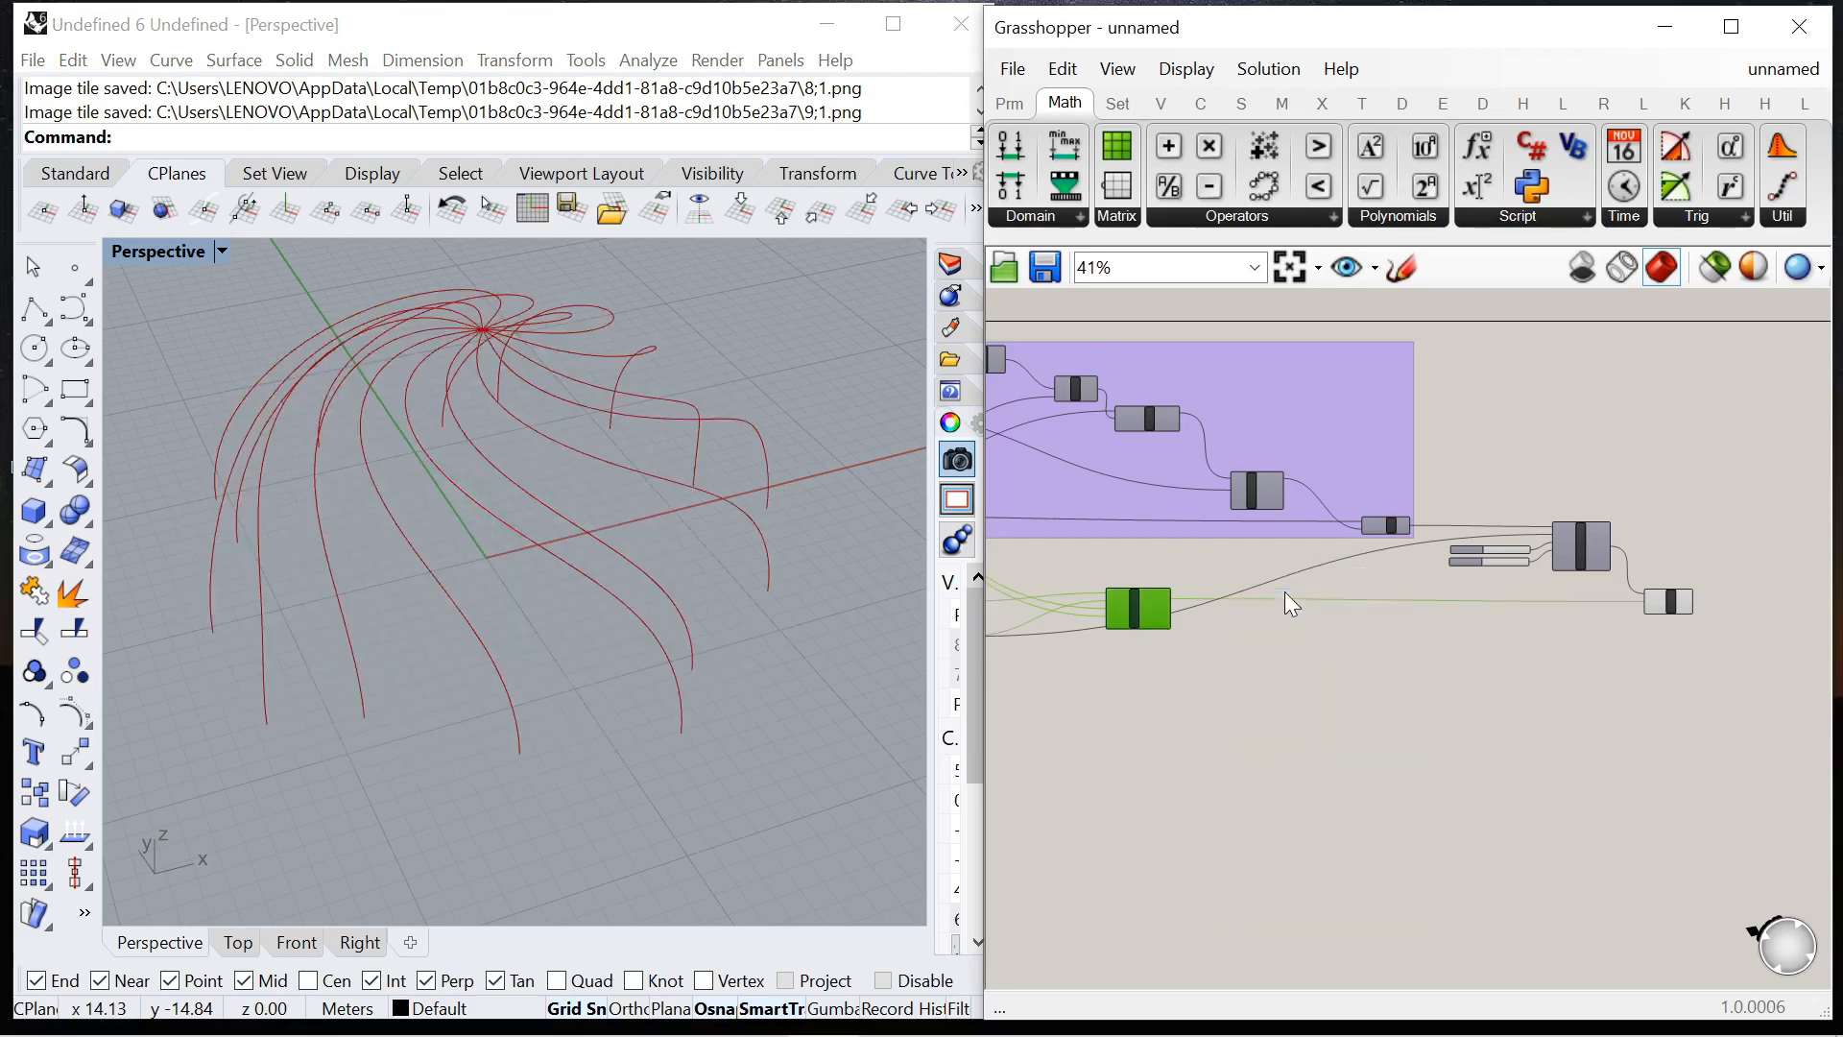
Highlight the Project component's result and examine the projected swirl curves in the perspective view.
left_click(1469, 611)
right_click_drag(1804, 605, 1633, 613)
scroll(1469, 605, "up", 10)
left_click(1338, 631)
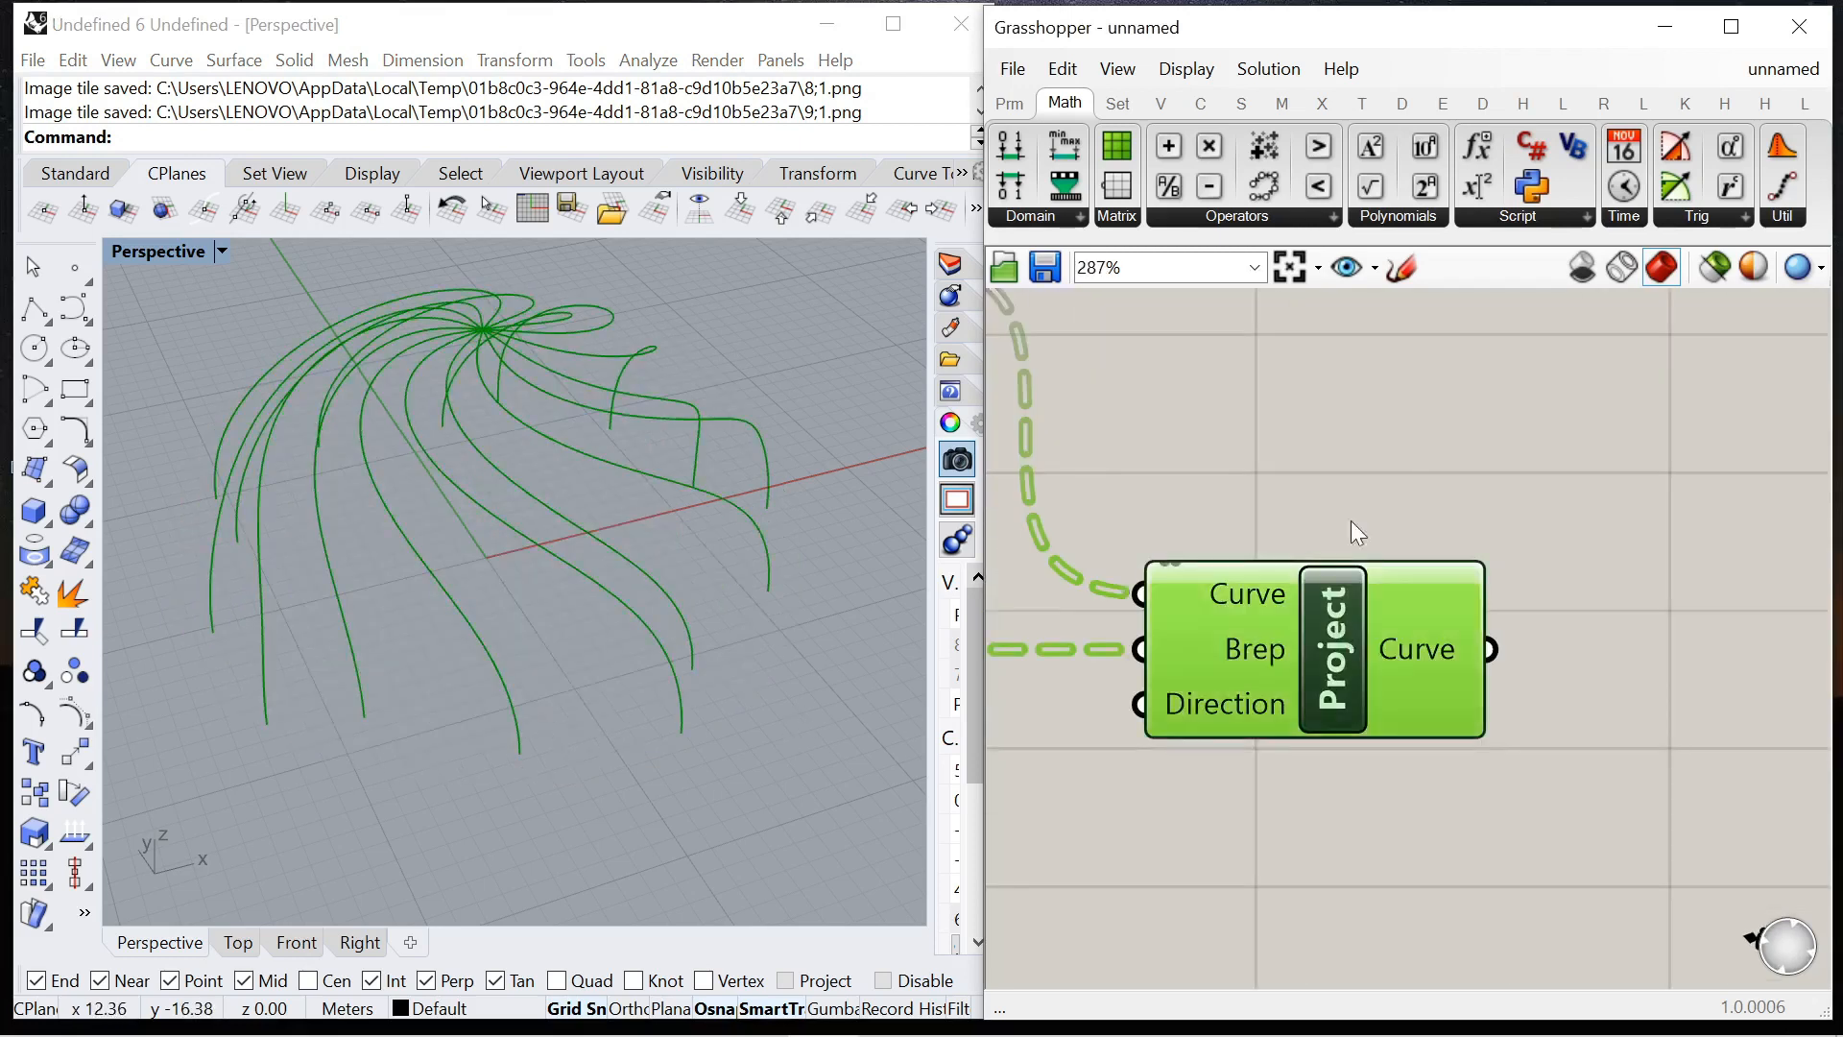
left_click(1351, 521)
scroll(1339, 548, "down", 1)
right_click_drag(1336, 550, 1387, 501)
right_click_drag(436, 637, 236, 653)
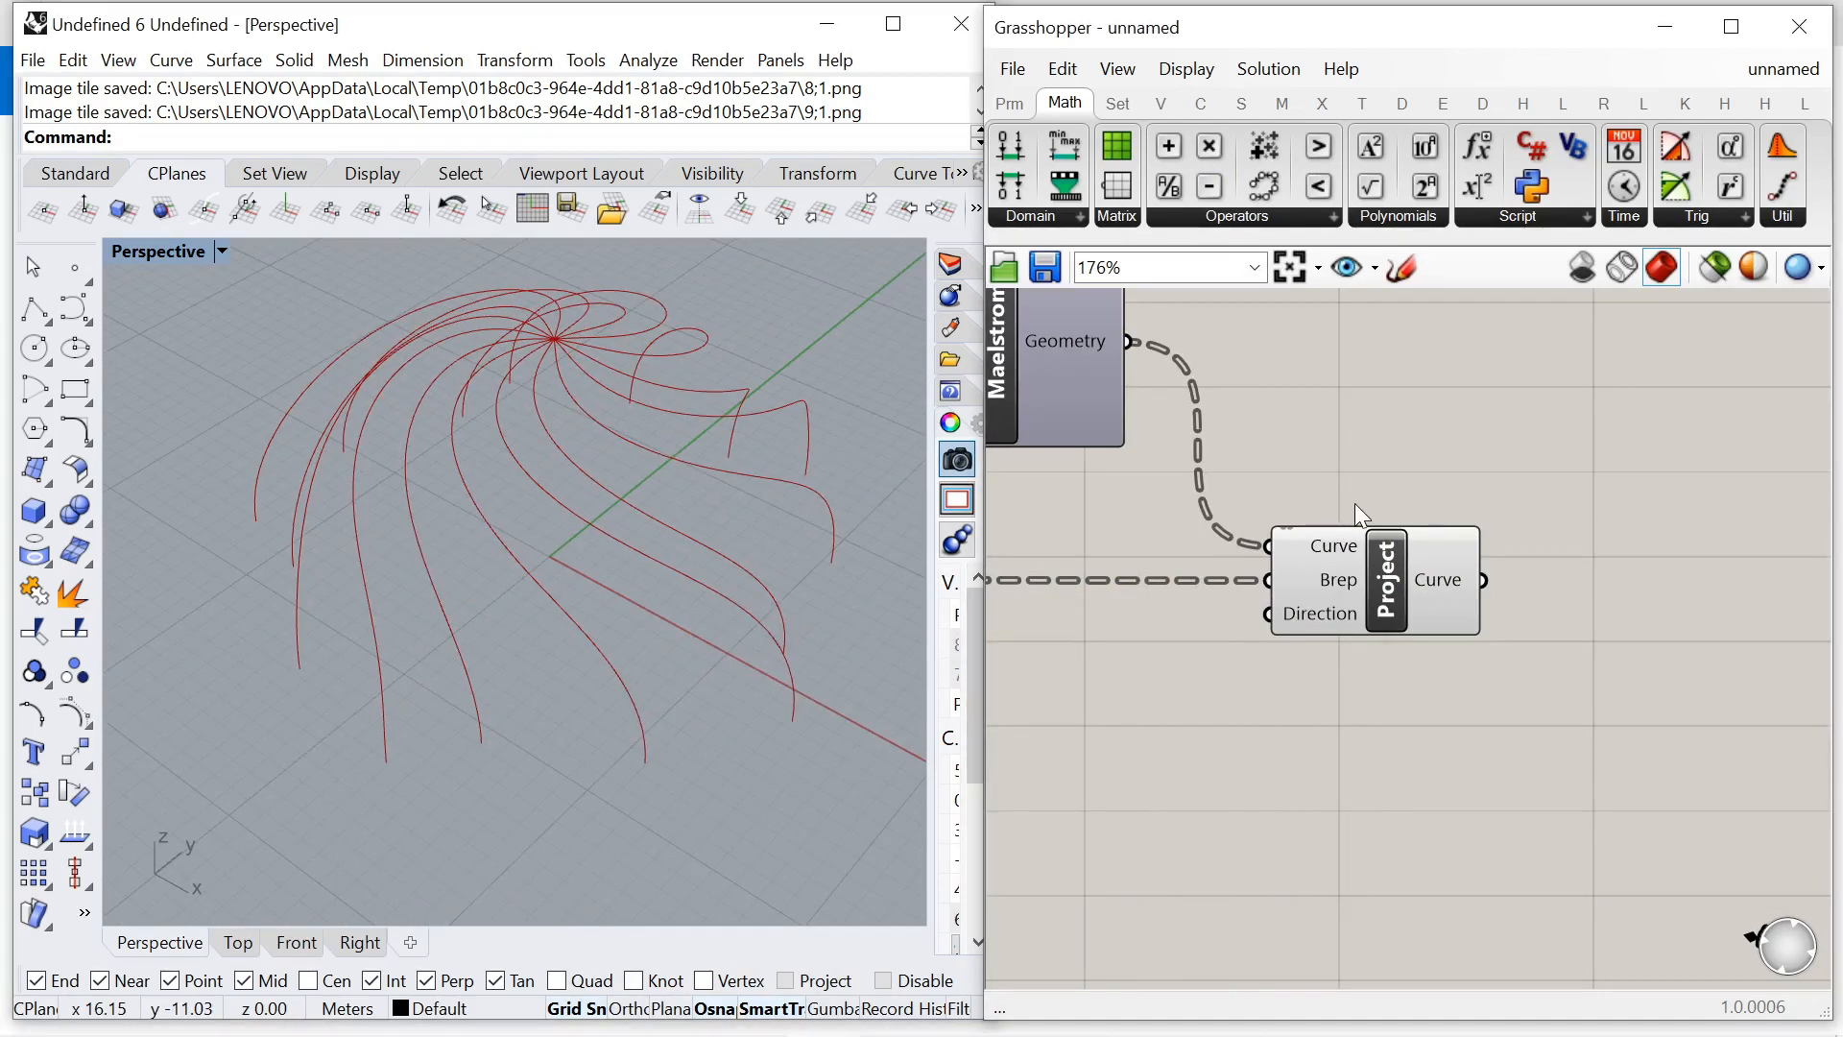
Add a Partition List component and wire Project's Curve output into its List input.
scroll(1364, 499, "down", 4)
scroll(1392, 491, "up", 2)
double_click(1398, 490)
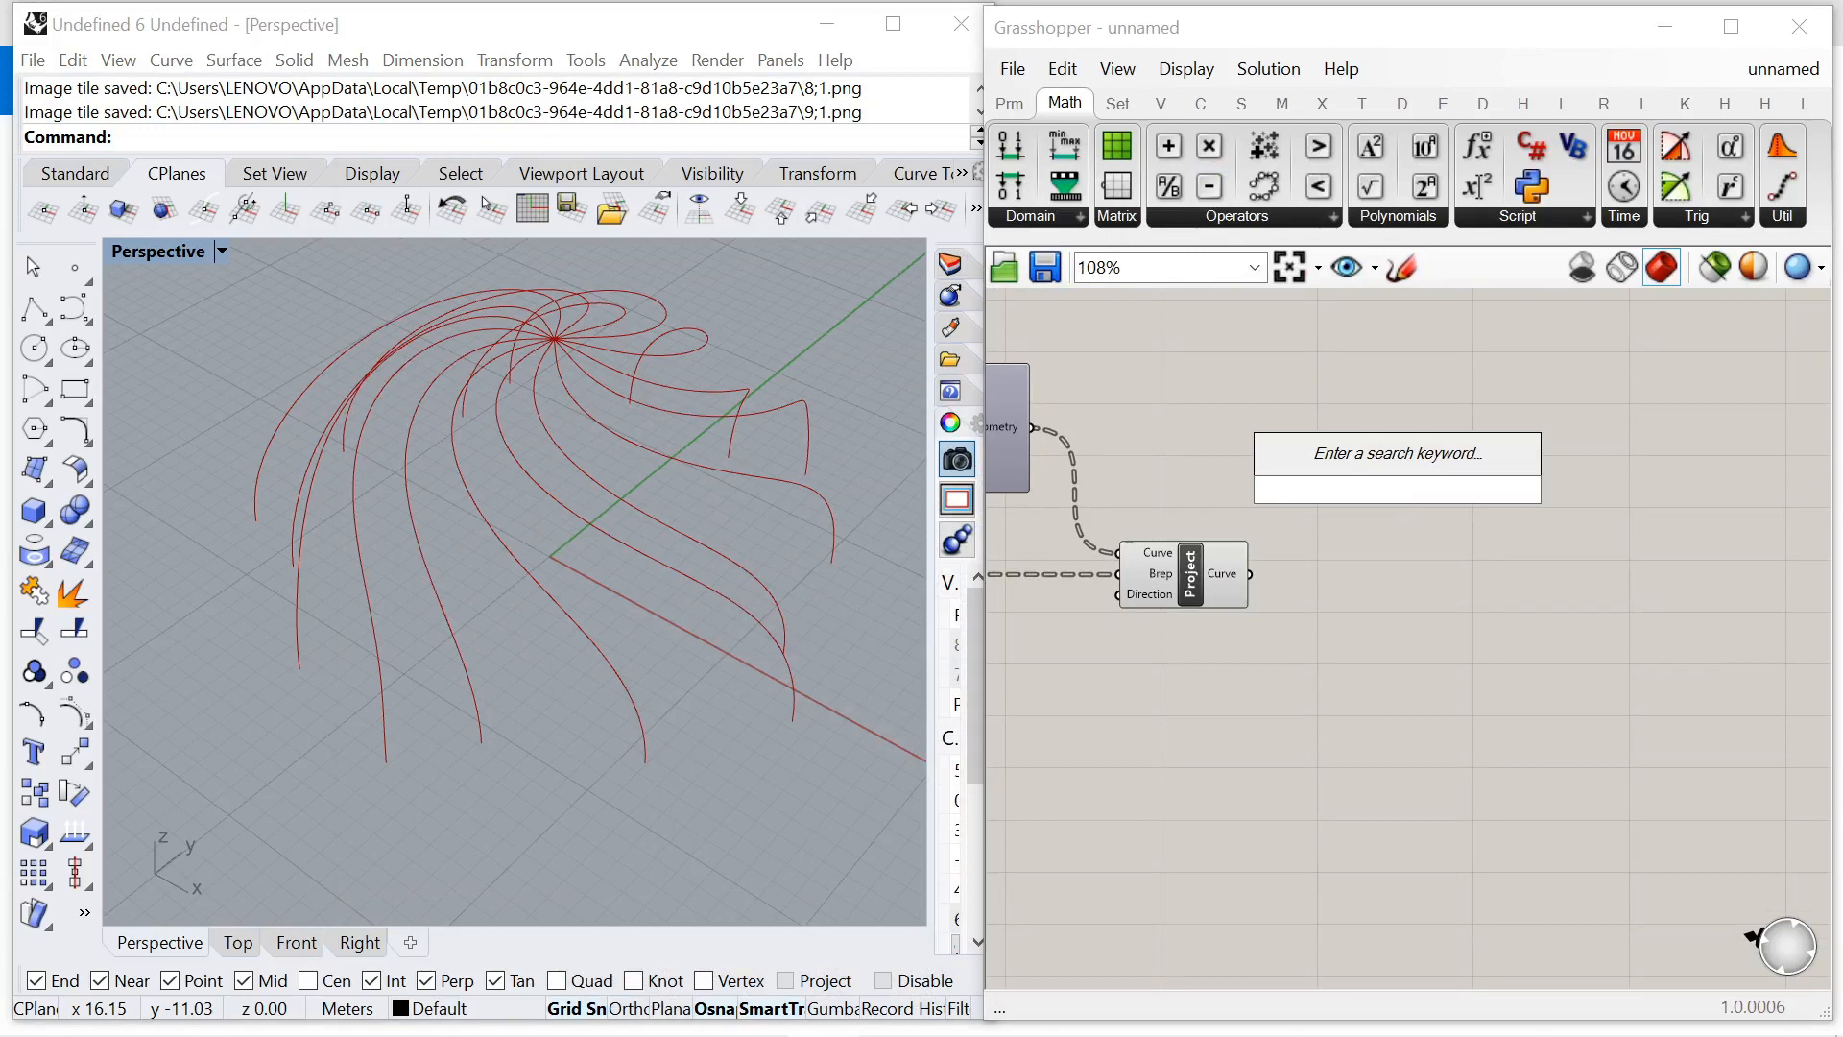
type("partiti")
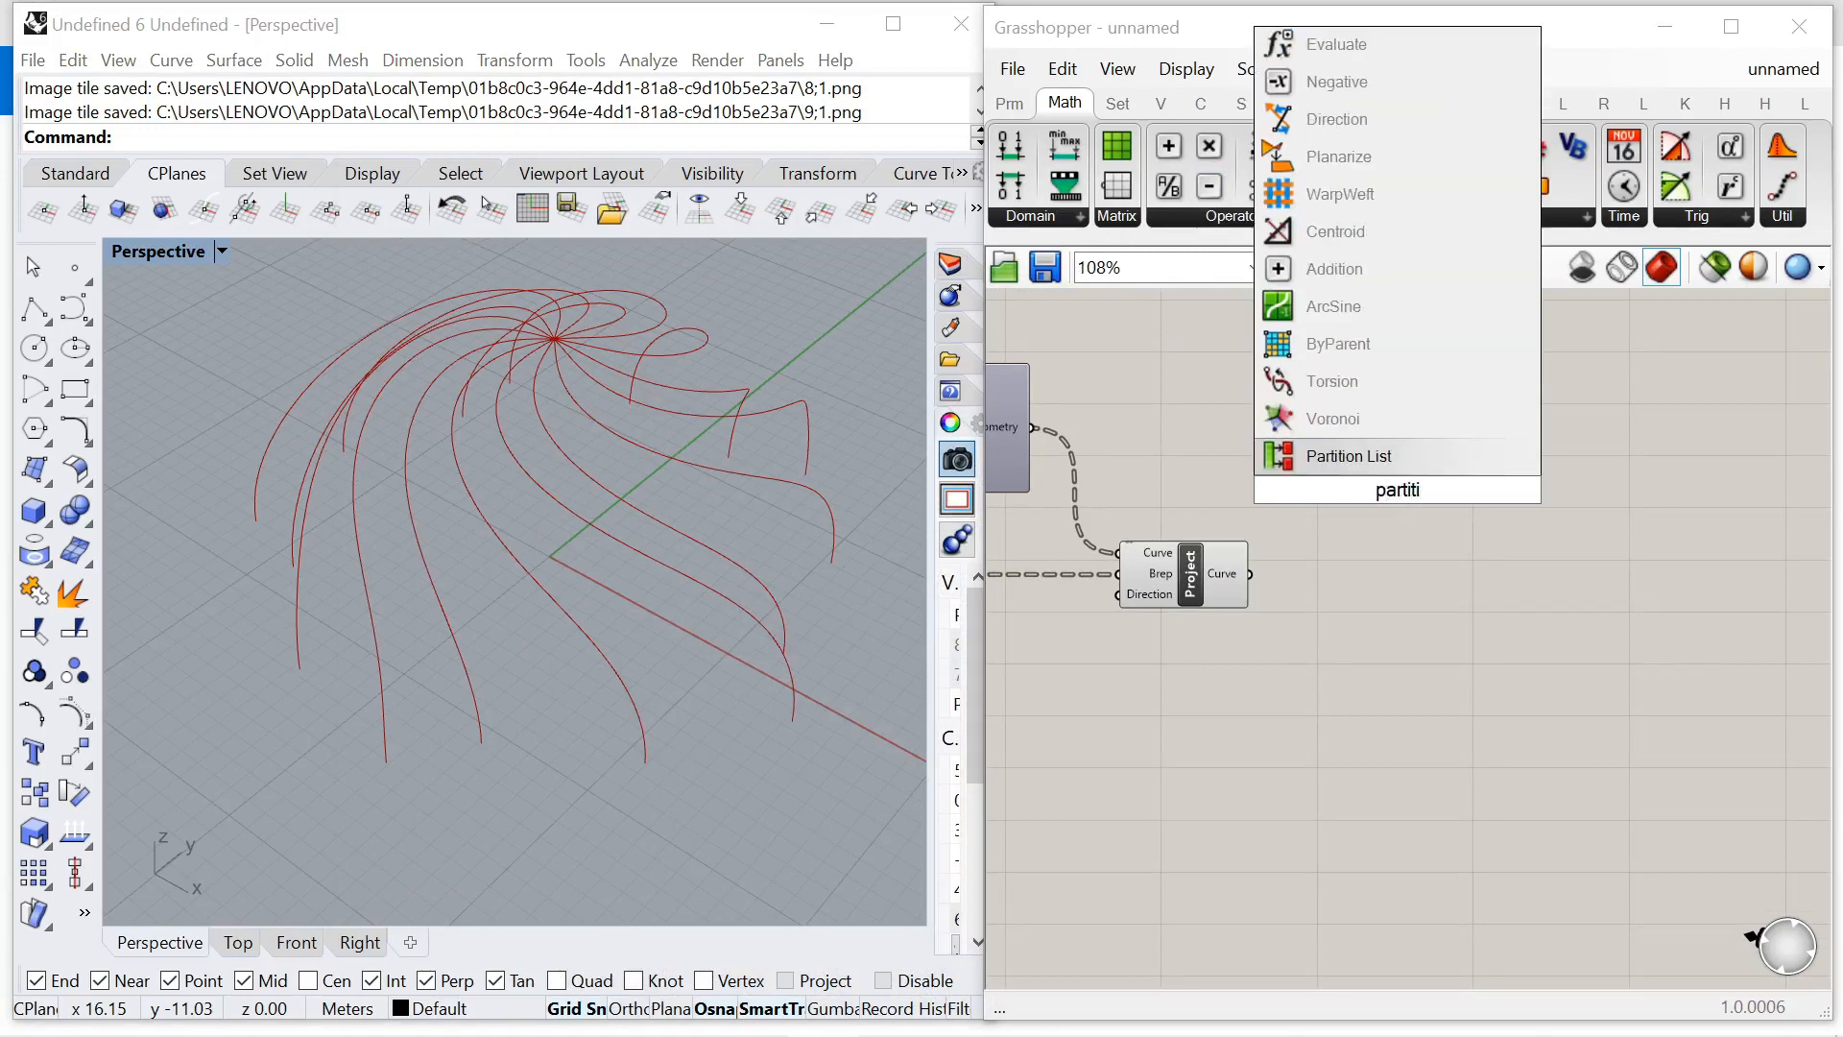
key("Return")
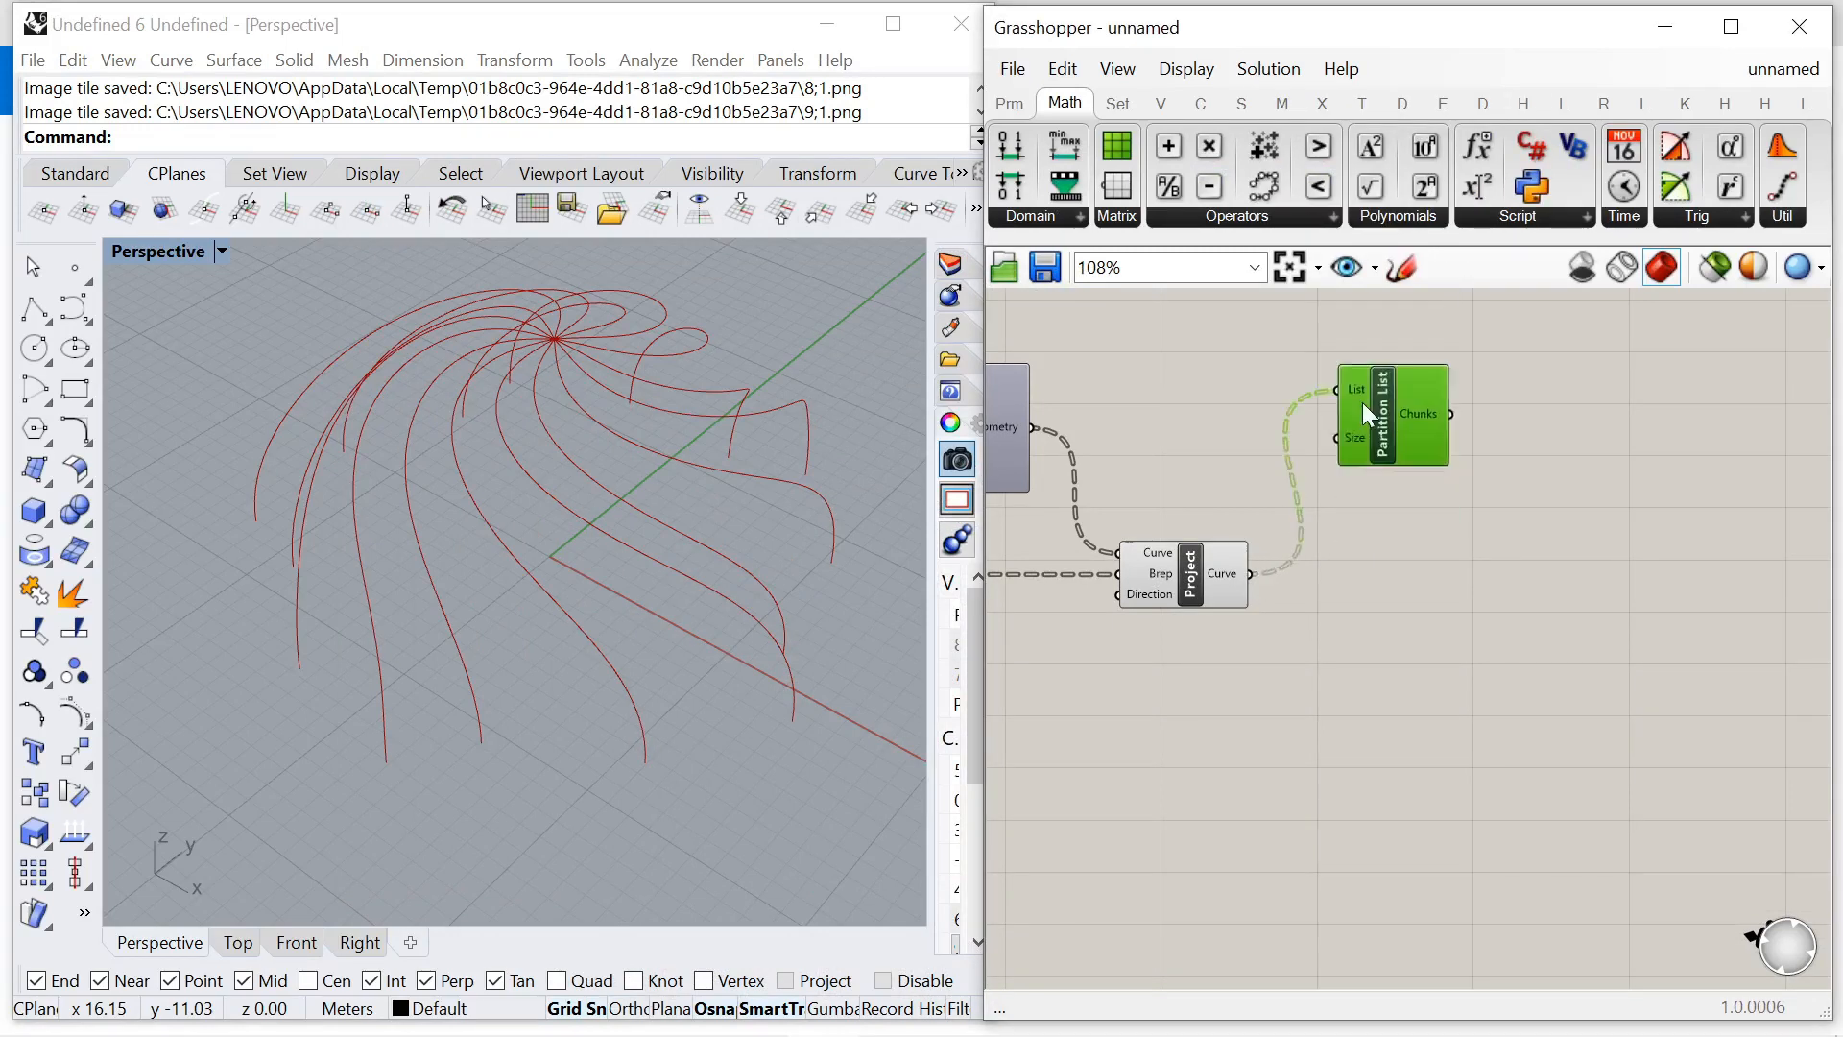
Wire the Number Slider with value 5 near List Length into Partition List's Size input.
scroll(1495, 455, "down", 6)
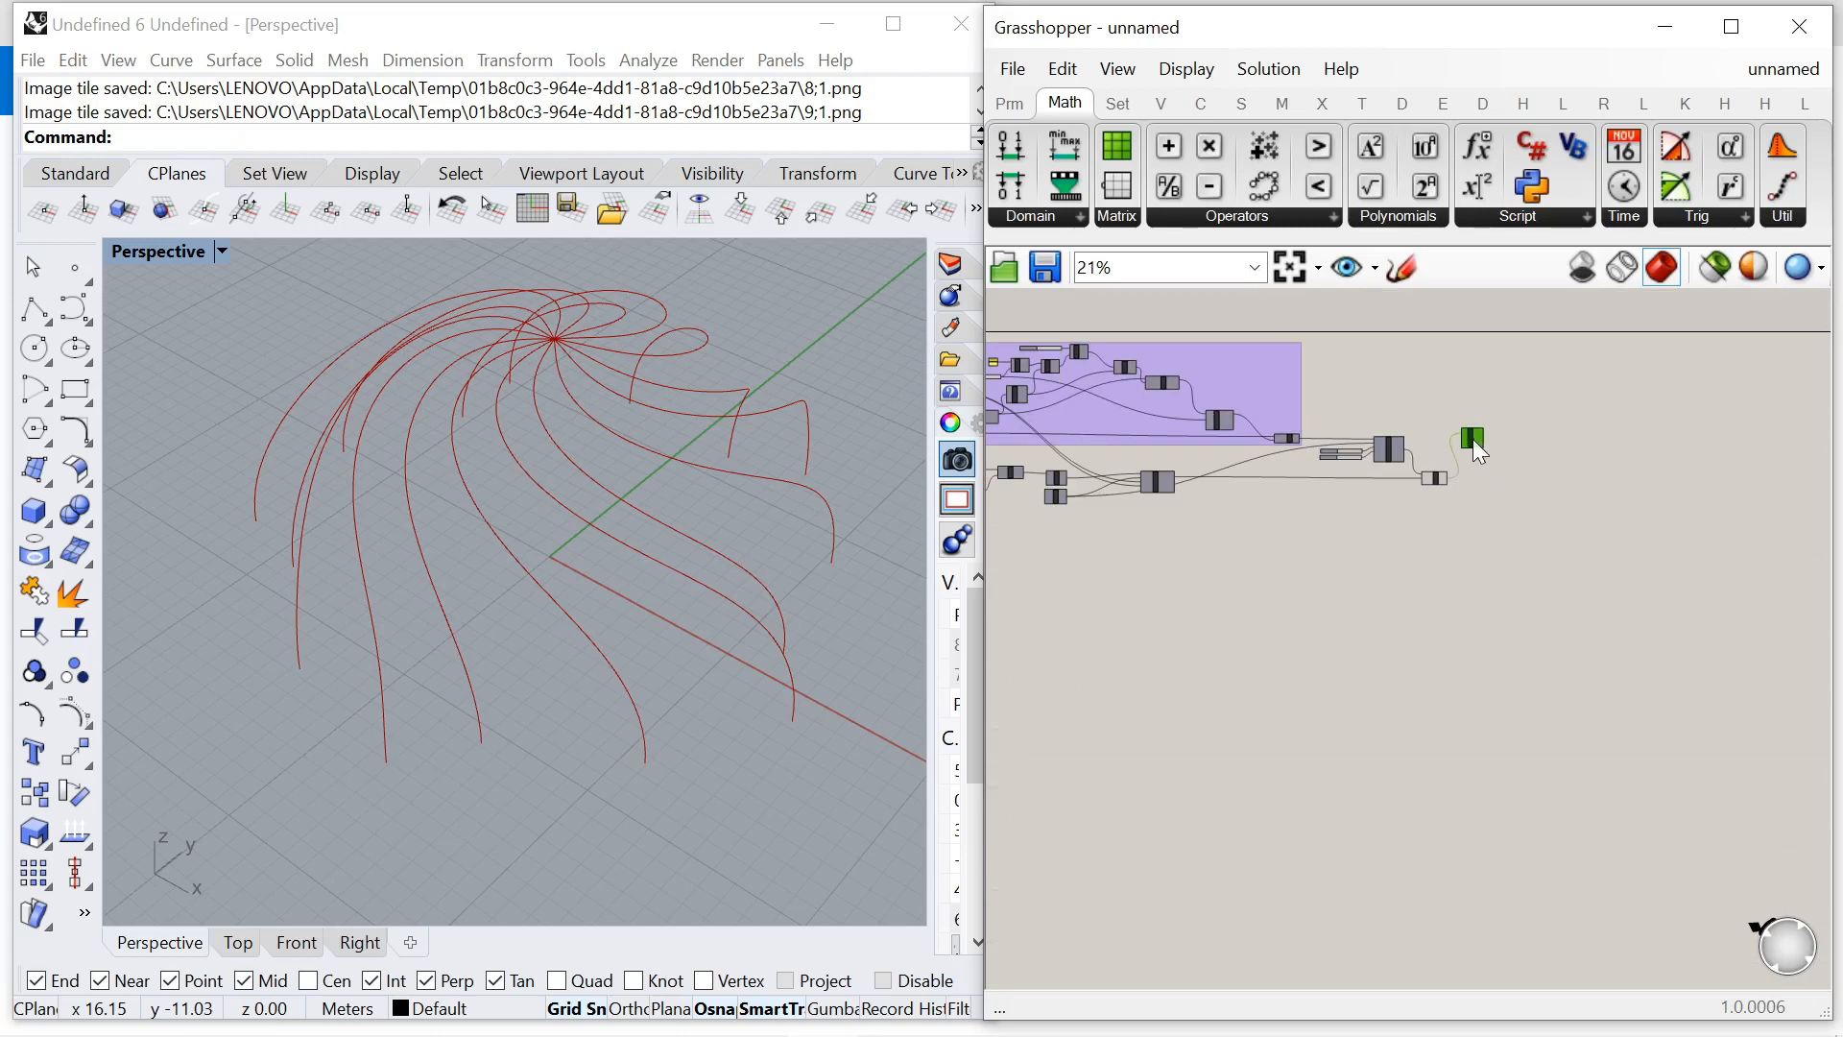
scroll(1023, 389, "up", 10)
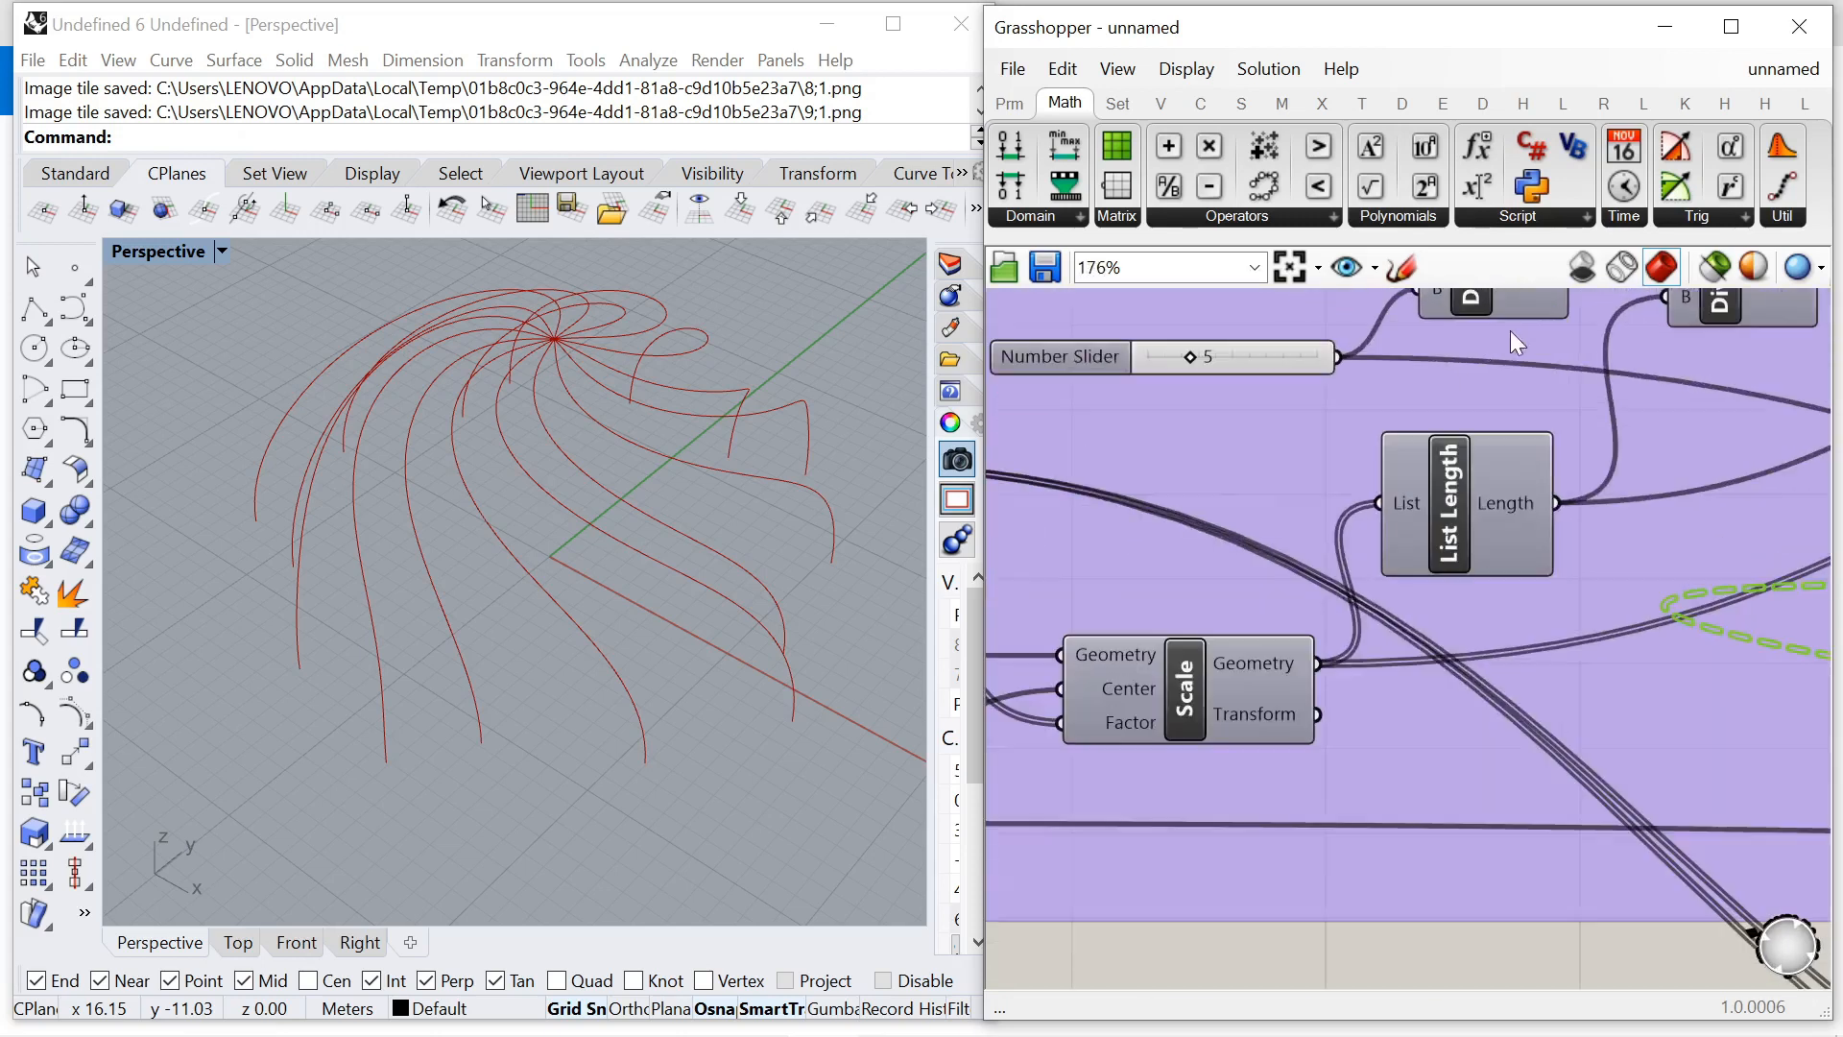
scroll(1511, 331, "down", 5)
scroll(1596, 332, "up", 4)
left_click_drag(1633, 557, 1646, 418)
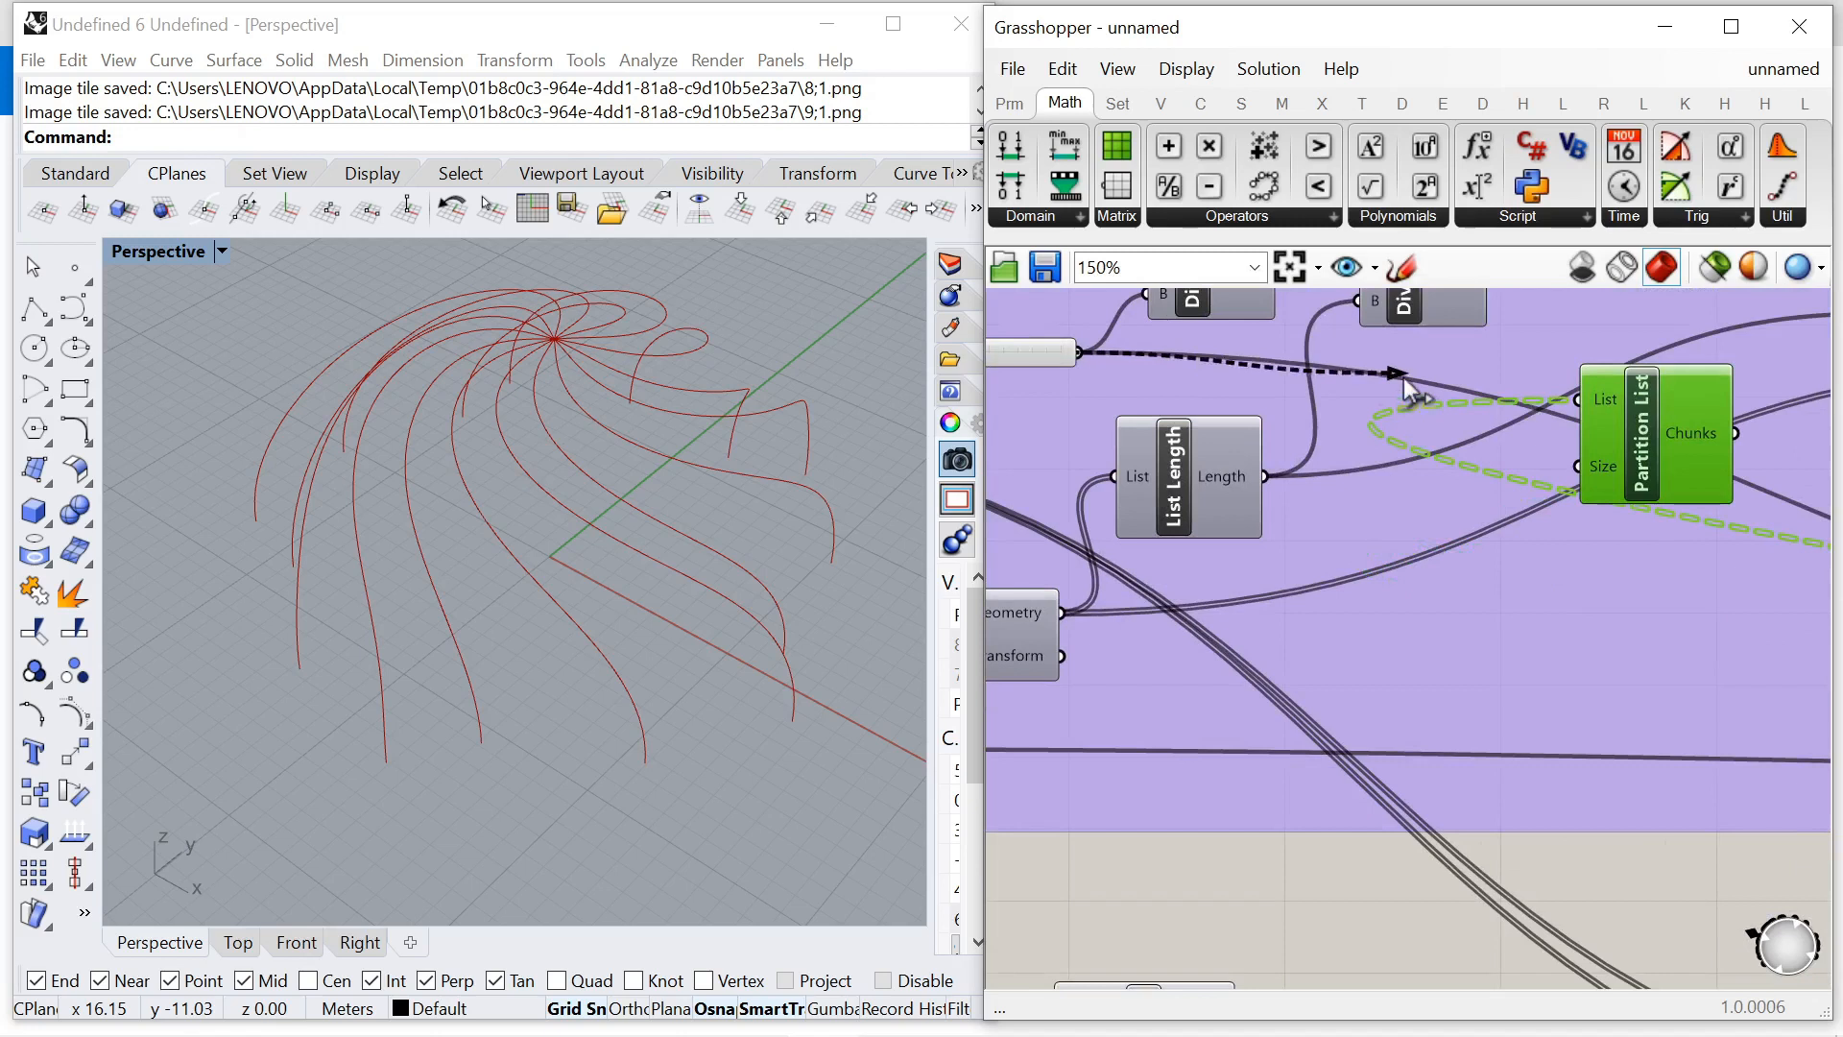
scroll(1339, 470, "down", 5)
scroll(1594, 470, "down", 5)
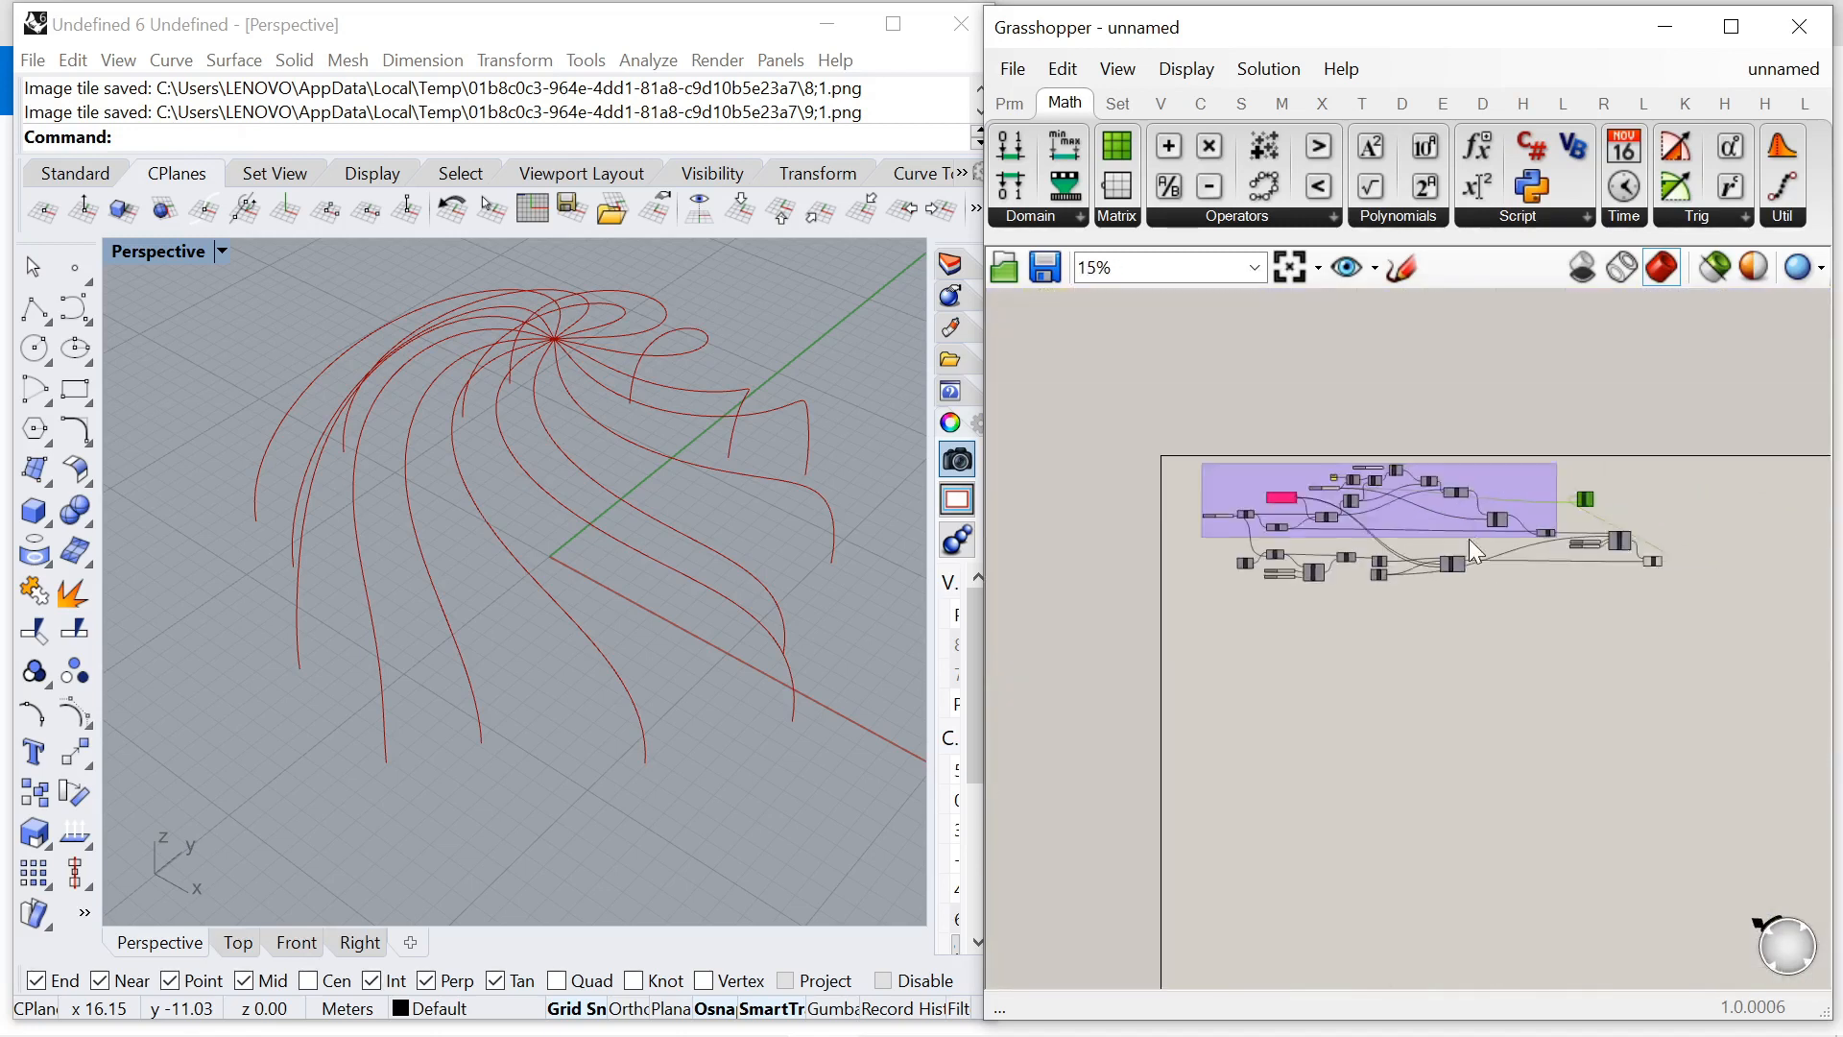
Place the Partition List component above and beyond Project, outside the purple group.
scroll(1345, 437, "up", 5)
scroll(1536, 453, "down", 3)
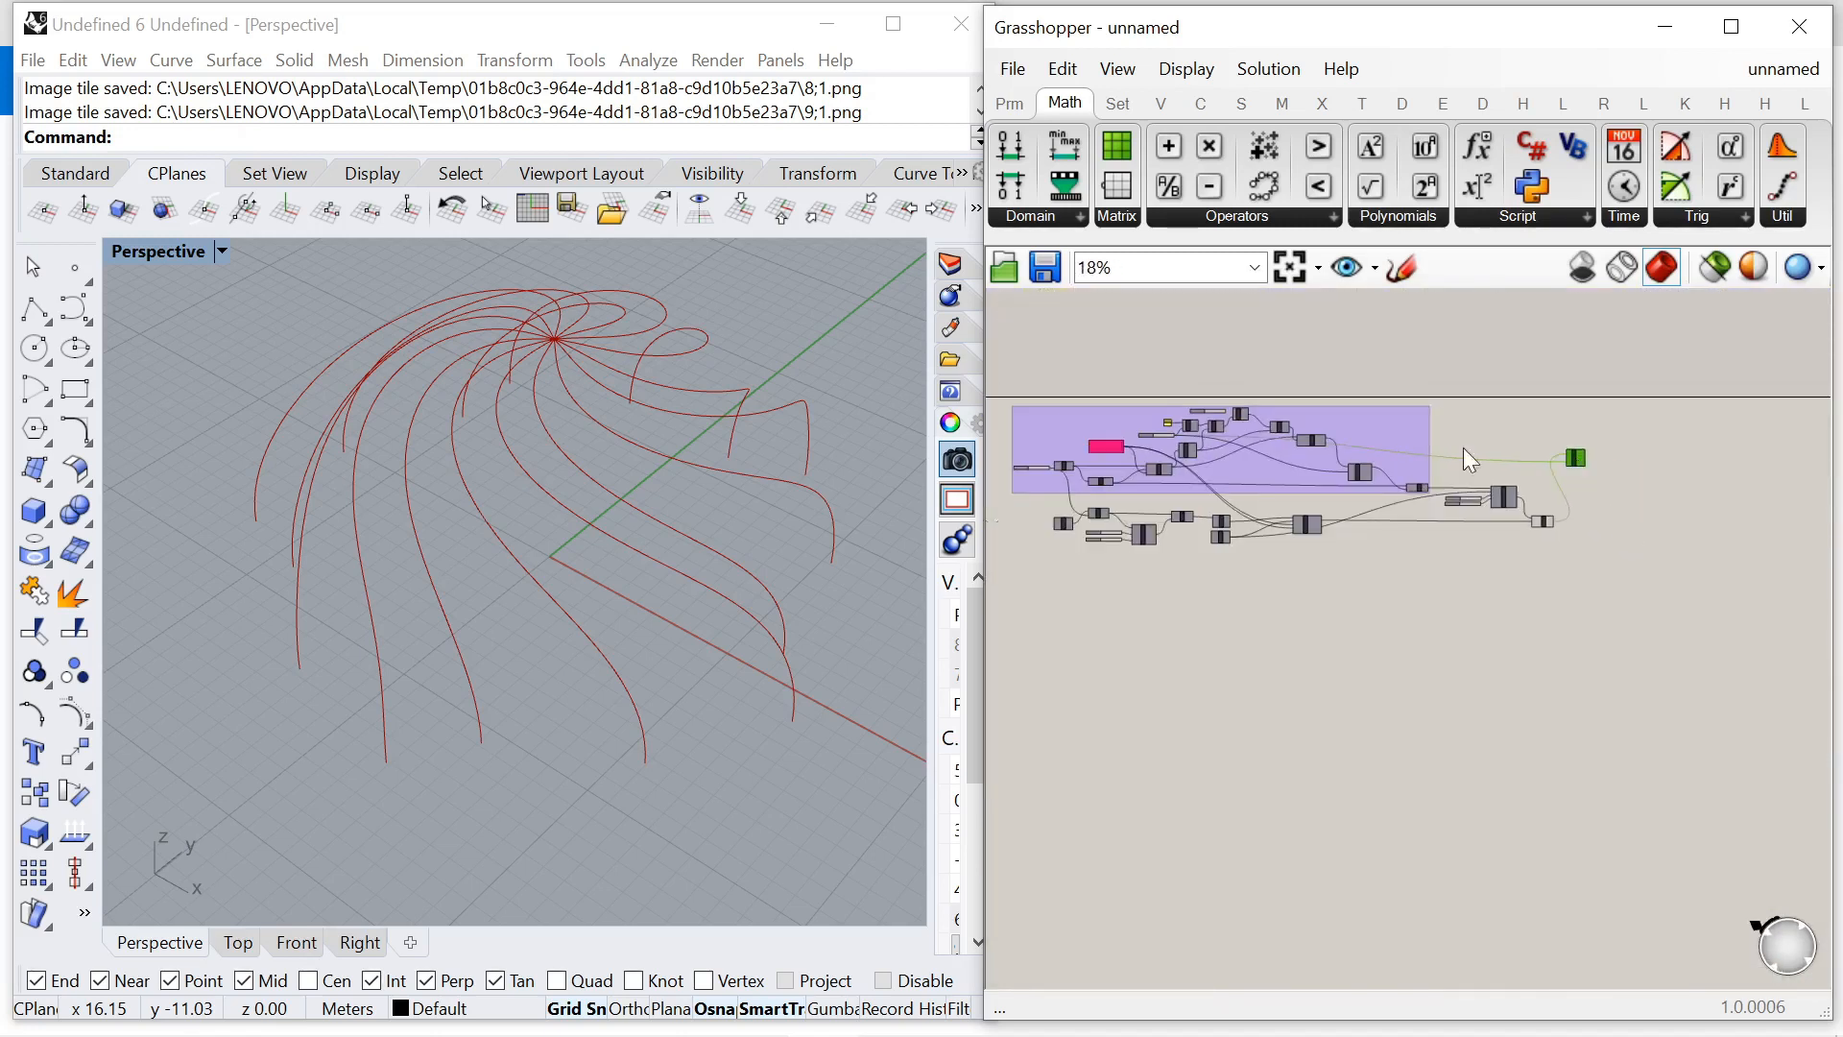
scroll(1225, 436, "up", 5)
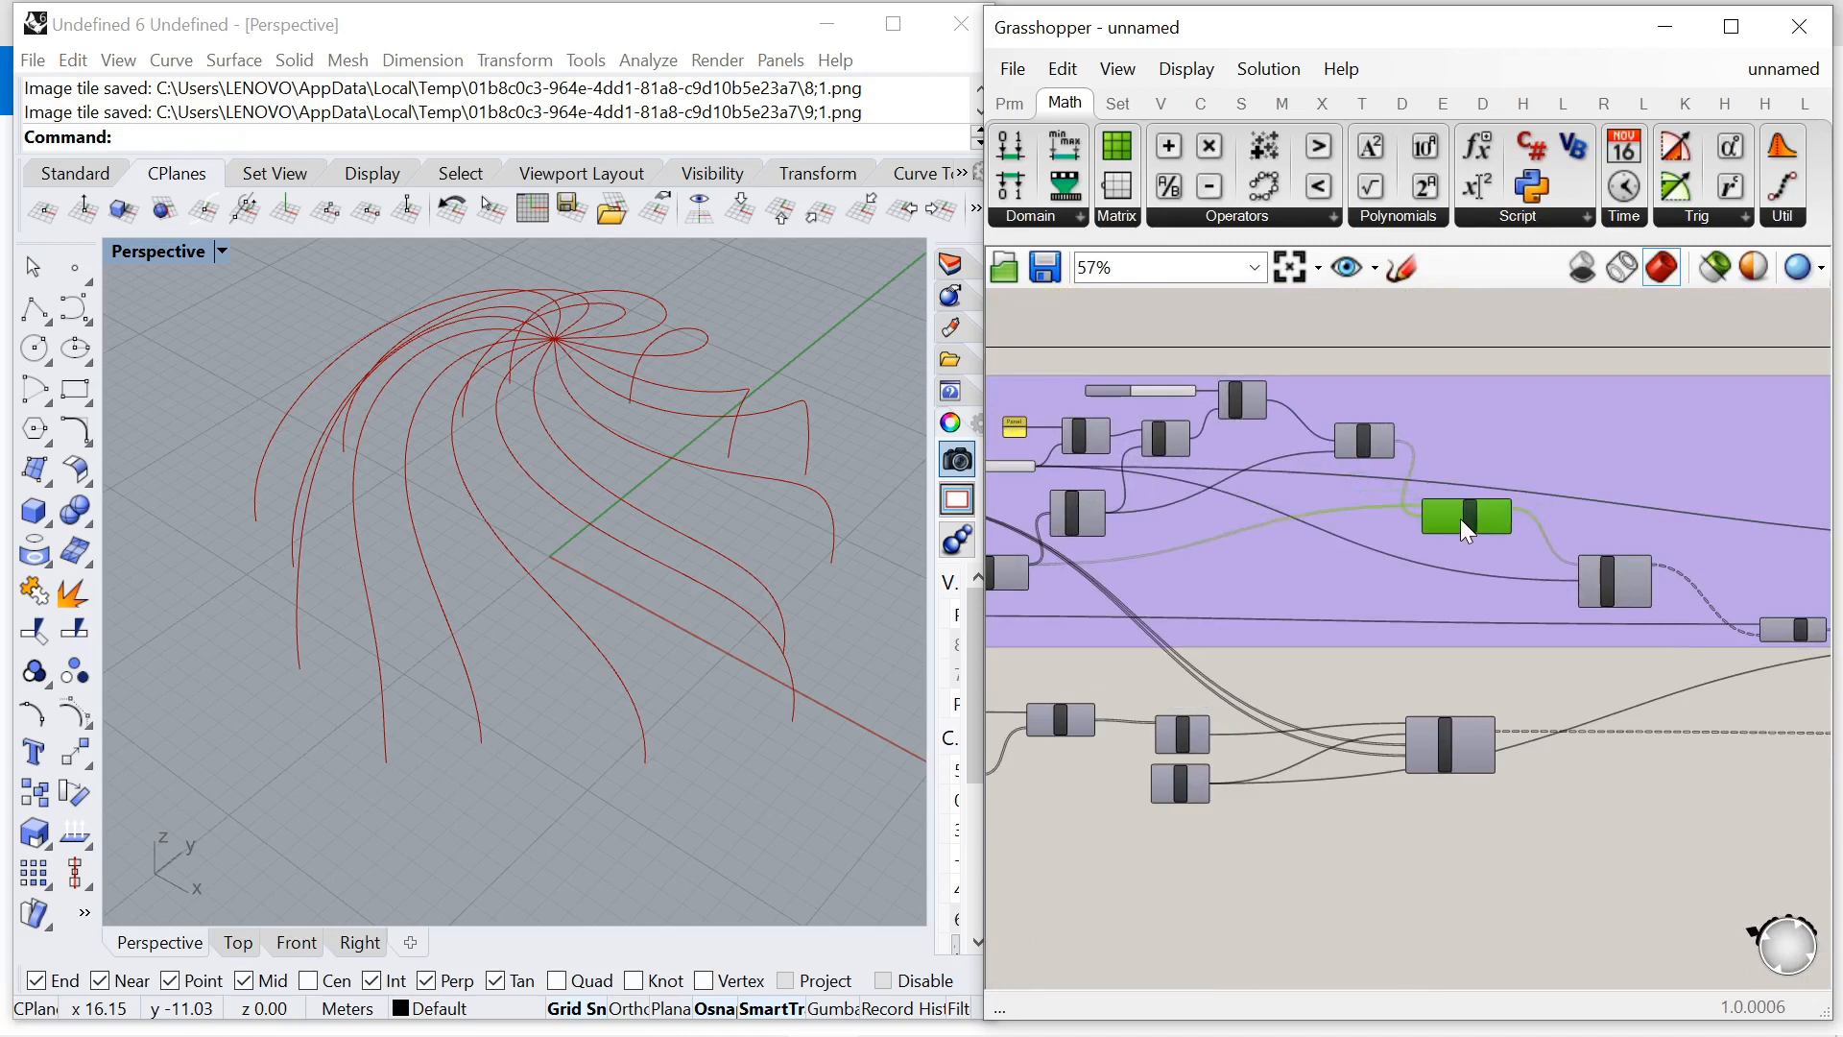
scroll(1460, 519, "down", 2)
scroll(1384, 484, "down", 3)
scroll(1638, 510, "up", 5)
left_click_drag(1636, 482, 1688, 448)
scroll(1692, 484, "down", 3)
left_click(1690, 516)
Check the data structure of Partition List's Chunks output and flatten Project's Curve output.
scroll(1724, 451, "up", 6)
mouse_move(1517, 444)
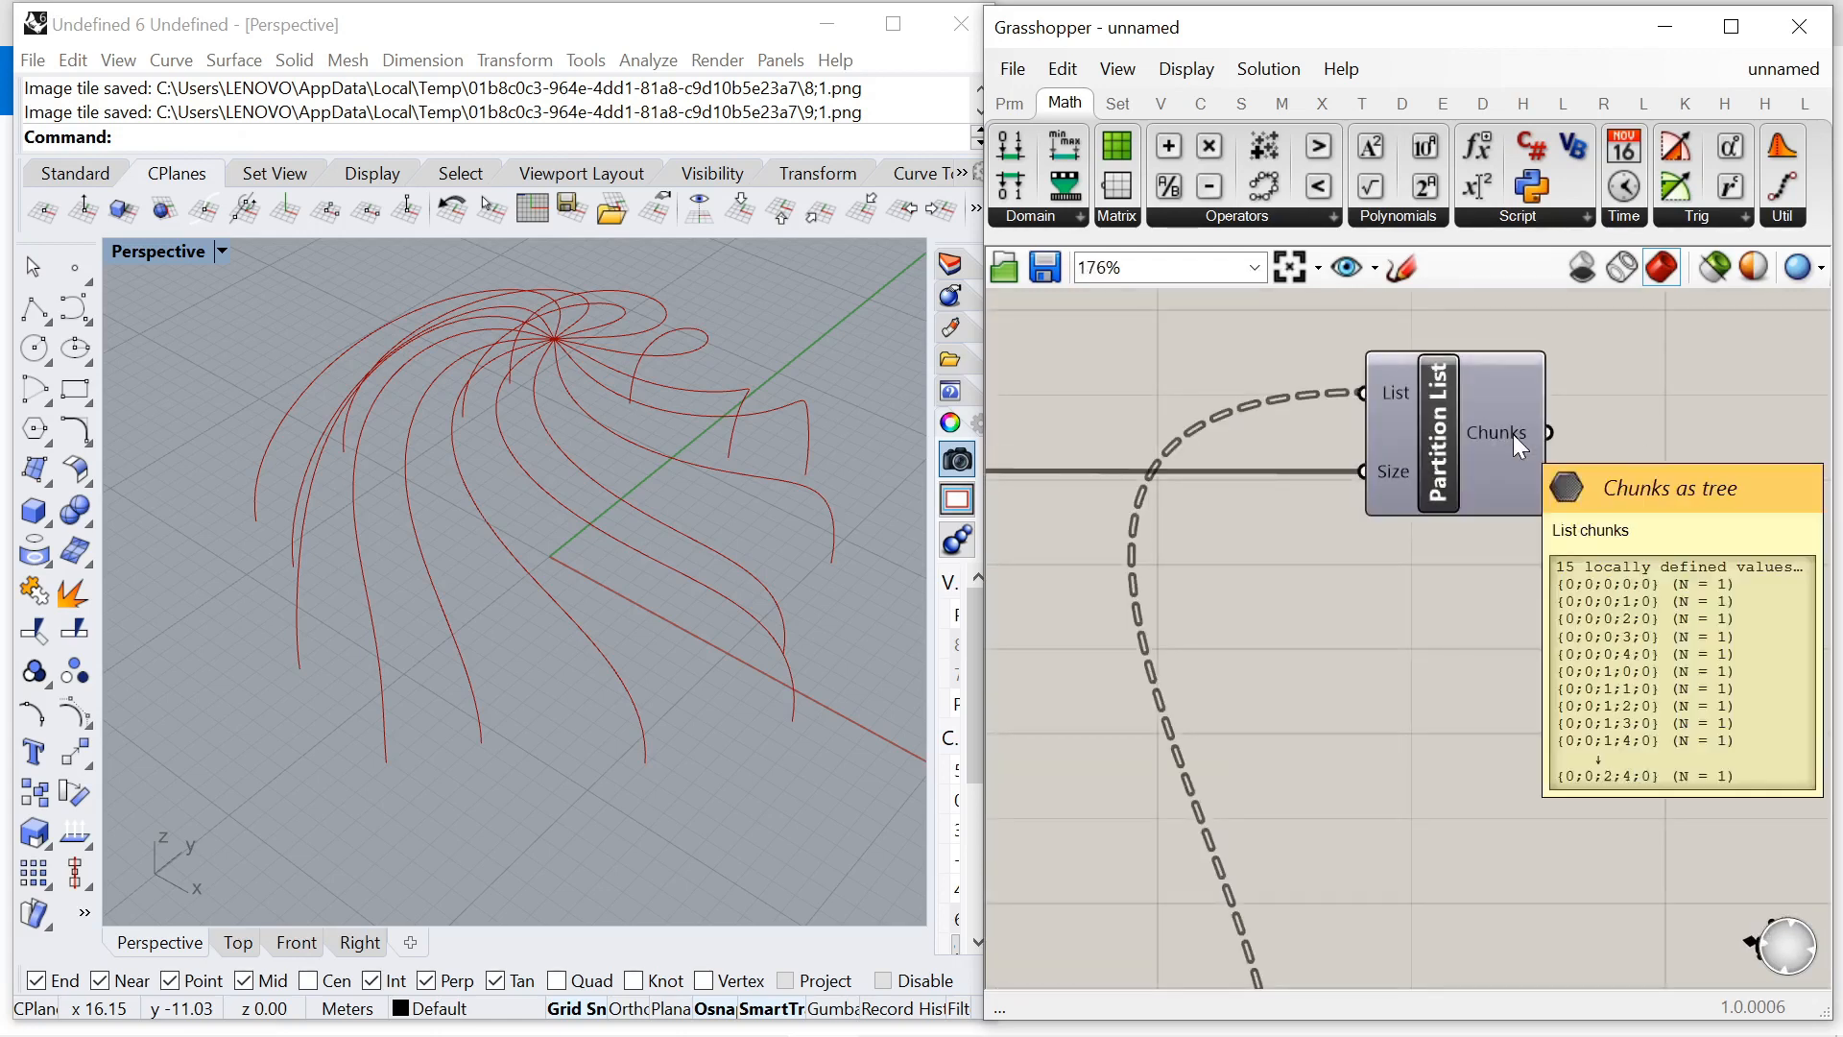
right_click_drag(1693, 454, 1470, 464)
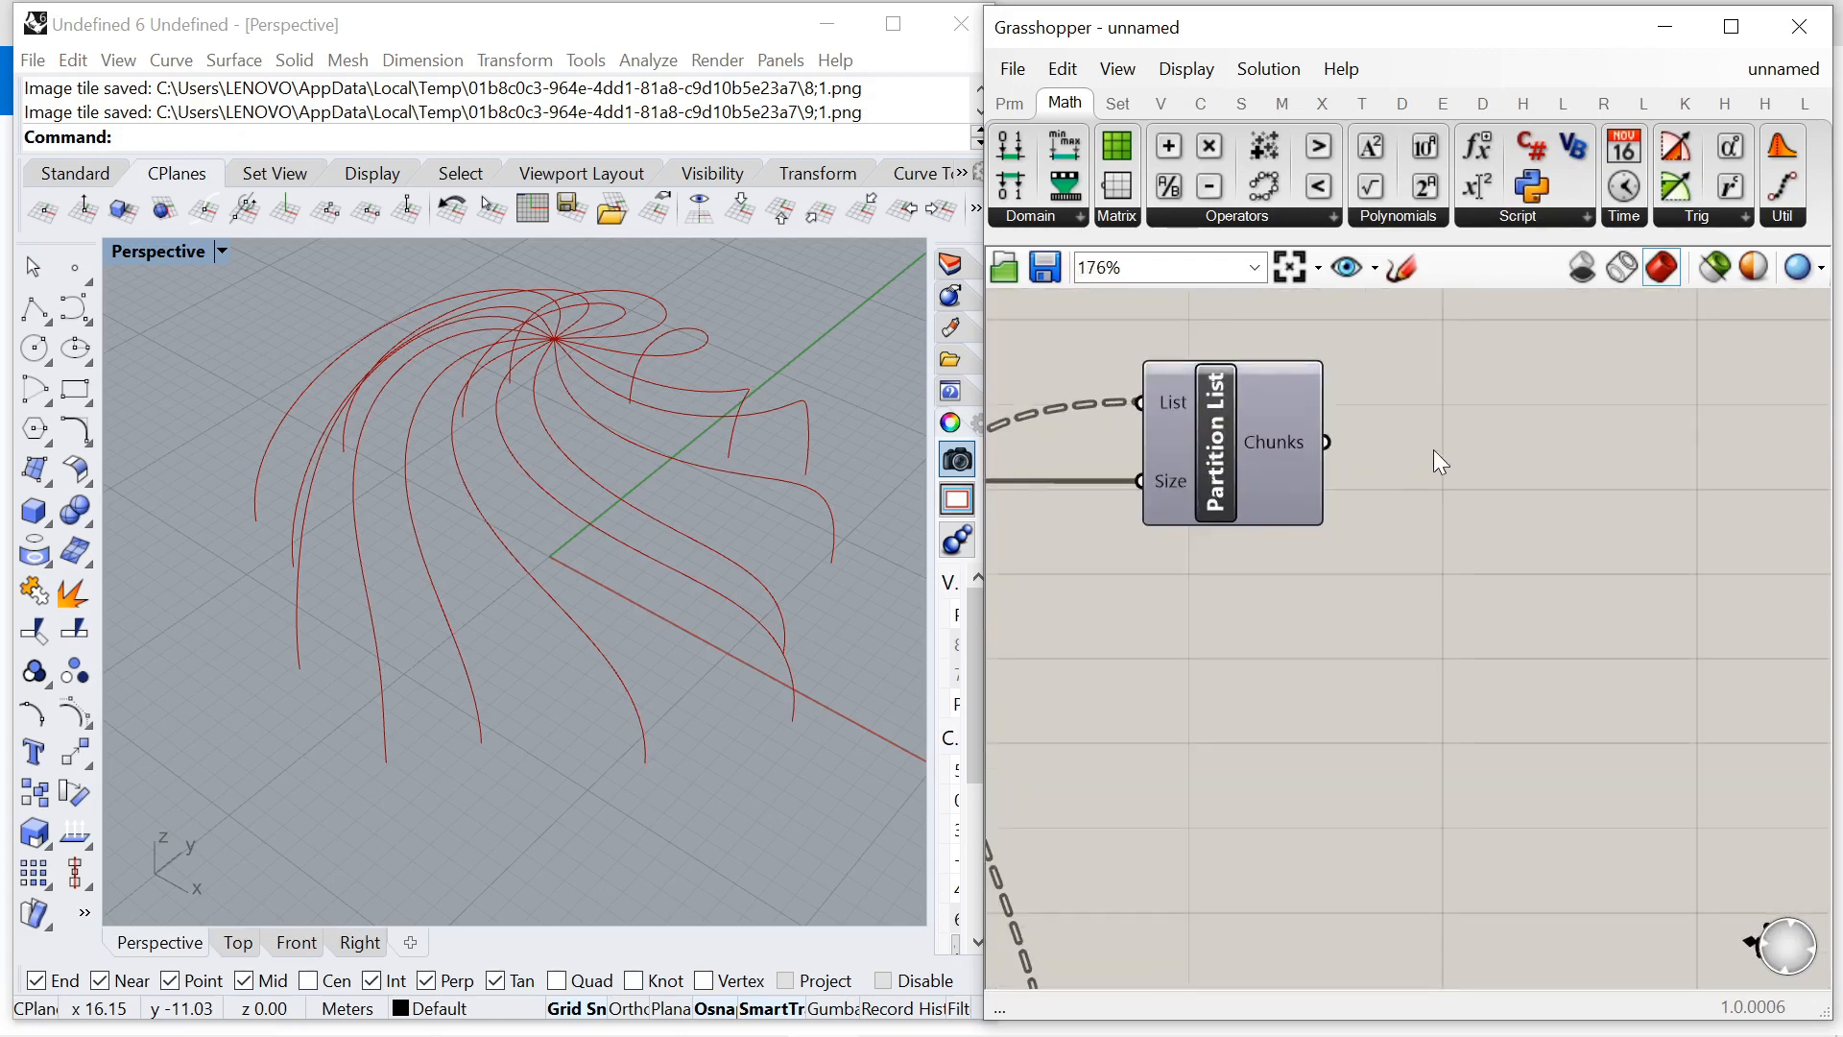
scroll(1432, 449, "down", 4)
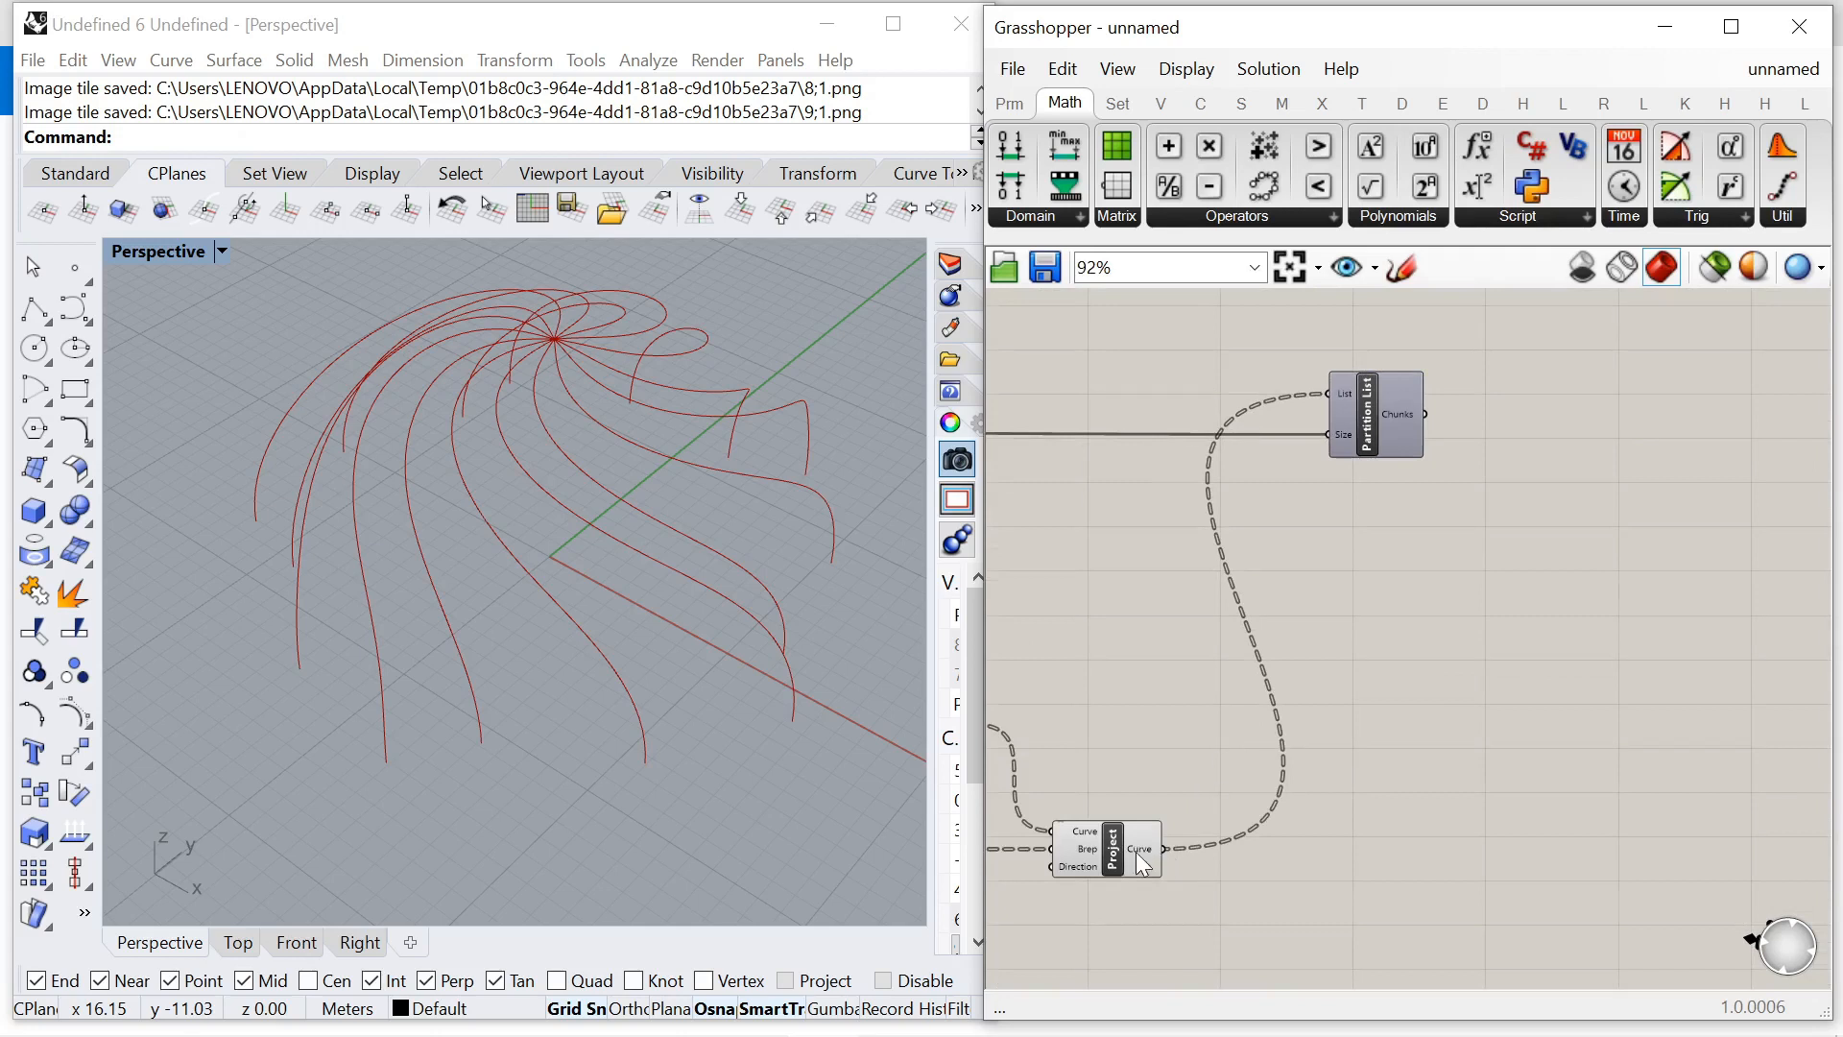
scroll(1141, 863, "up", 4)
right_click(1167, 825)
left_click(1209, 897)
scroll(1292, 715, "down", 6)
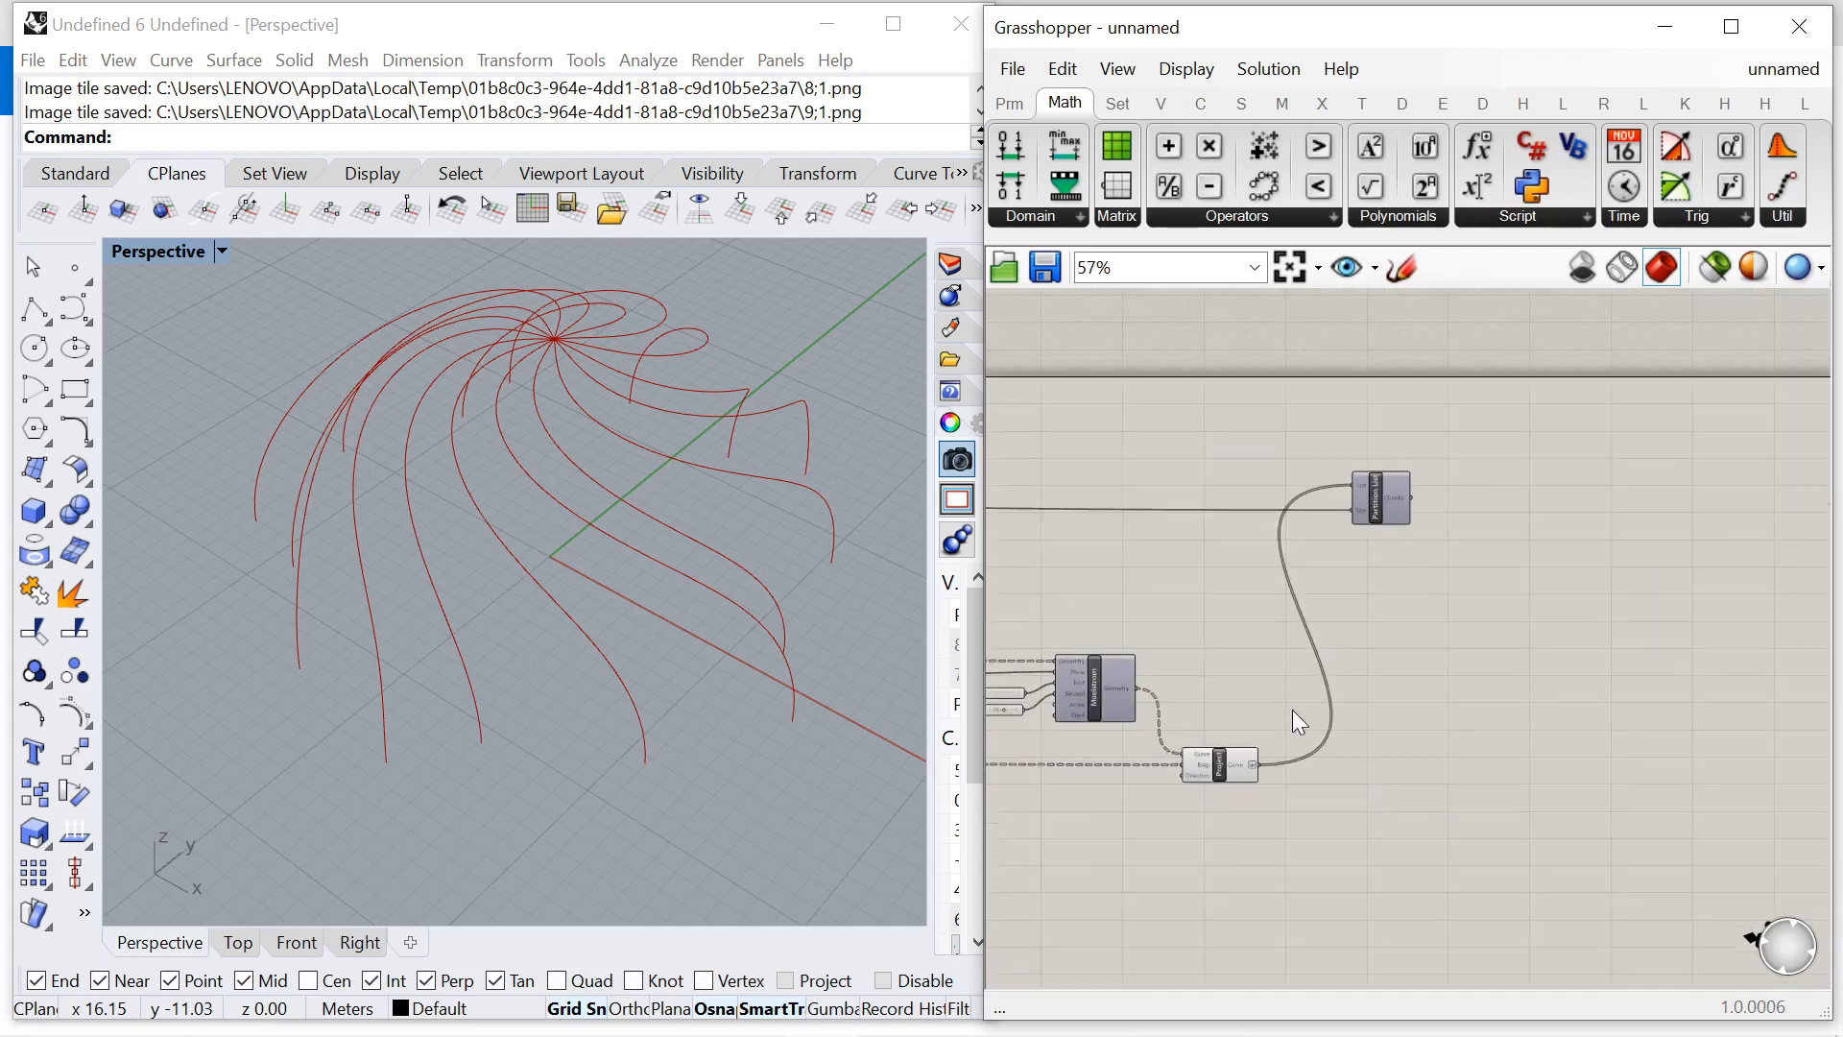
Add a Panel above Partition List, wire the Chunks output into it and inspect the listed branches.
scroll(1383, 485, "up", 4)
mouse_move(1373, 478)
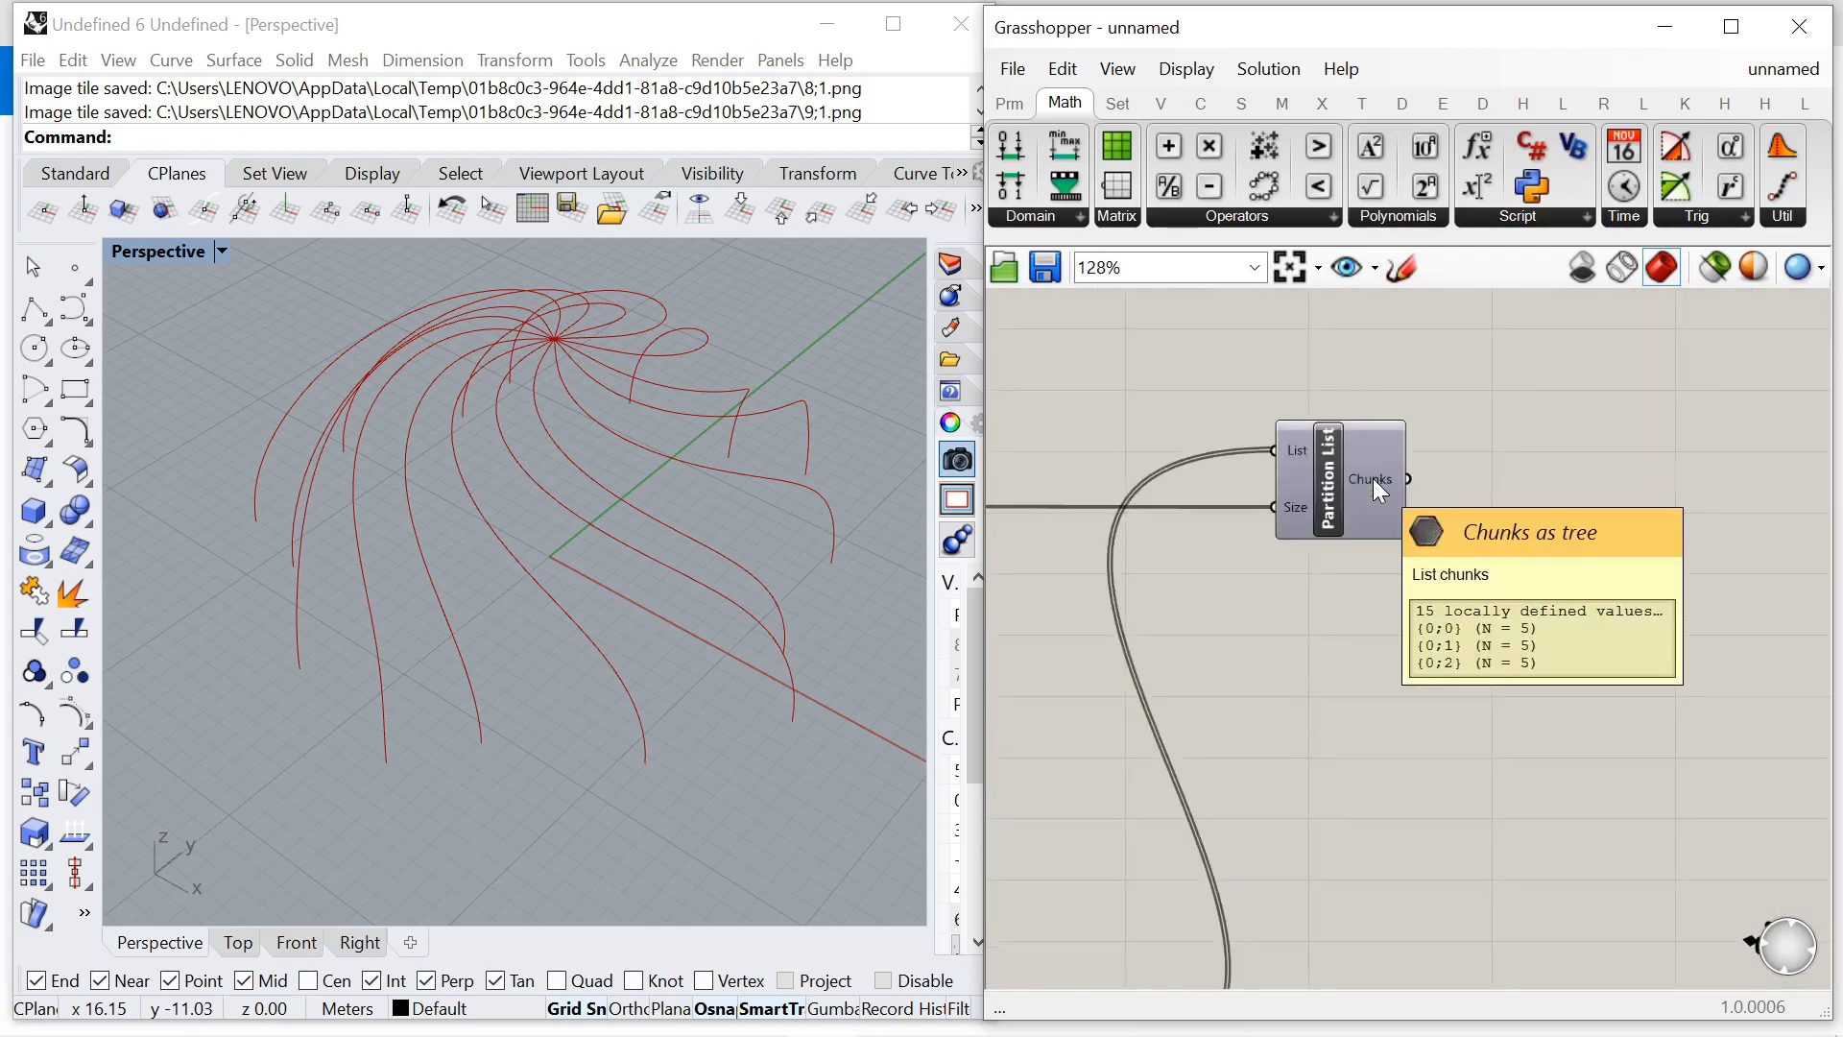
scroll(1372, 478, "down", 2)
scroll(1437, 497, "up", 2)
double_click(1437, 497)
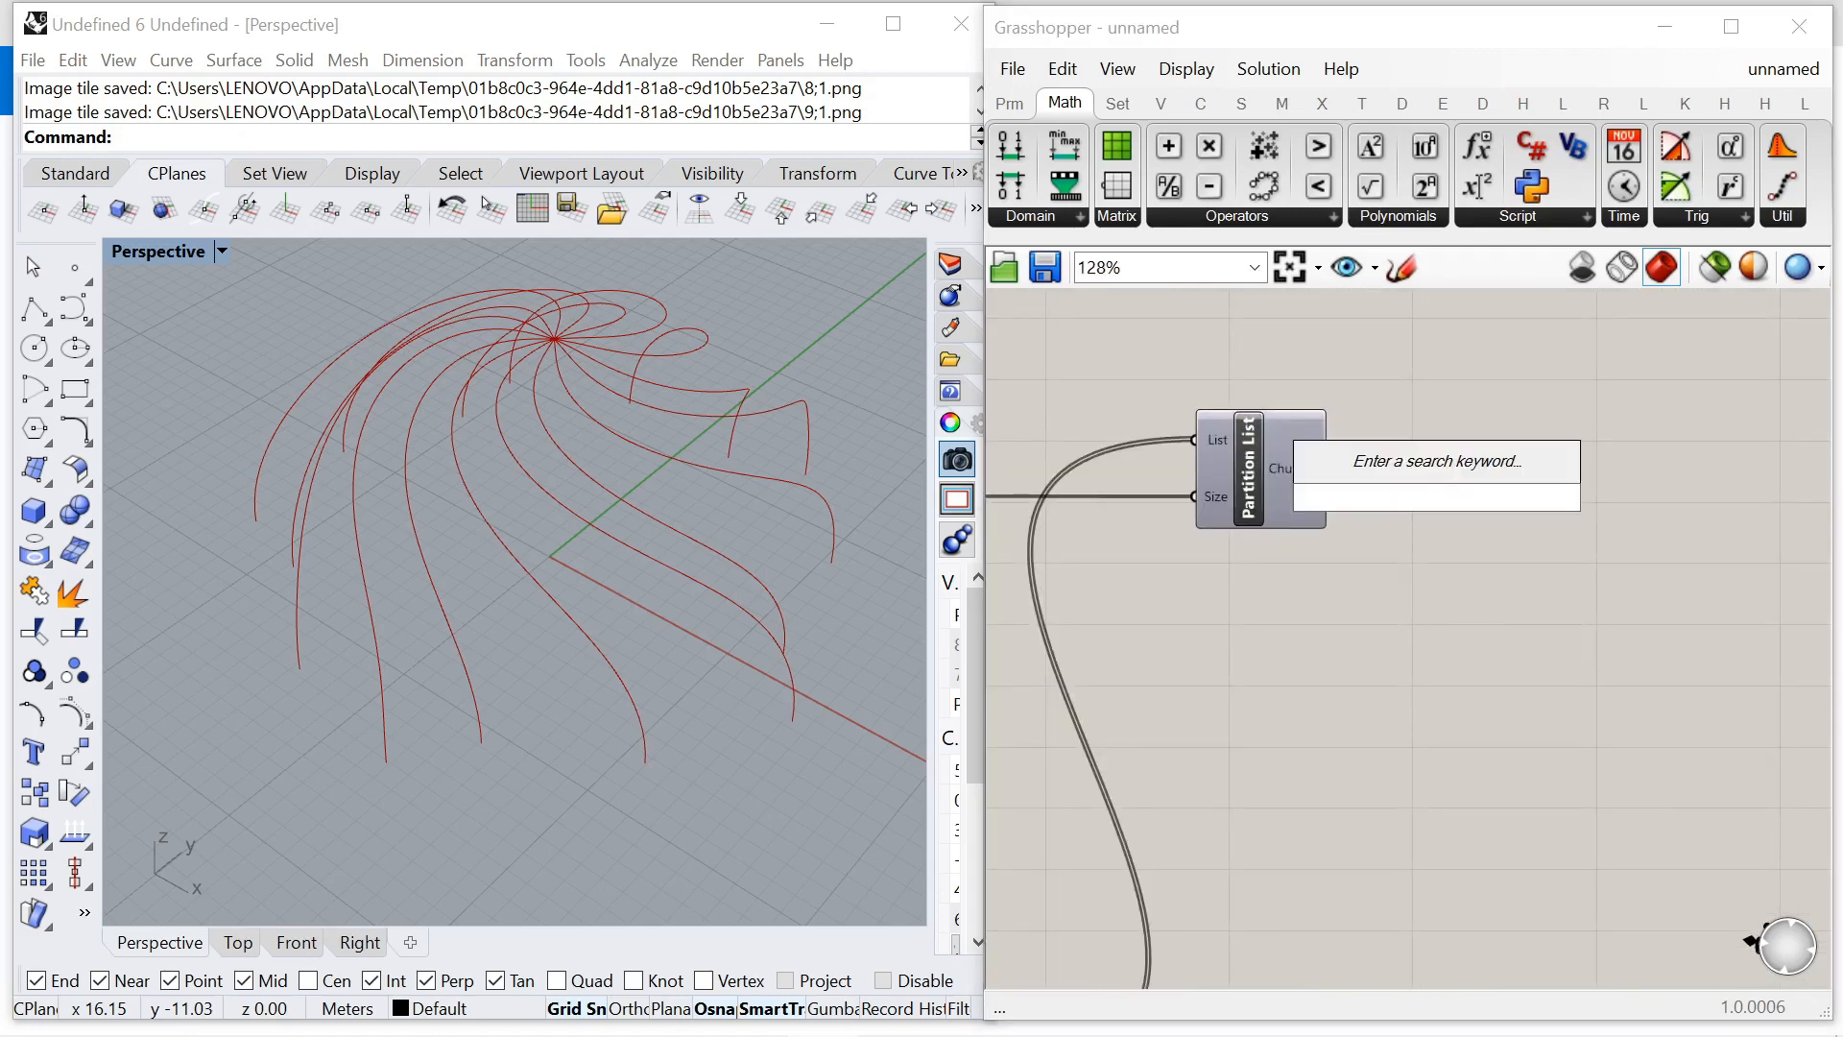
type("panel")
left_click(1409, 474)
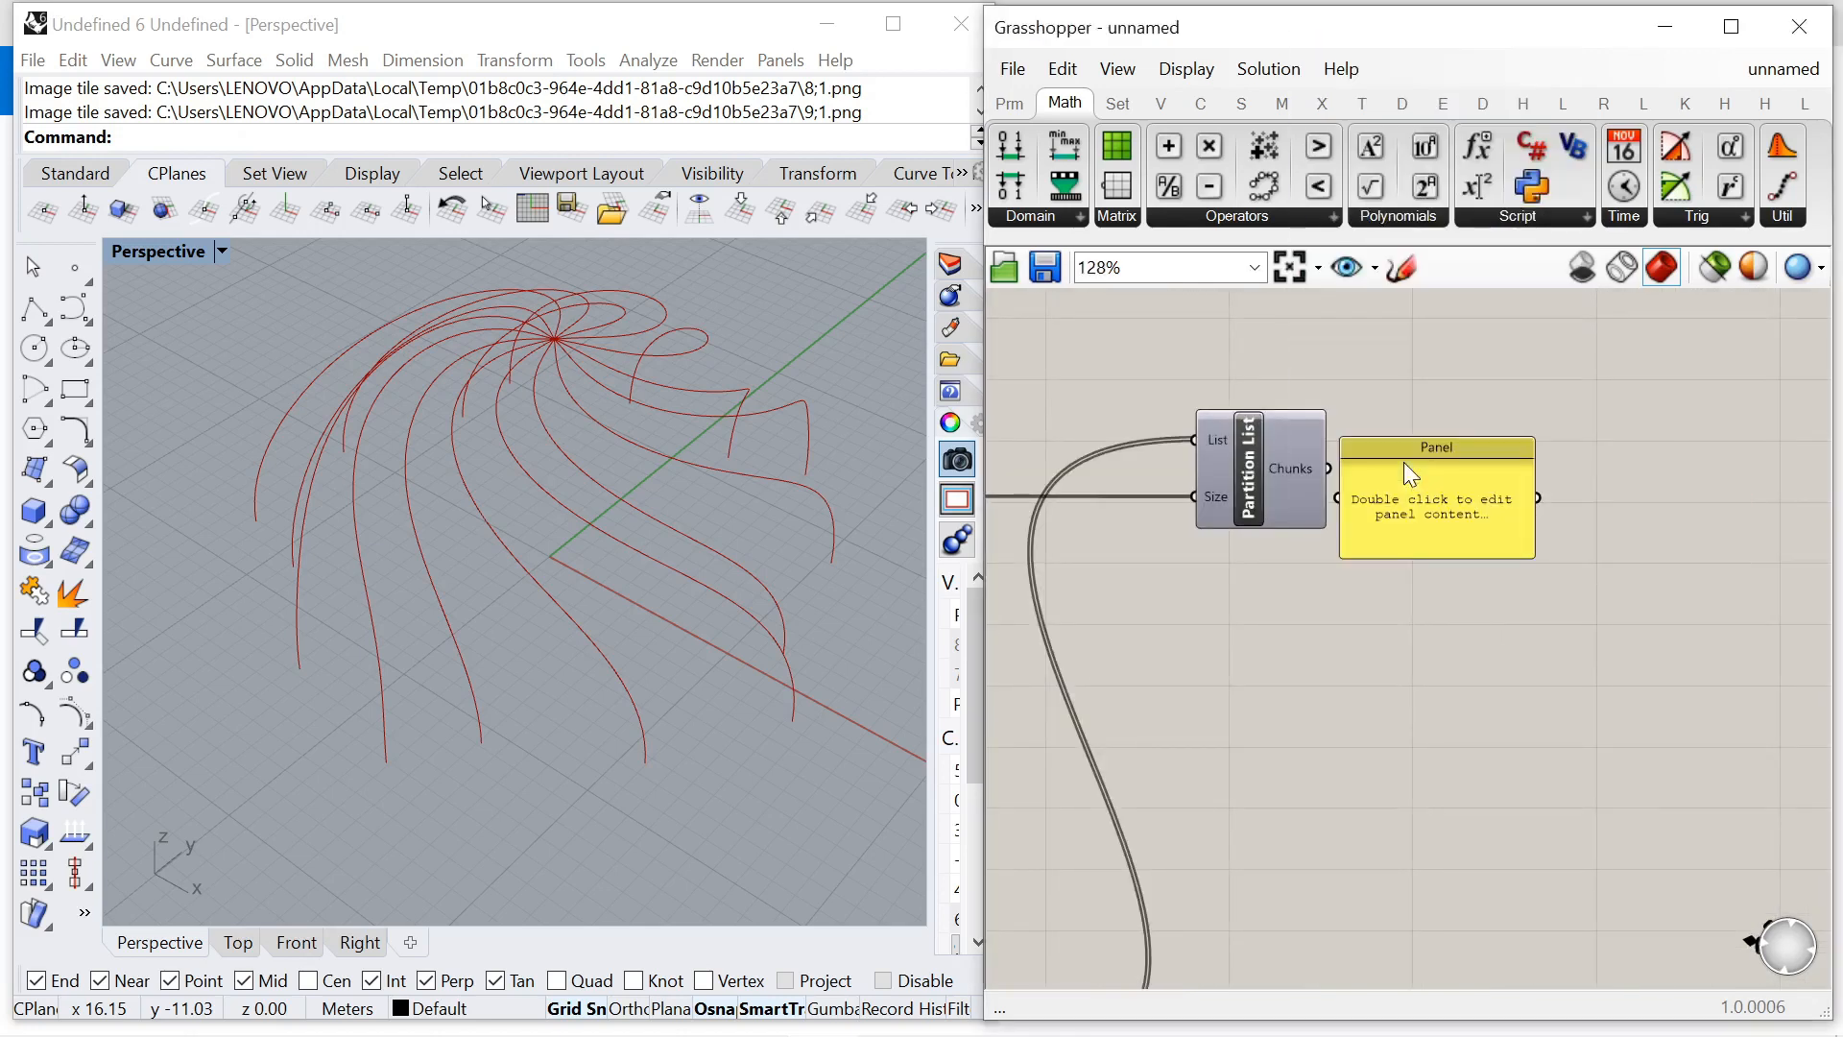
left_click_drag(1442, 509, 1582, 423)
scroll(1555, 359, "up", 2)
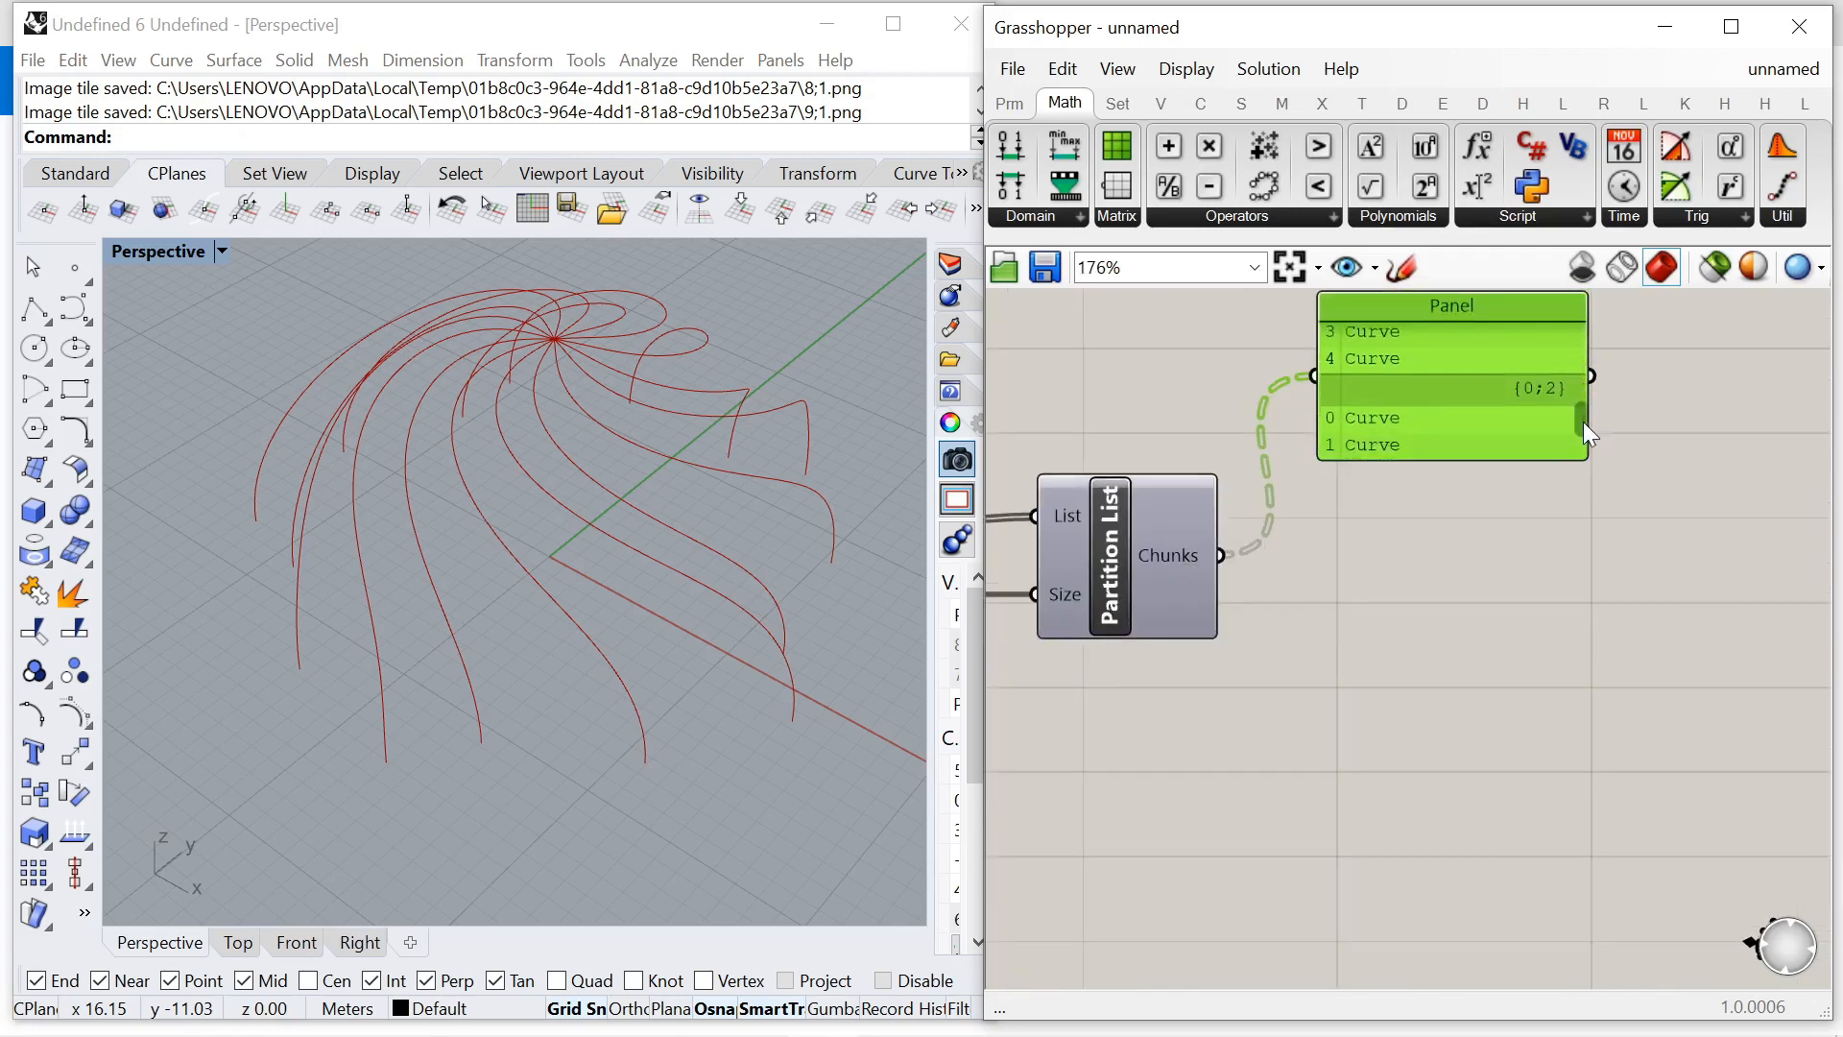
left_click(1647, 407)
Check the Panel's remaining branches, then add a Flip Matrix component beyond Partition List and wire Chunks into its Data input.
scroll(1647, 407, "down", 6)
scroll(1611, 432, "up", 5)
scroll(1374, 422, "down", 2)
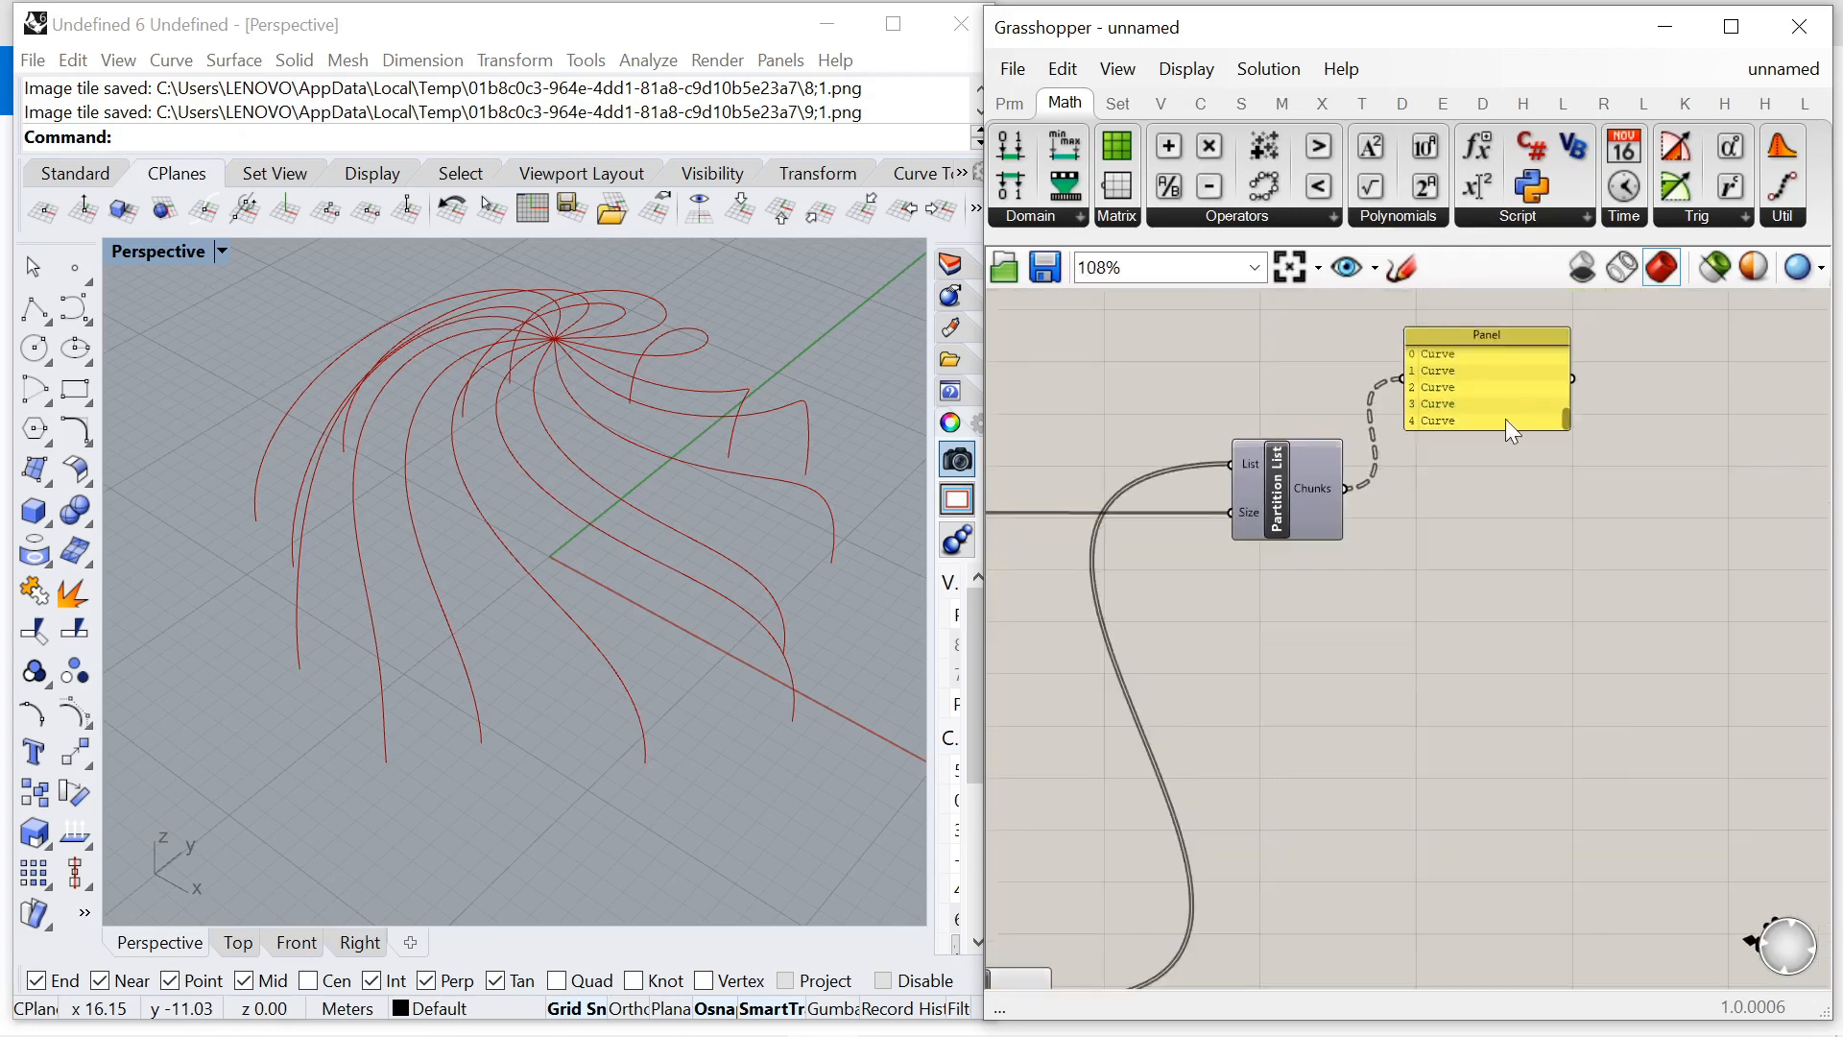
scroll(1508, 413, "up", 2)
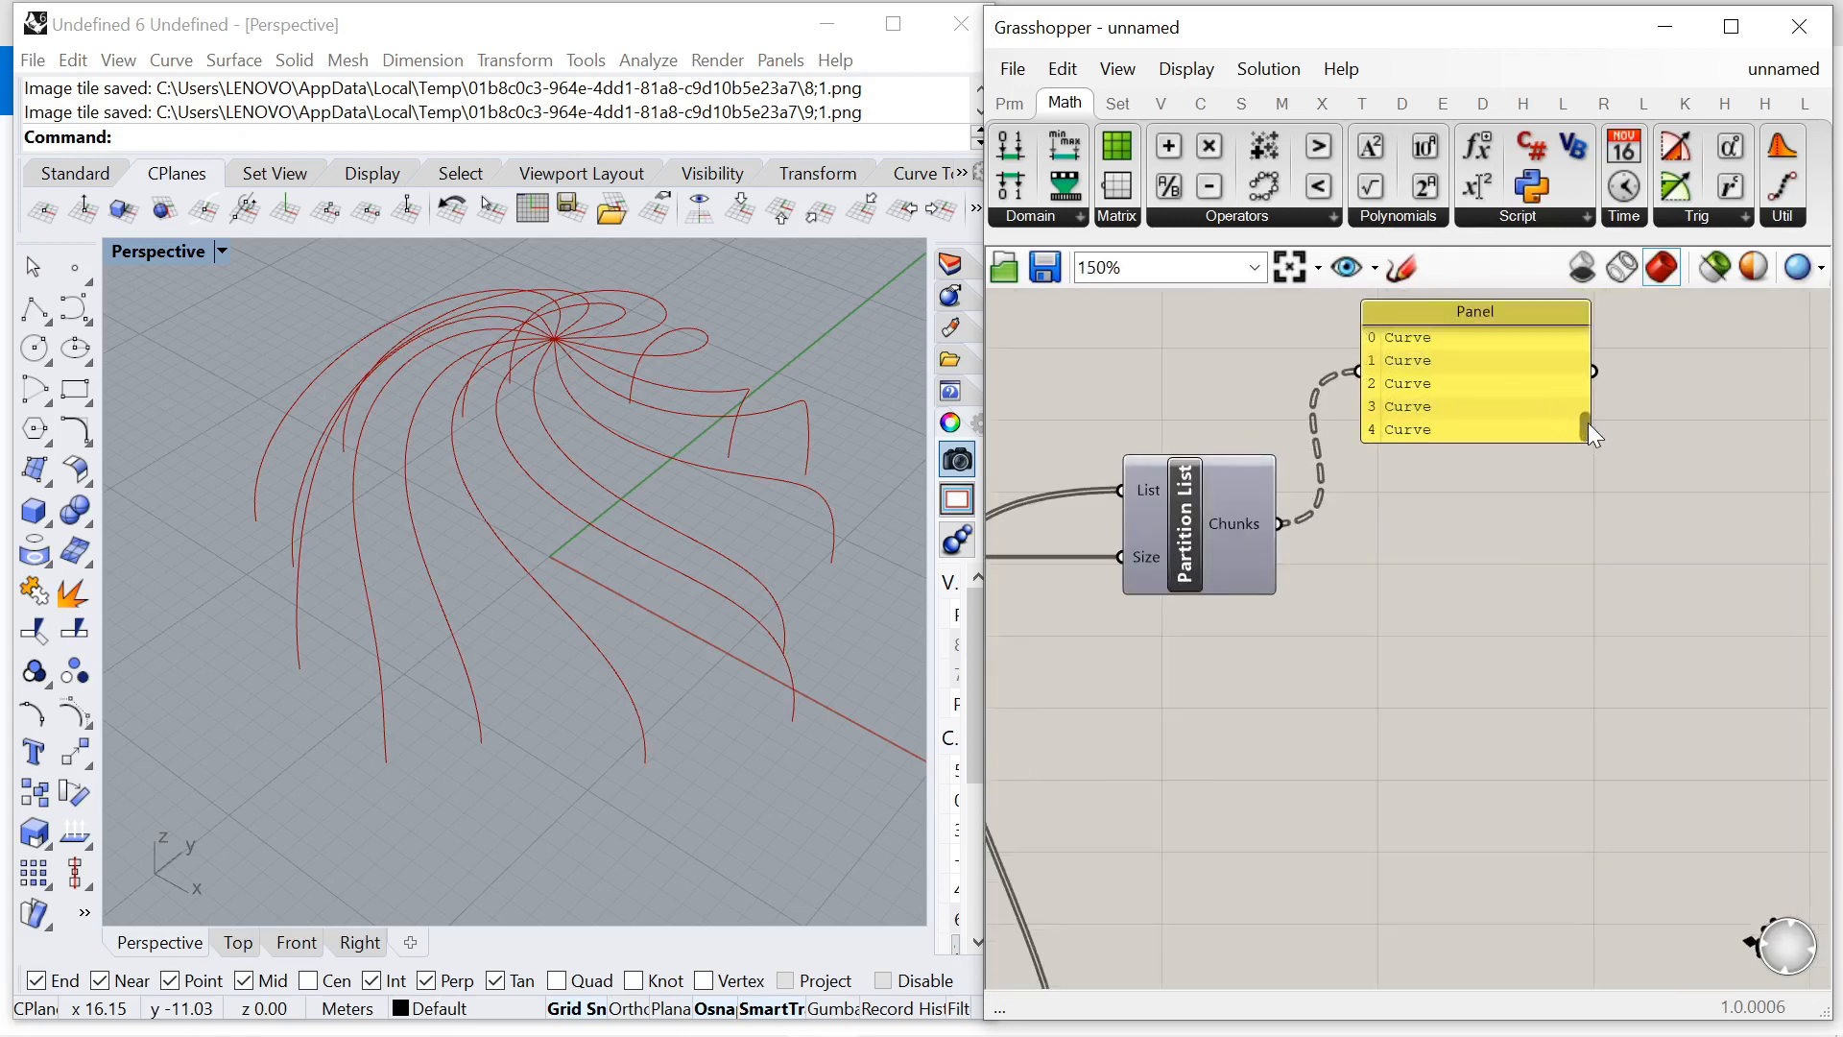
double_click(1468, 522)
type("fli")
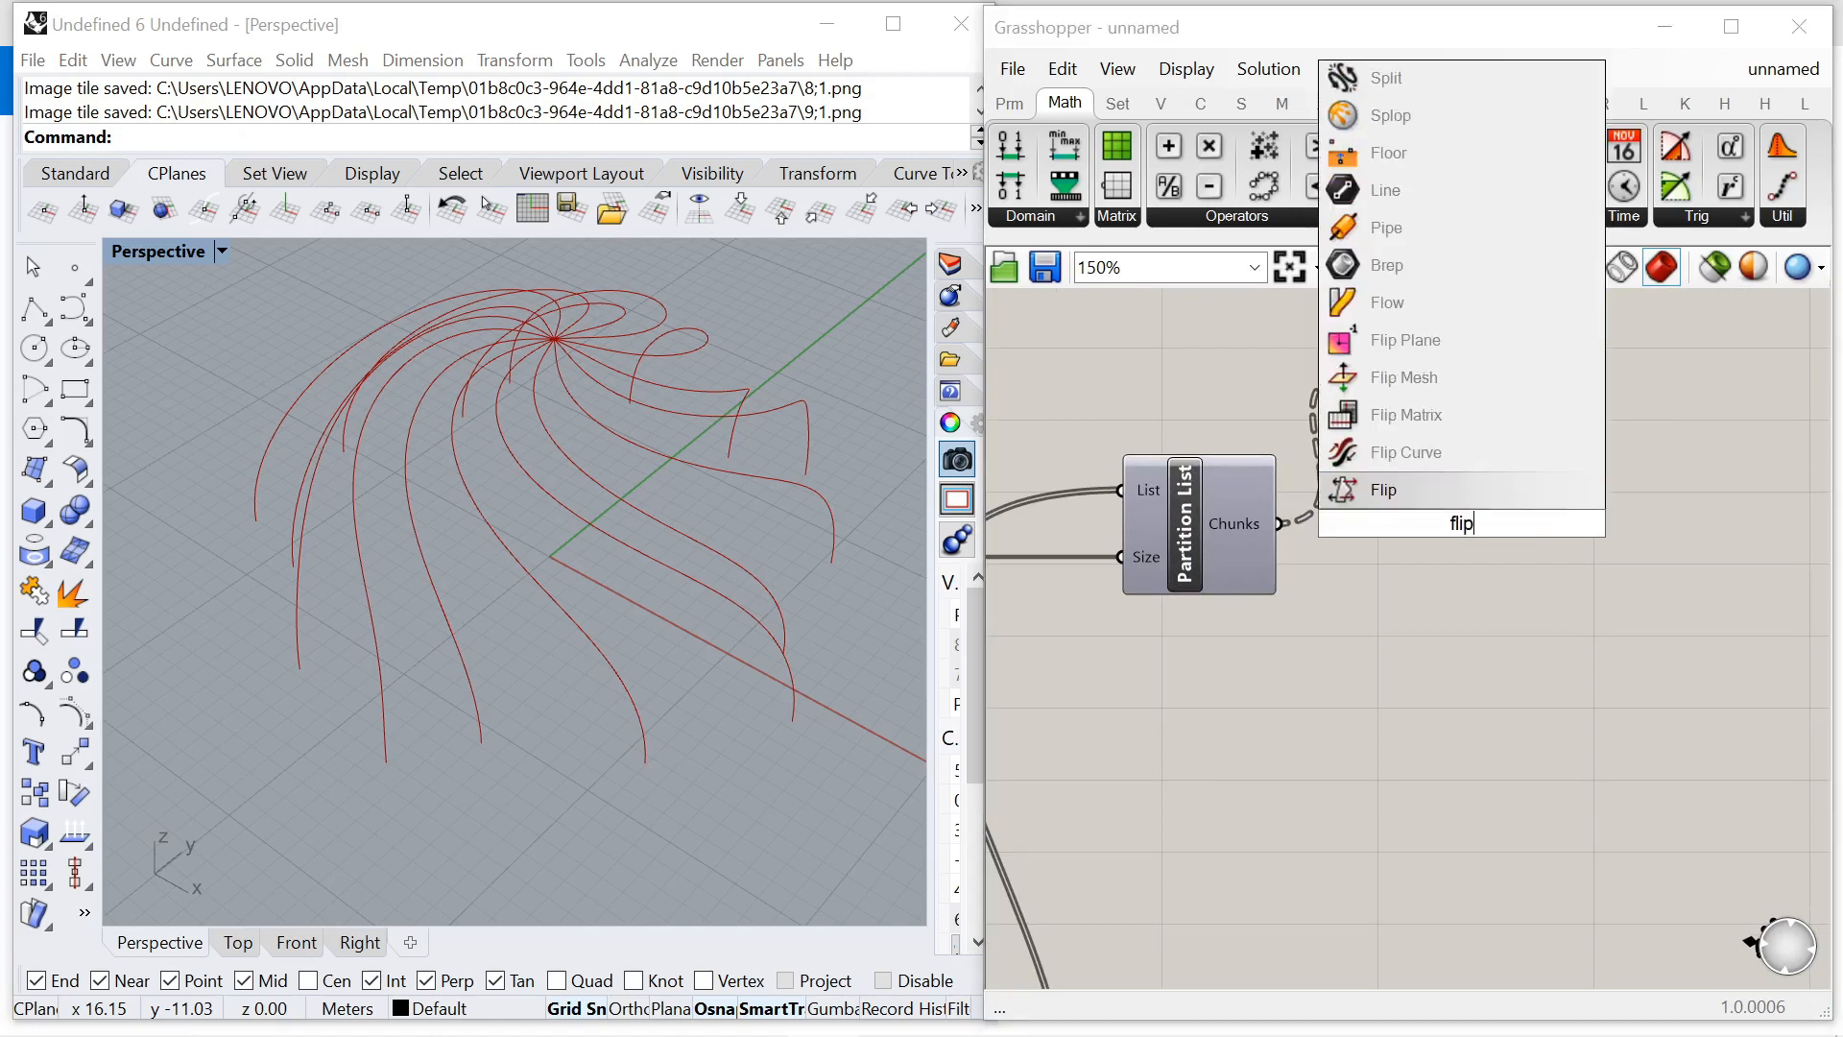
type("p")
left_click(1440, 415)
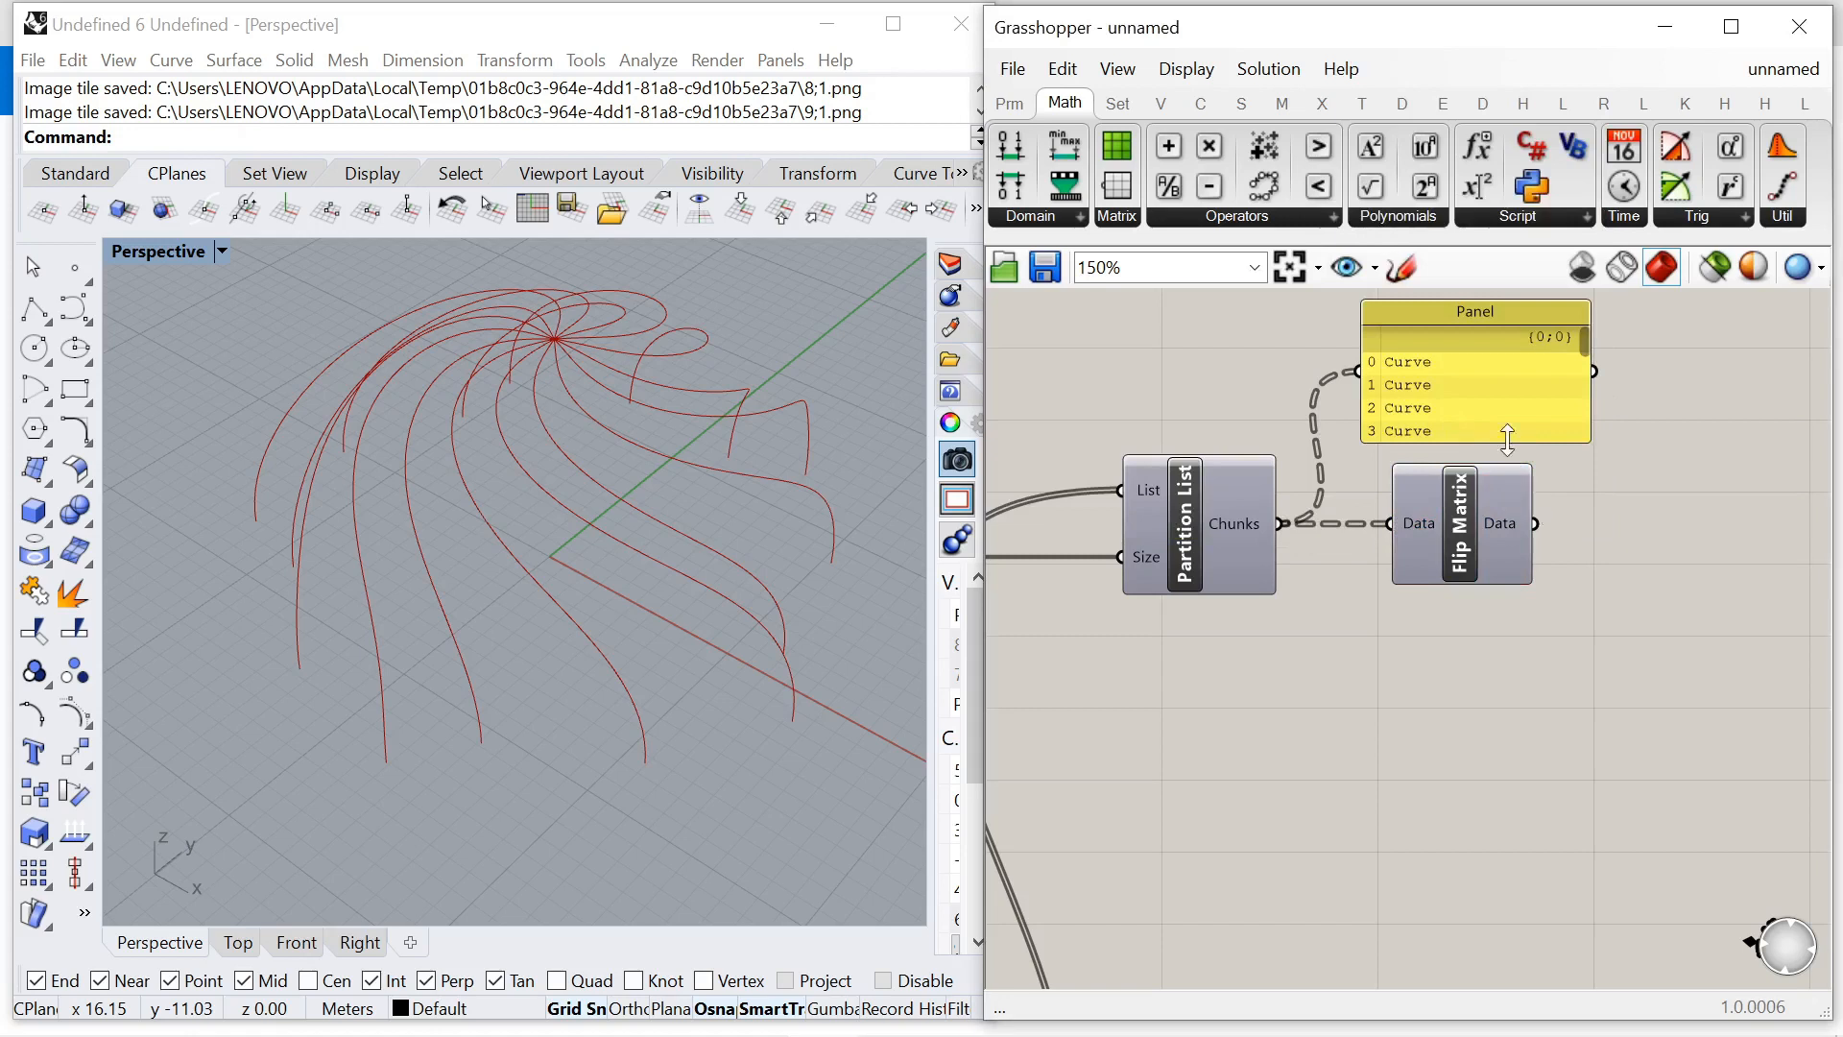
Rewire the Panel to Flip Matrix's Data output, place it above that component and inspect the listed branches.
left_click_drag(1508, 439, 1666, 445)
scroll(1401, 453, "down", 2)
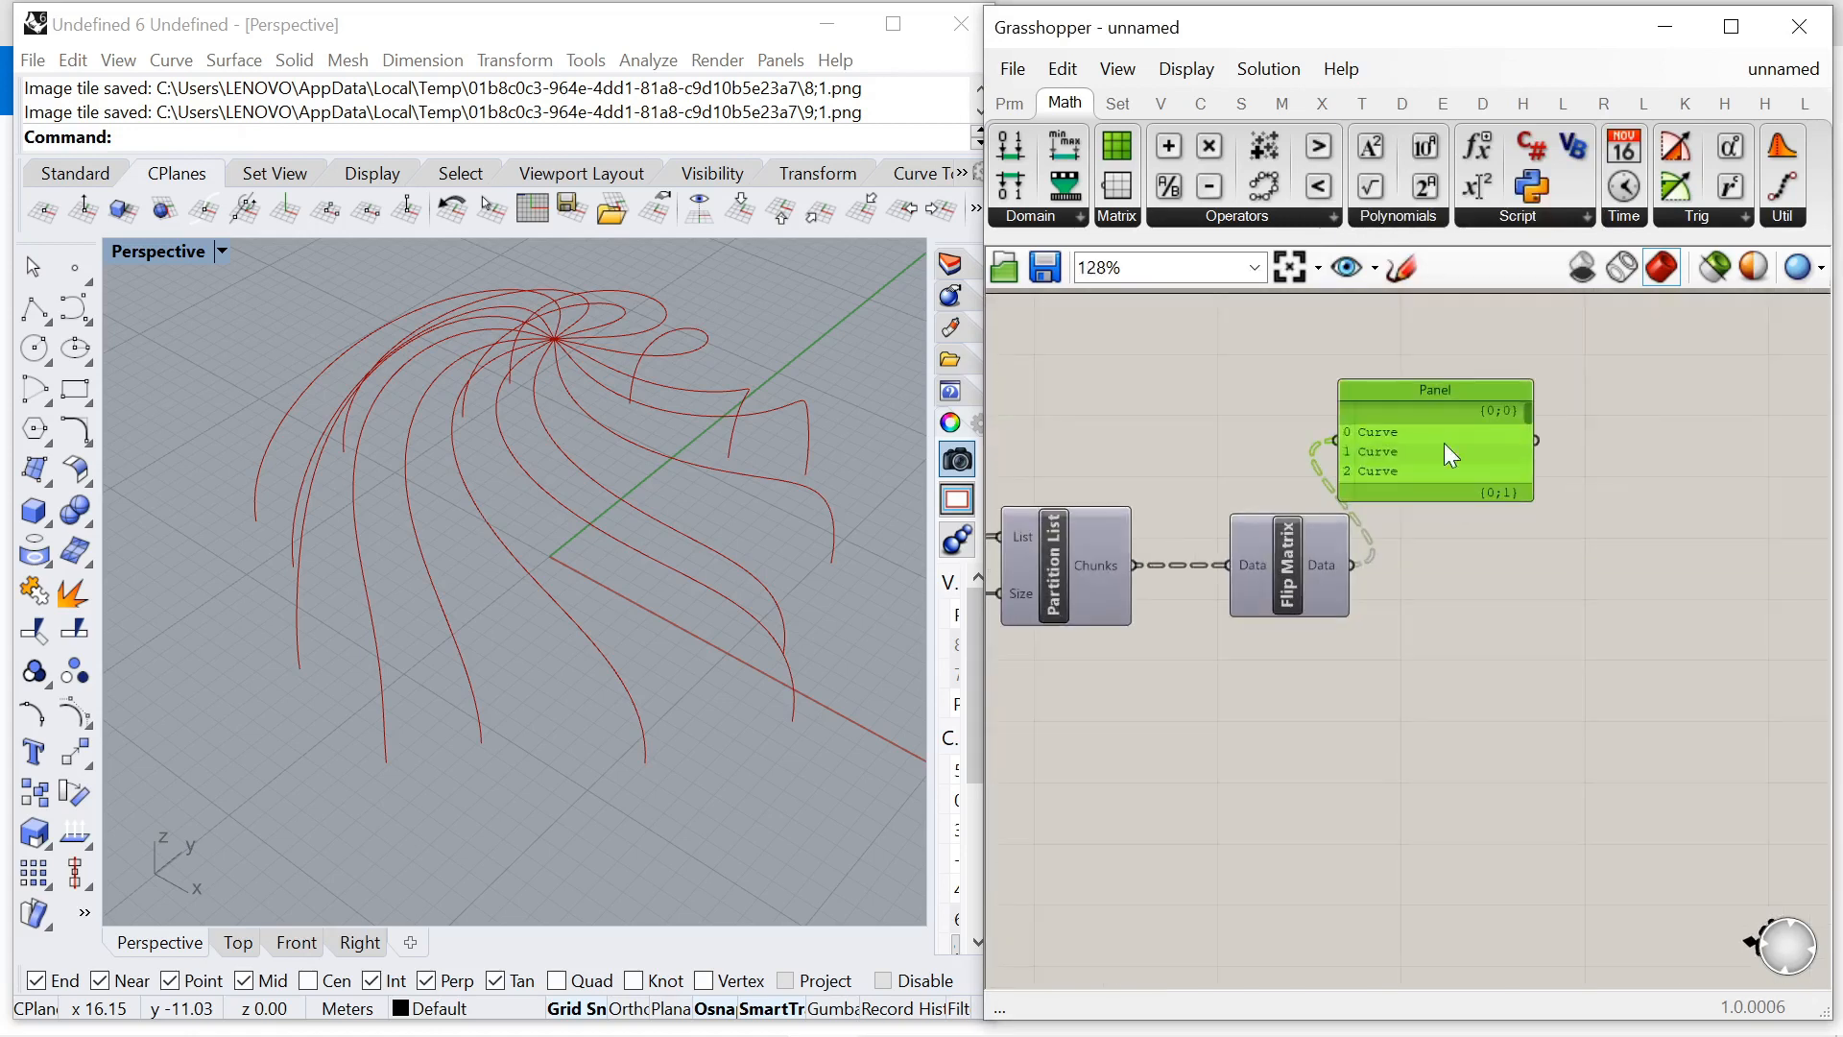
scroll(1611, 369, "down", 1)
left_click_drag(1611, 390, 1618, 447)
left_click(1604, 515)
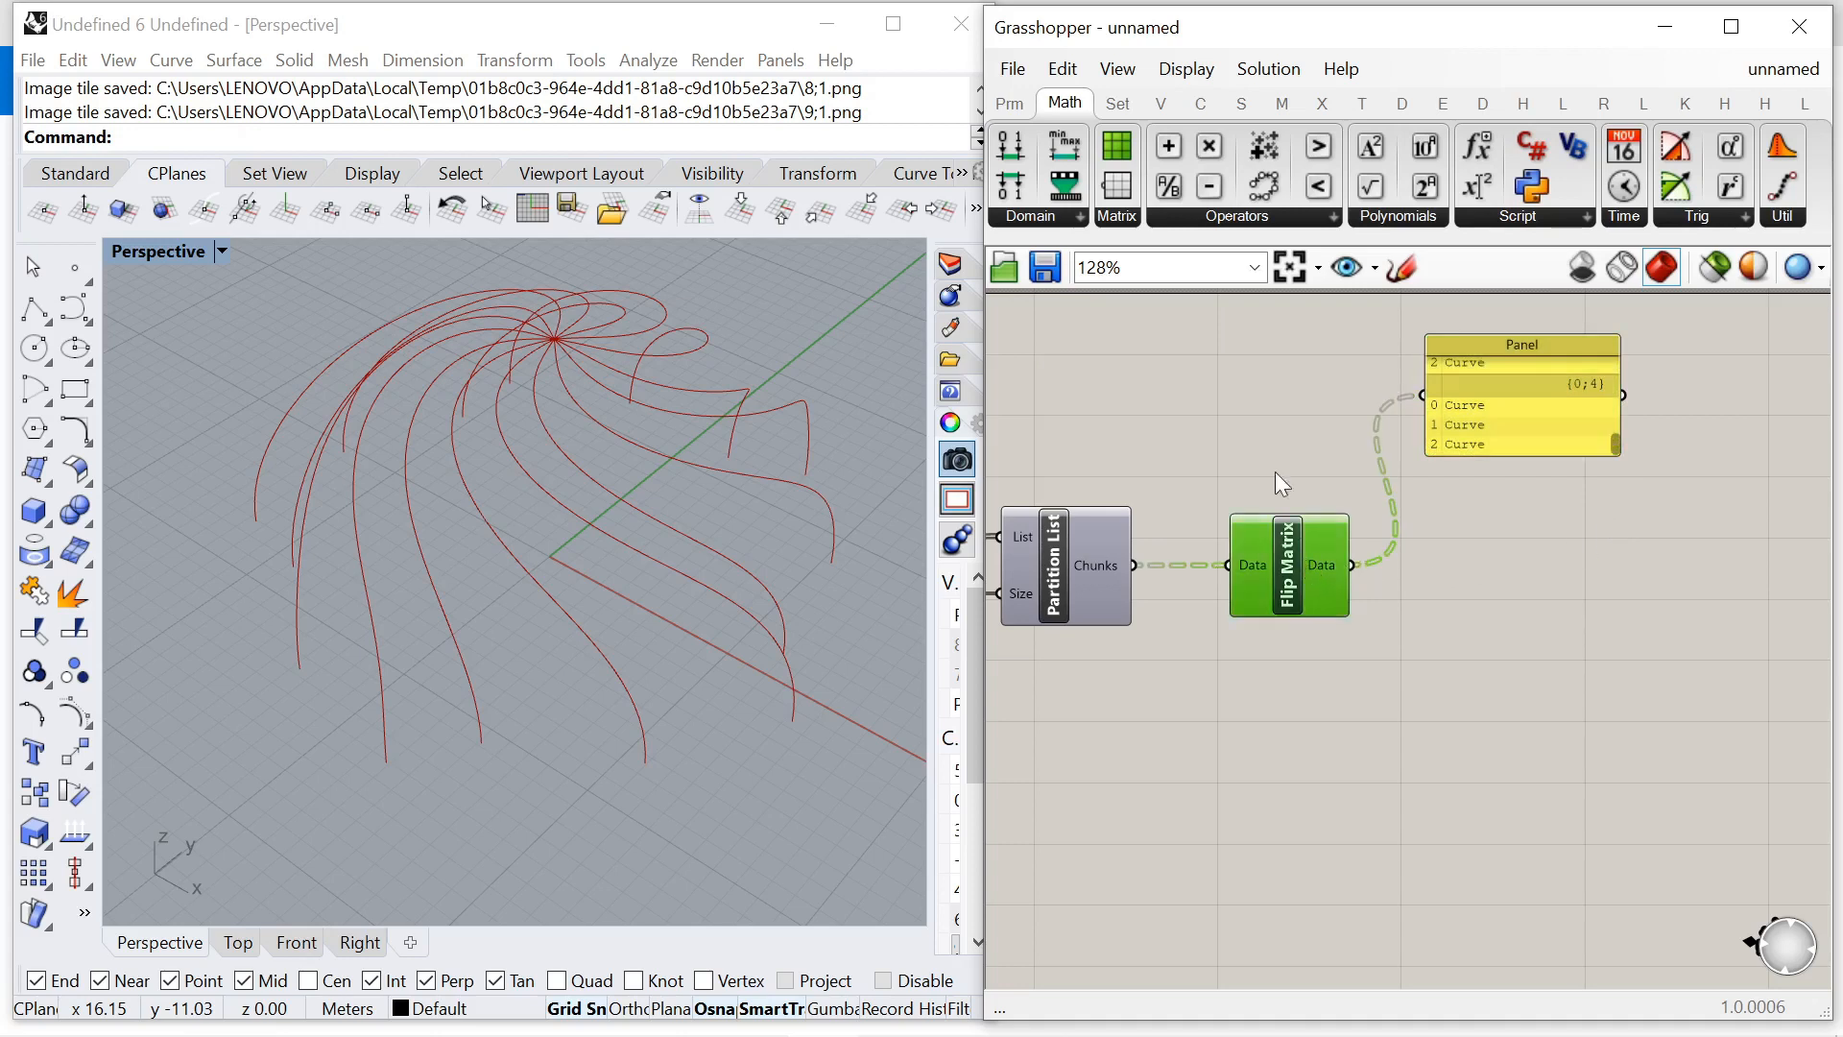
Add a Loft component beyond Flip Matrix and wire Flip Matrix's Data output into its Curves input.
right_click(1273, 429)
left_click(1291, 448)
right_click(1236, 407)
left_click(1311, 448)
double_click(1442, 516)
type("loft")
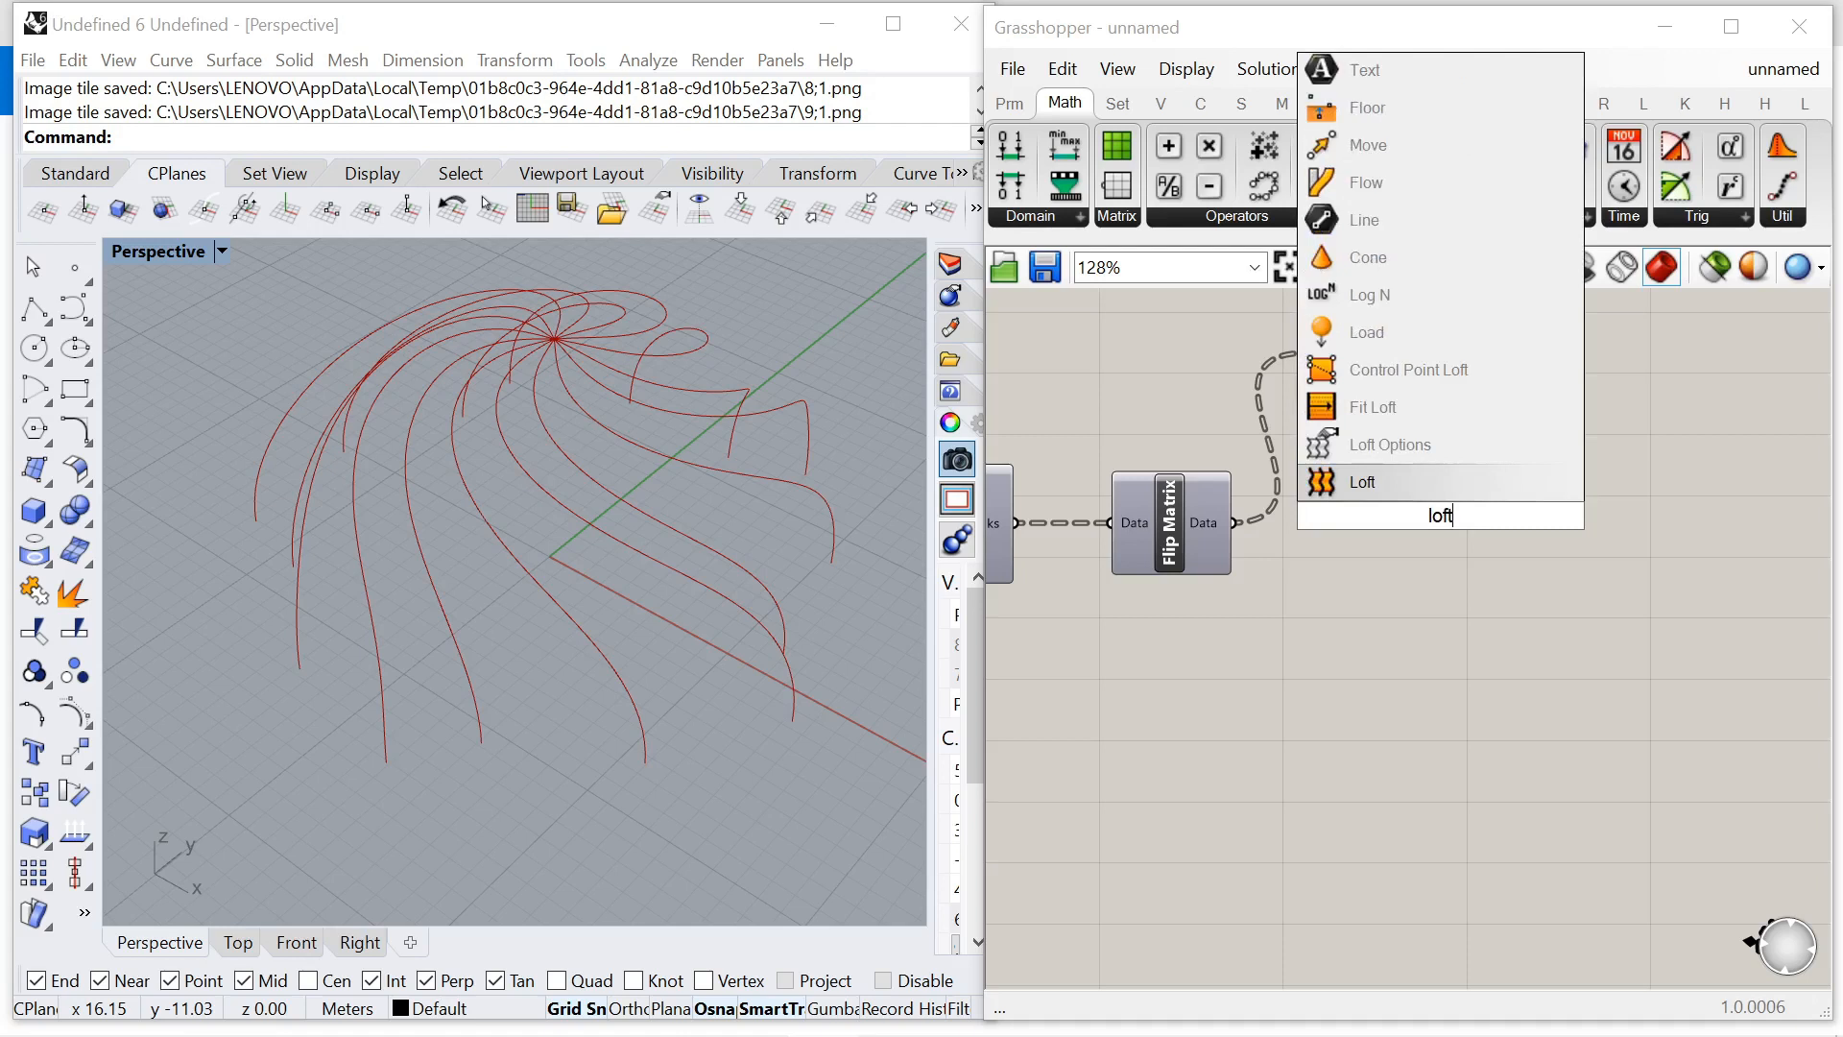
left_click(1361, 482)
left_click_drag(1236, 522, 1373, 503)
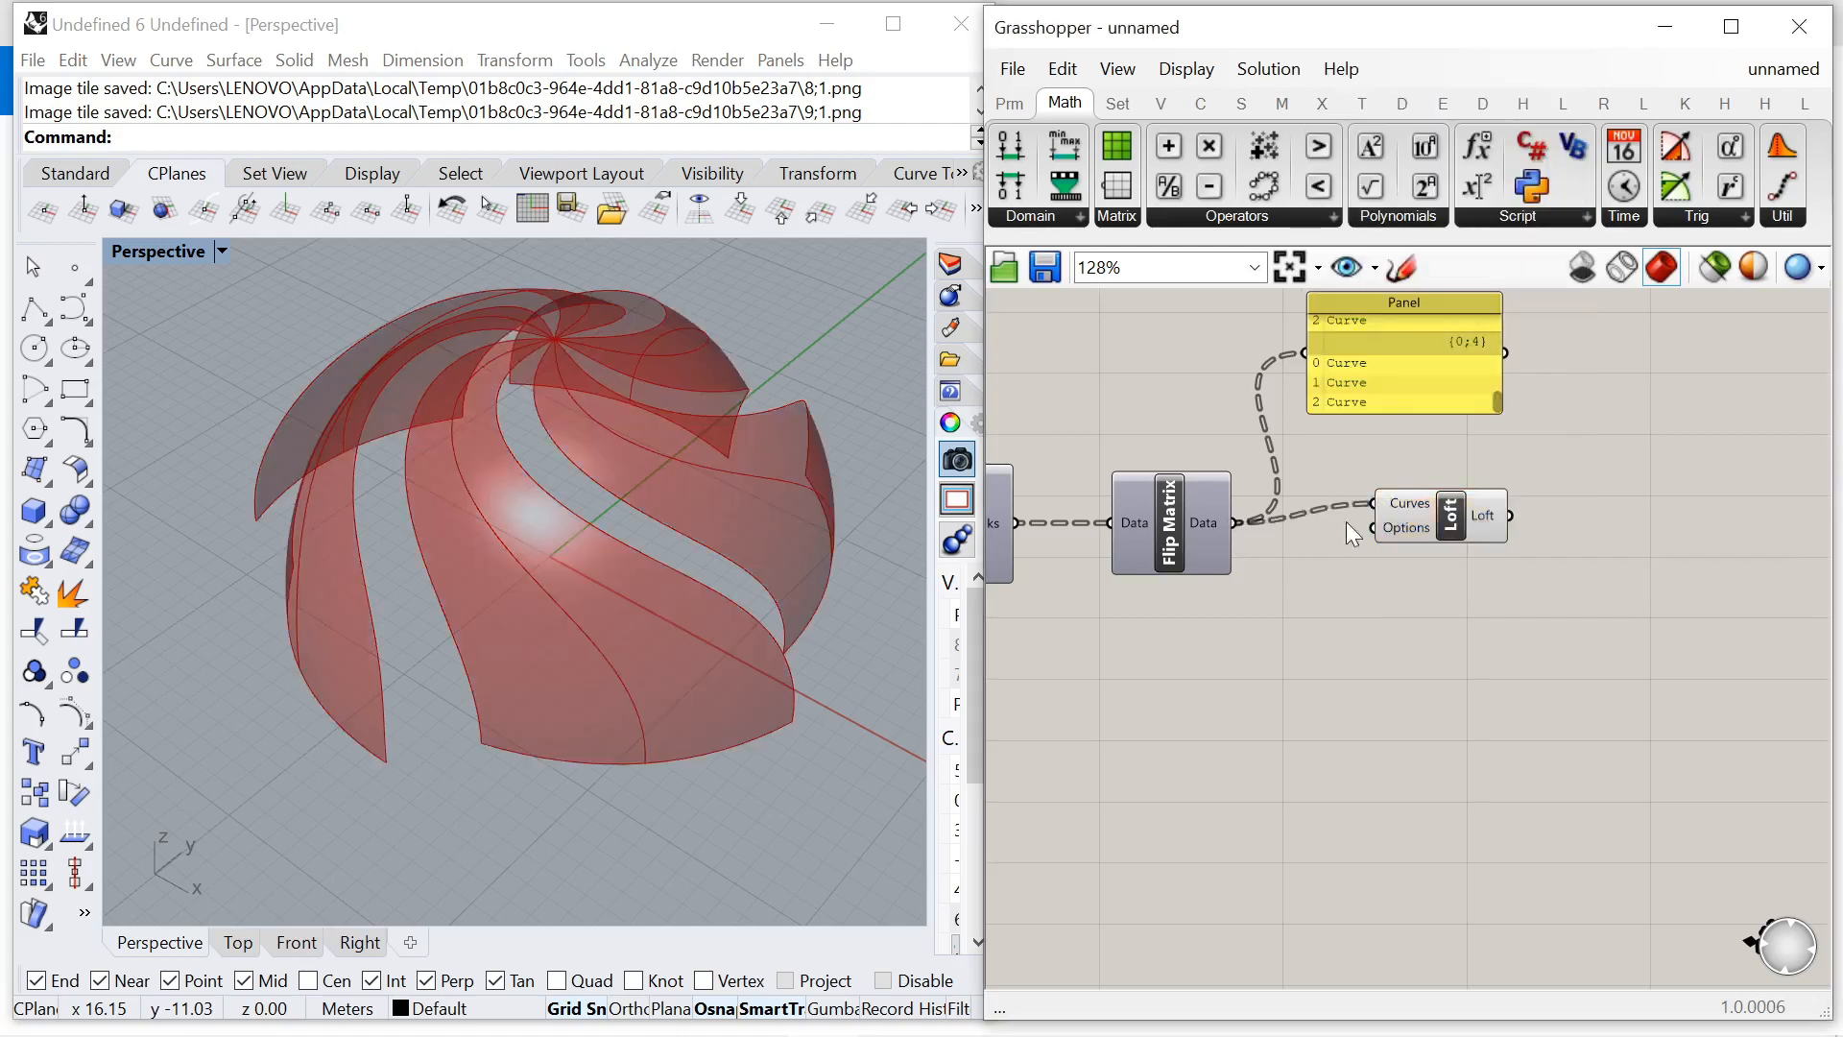
Move the Loft component farther away from Flip Matrix, slightly above its level.
right_click_drag(745, 754, 198, 690)
left_click_drag(1421, 526, 1540, 544)
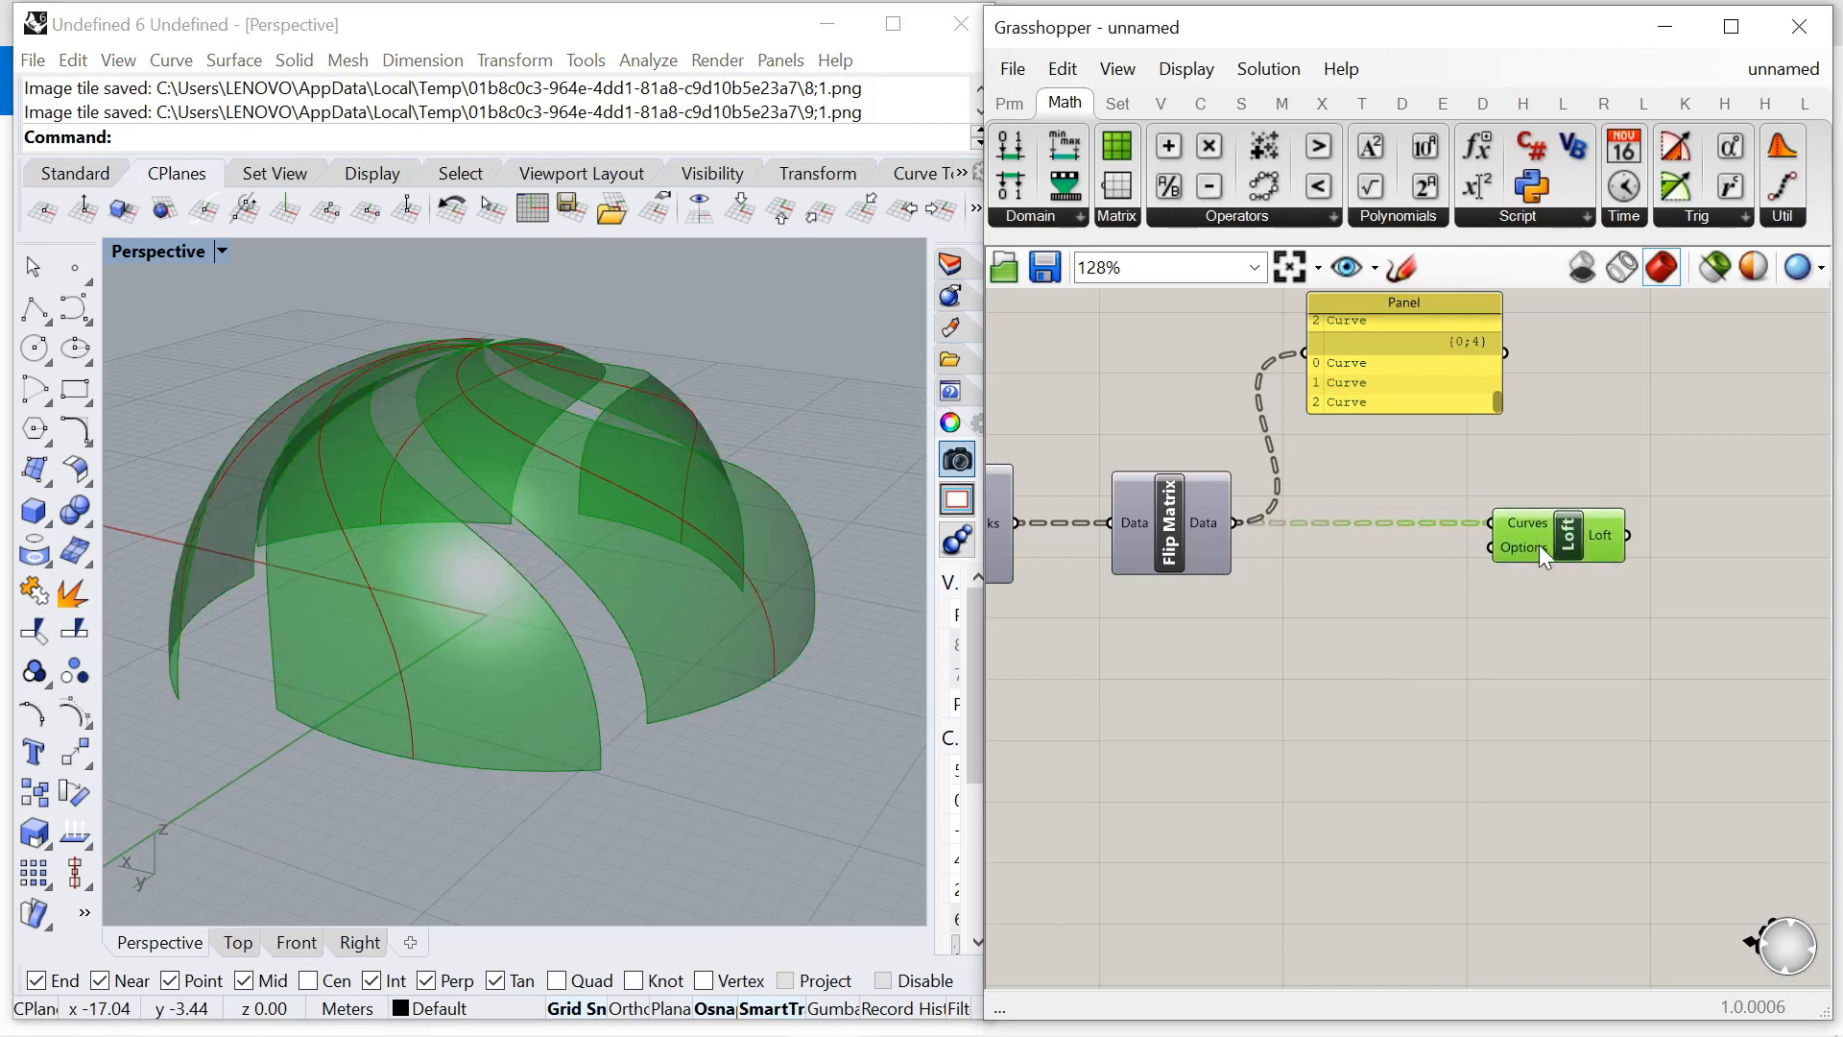
scroll(1536, 370, "down", 1)
right_click_drag(1536, 370, 1357, 494)
left_click_drag(1464, 553, 1703, 543)
left_click(1552, 561)
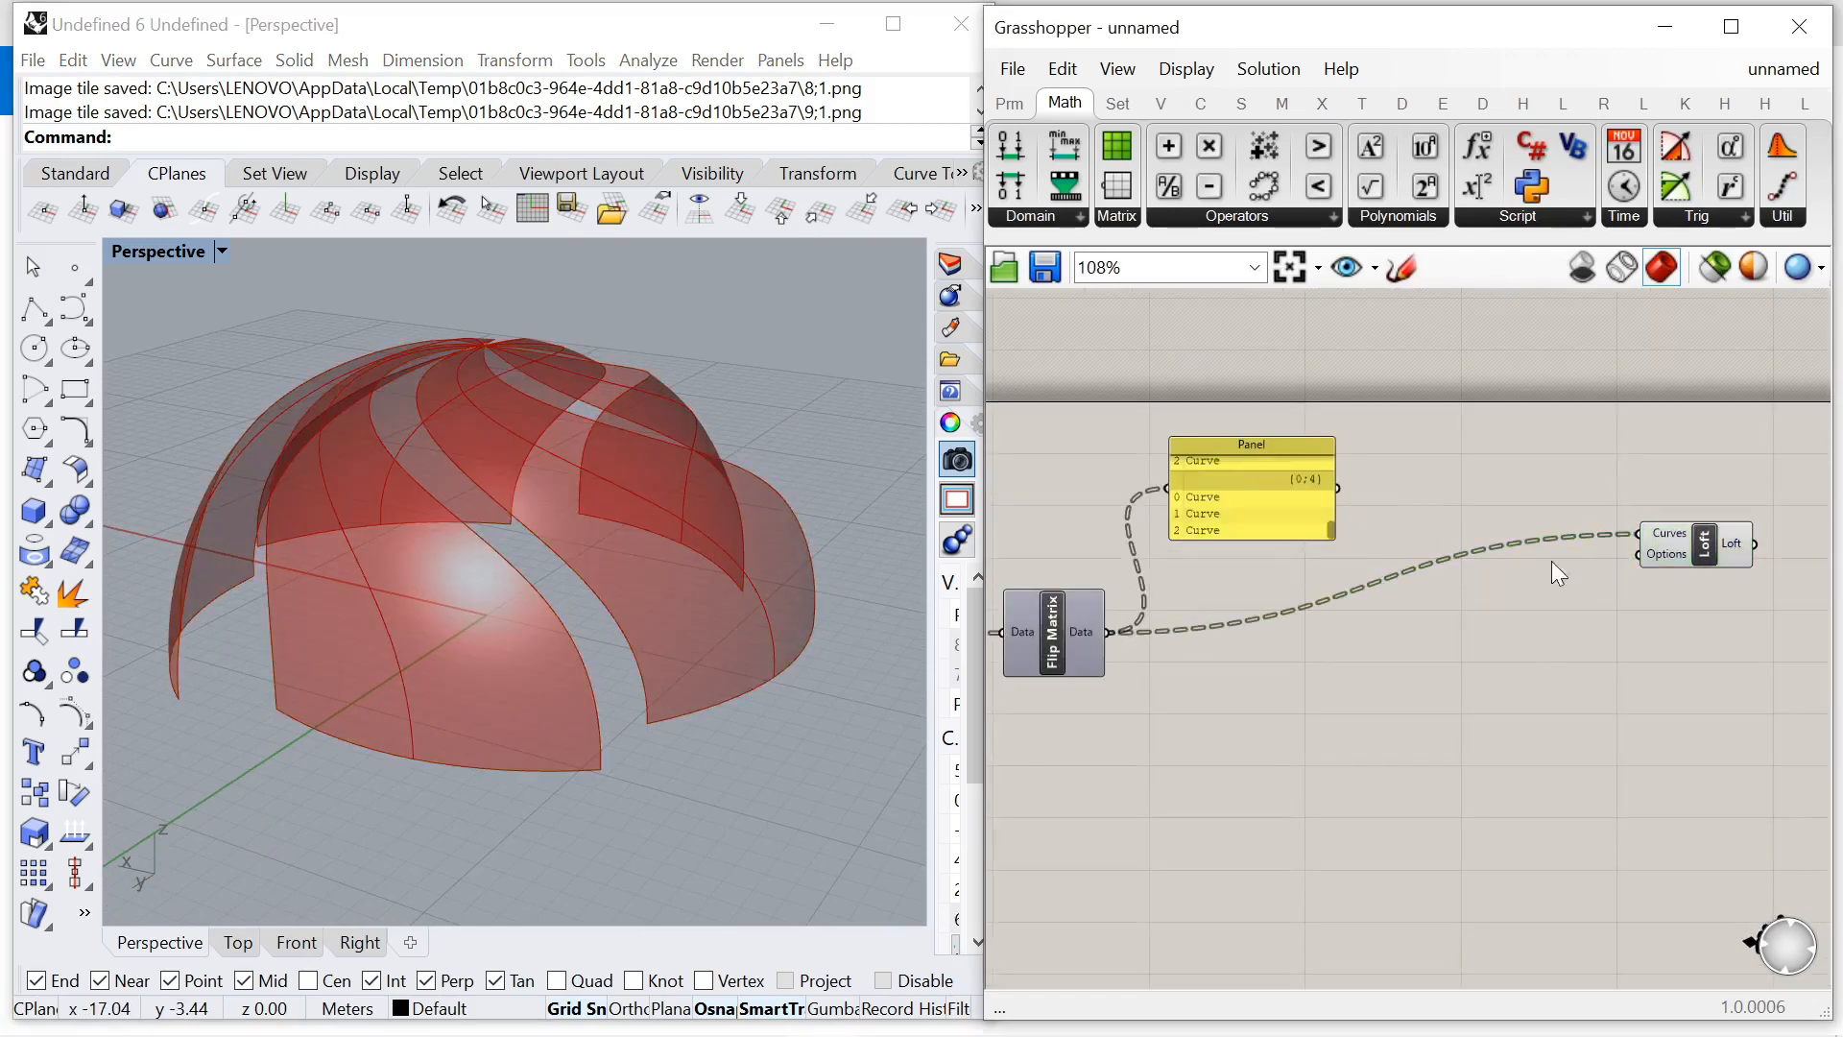
Group the components of the lower row, below the existing purple group, that build the scaled half-spheres.
scroll(1547, 509, "down", 8)
scroll(1455, 530, "up", 5)
scroll(1429, 612, "down", 4)
scroll(1268, 722, "up", 5)
left_click(1300, 687)
left_click(1498, 600)
scroll(1611, 543, "down", 10)
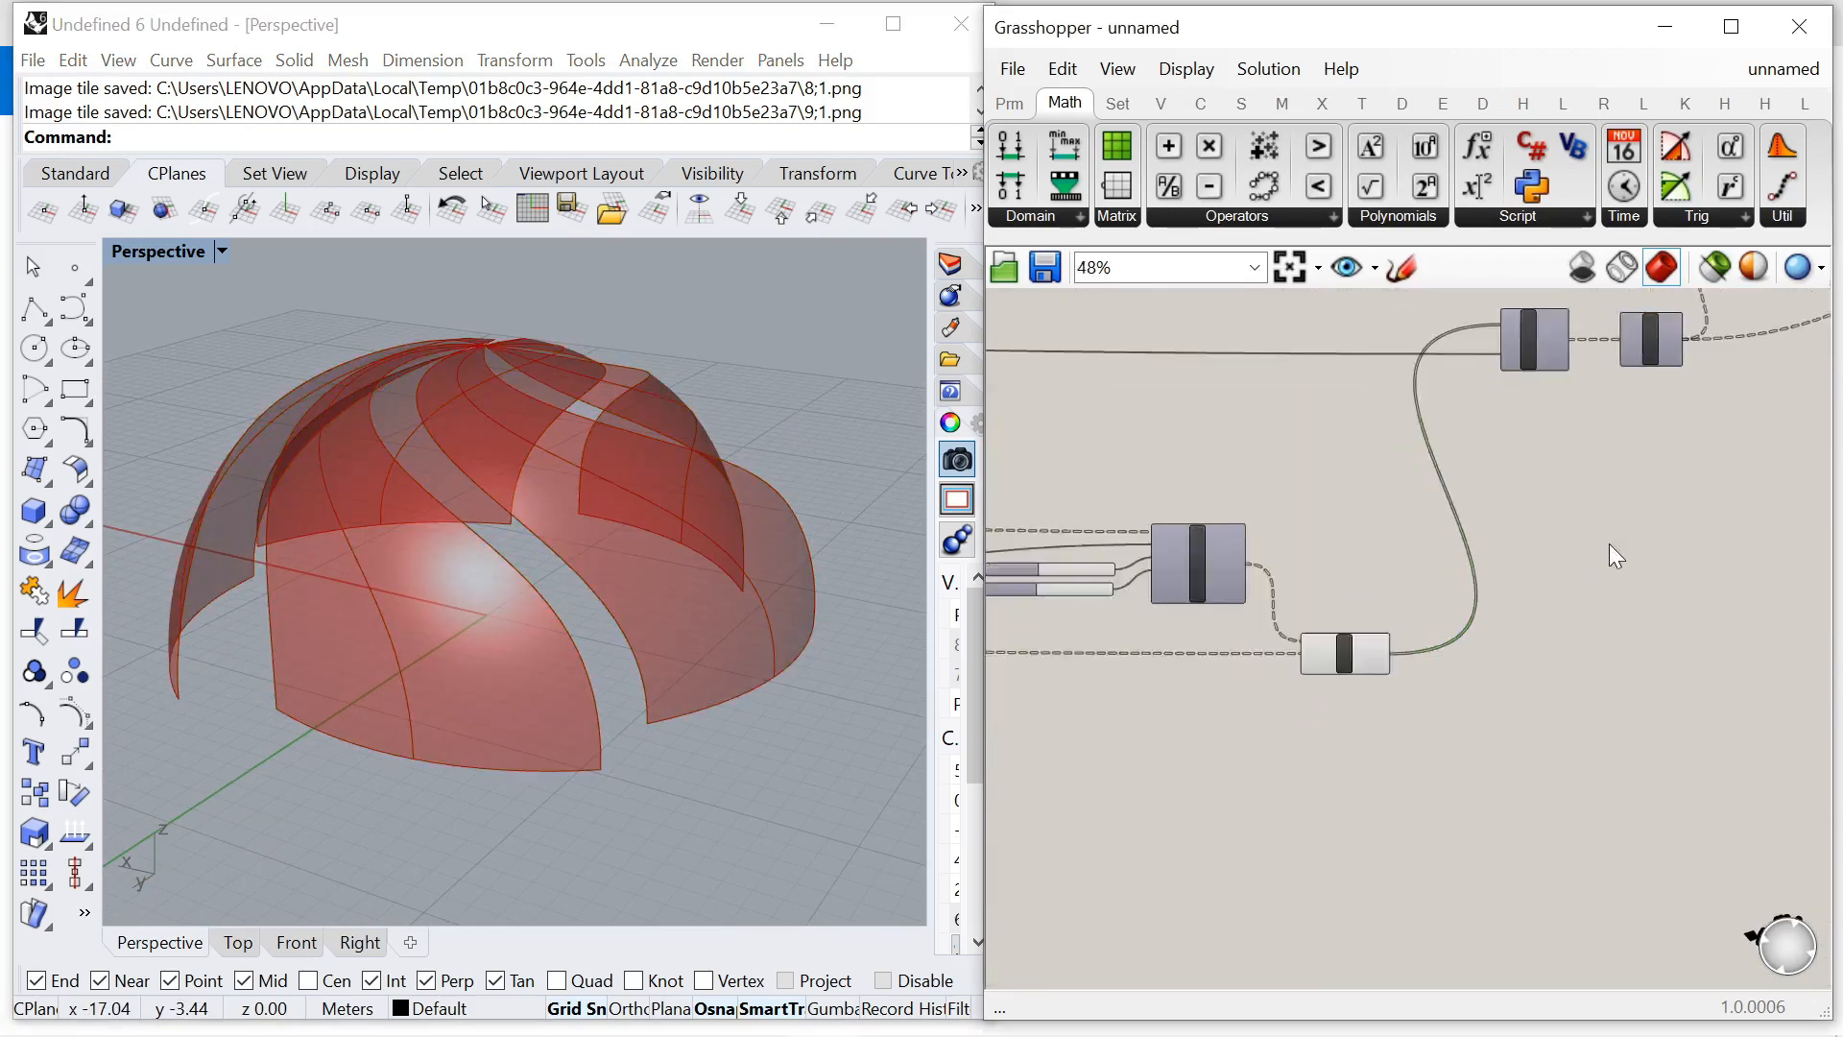
scroll(1206, 566, "up", 3)
left_click_drag(1577, 607, 1579, 610)
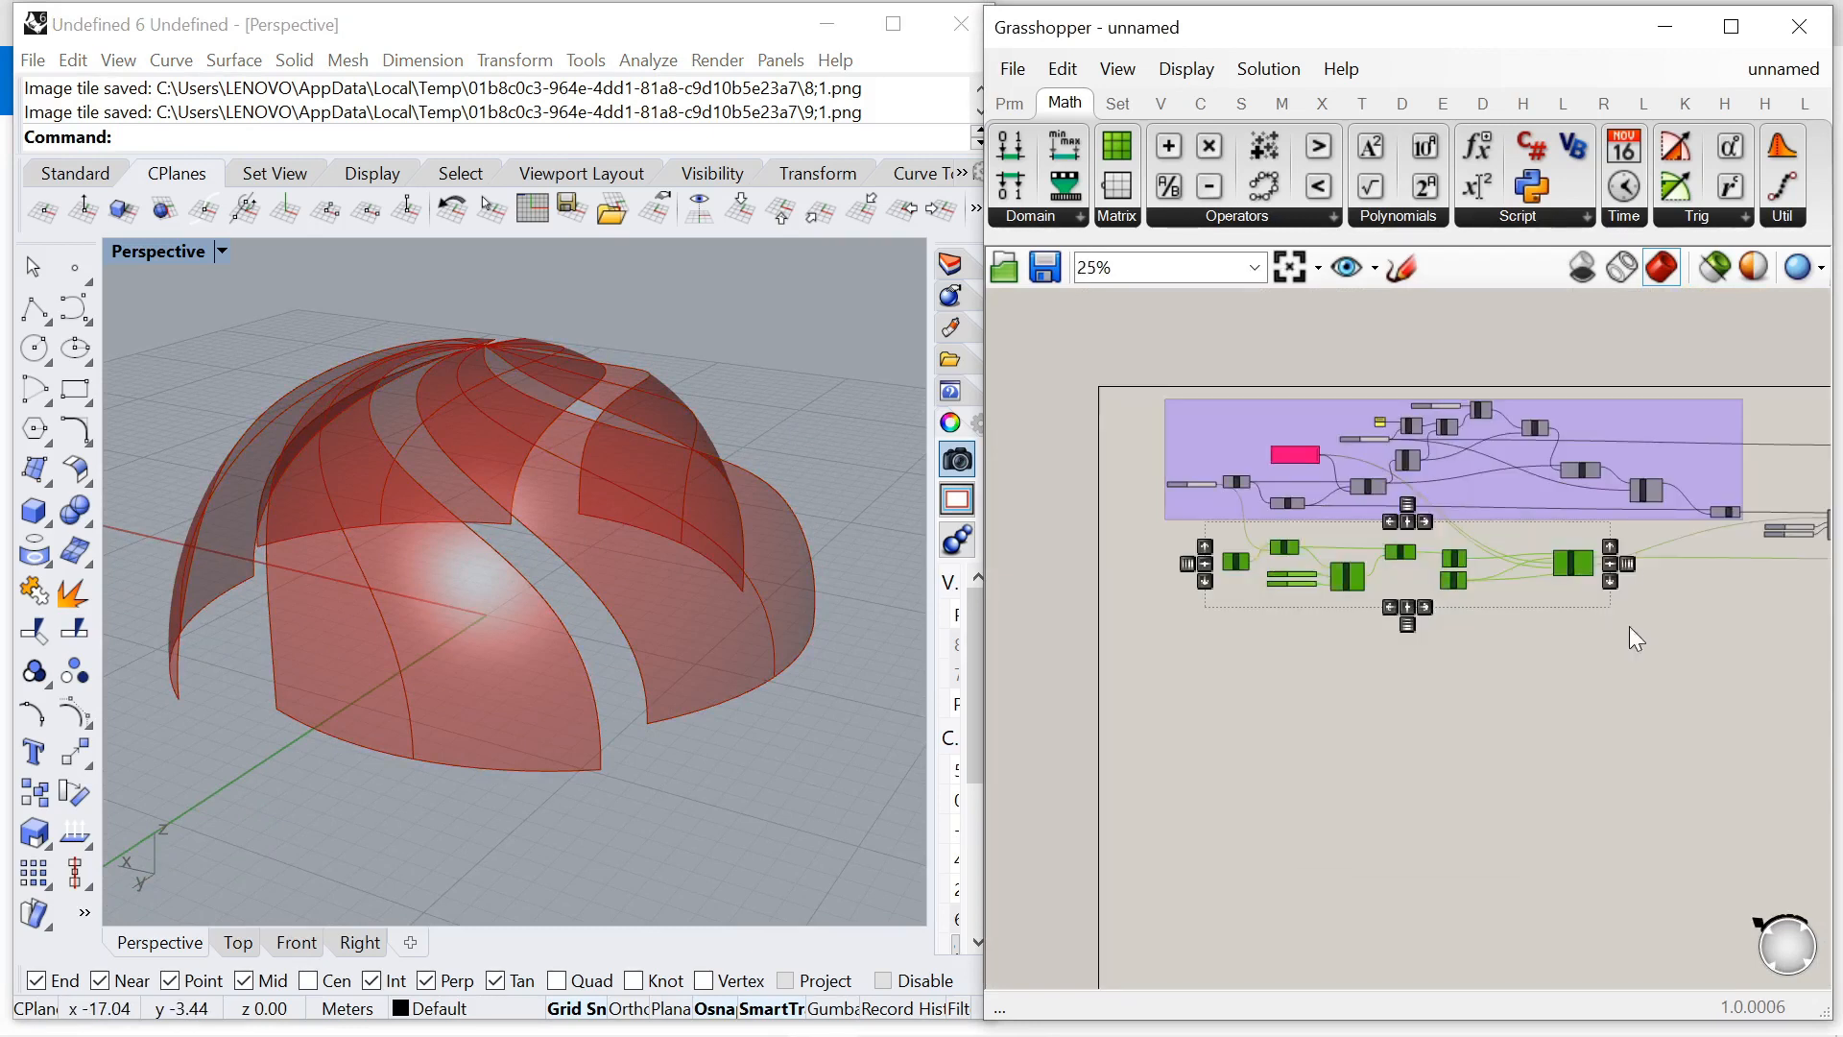
right_click(1526, 600)
left_click(1564, 785)
Group the Maelstrom component, its two Number Sliders and the Project component.
scroll(1628, 536, "down", 2)
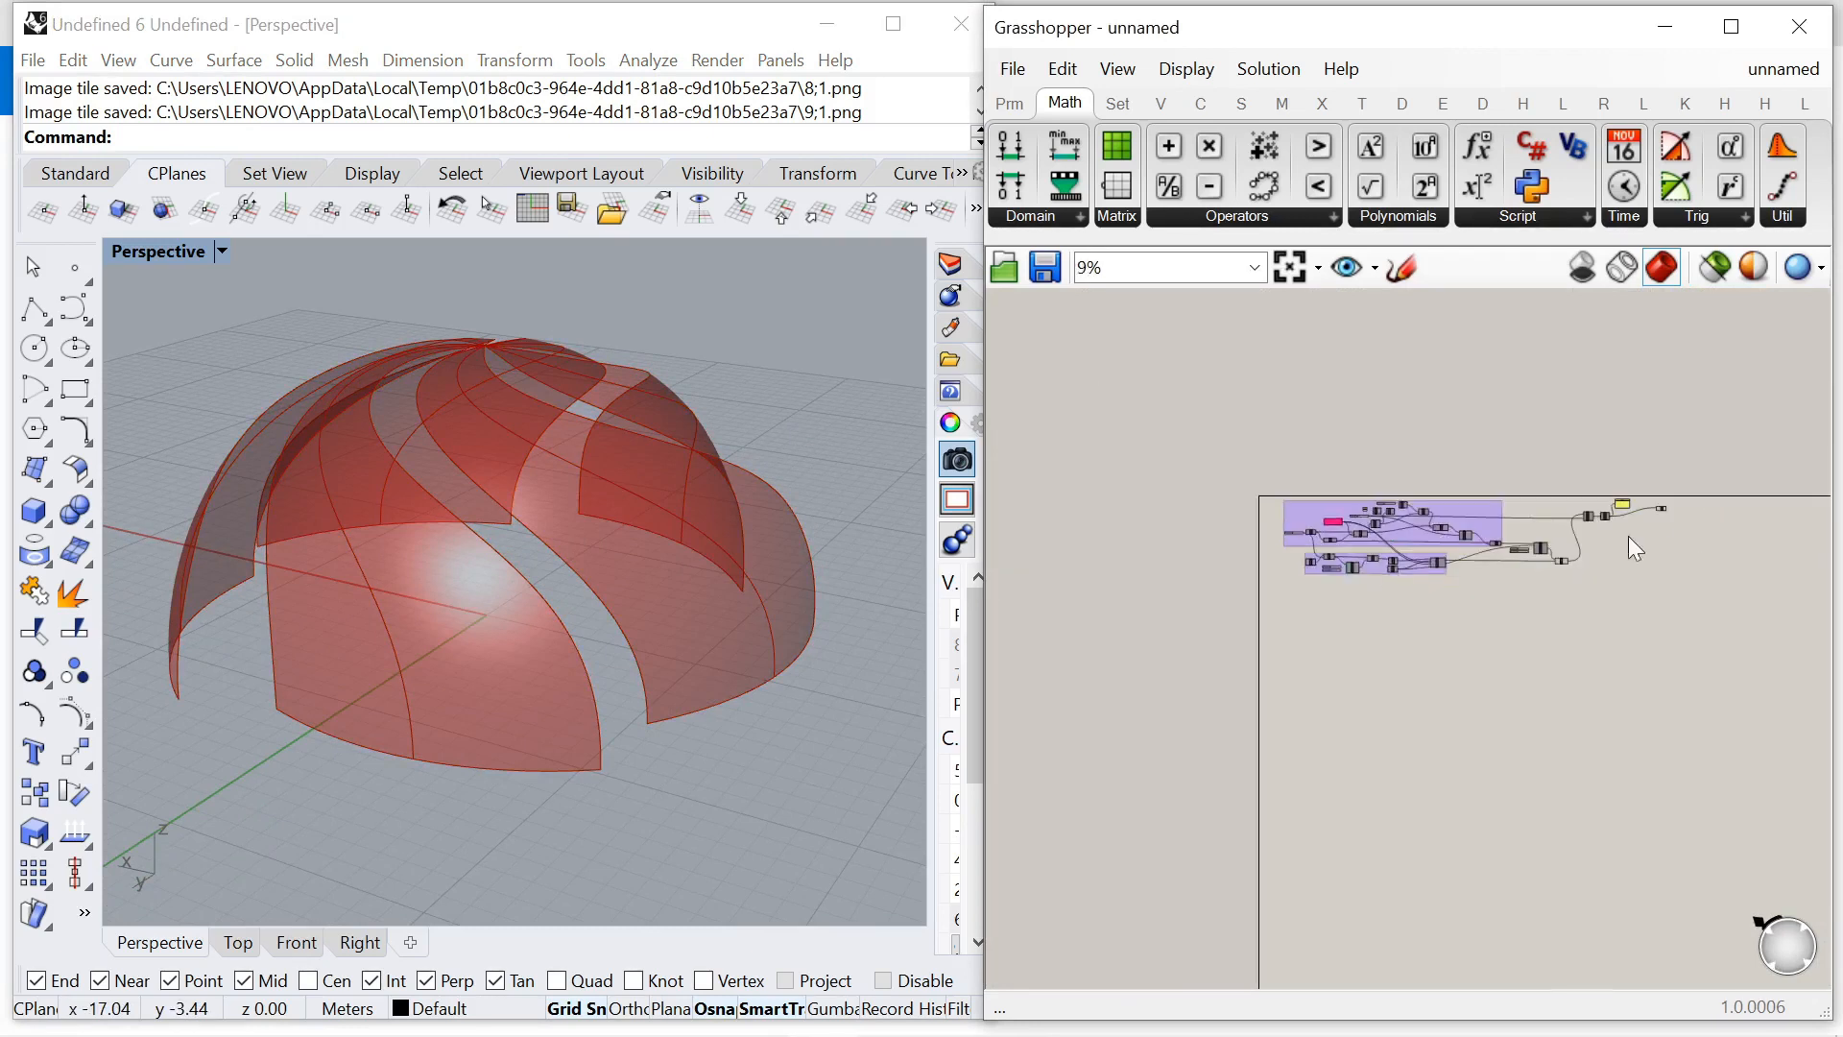
scroll(1319, 567, "up", 5)
left_click_drag(1240, 491, 1668, 711)
right_click(1552, 541)
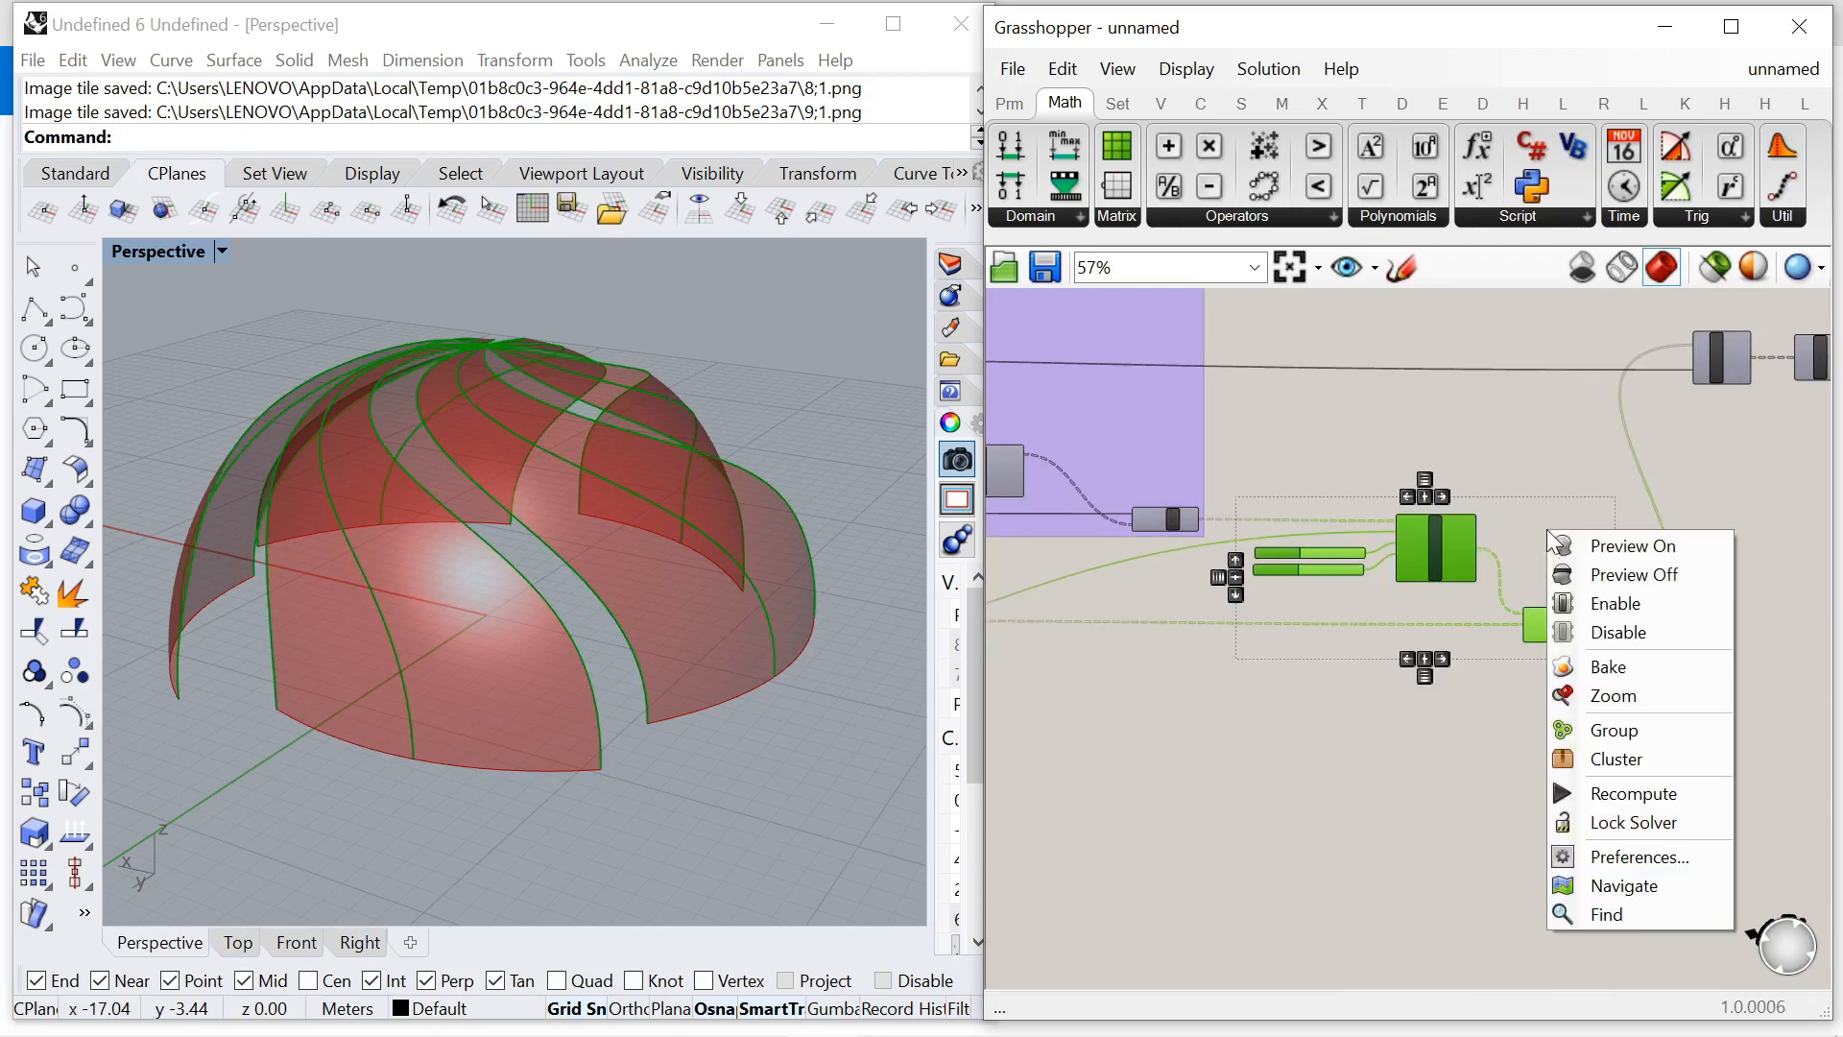
left_click(1622, 730)
Adjust the topmost Number Slider in the upper purple group to narrow the gaps between the lofted blades.
scroll(1306, 567, "down", 3)
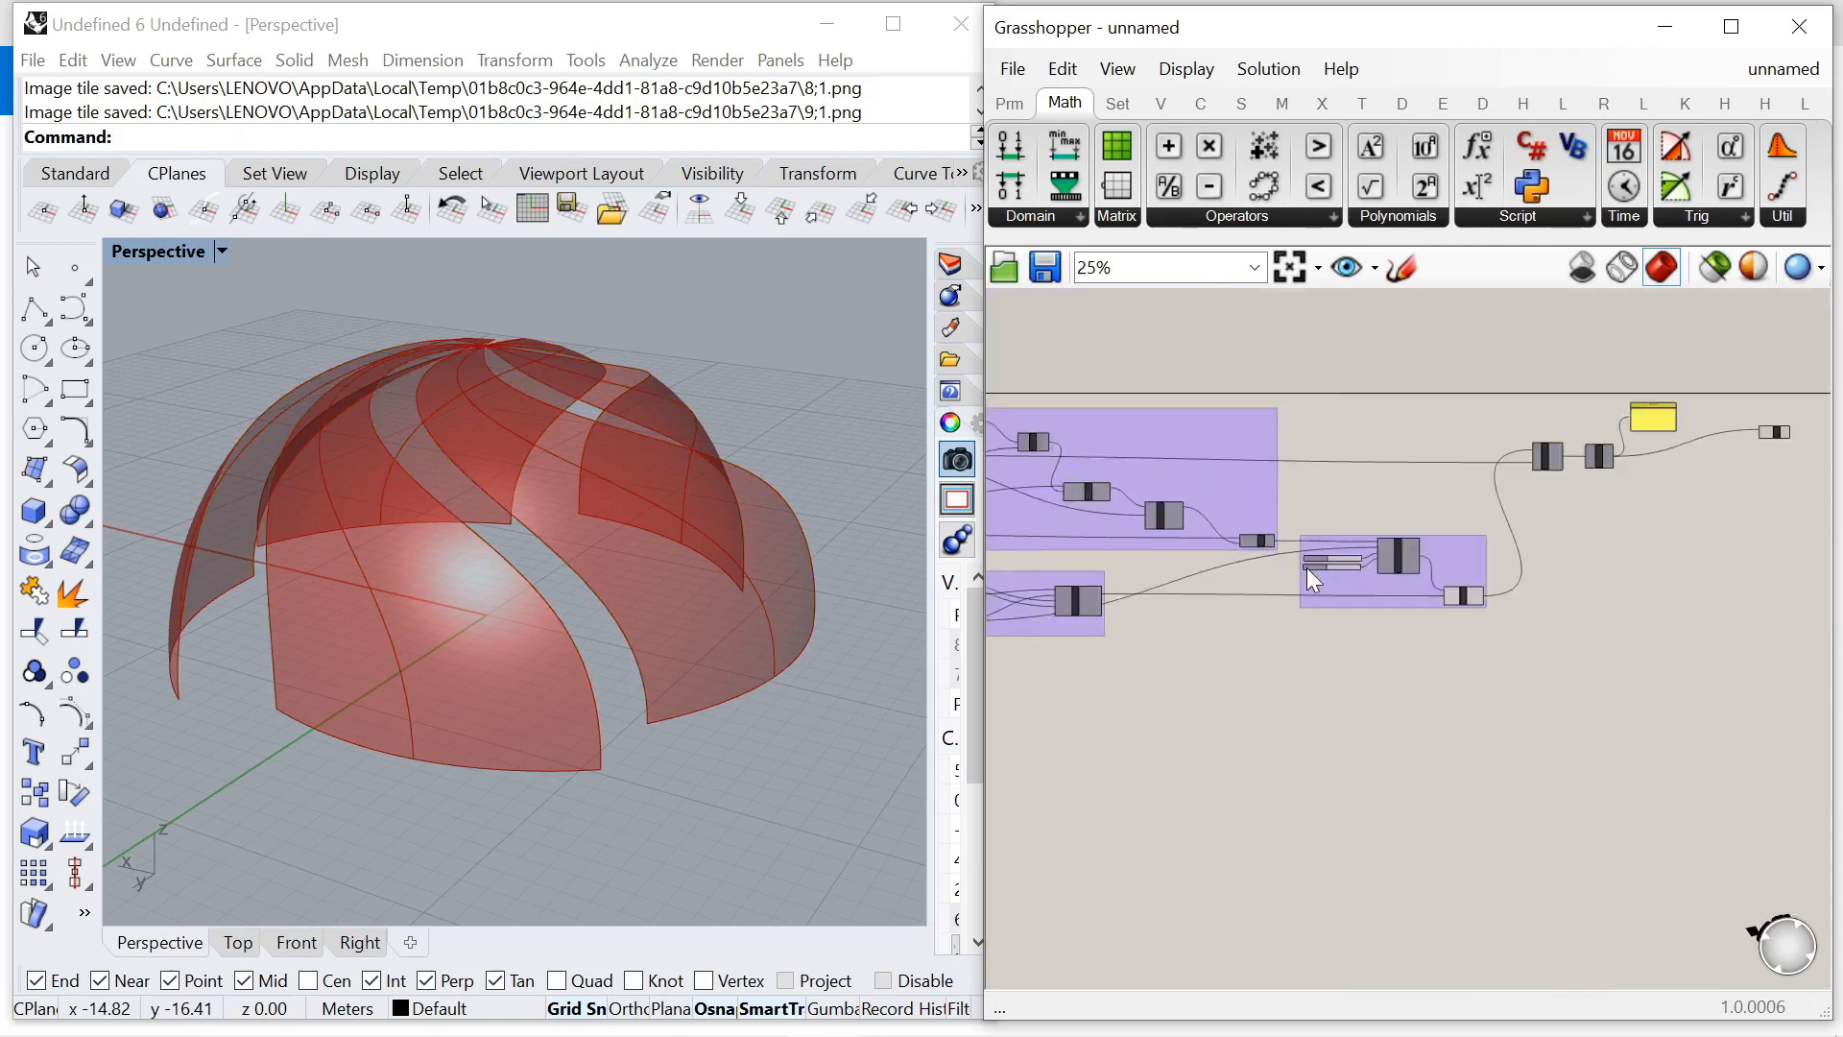
scroll(1318, 487, "up", 6)
scroll(1317, 486, "down", 2)
scroll(1536, 463, "up", 4)
left_click(1558, 467)
left_click(1512, 522)
scroll(1634, 482, "down", 4)
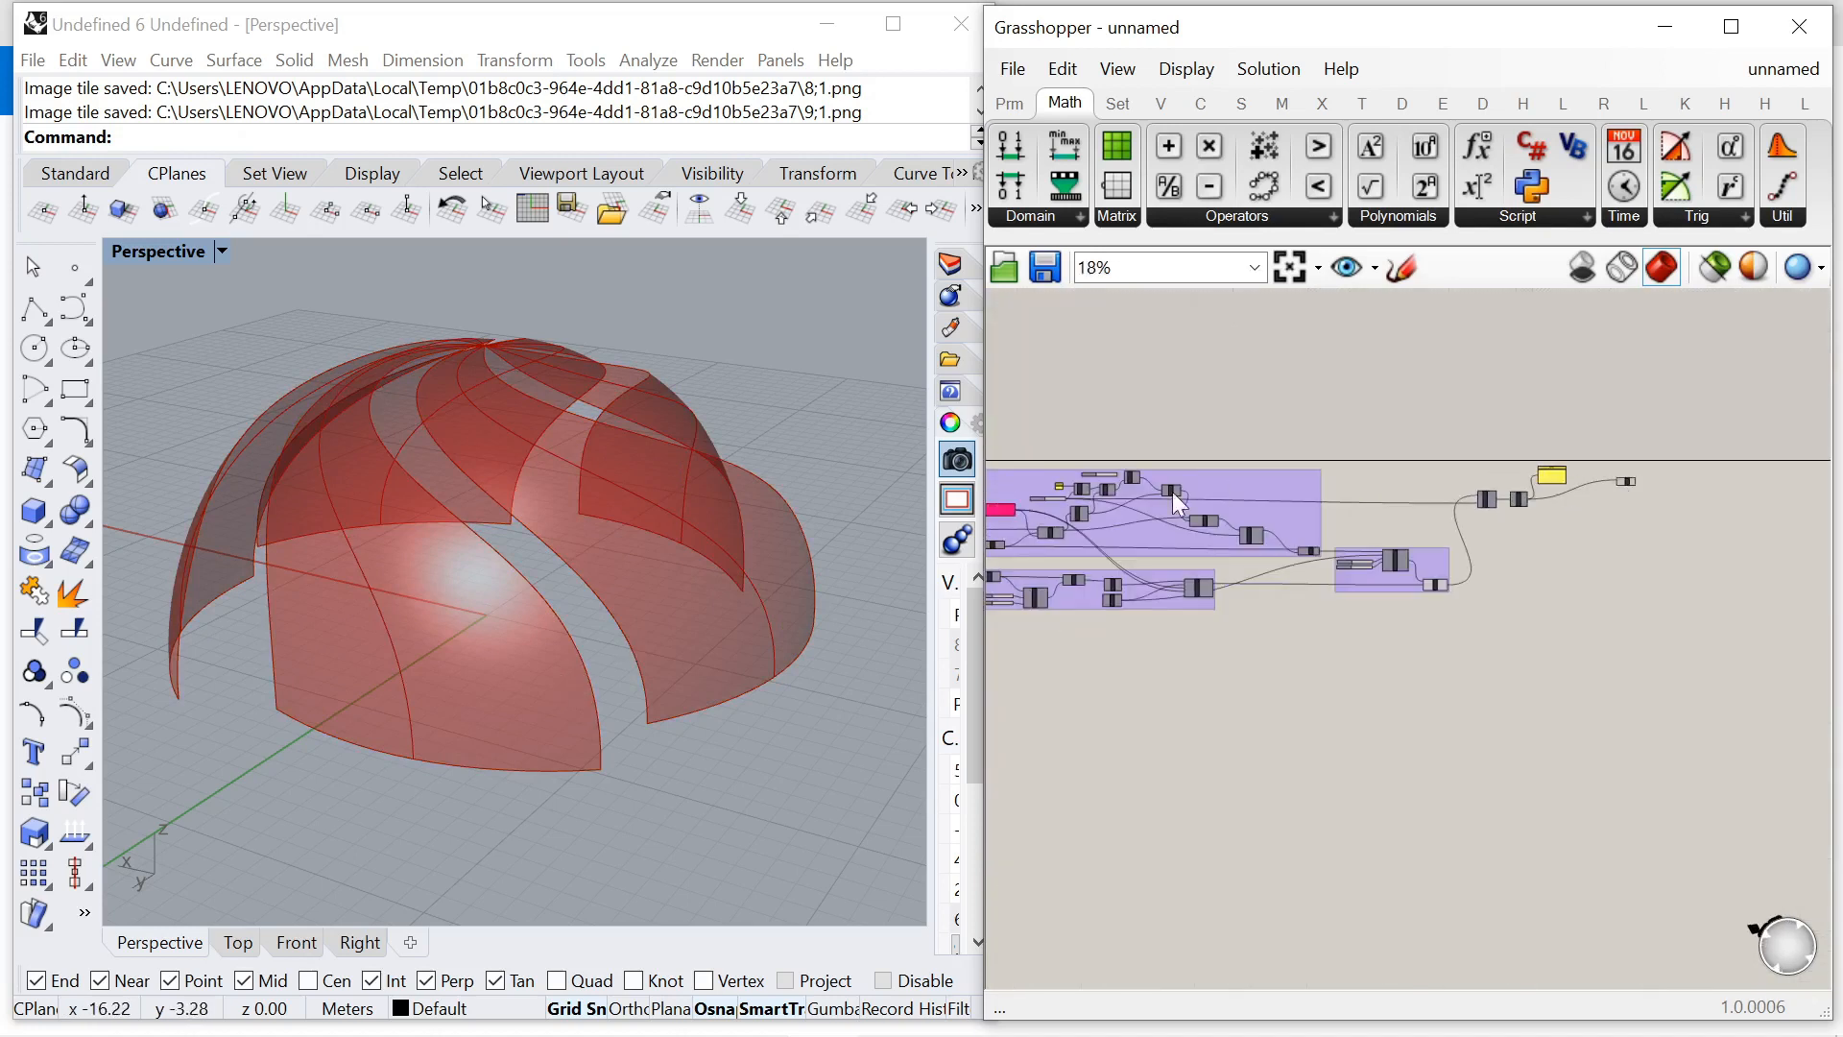
scroll(1172, 492, "up", 10)
left_click_drag(1229, 457, 1515, 471)
right_click_drag(845, 593, 555, 641)
left_click_drag(1500, 466, 1438, 465)
right_click_drag(474, 576, 453, 642)
Set the Number Slider feeding Maelstrom's Second input to 19 and orbit the dome to review the twist.
scroll(1390, 448, "down", 5)
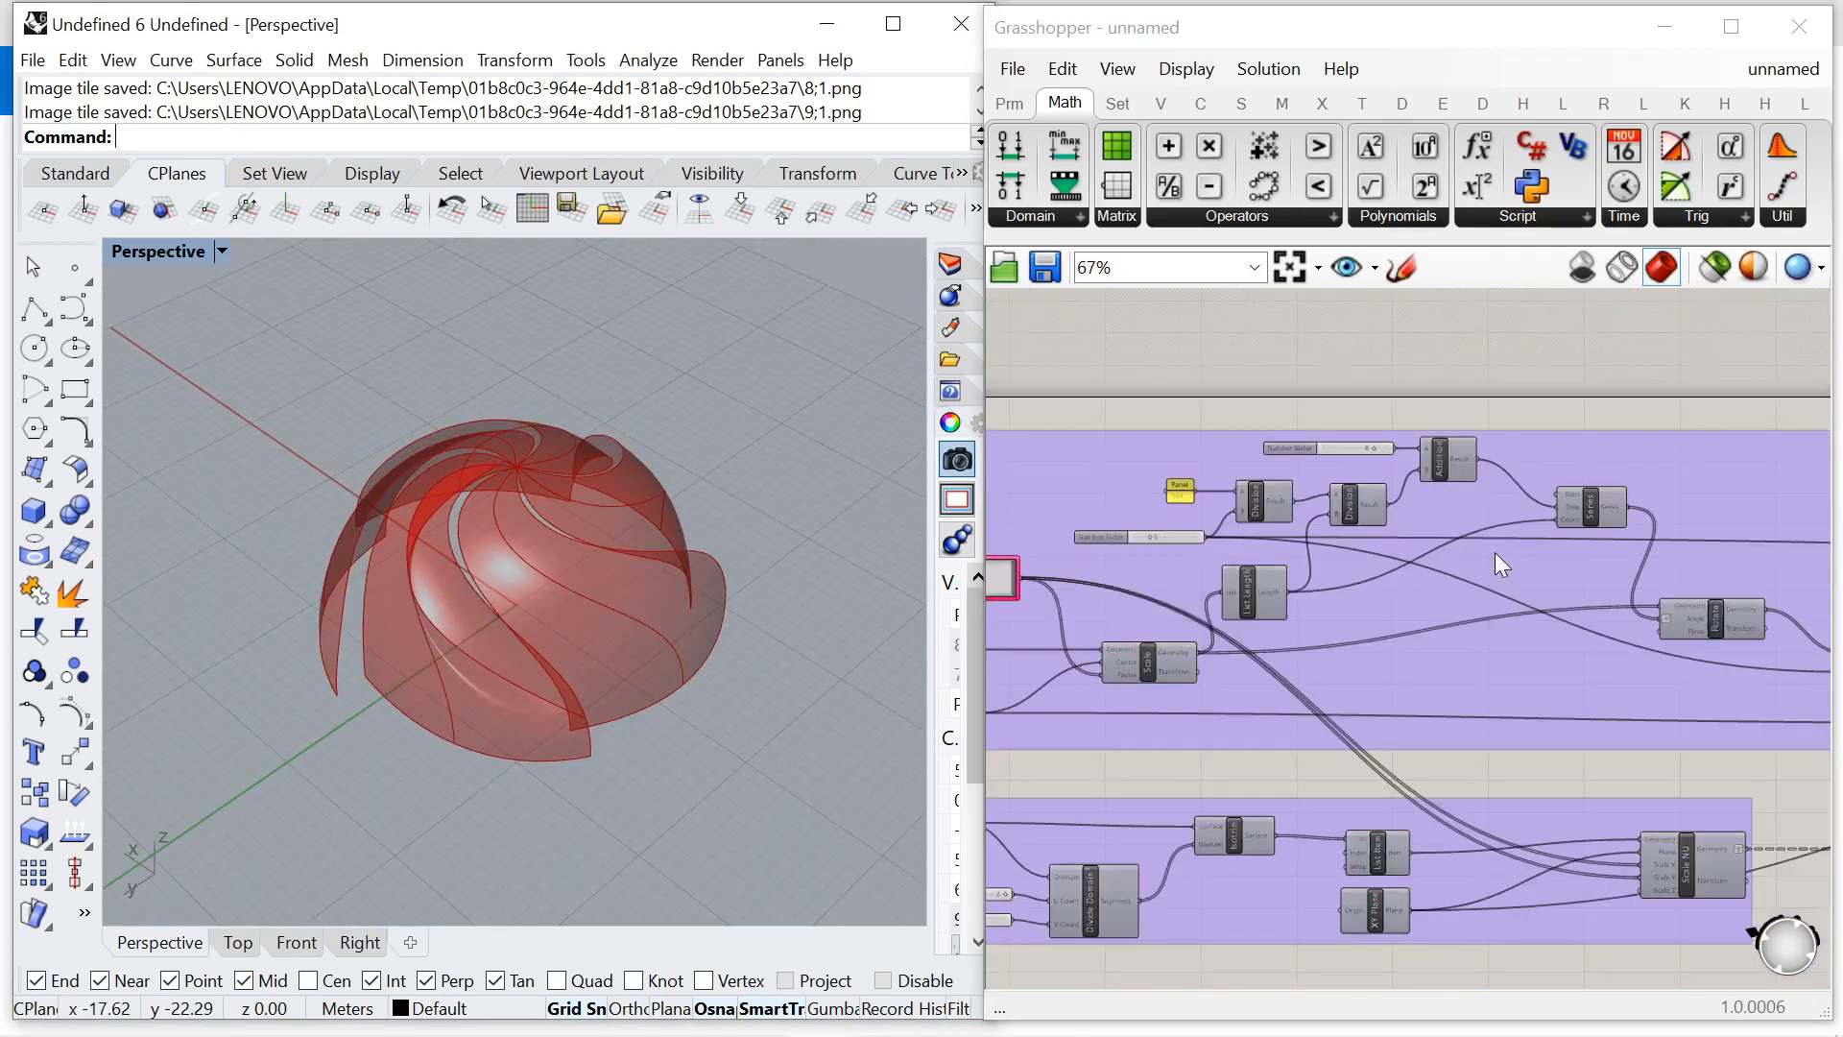
scroll(1574, 561, "up", 6)
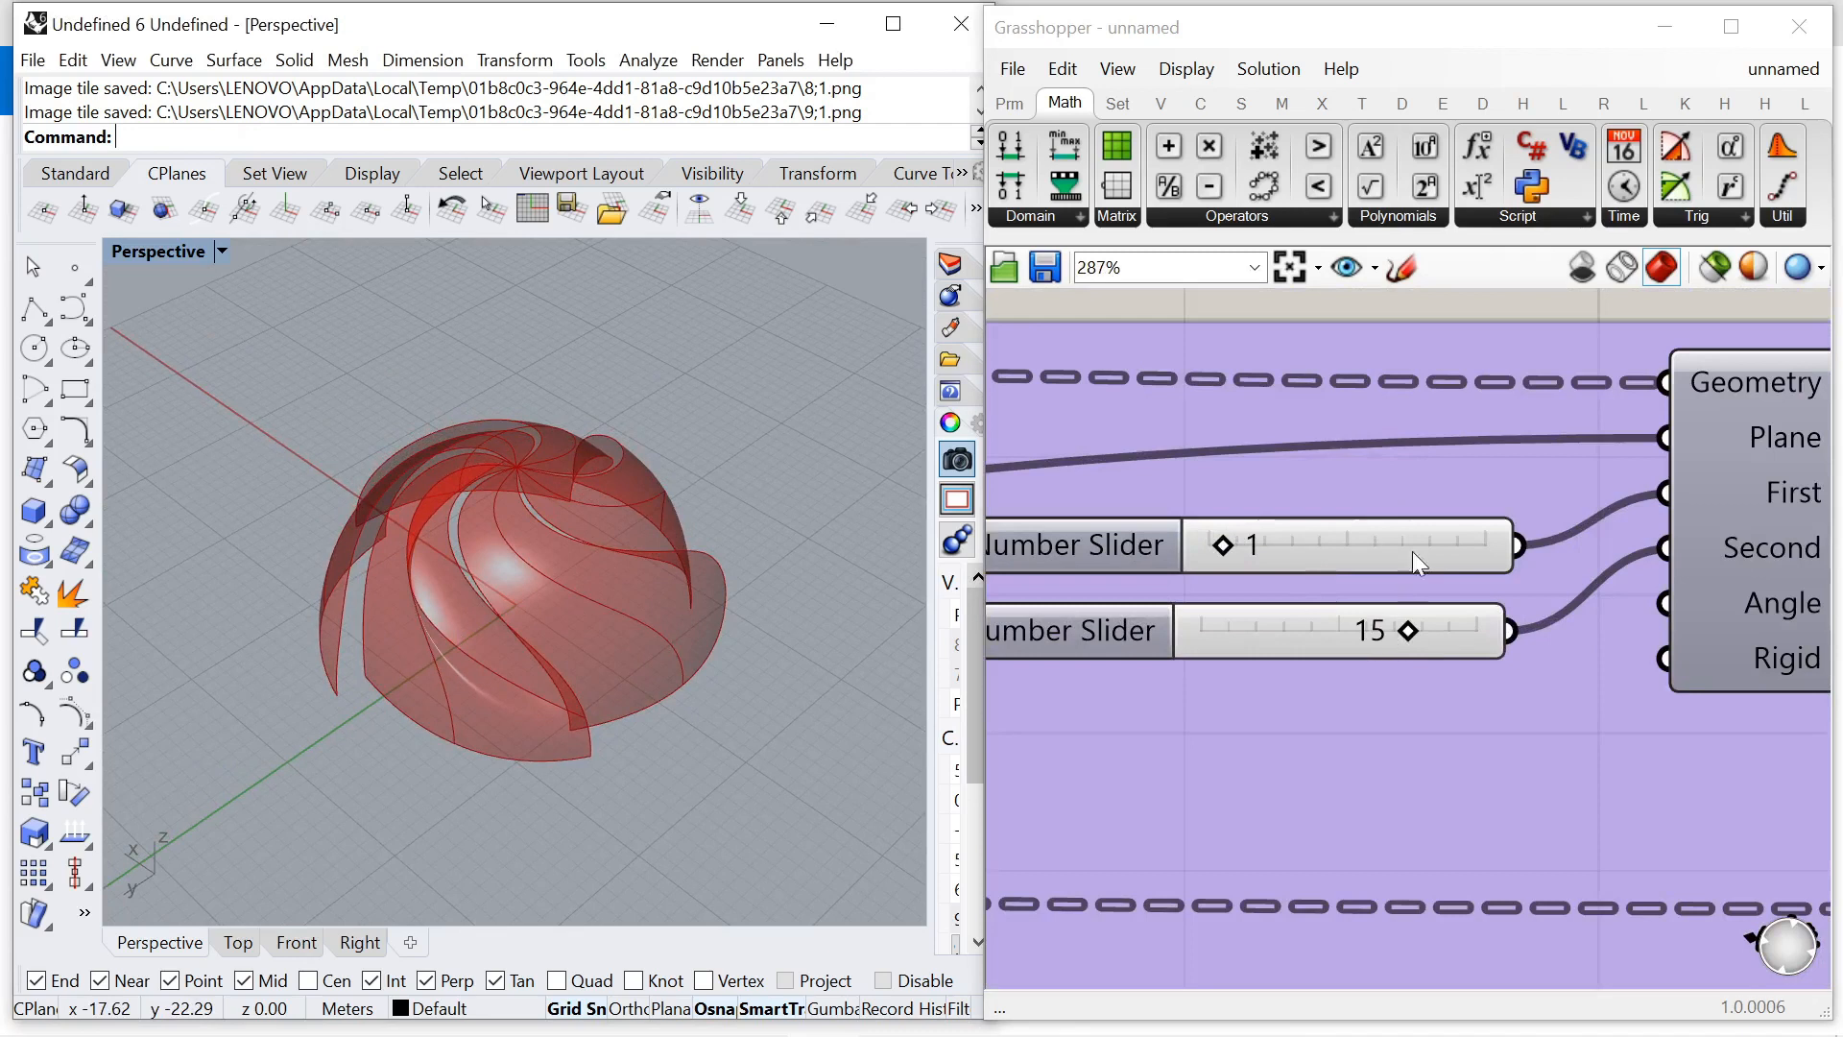
left_click_drag(1397, 630, 1422, 630)
right_click_drag(574, 610, 317, 605)
mouse_move(1424, 636)
left_mouse_down()
mouse_move(1296, 629)
mouse_move(1460, 638)
left_mouse_up()
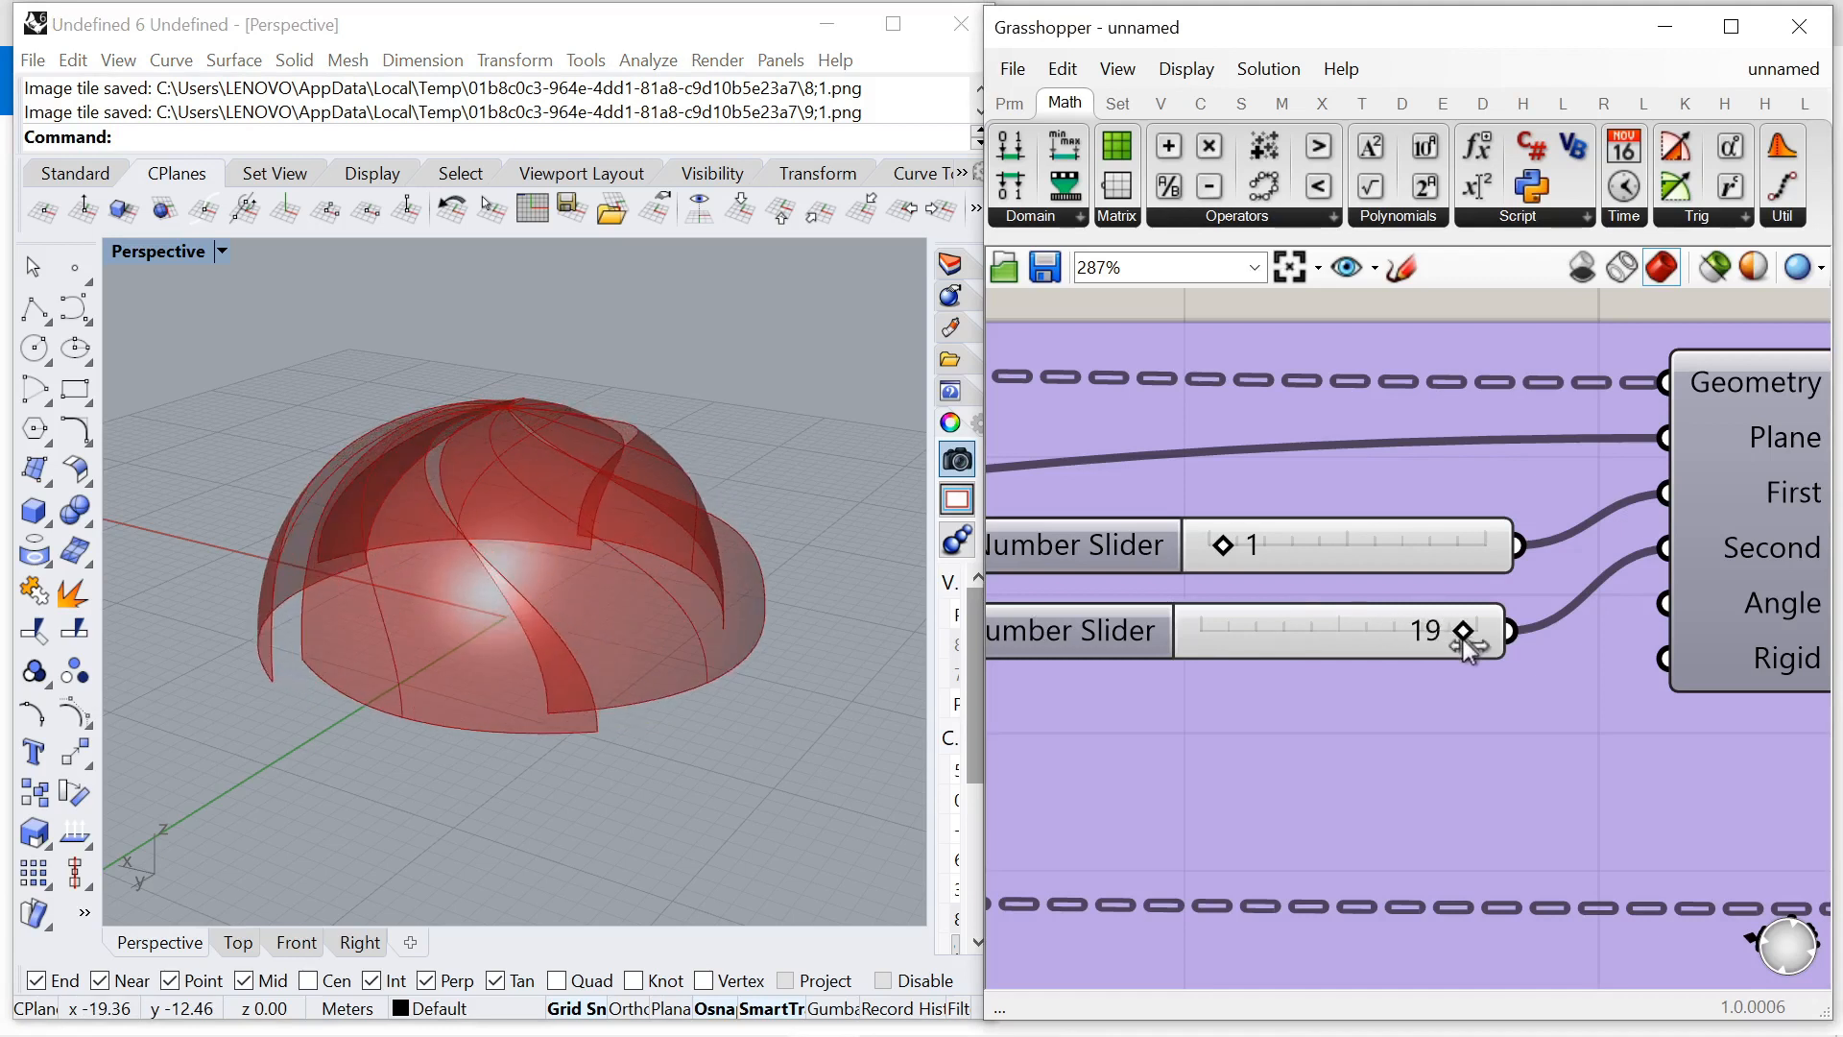
right_click_drag(710, 663, 273, 682)
Add a Relative Item component below Loft and wire Flip Matrix's Data output into its Tree input.
scroll(1296, 533, "down", 10)
scroll(1449, 520, "up", 9)
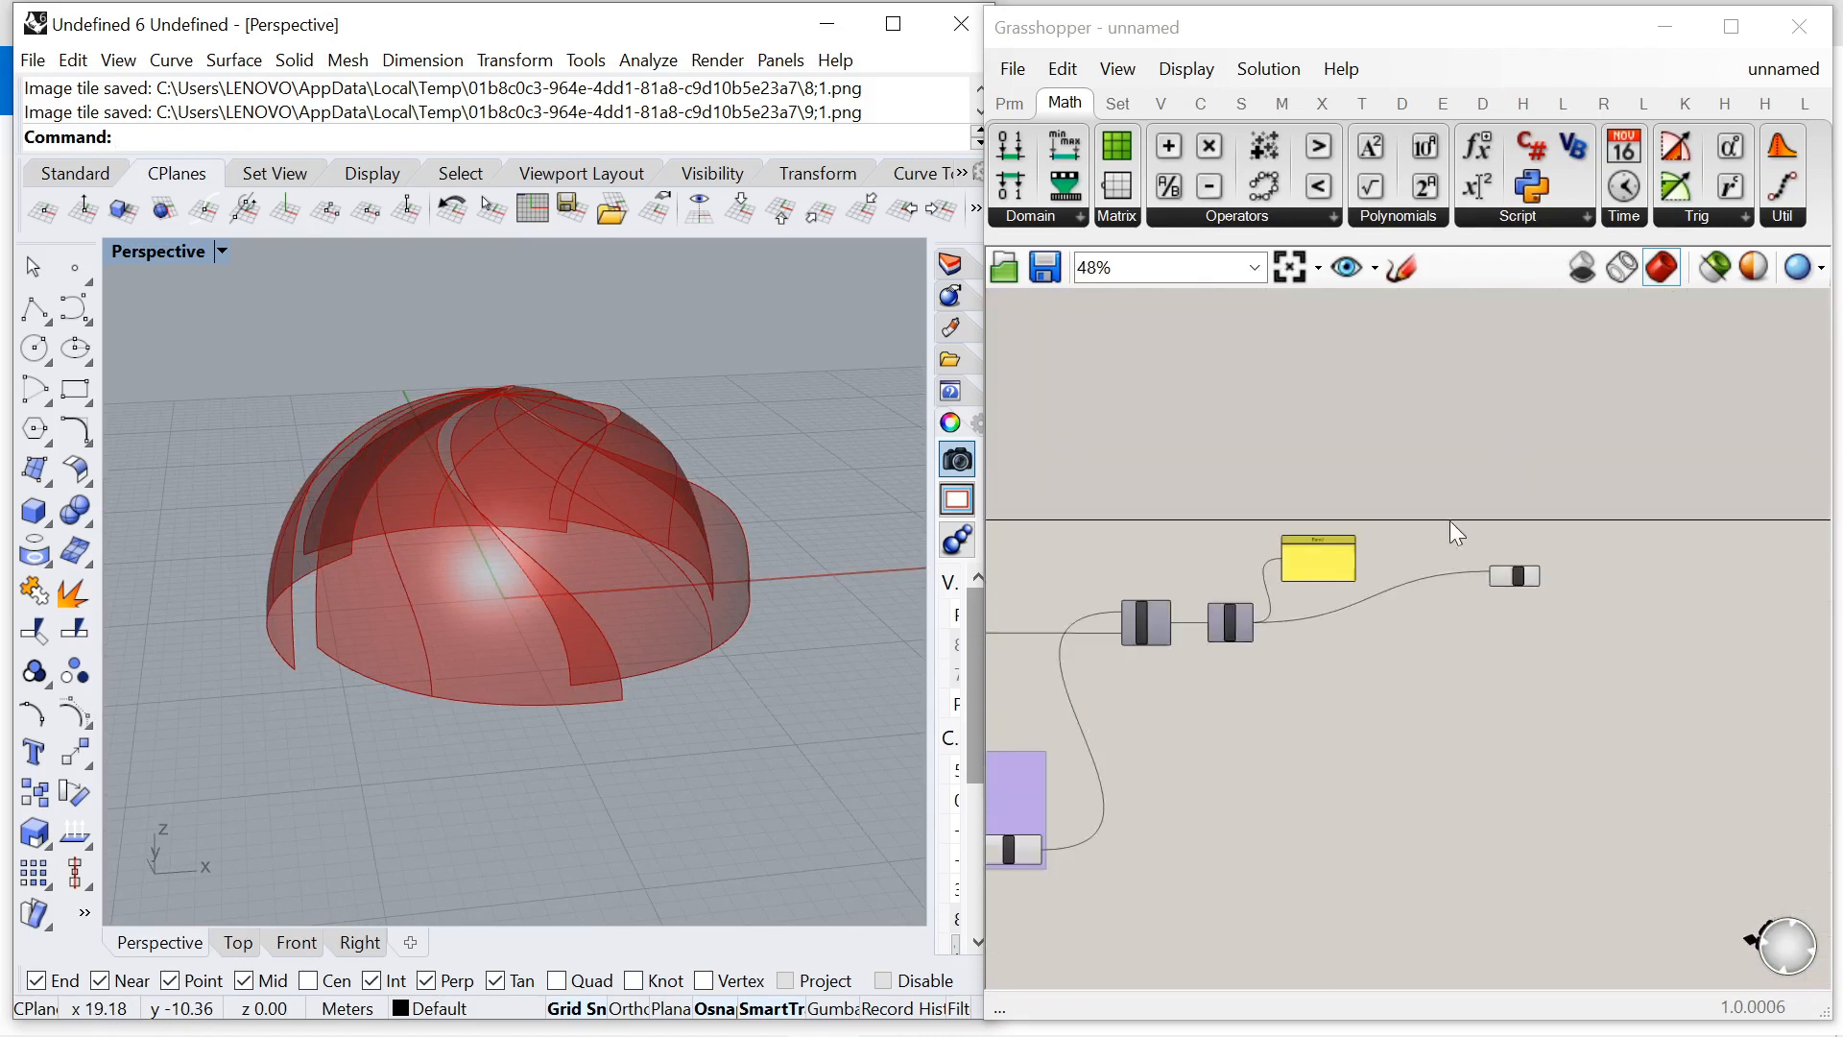
right_click_drag(1460, 578, 1427, 440)
scroll(1416, 480, "down", 6)
scroll(1383, 523, "up", 10)
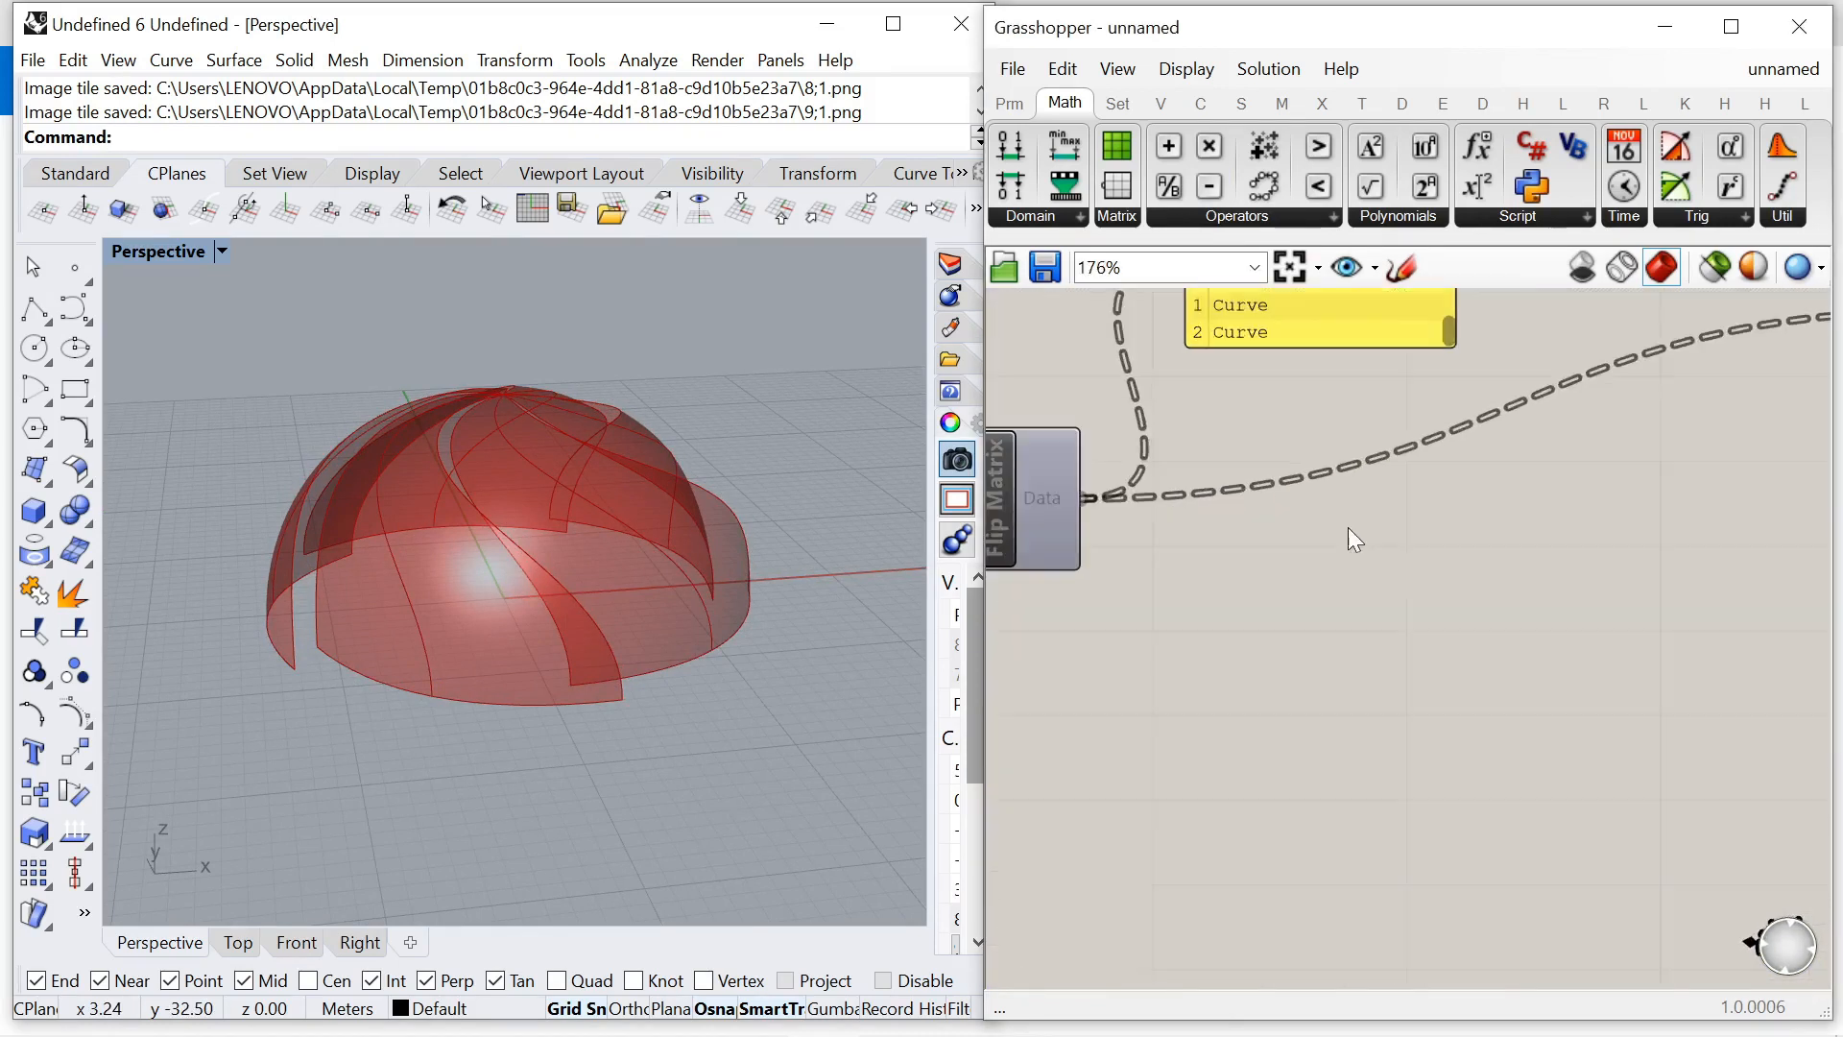
double_click(1426, 584)
type("relative")
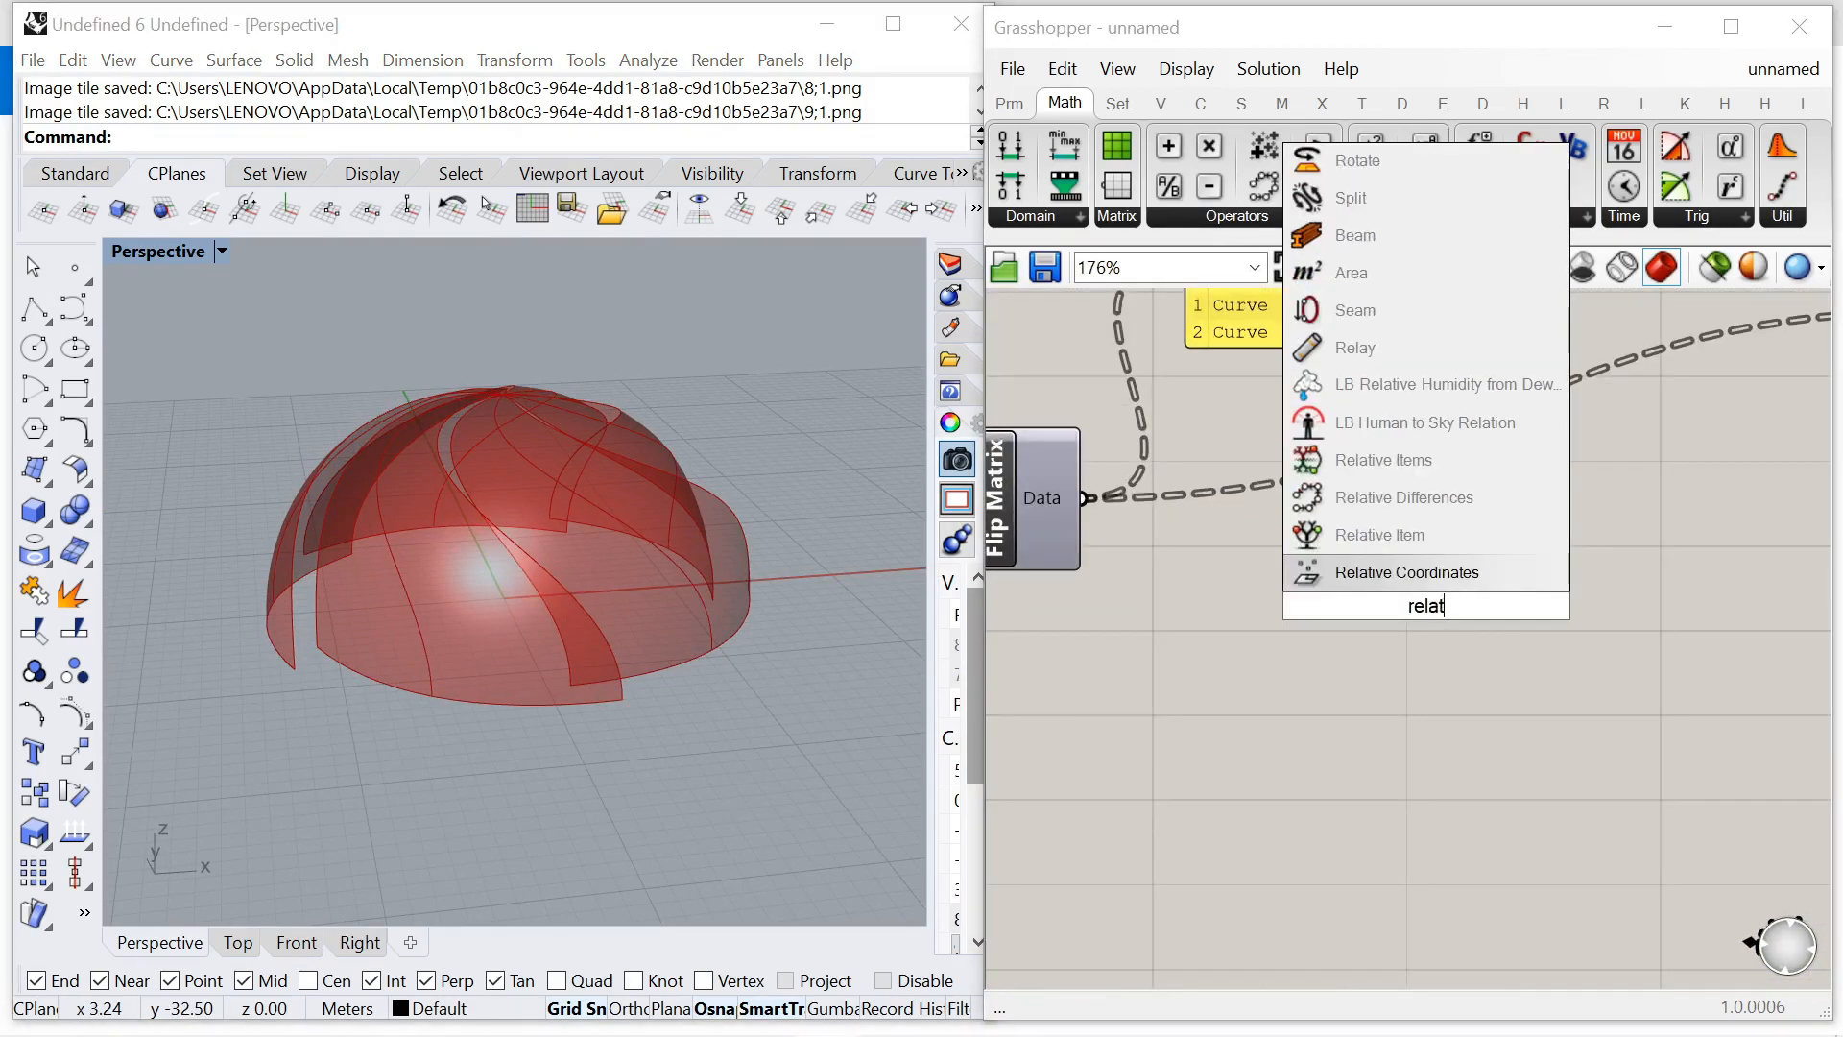
left_click(1407, 534)
left_click_drag(1085, 498, 1248, 523)
scroll(1410, 555, "down", 4)
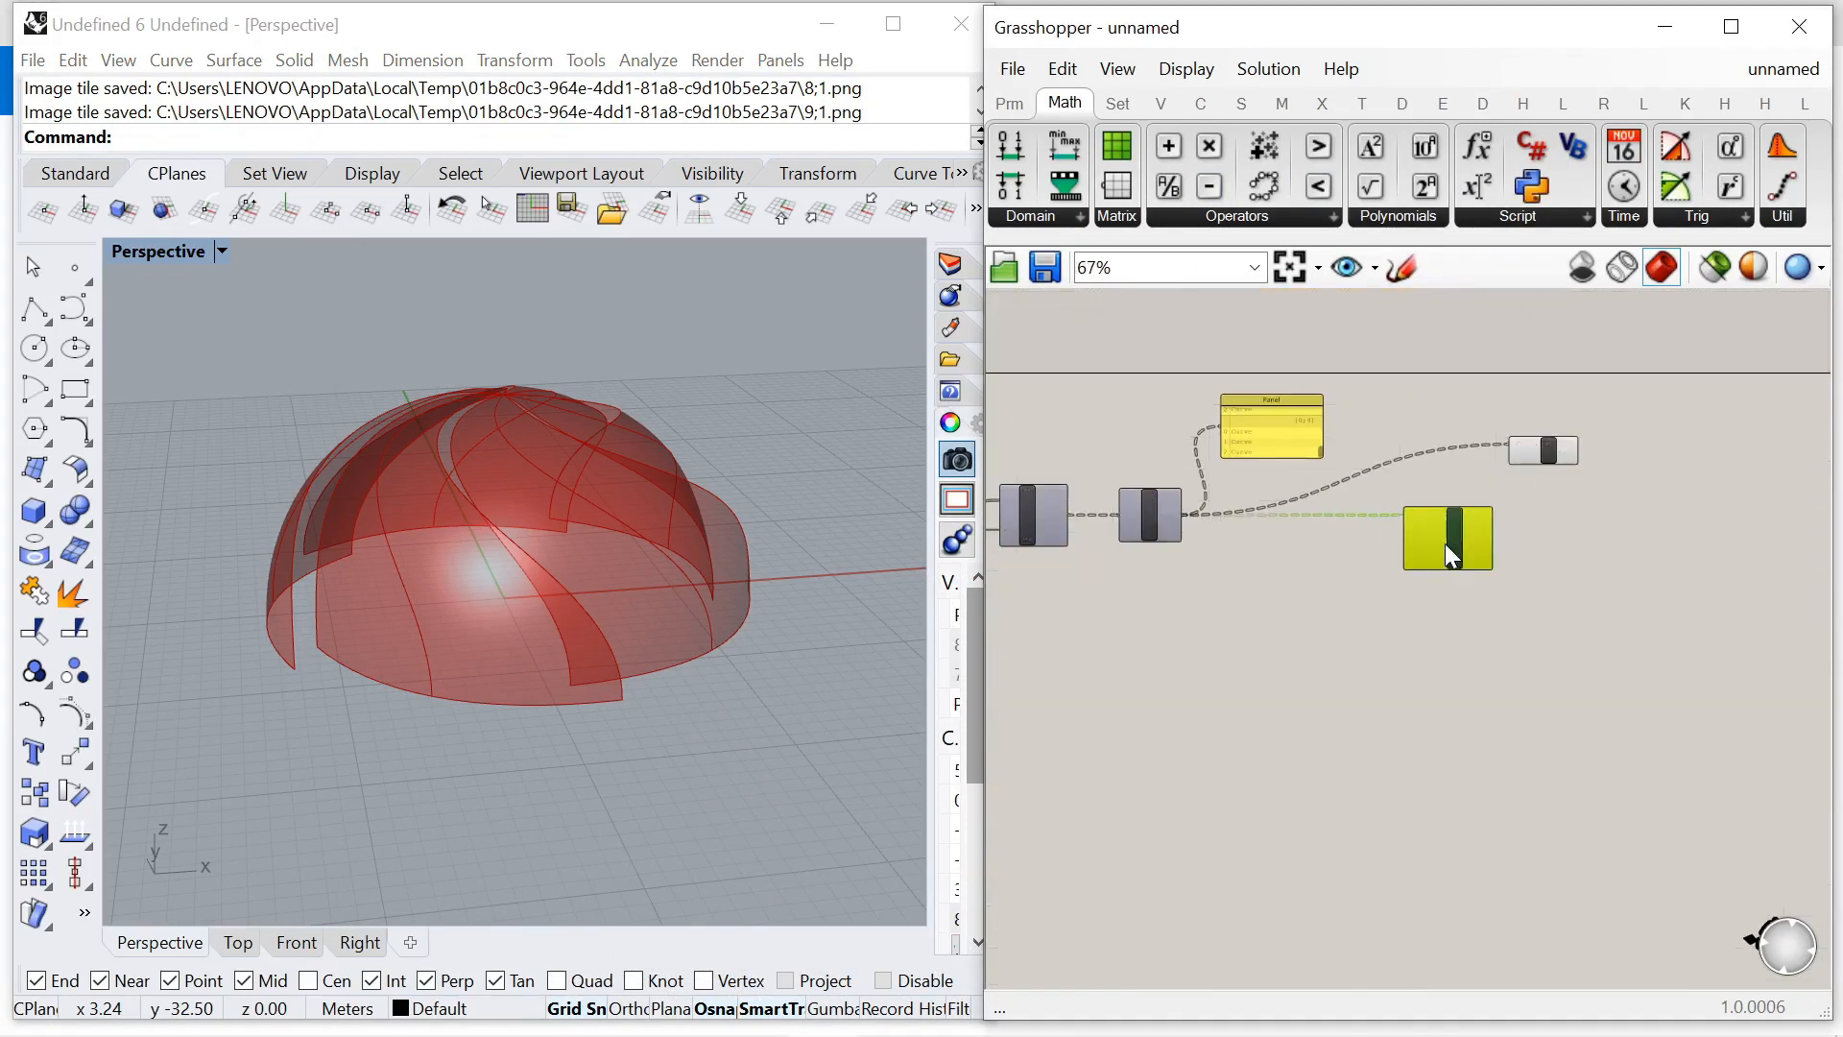
scroll(1299, 590, "up", 3)
Add a Panel containing {1}, wire it into Relative Item's Offset input and shrink it beside that component.
double_click(1300, 588)
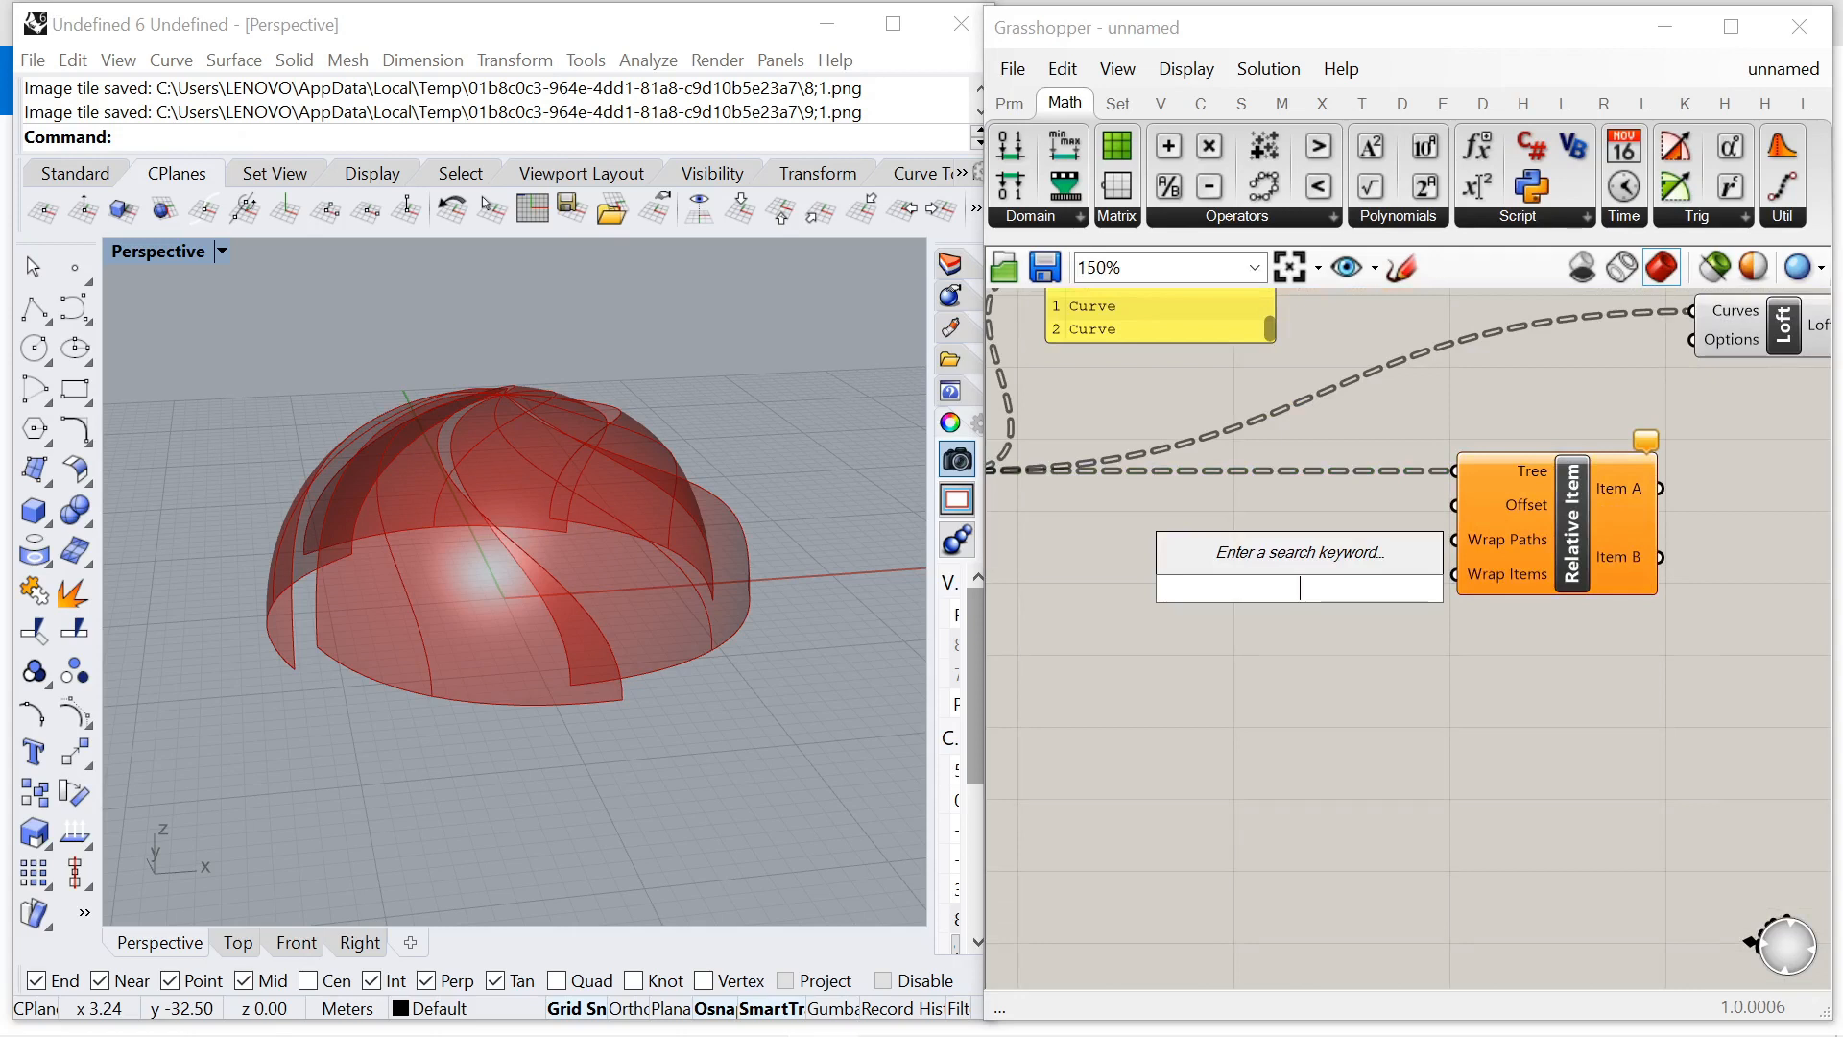
type("panel")
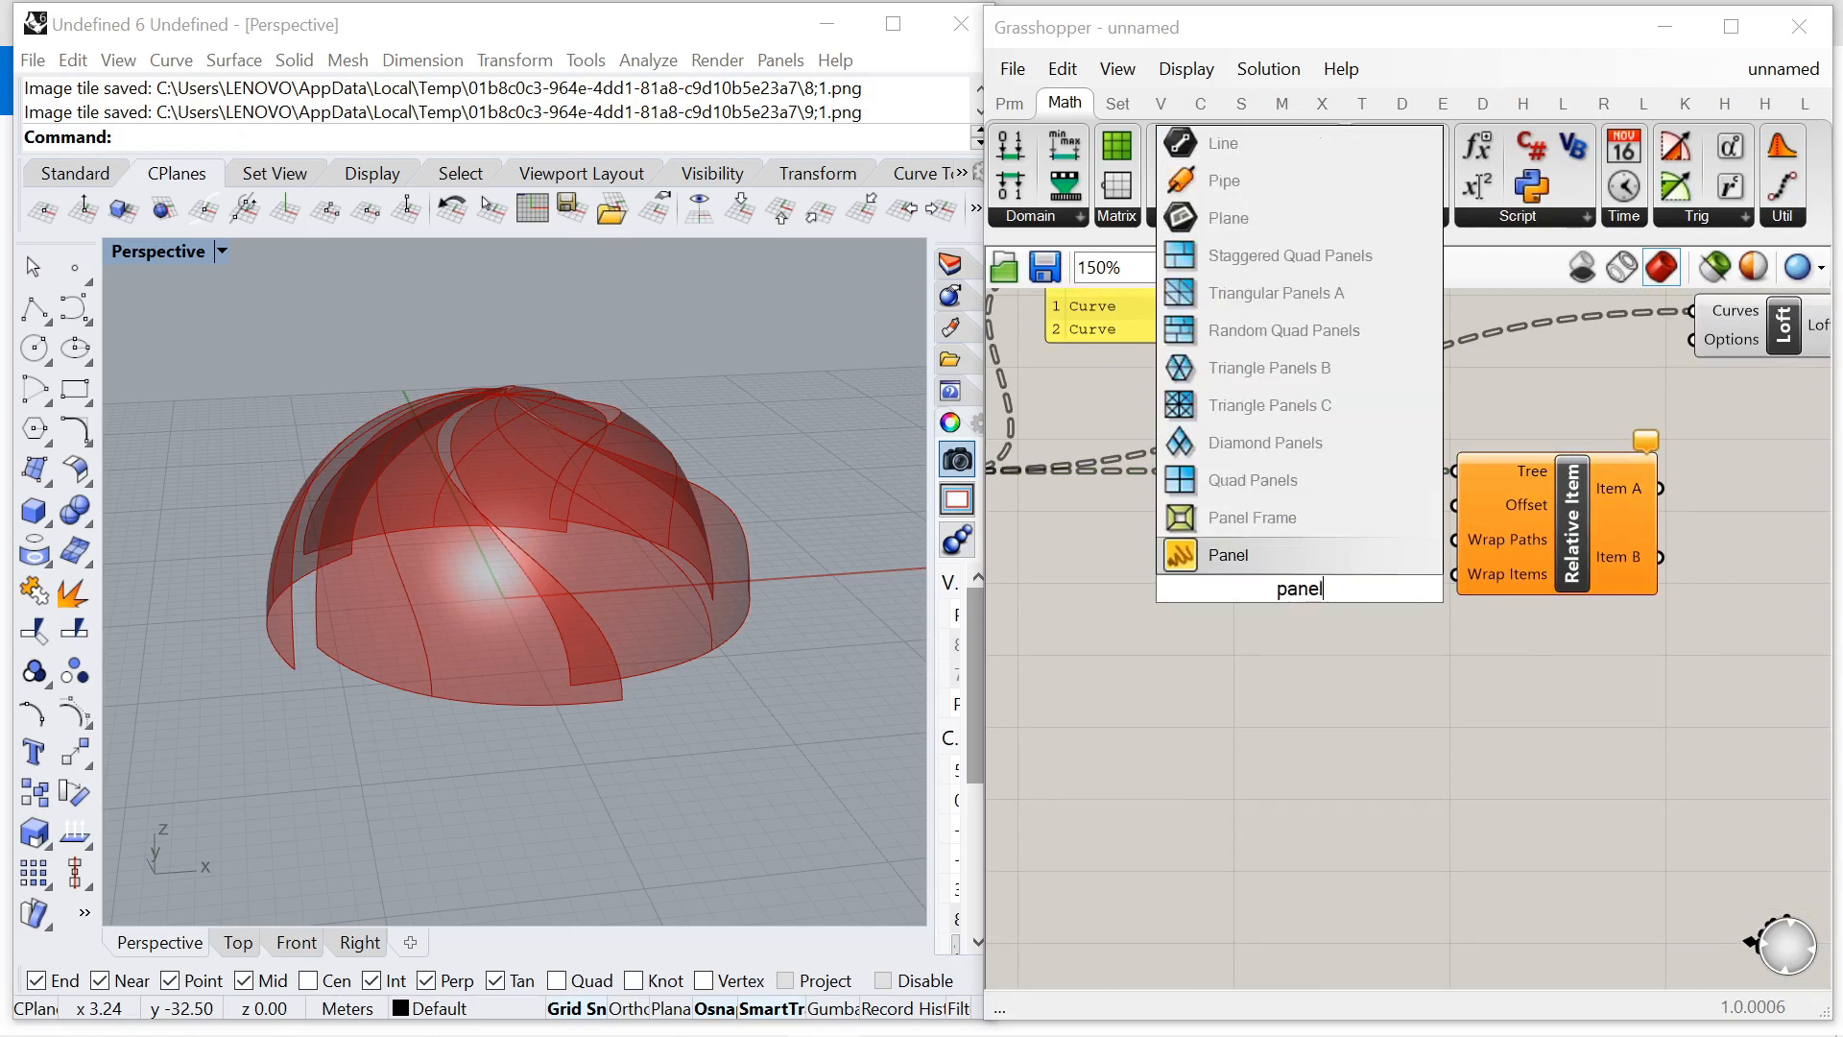
key("Return")
double_click(1300, 590)
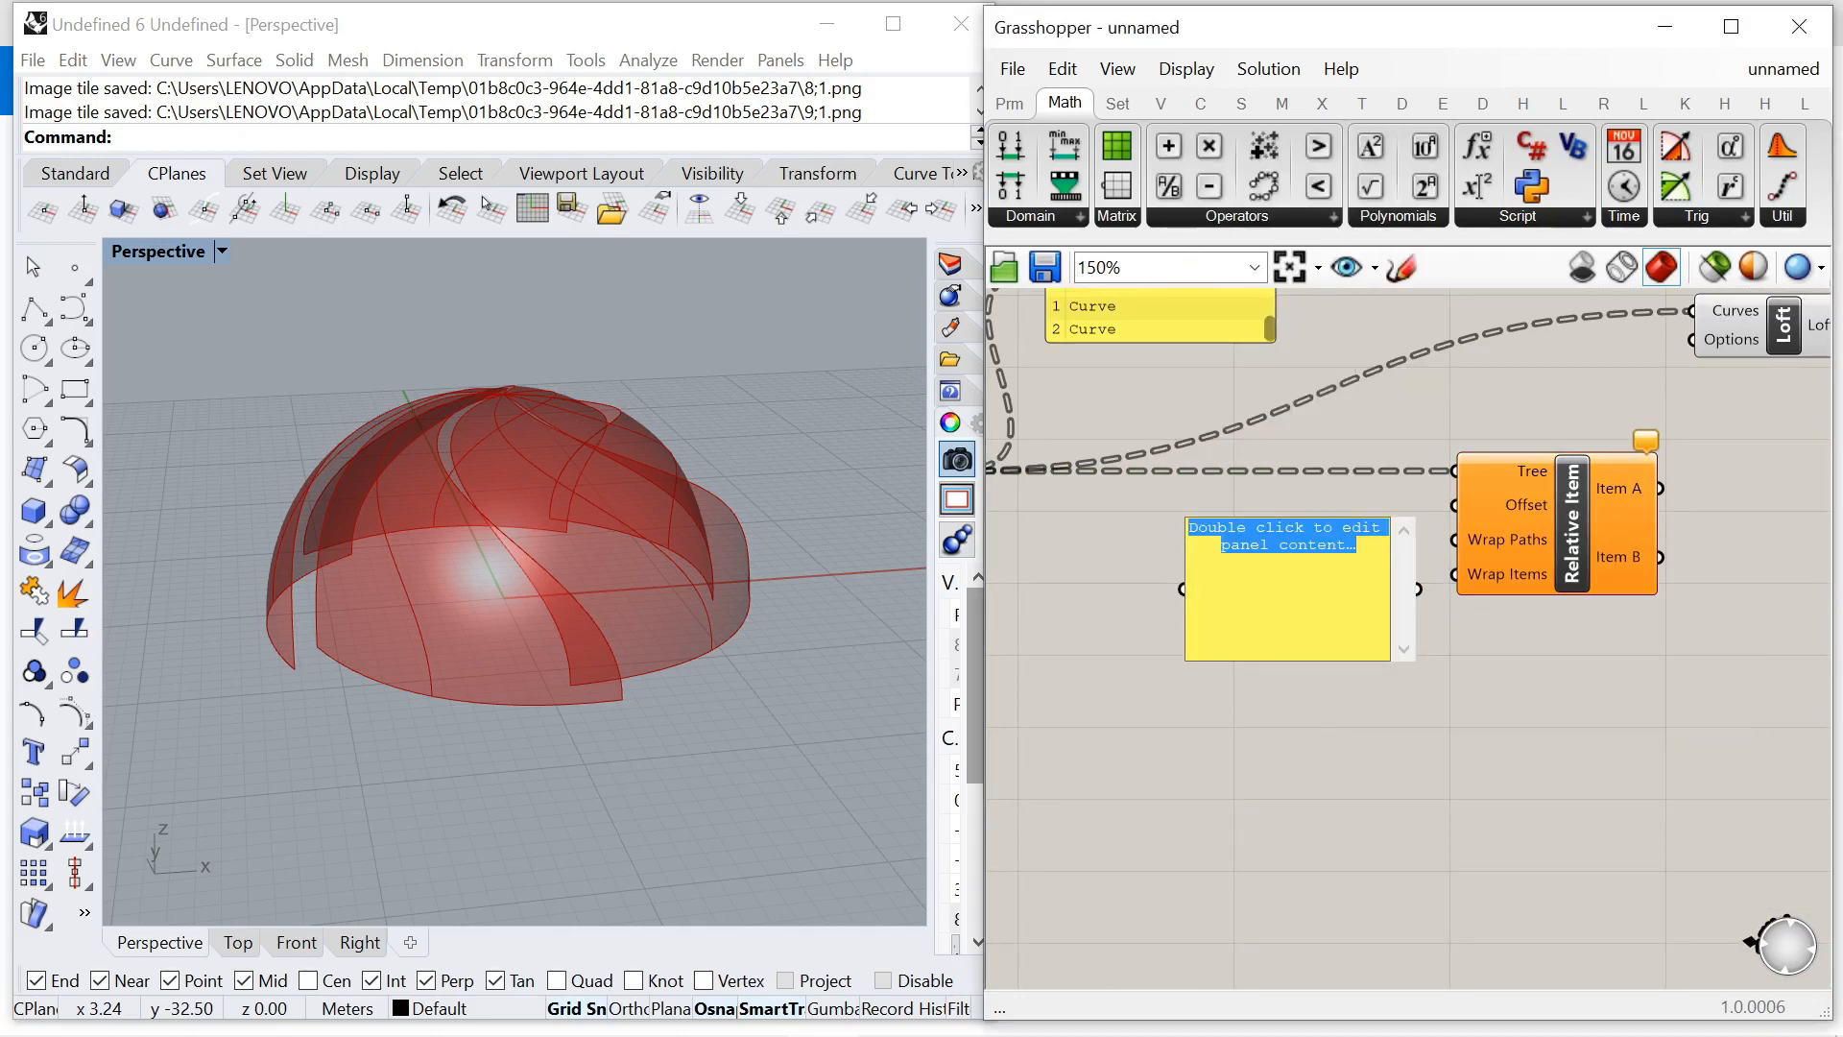
type("{1")
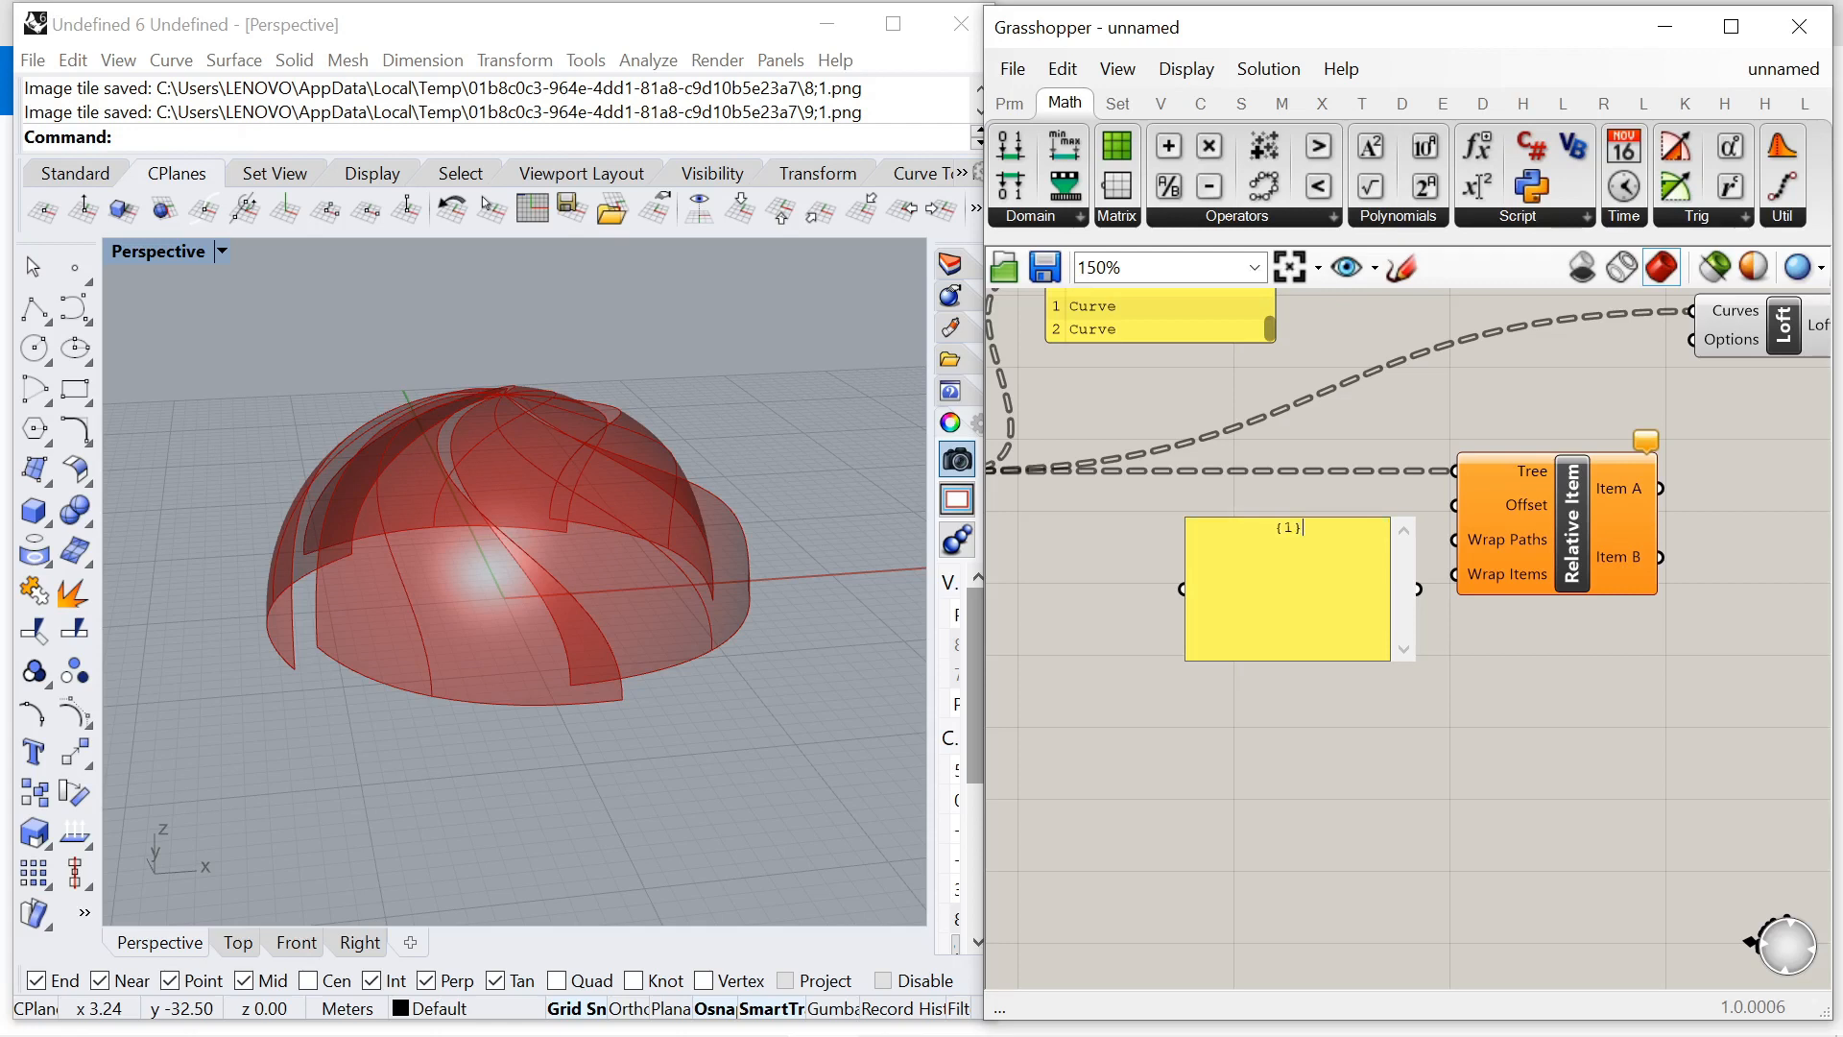
left_click(1391, 733)
scroll(1382, 561, "up", 2)
left_click_drag(1437, 602, 1485, 487)
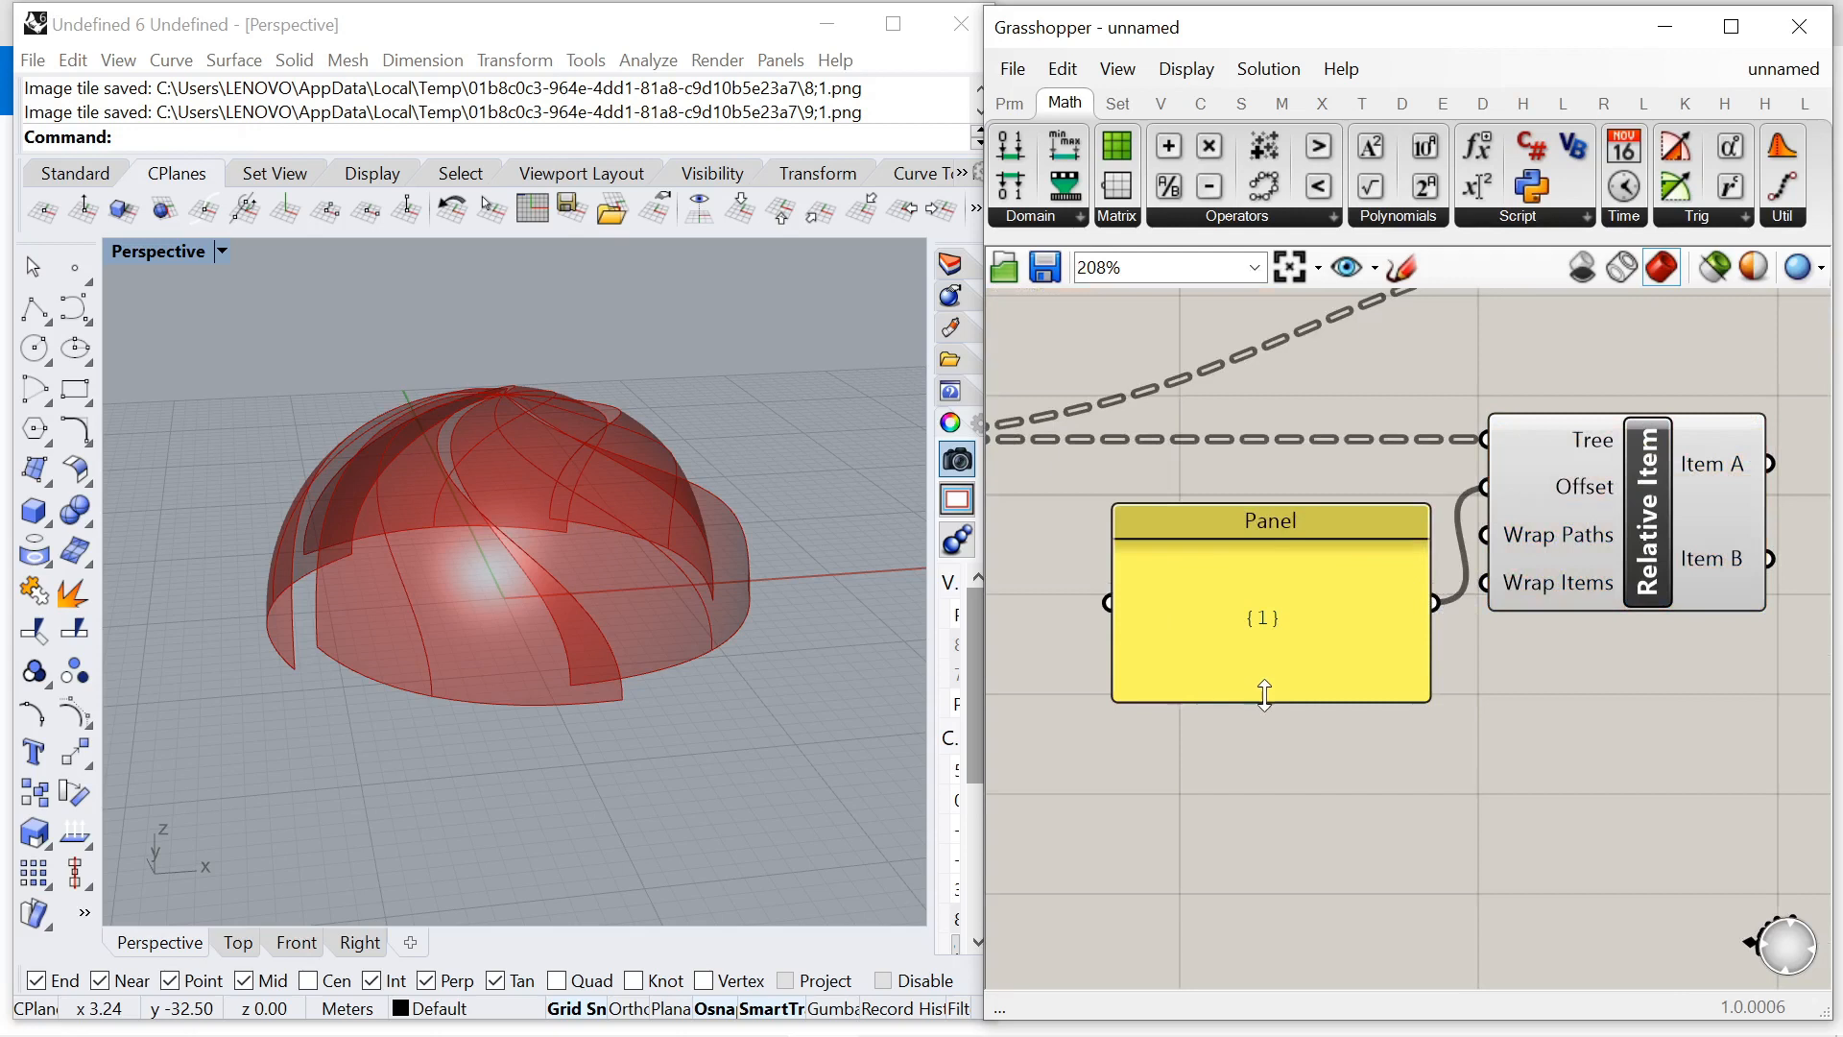
left_click_drag(1268, 699, 1260, 549)
left_click_drag(1114, 523, 1236, 480)
Add a Boolean Toggle set to True, wire it into Relative Item's Wrap Paths input and place it below the {1} Panel.
double_click(1254, 595)
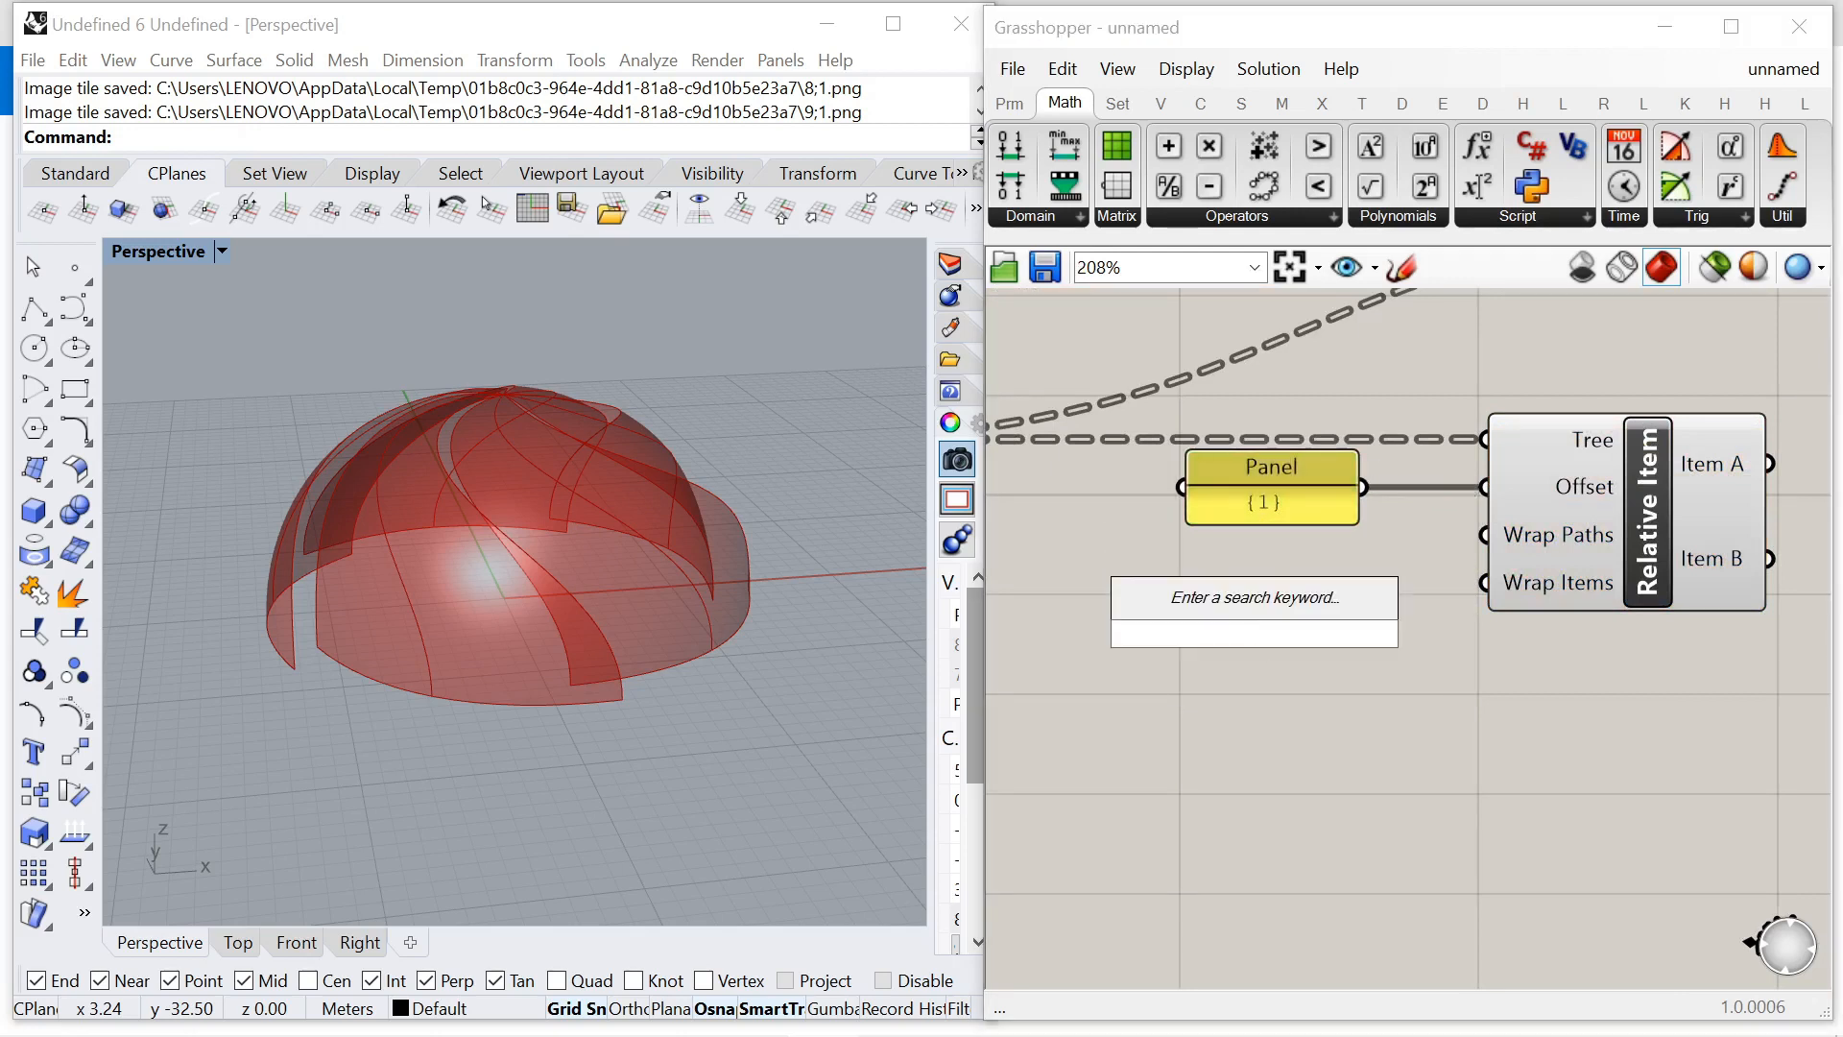
type("boolean")
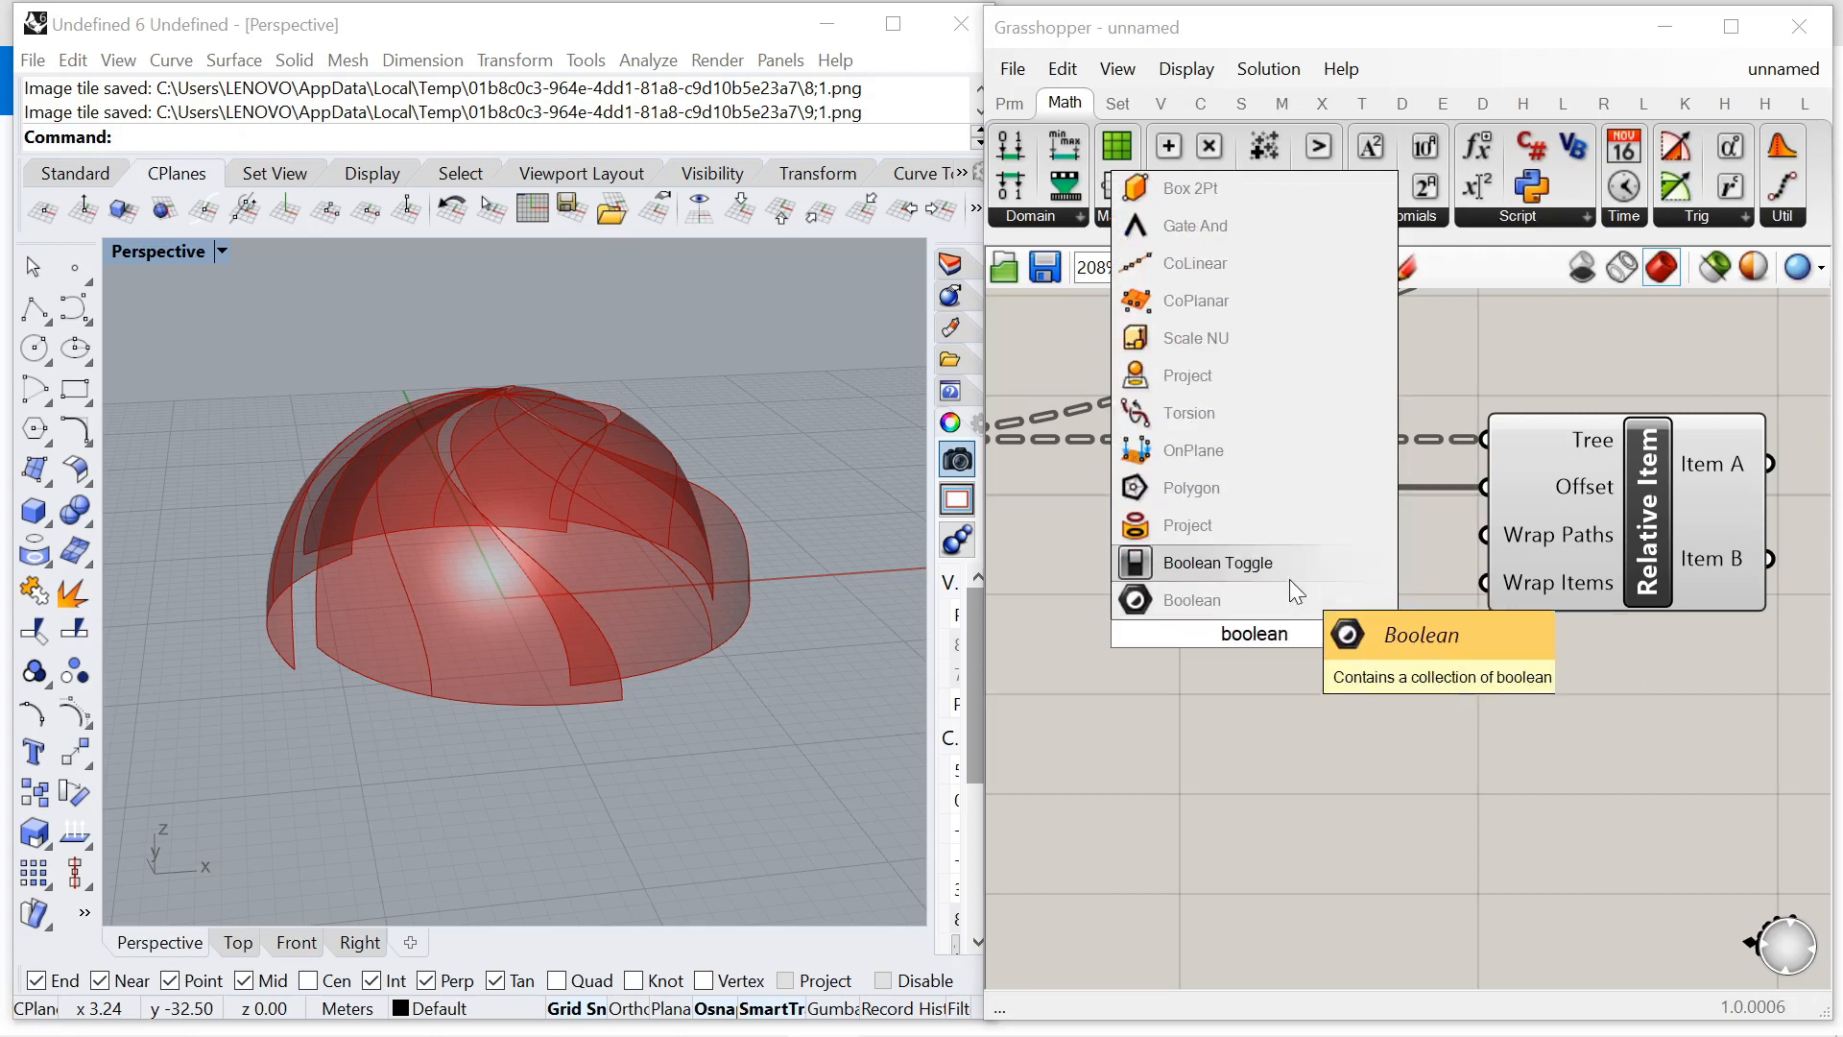
left_click(1290, 576)
left_click(1348, 630)
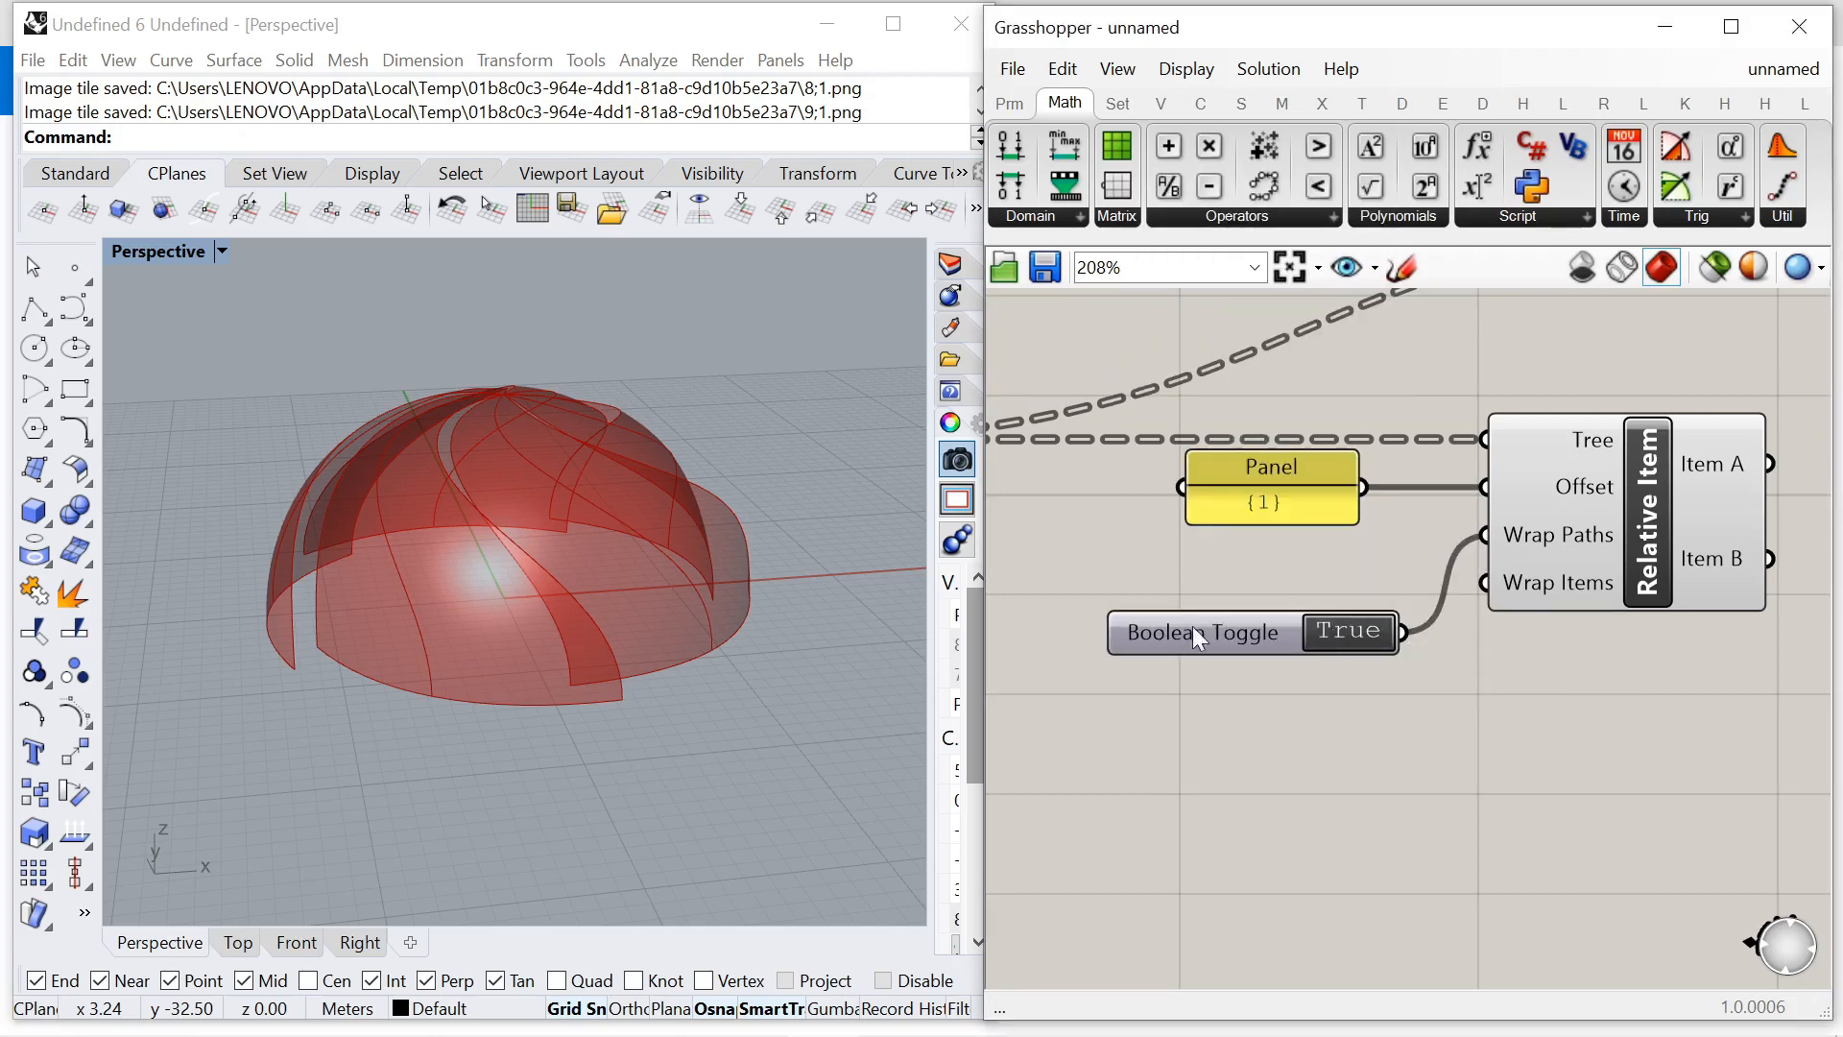
left_click_drag(1172, 629, 1156, 549)
scroll(1210, 551, "down", 2)
Check Relative Item's outputs and simplify its Tree input.
right_click_drag(1694, 464, 1406, 514)
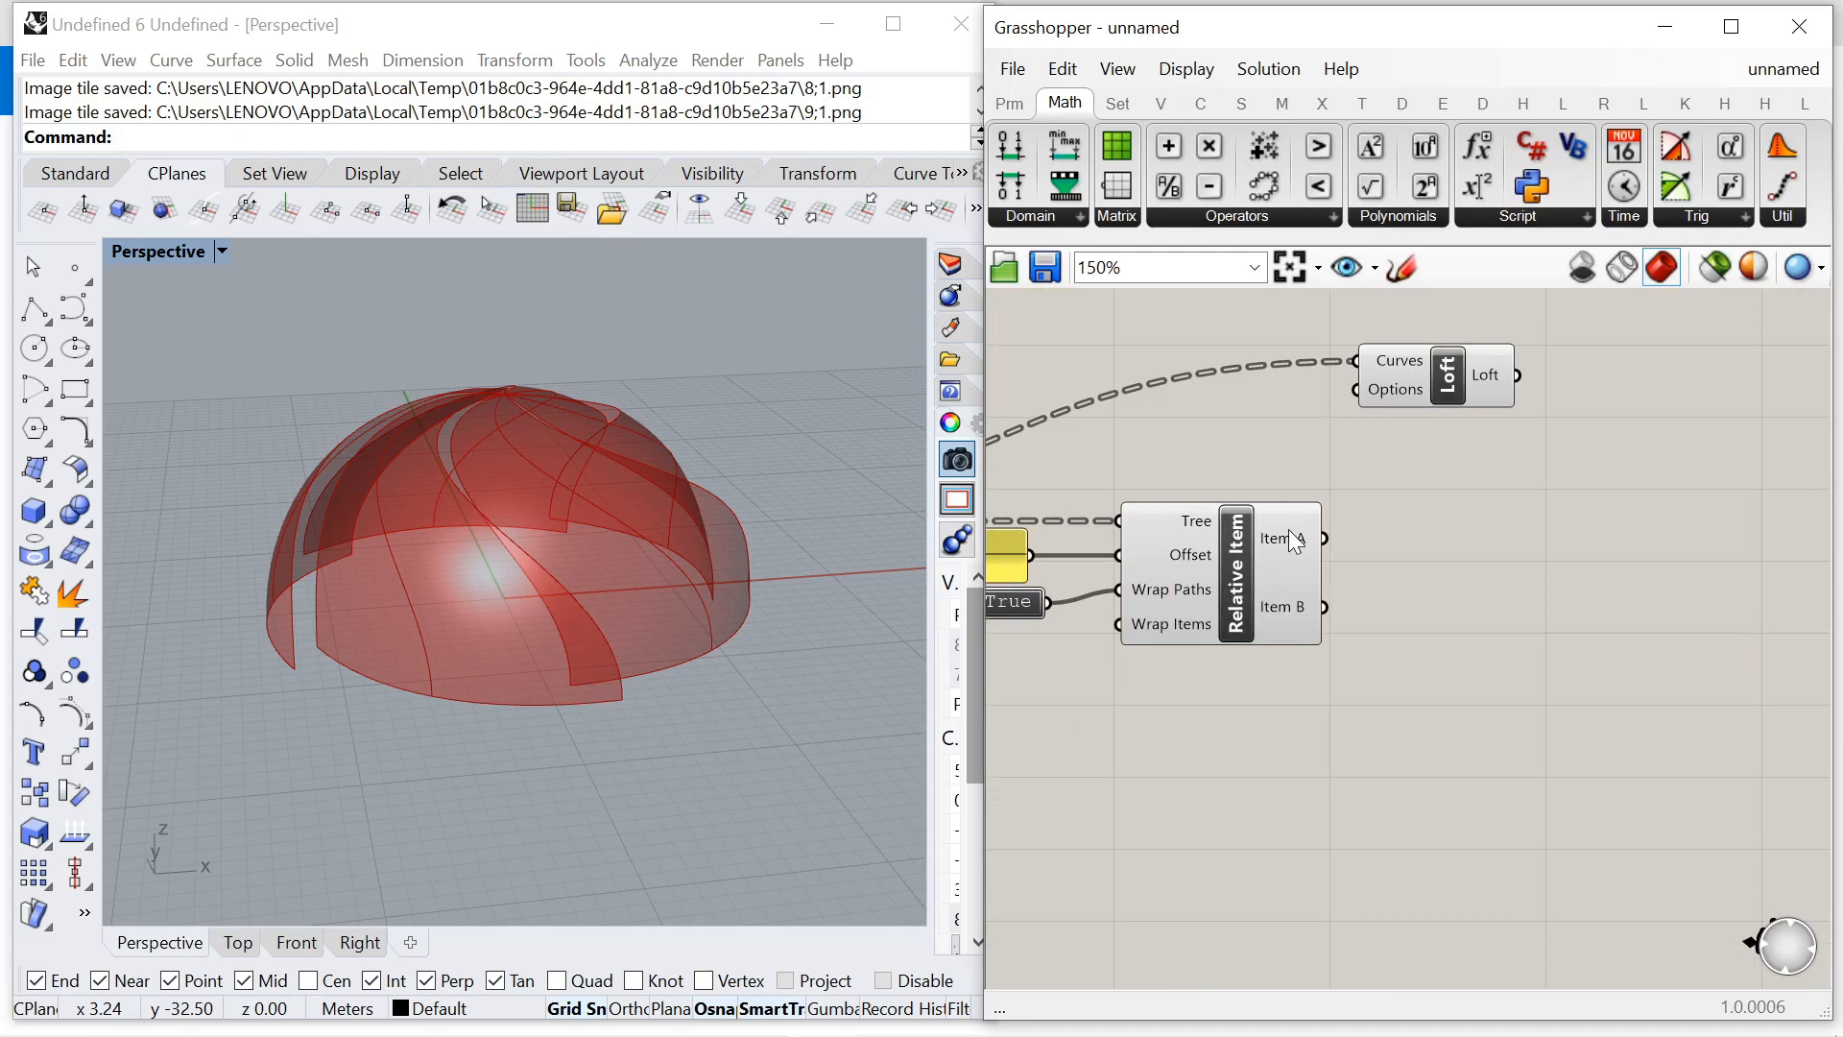
scroll(1420, 566, "down", 3)
scroll(1352, 573, "up", 3)
scroll(1392, 530, "up", 1)
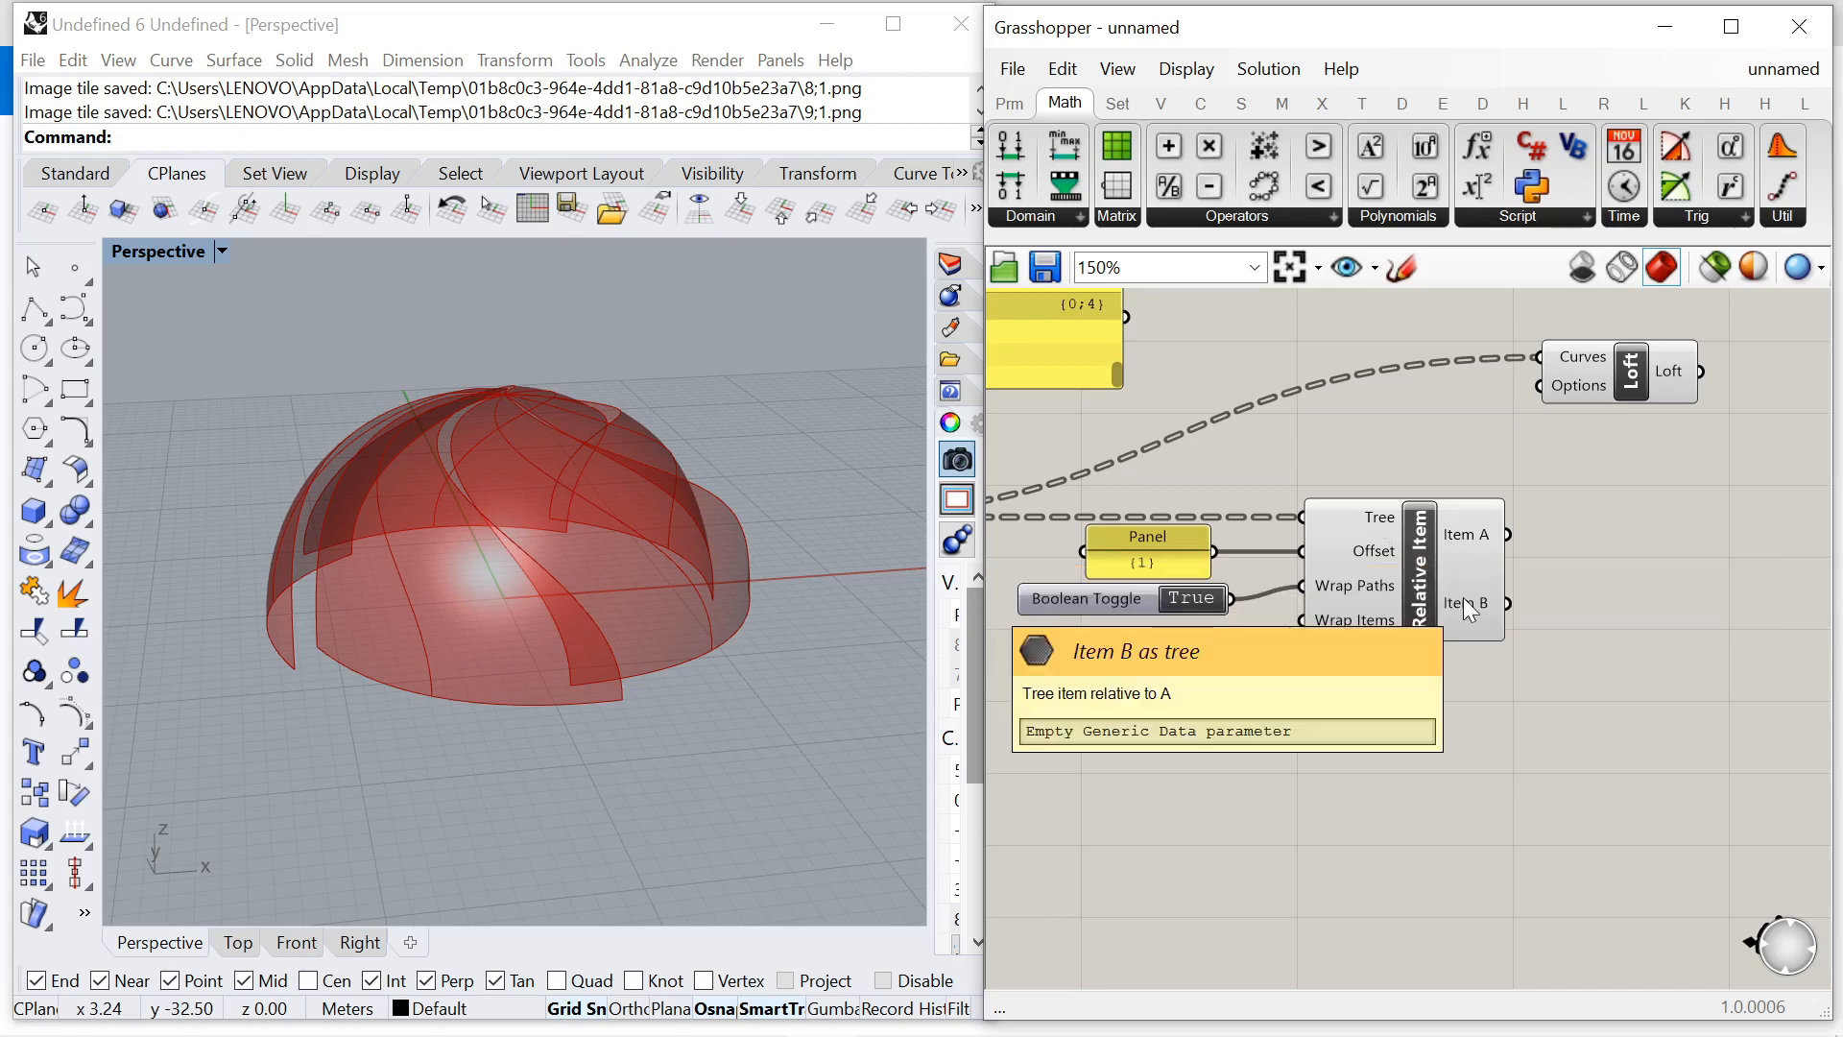
right_click(1379, 531)
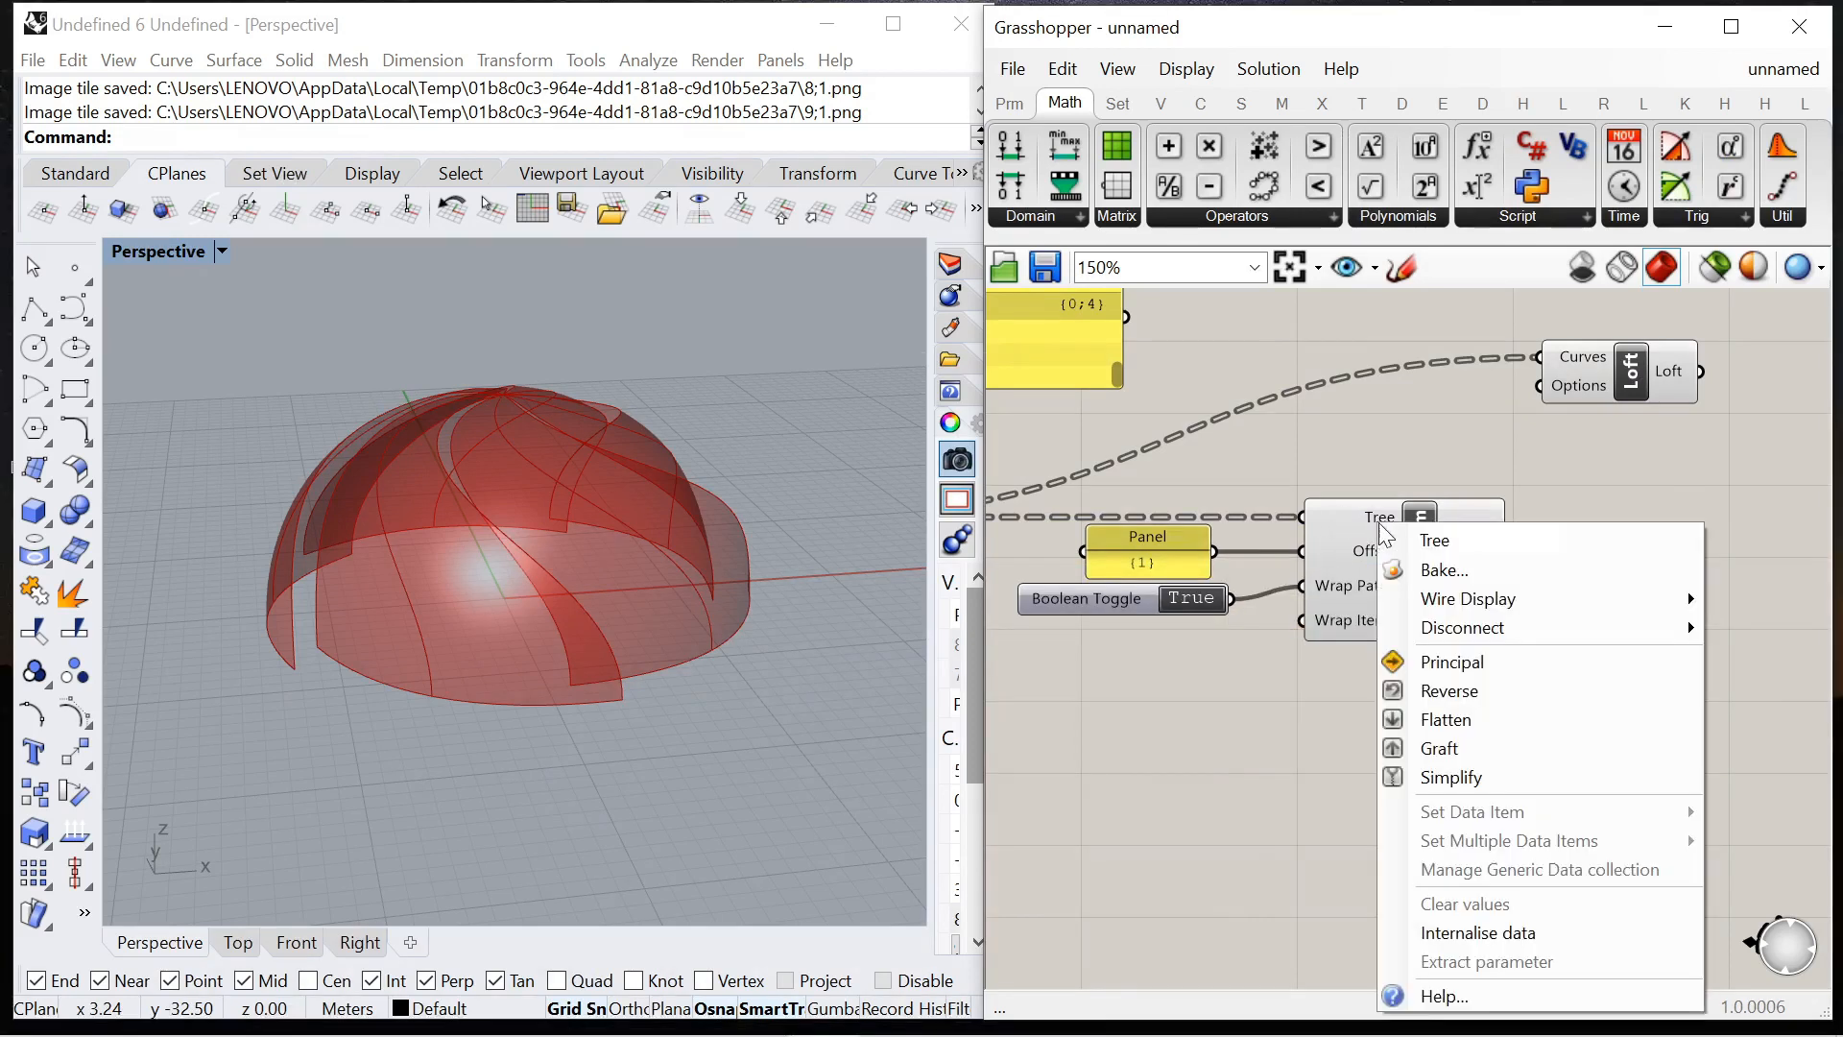
left_click(1434, 776)
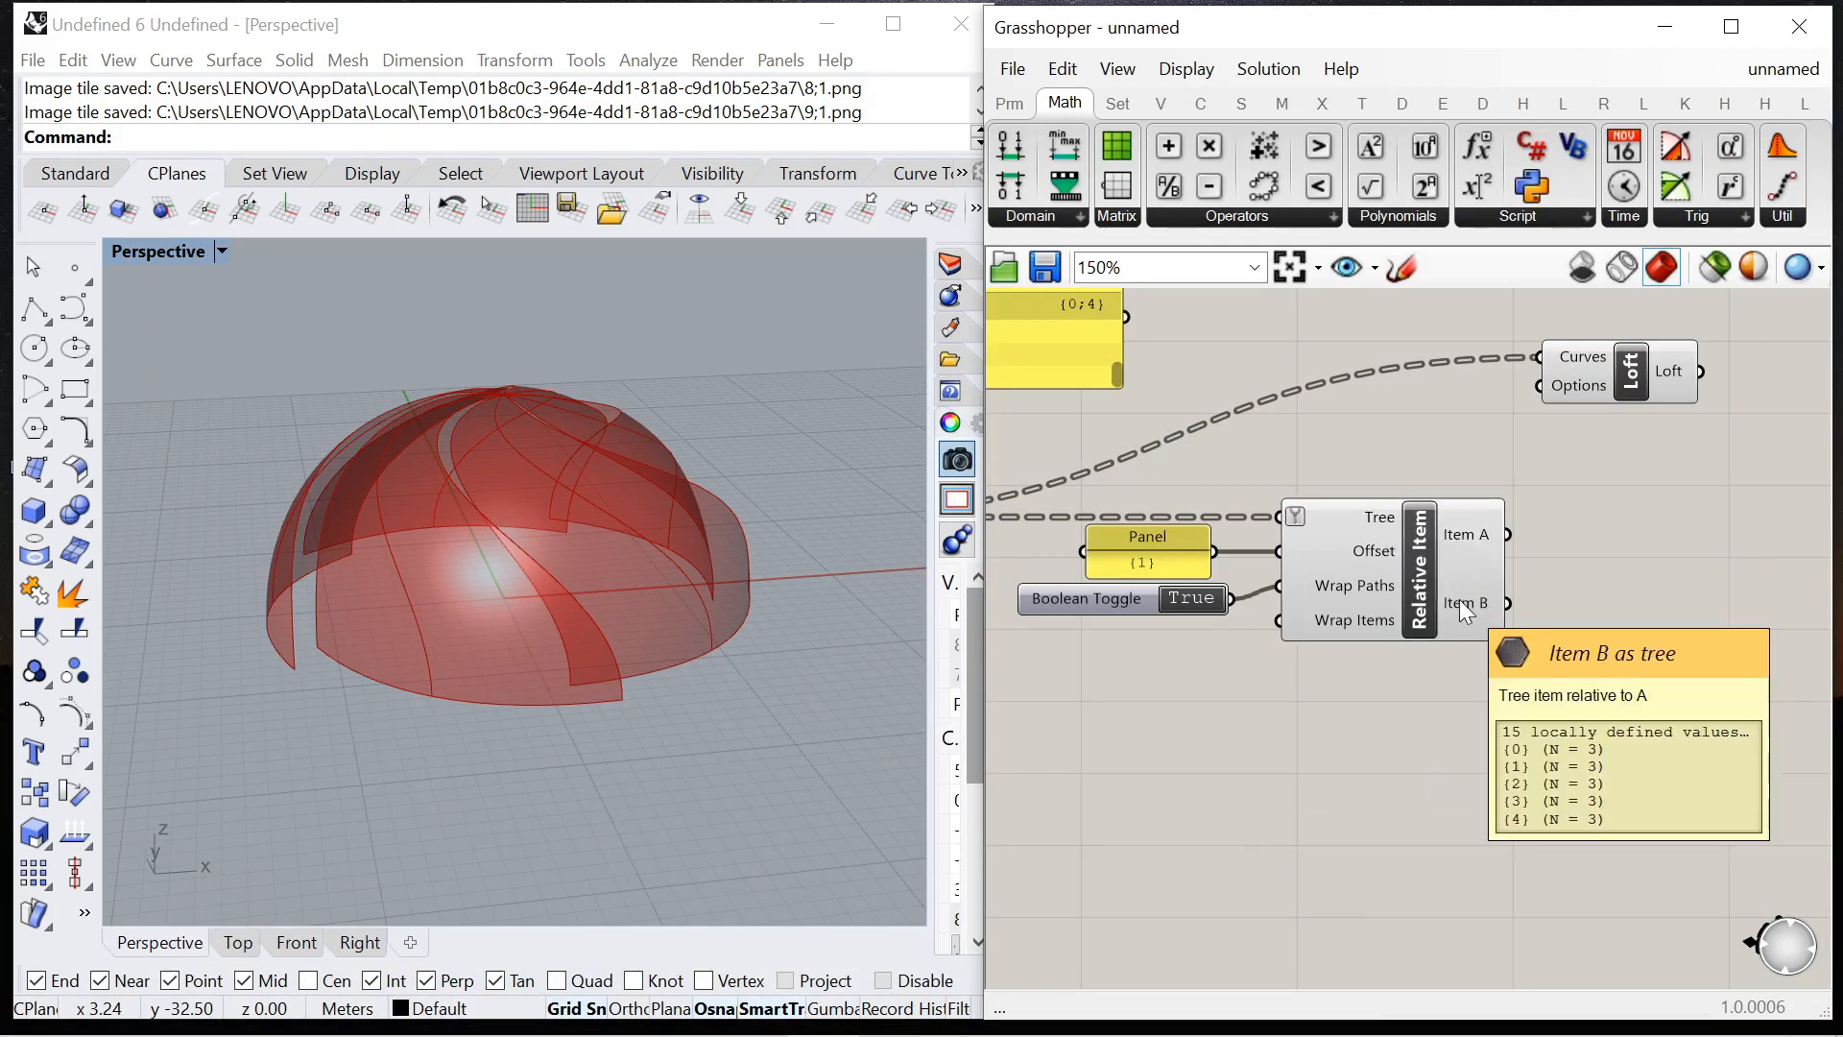
Add a List Item component beside Relative Item and wire Item A into its List input.
scroll(1475, 514, "down", 3)
scroll(1498, 563, "up", 3)
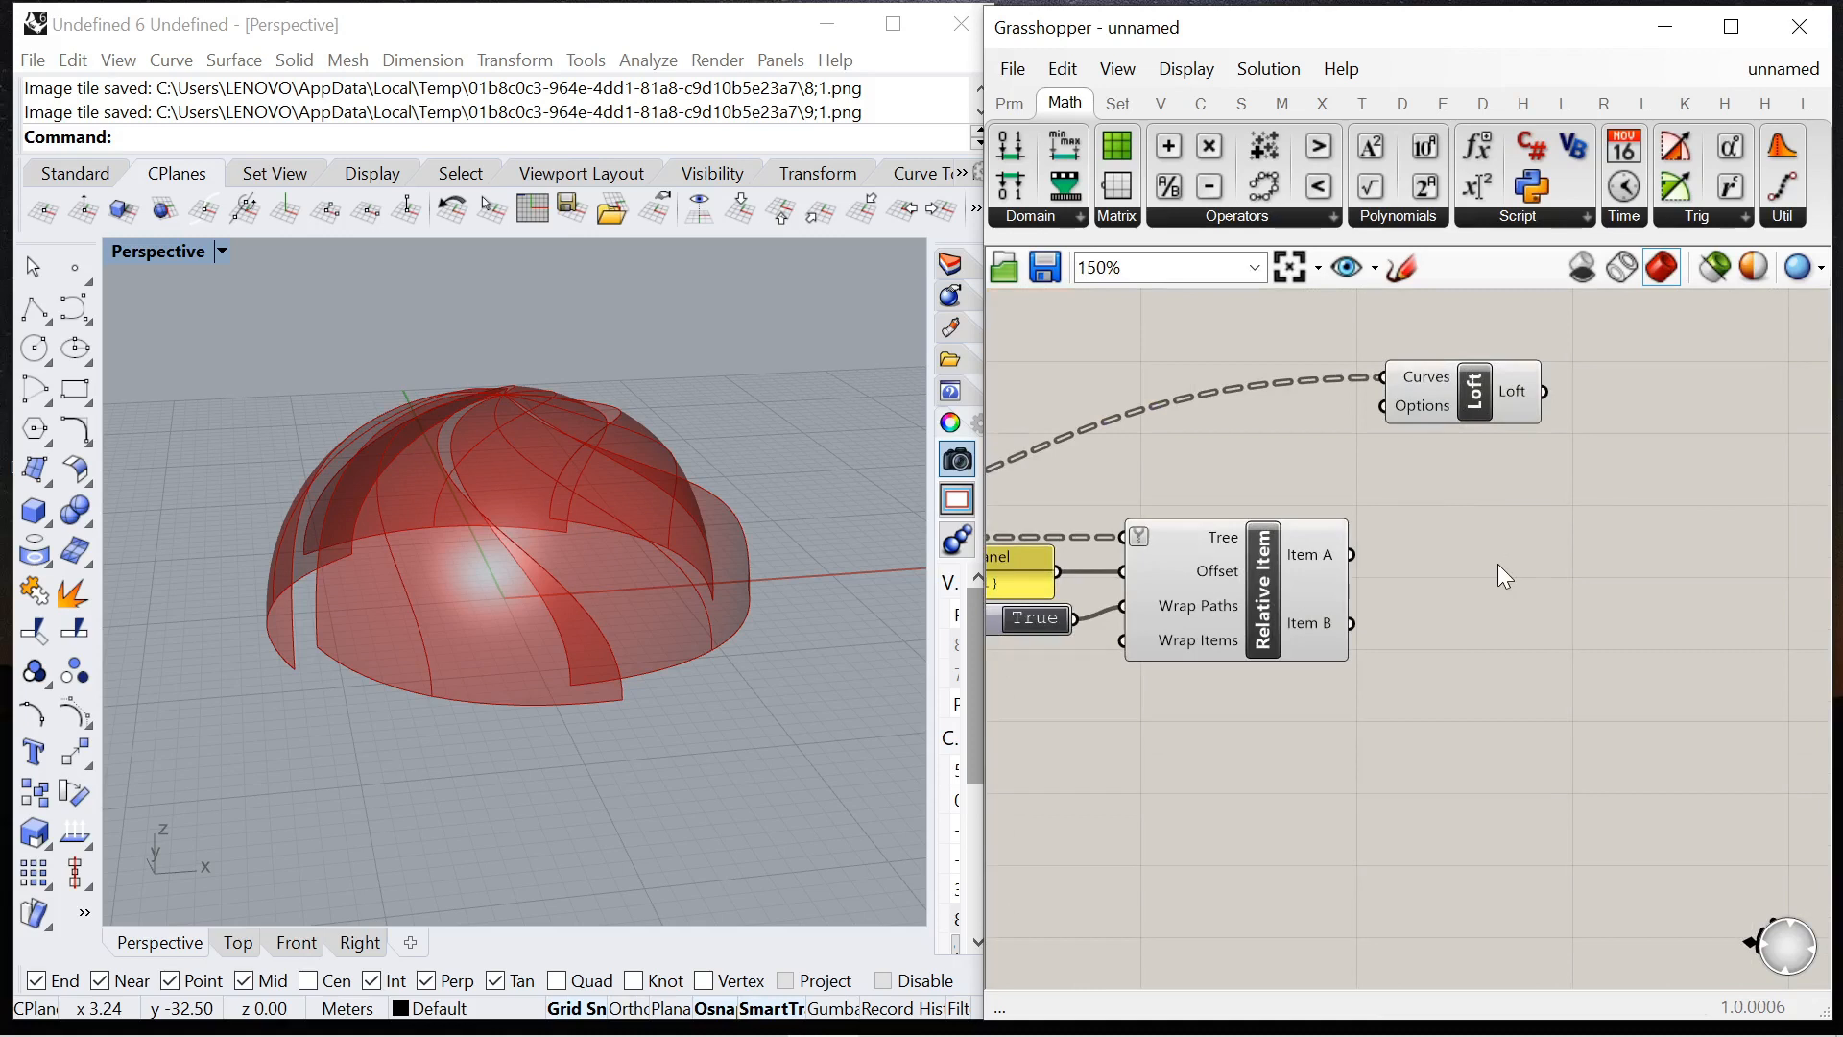
double_click(1518, 551)
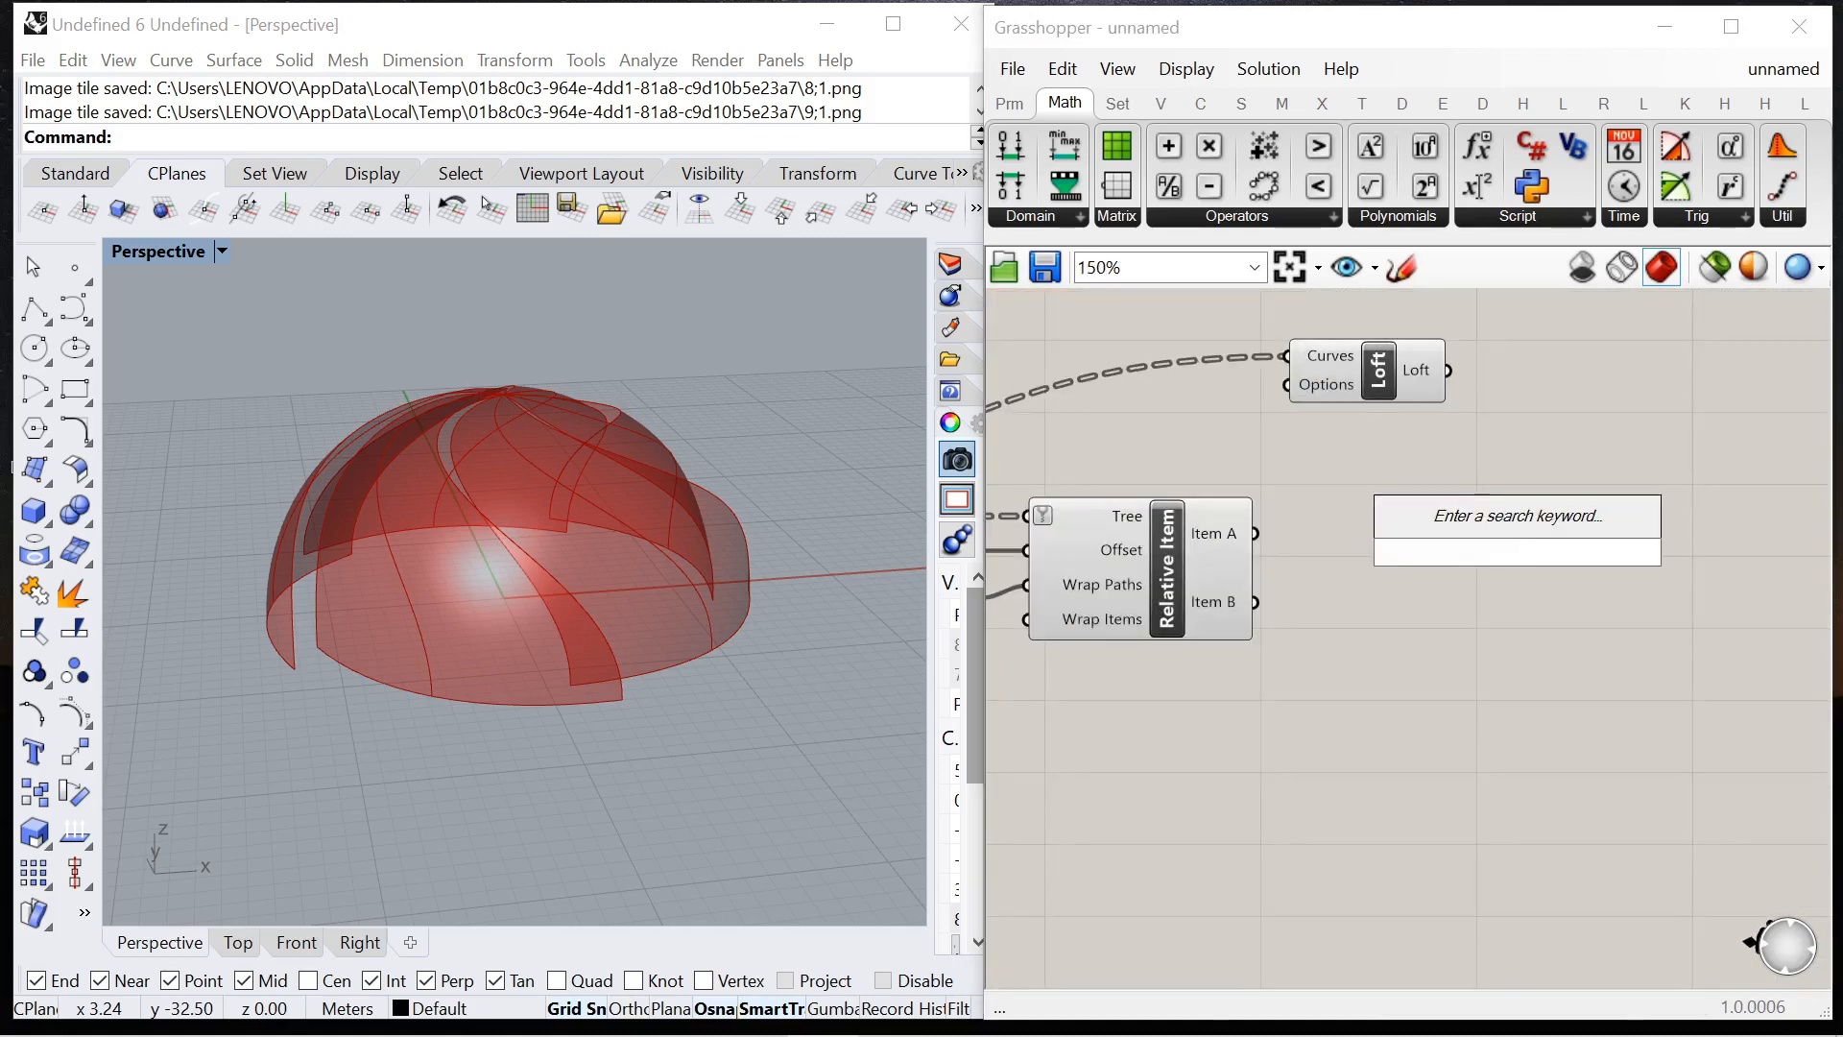
type("list")
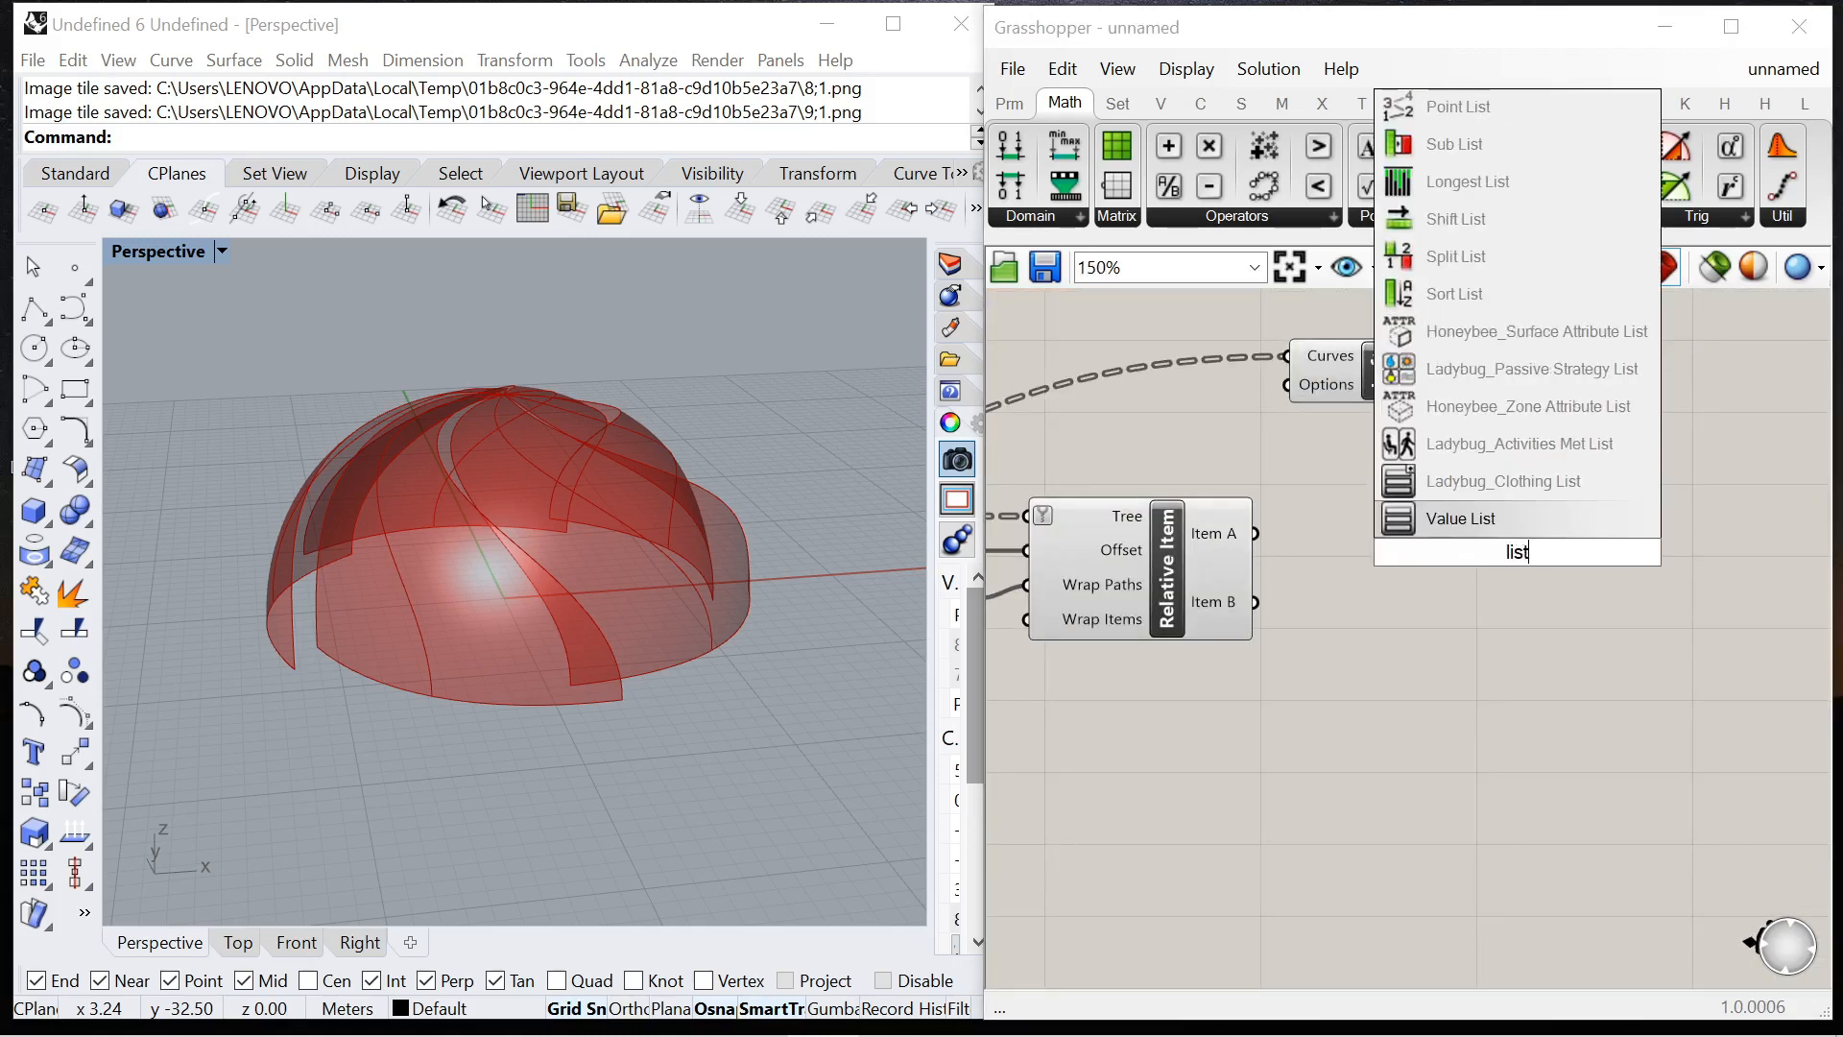
type(" item")
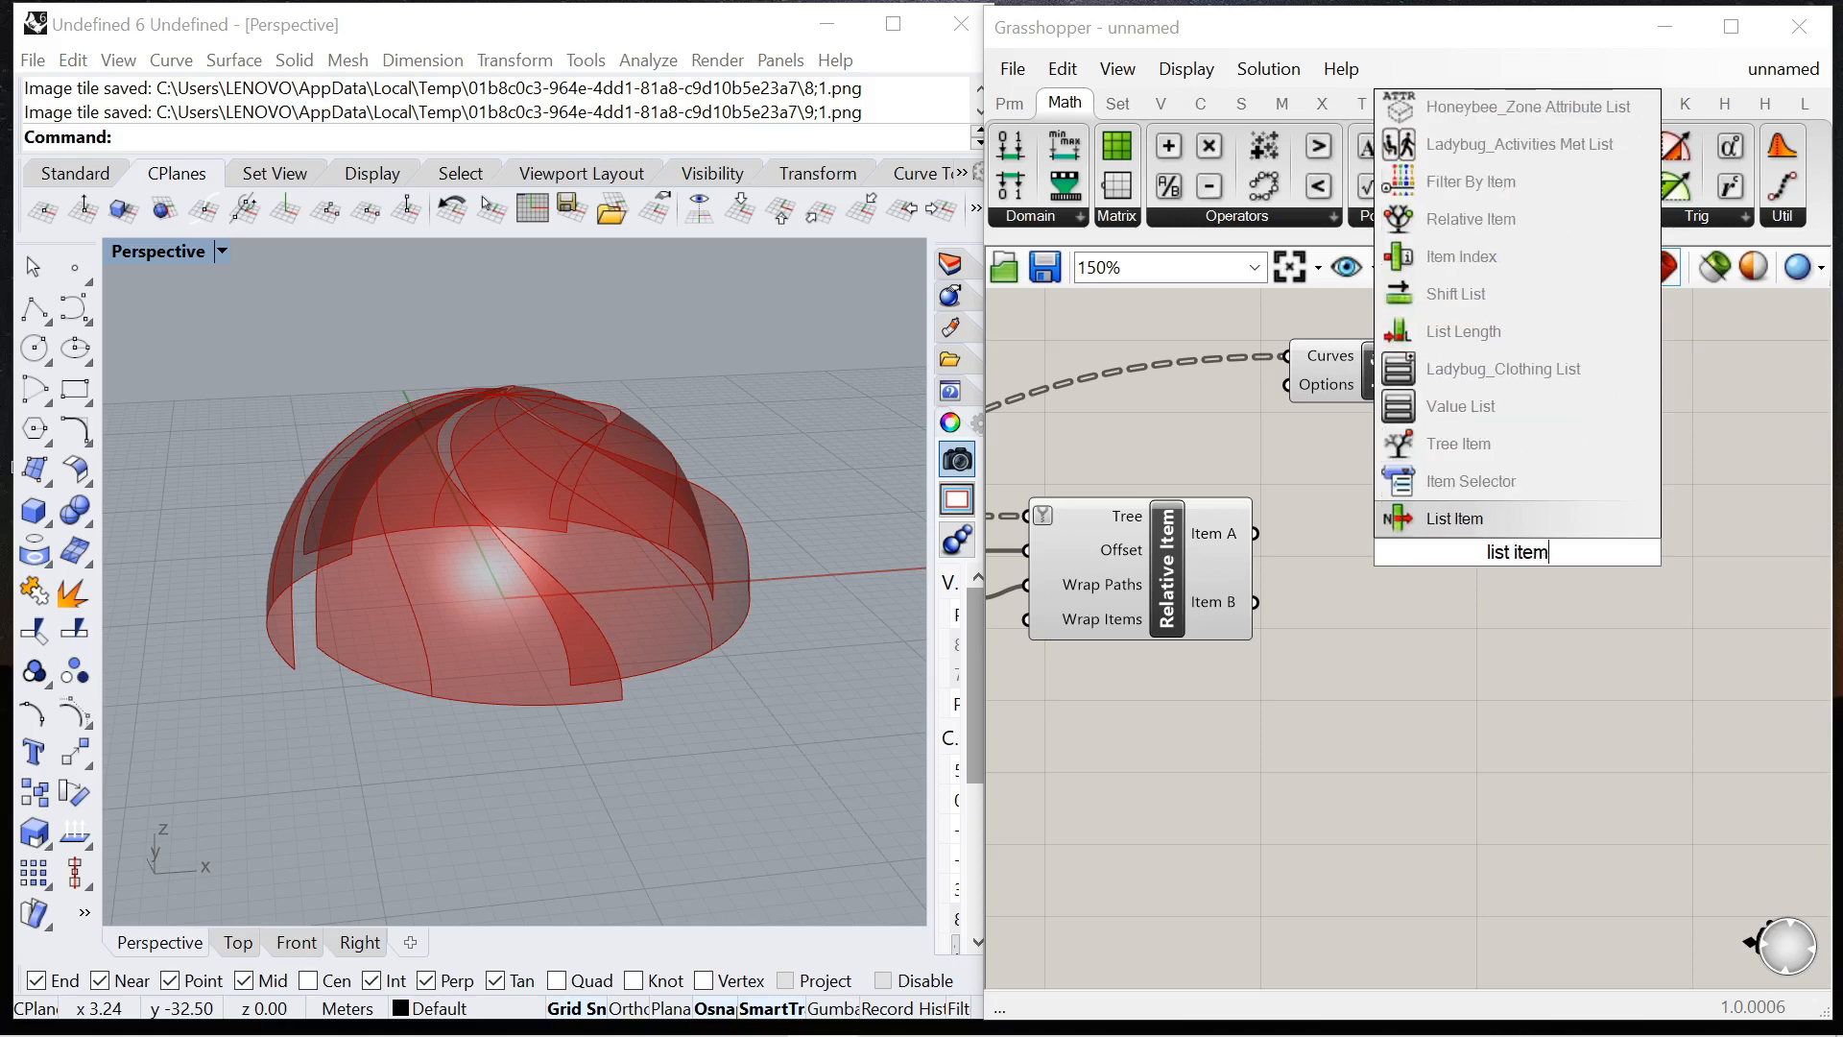
key("Return")
left_click_drag(1375, 528, 1469, 521)
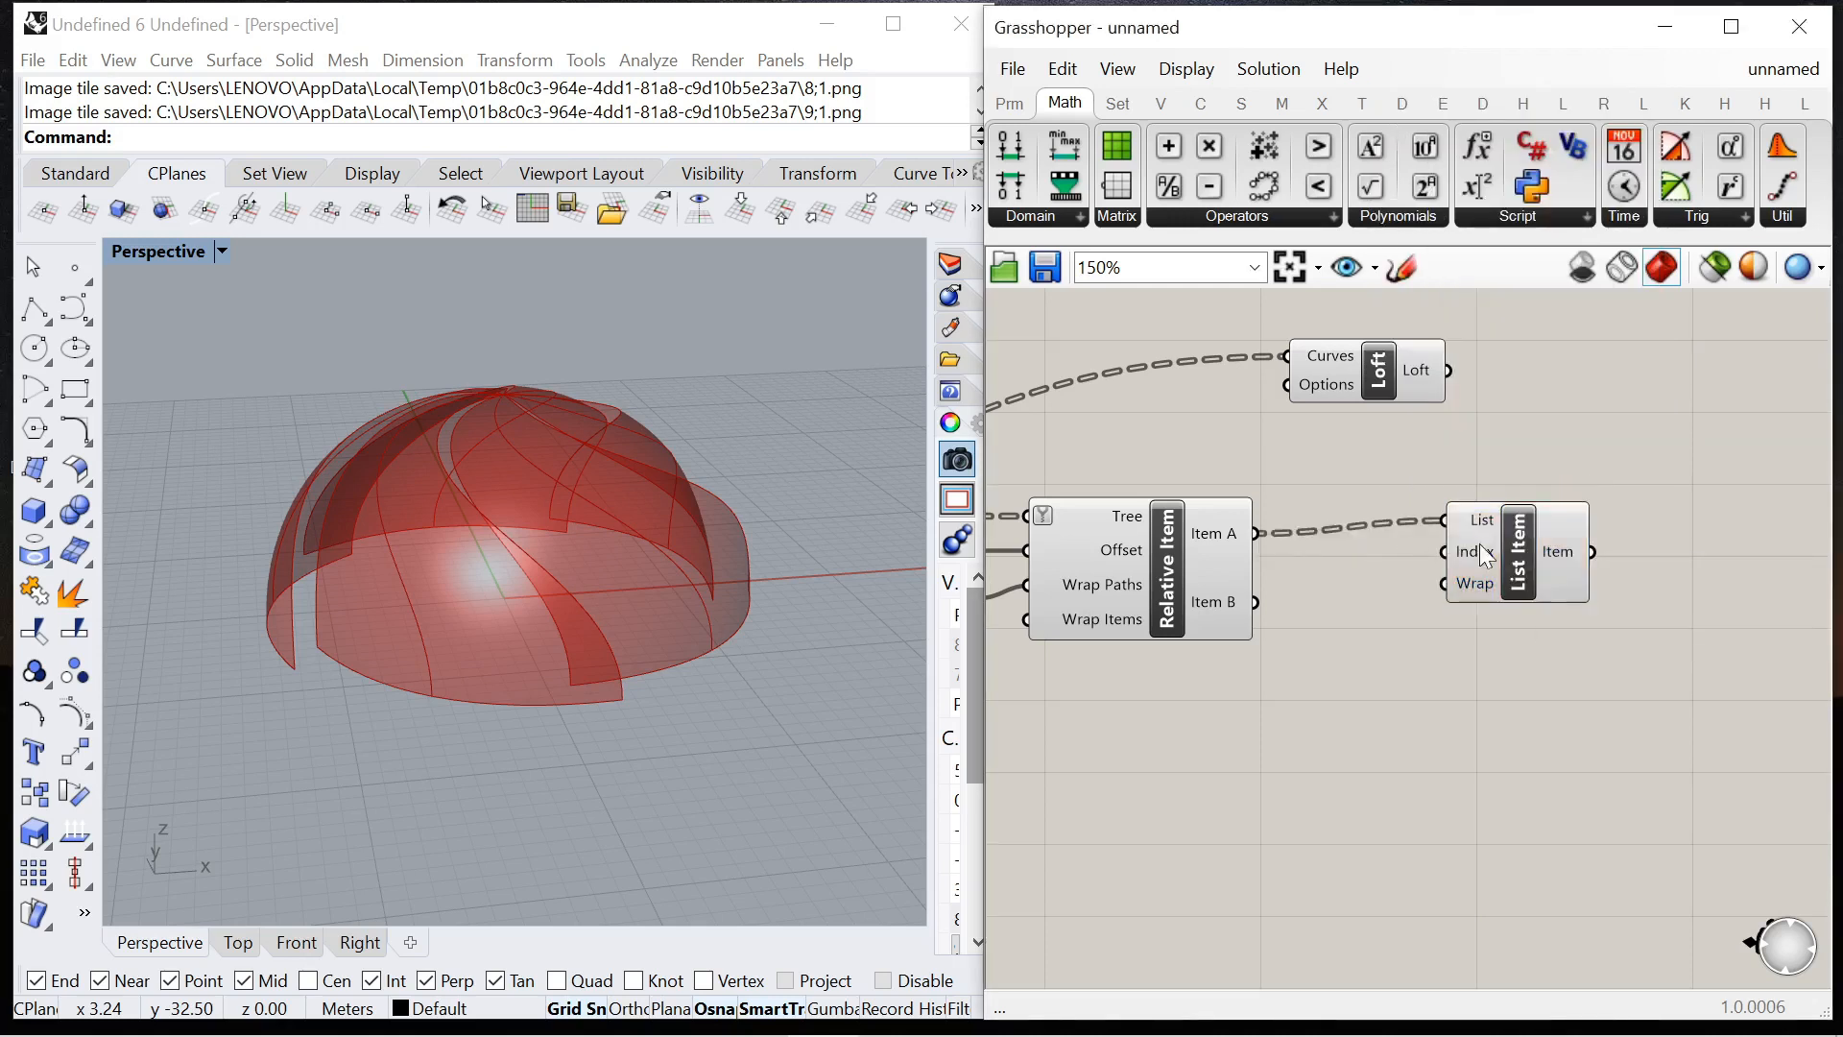
Duplicate the List Item below the original and wire Relative Item's Item B into the copy's List input.
left_click(1524, 572)
right_click_drag(790, 708, 600, 703)
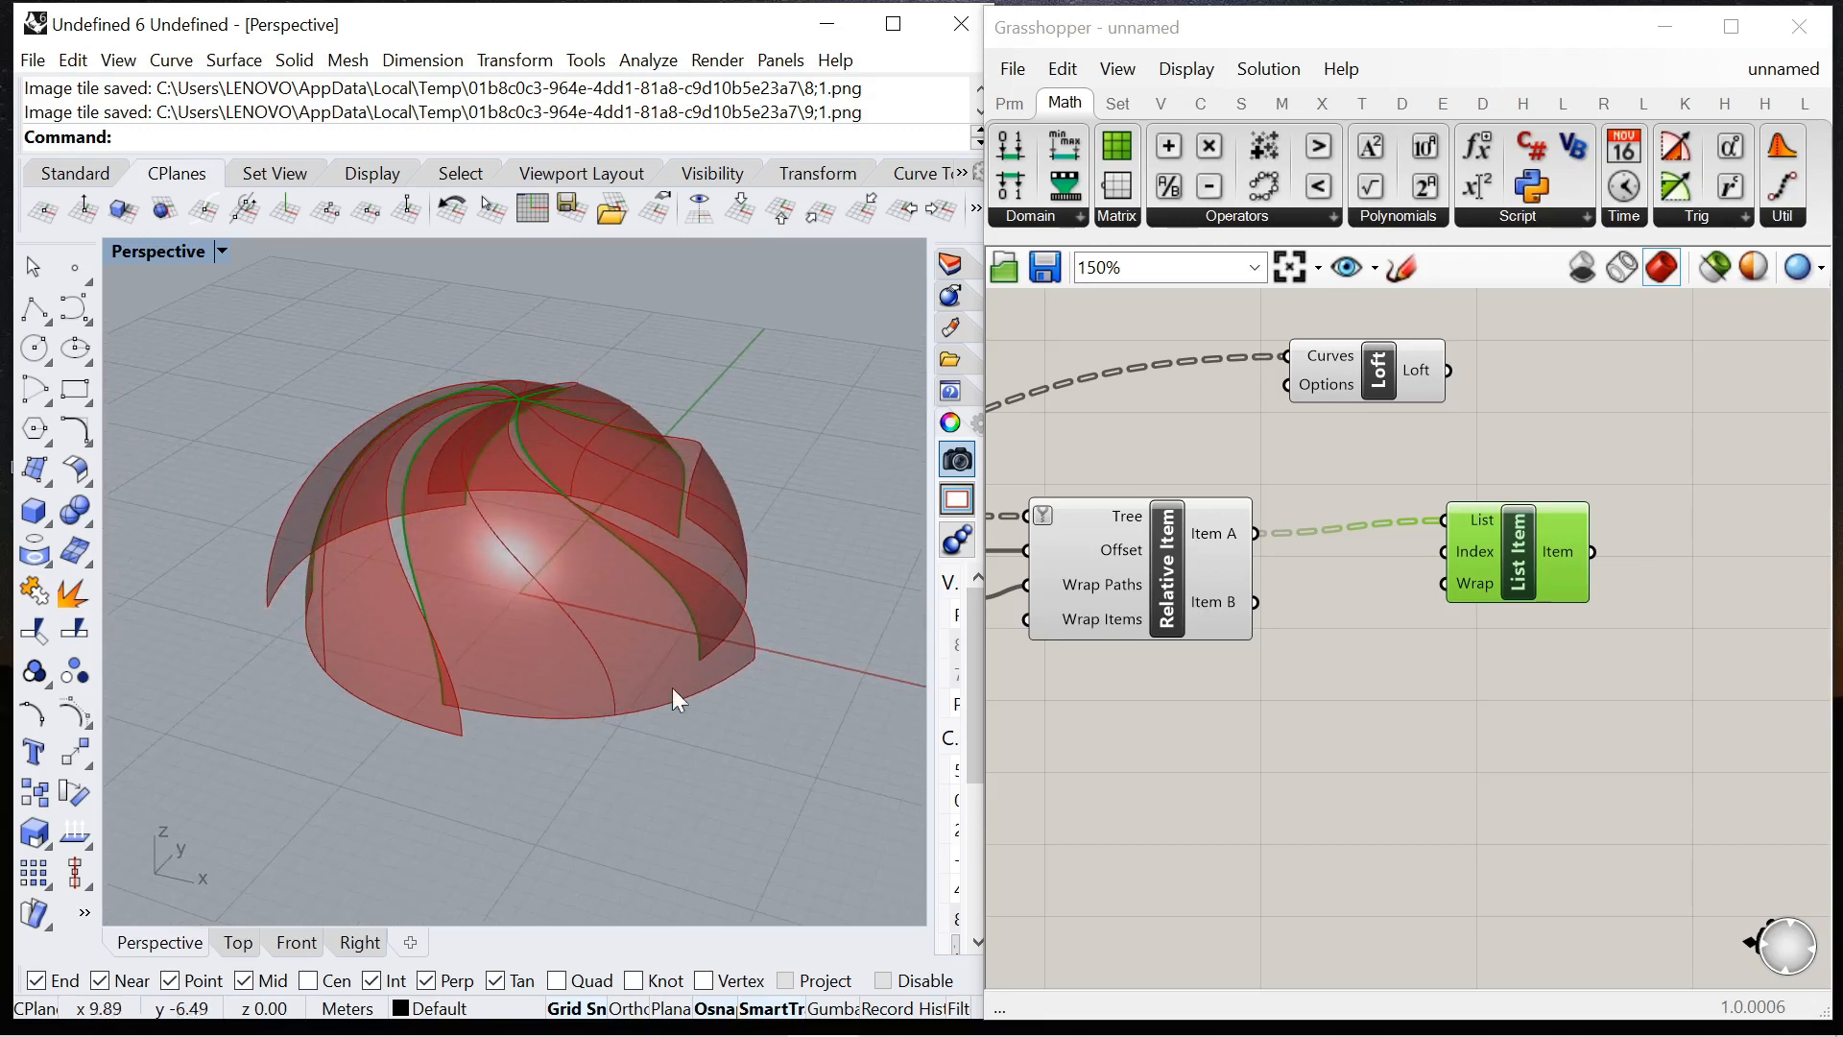
left_click_drag(1534, 549, 1541, 669, "alt")
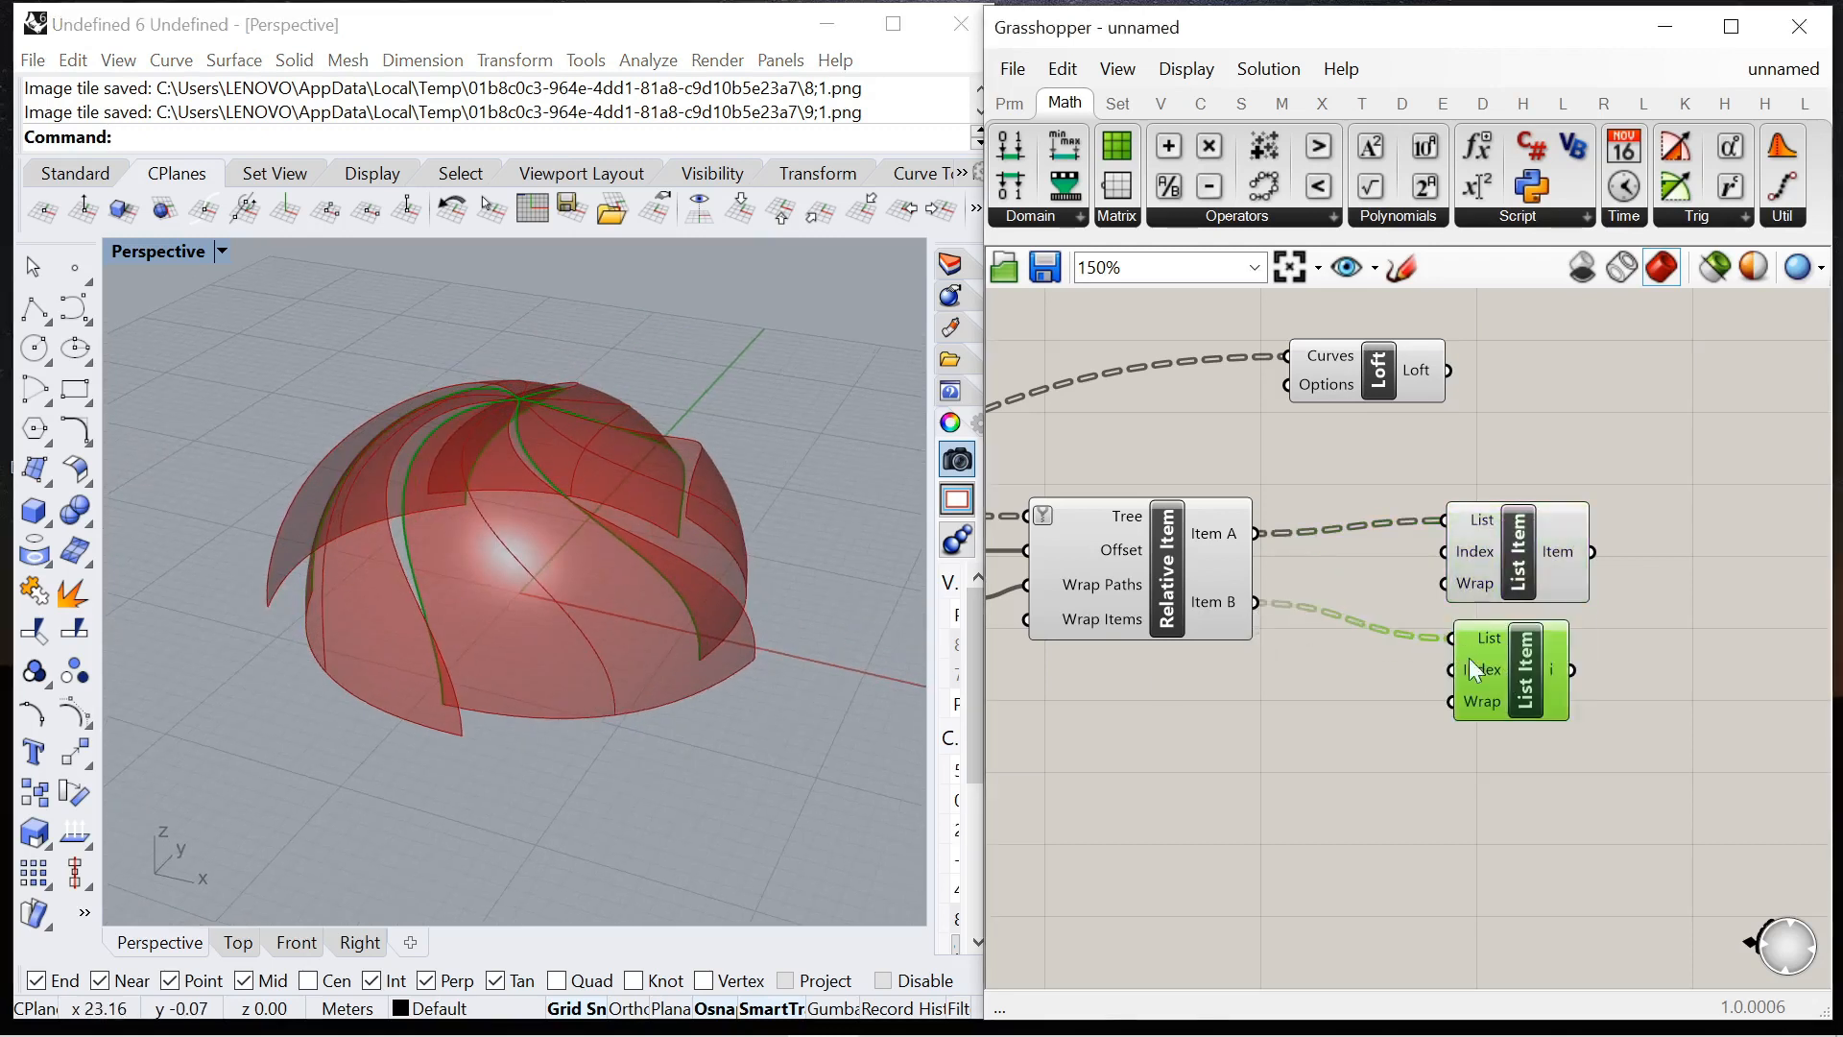
Add a Number Slider starting at 0 and wire it into the lower List Item's Index input.
double_click(1380, 740)
type("0")
key("Return")
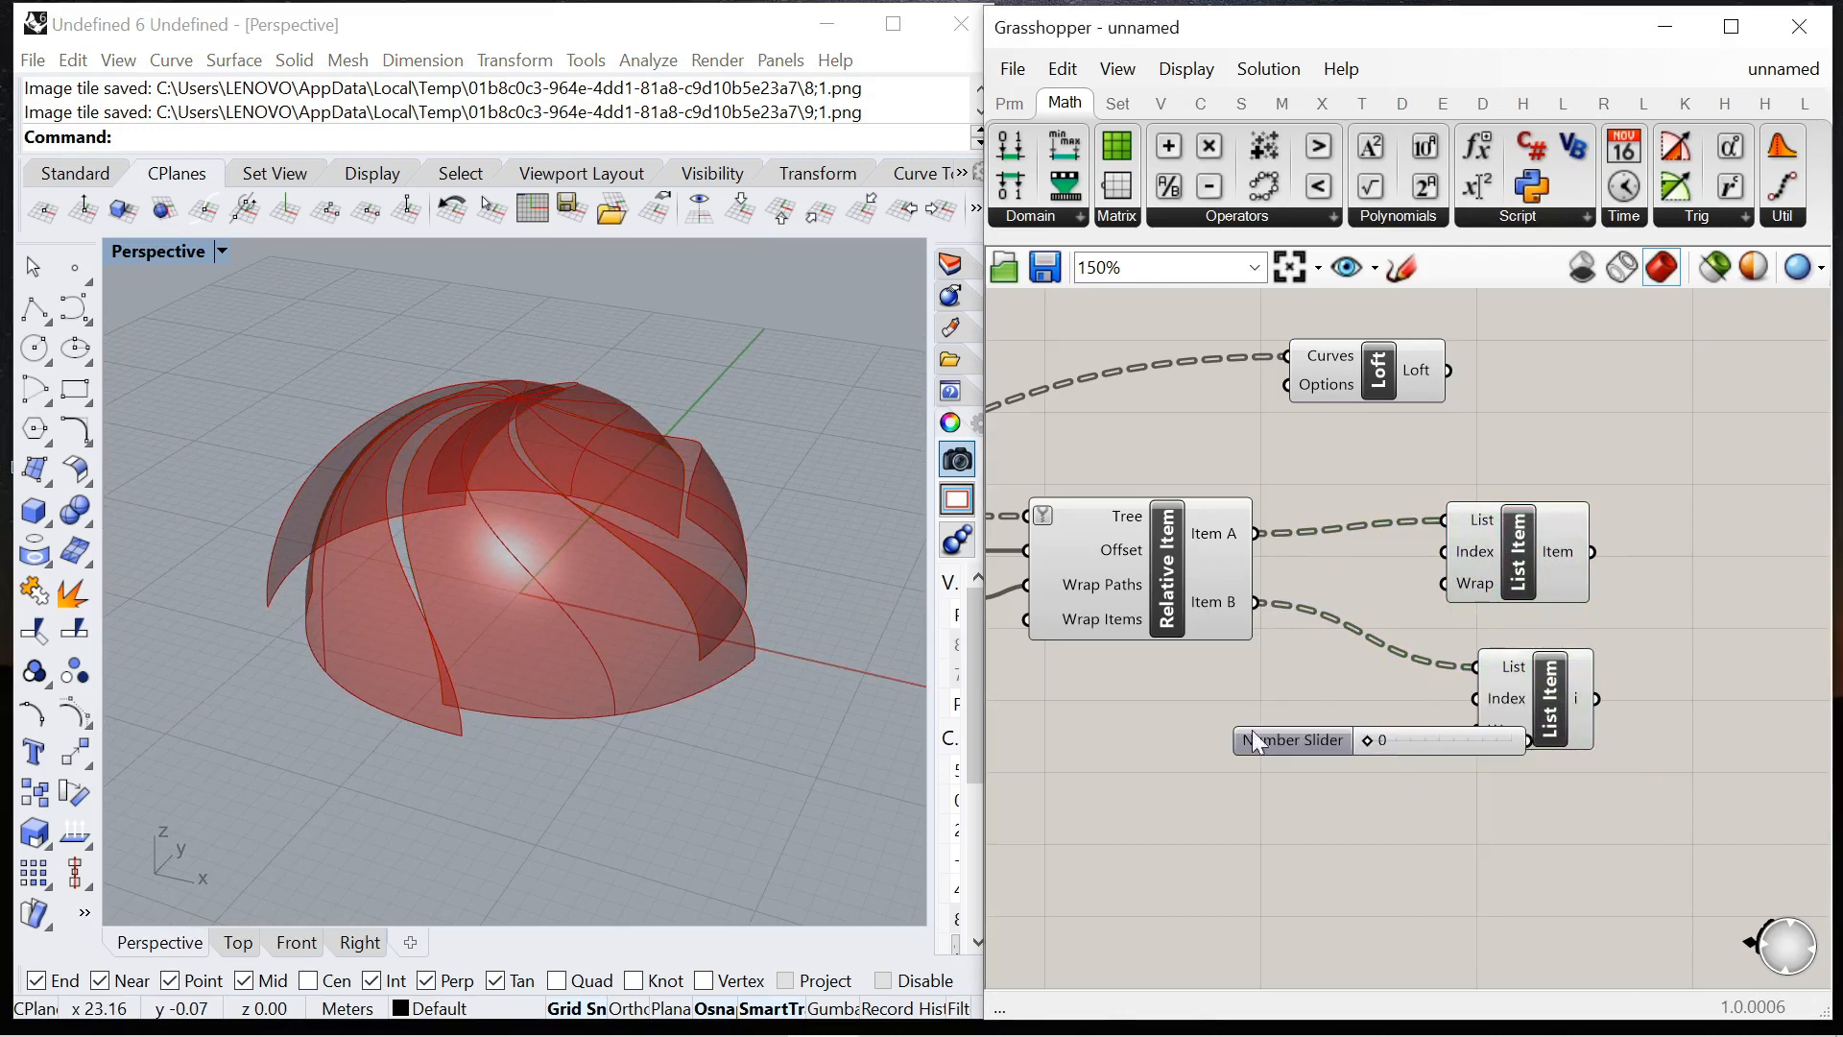
left_click(1167, 709)
scroll(1421, 705, "up", 2)
Set the Number Slider to 2 and compare the curves picked by the two List Items.
left_click(1616, 714)
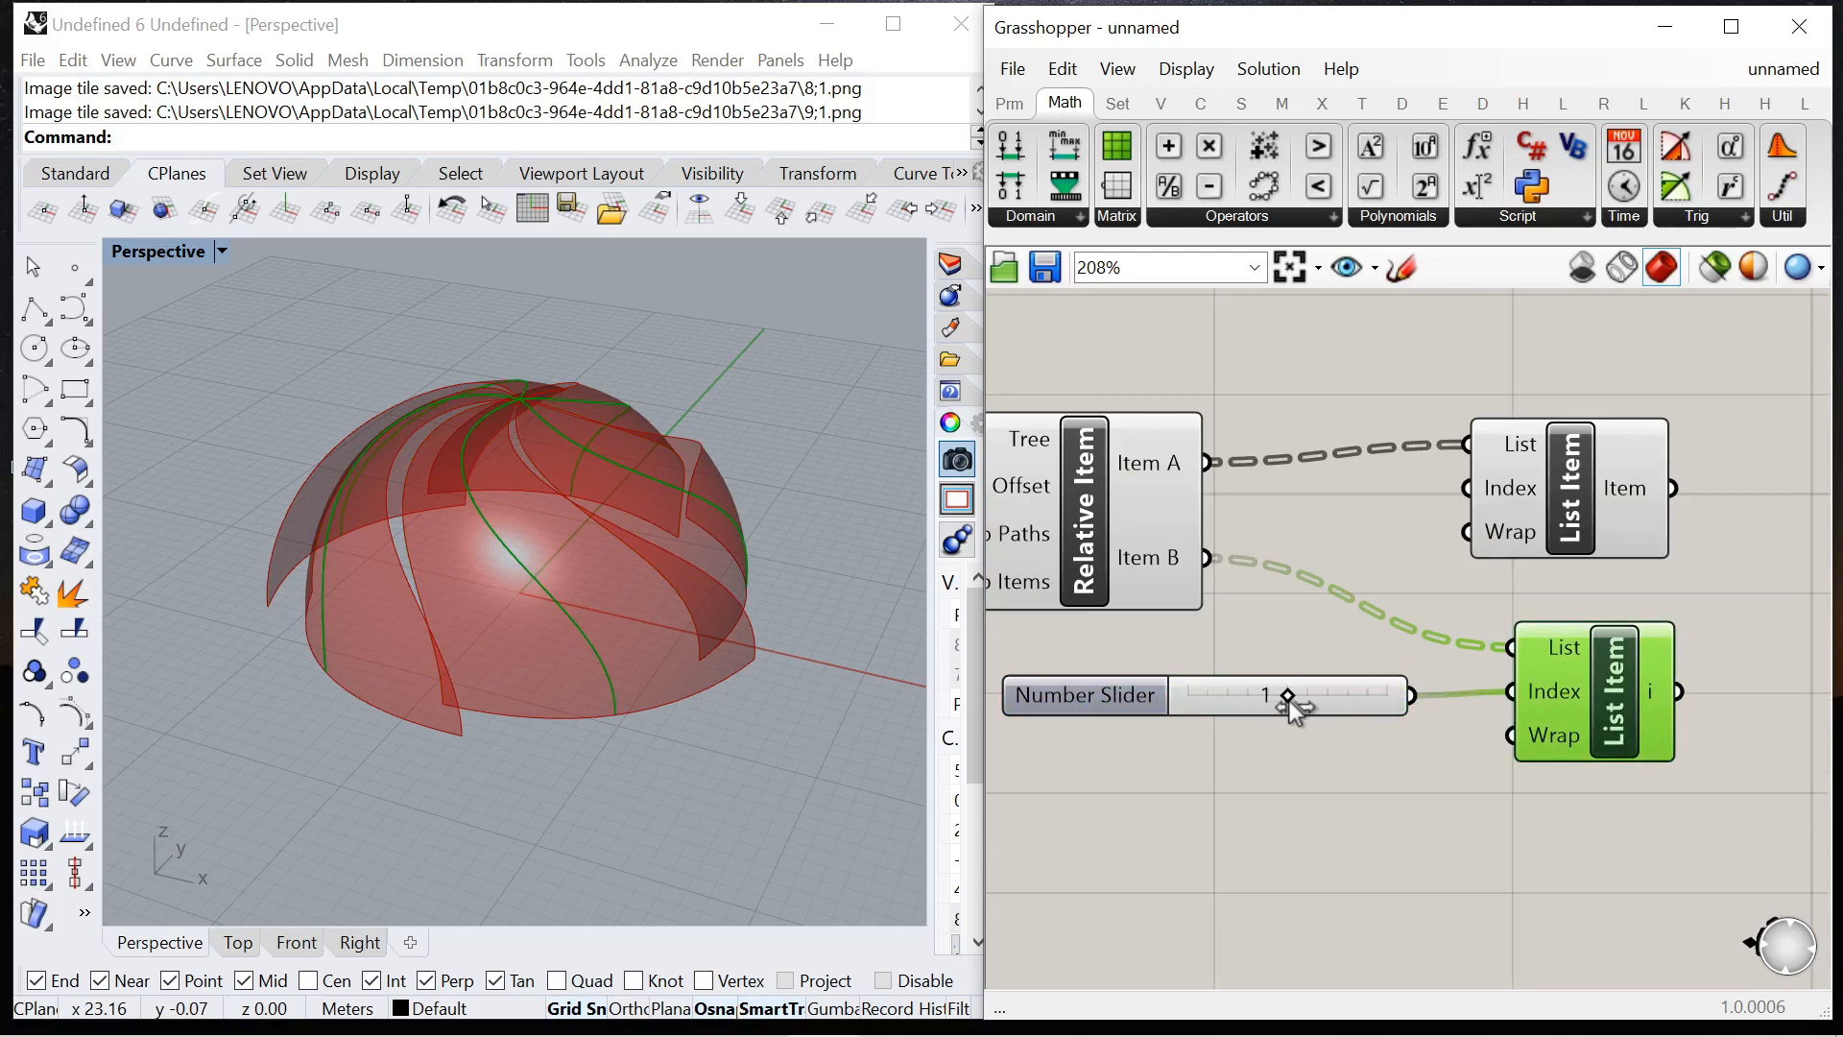
left_click(1580, 503)
left_click(1605, 682)
left_click(1563, 516)
left_click(1596, 694)
left_click(1402, 756)
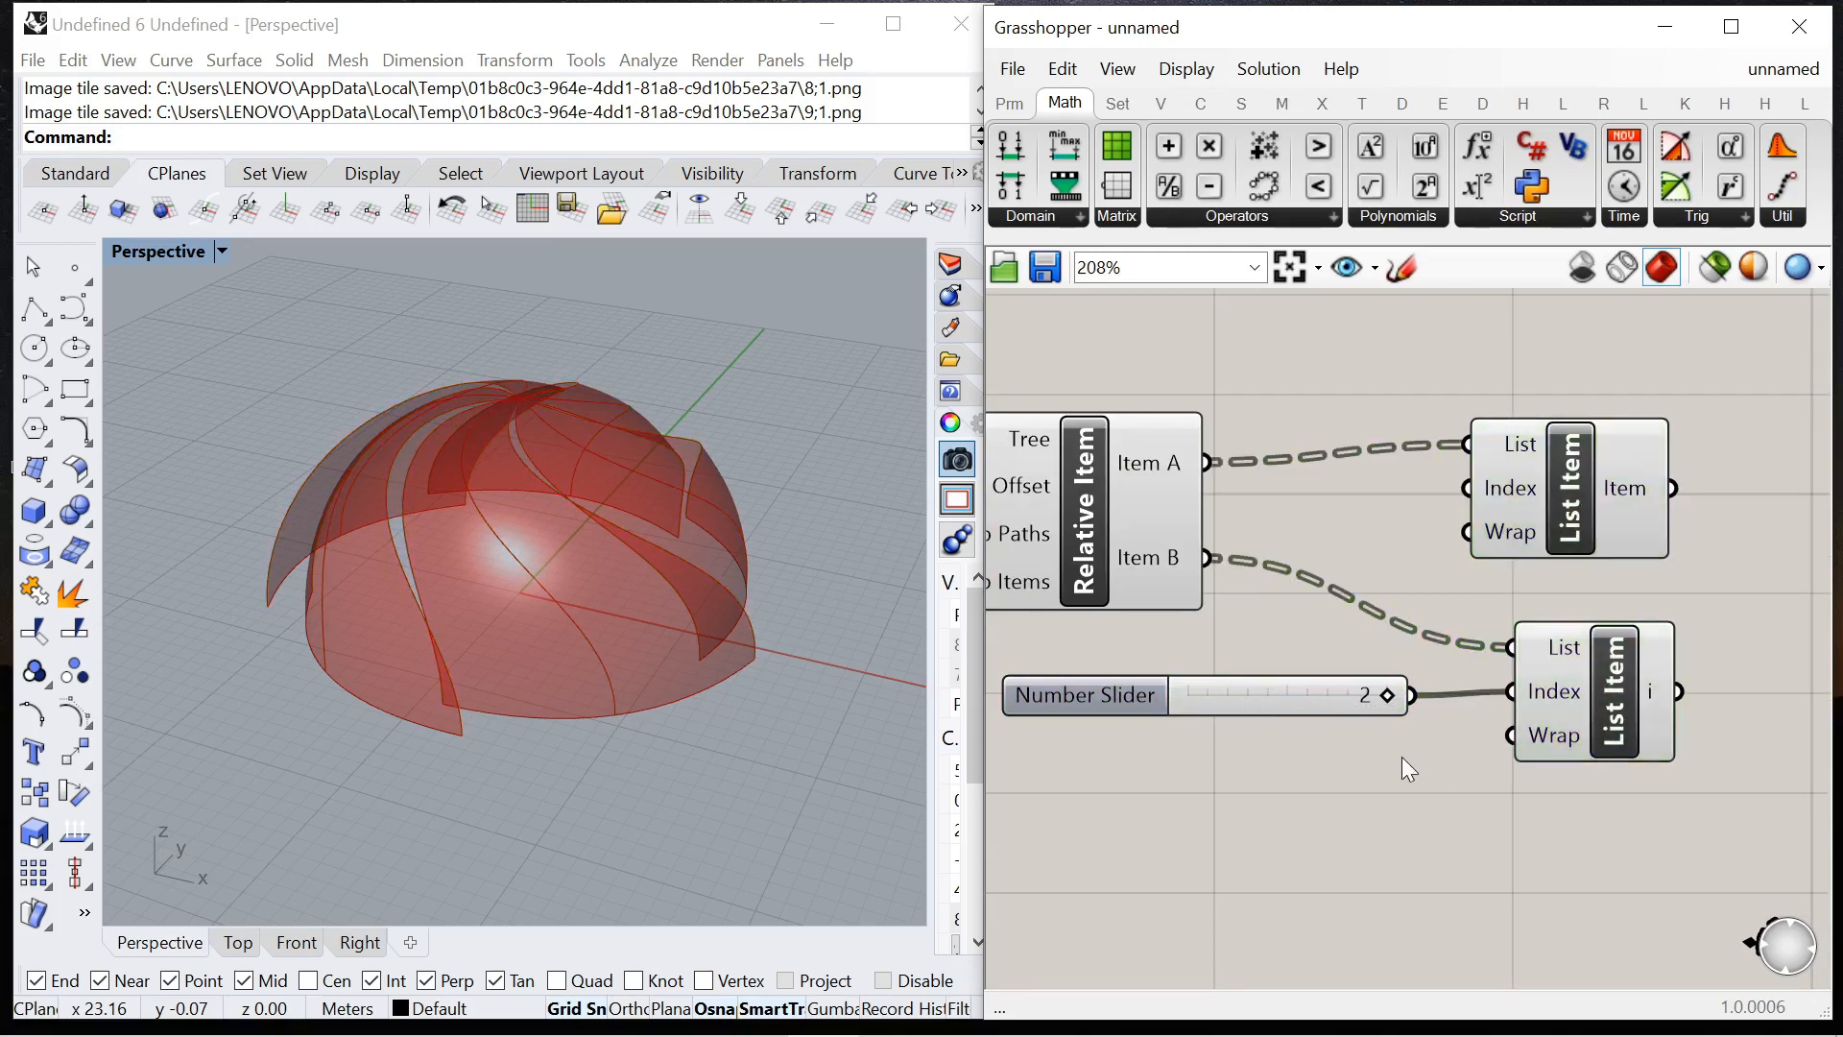
Add a second Loft component and wire both List Item outputs into its Curves input.
scroll(1476, 631, "down", 5)
scroll(1476, 616, "up", 4)
double_click(1476, 616)
type("lof")
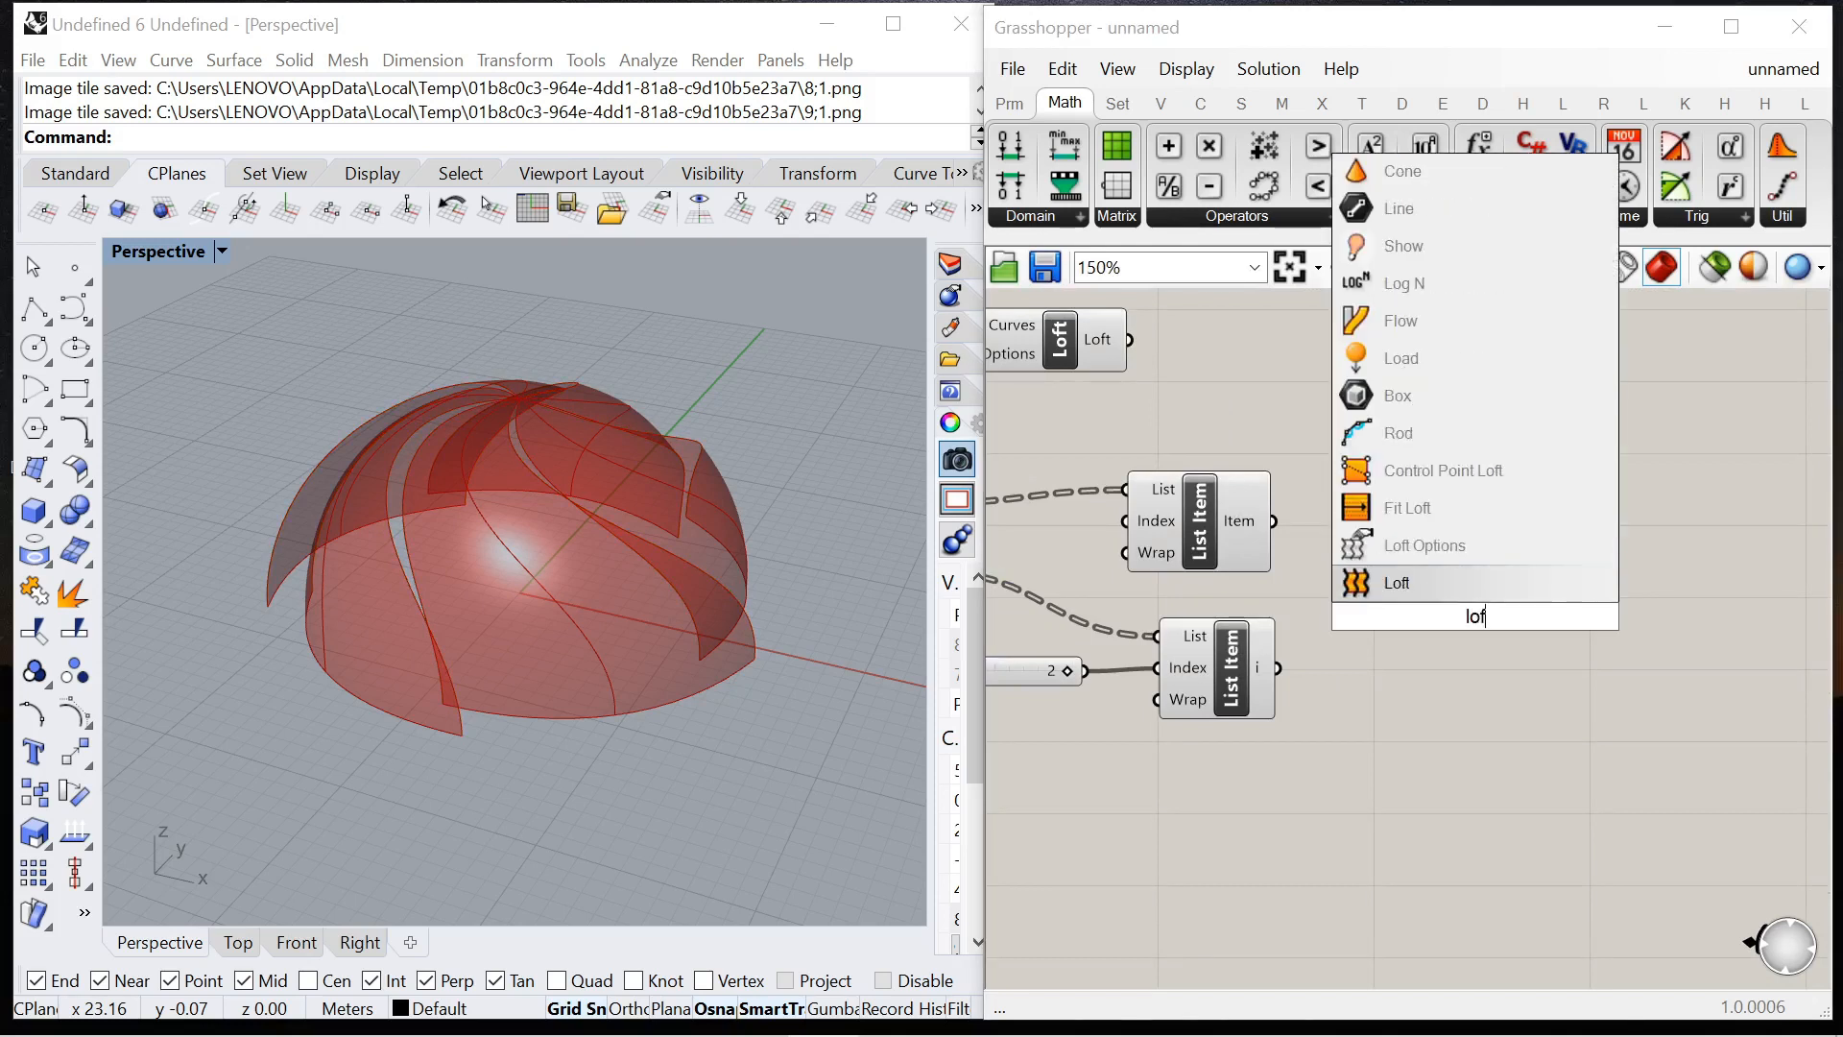
left_click(1404, 581)
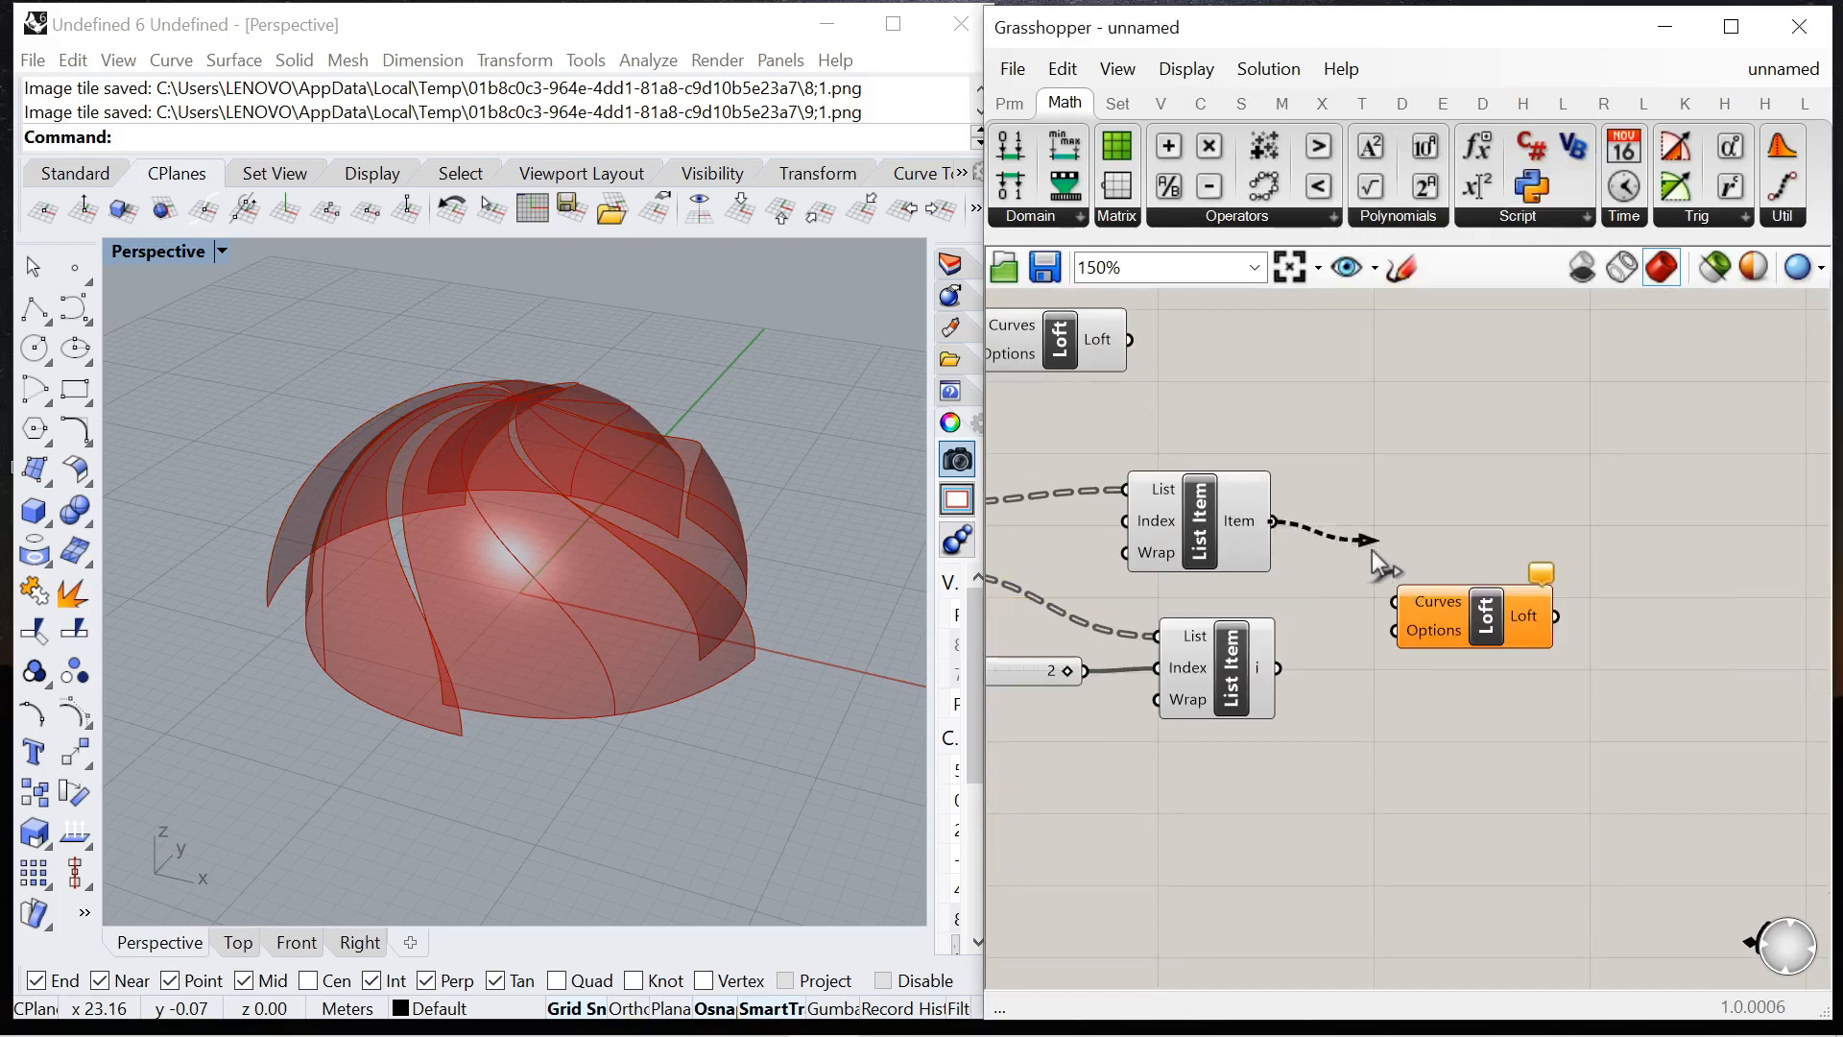
left_click_drag(1379, 566, 1394, 602)
left_click_drag(1279, 667, 1394, 602, "shift")
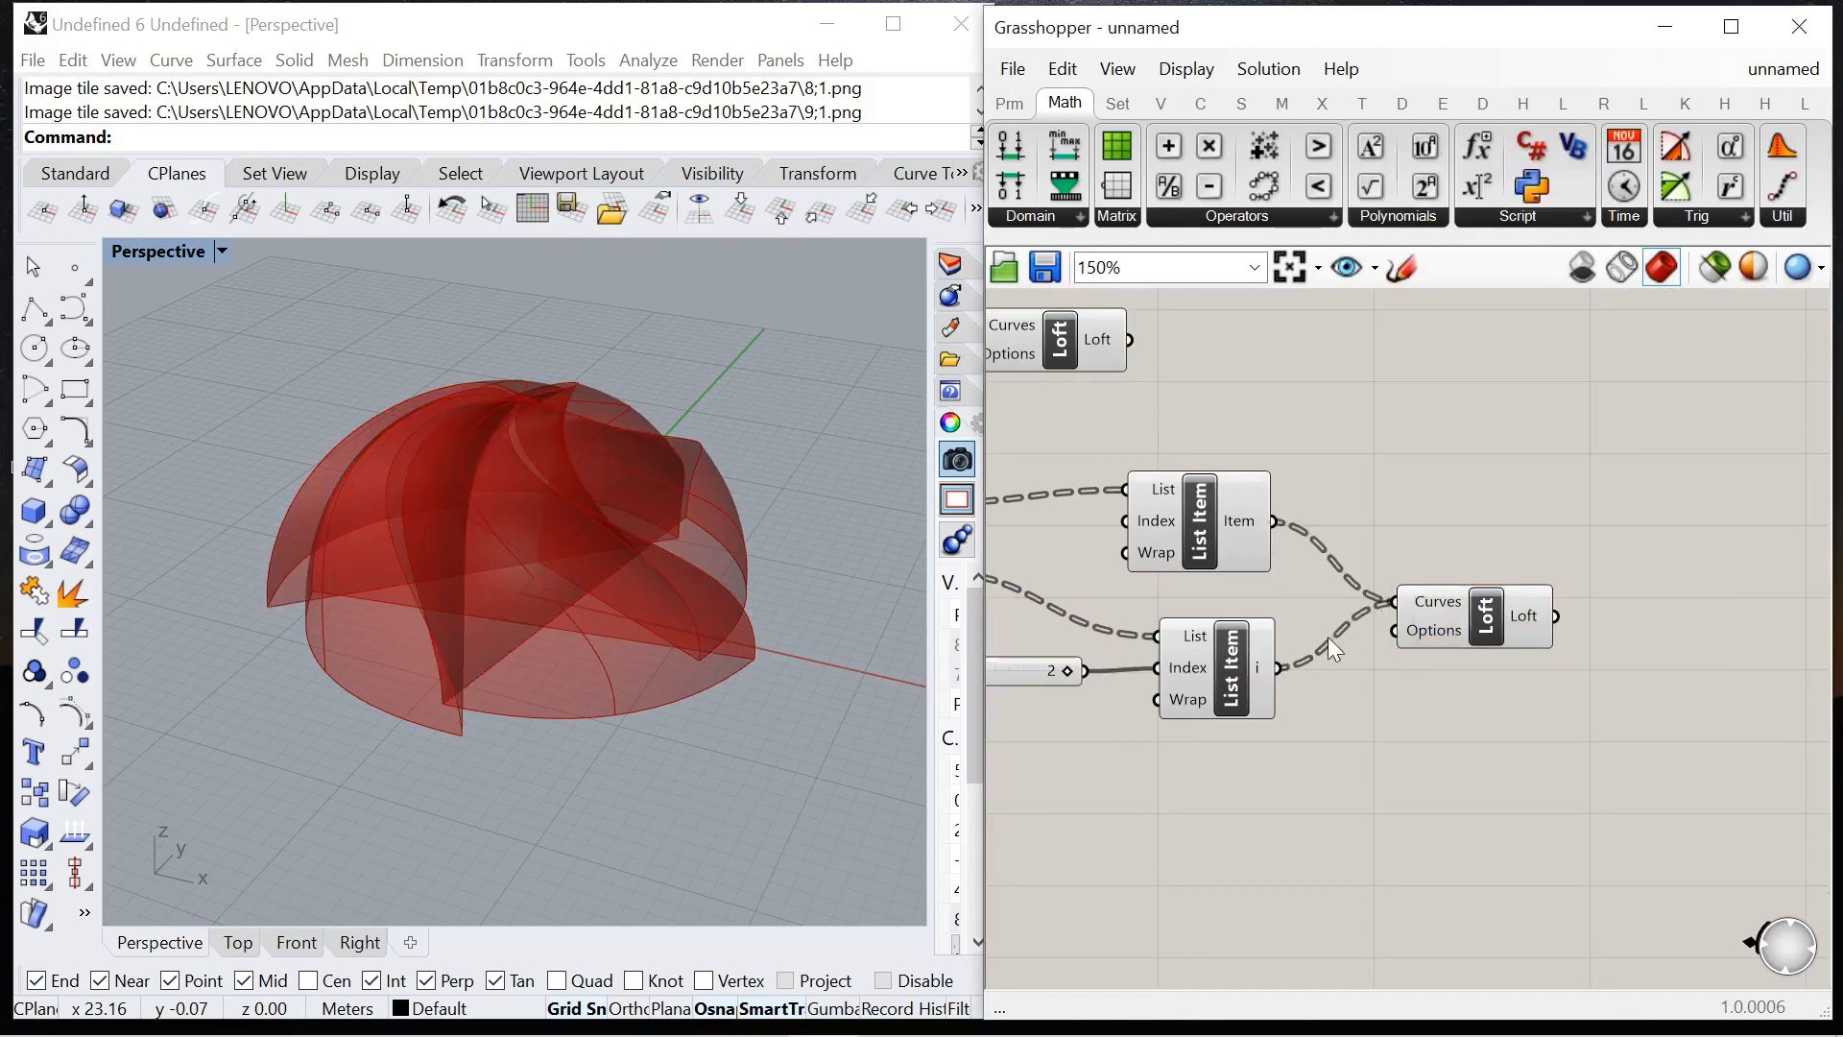
Try the lower List Item's index at 0 and inspect the lofted strips around the dome.
right_click_drag(433, 698, 345, 683)
scroll(1140, 653, "down", 3)
scroll(1141, 653, "up", 5)
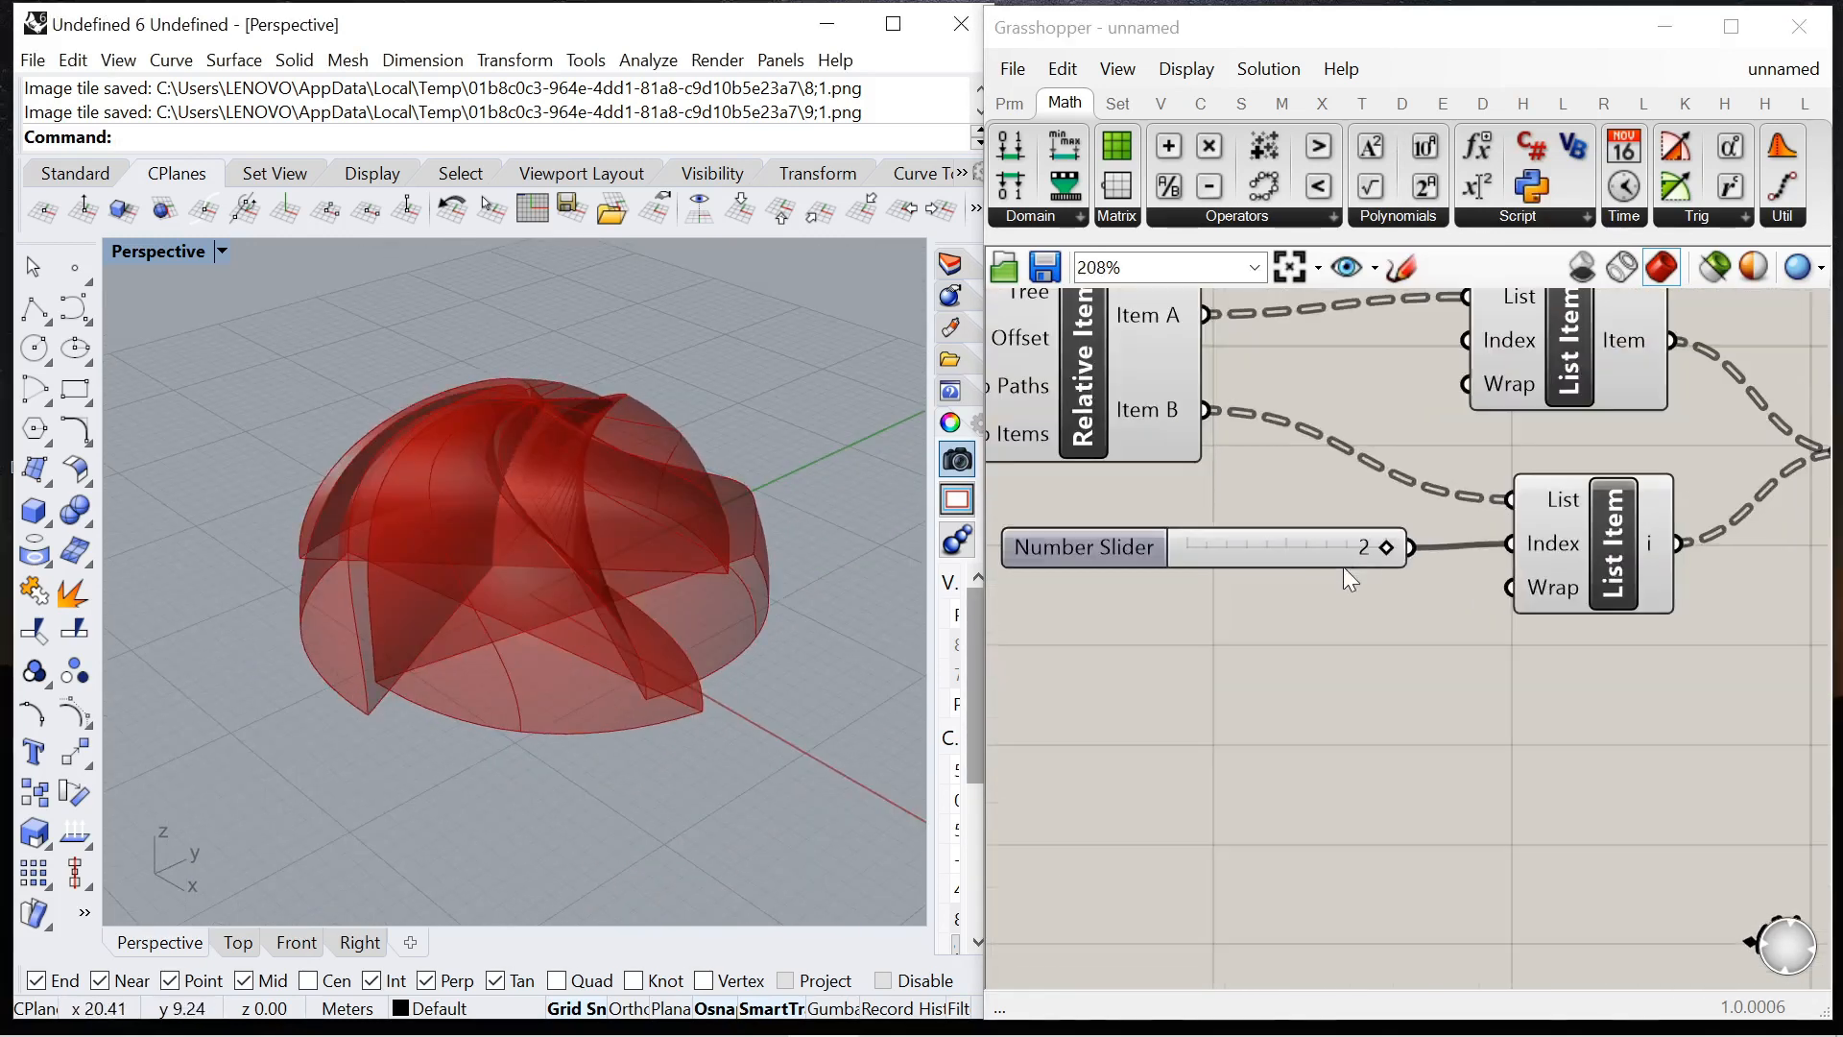
left_click_drag(1380, 544, 1409, 576)
scroll(1305, 605, "down", 3)
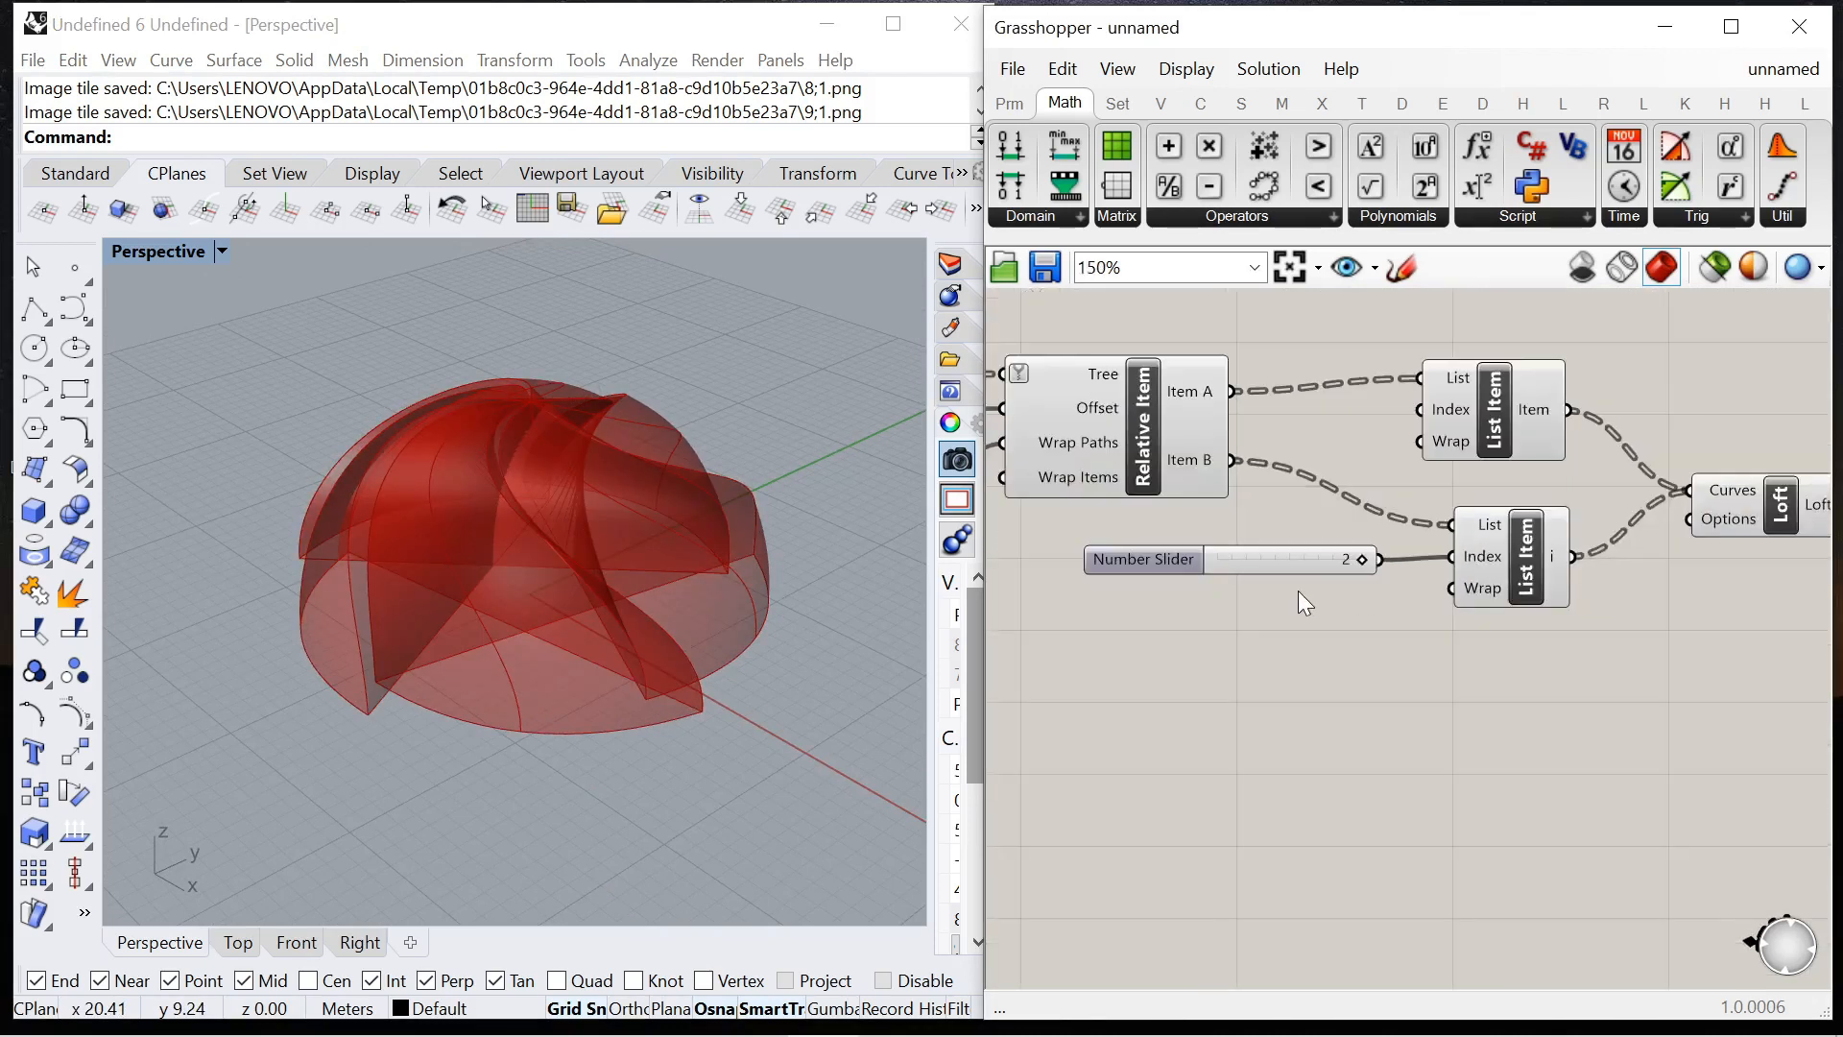
scroll(1276, 576, "up", 2)
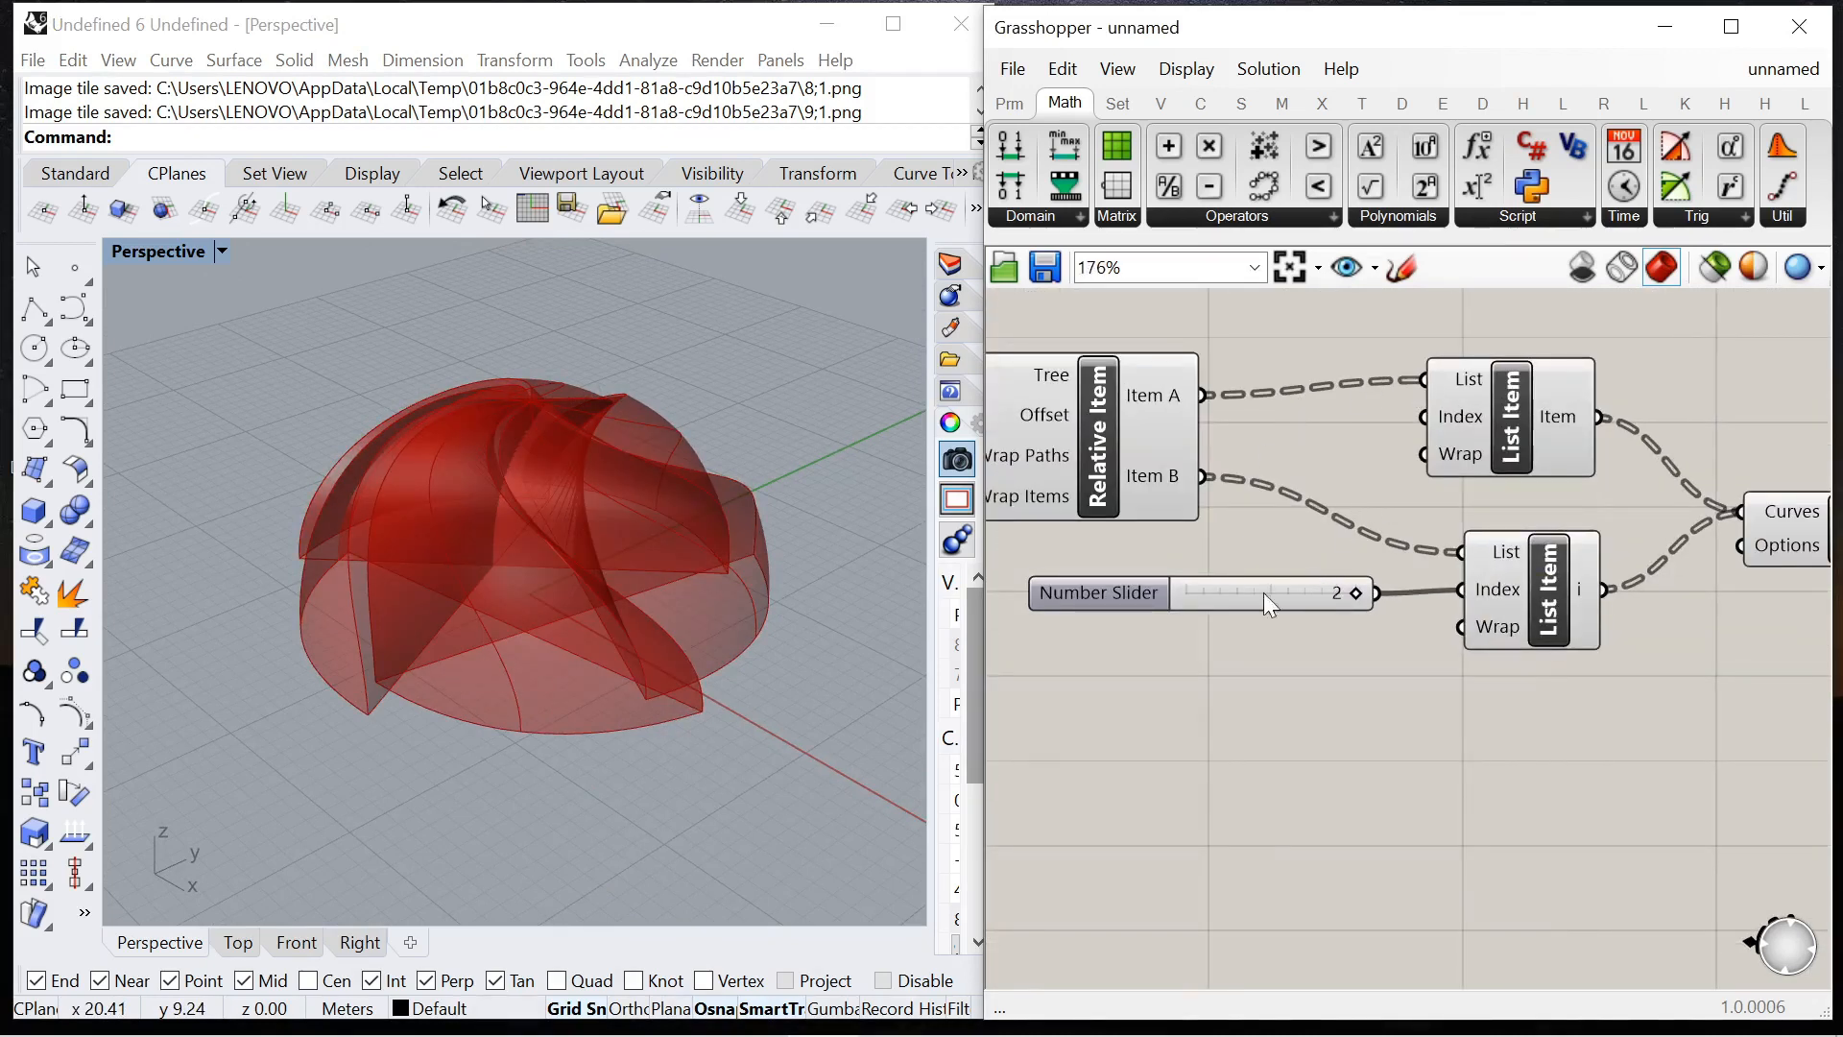
left_click_drag(1352, 593, 1177, 590)
right_click_drag(692, 652, 226, 679)
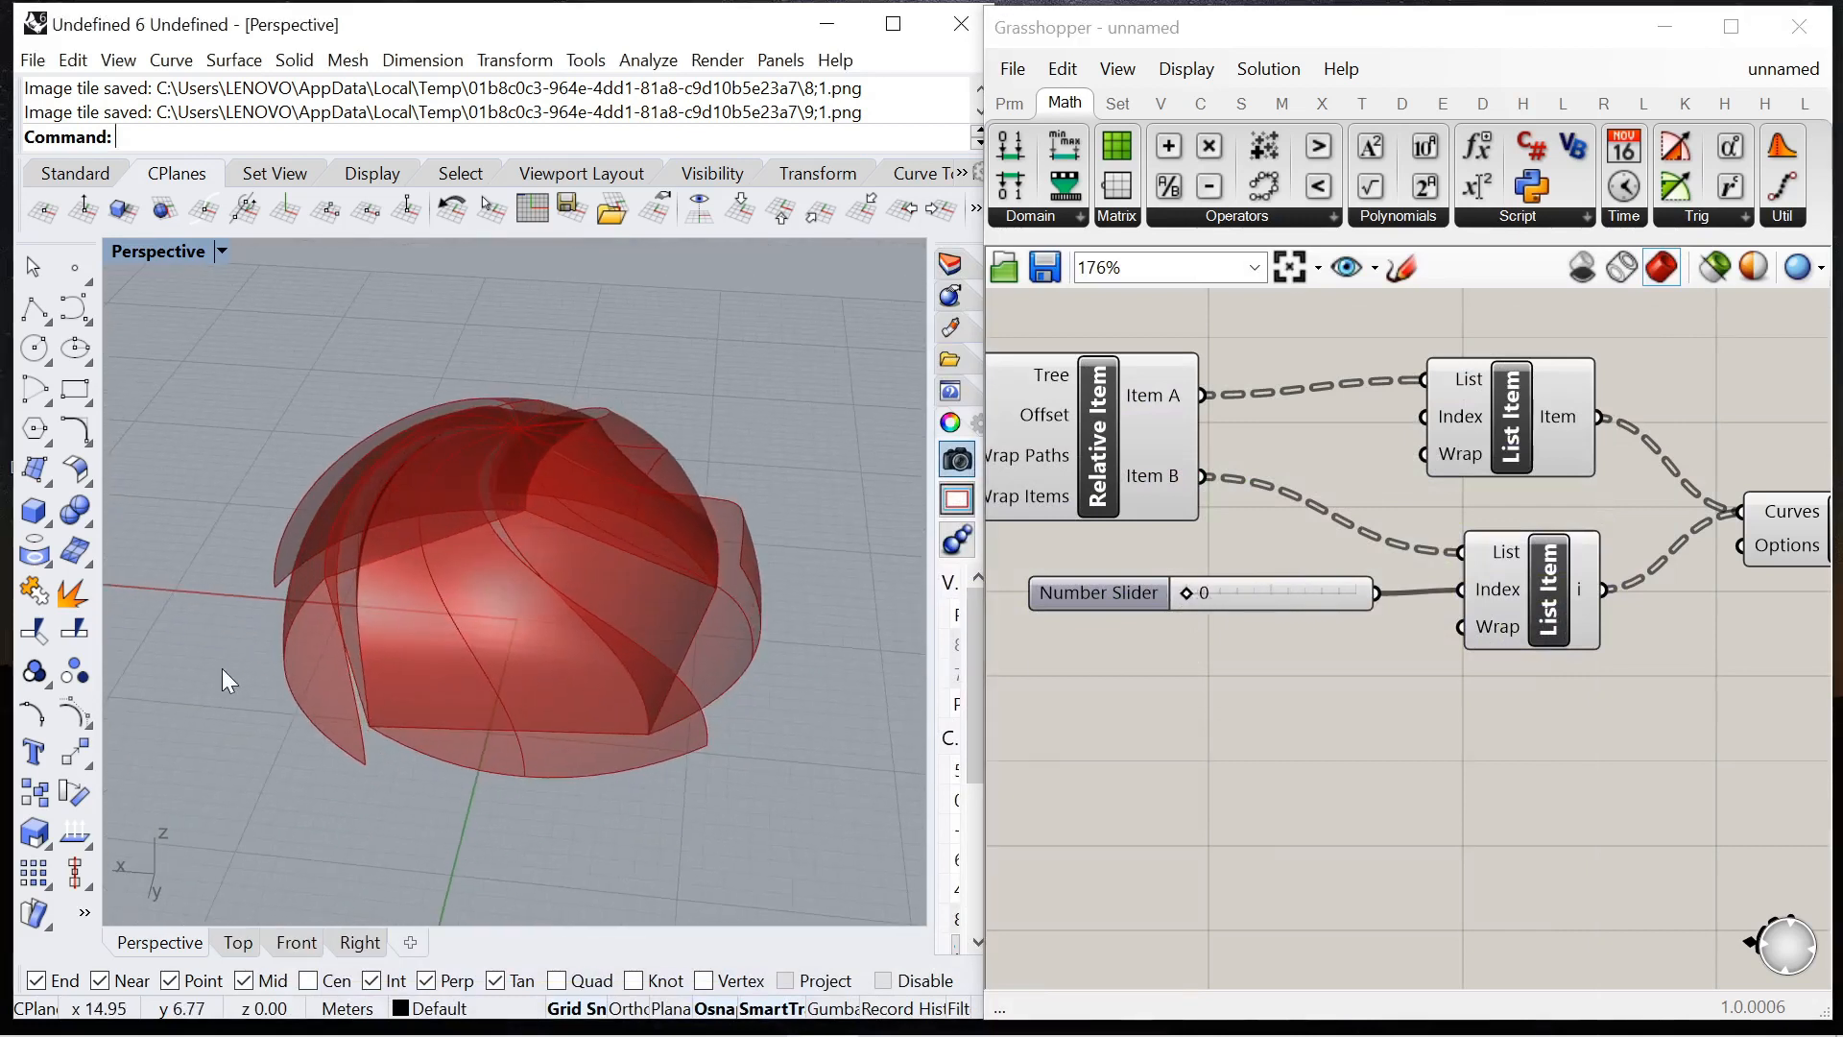
Move the Number Slider above Relative Item and rewire it from the lower List Item's Index input to the upper one's.
scroll(1195, 597, "down", 2)
left_click_drag(1162, 582, 1122, 367)
scroll(1440, 509, "up", 1)
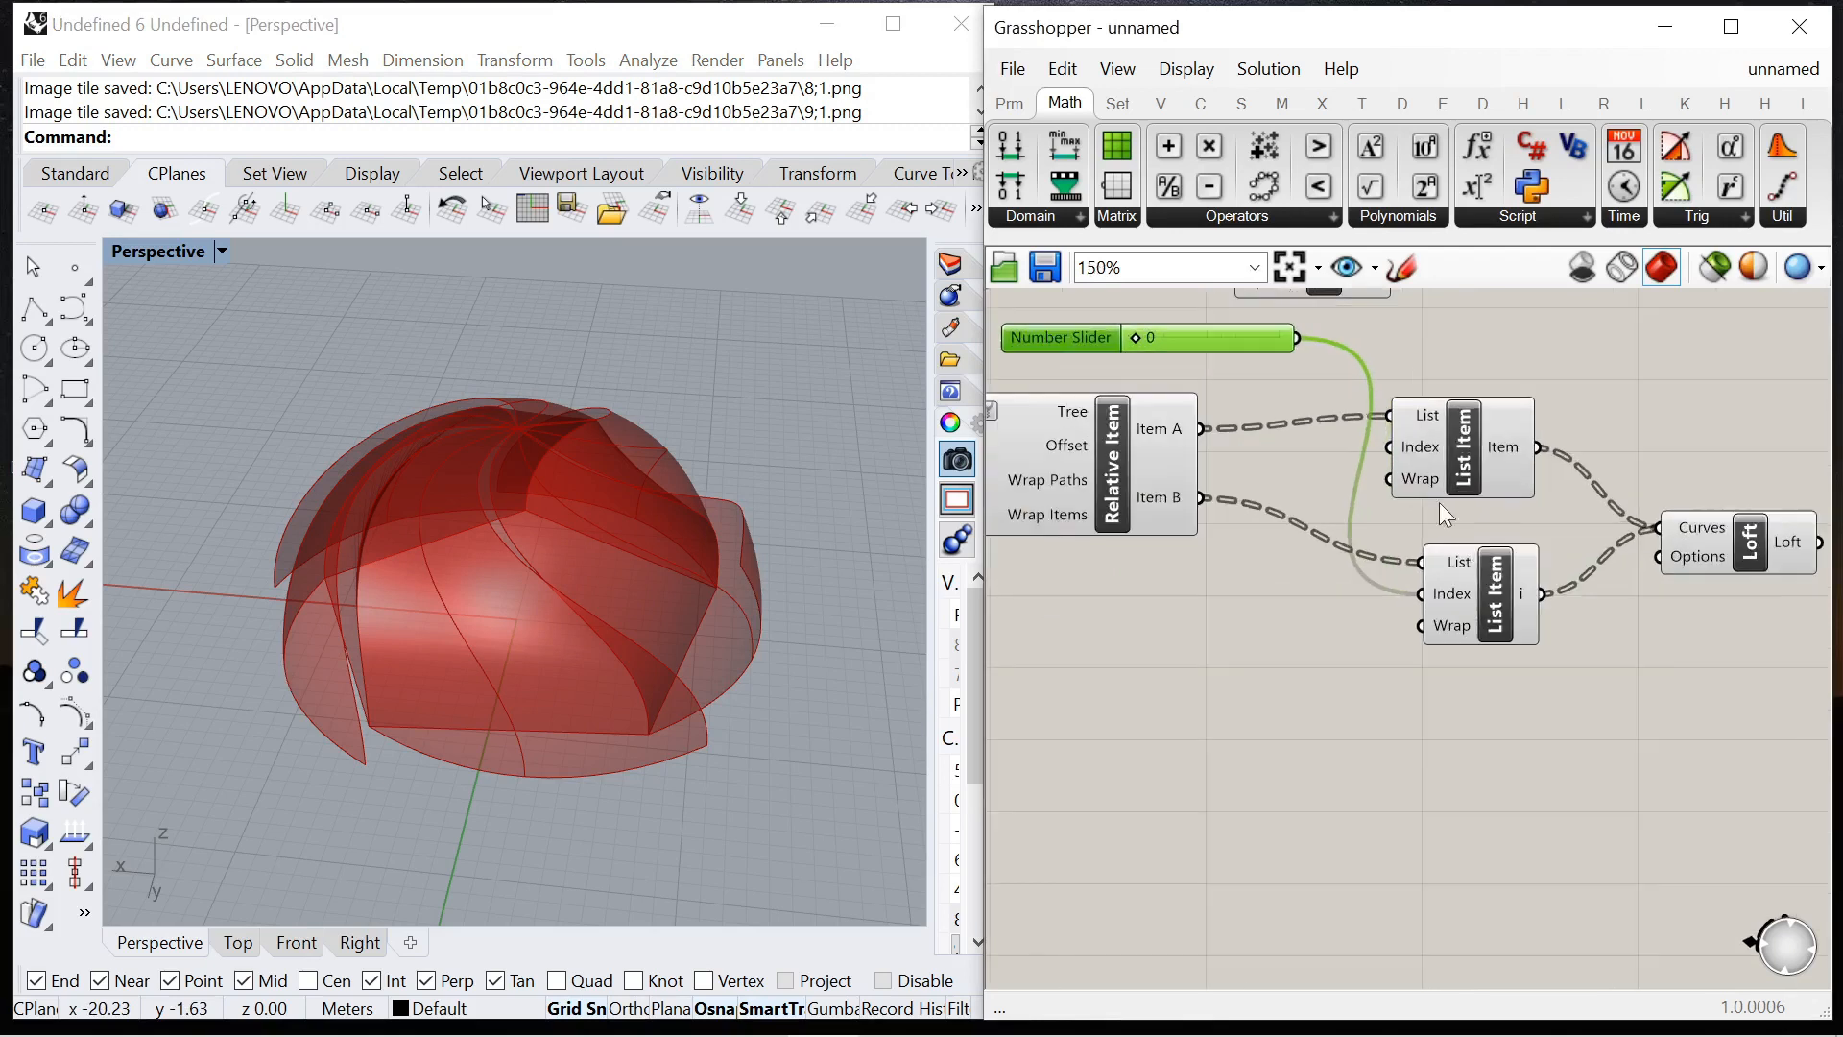
scroll(1384, 446, "up", 2)
right_click(1431, 598)
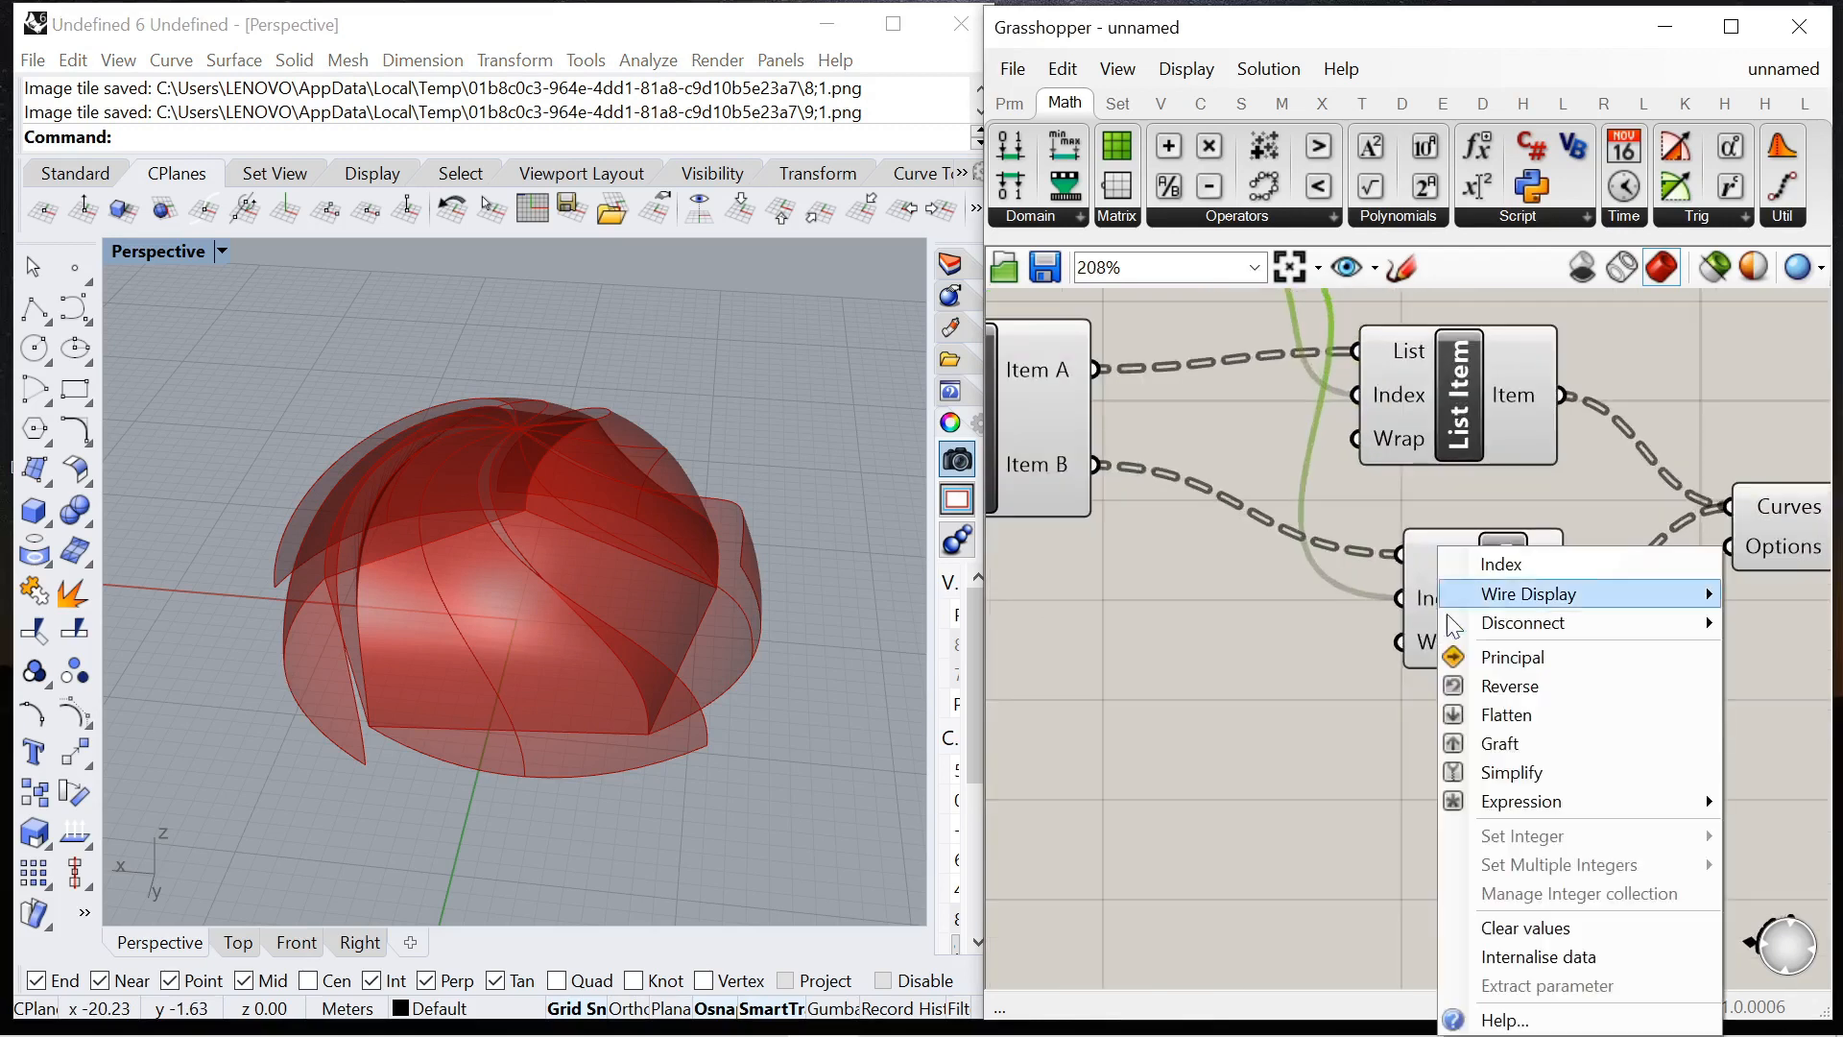
mouse_move(1577, 803)
mouse_move(1553, 626)
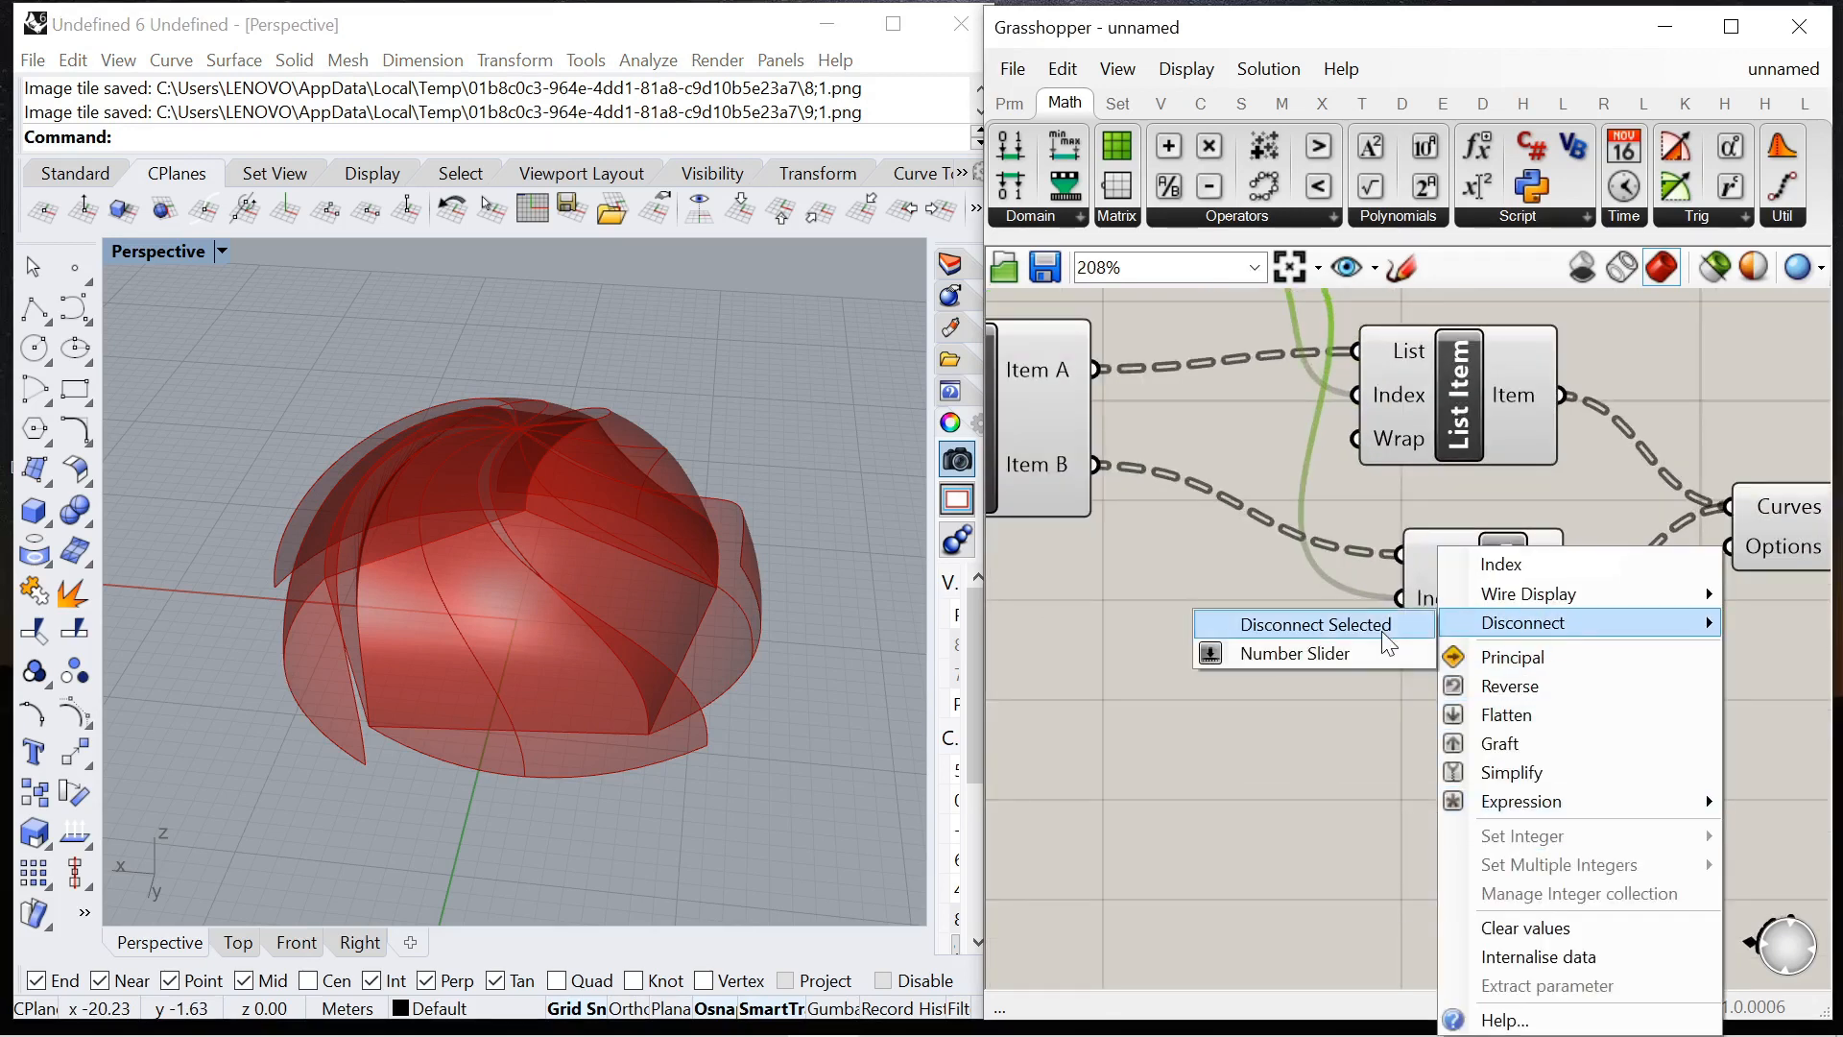
left_click(1380, 631)
scroll(1380, 630, "down", 3)
scroll(1190, 447, "up", 3)
Set the Number Slider to 2 and align the lower List Item under the upper one, checking both curve selections.
left_click_drag(1159, 453, 1485, 453)
left_click_drag(1054, 458, 1043, 474)
right_click_drag(672, 691, 360, 677)
left_click_drag(1561, 750, 1523, 724)
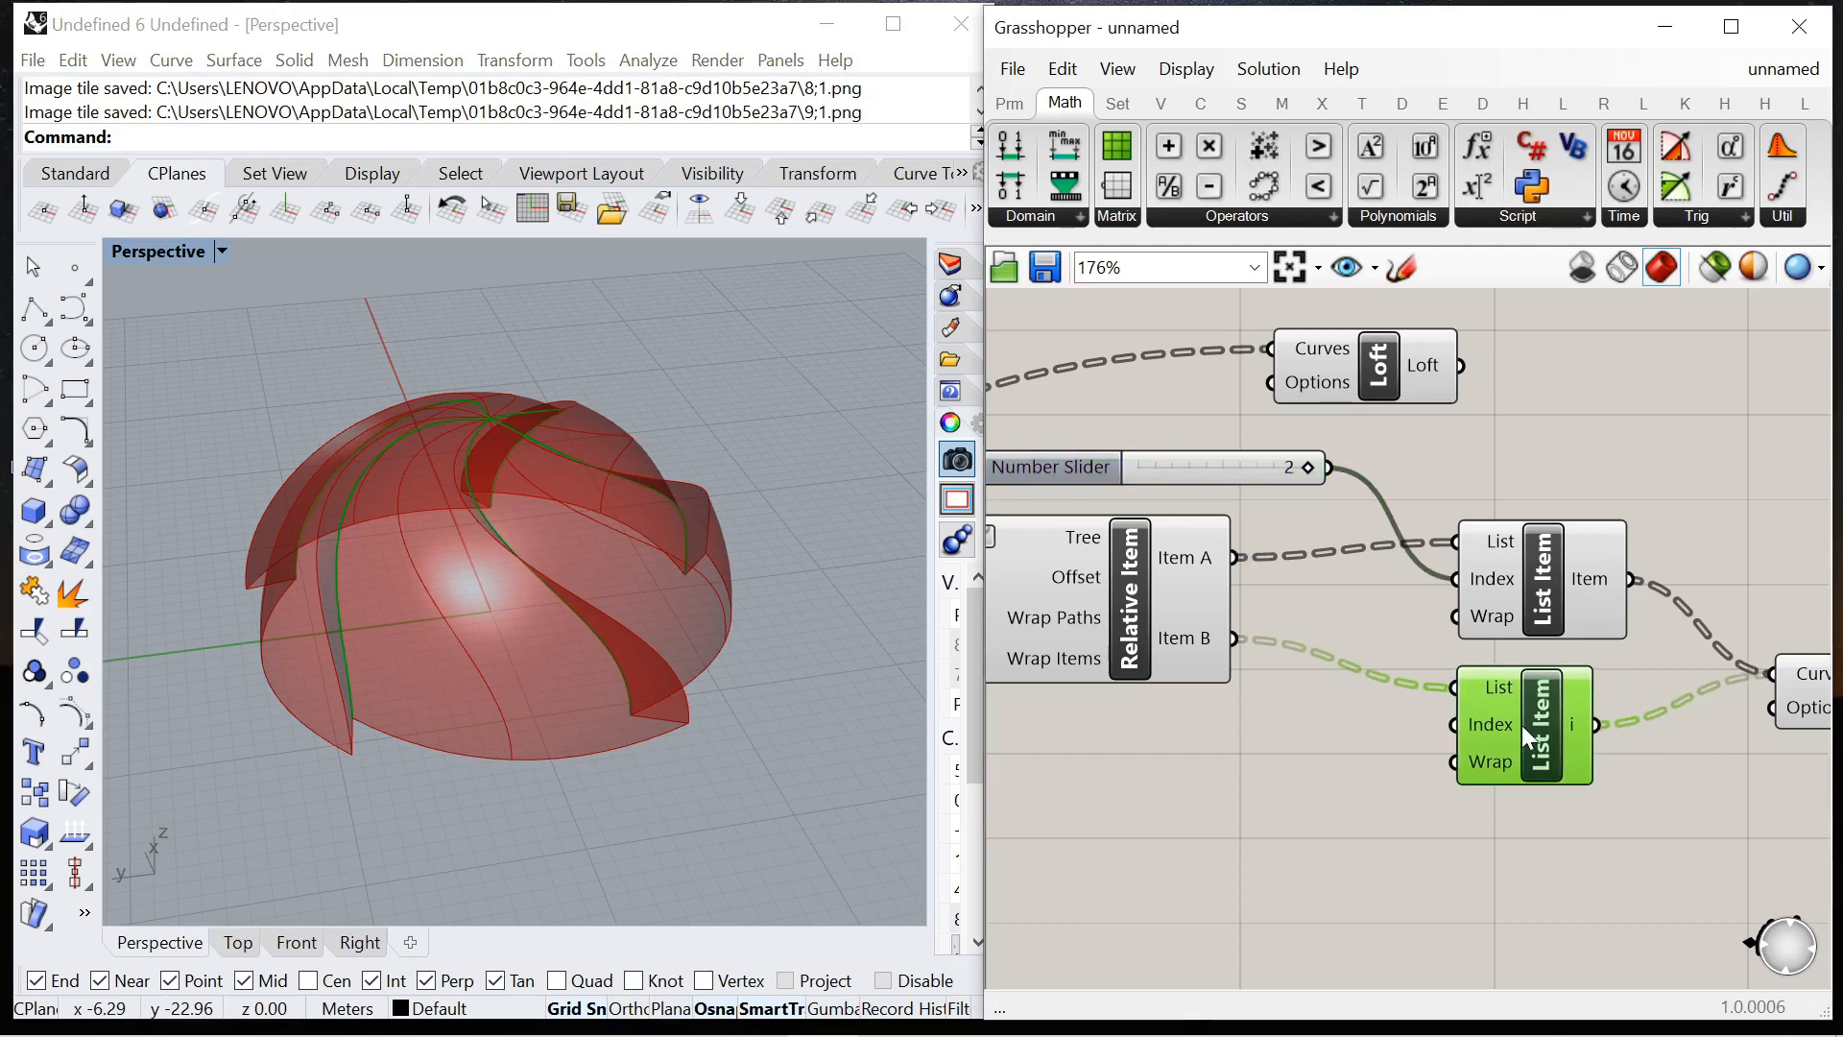
right_click_drag(563, 723, 824, 693)
left_click(1542, 566)
left_click(1531, 693)
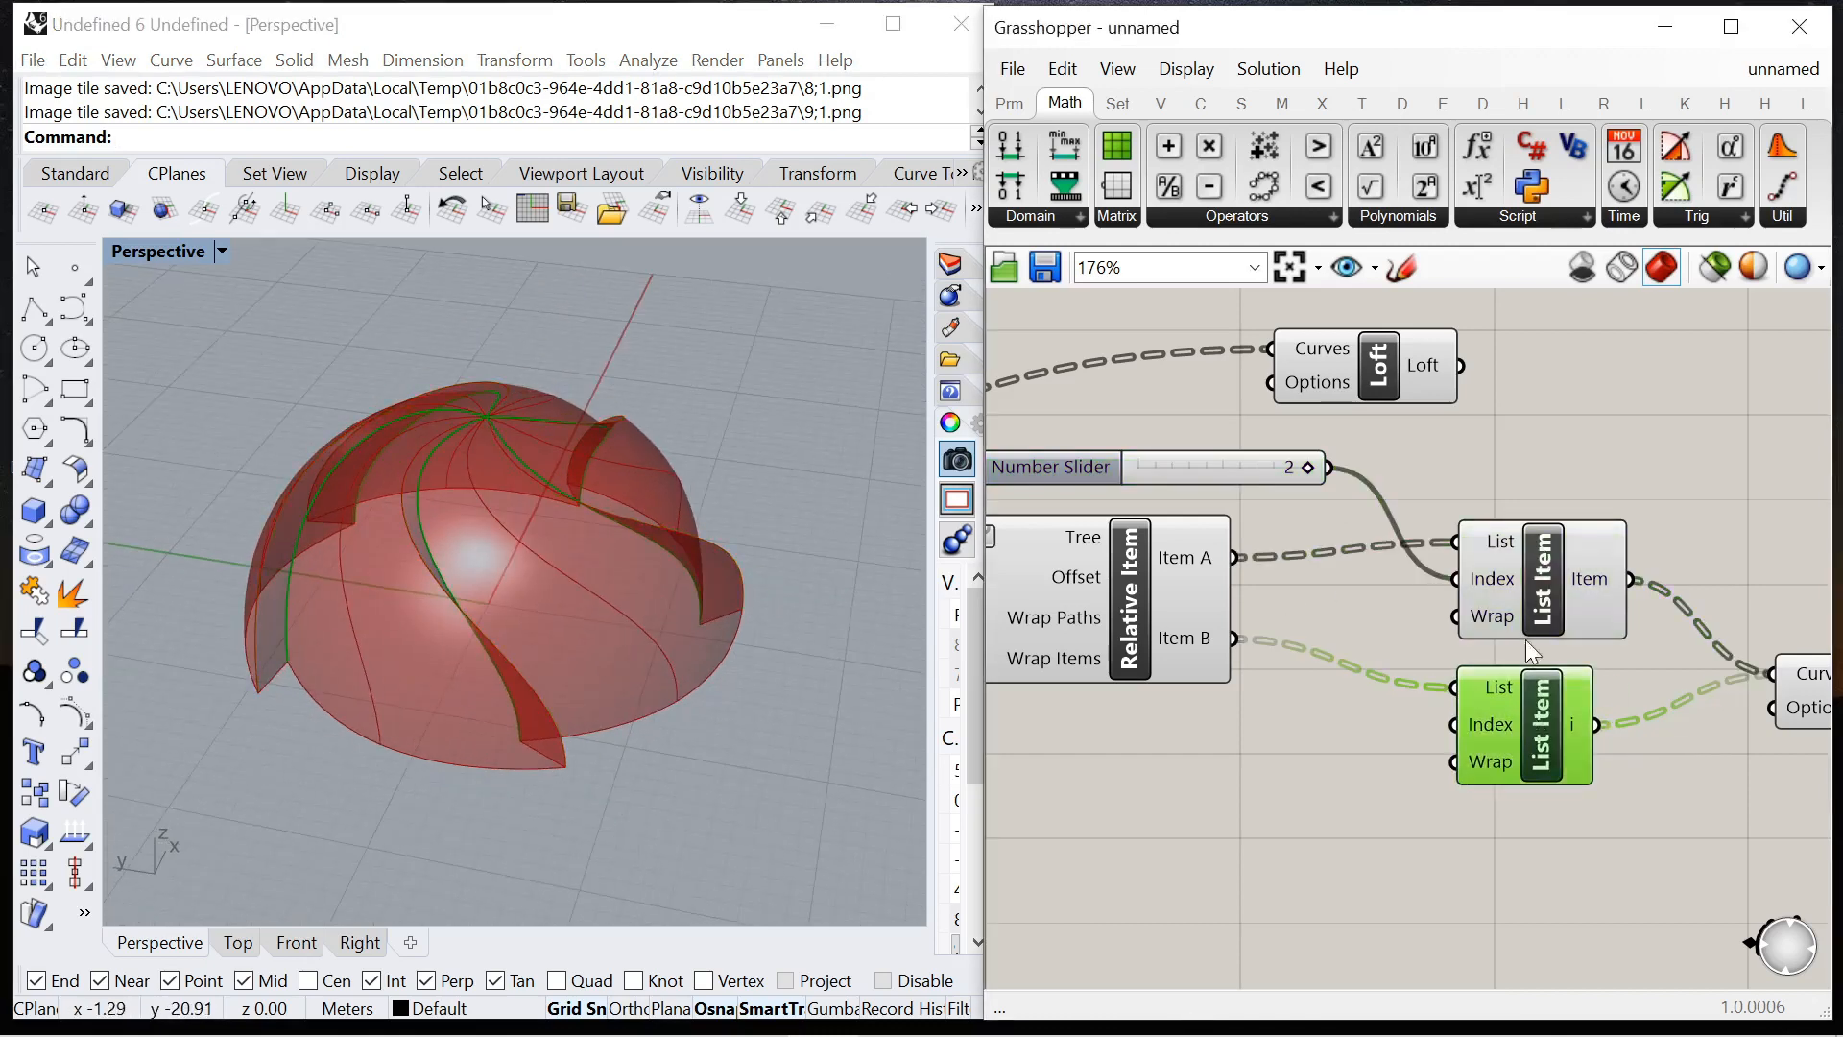
left_click(1530, 605)
left_click(1251, 501)
Add a Custom Preview component beside the upper Loft and wire that Loft's output into its Geometry input.
scroll(1253, 470, "down", 3)
scroll(1254, 471, "down", 2)
left_click(1339, 422)
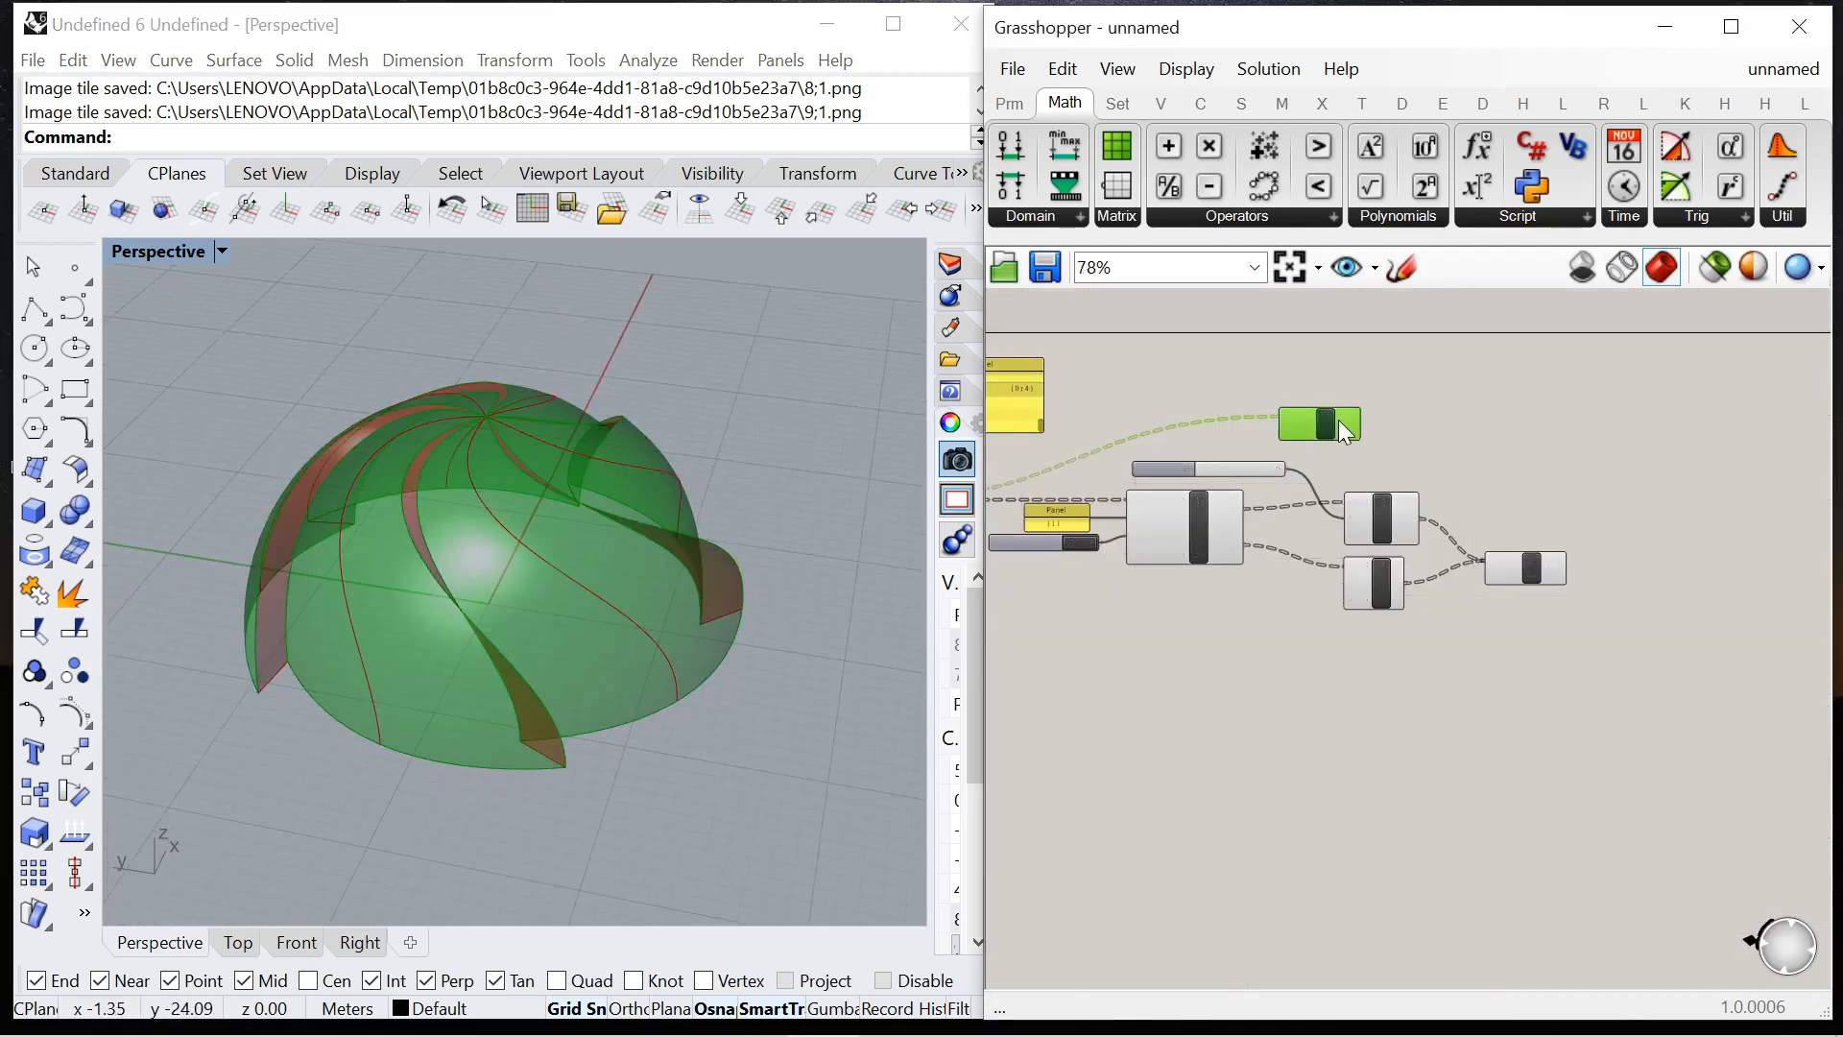
double_click(1517, 419)
type("preview")
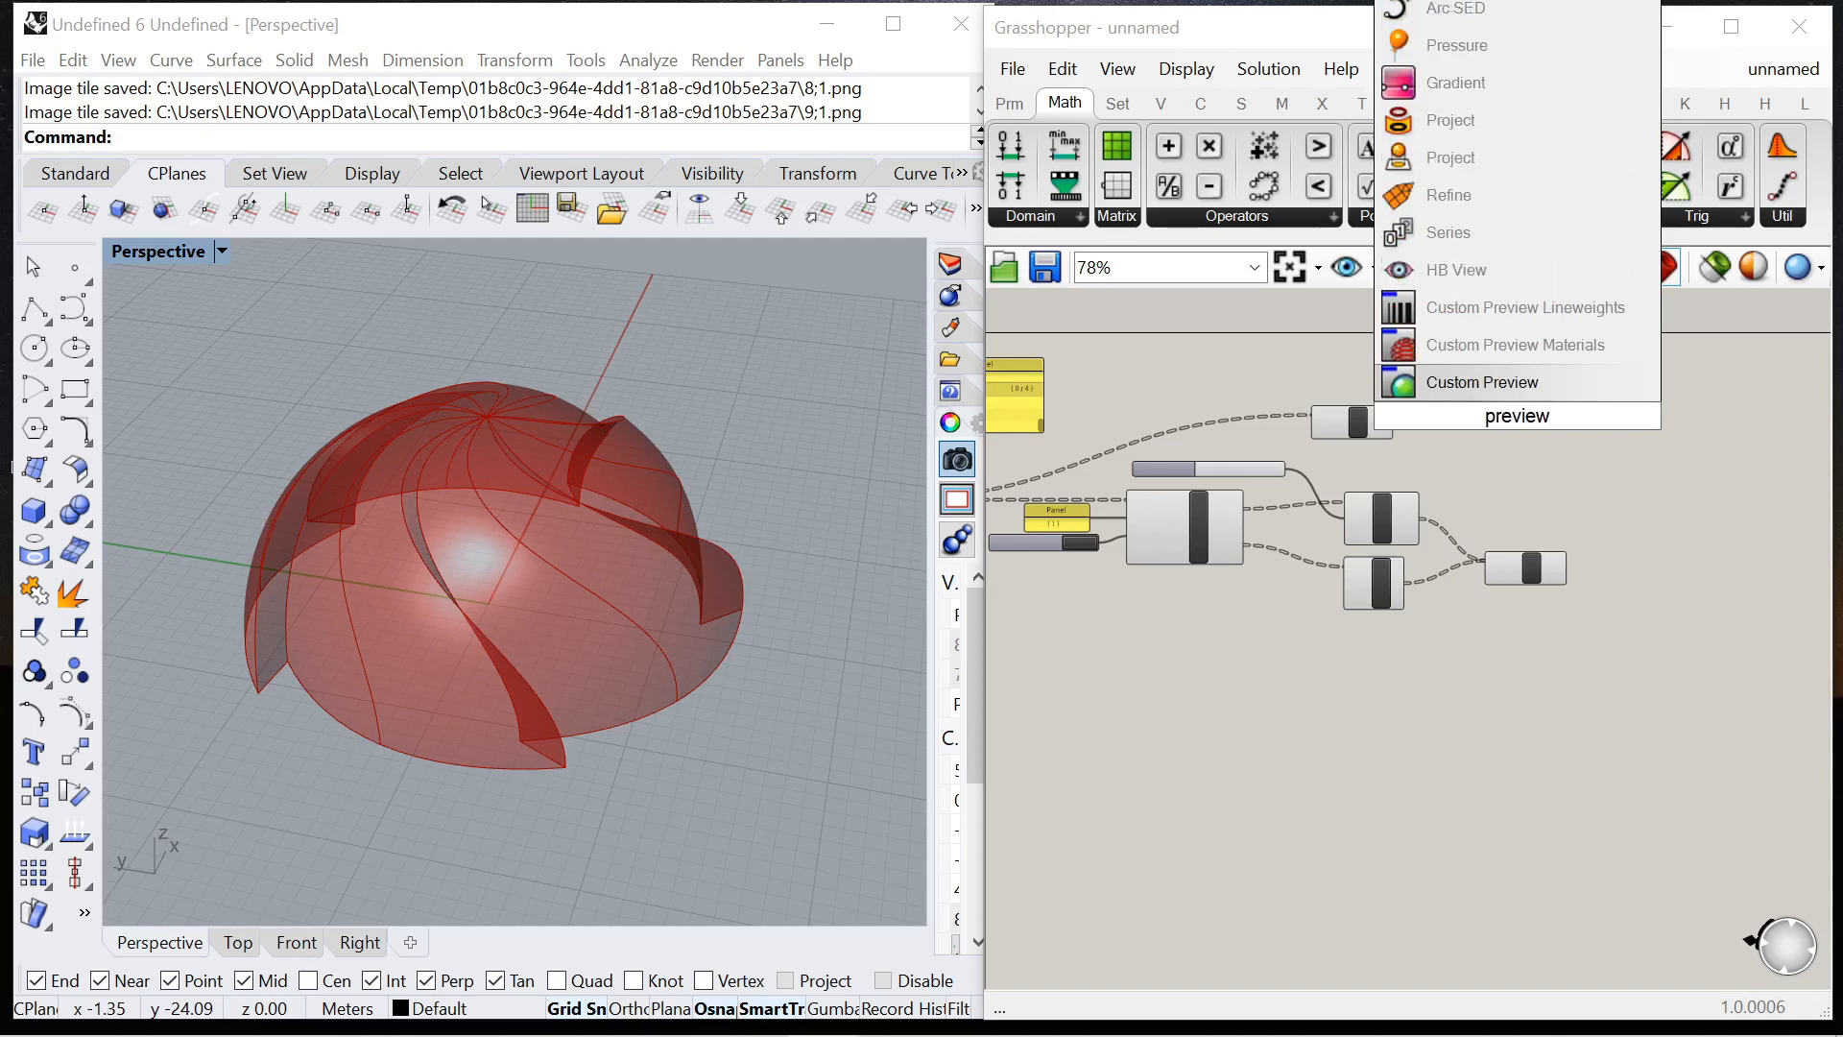
key("Return")
scroll(1501, 401, "up", 5)
left_click_drag(1252, 434, 1471, 382)
scroll(1465, 403, "down", 5)
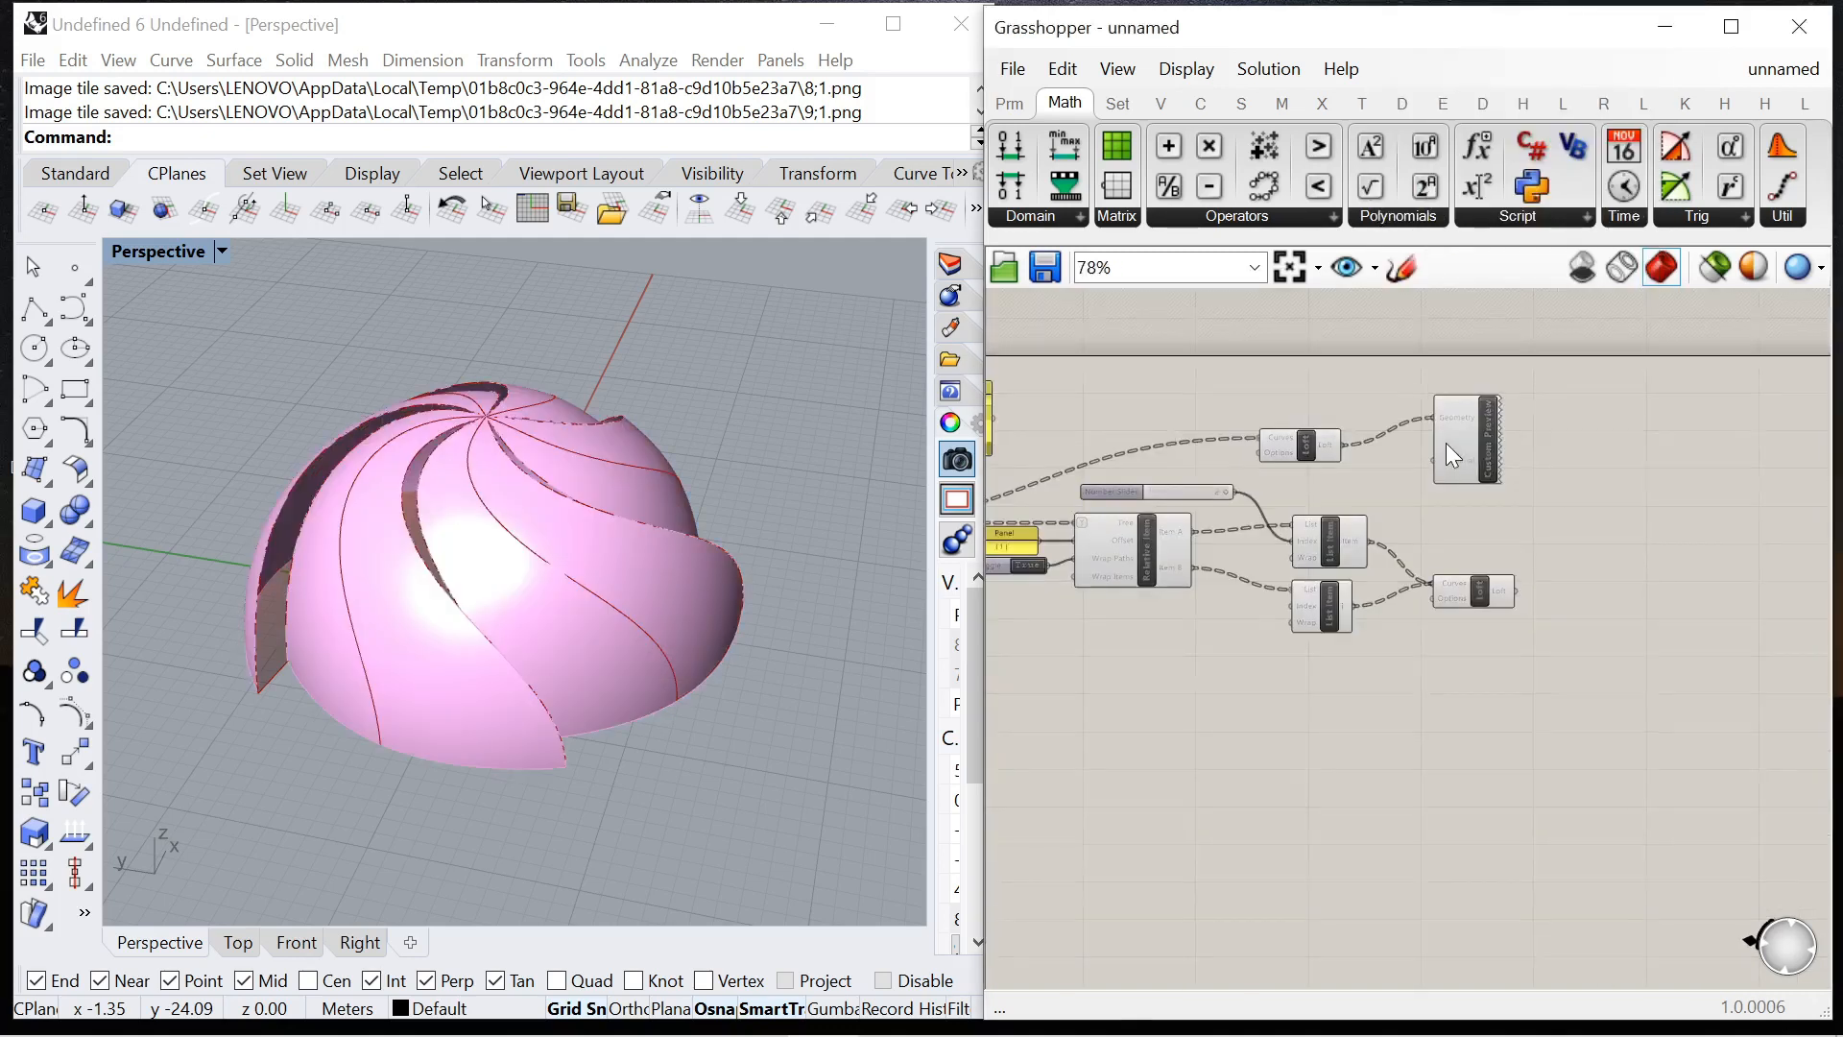
left_click_drag(1450, 454, 1622, 446)
Add a white Colour Swatch and wire it into Custom Preview's Material input.
scroll(1632, 480, "up", 5)
double_click(1478, 420)
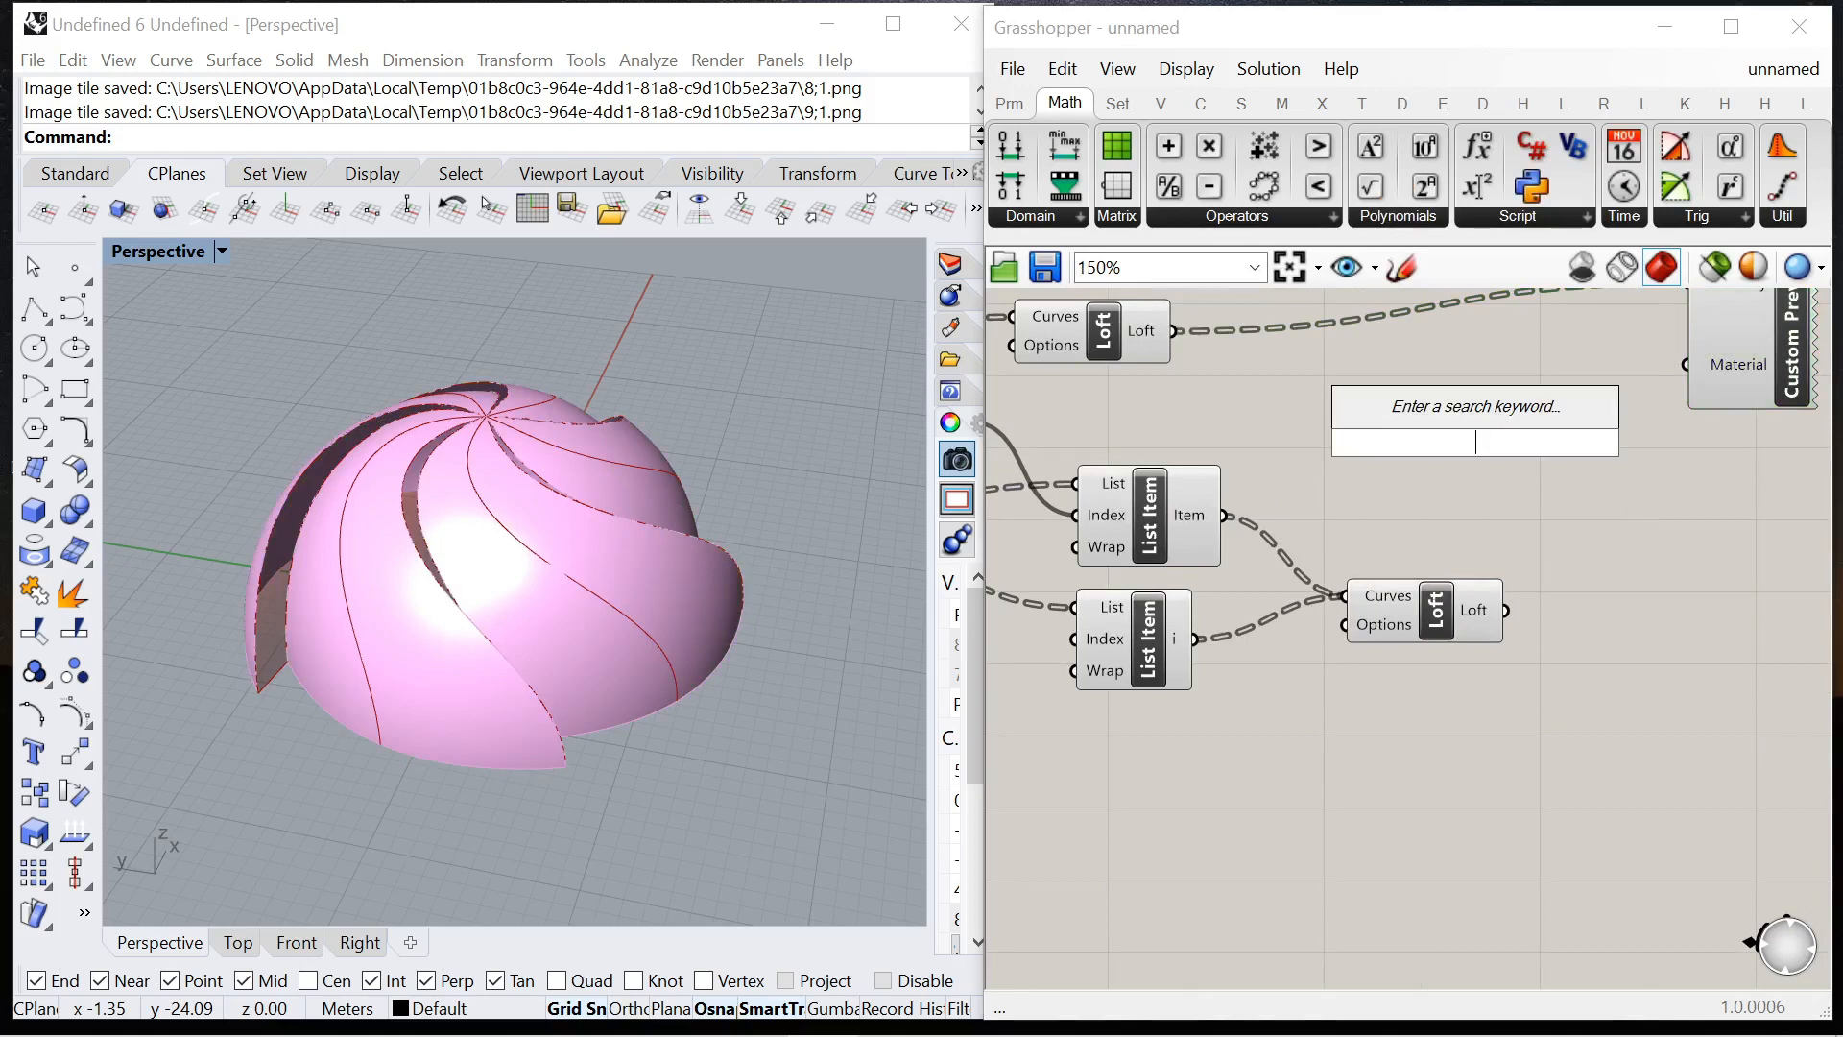
type("swatch")
key("Return")
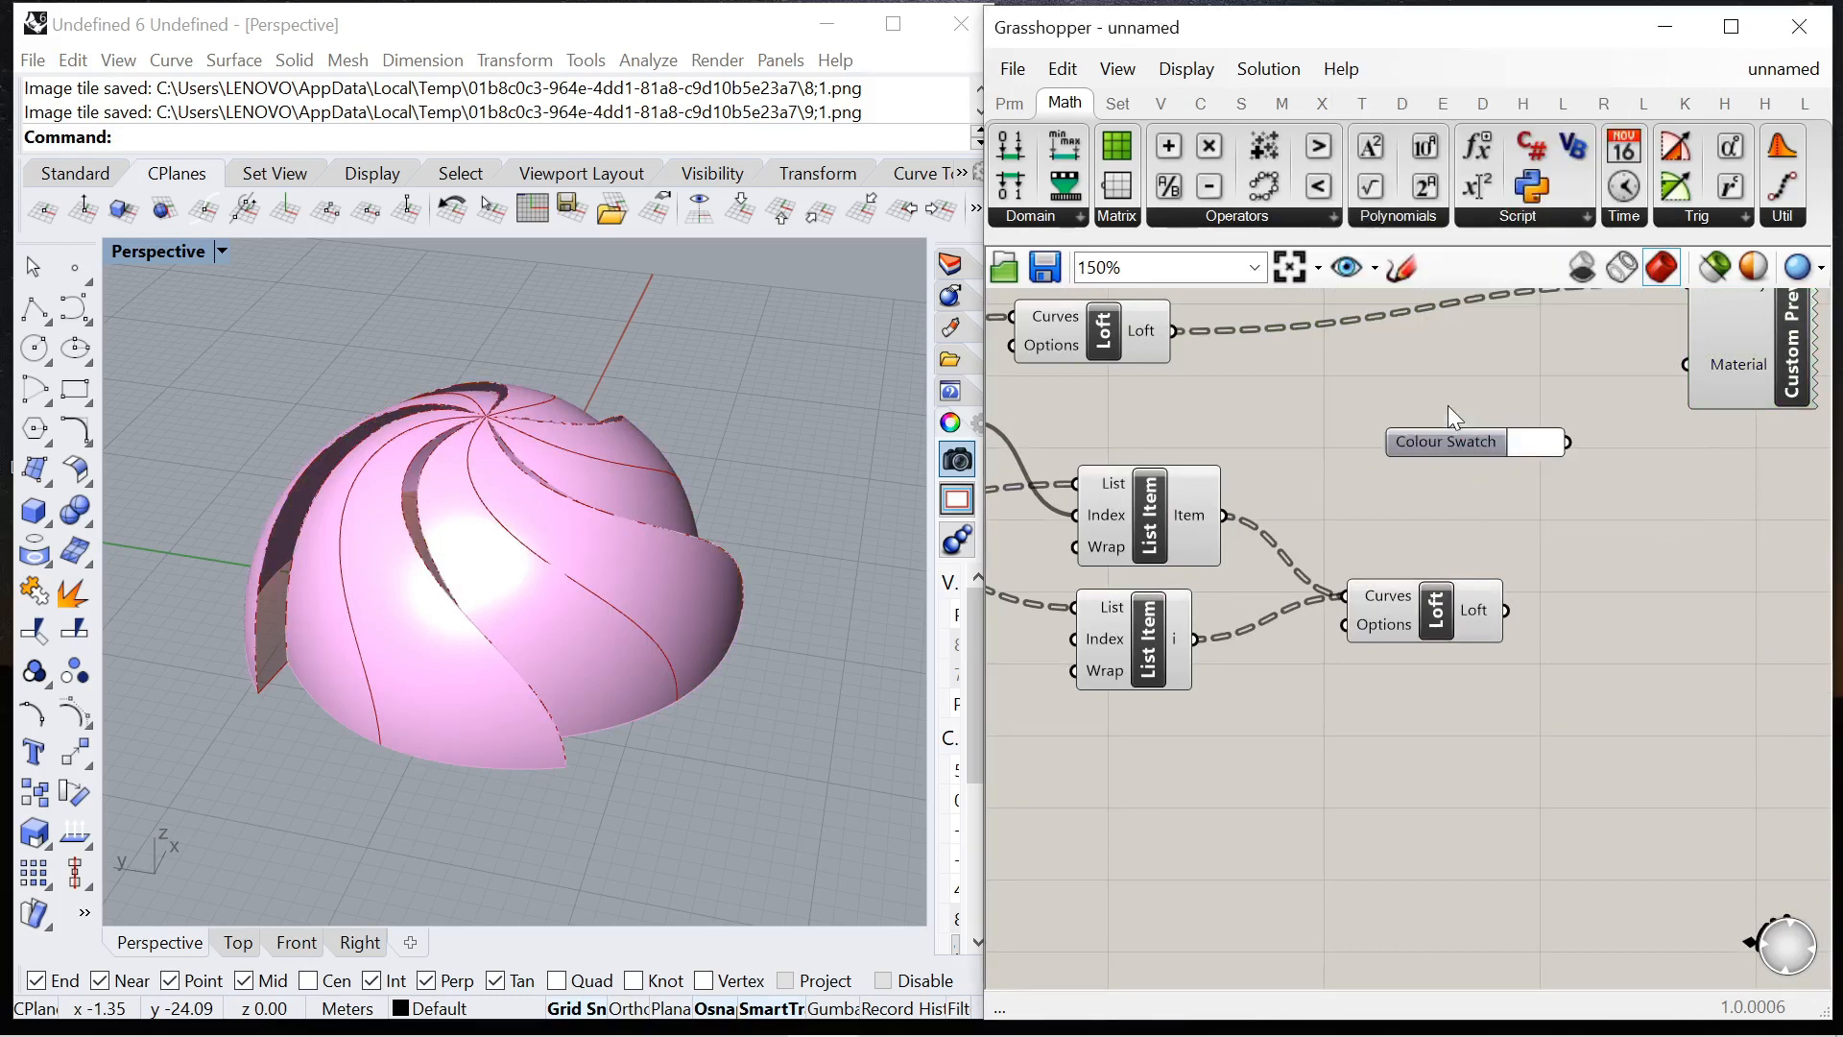
scroll(1586, 486, "down", 5)
scroll(1477, 507, "up", 5)
scroll(1517, 491, "down", 1)
scroll(1517, 491, "down", 1)
left_click_drag(1522, 452, 1539, 432)
Duplicate the Custom Preview and its Colour Swatch below the originals and wire the lower Loft into the copy's Geometry input.
left_click_drag(1715, 485, 1522, 396)
left_click_drag(1709, 407, 1760, 597)
key("alt")
left_click_drag(1715, 486, 1547, 400)
key("alt")
left_click_drag(1669, 392, 1684, 589)
scroll(1561, 549, "up", 3)
left_click_drag(1541, 534, 1717, 581)
Set the lower Colour Swatch to a translucent teal with hue 164°, saturation 73, value 86 and alpha 110.
left_click(1624, 647)
left_click(1625, 646)
left_click_drag(1741, 832, 1782, 827)
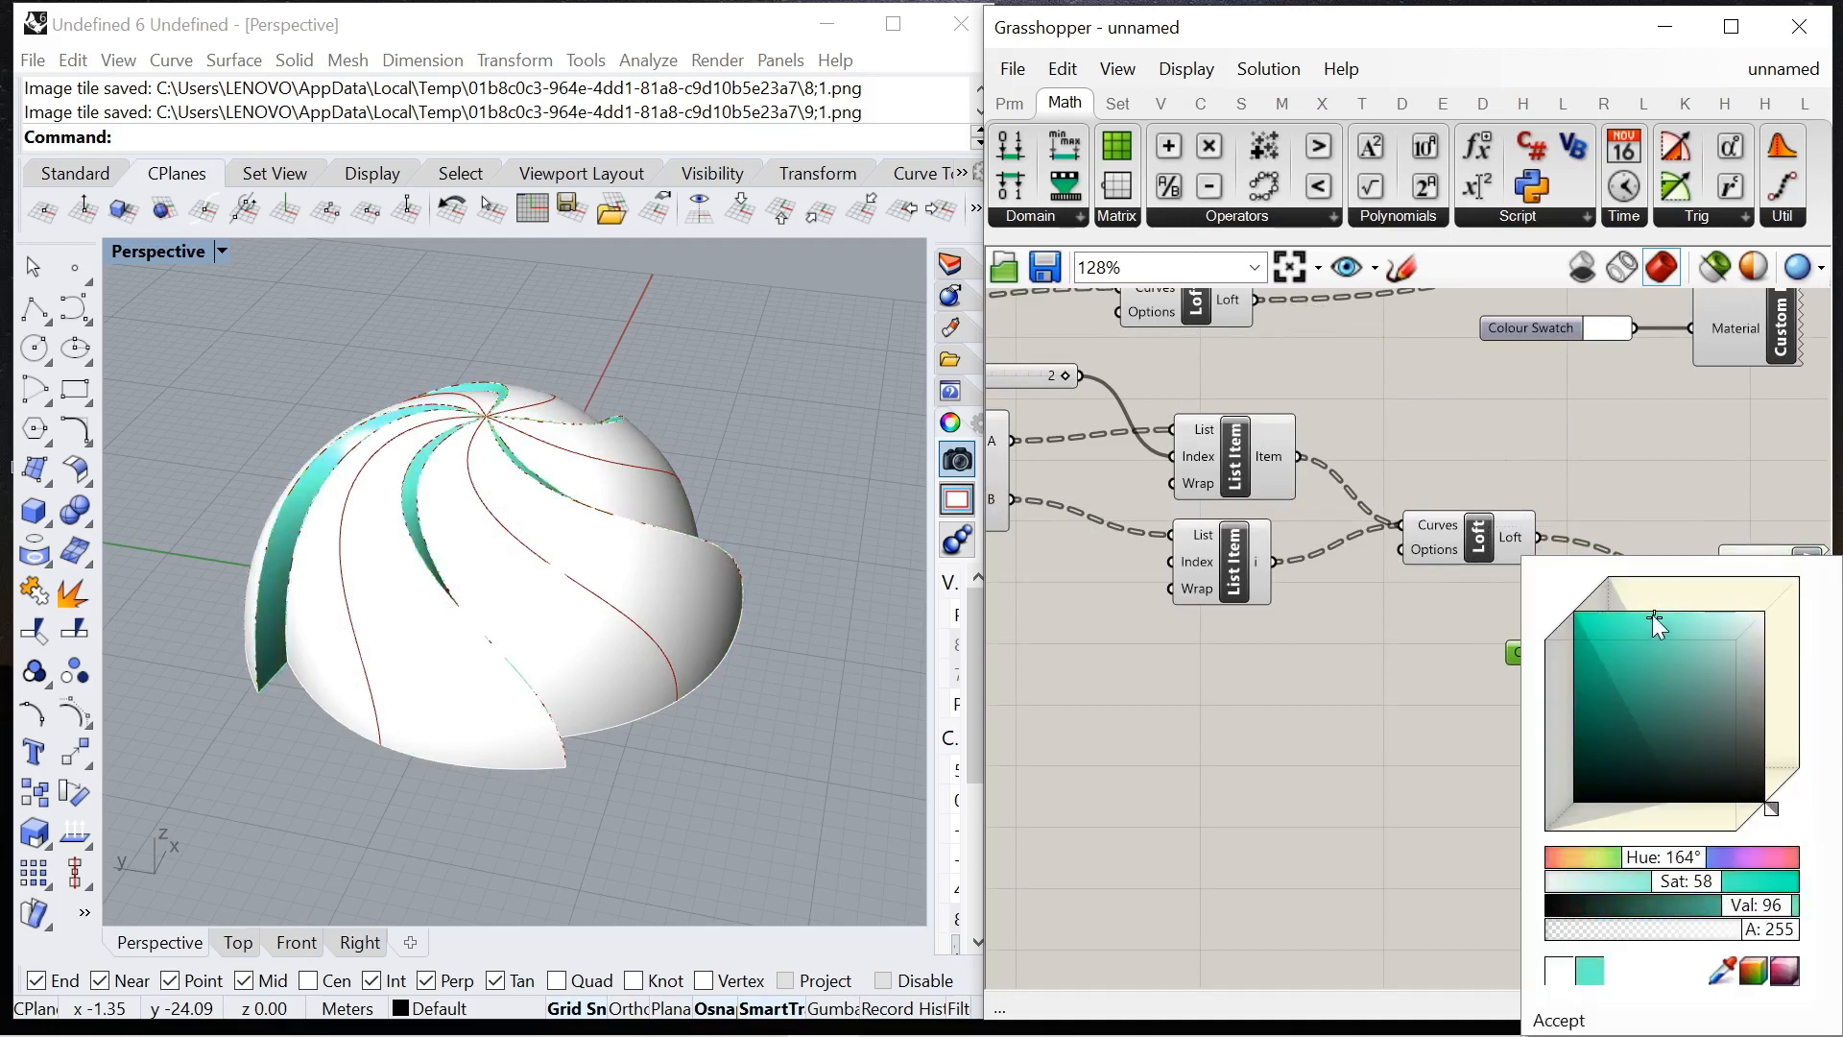
left_click_drag(1655, 616, 1626, 637)
left_click_drag(1751, 933, 1652, 963)
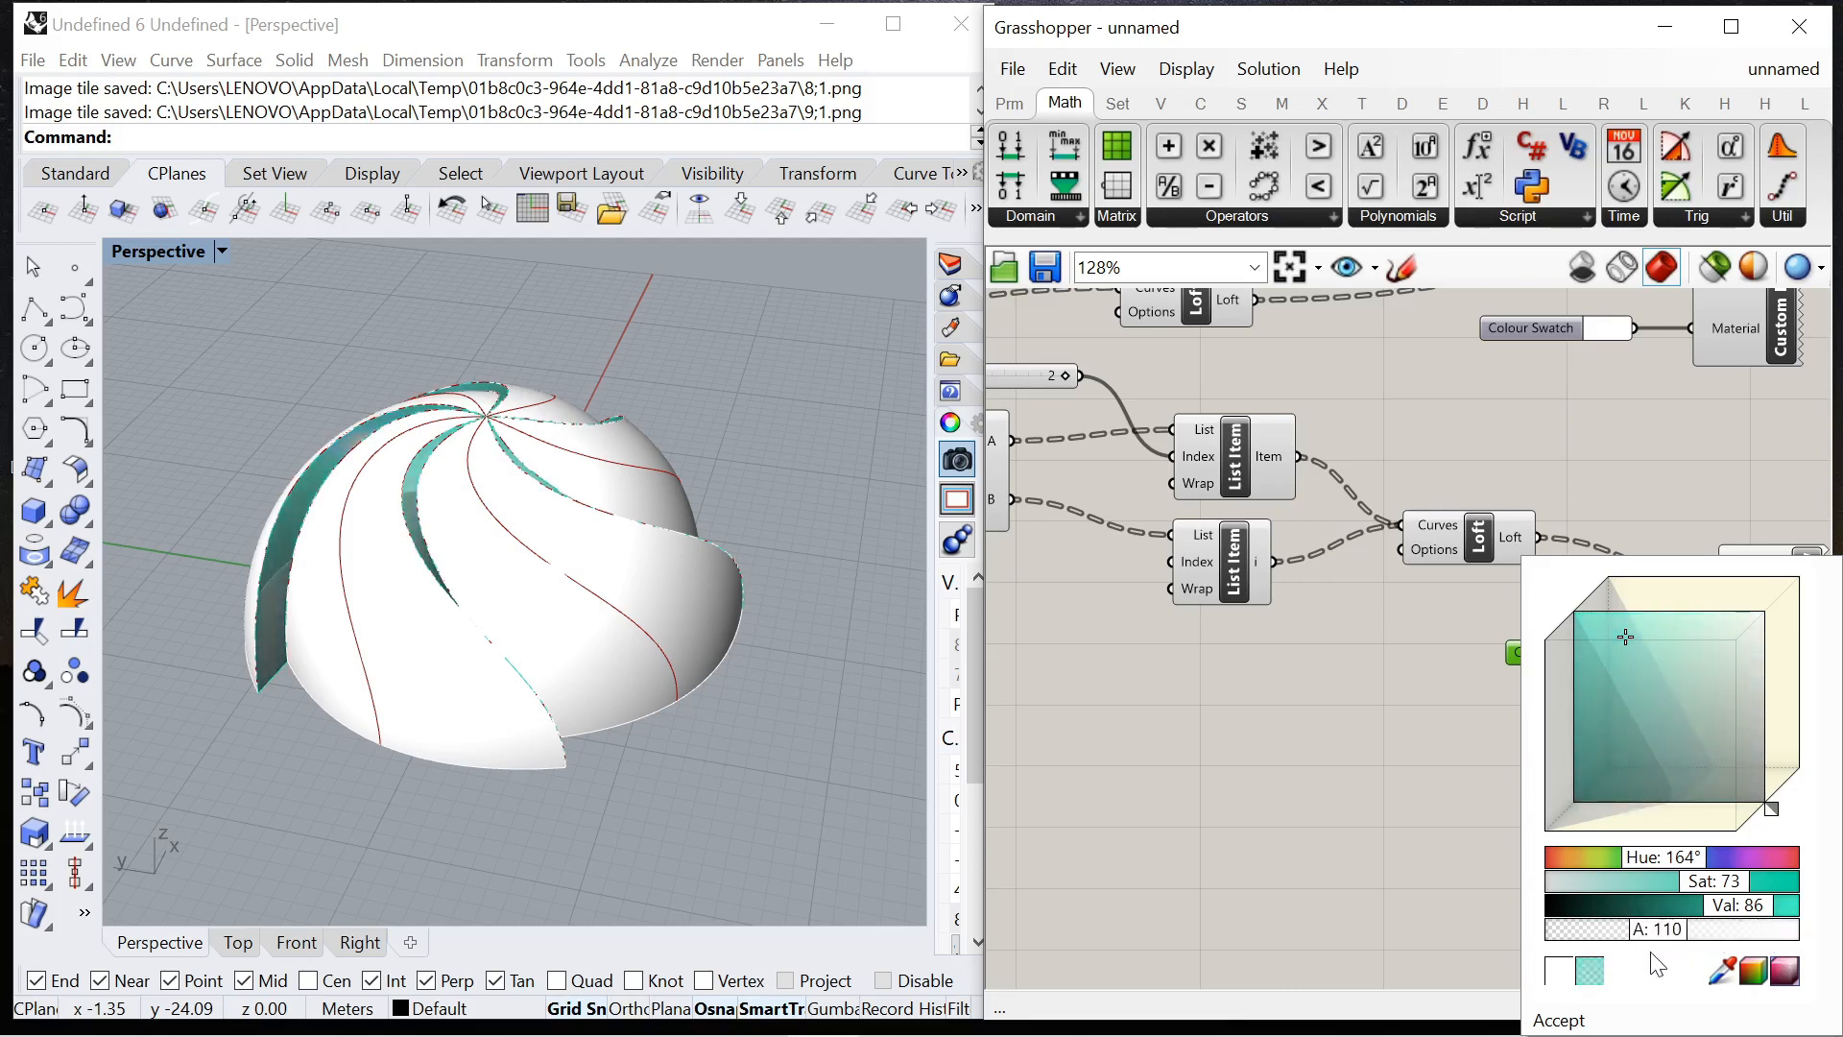
left_click(1562, 1020)
right_click_drag(595, 711, 499, 633)
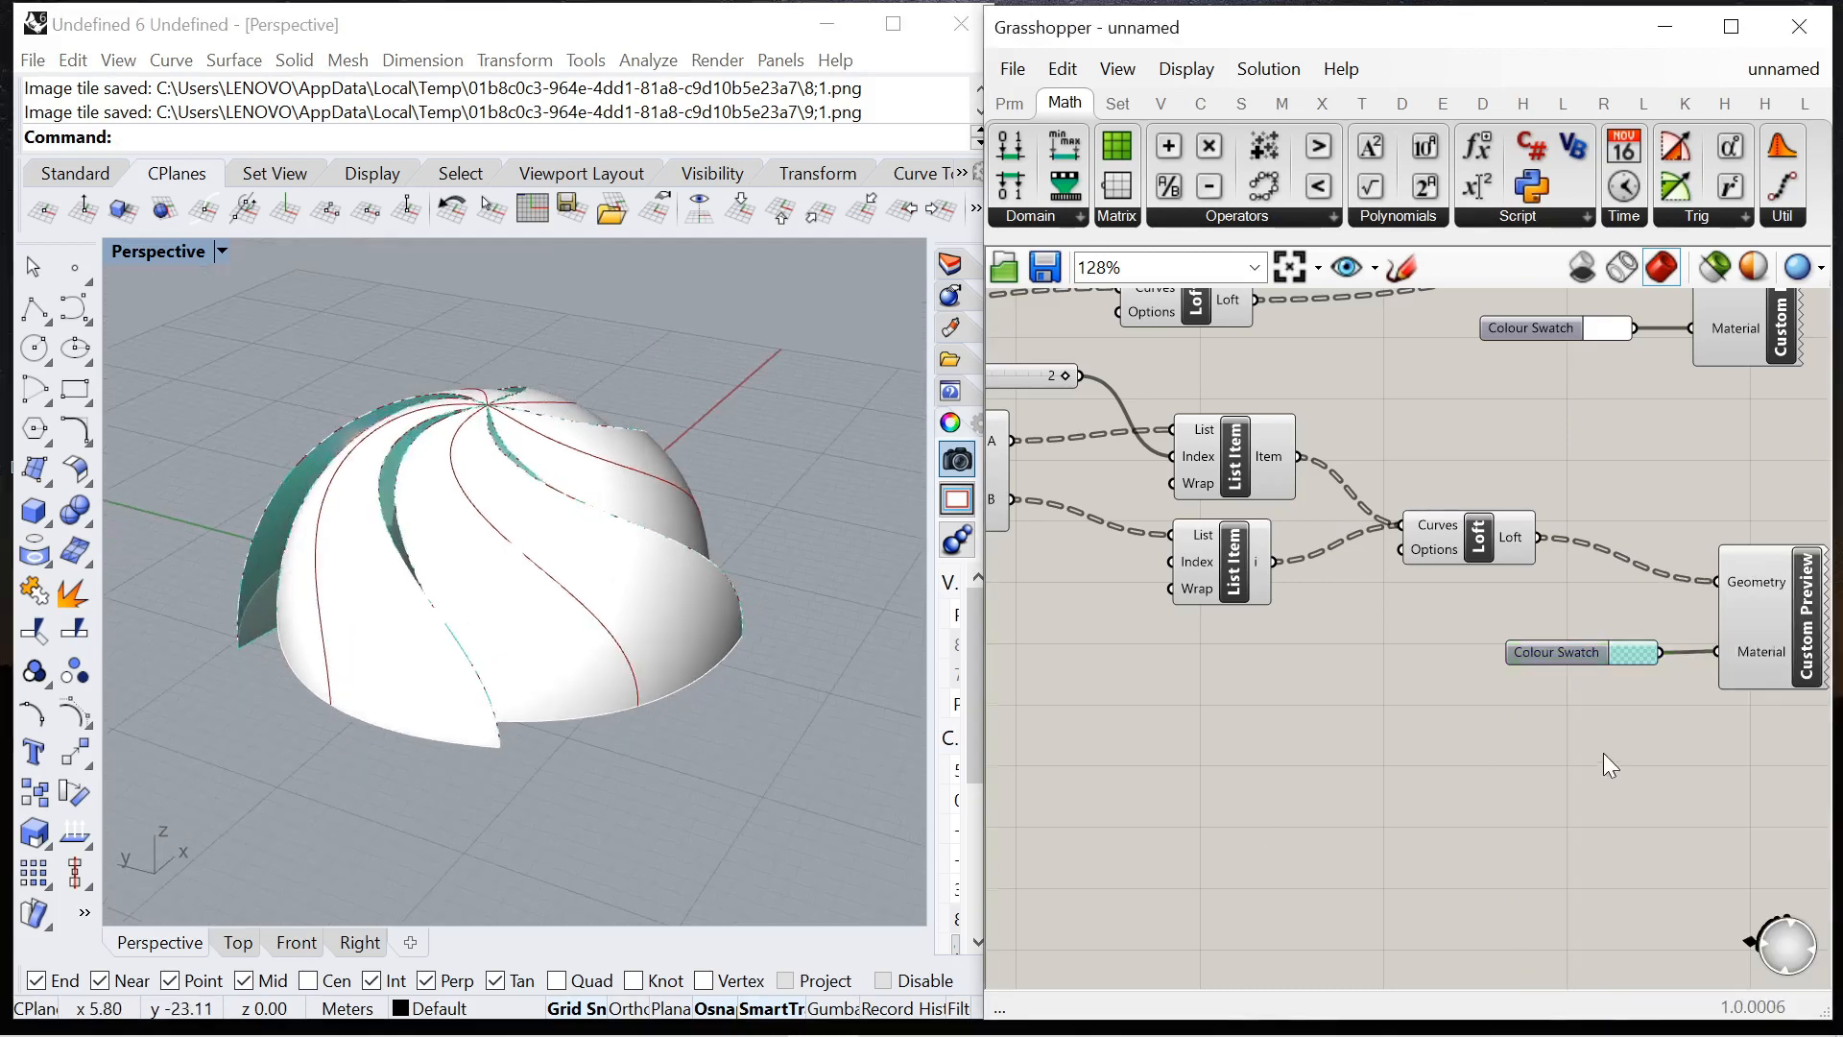
Group the components from the tree operations through both Lofts, leaving out the Custom Previews and Colour Swatches.
scroll(1561, 584, "down", 6)
left_click_drag(1293, 482, 1562, 631)
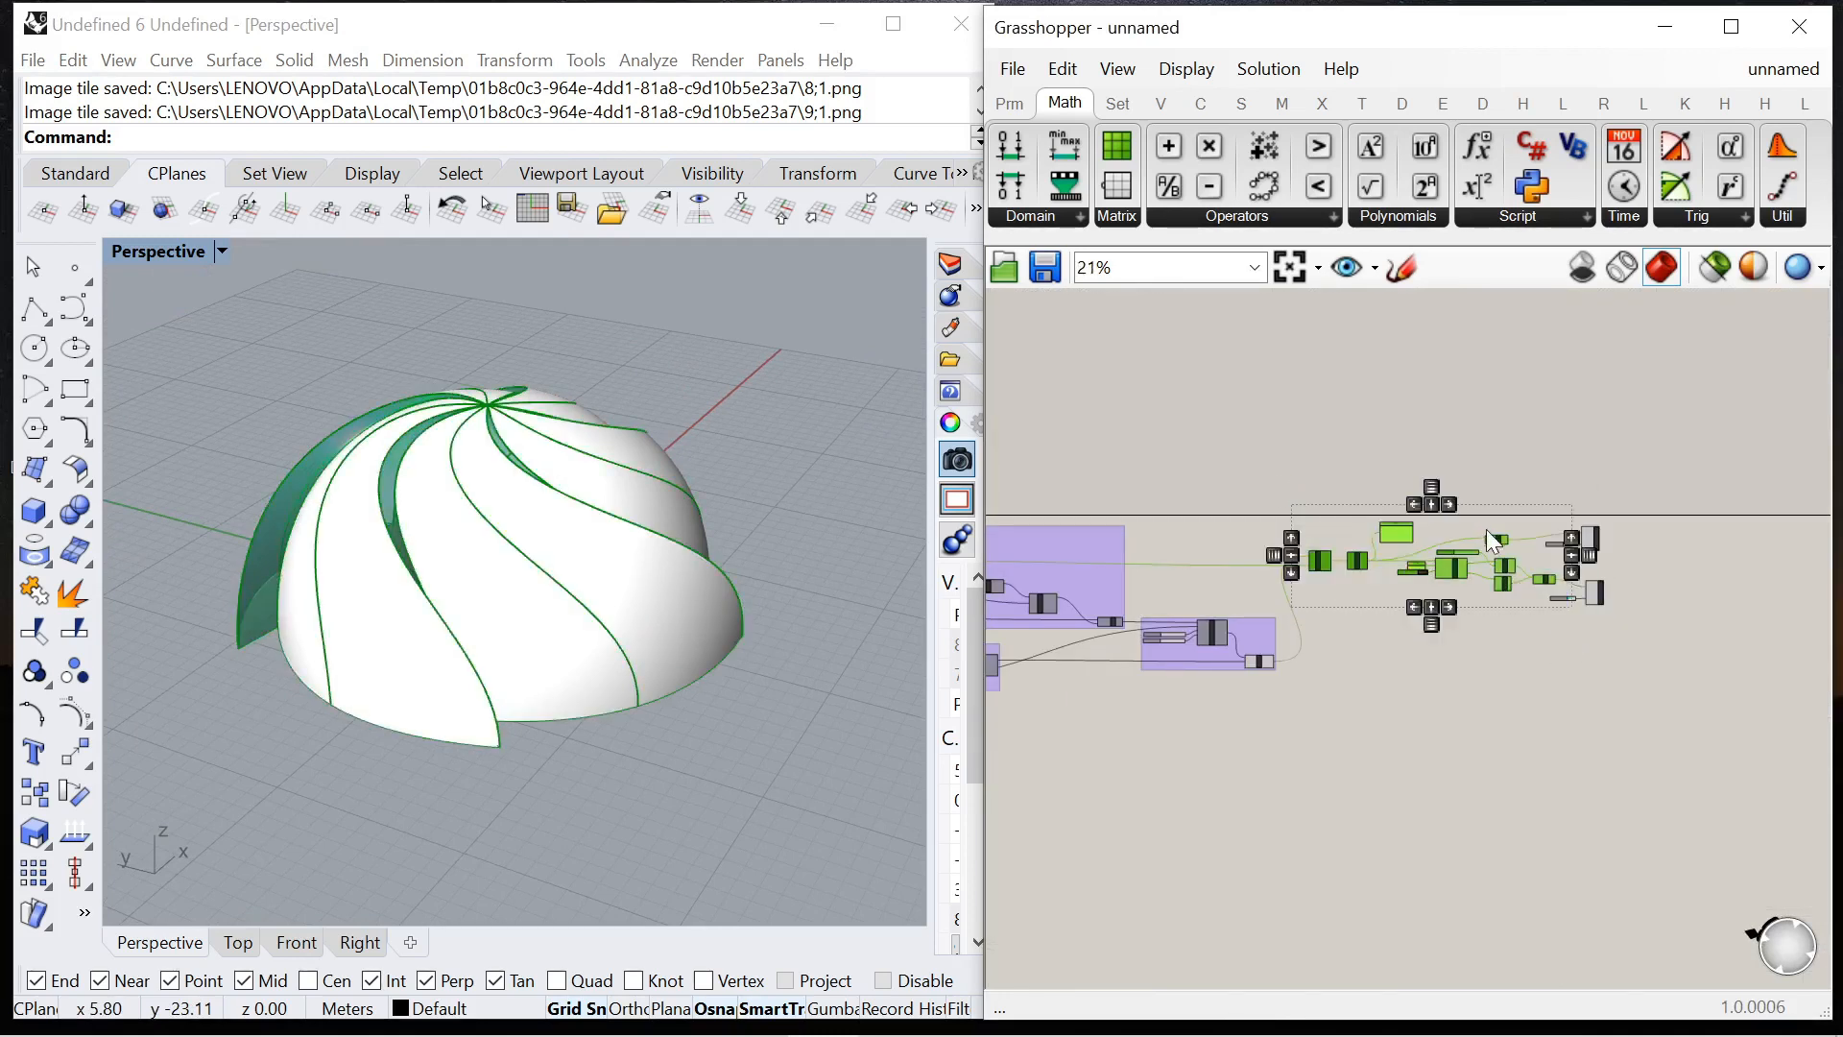
right_click(1437, 468)
left_click(1510, 659)
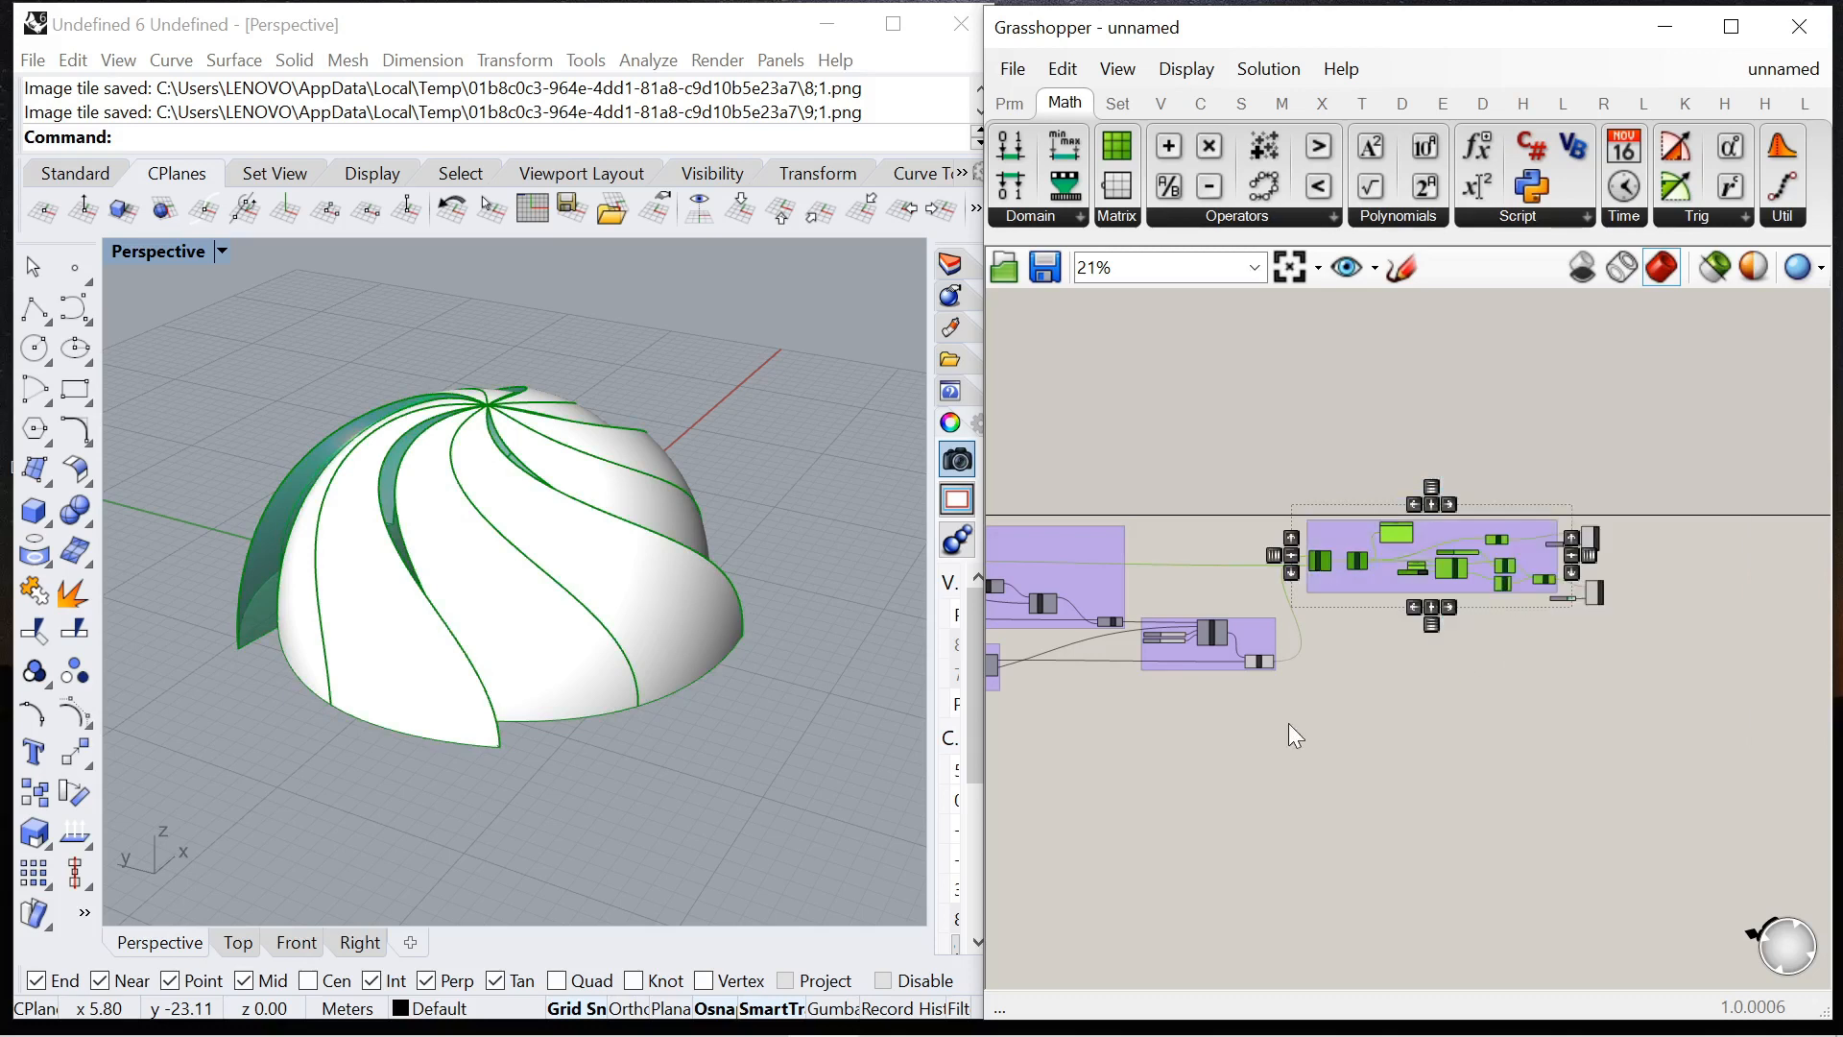
Turn off the preview of the last component in the neighbouring lower group and of all components in the new group.
left_click(1260, 662)
right_click(1371, 636)
scroll(1263, 661, "up", 3)
right_click(1536, 637)
left_click(1619, 683)
right_click_drag(1712, 356, 1449, 507)
left_click_drag(1283, 430, 1673, 741)
right_click(1542, 406)
left_click(1634, 452)
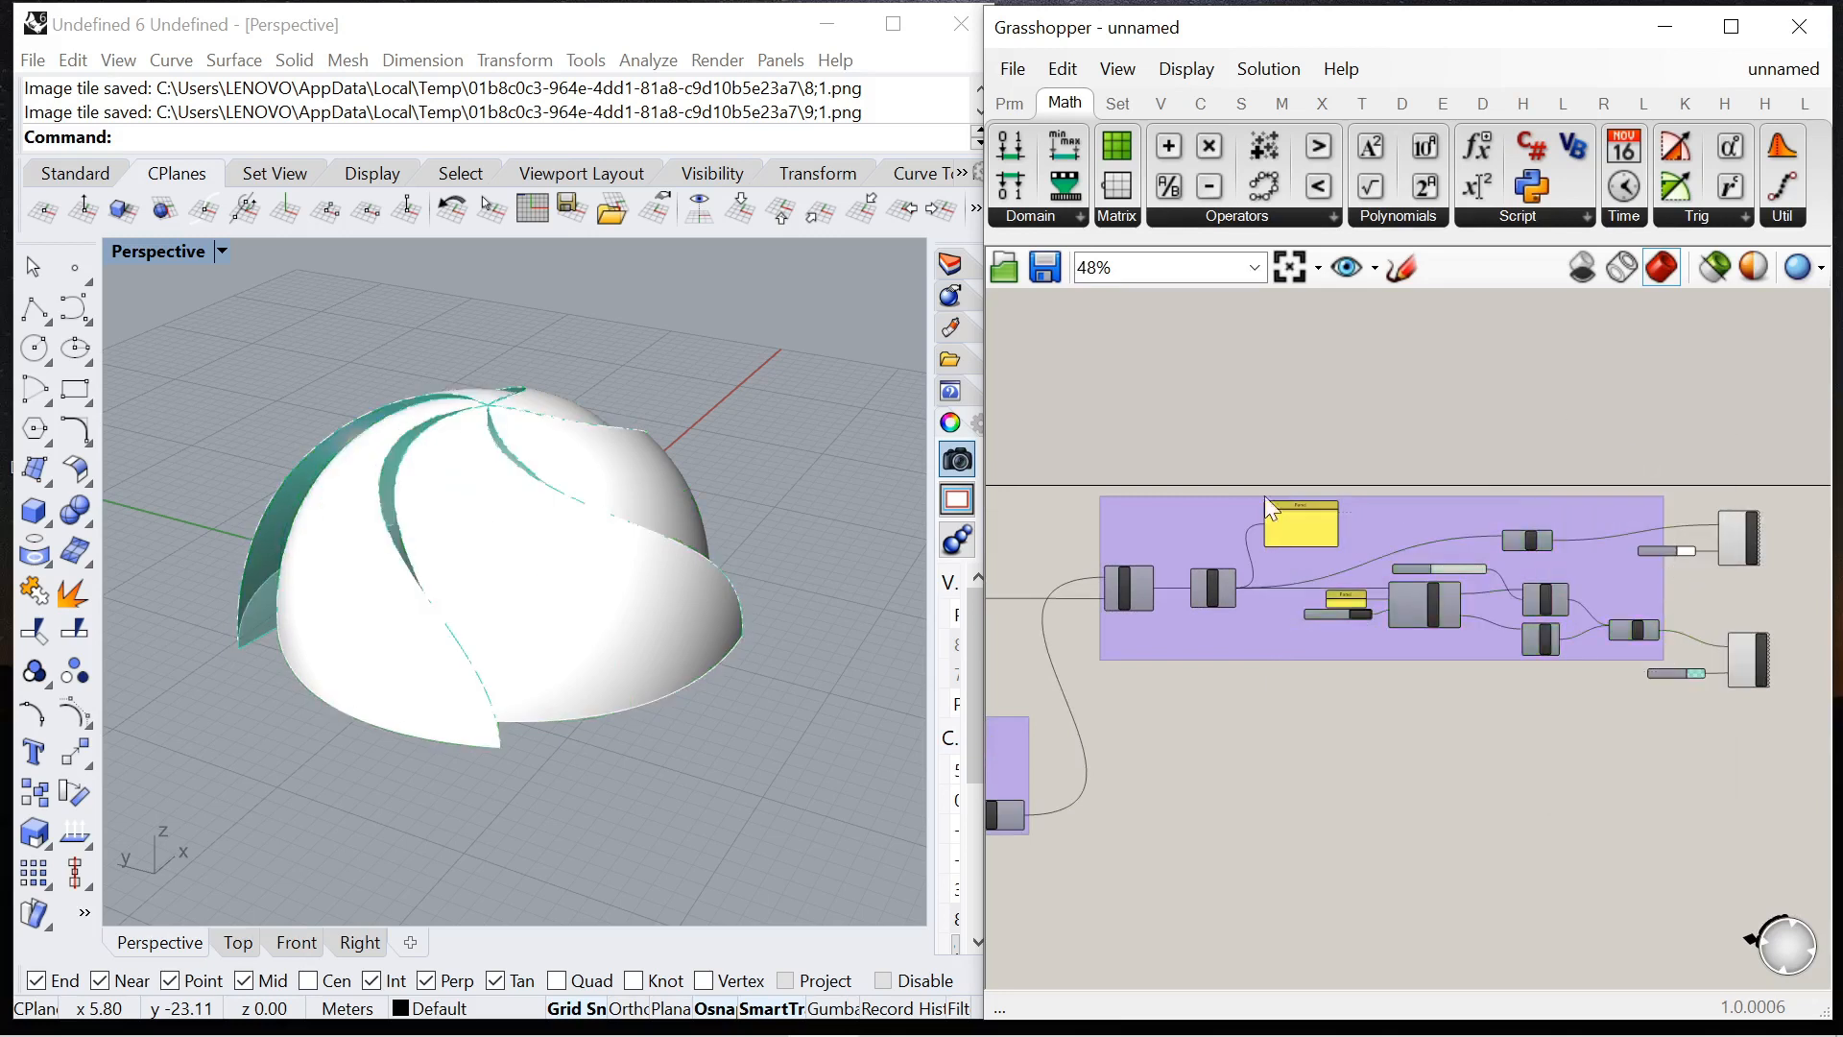
right_click_drag(523, 607, 146, 547)
scroll(1396, 510, "down", 4)
scroll(1396, 509, "down", 4)
left_click(1269, 493)
key("ctrl+a")
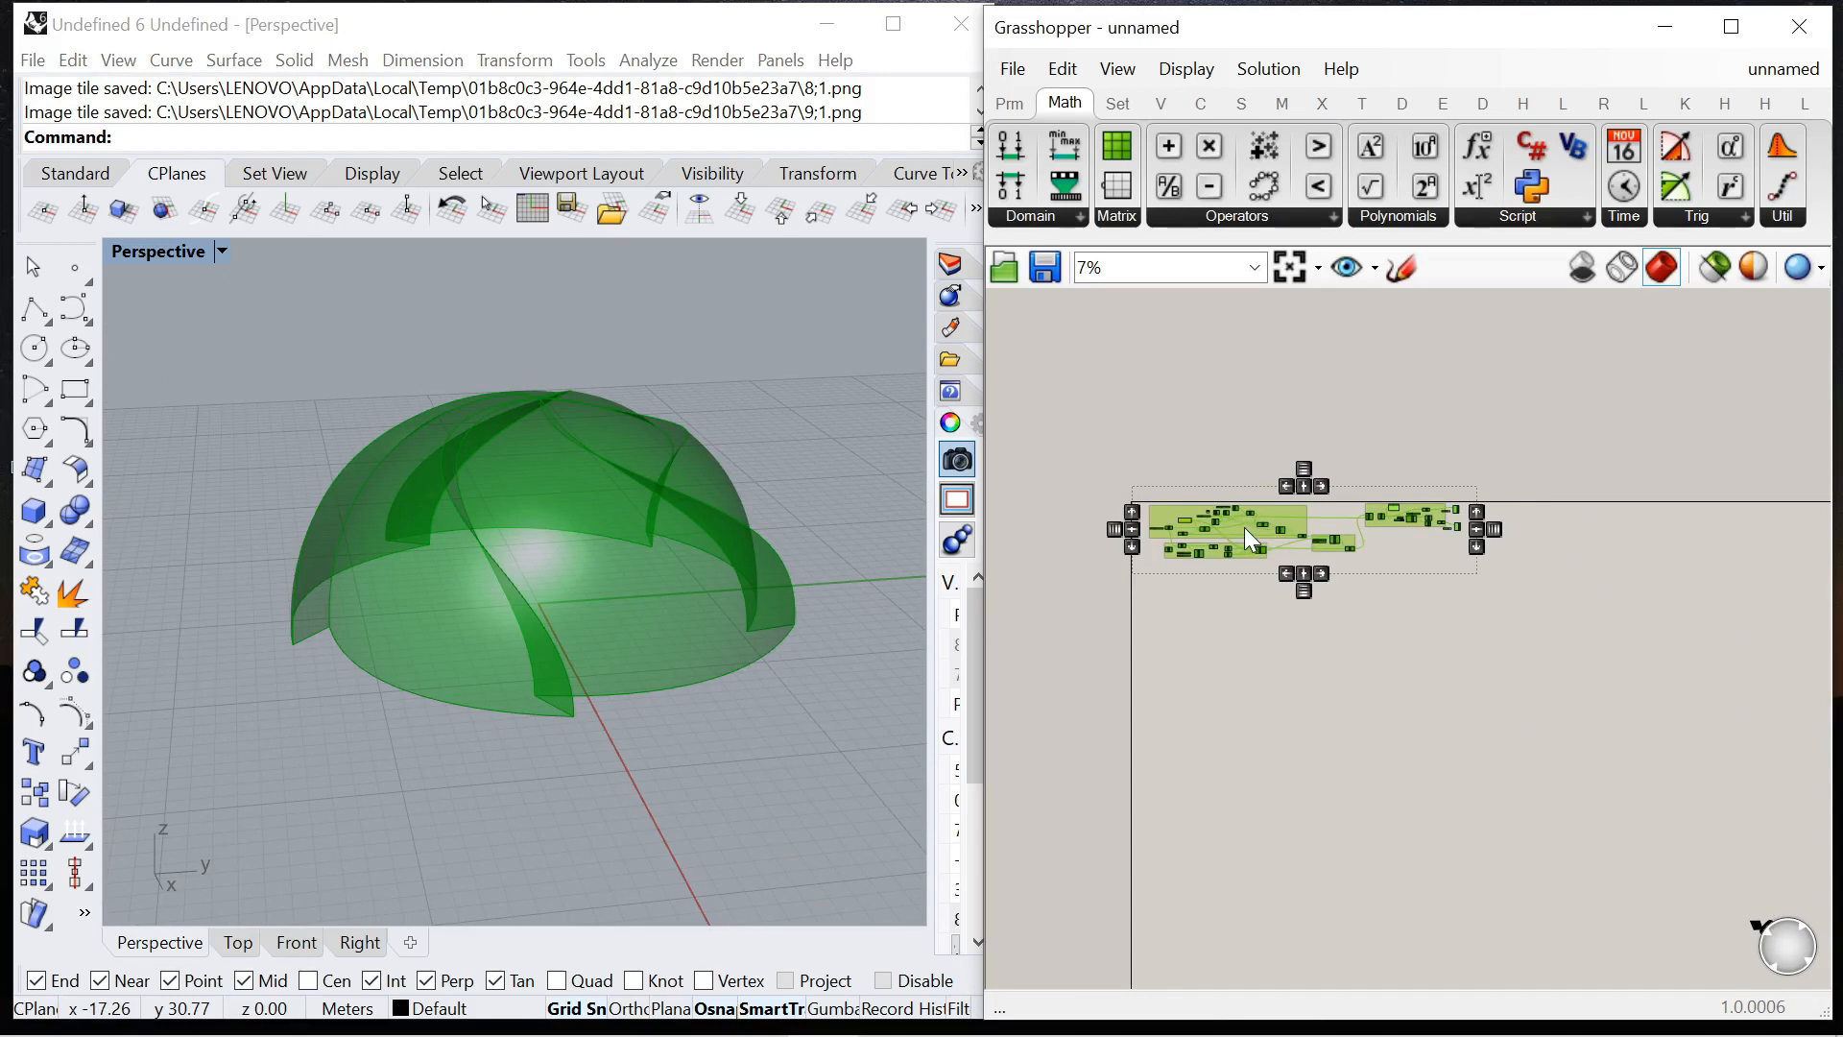
left_click(1348, 636)
Switch the Perspective viewport to Rendered display mode and view the dome from above.
left_click(597, 580)
key("ctrl+alt+r")
right_click_drag(712, 571, 288, 649)
right_click_drag(676, 638, 595, 730)
scroll(1270, 513, "up", 12)
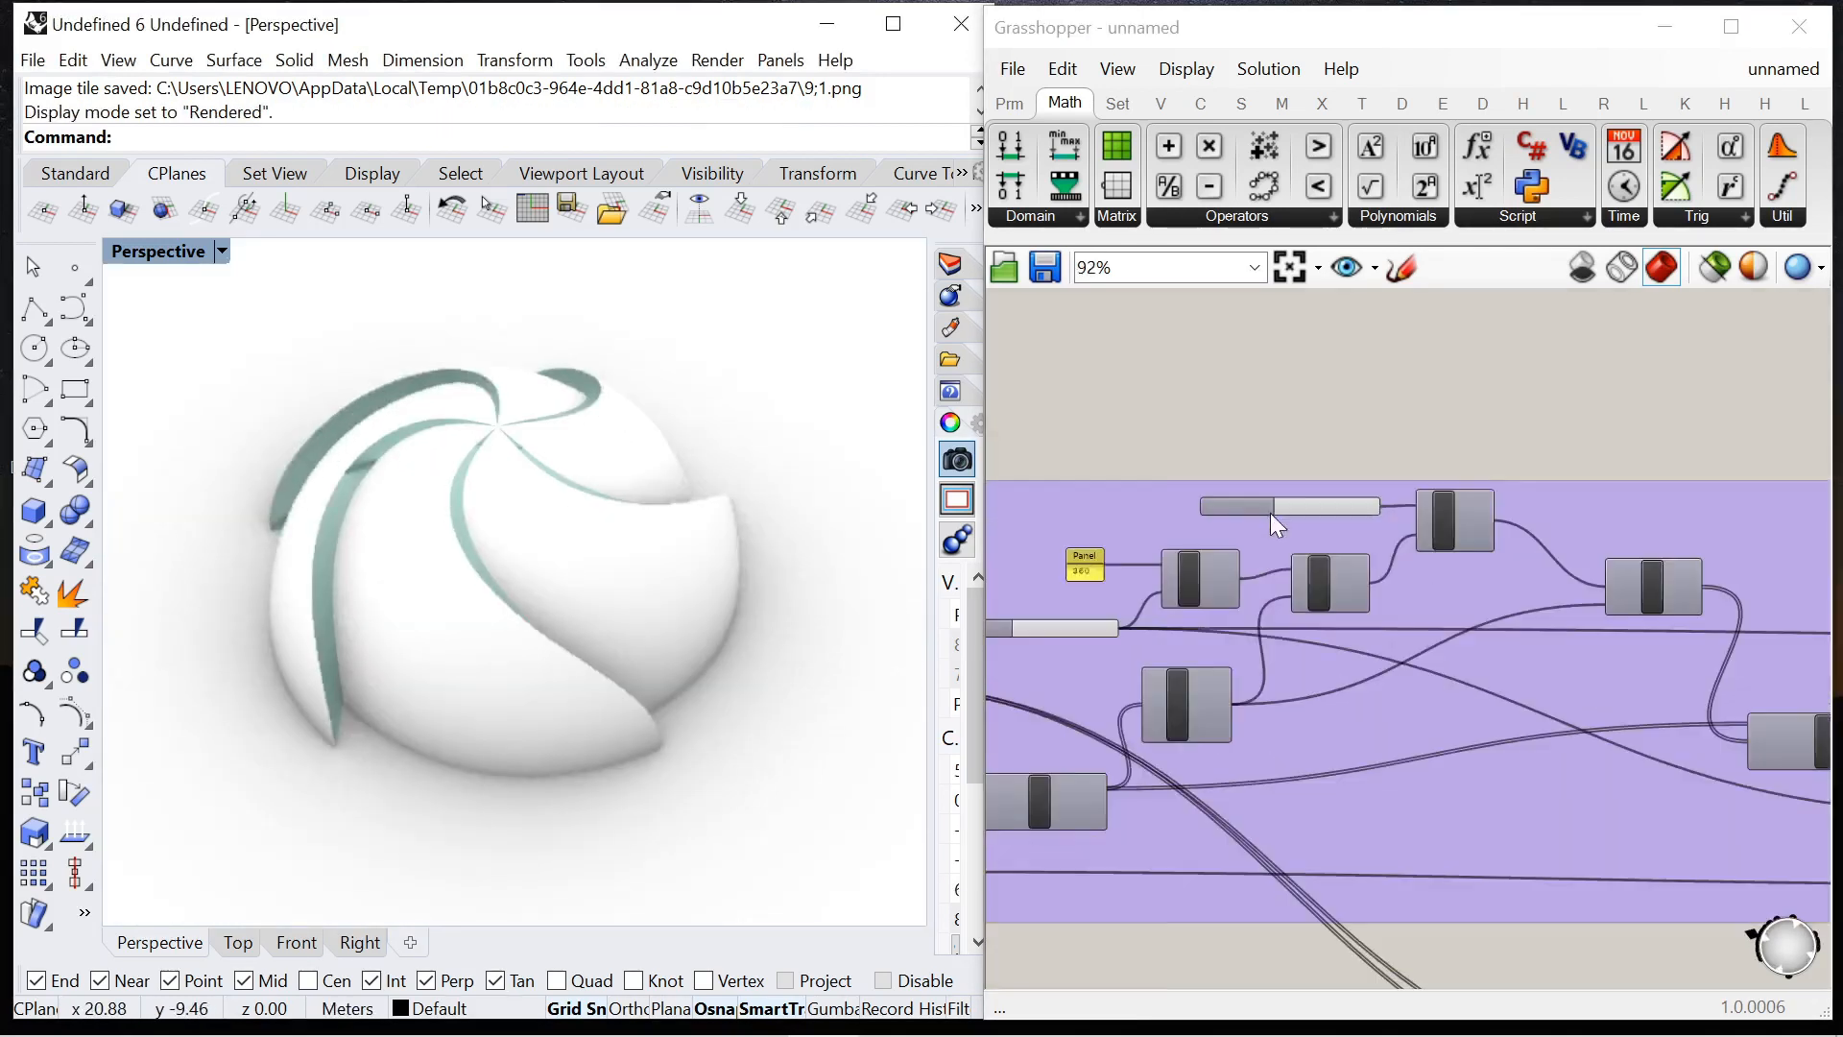
Raise the Number Slider feeding the Addition and increase the dome's segment count with the slider that divides the Panel's 360.
left_click_drag(1442, 515, 1500, 519)
right_click_drag(662, 615, 638, 571)
scroll(1373, 513, "down", 6)
scroll(1239, 574, "up", 7)
left_click_drag(1232, 561, 1317, 593)
Test the Number Slider feeding the Addition at 0 and set it to 6.
scroll(1310, 492, "down", 2)
left_click_drag(1627, 399, 1436, 401)
right_click_drag(729, 595, 403, 432)
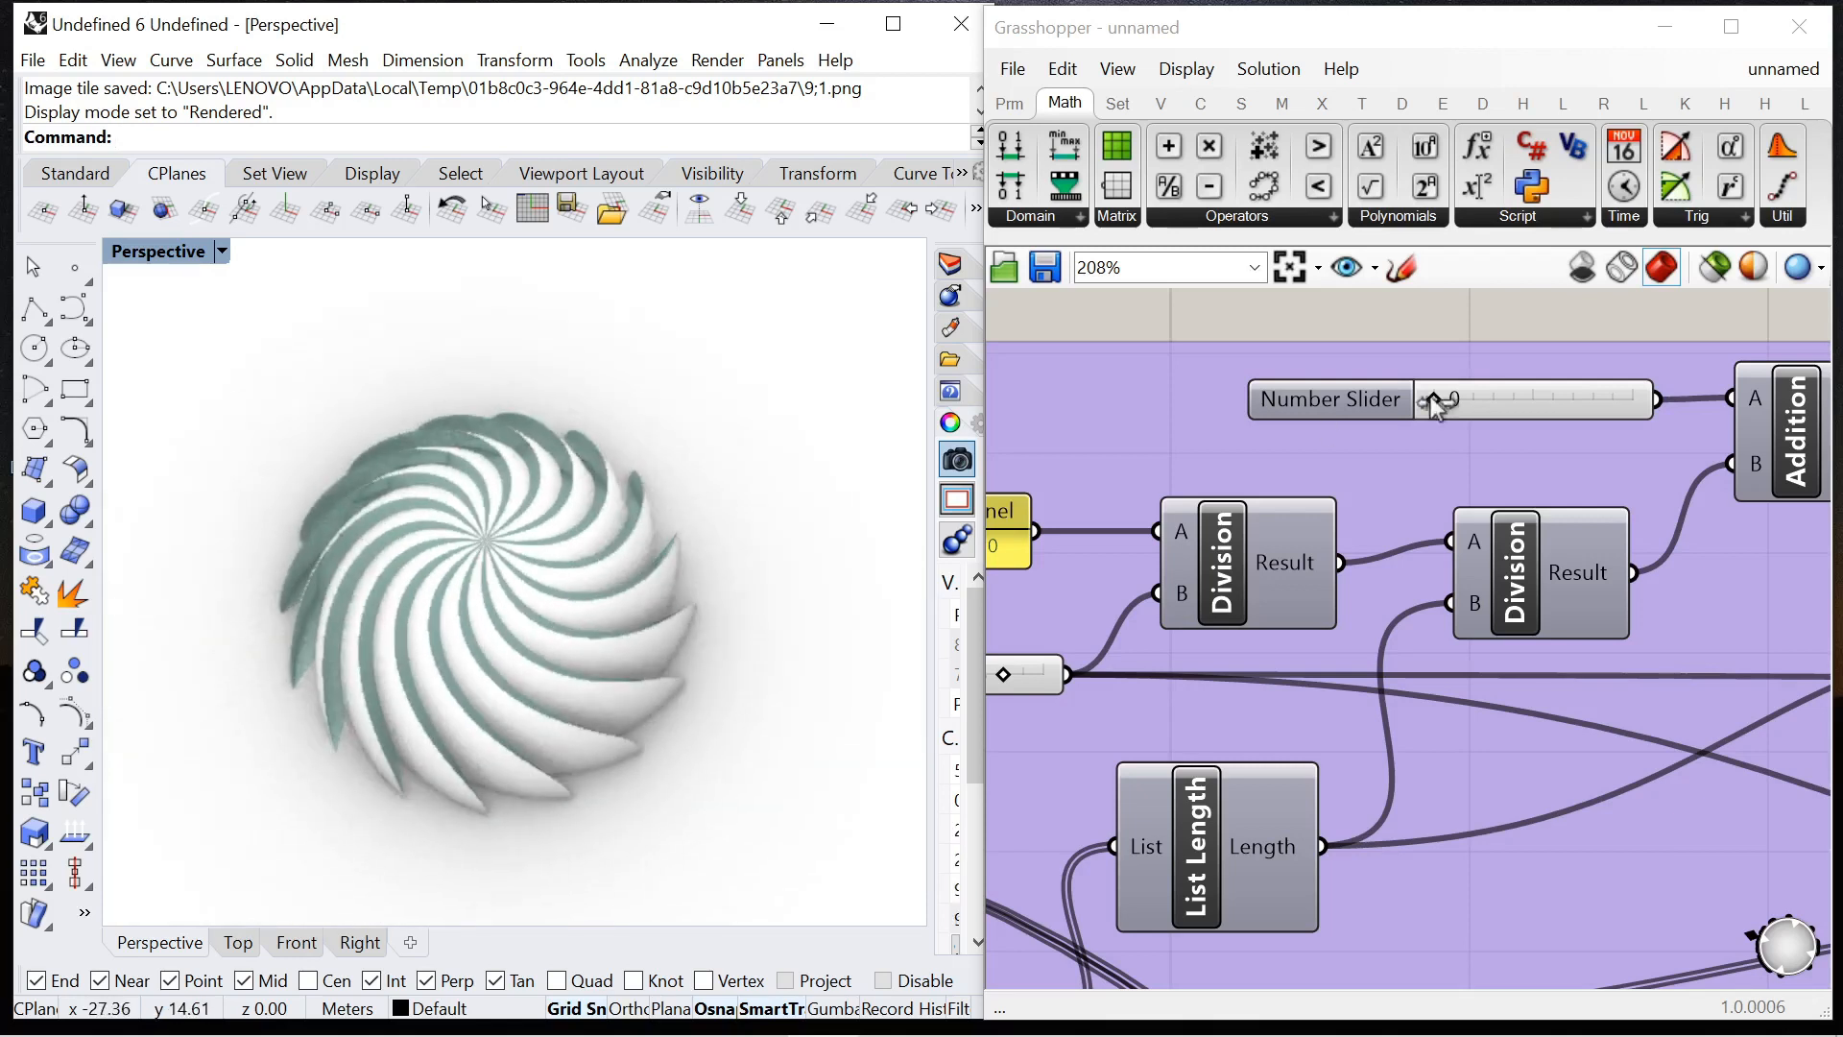
left_click(1495, 408)
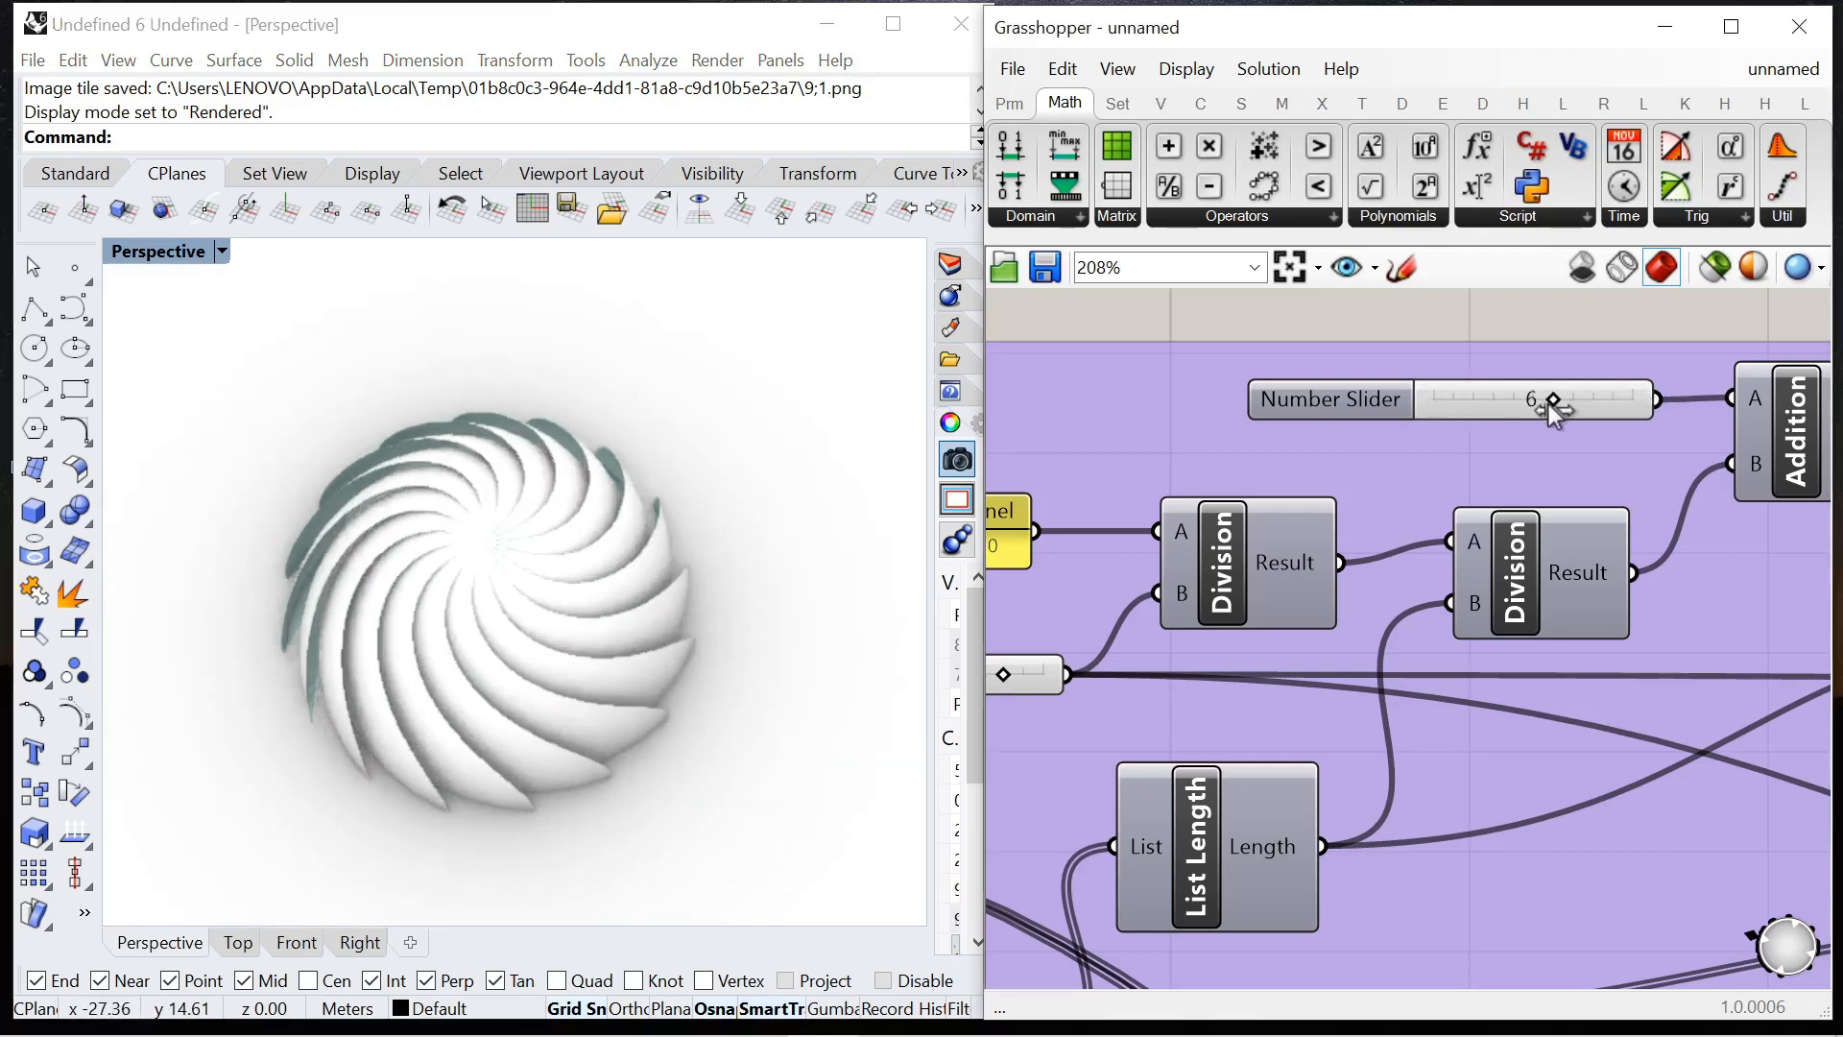
Lower the segment-count slider that divides the Panel's 360 until the dome has three shells.
scroll(1432, 555, "down", 2)
right_click_drag(1124, 638, 1373, 556)
scroll(1373, 555, "up", 2)
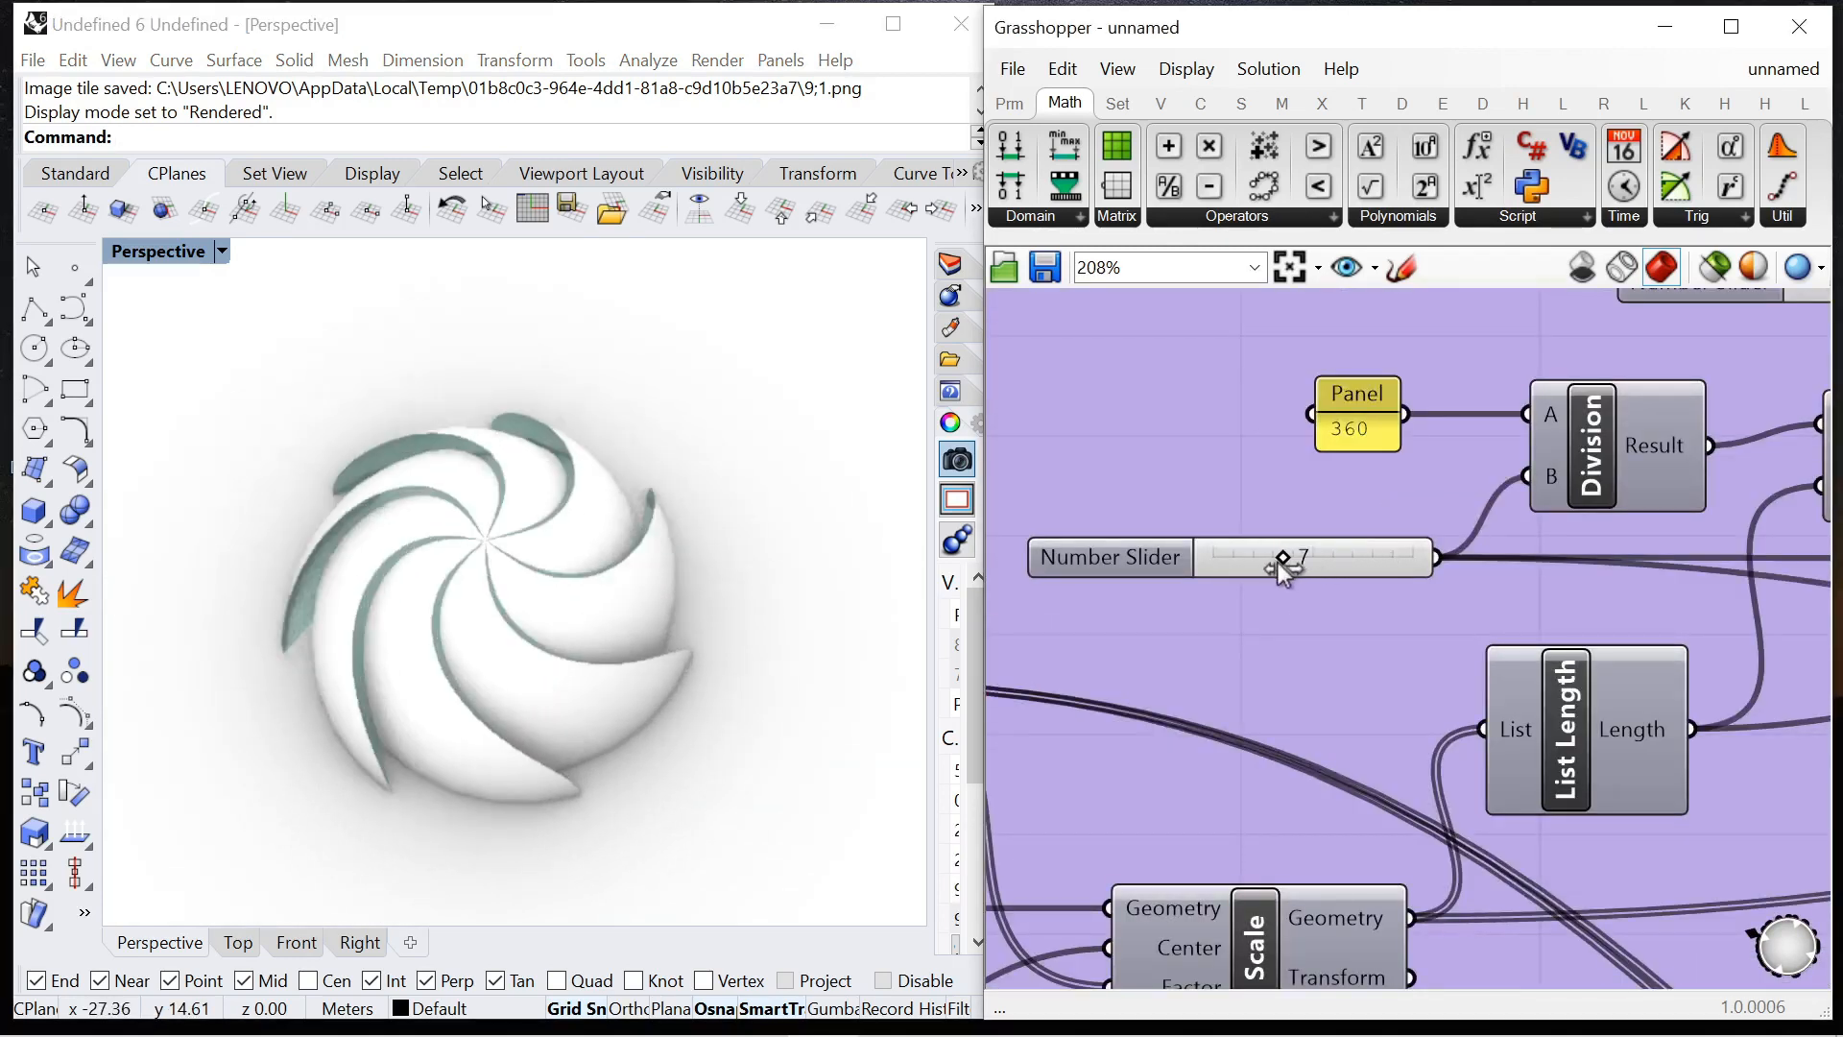
left_click_drag(1263, 561, 1246, 570)
right_click_drag(700, 646, 422, 662)
Adjust the Maelstrom radii, setting the First slider to 1 and the Second slider to 18.
scroll(1350, 540, "down", 4)
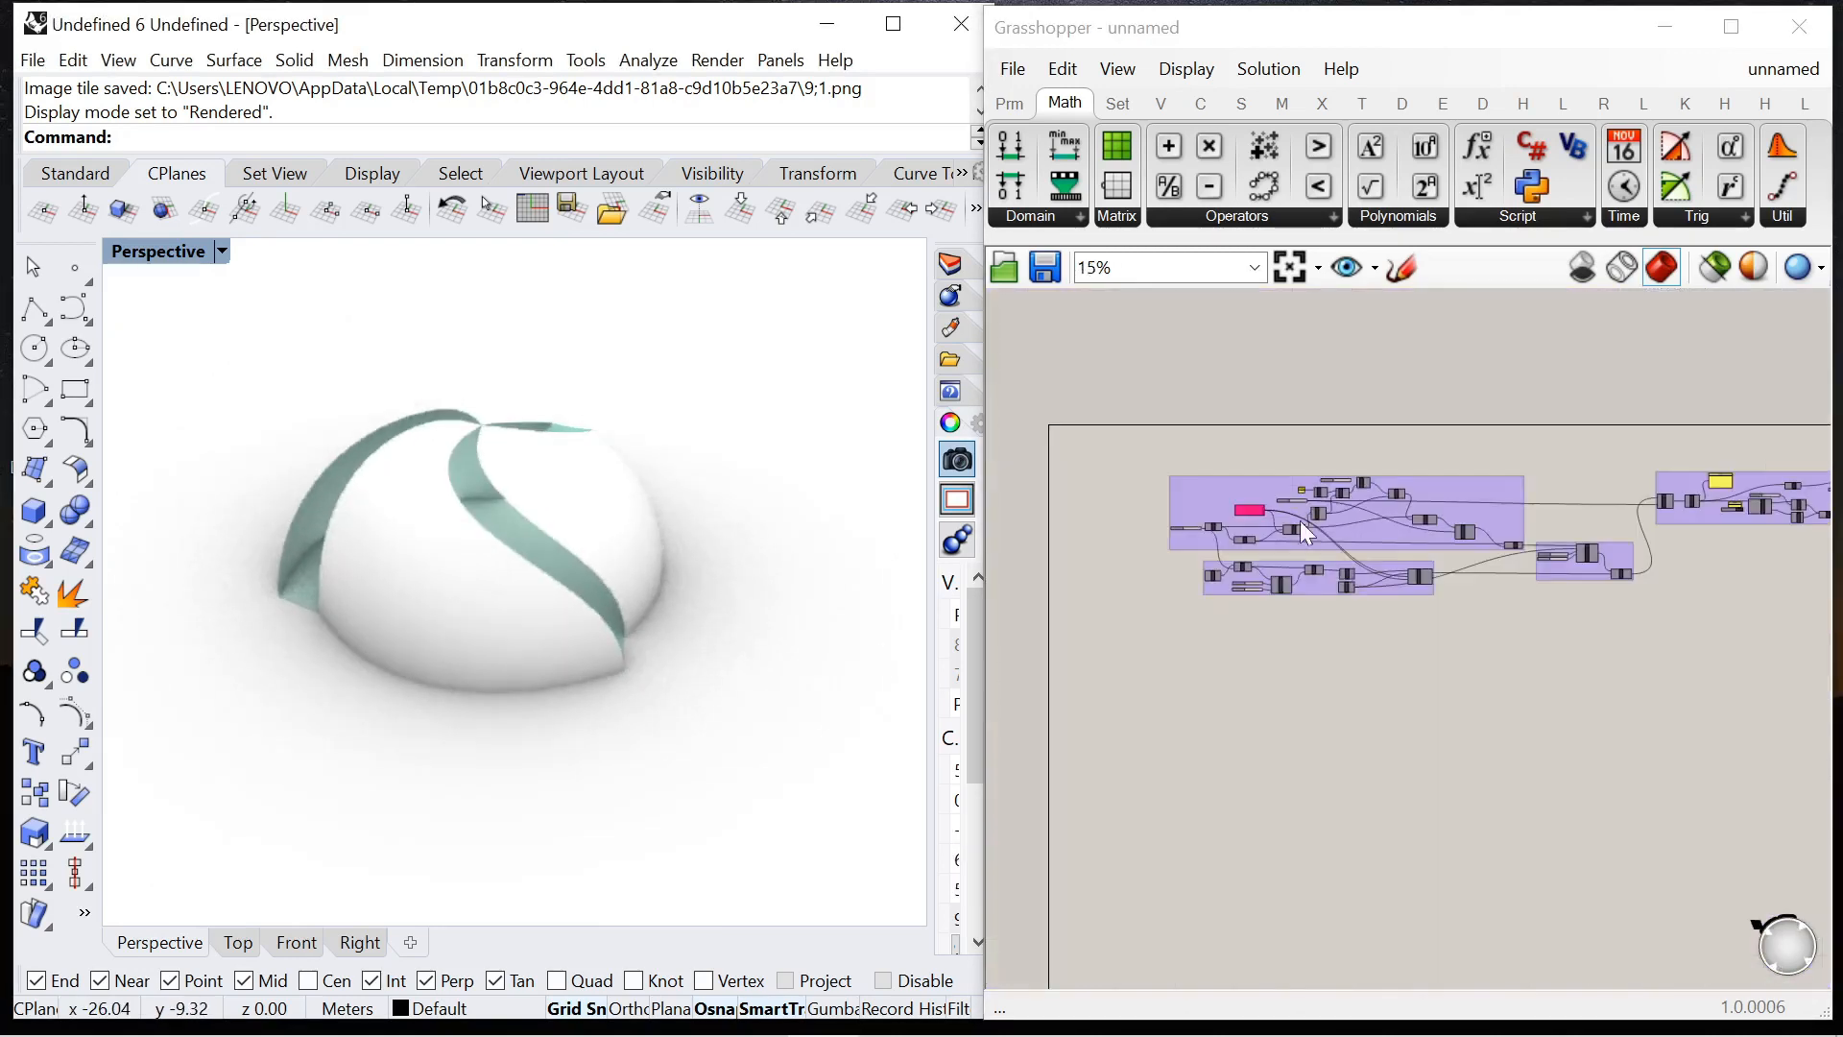
scroll(1344, 523, "up", 5)
left_click_drag(1309, 487, 1355, 505)
right_click_drag(633, 538, 375, 696)
mouse_move(1485, 562)
left_mouse_down()
mouse_move(1348, 559)
mouse_move(1490, 562)
left_mouse_up()
left_click_drag(1353, 483, 1282, 495)
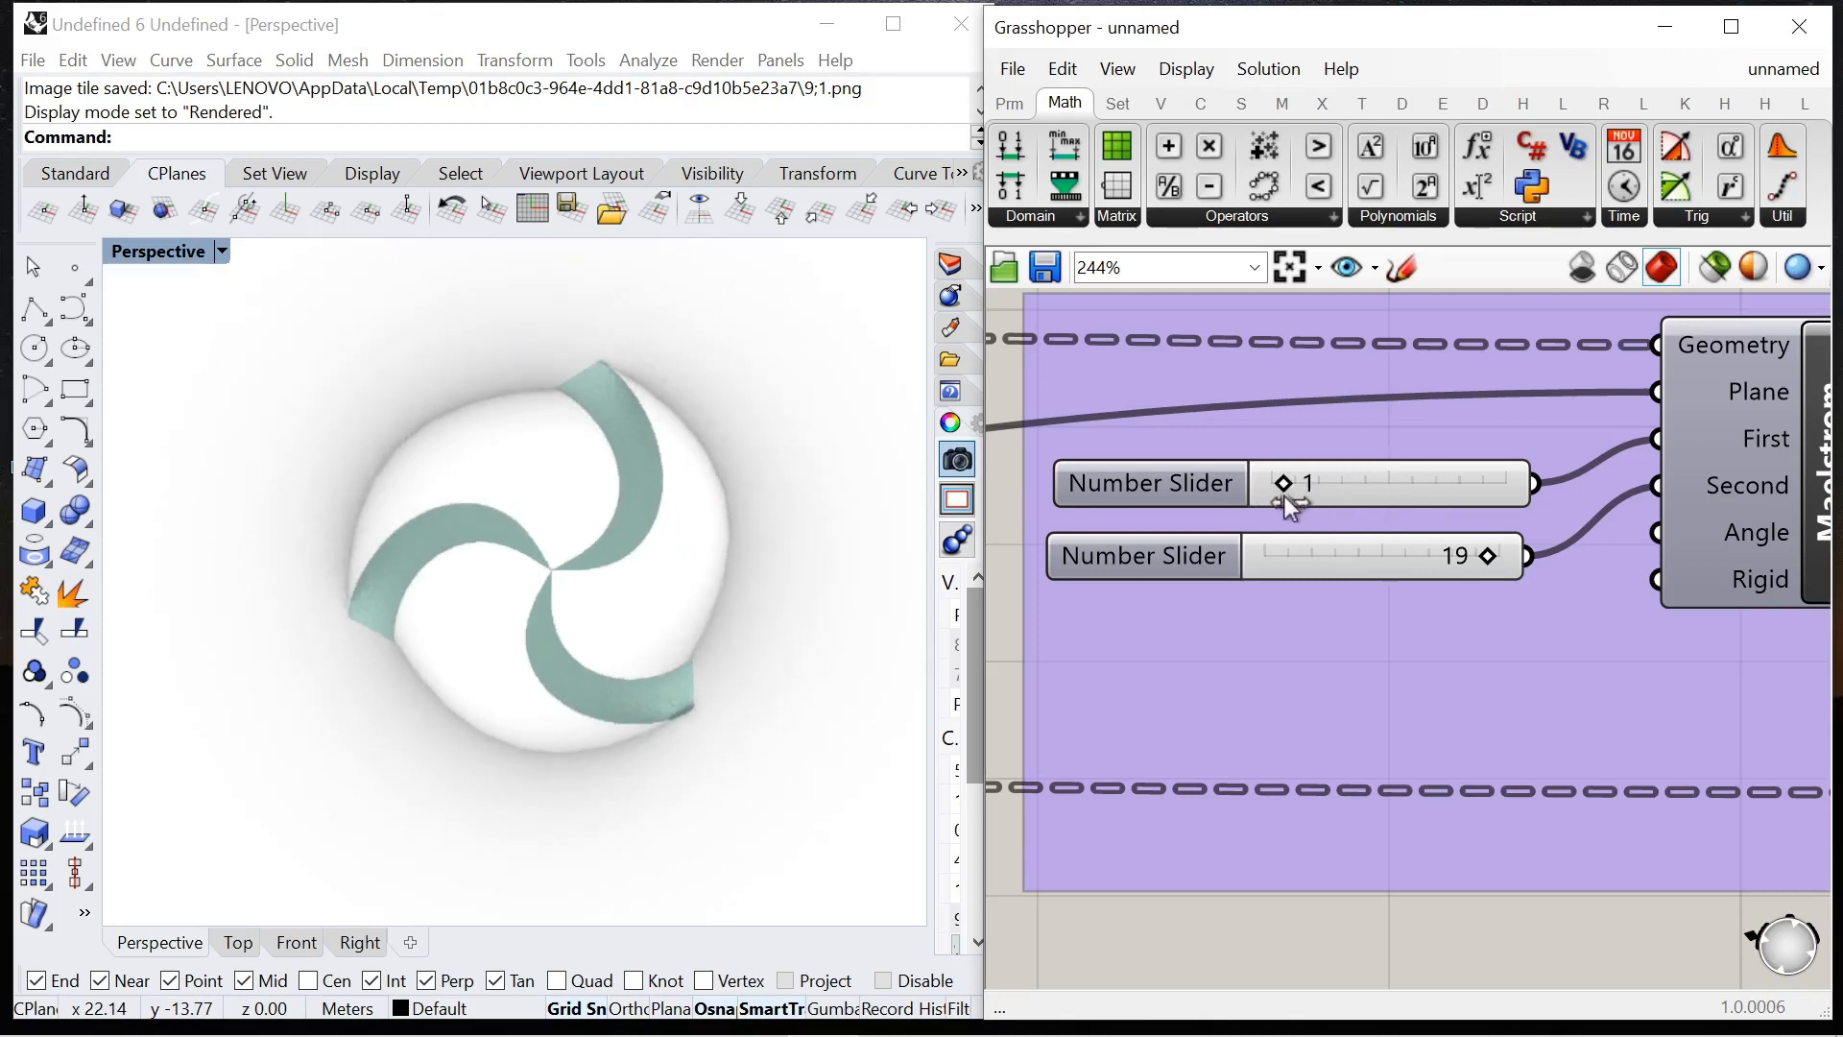
left_click_drag(1478, 566, 1474, 561)
right_click_drag(678, 679, 638, 534)
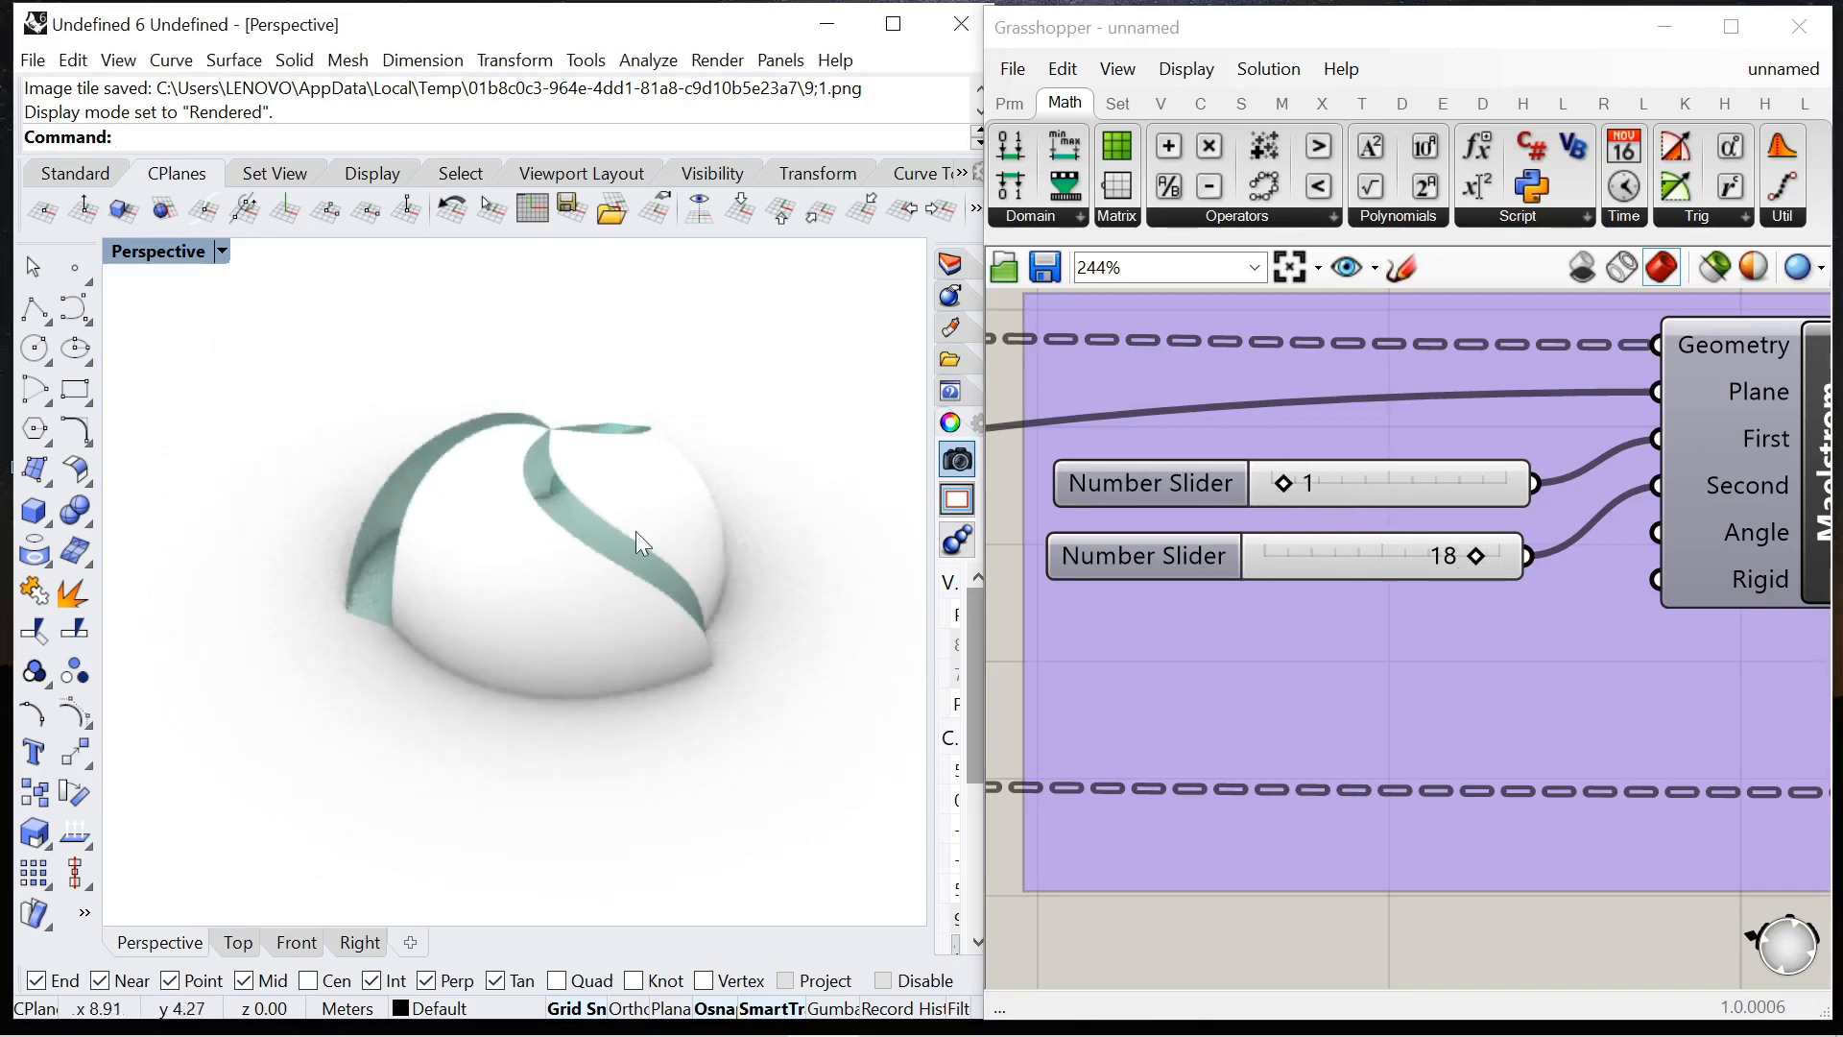
Increase the dome's shell count with its Number Slider and check the swirled shape in the rendered view.
scroll(1666, 523, "down", 3)
scroll(1241, 453, "down", 3)
scroll(1257, 643, "up", 5)
mouse_move(1242, 645)
left_mouse_down()
mouse_move(1292, 653)
mouse_move(1277, 645)
left_mouse_up()
right_click_drag(614, 663, 744, 564)
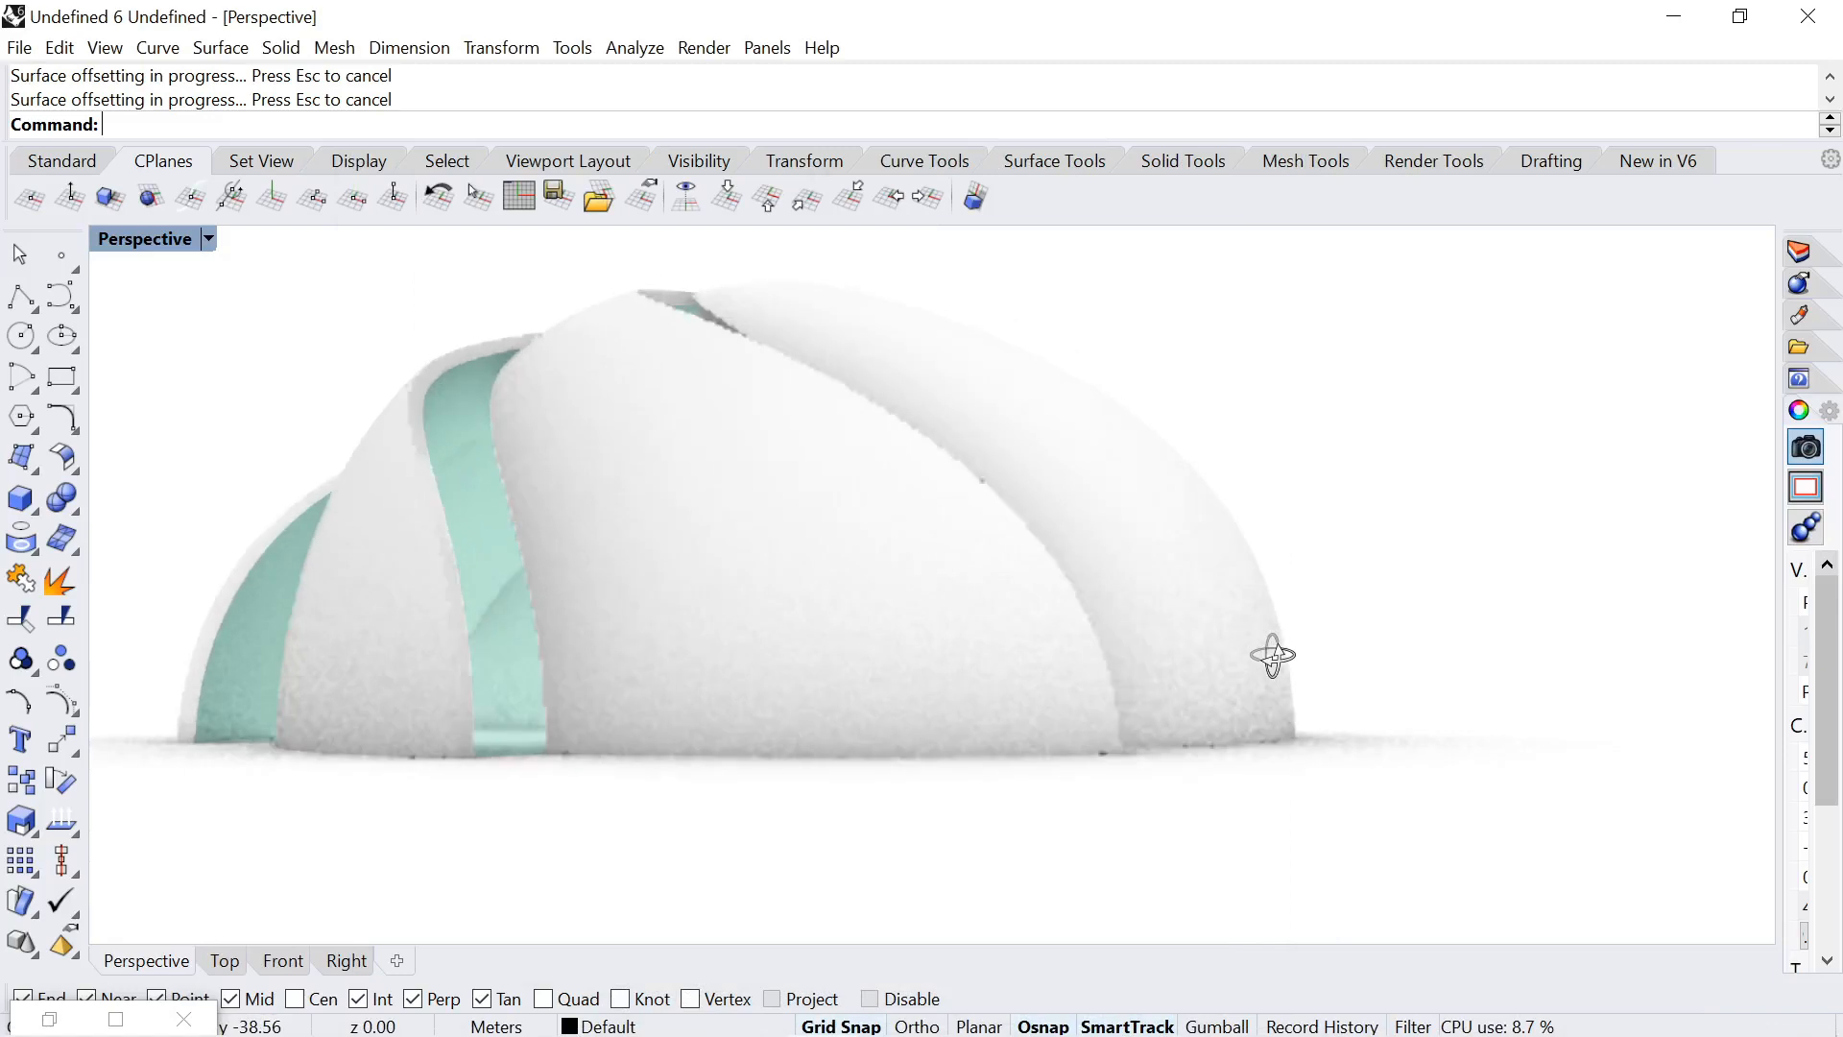
Examine the rendered dome's thickened white shells and teal connecting strips from several sides.
mouse_move(1271, 659)
right_mouse_down()
mouse_move(947, 682)
mouse_move(884, 707)
mouse_move(979, 682)
mouse_move(963, 720)
mouse_move(1135, 749)
right_mouse_up()
mouse_move(1110, 686)
right_mouse_down()
mouse_move(794, 745)
mouse_move(1222, 761)
mouse_move(1498, 740)
mouse_move(889, 770)
mouse_move(959, 729)
mouse_move(1008, 607)
mouse_move(1103, 703)
mouse_move(856, 729)
mouse_move(938, 692)
mouse_move(845, 732)
right_mouse_up()
right_click_drag(925, 677, 1331, 698)
right_click_drag(1152, 798, 1433, 629)
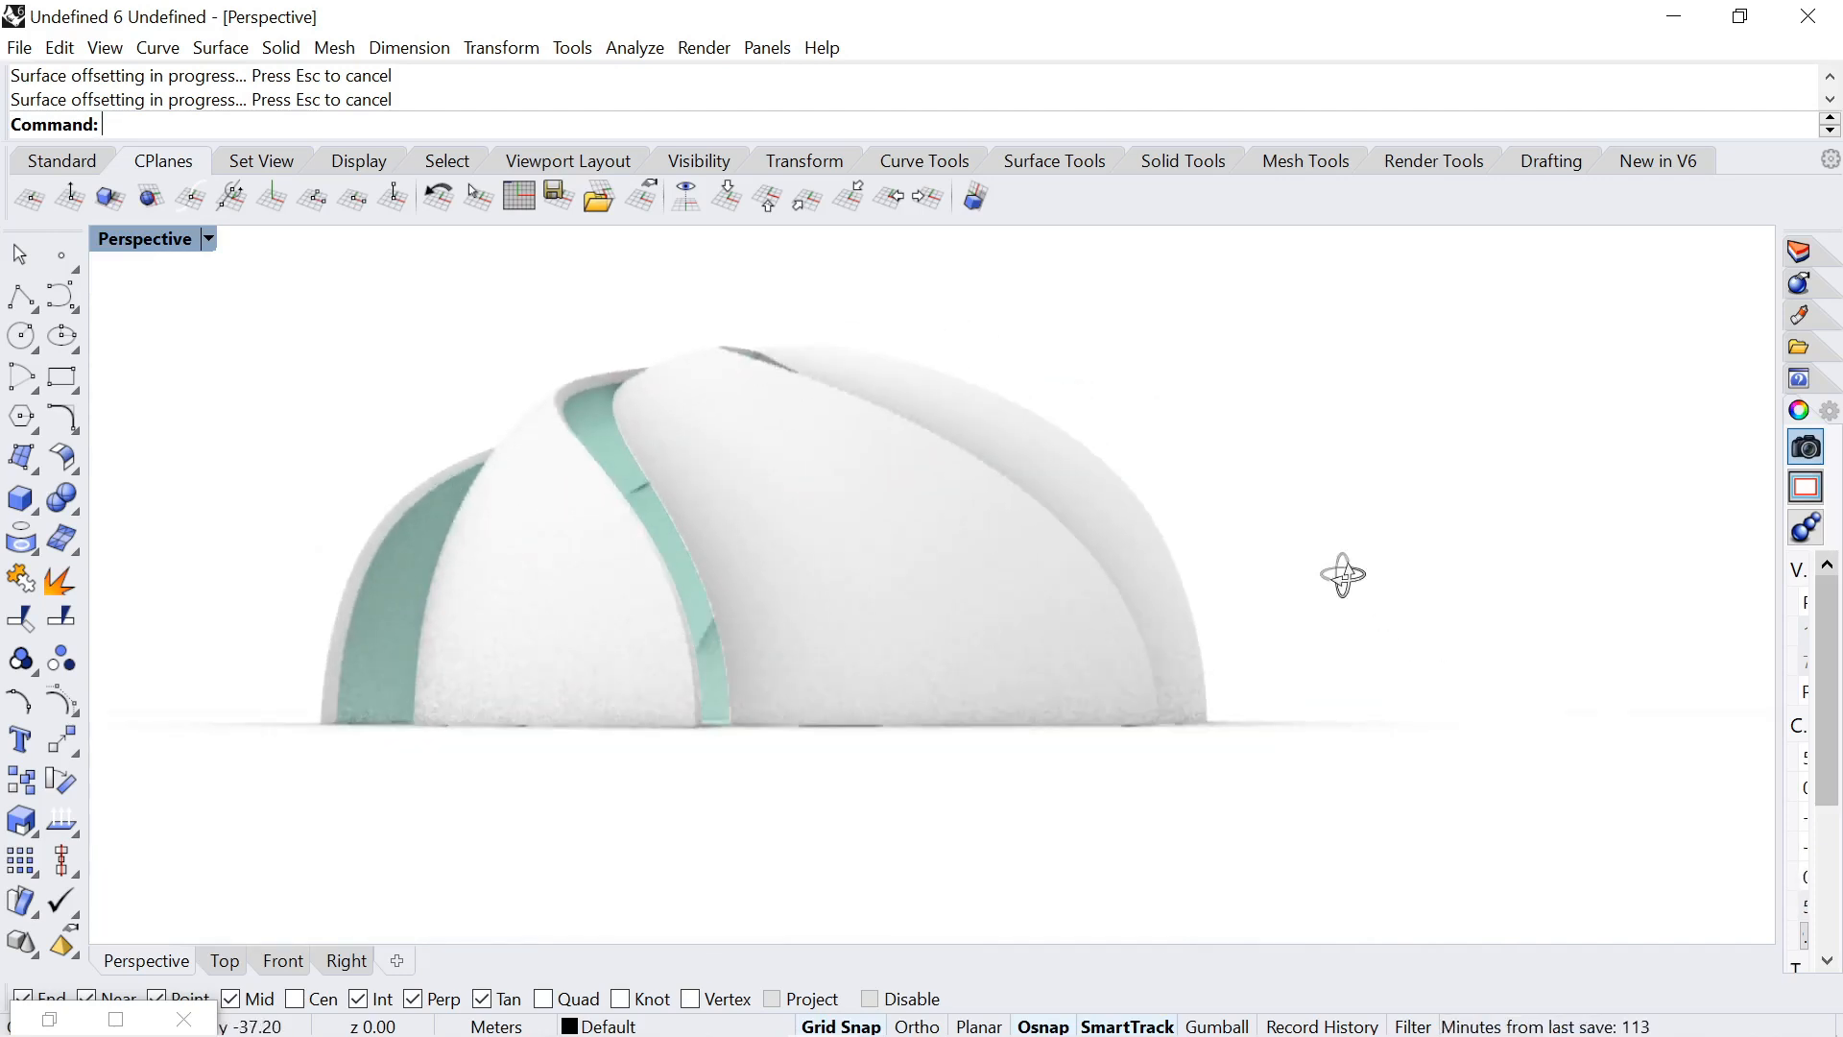